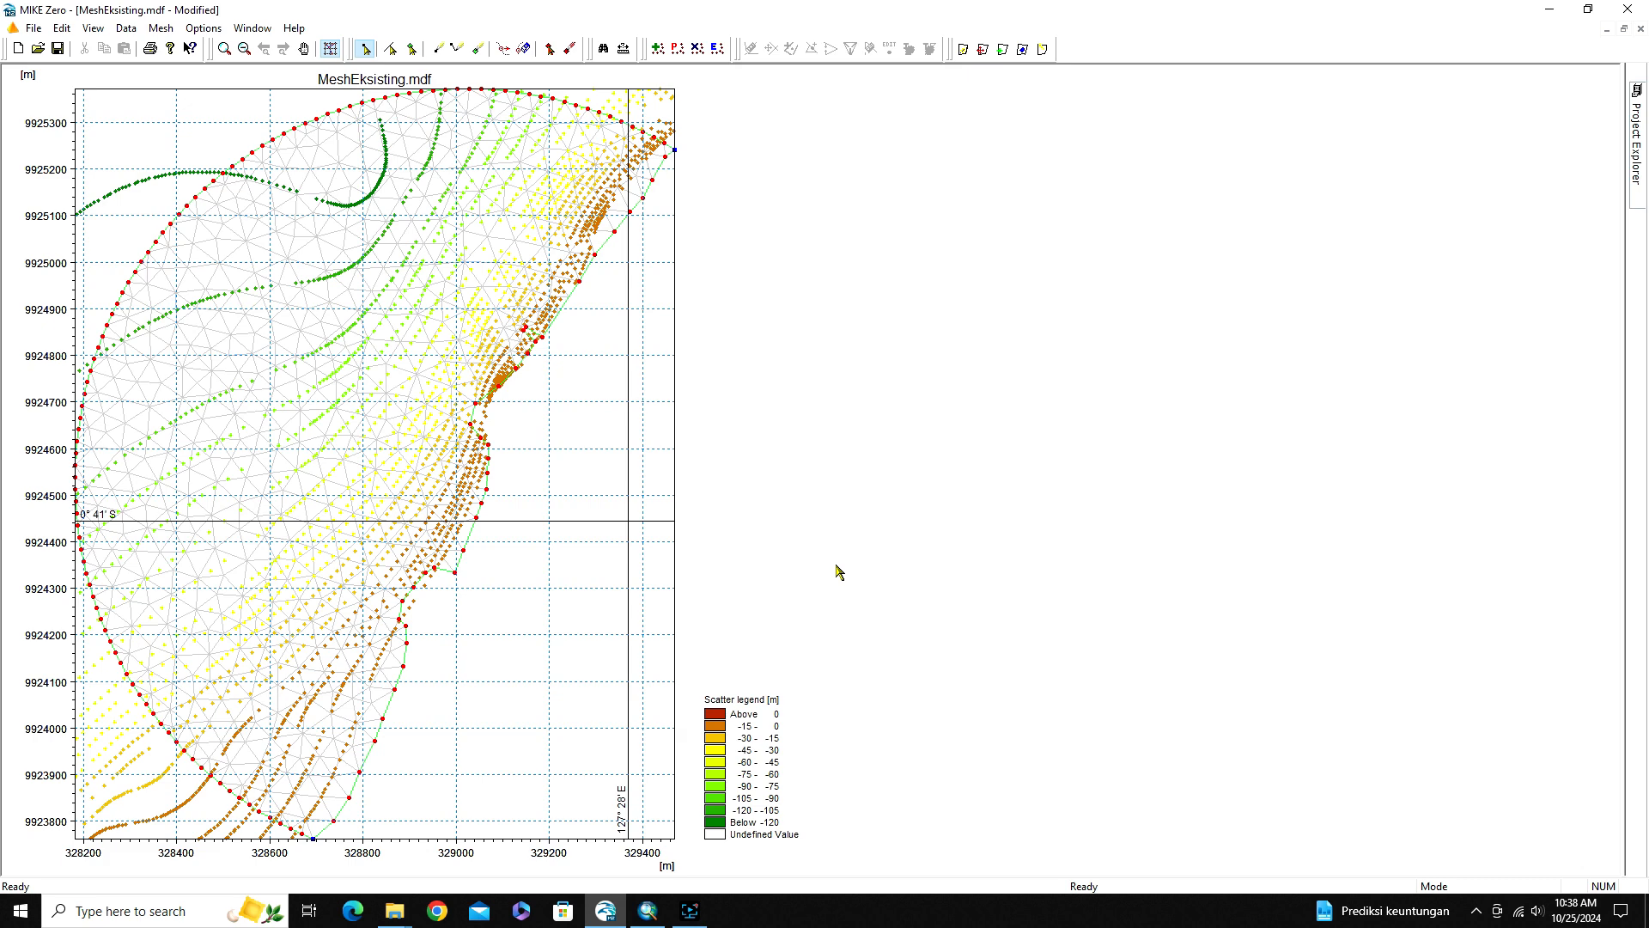
# Put away the MeshEksisting.mdf view, switch to ArcMap and inspect the coastline with the Batimetri_PT points hidden and shown
pyautogui.click(1606, 29)
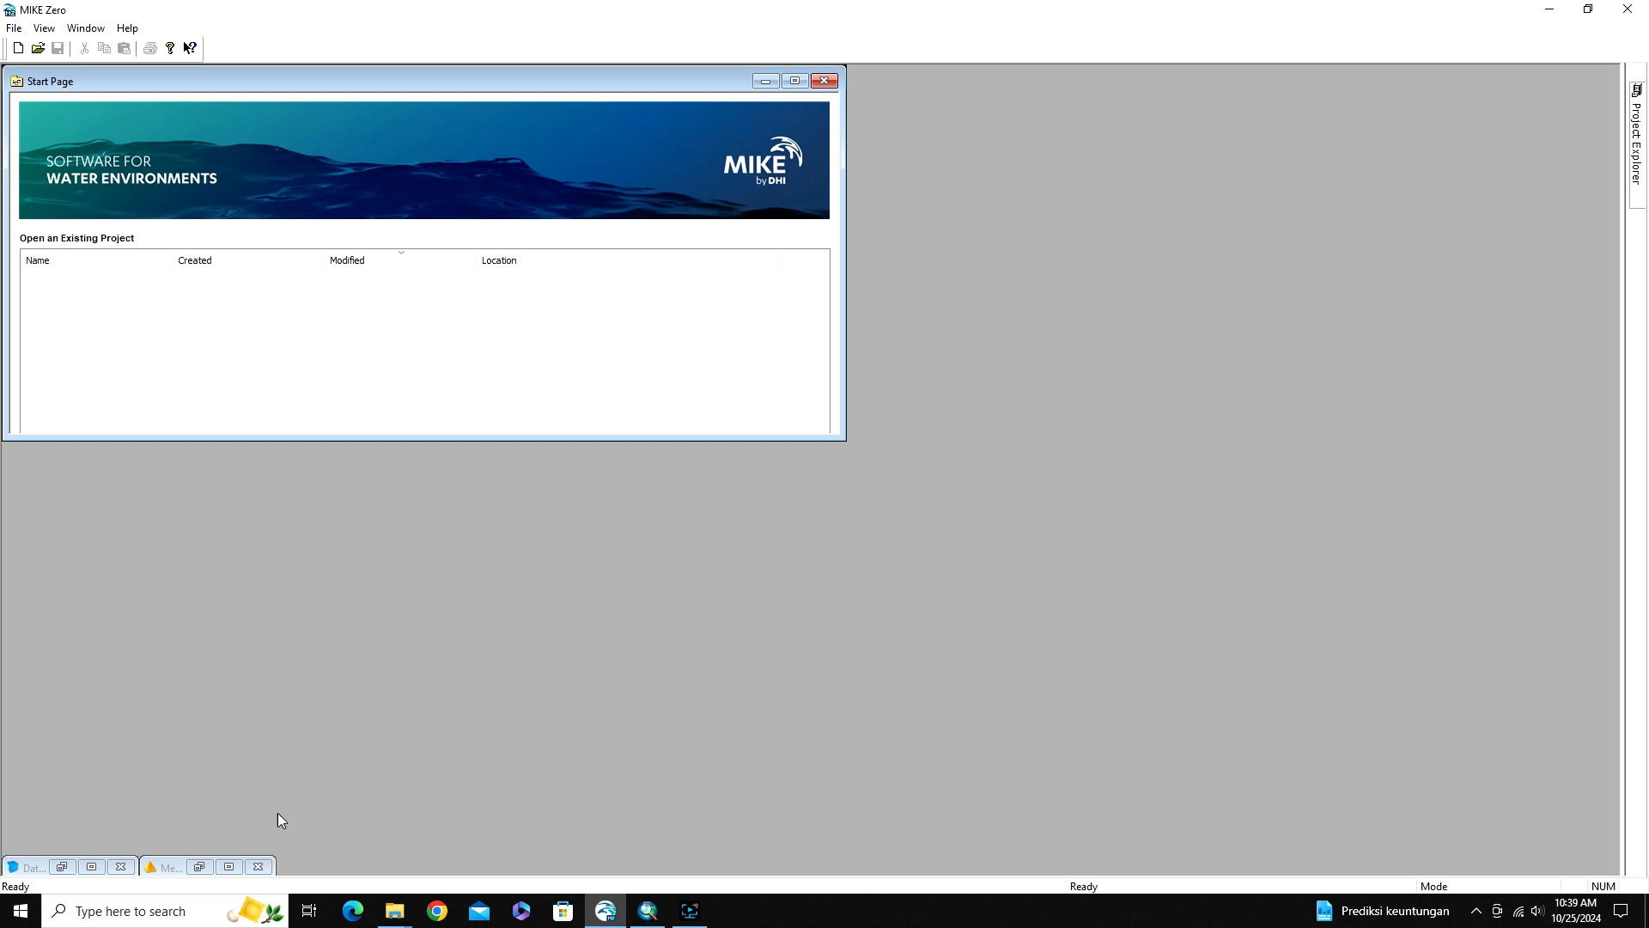
pyautogui.click(92, 867)
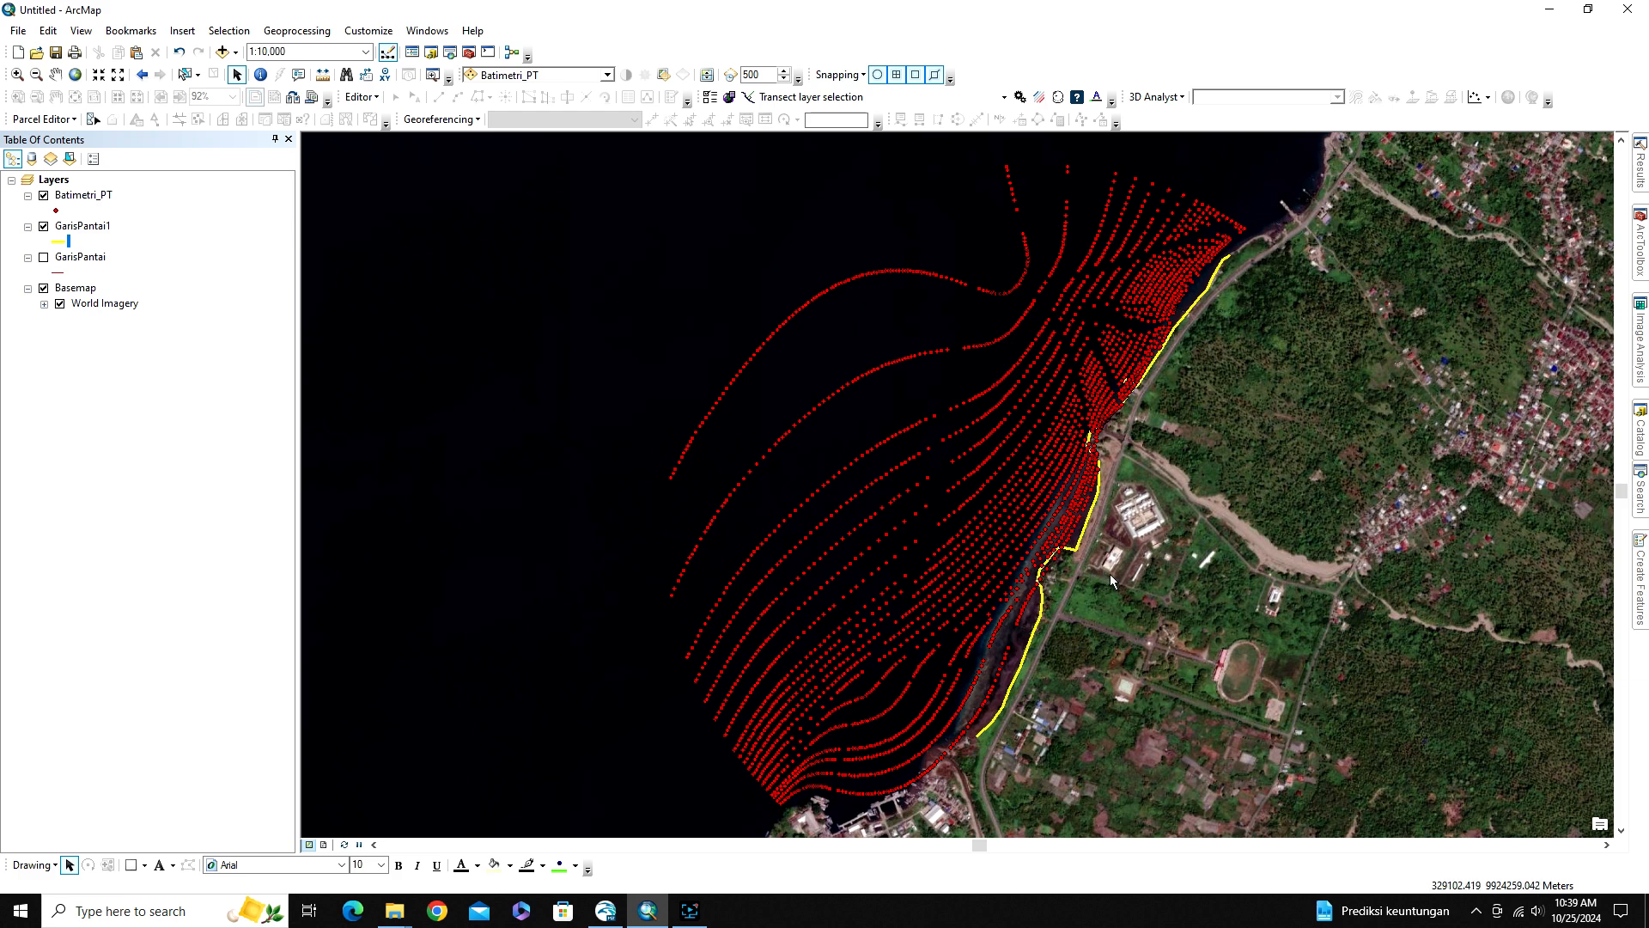
pyautogui.click(44, 195)
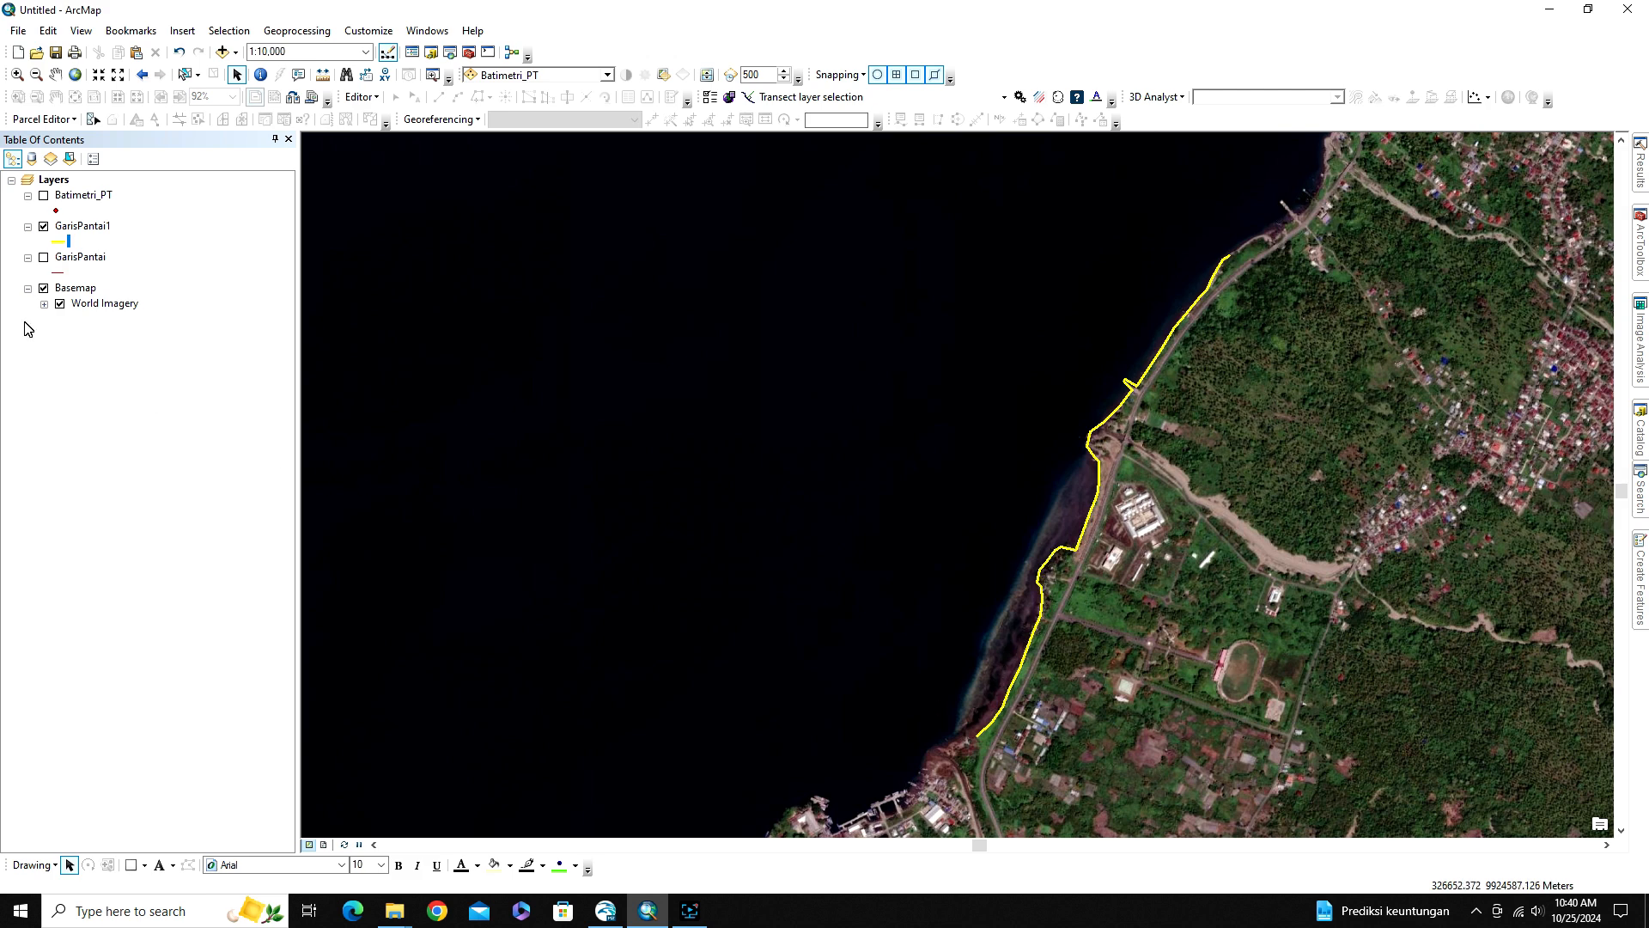
pyautogui.click(43, 195)
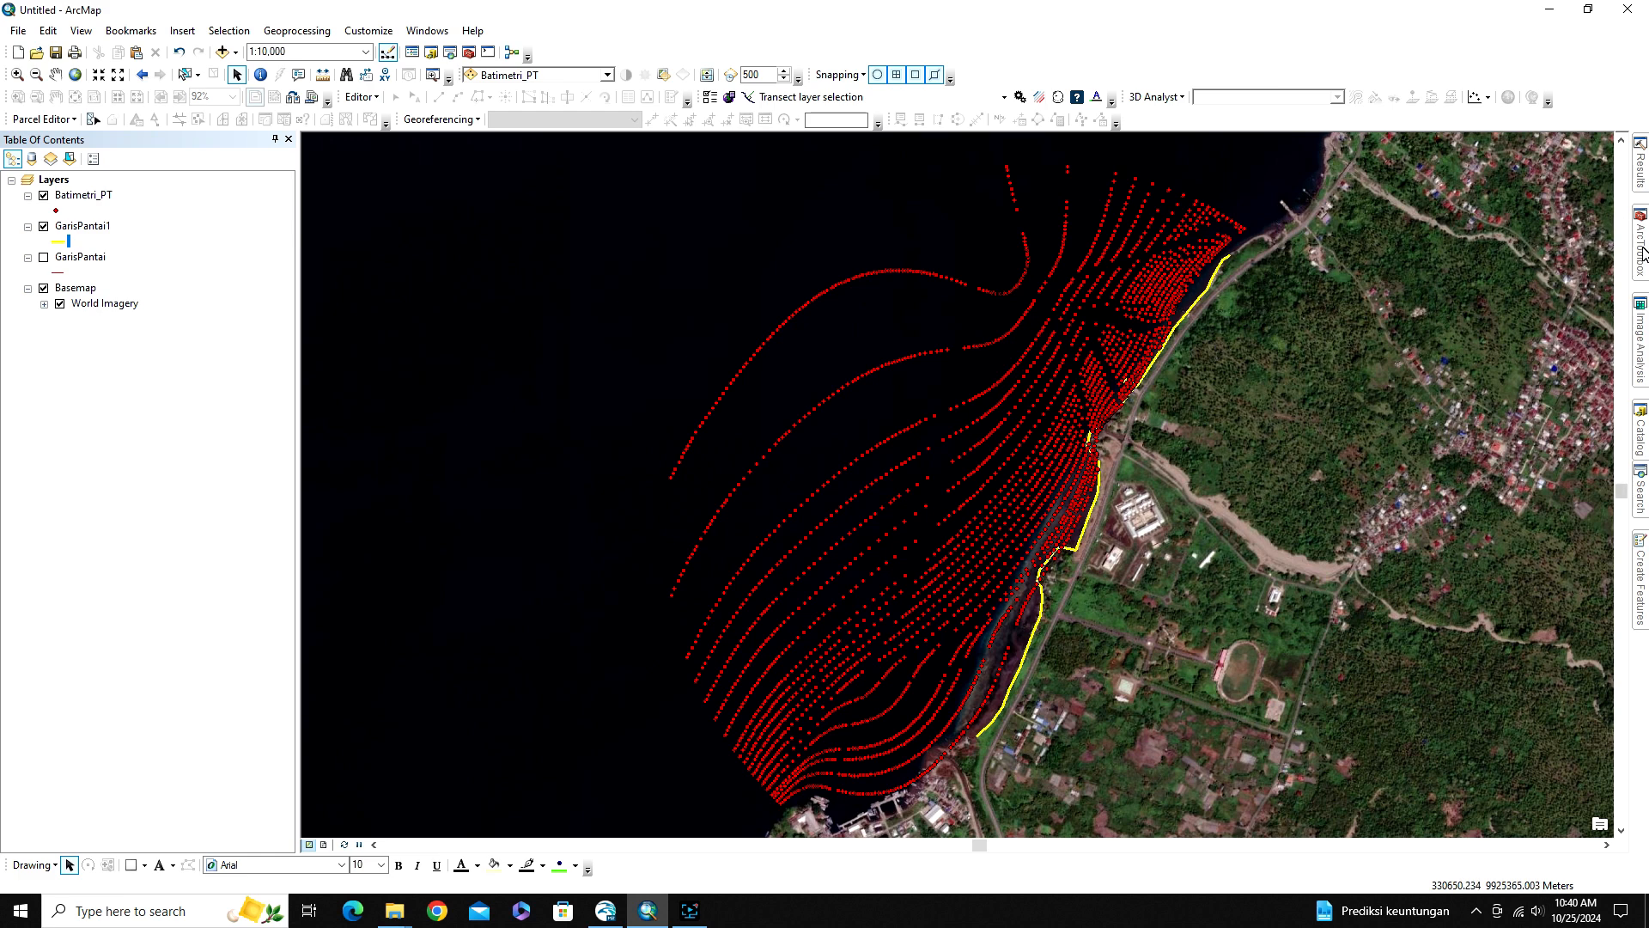
# Look through the Features toolset of the Data Management Tools in ArcToolbox
pyautogui.moveTo(1642, 253)
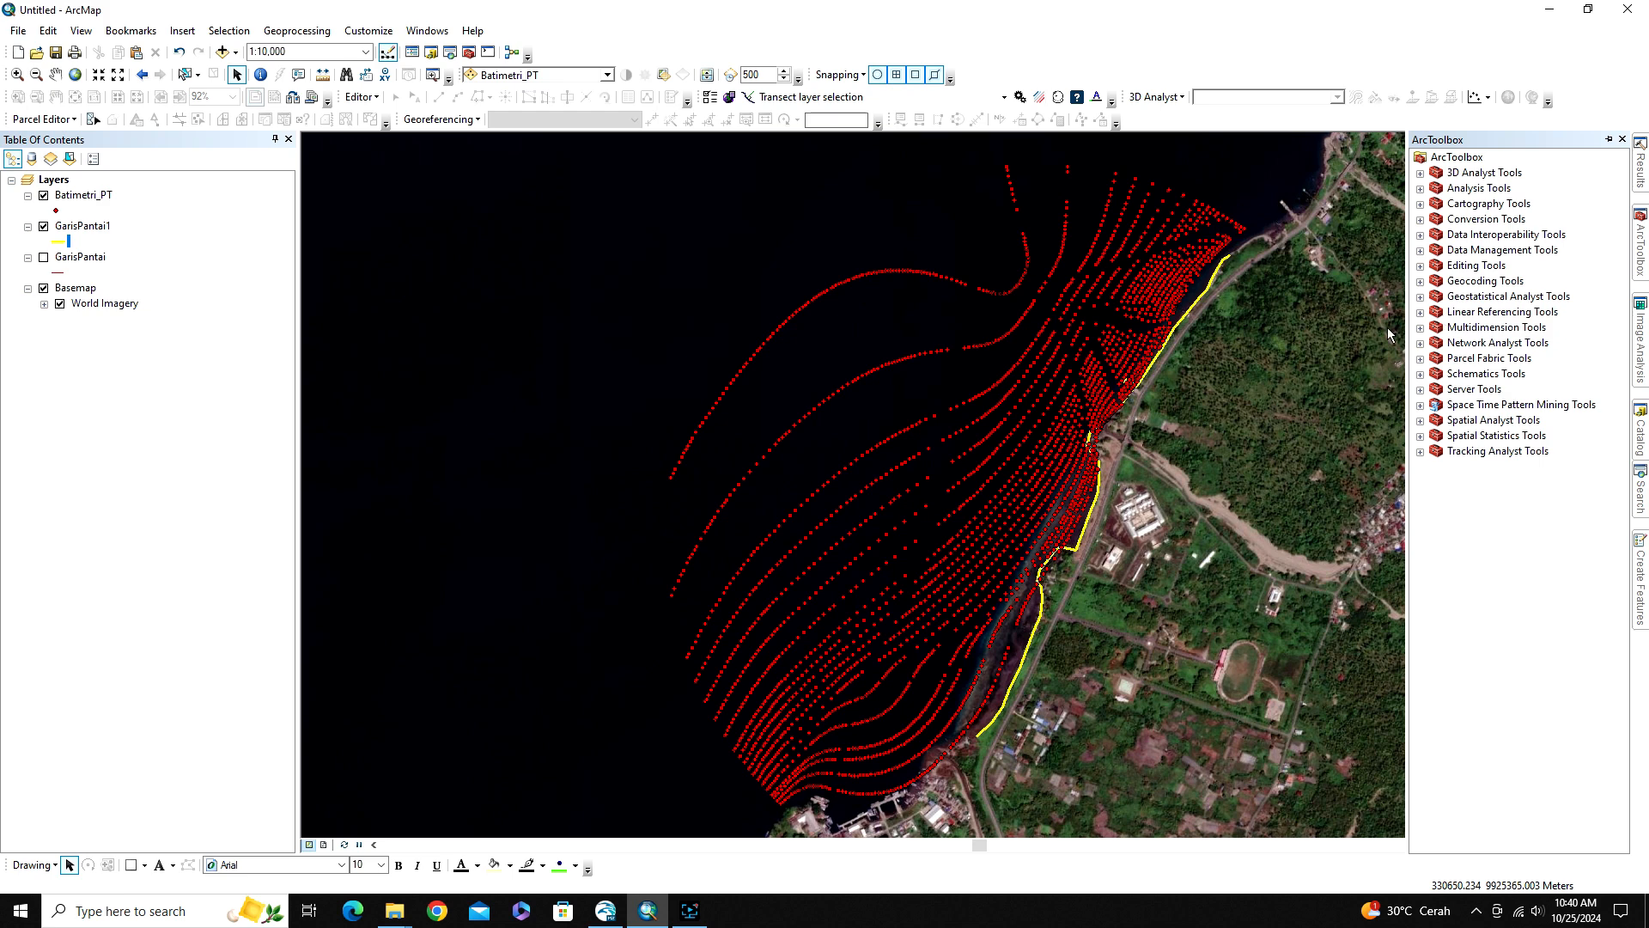
pyautogui.click(1640, 254)
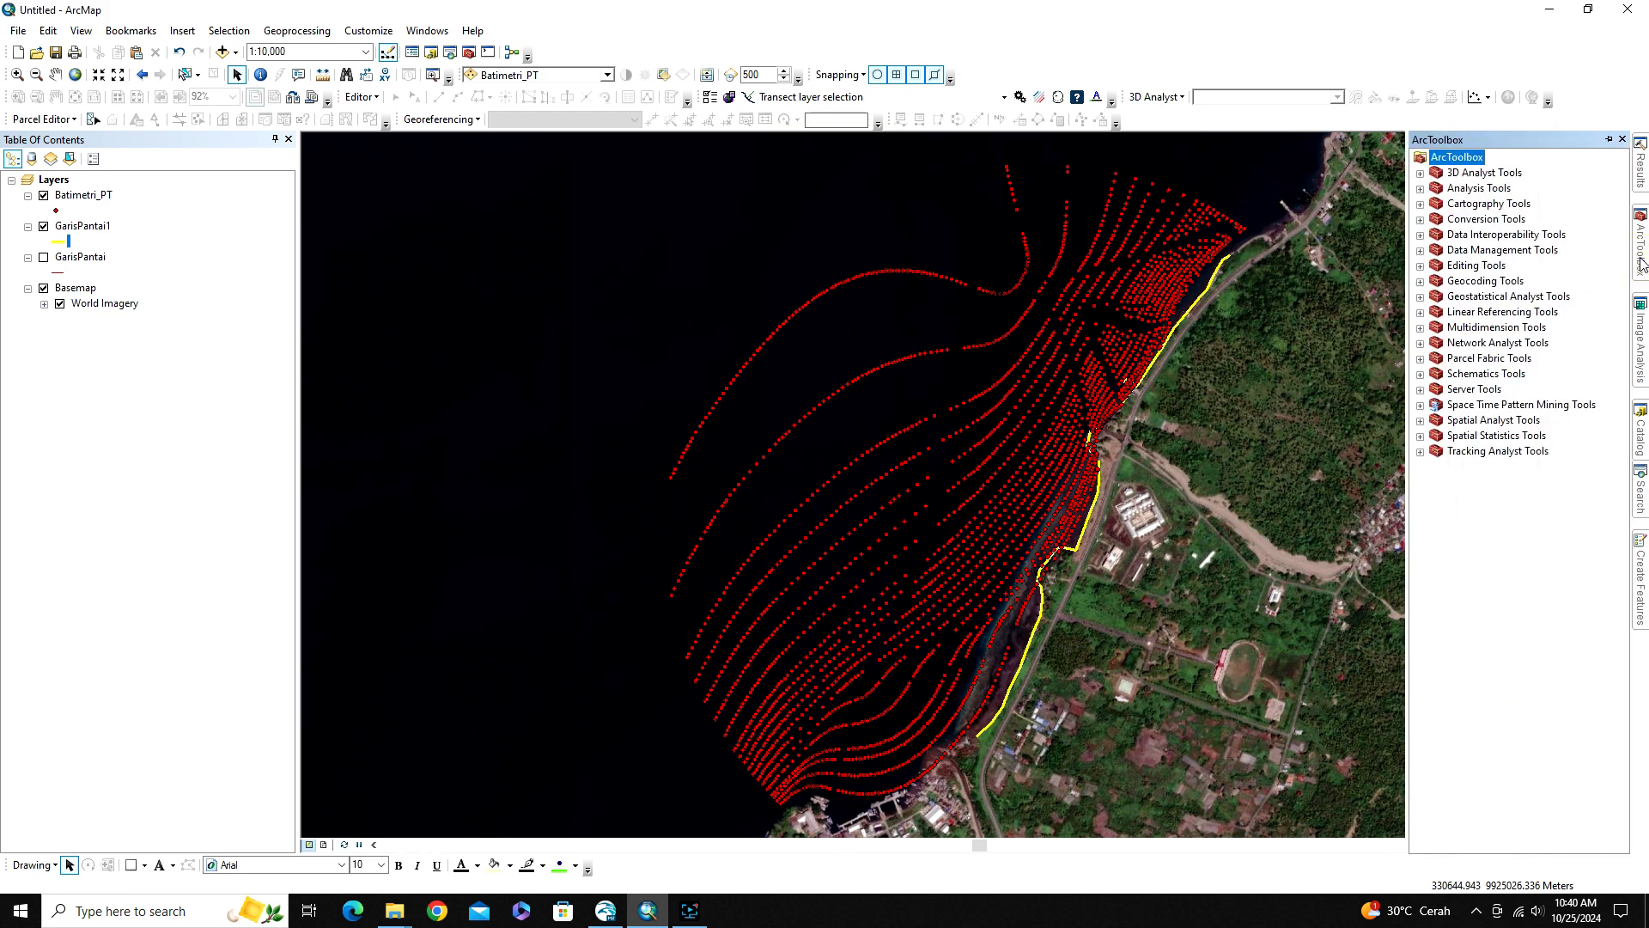
pyautogui.click(1420, 251)
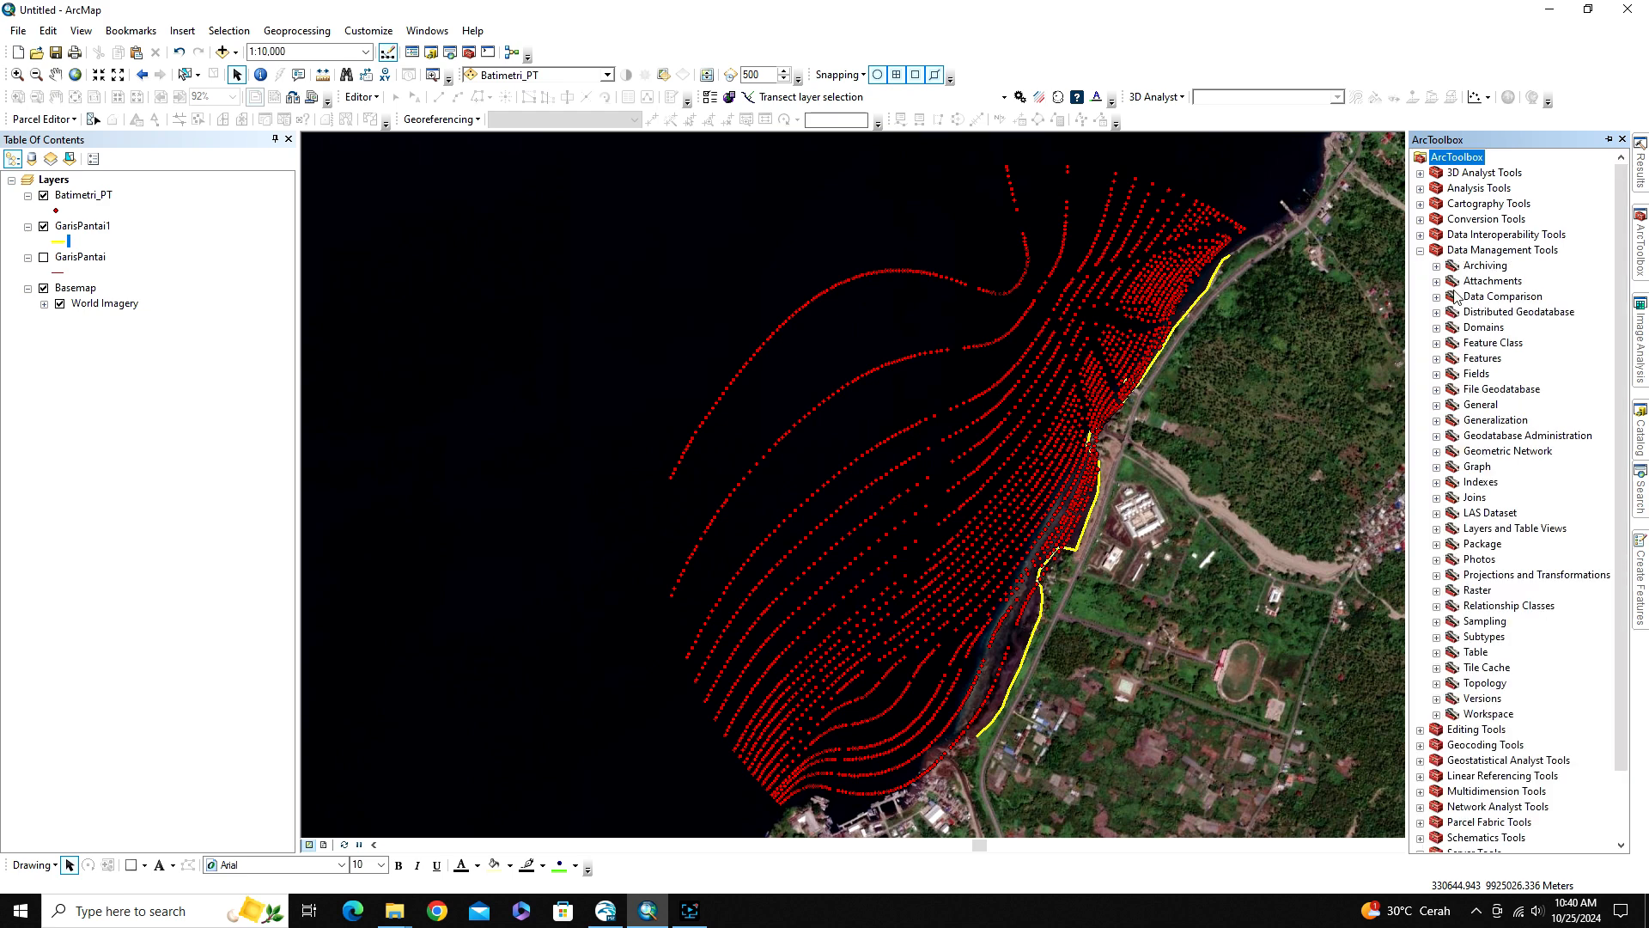
pyautogui.click(1436, 359)
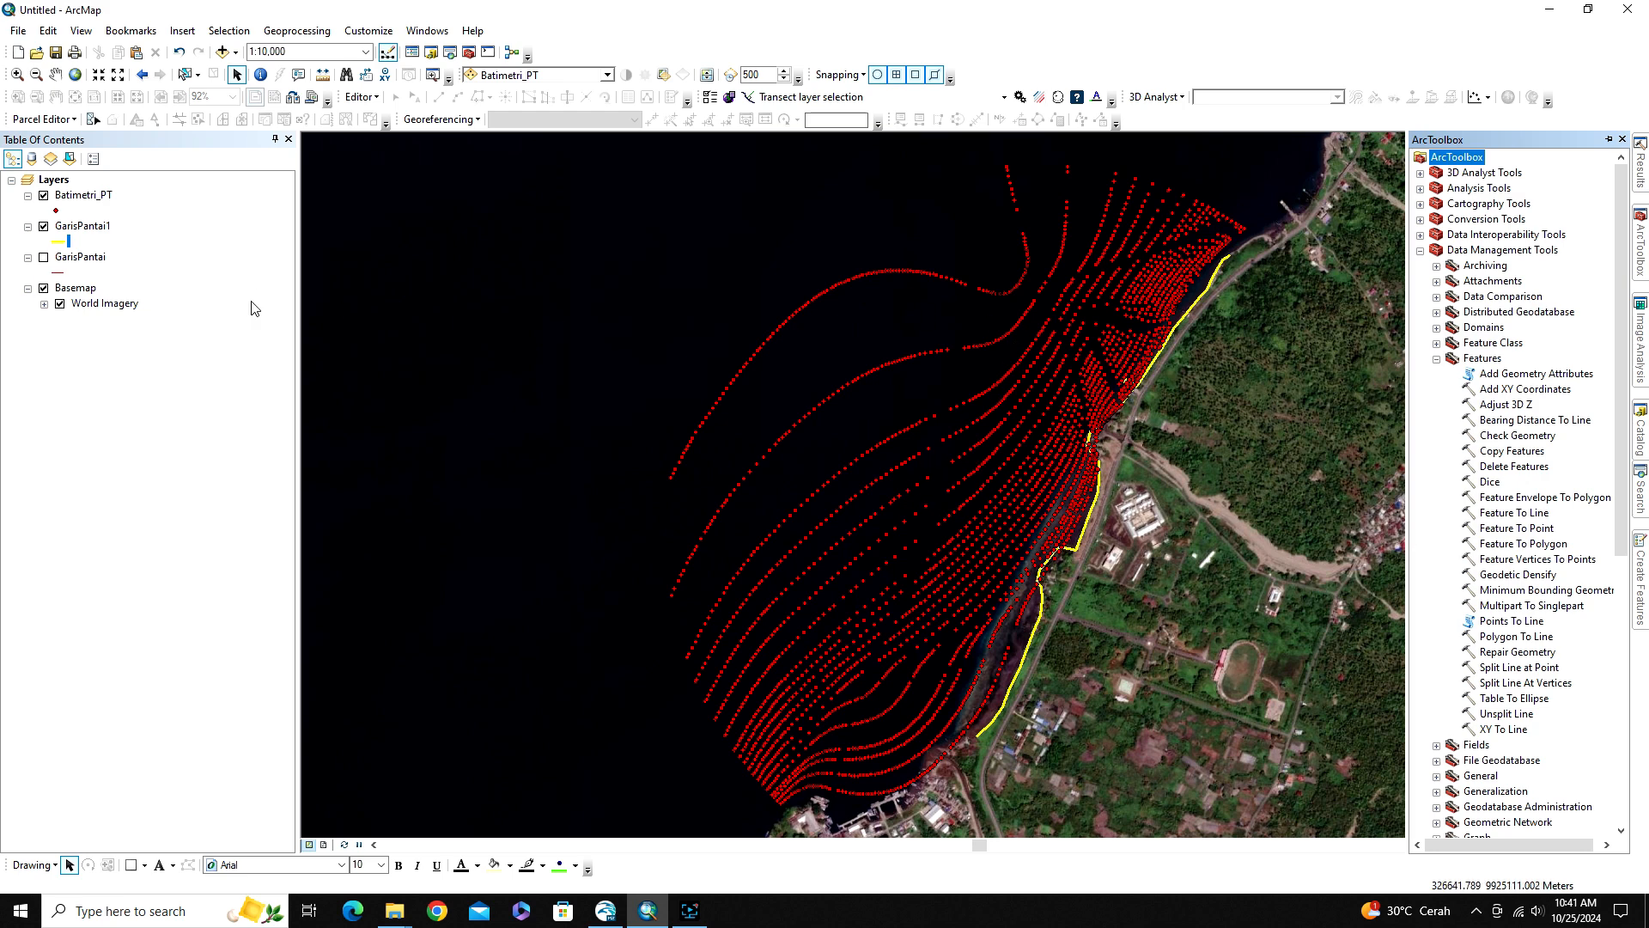
pyautogui.click(162, 217)
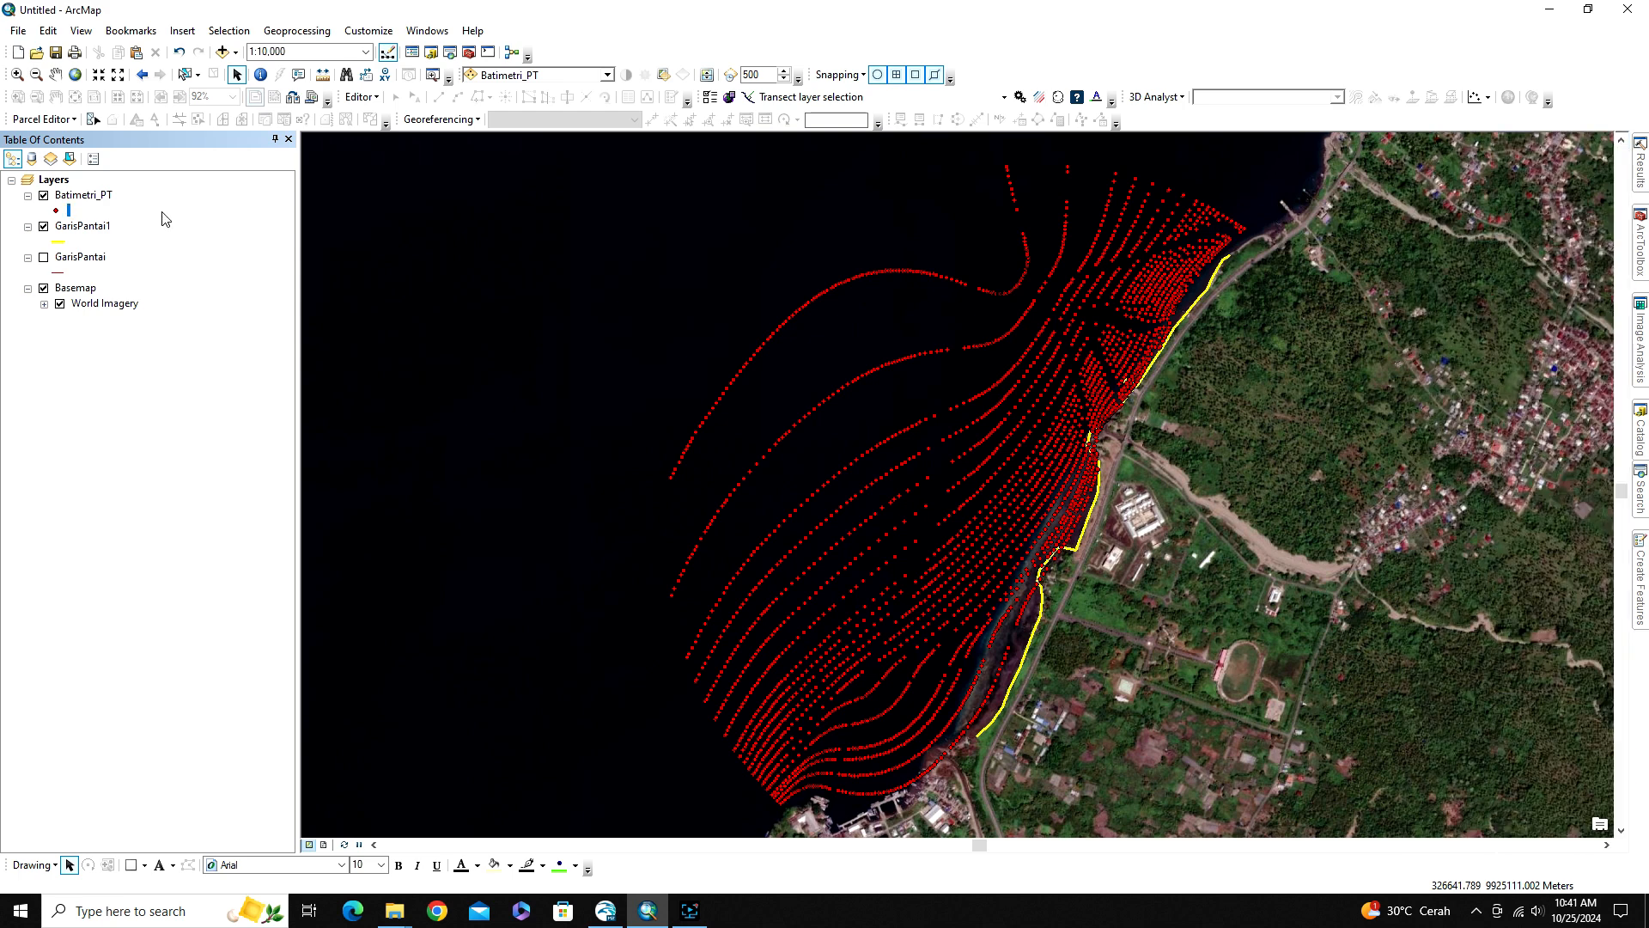
# Check the projected coordinate system of the Batimetri_PT layer in its source properties
pyautogui.click(90, 198)
pyautogui.doubleClick(89, 199)
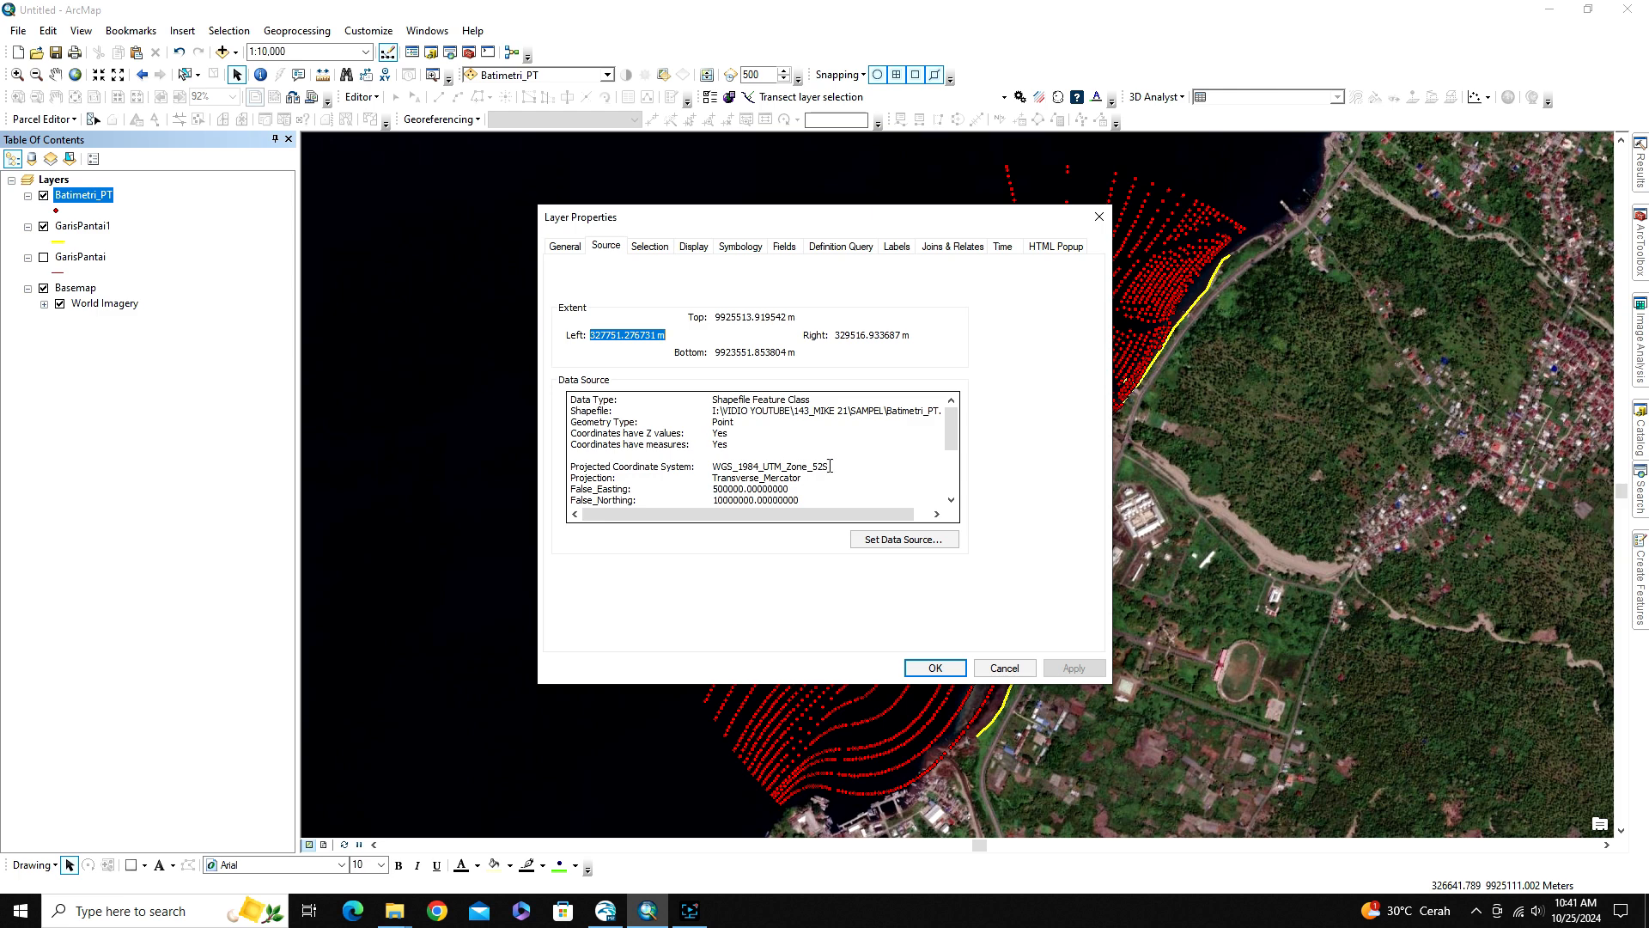
pyautogui.click(1007, 668)
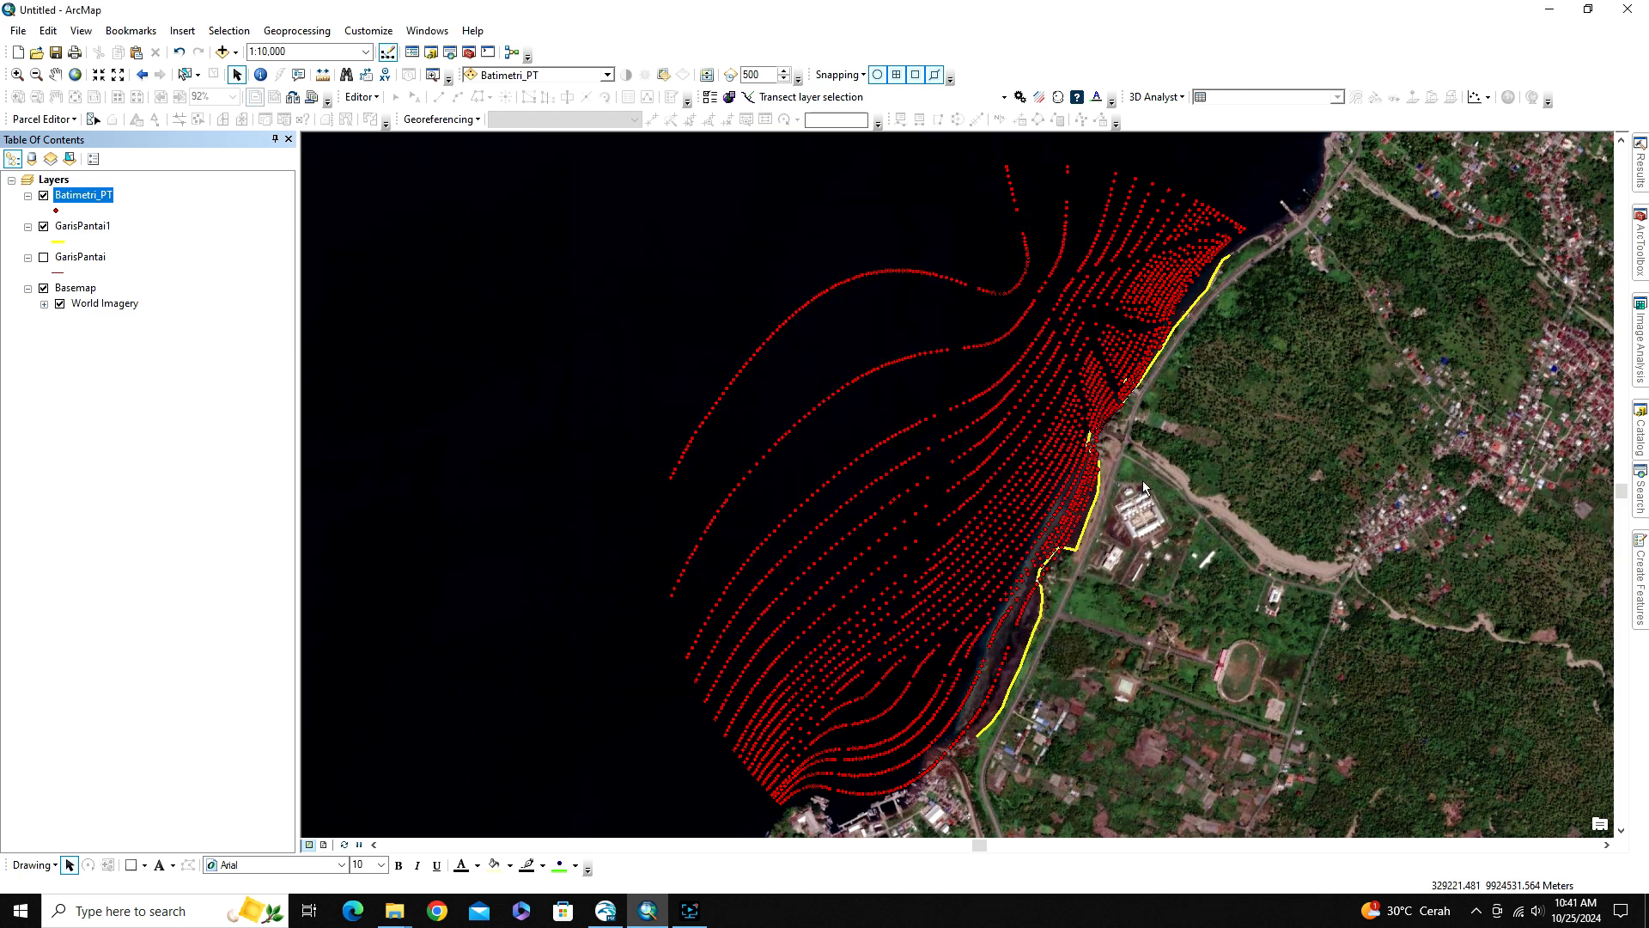
# Hide the Batimetri_PT layer and locate the SAMPEL folder inside I:\VIDIO YOUTUBE\143_MIKE 21 in the catalog
pyautogui.click(44, 196)
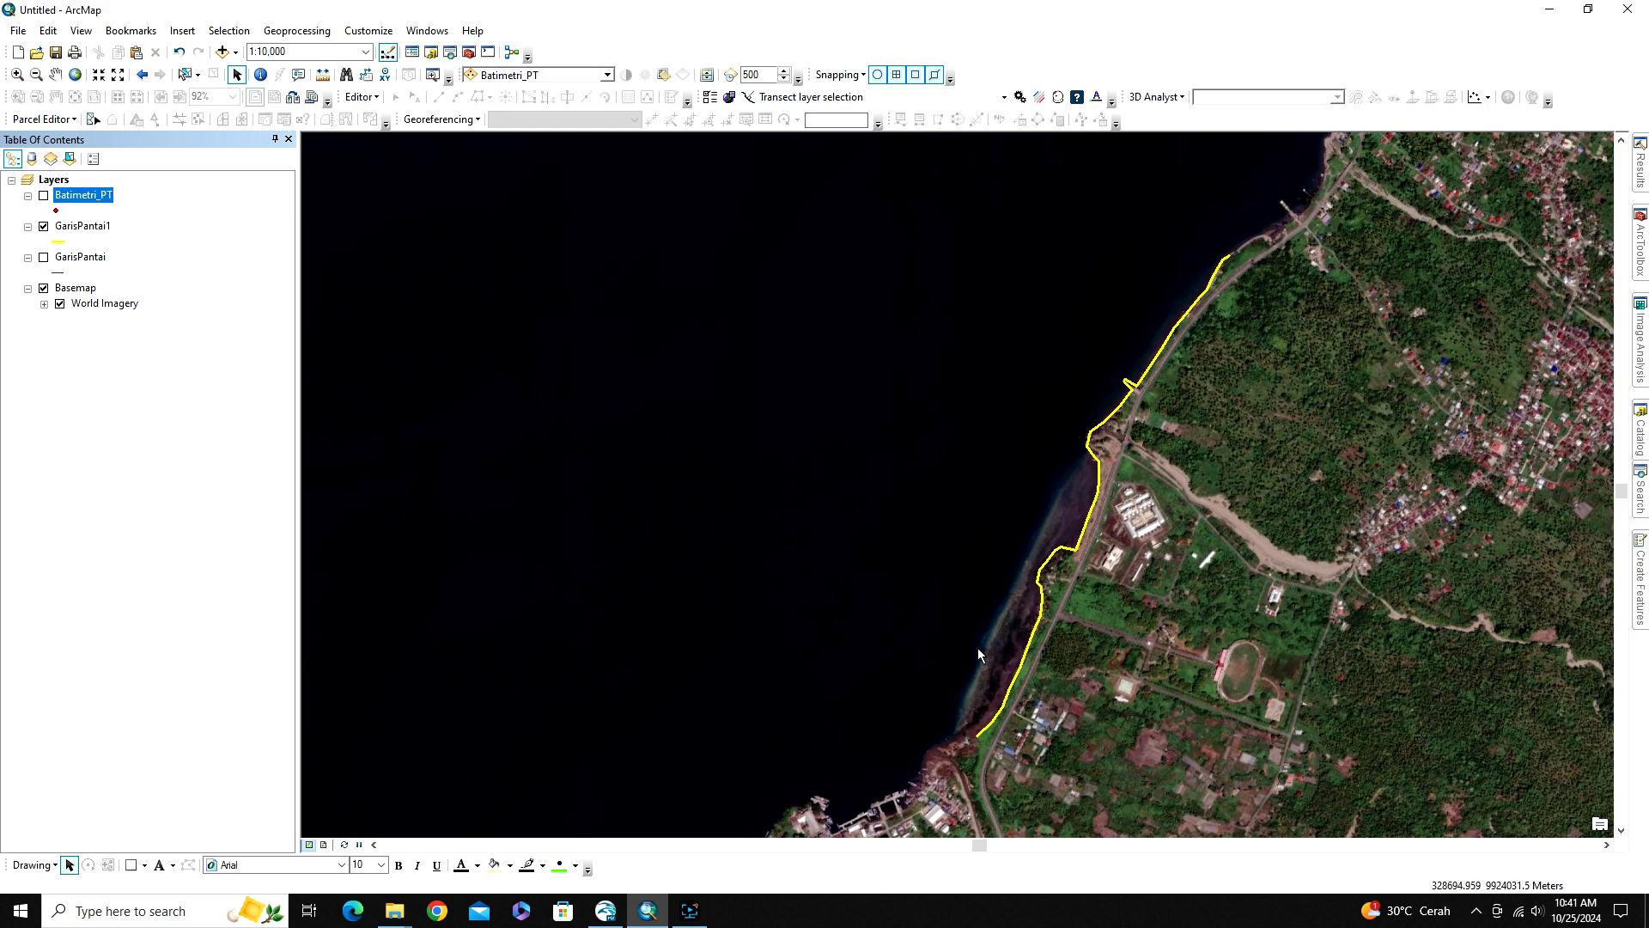
pyautogui.click(1640, 434)
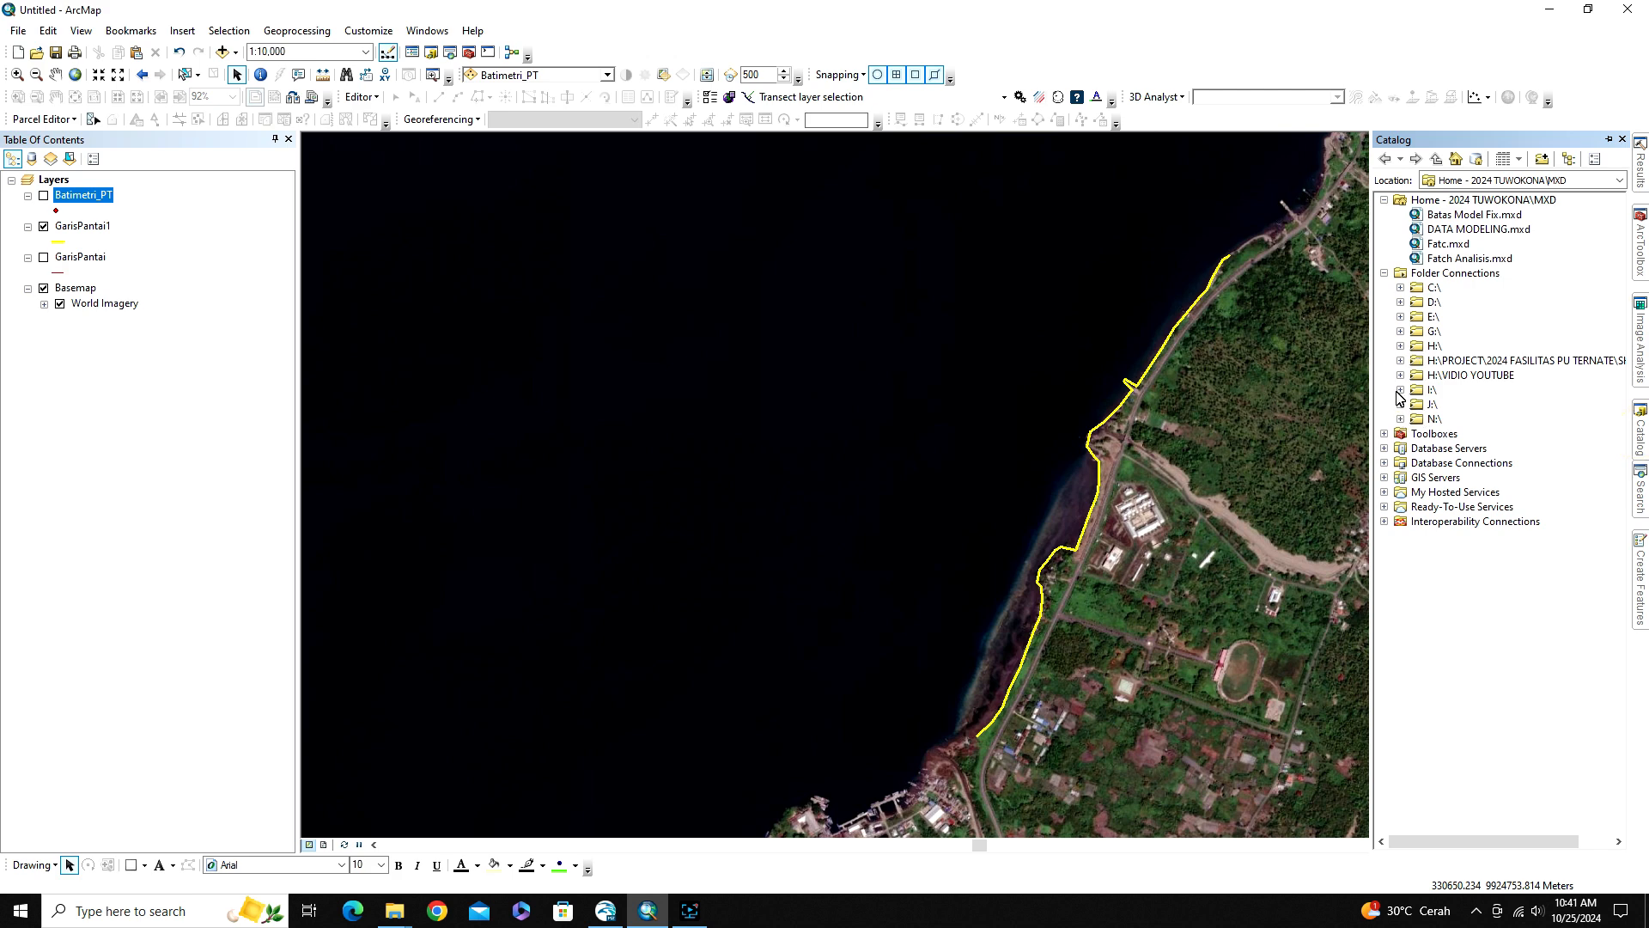
pyautogui.click(1400, 390)
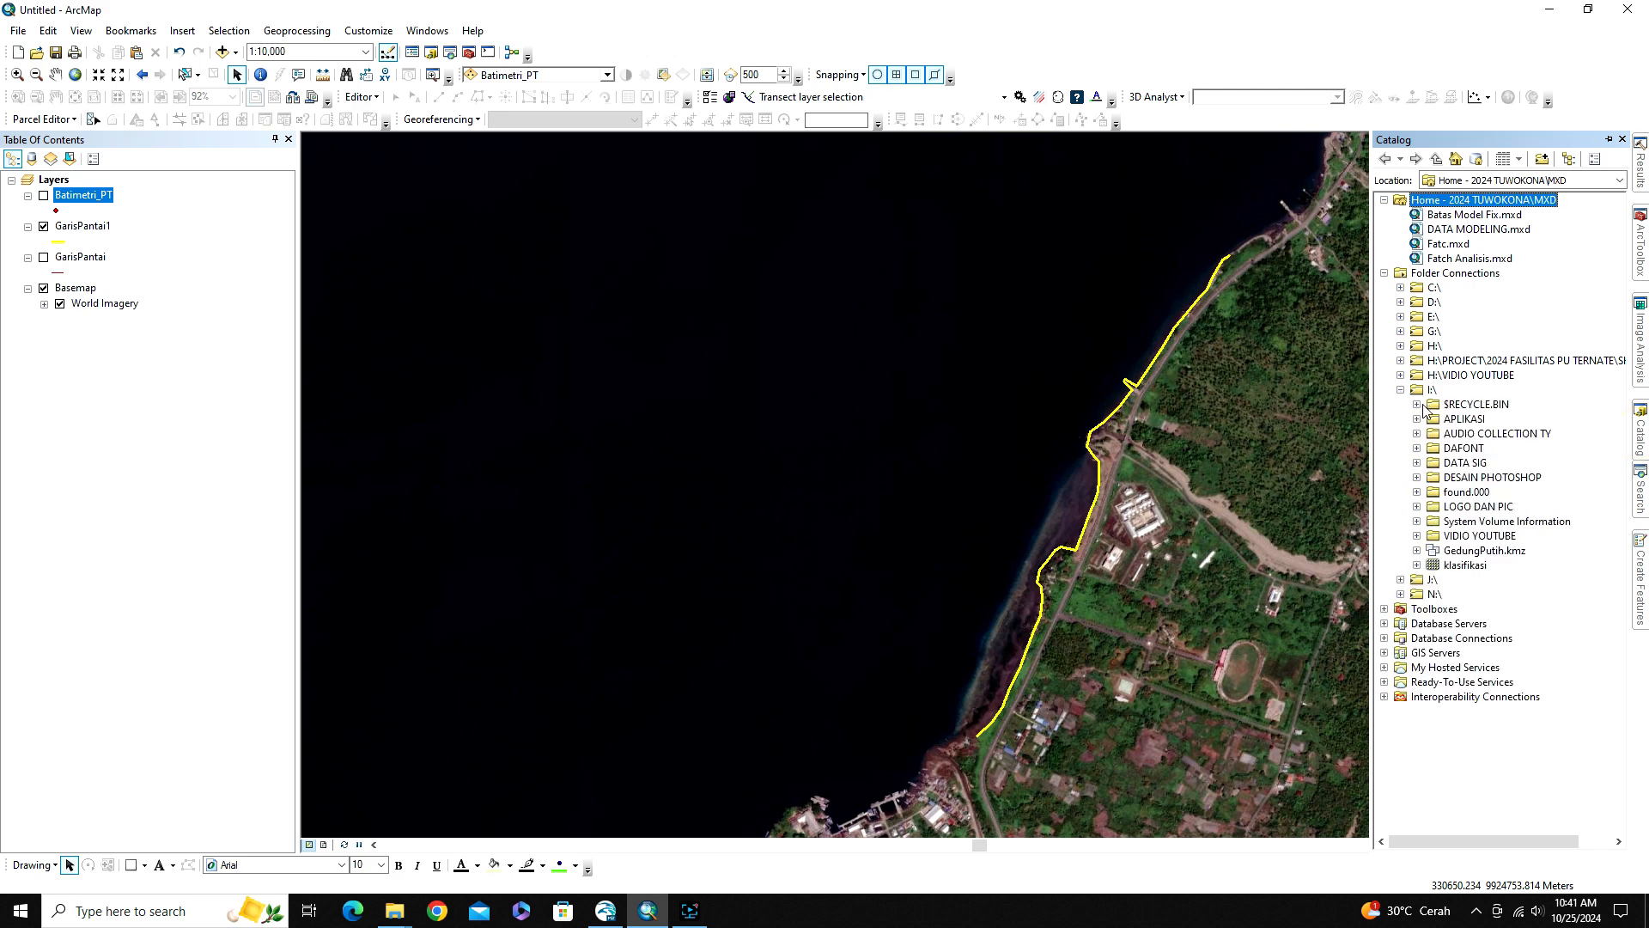
pyautogui.click(1418, 536)
pyautogui.scroll(-10, 1505, 521)
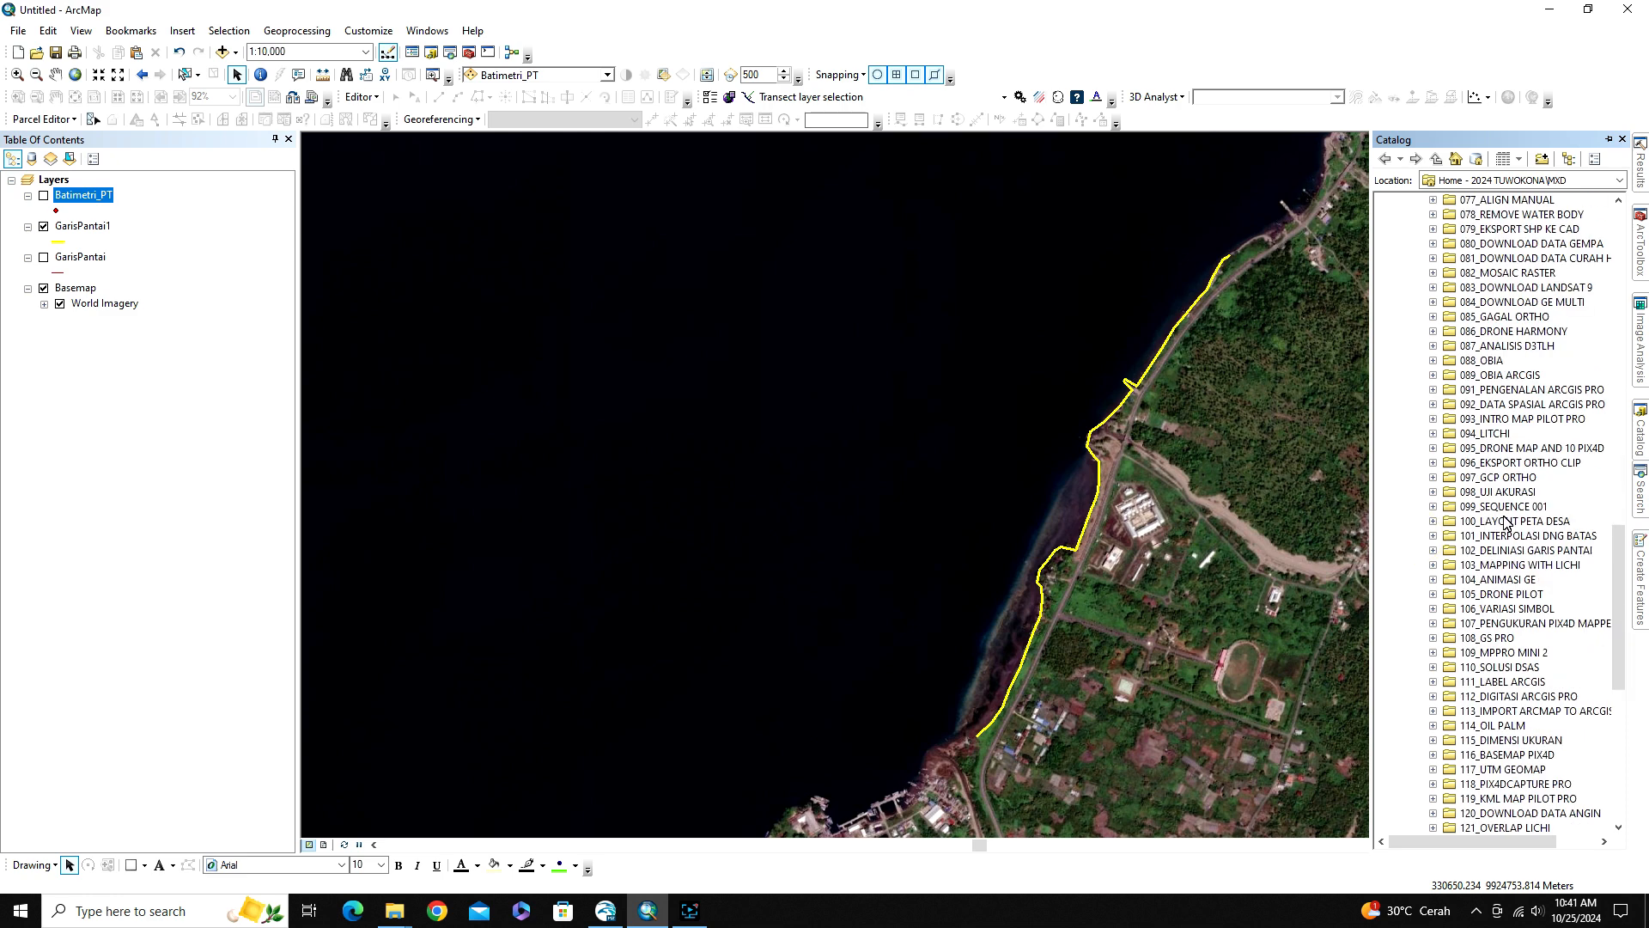
pyautogui.scroll(-10, 1505, 522)
pyautogui.click(1433, 652)
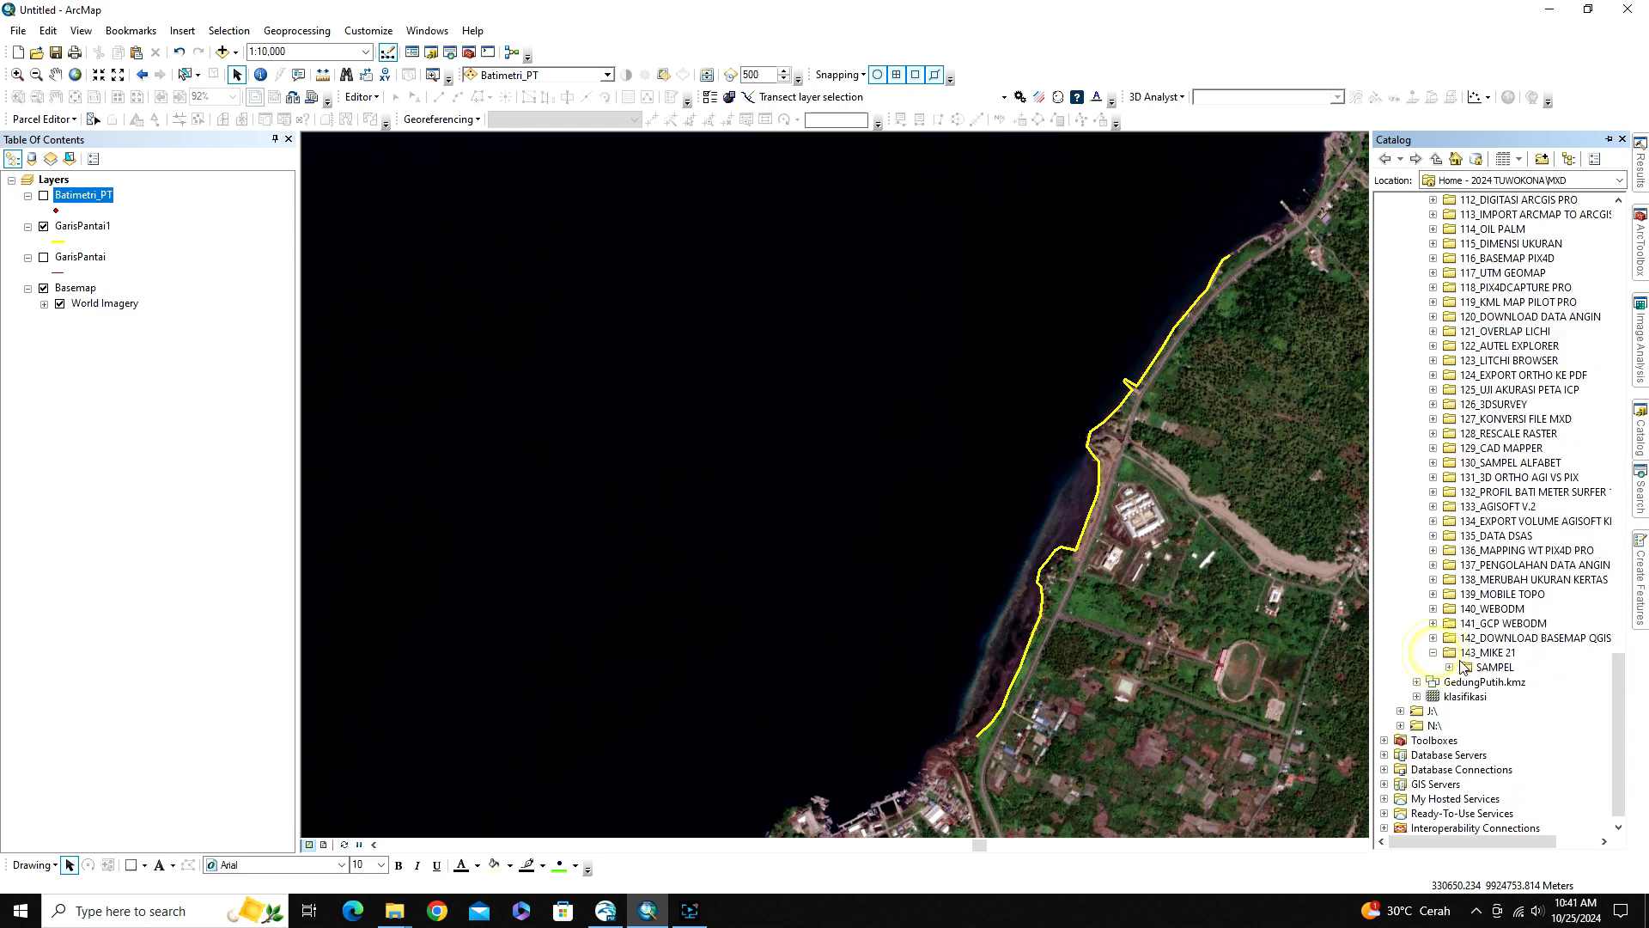
pyautogui.click(1450, 667)
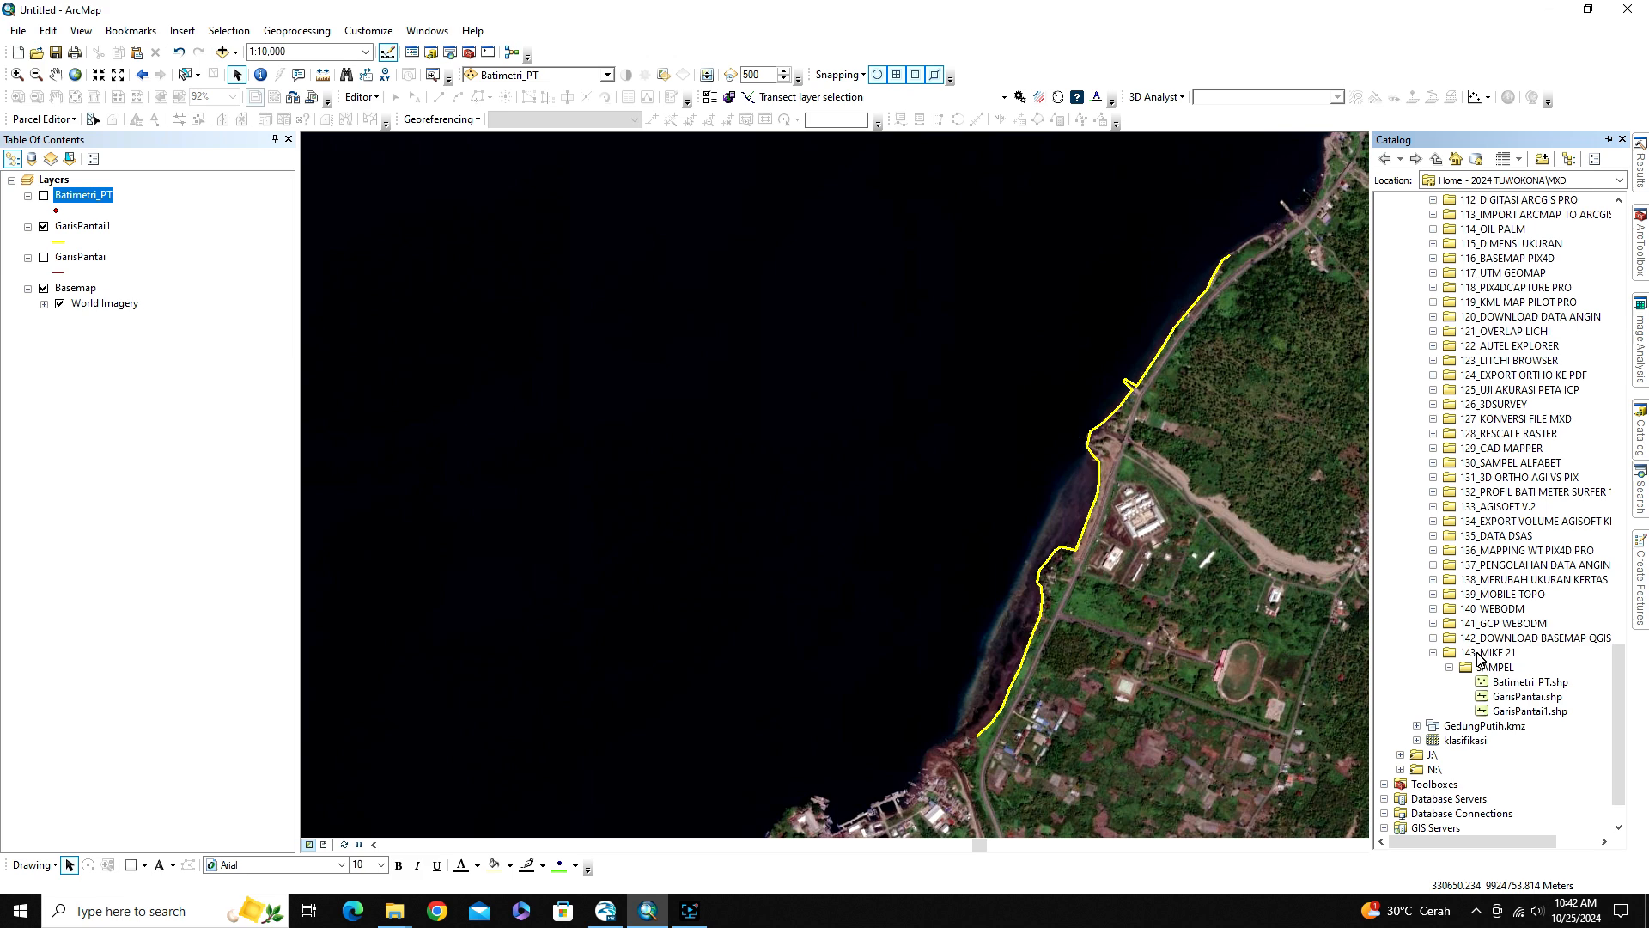
# Set up a new shapefile in the SAMPEL folder, named Batas_model, with the Polygon feature type
pyautogui.click(1493, 667)
pyautogui.rightClick(1493, 668)
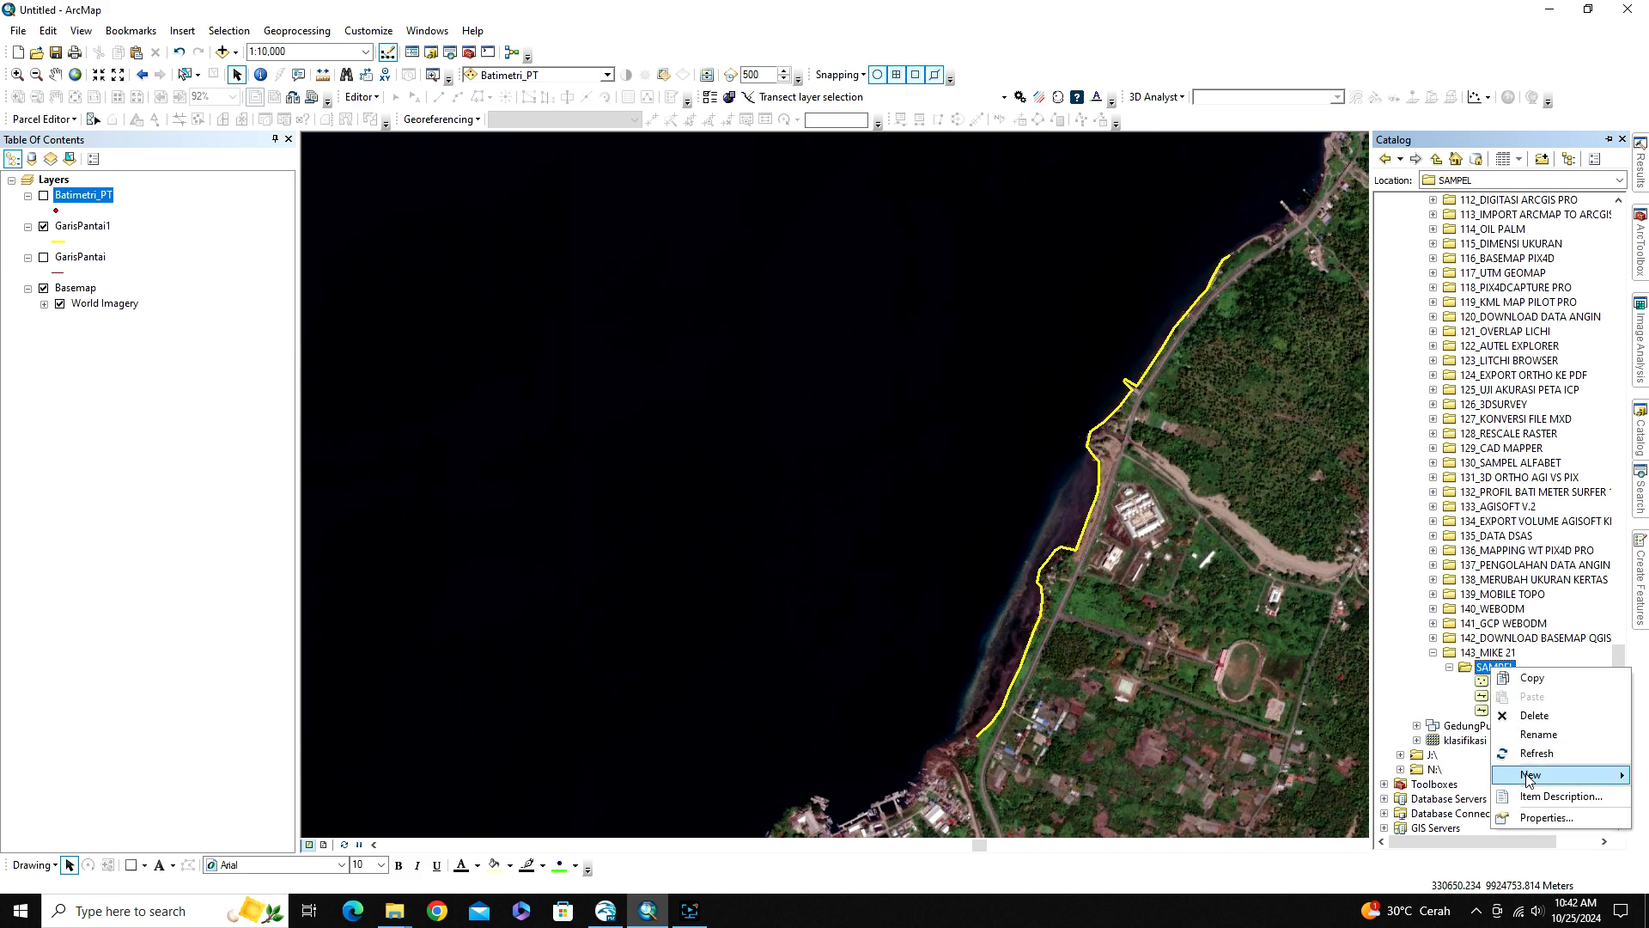
pyautogui.moveTo(1528, 777)
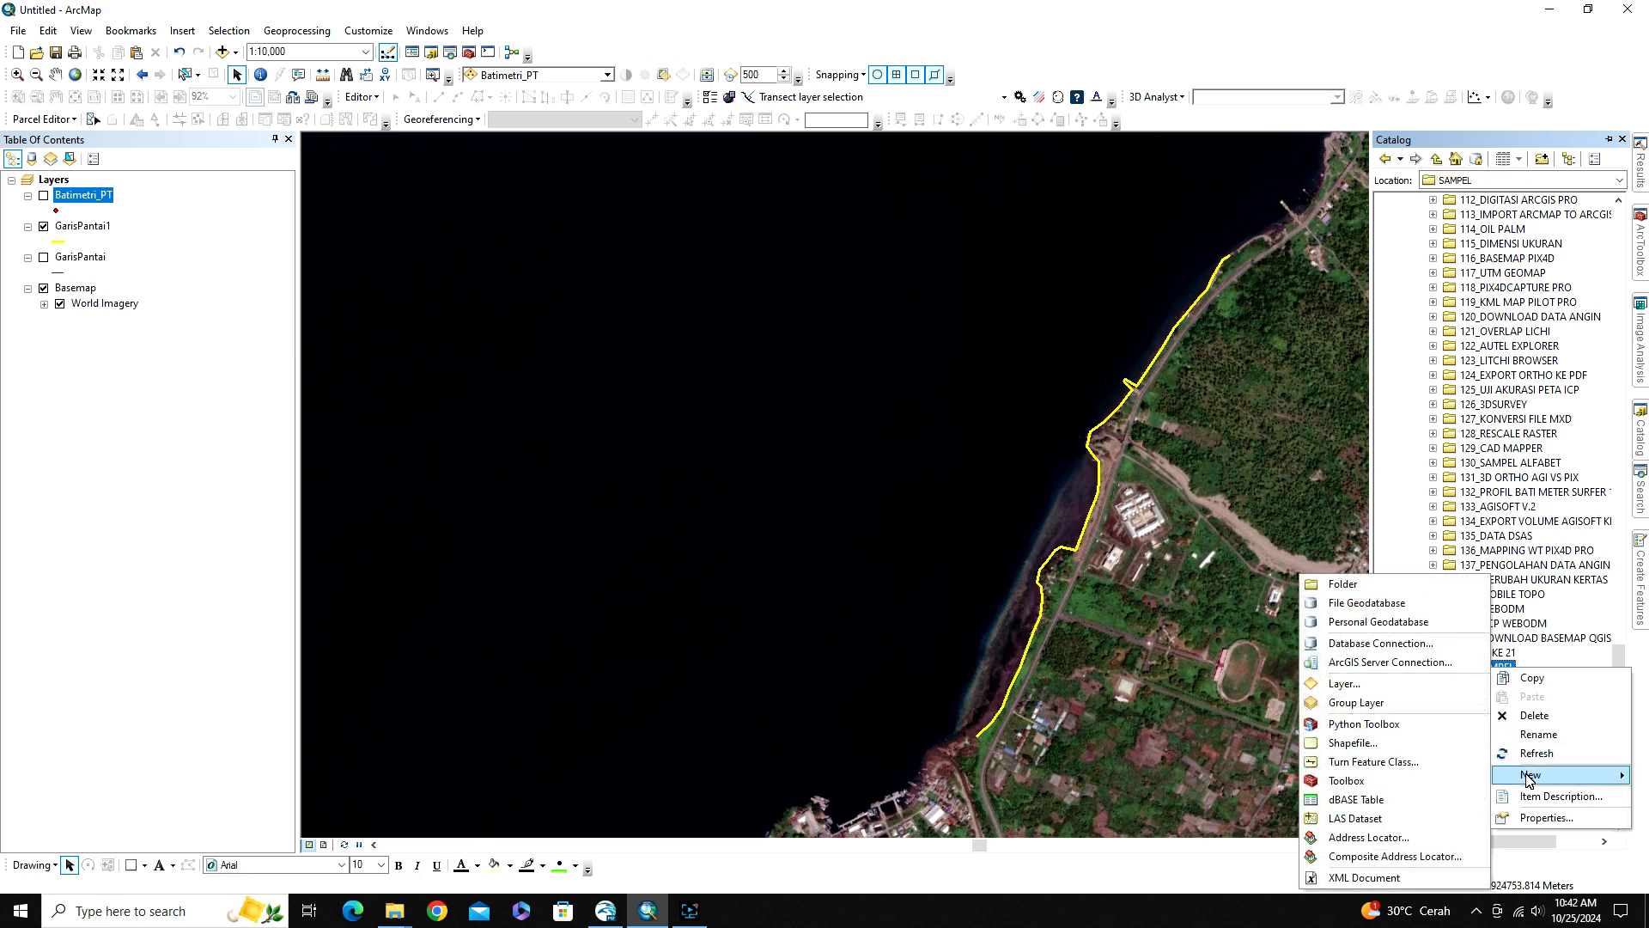
pyautogui.click(1353, 743)
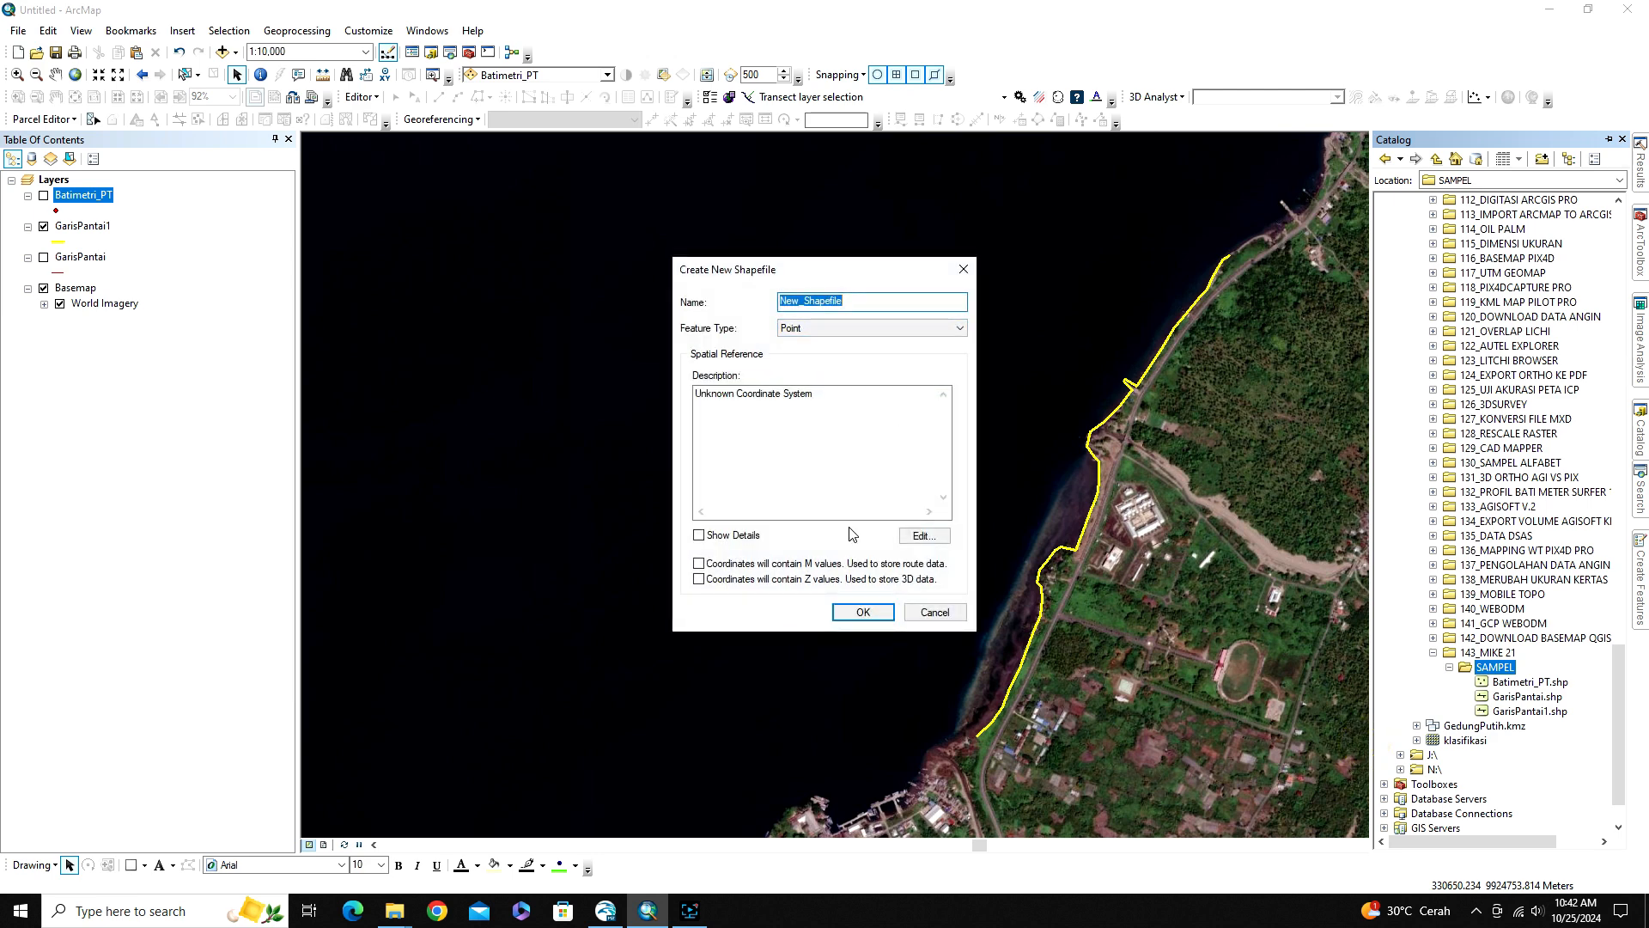
pyautogui.write('Batas_model')
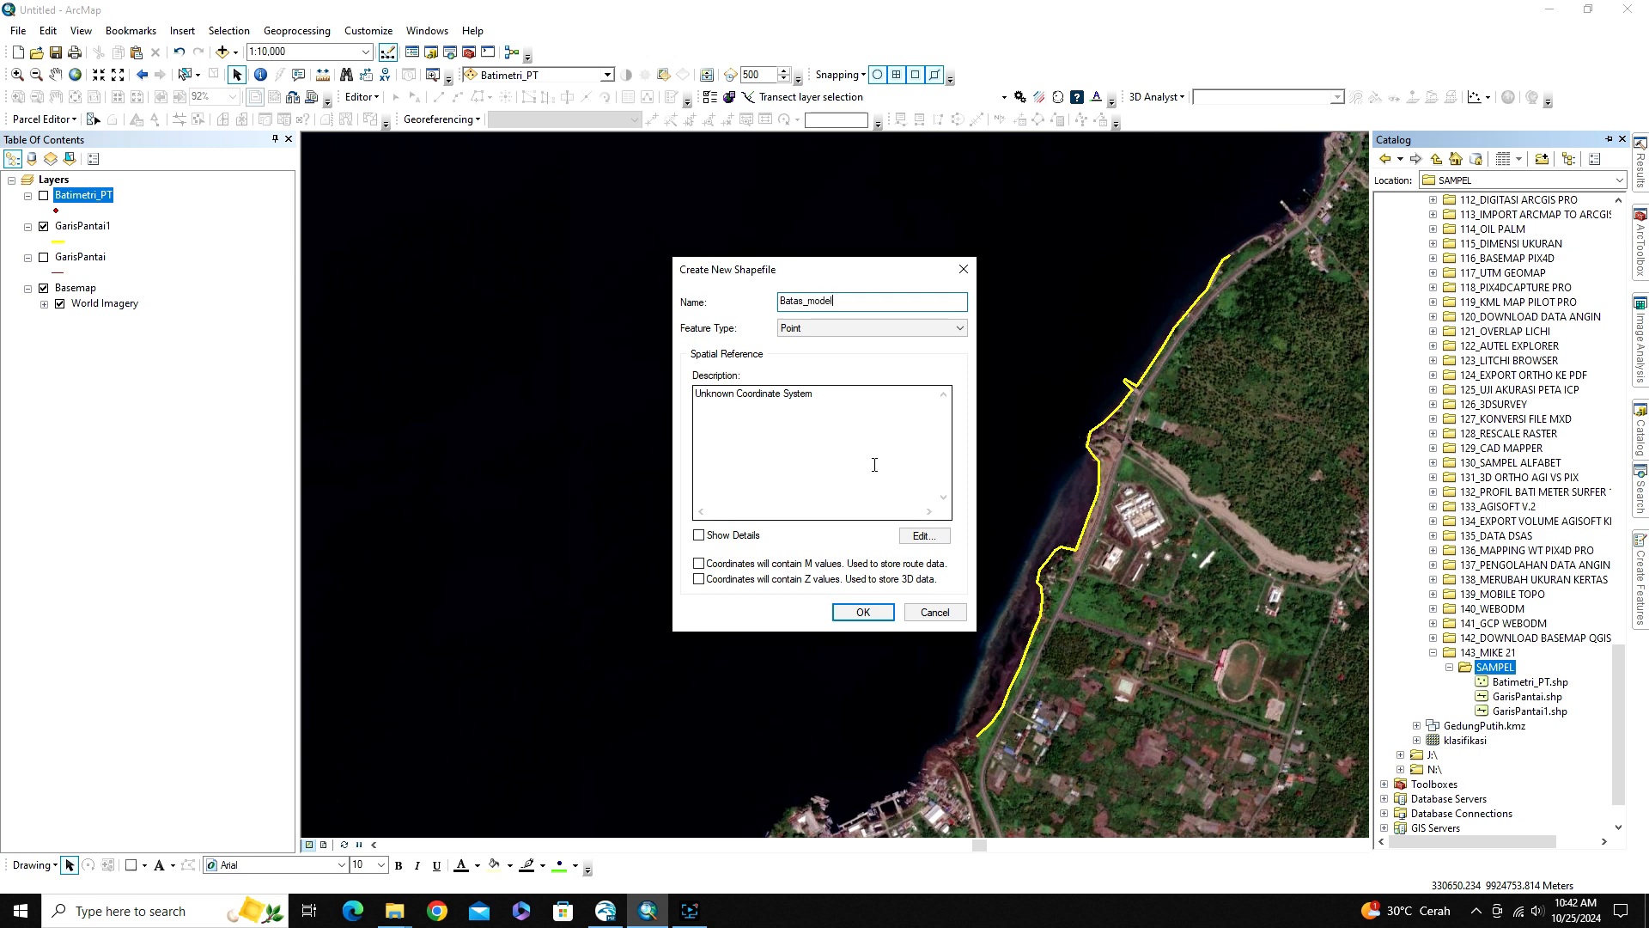
pyautogui.click(828, 325)
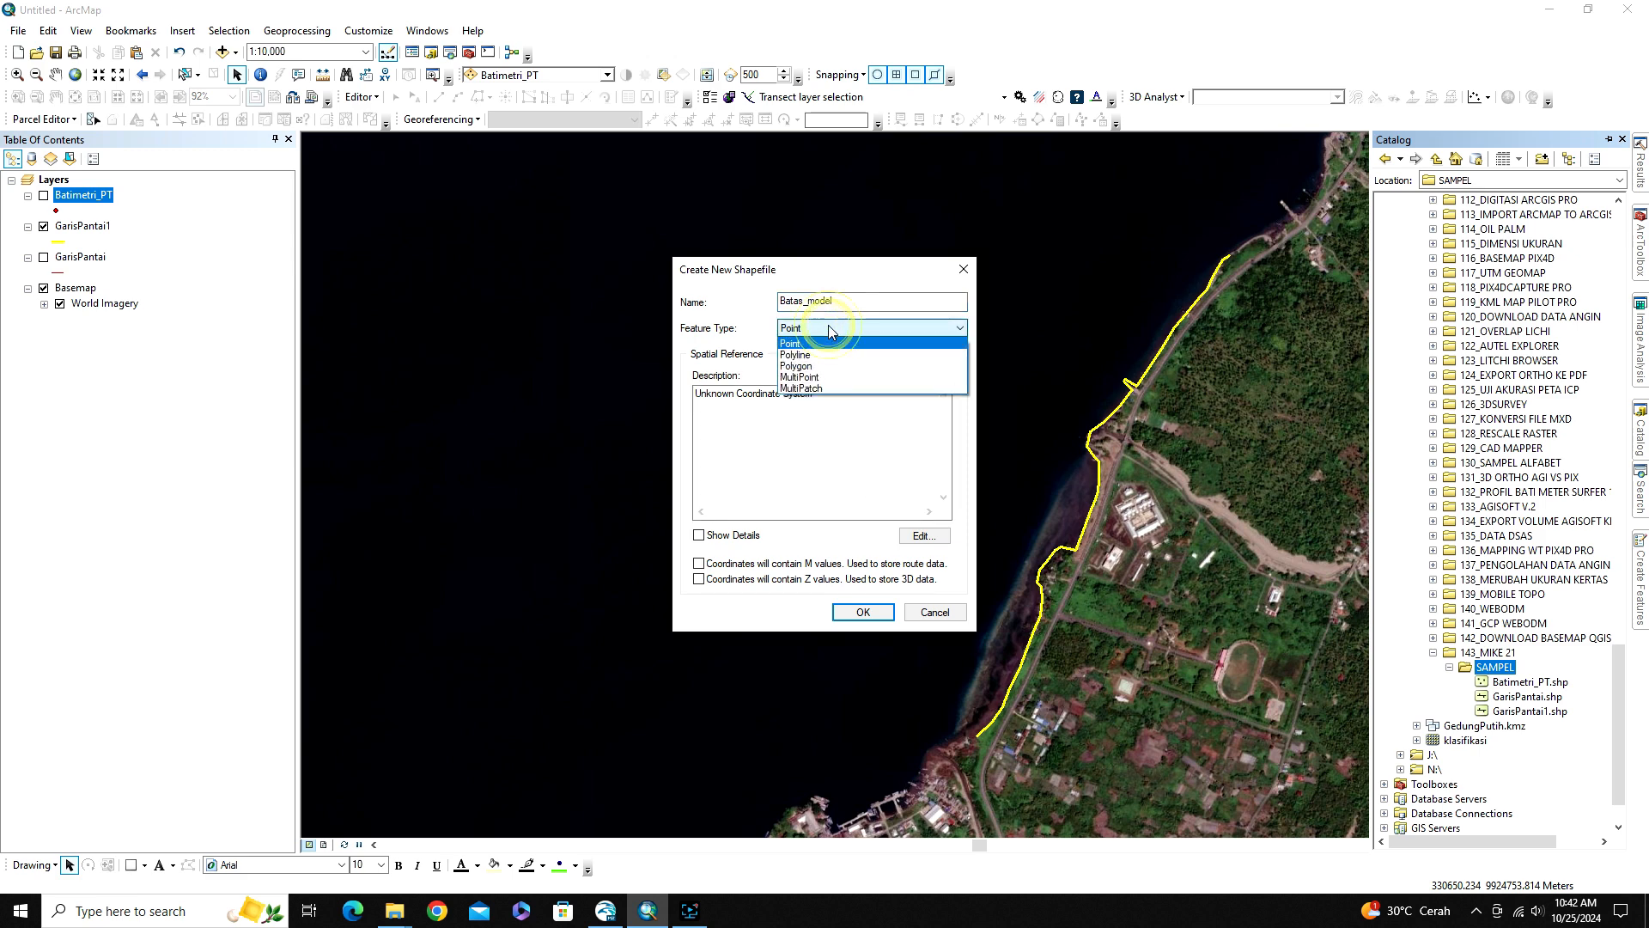
pyautogui.click(808, 366)
# Assign the WGS 1984 UTM Zone 52S coordinate system to the new shapefile and create it
pyautogui.click(922, 537)
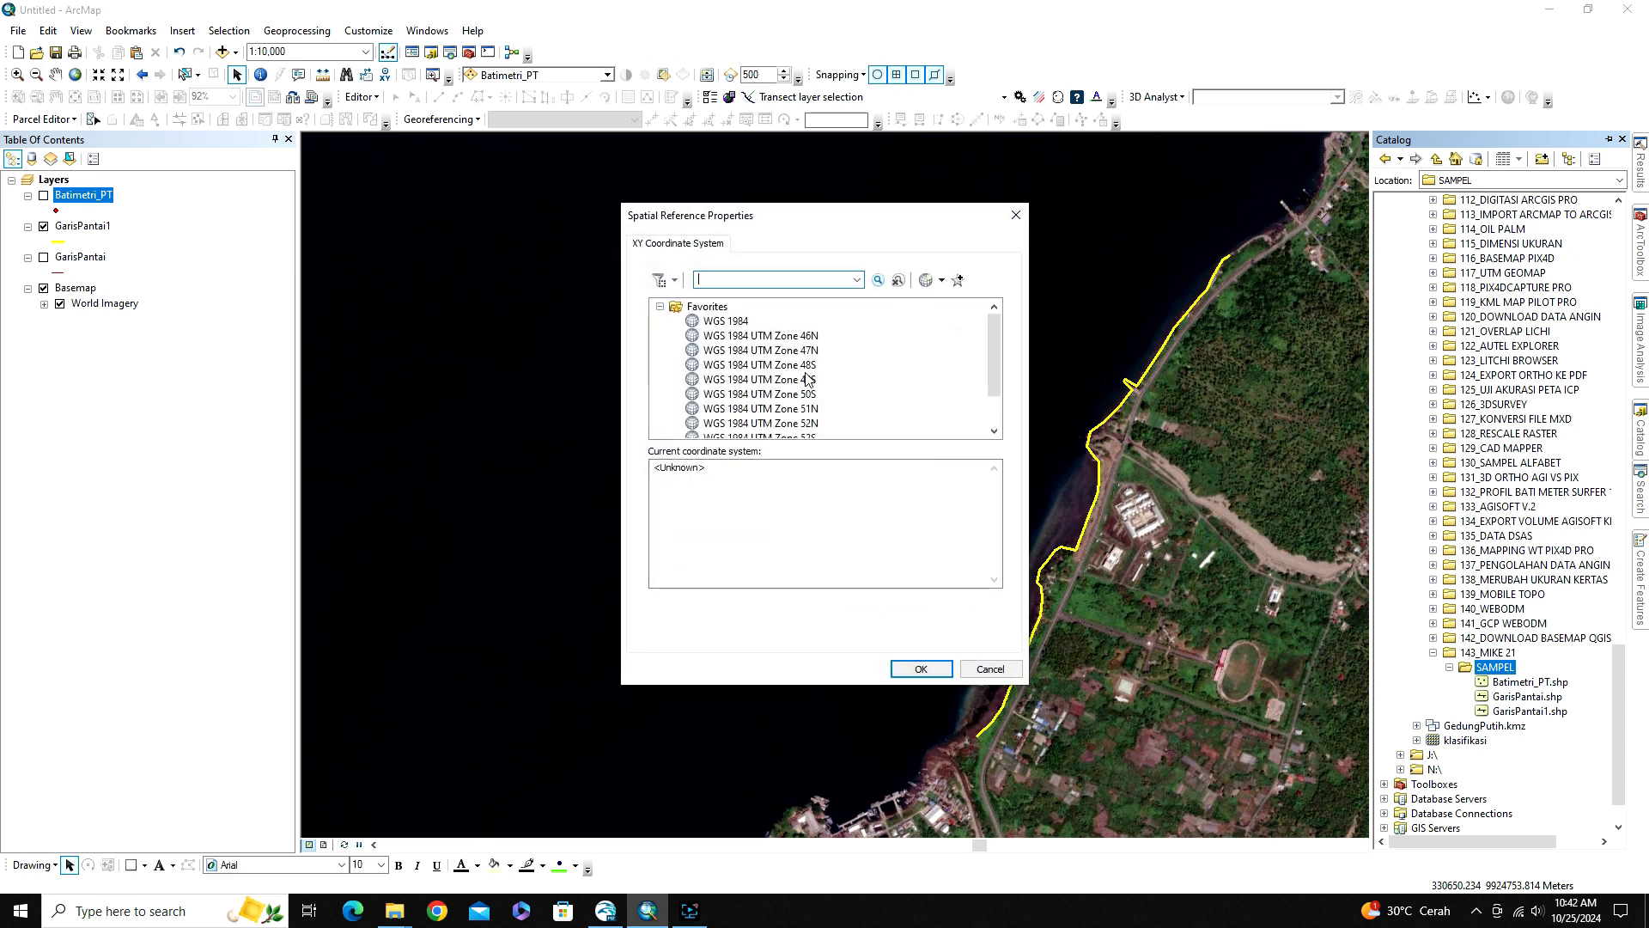
pyautogui.scroll(-1, 809, 380)
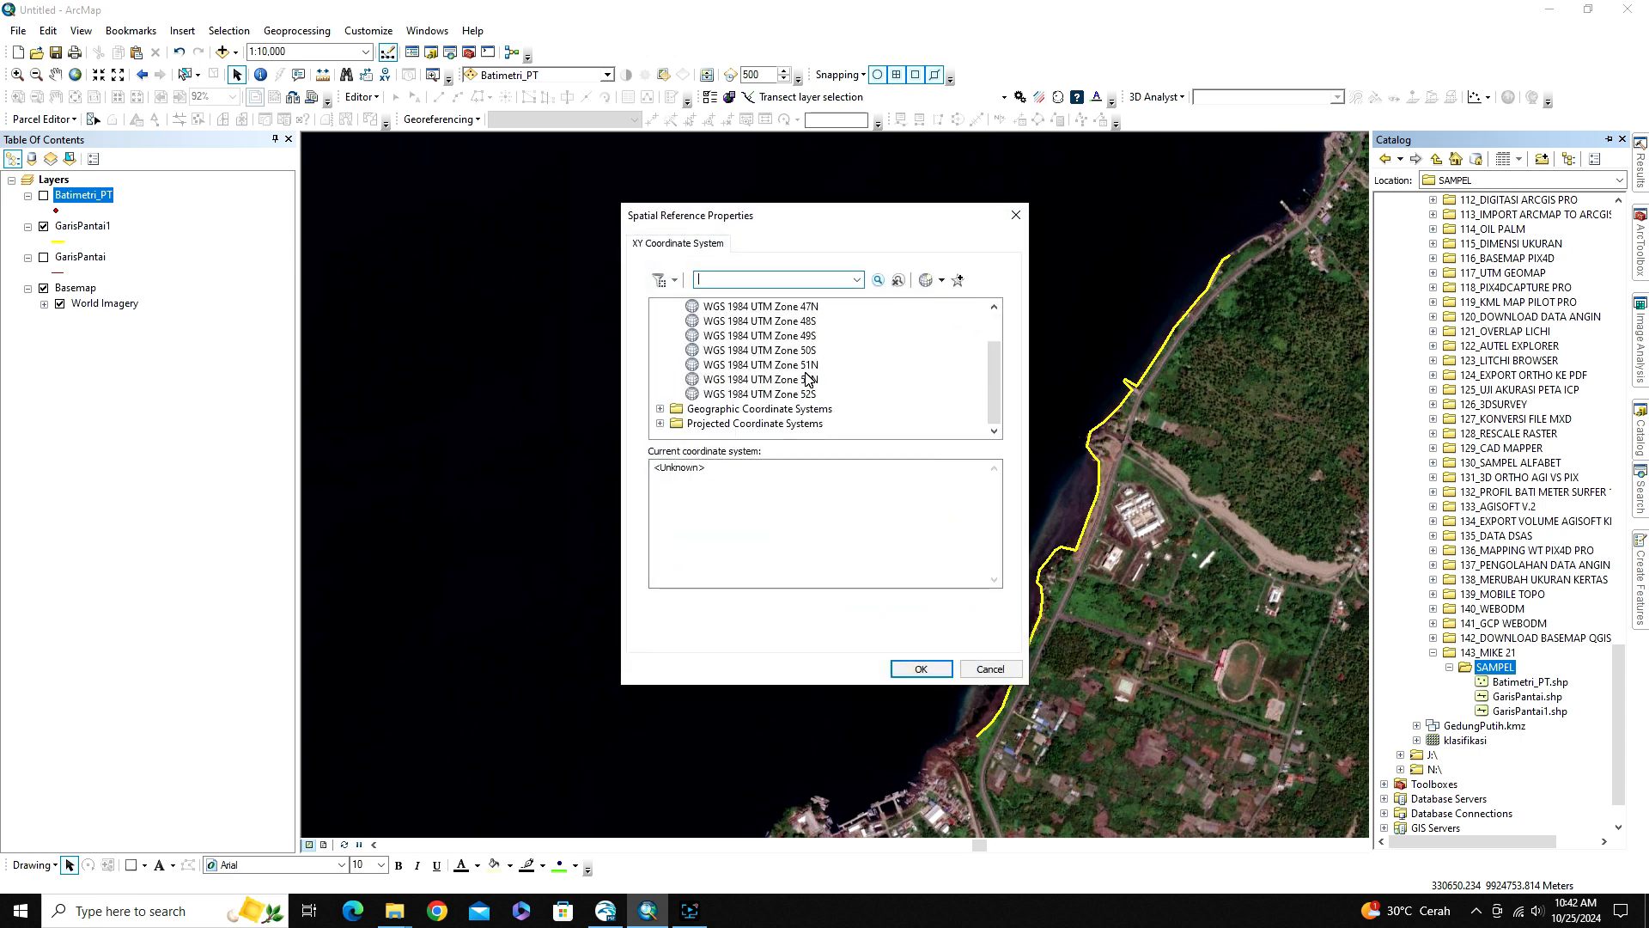
pyautogui.click(757, 395)
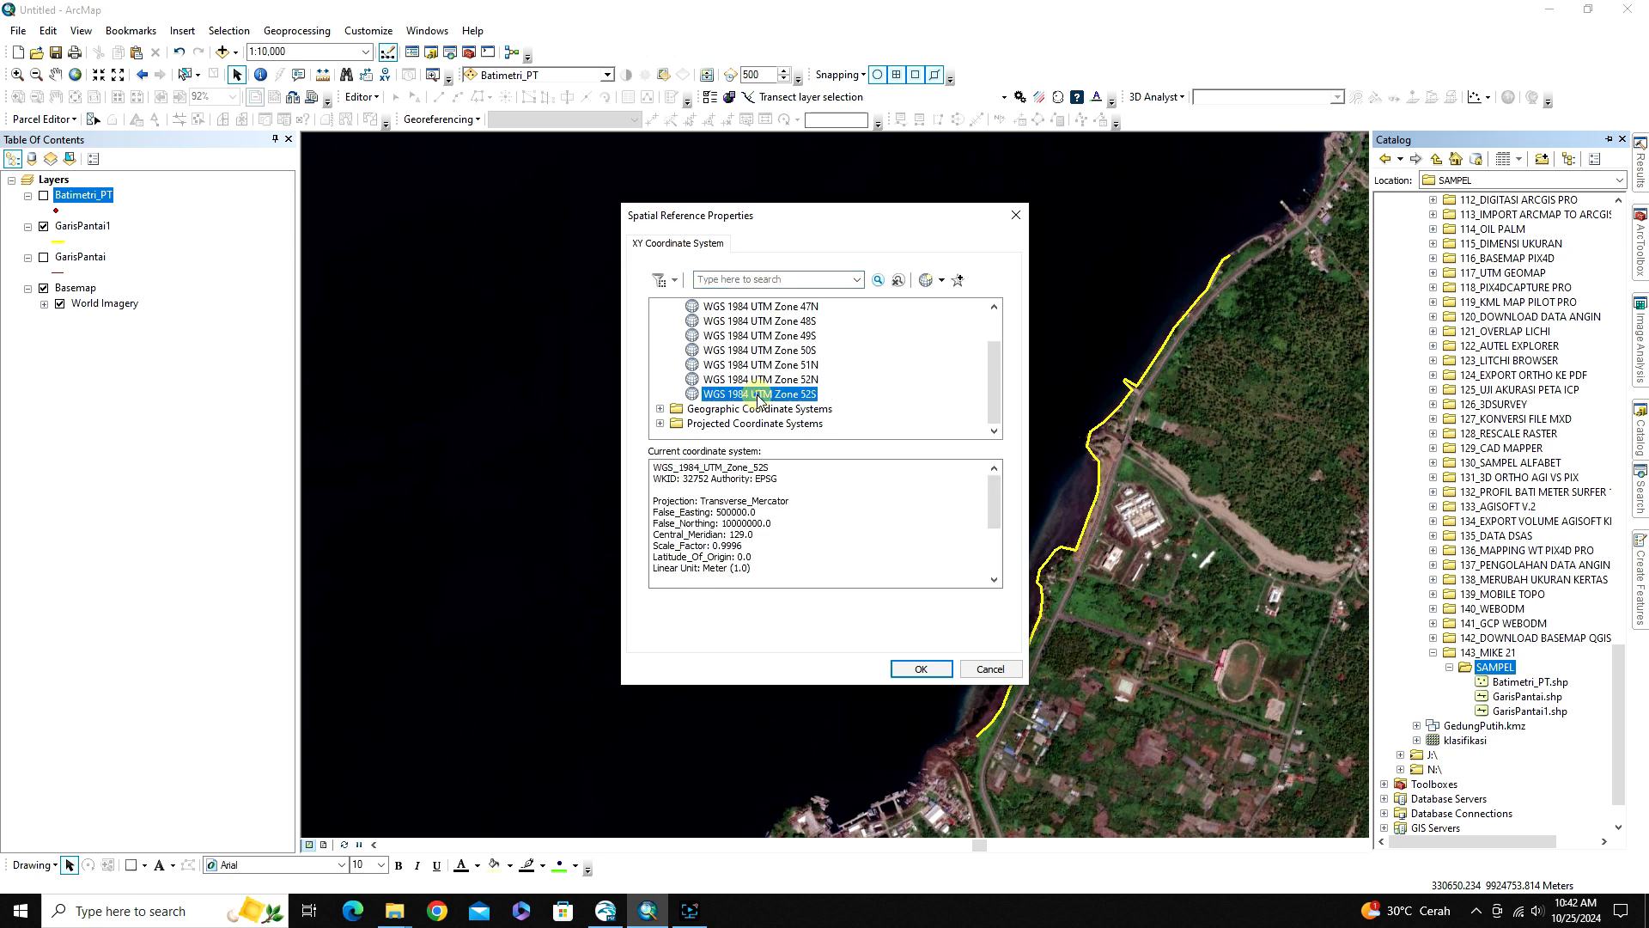
pyautogui.click(912, 667)
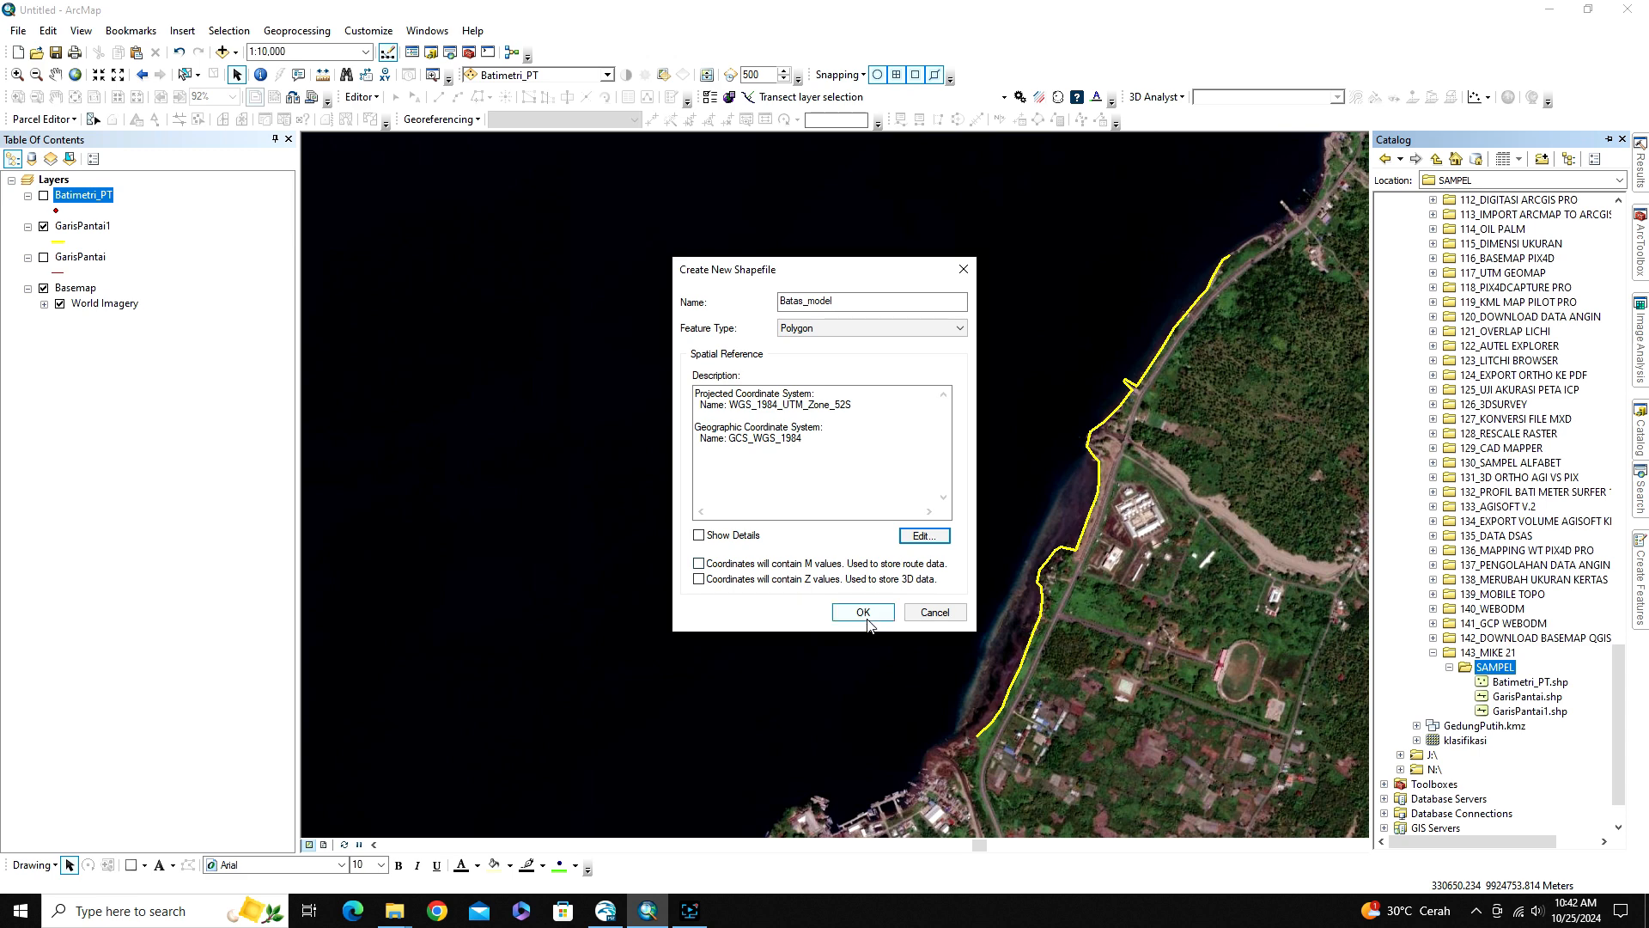
pyautogui.click(866, 615)
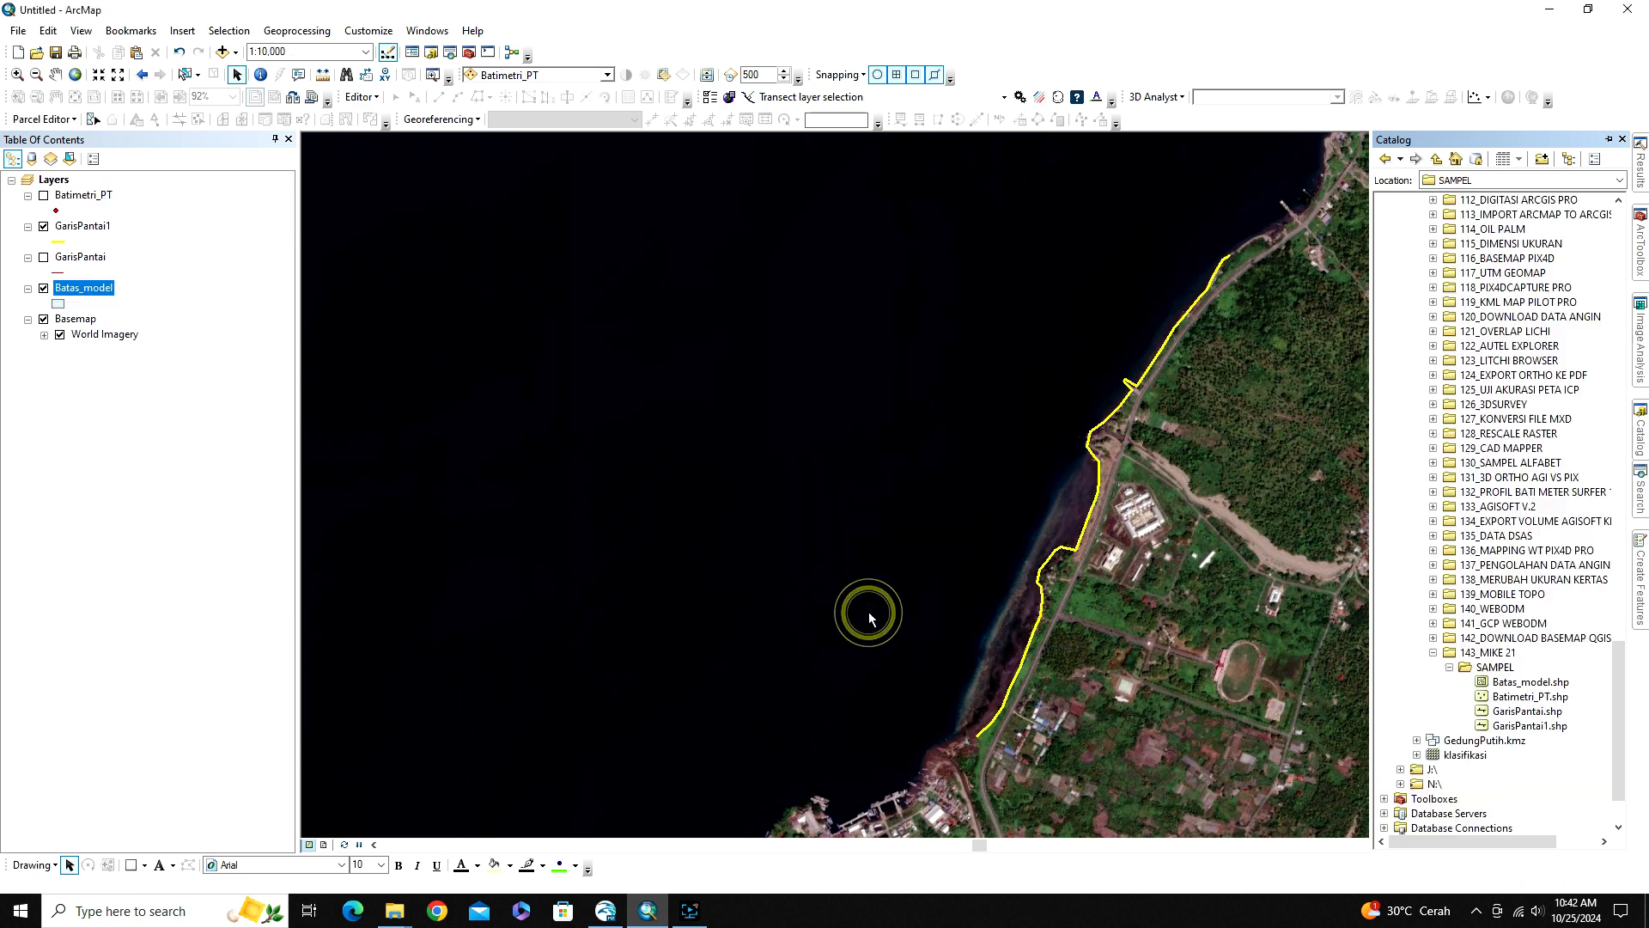
# Symbolize the Batas_model layer with the Hollow style and a blue outline
pyautogui.click(59, 304)
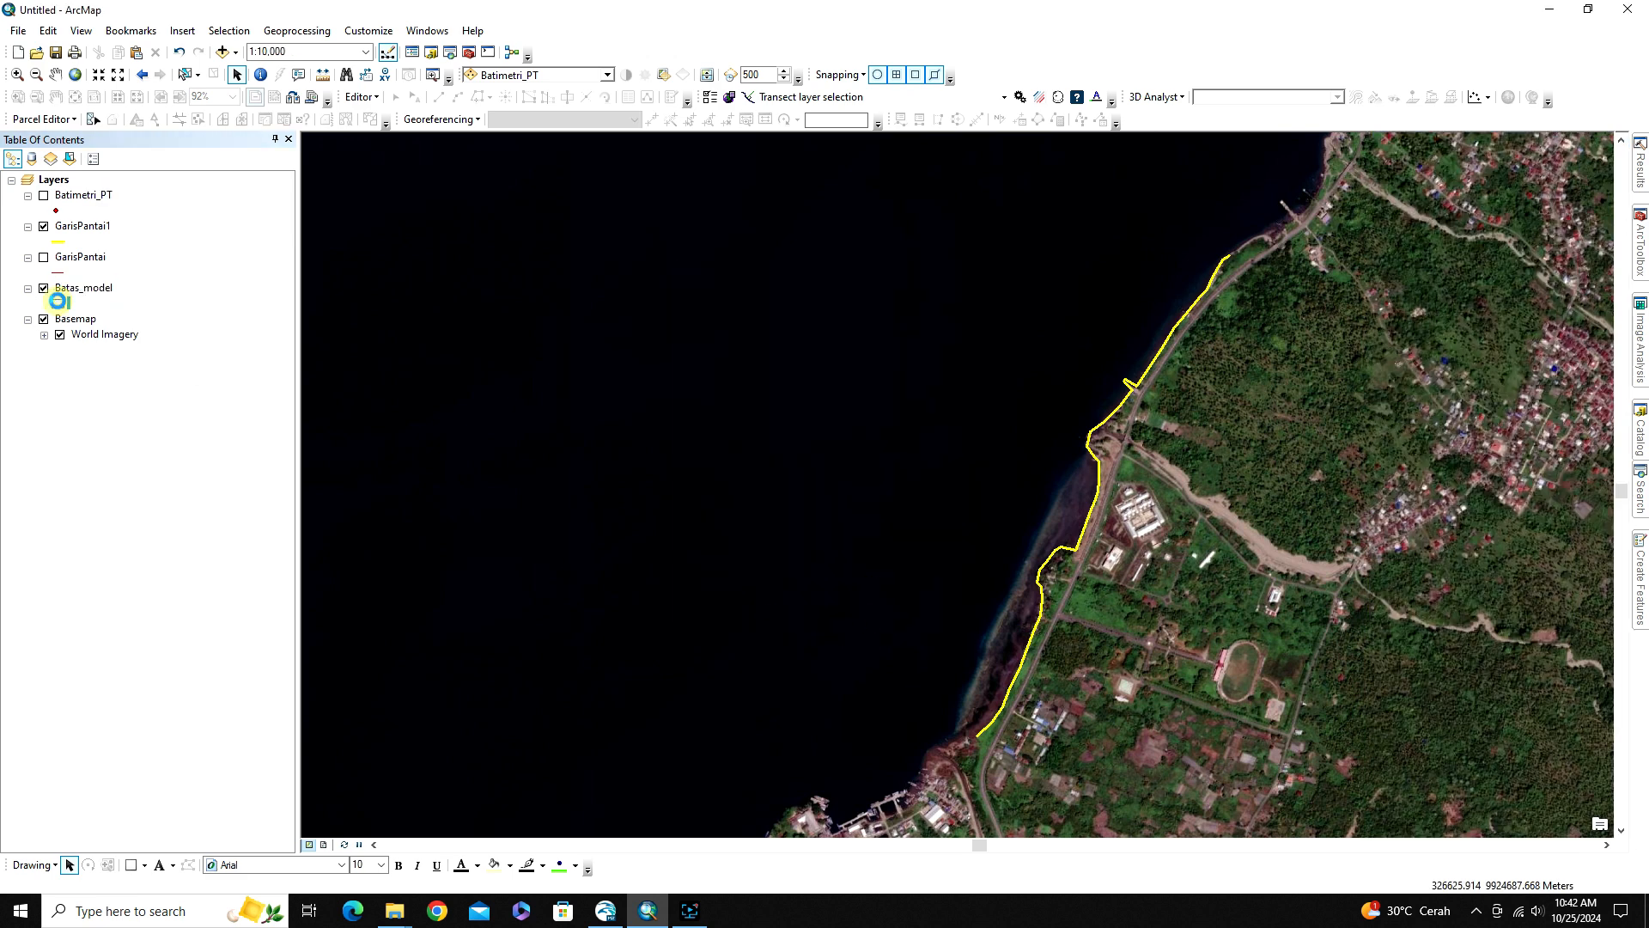
pyautogui.click(190, 440)
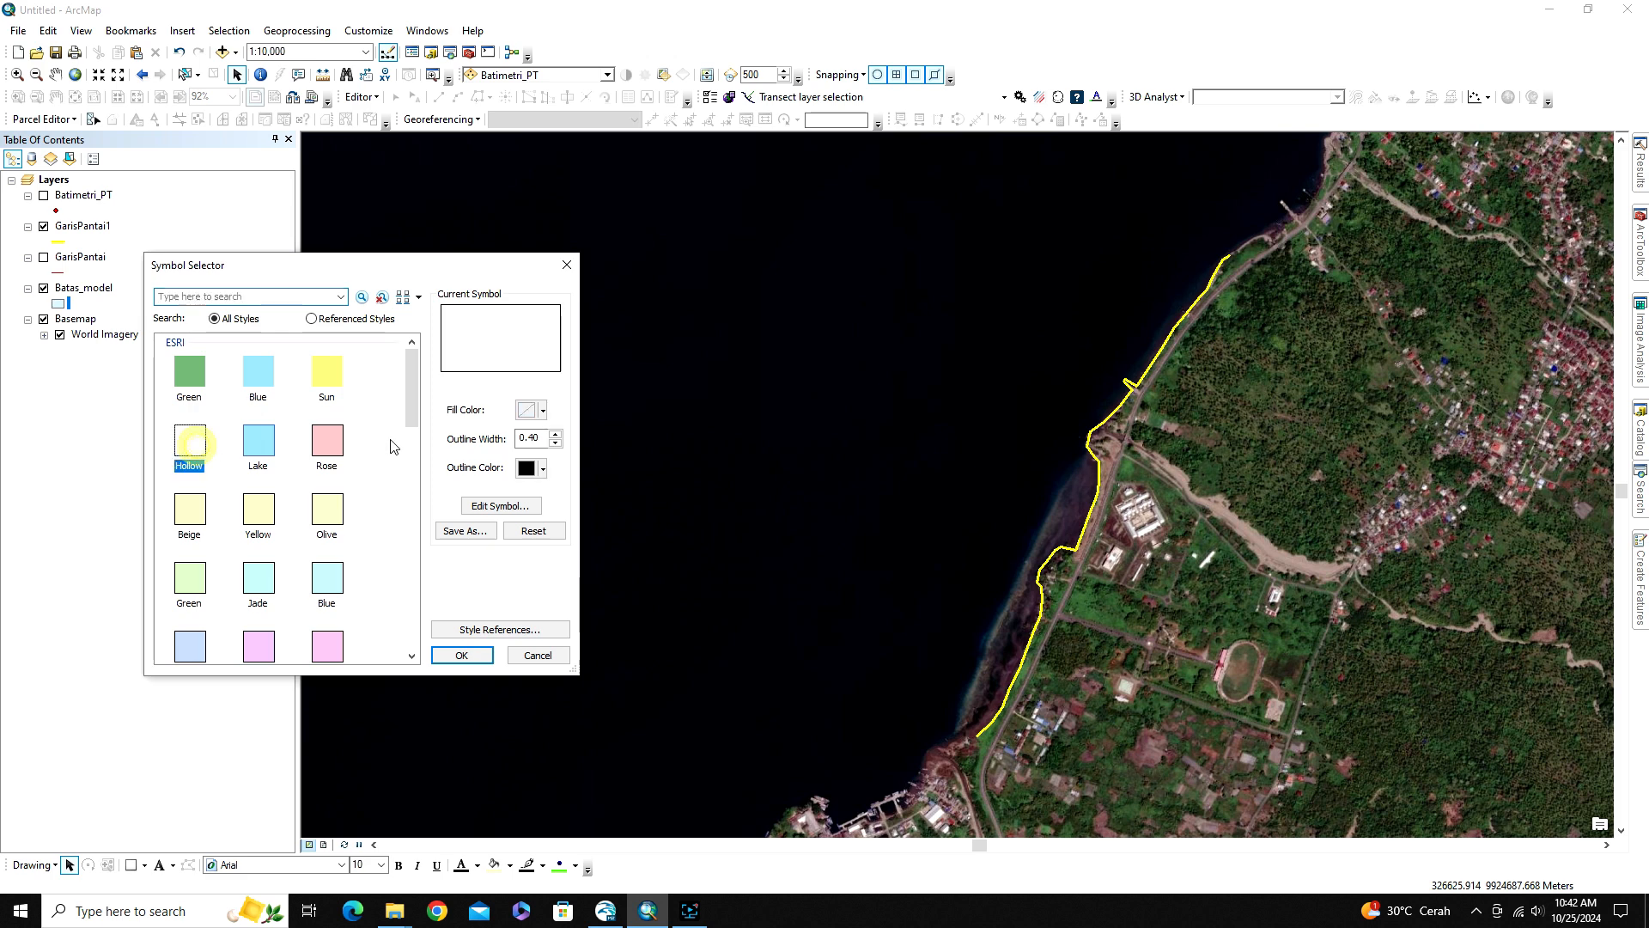
pyautogui.click(532, 466)
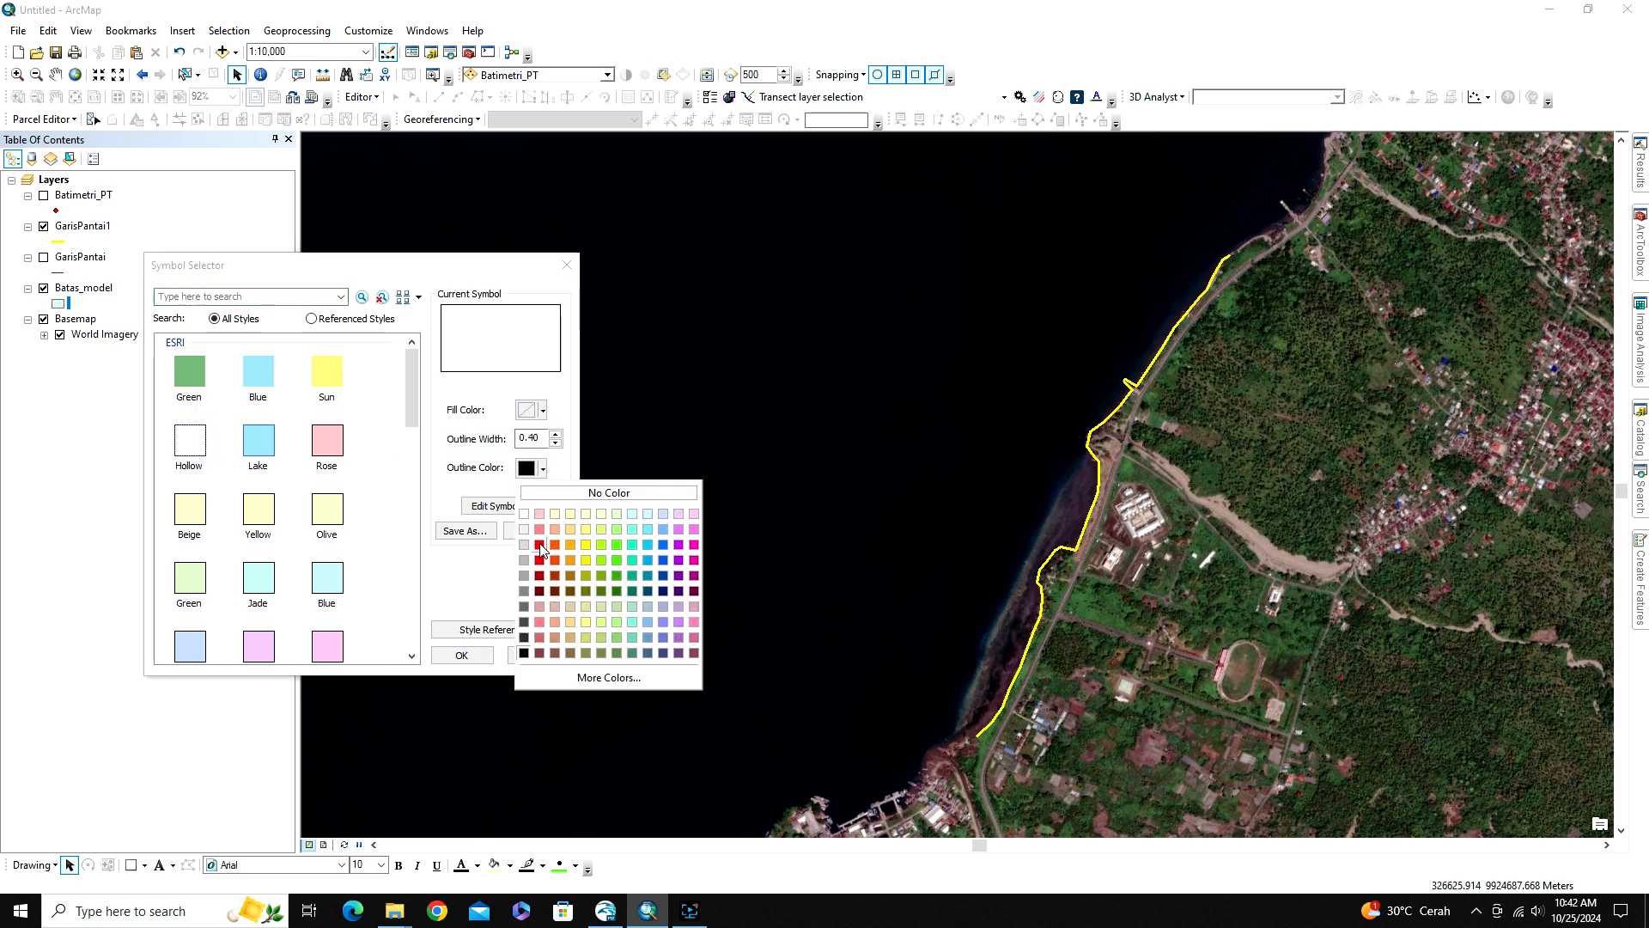
pyautogui.click(664, 548)
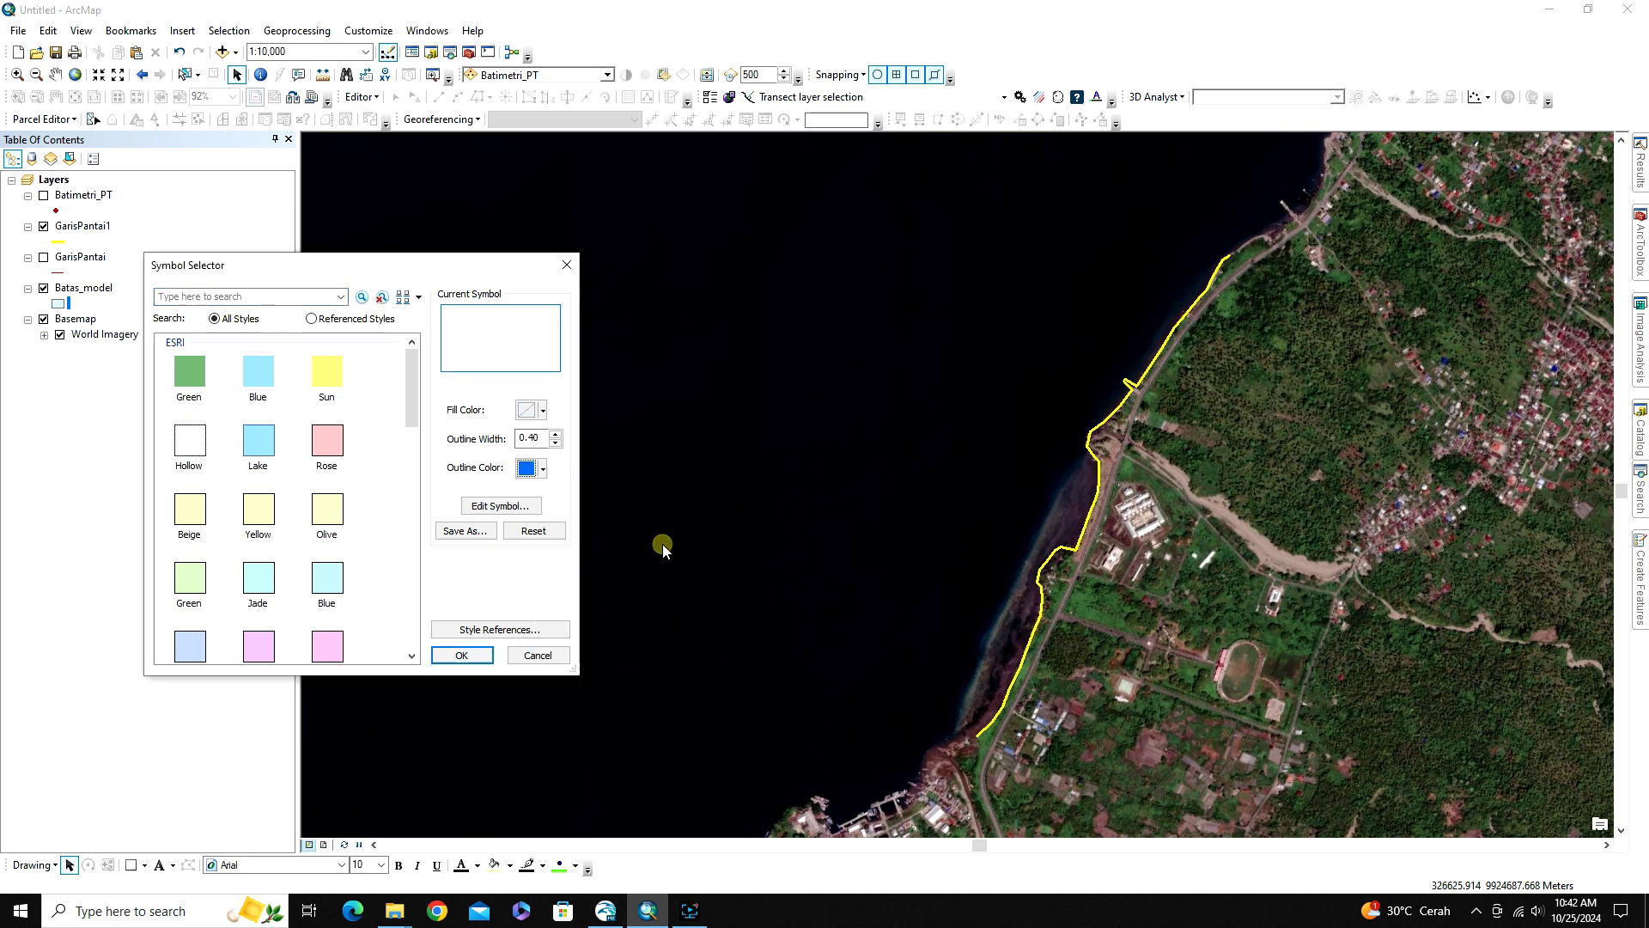
pyautogui.click(461, 655)
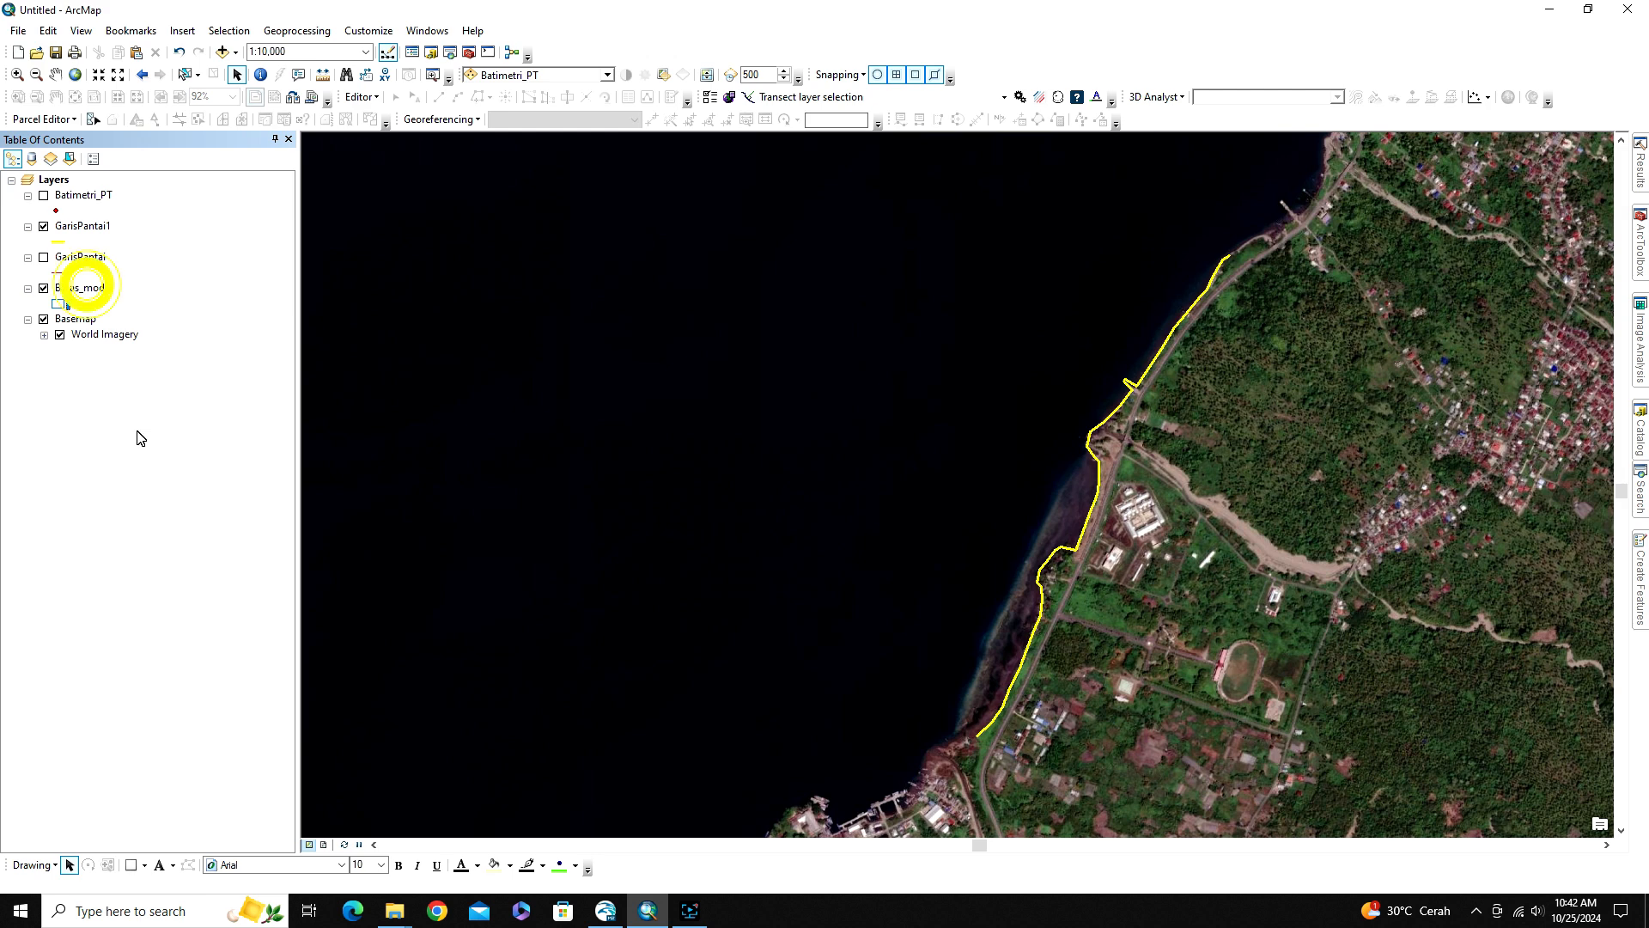
# Start an edit session on the Batas_model layer
pyautogui.rightClick(82, 289)
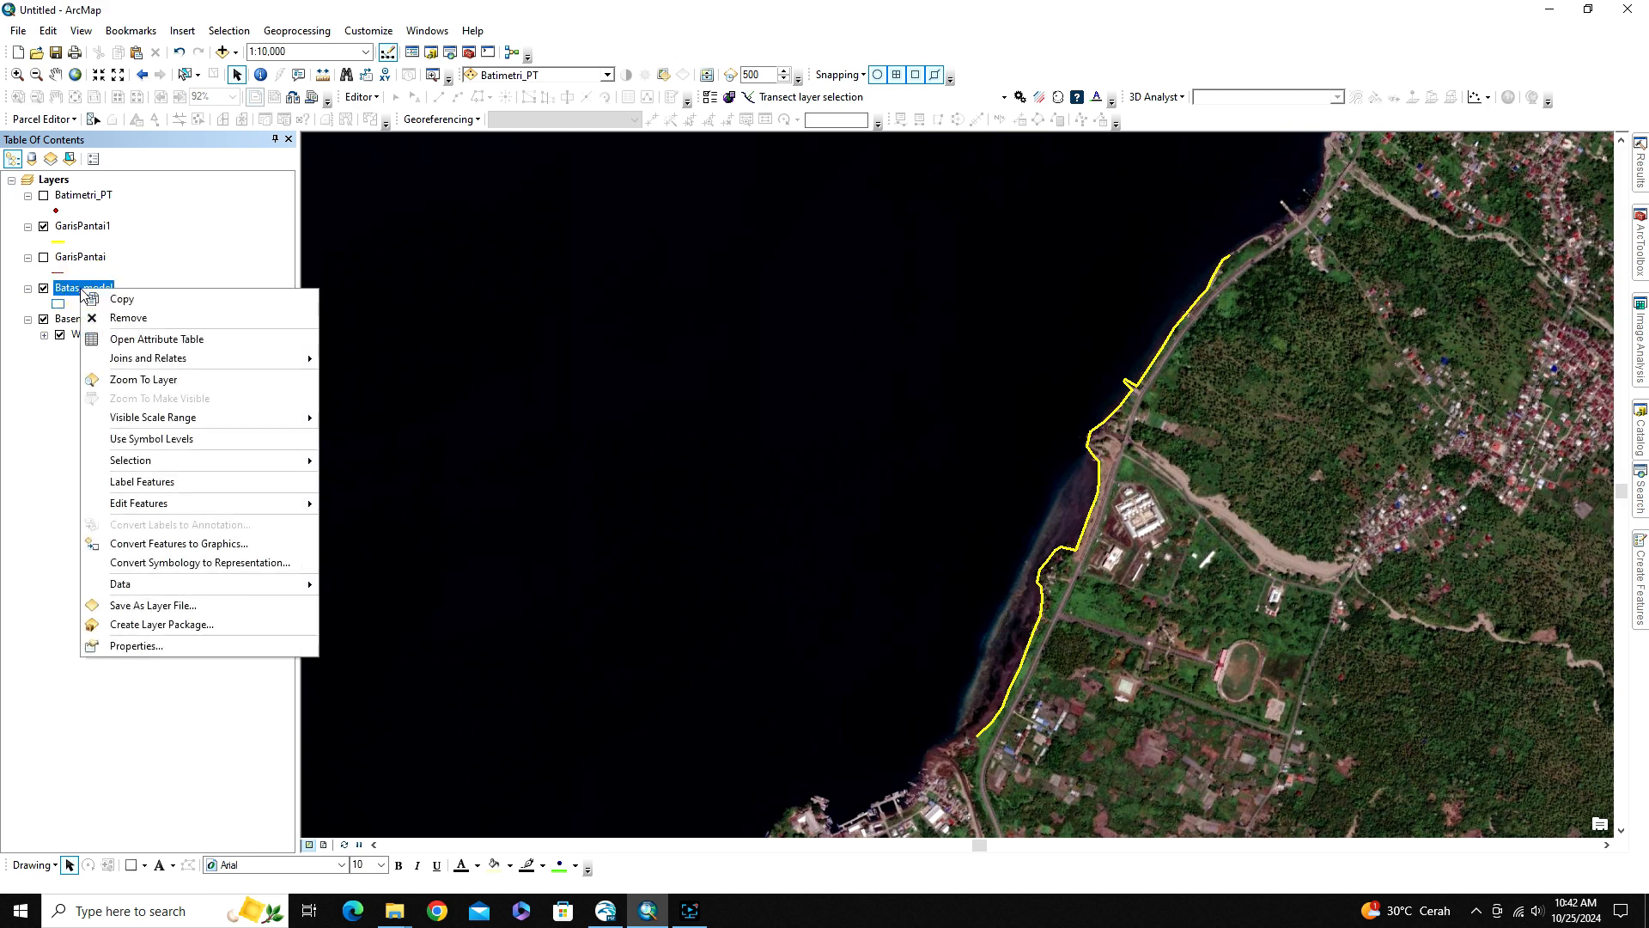
pyautogui.moveTo(198, 508)
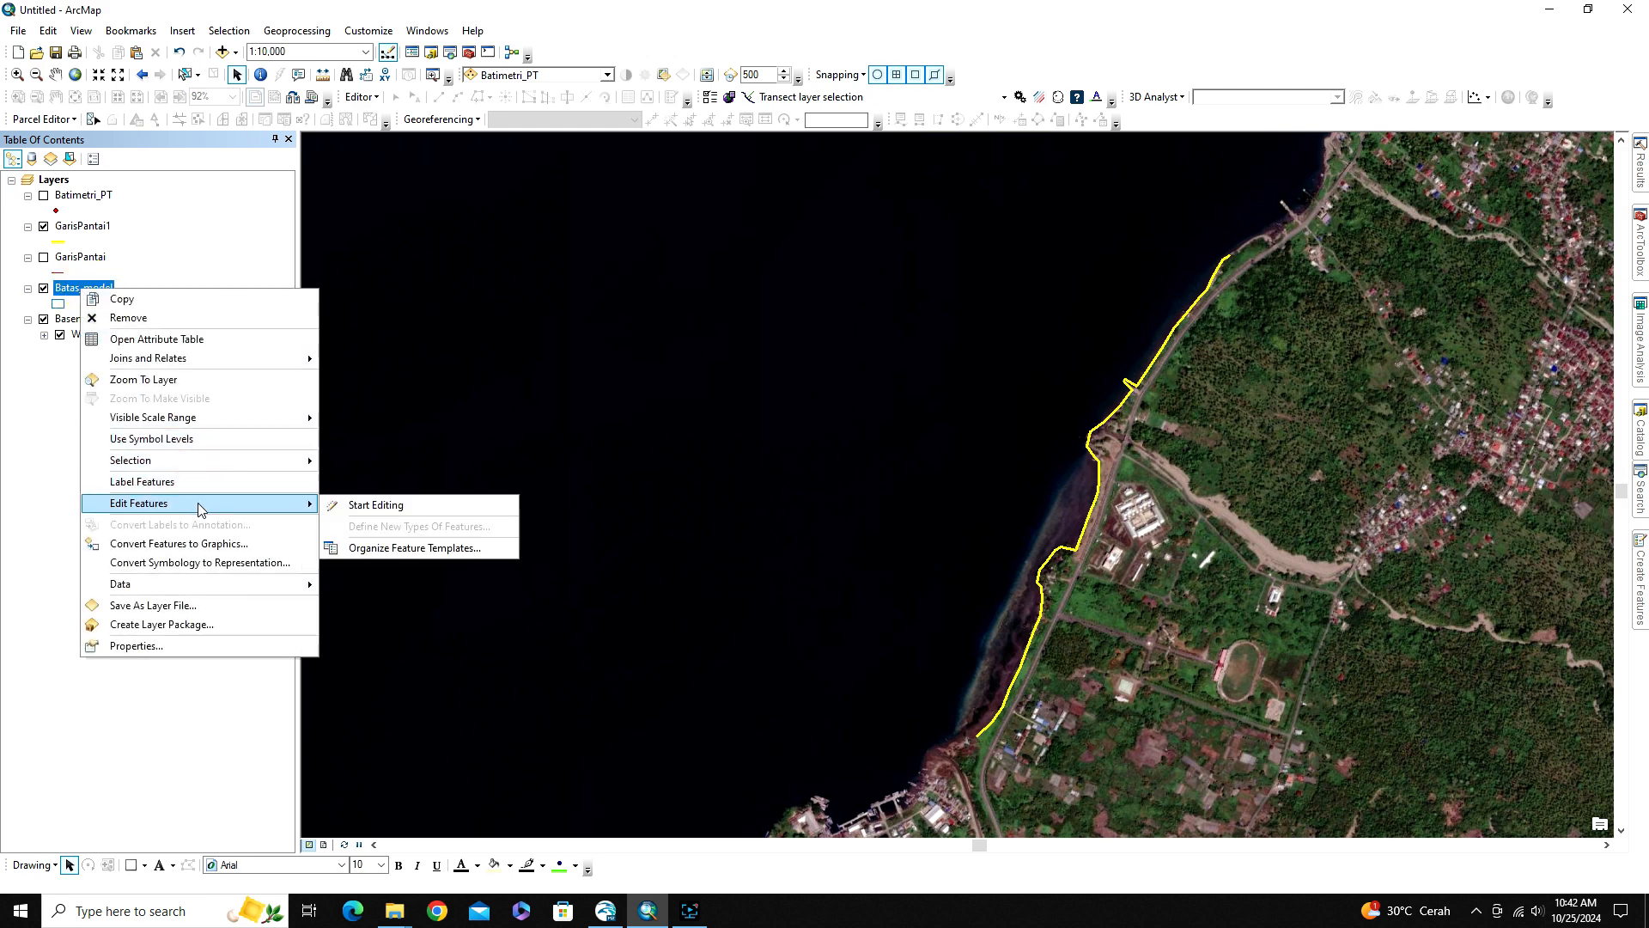
pyautogui.click(369, 507)
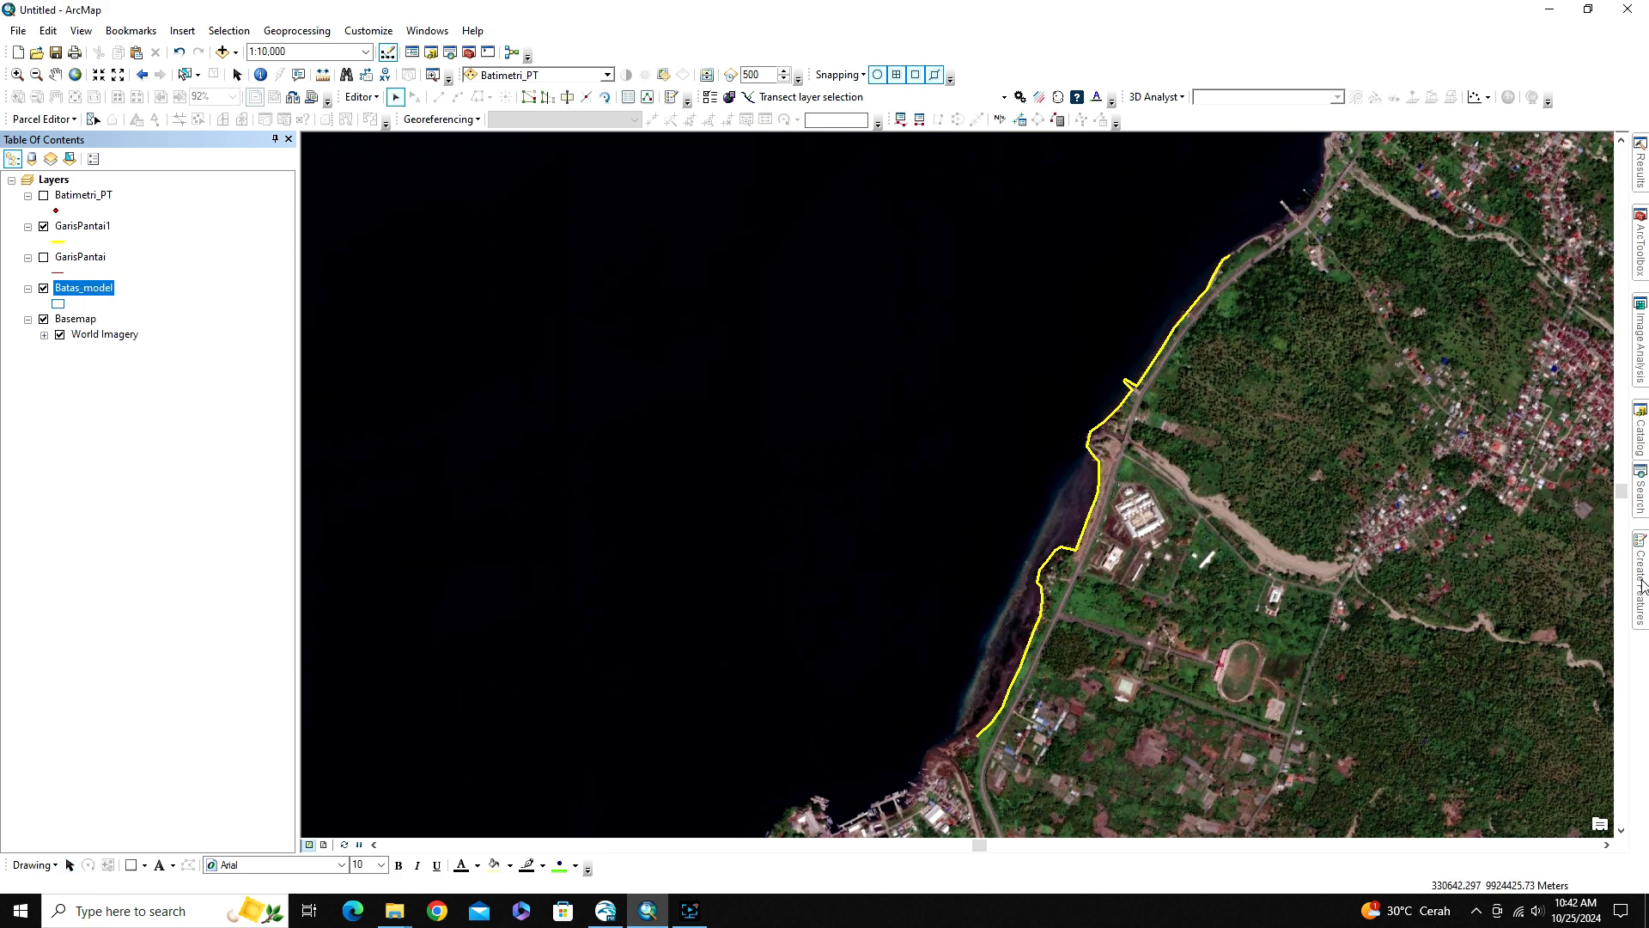
# Start a Batas_model polygon and trace the GarisPantai1 coastline from its northern endpoint to its southern endpoint
pyautogui.click(1441, 218)
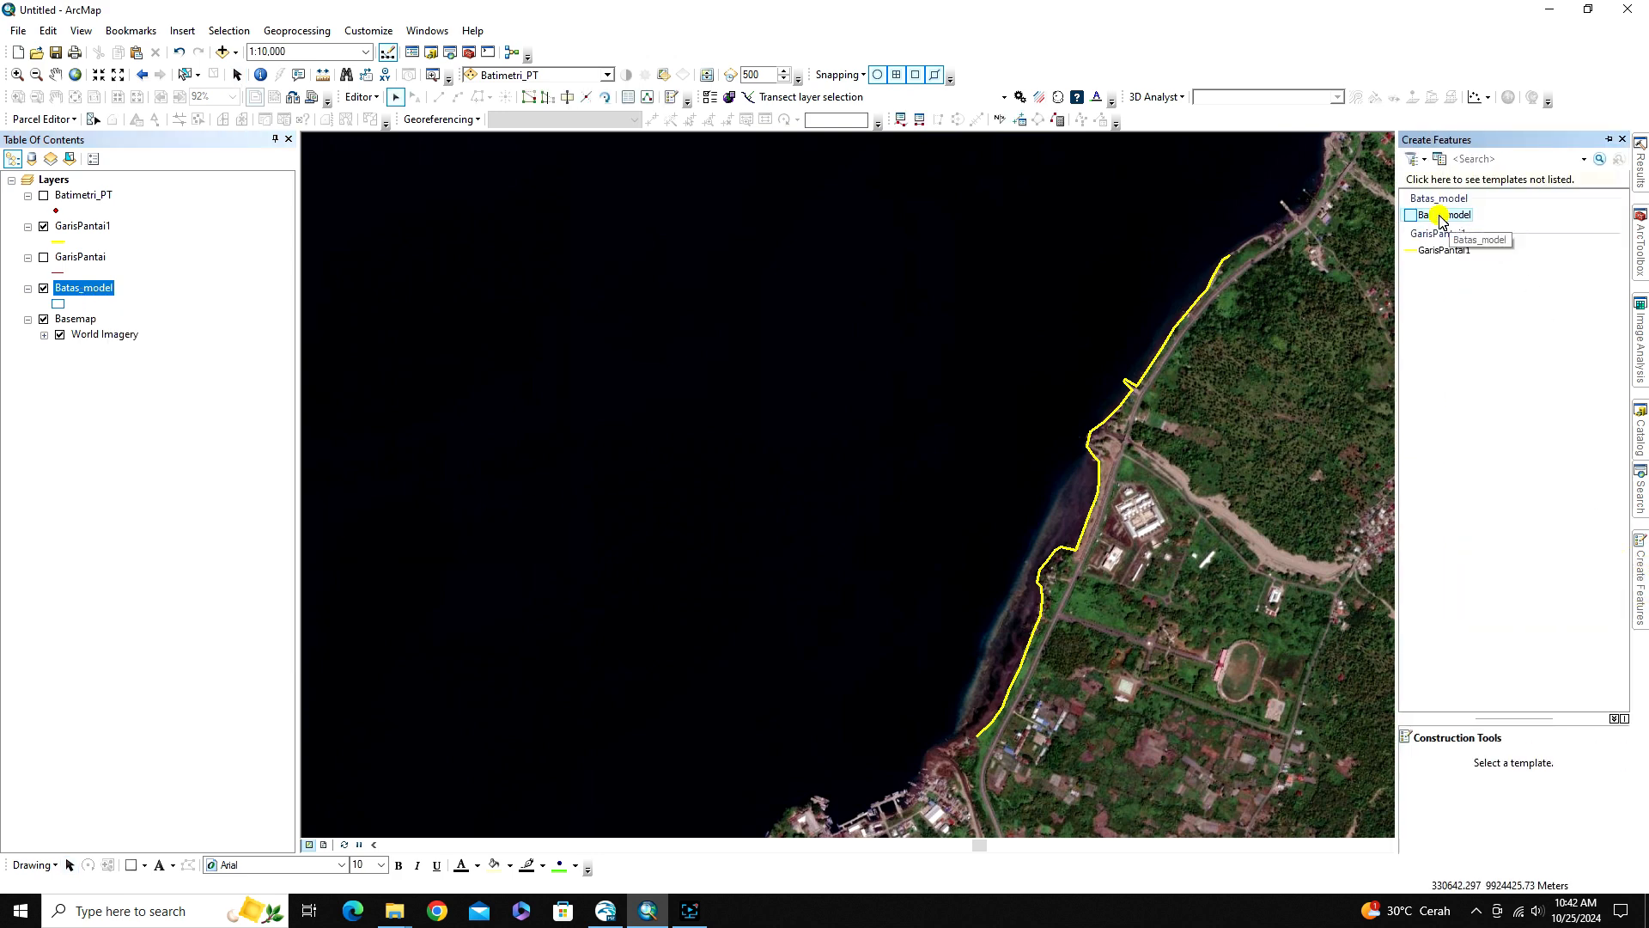
pyautogui.click(1449, 763)
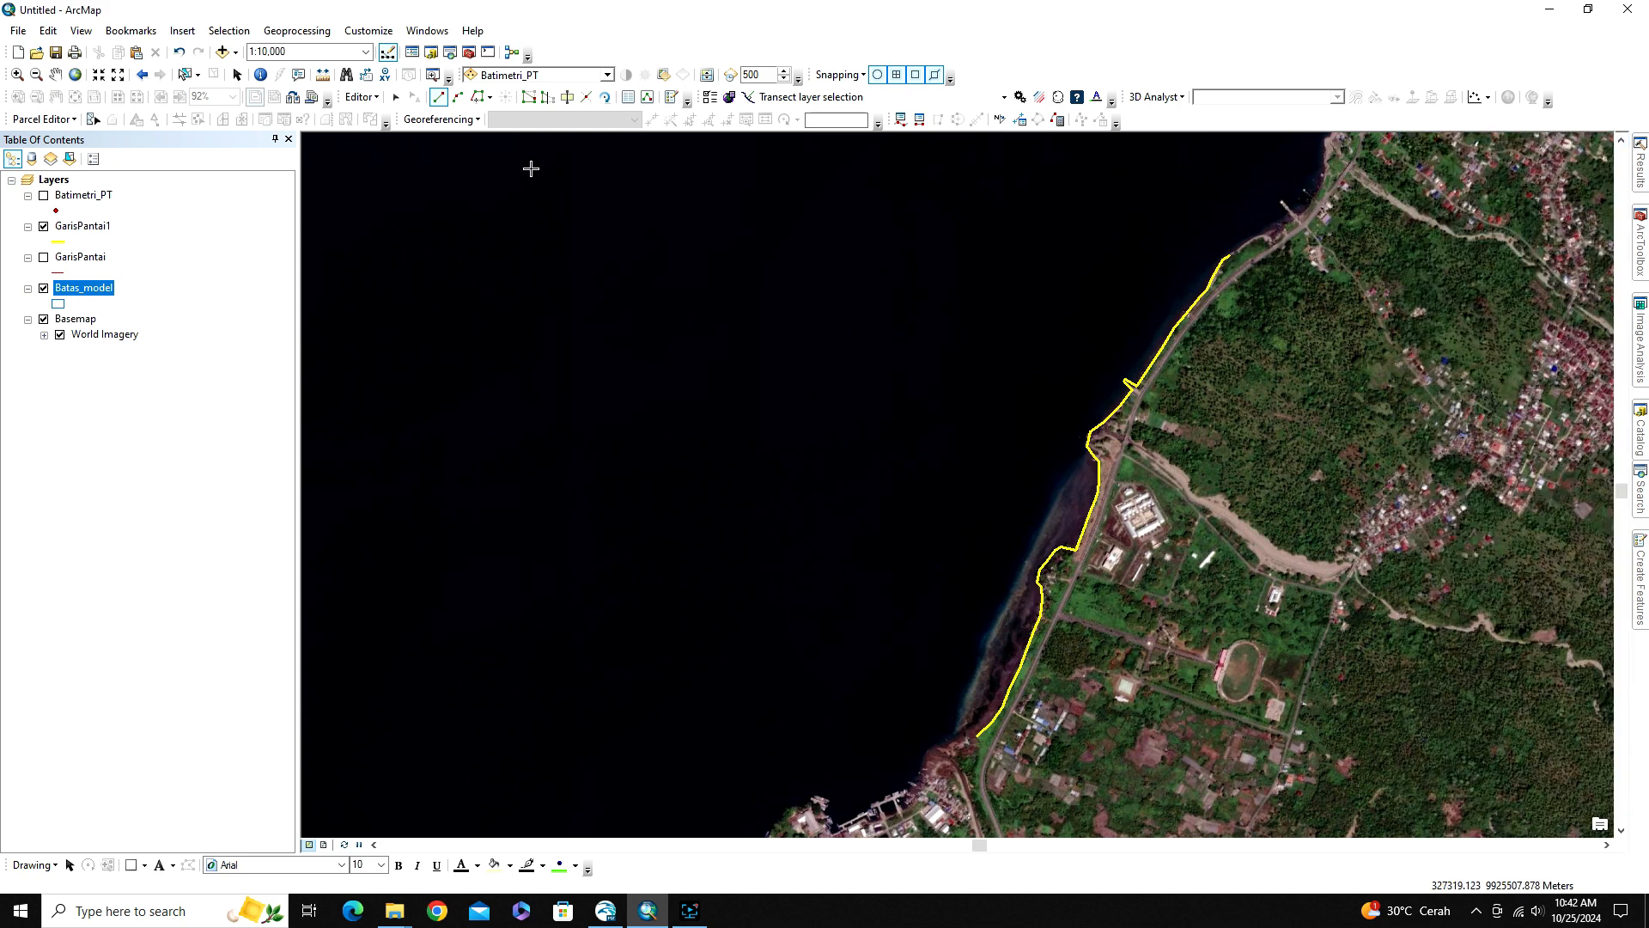
pyautogui.click(476, 98)
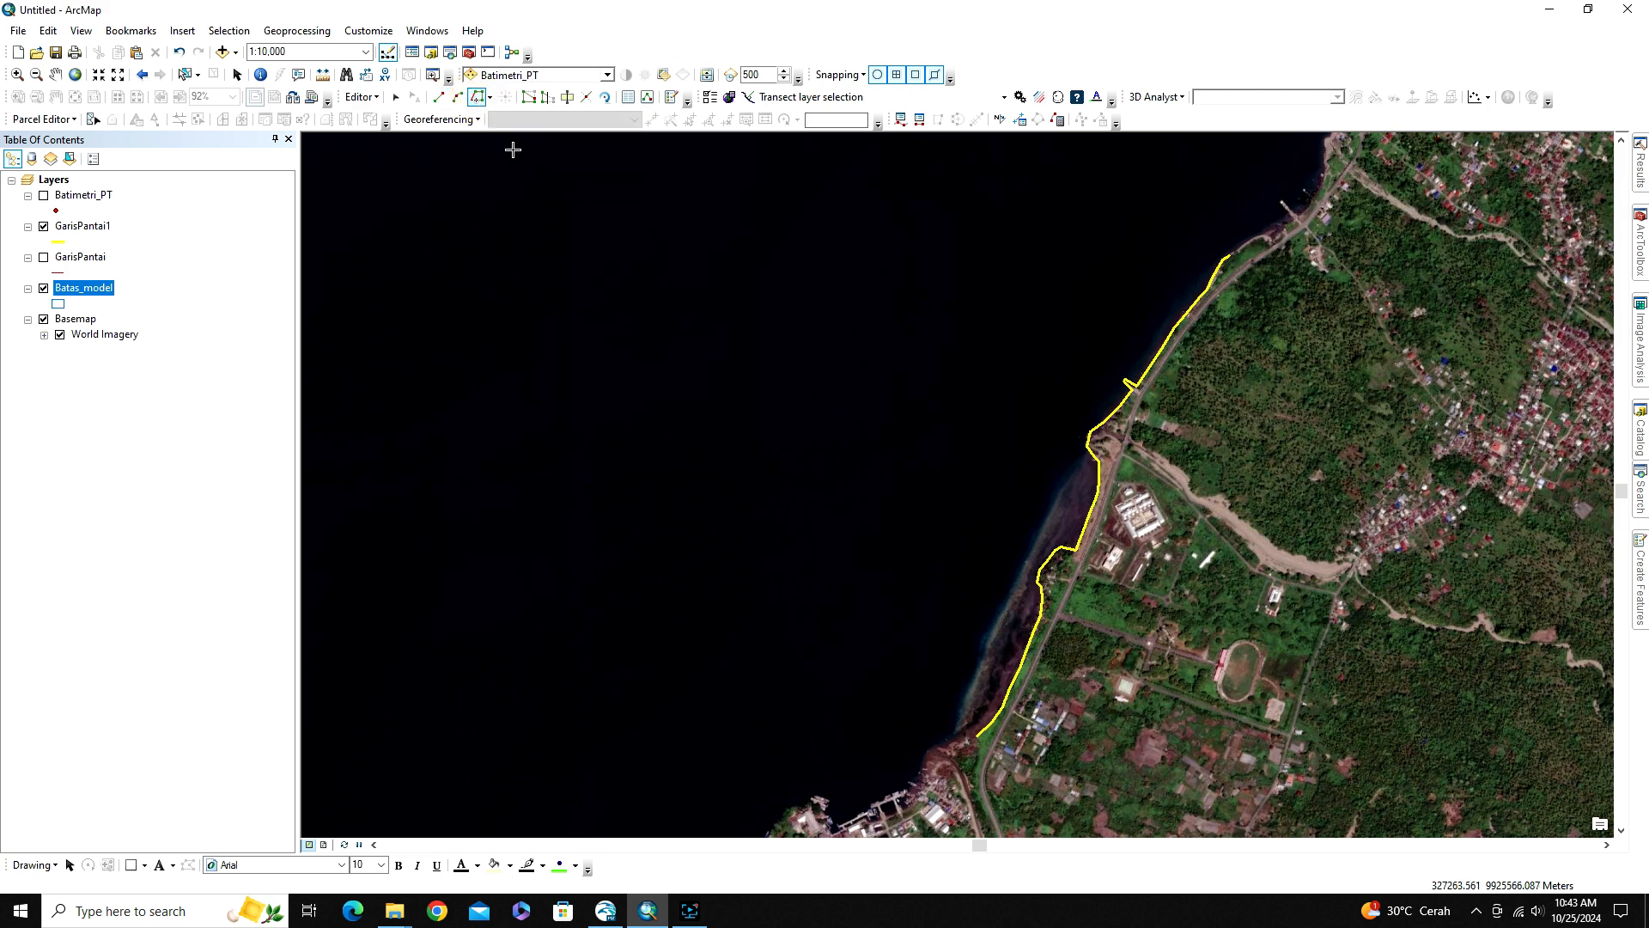
pyautogui.click(1230, 255)
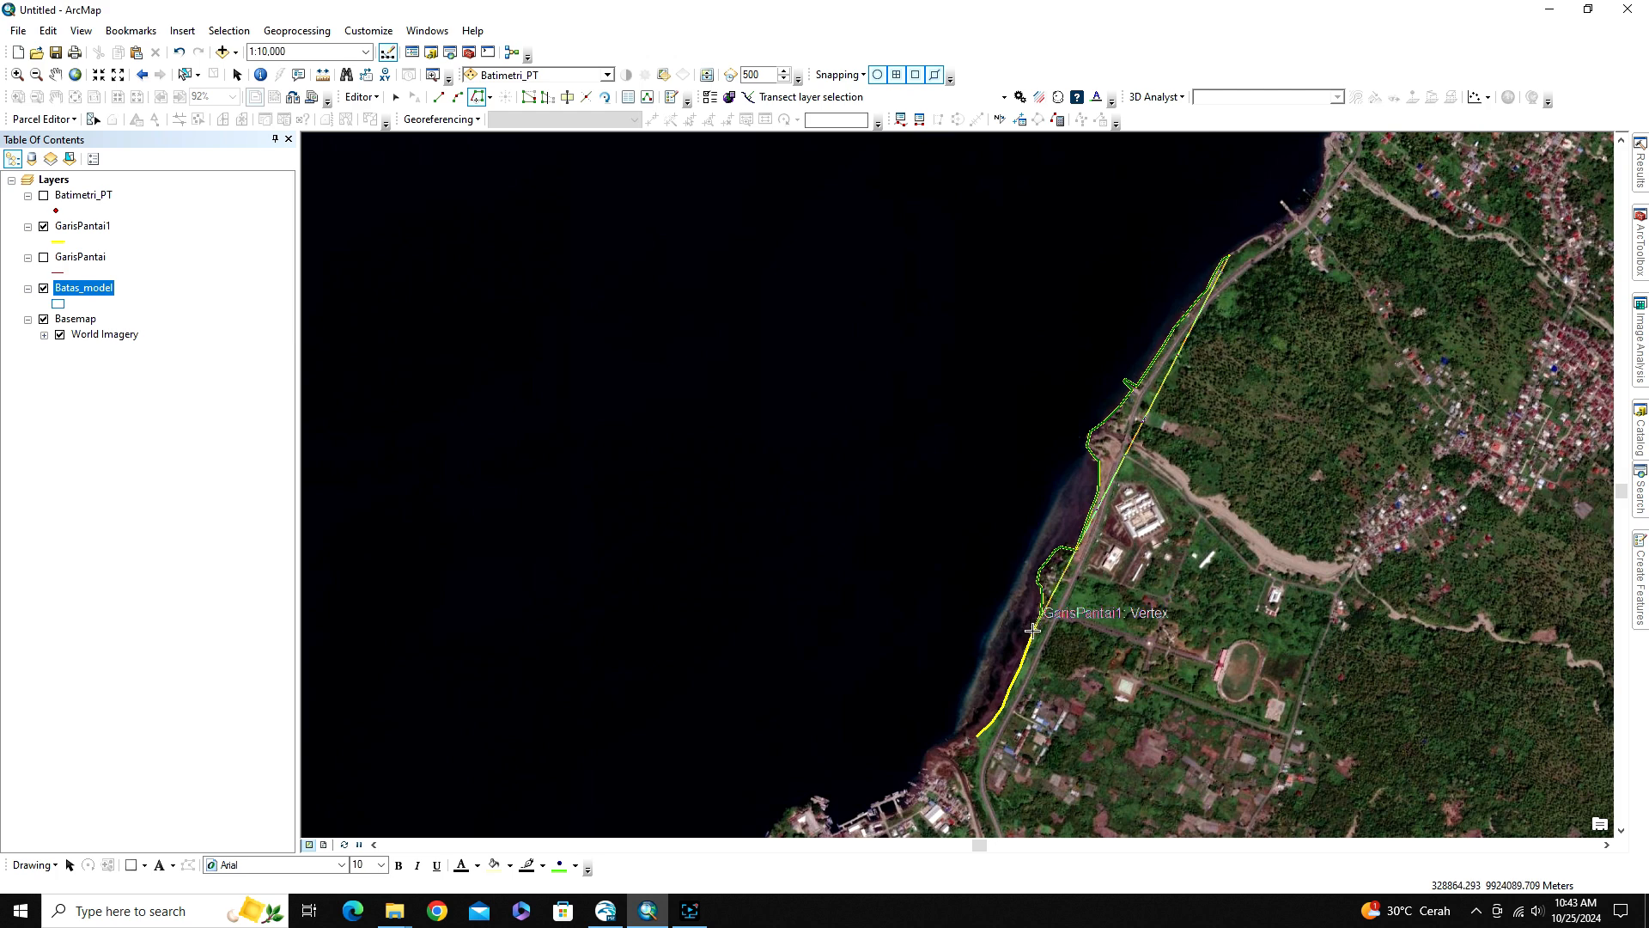
pyautogui.click(975, 737)
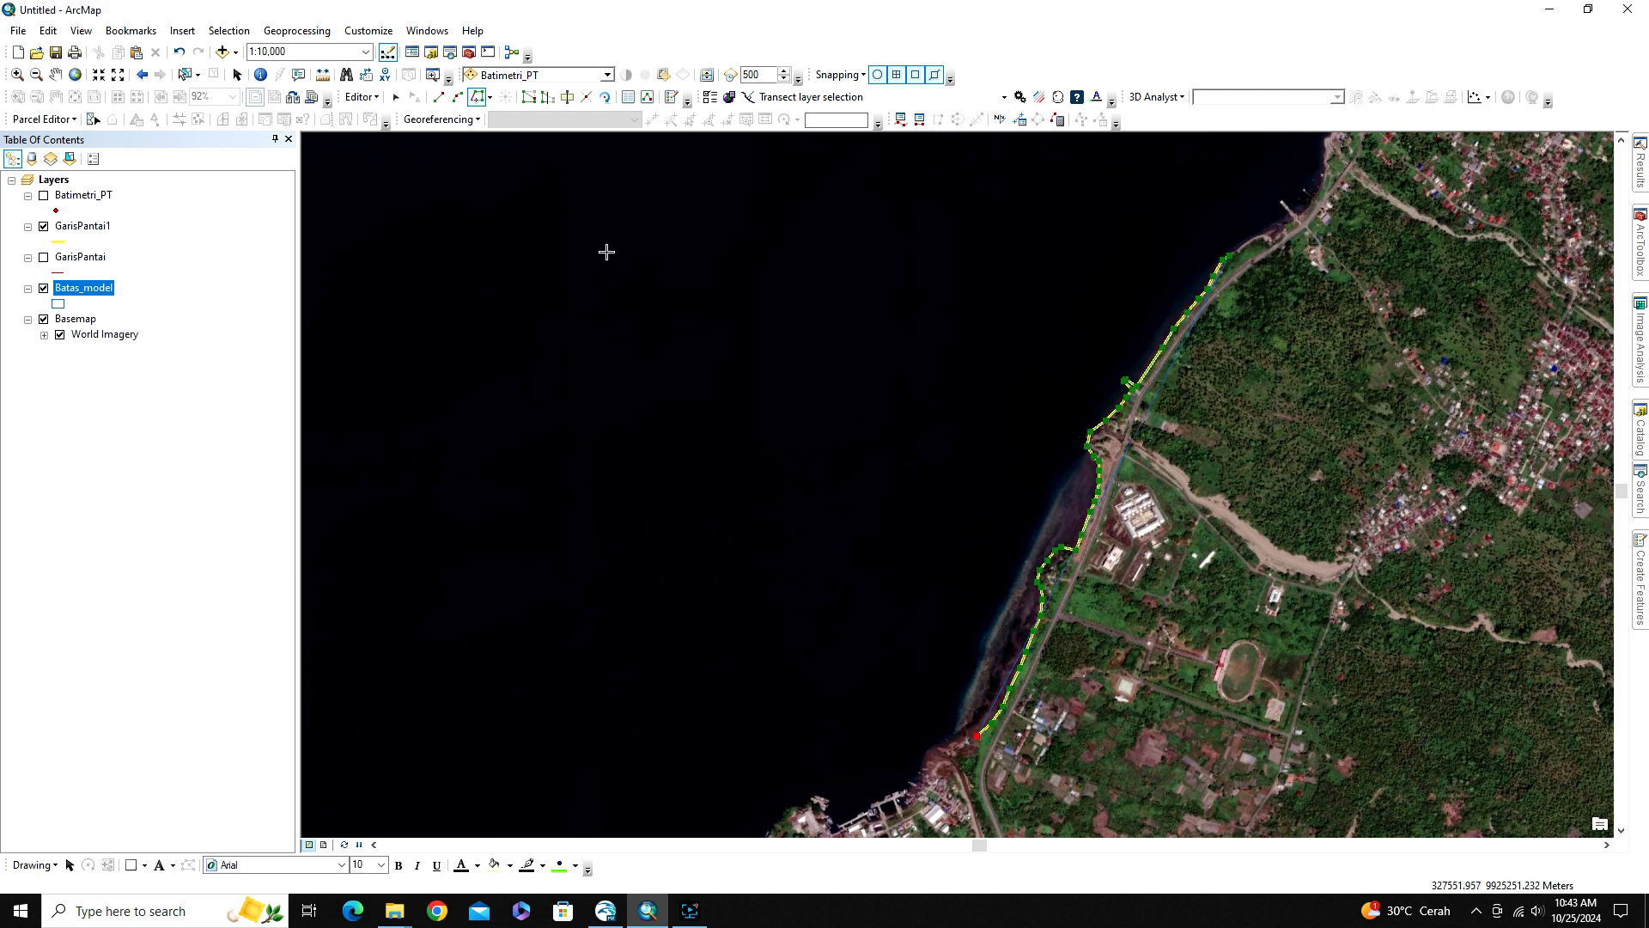
# Close the Batas_model polygon with a seaward end point arc to the coastline's northern endpoint, sizing it against the displayed Batimetri_PT points
pyautogui.click(458, 98)
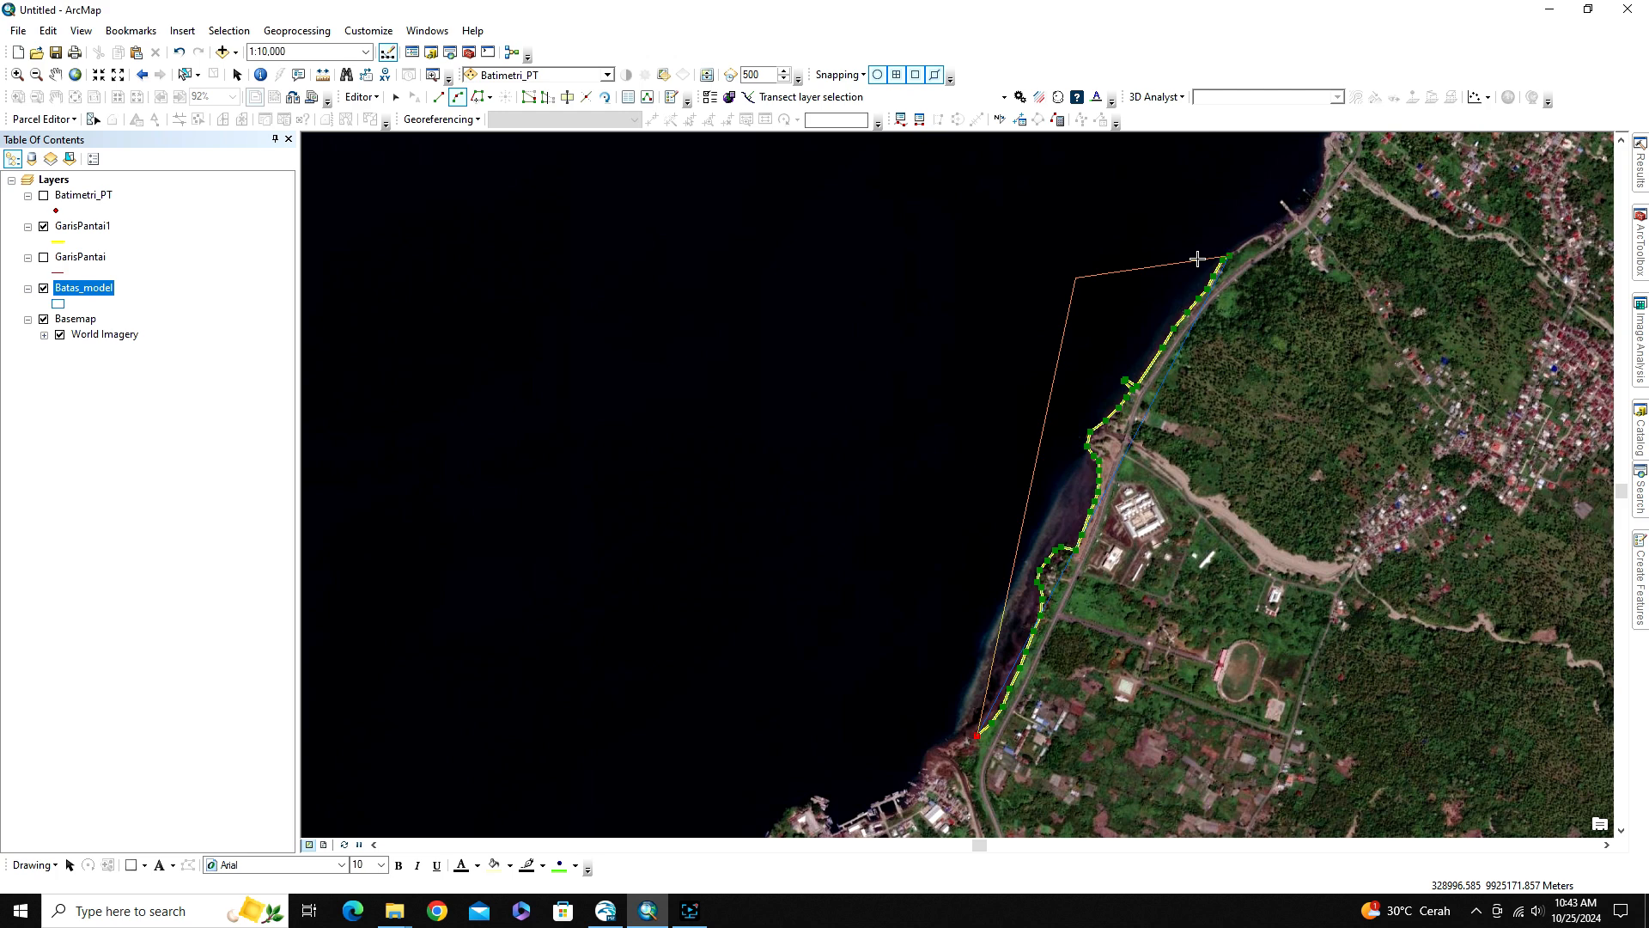
pyautogui.click(1229, 256)
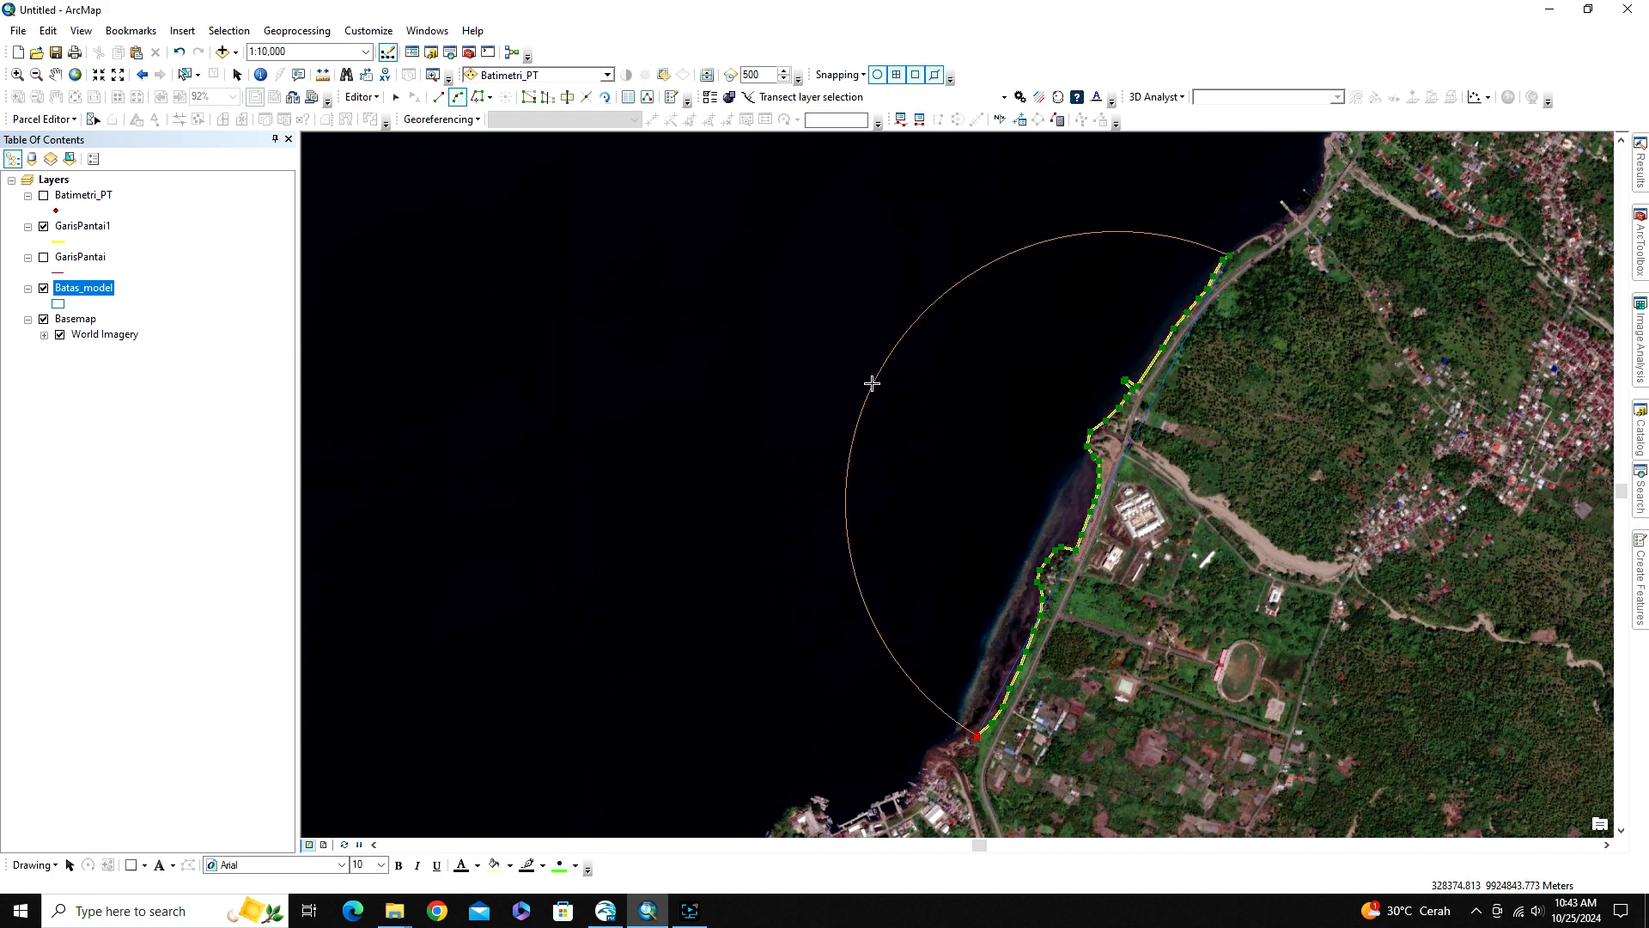
pyautogui.click(781, 409)
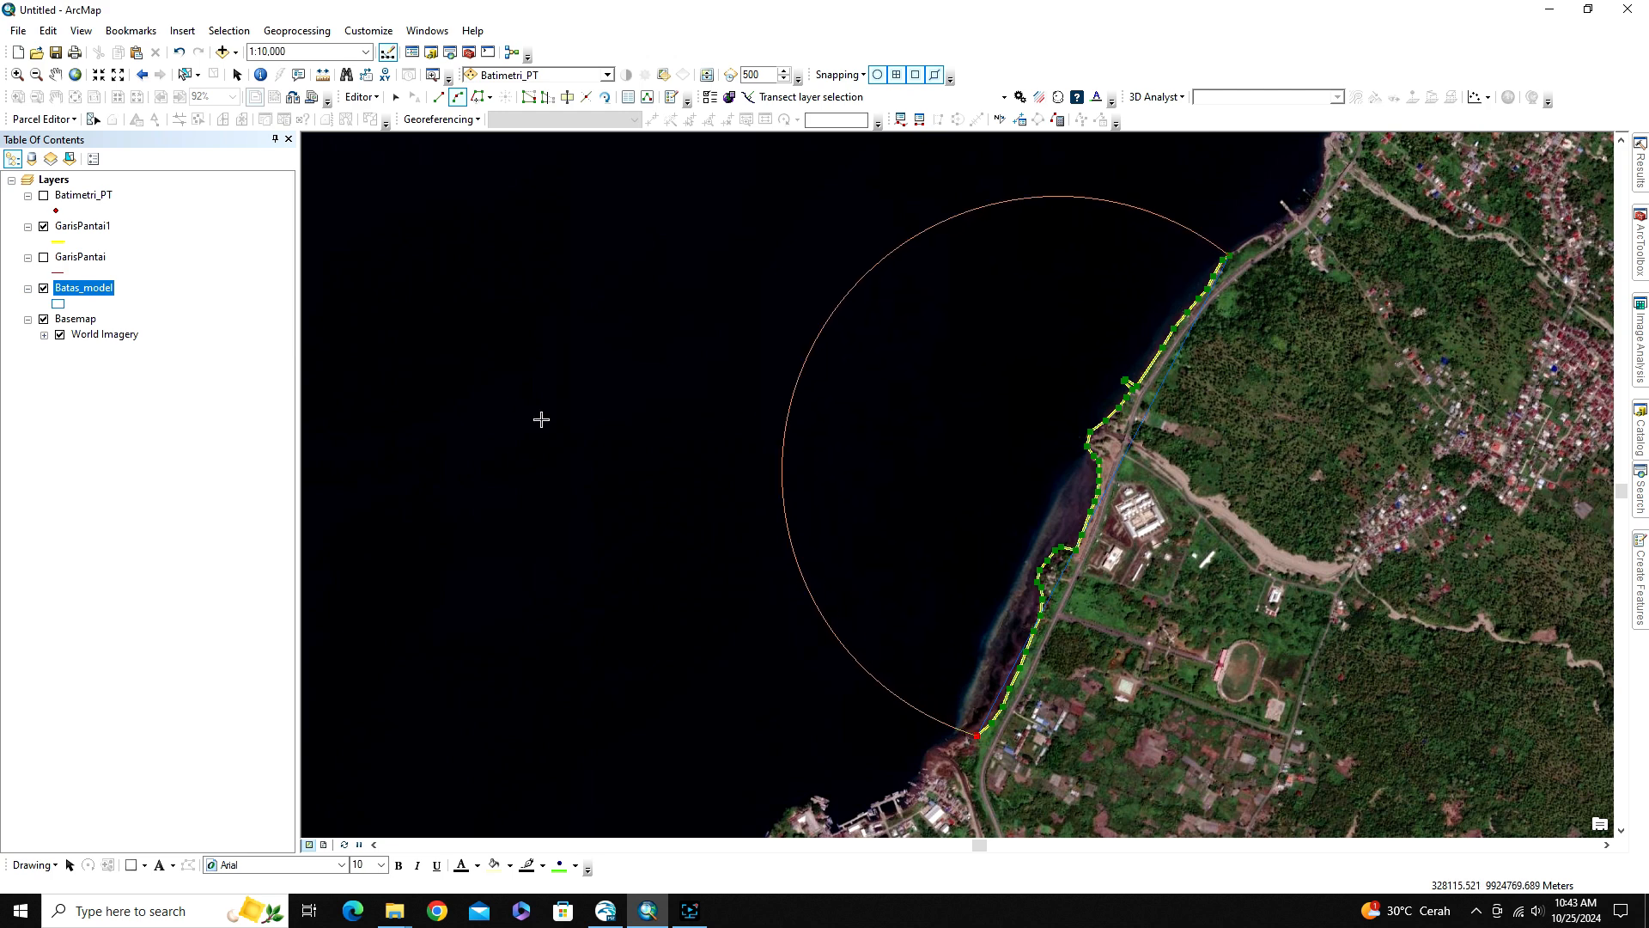
pyautogui.click(44, 196)
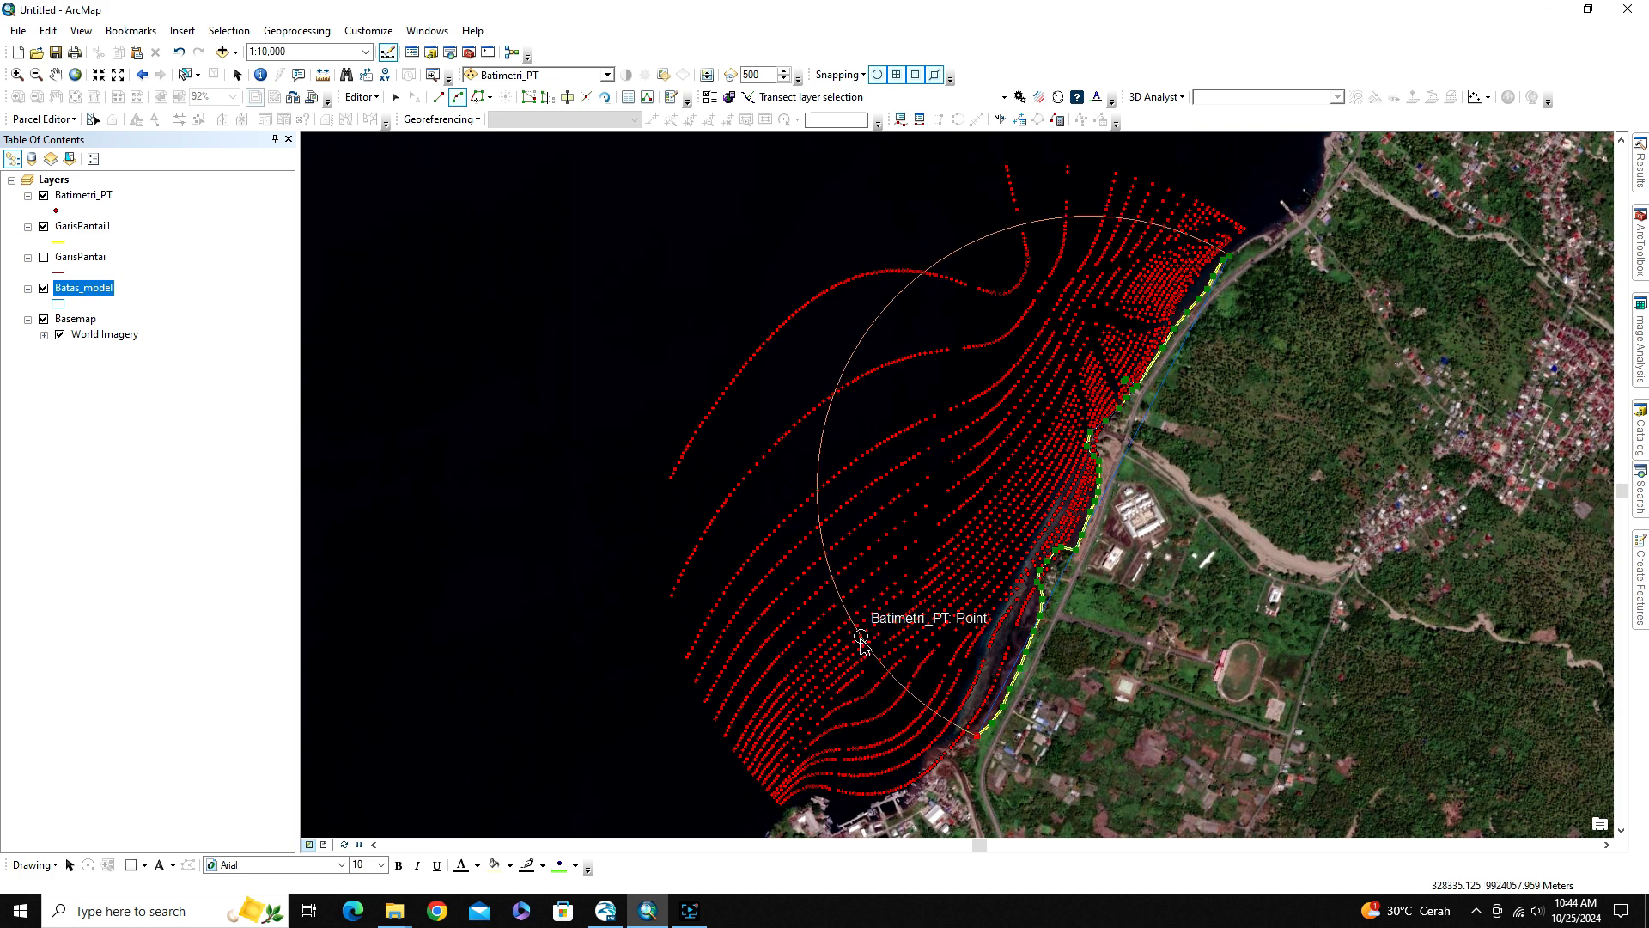
pyautogui.click(861, 640)
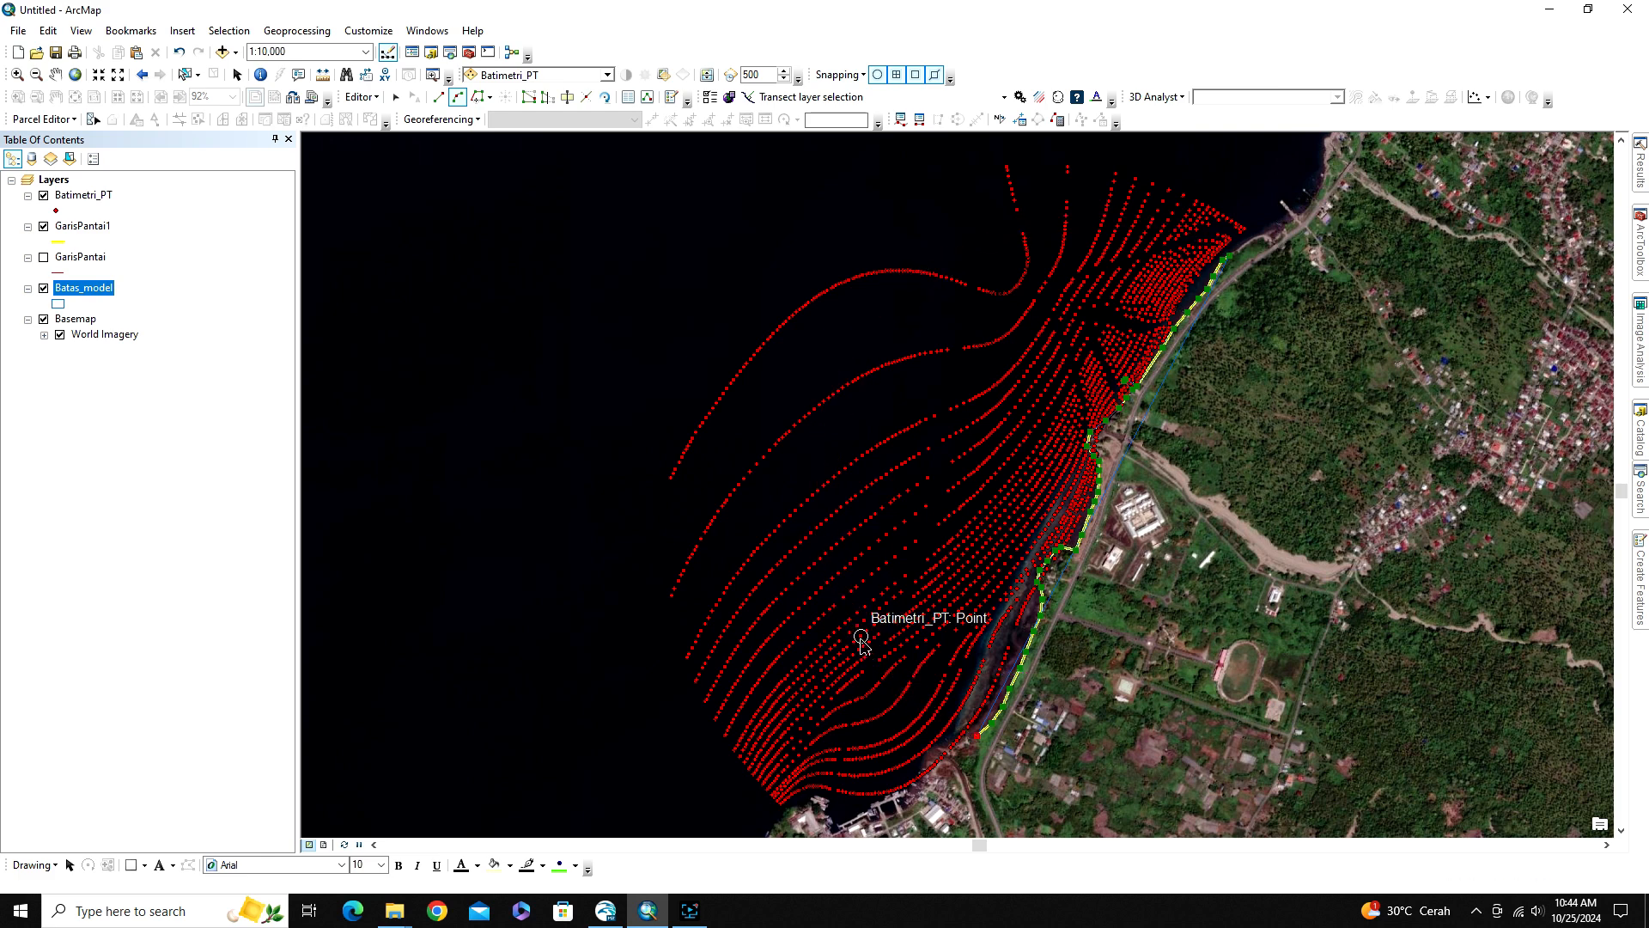
pyautogui.click(976, 737)
pyautogui.doubleClick(976, 737)
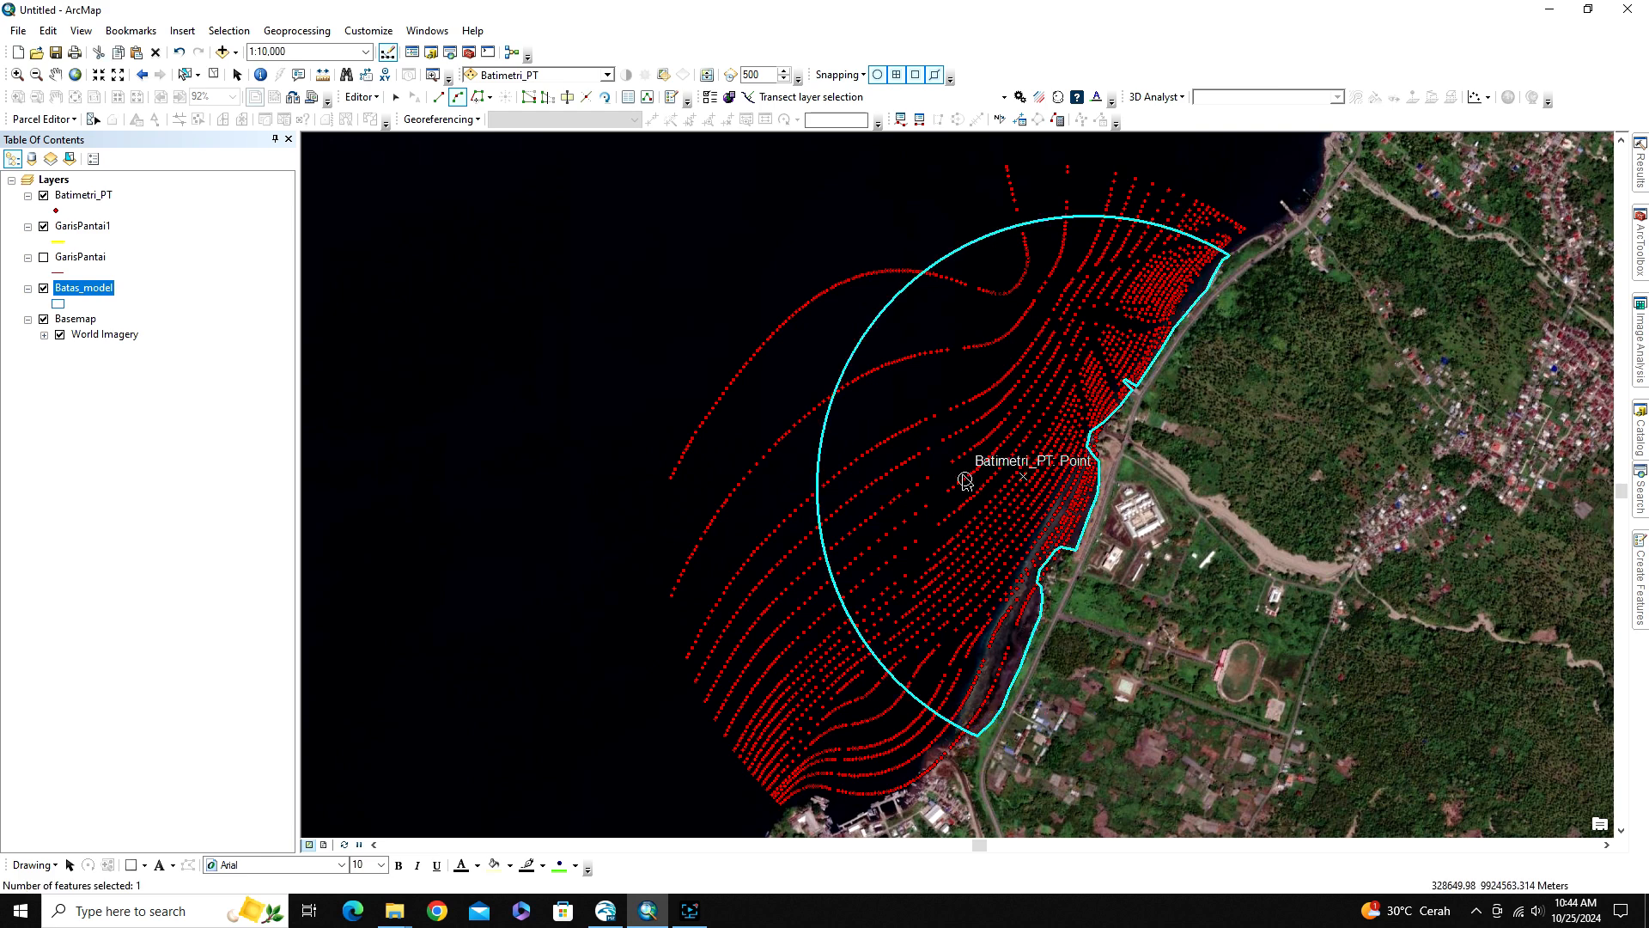
# Stop the edit session and save the edits to the Batas_model polygon
pyautogui.click(361, 97)
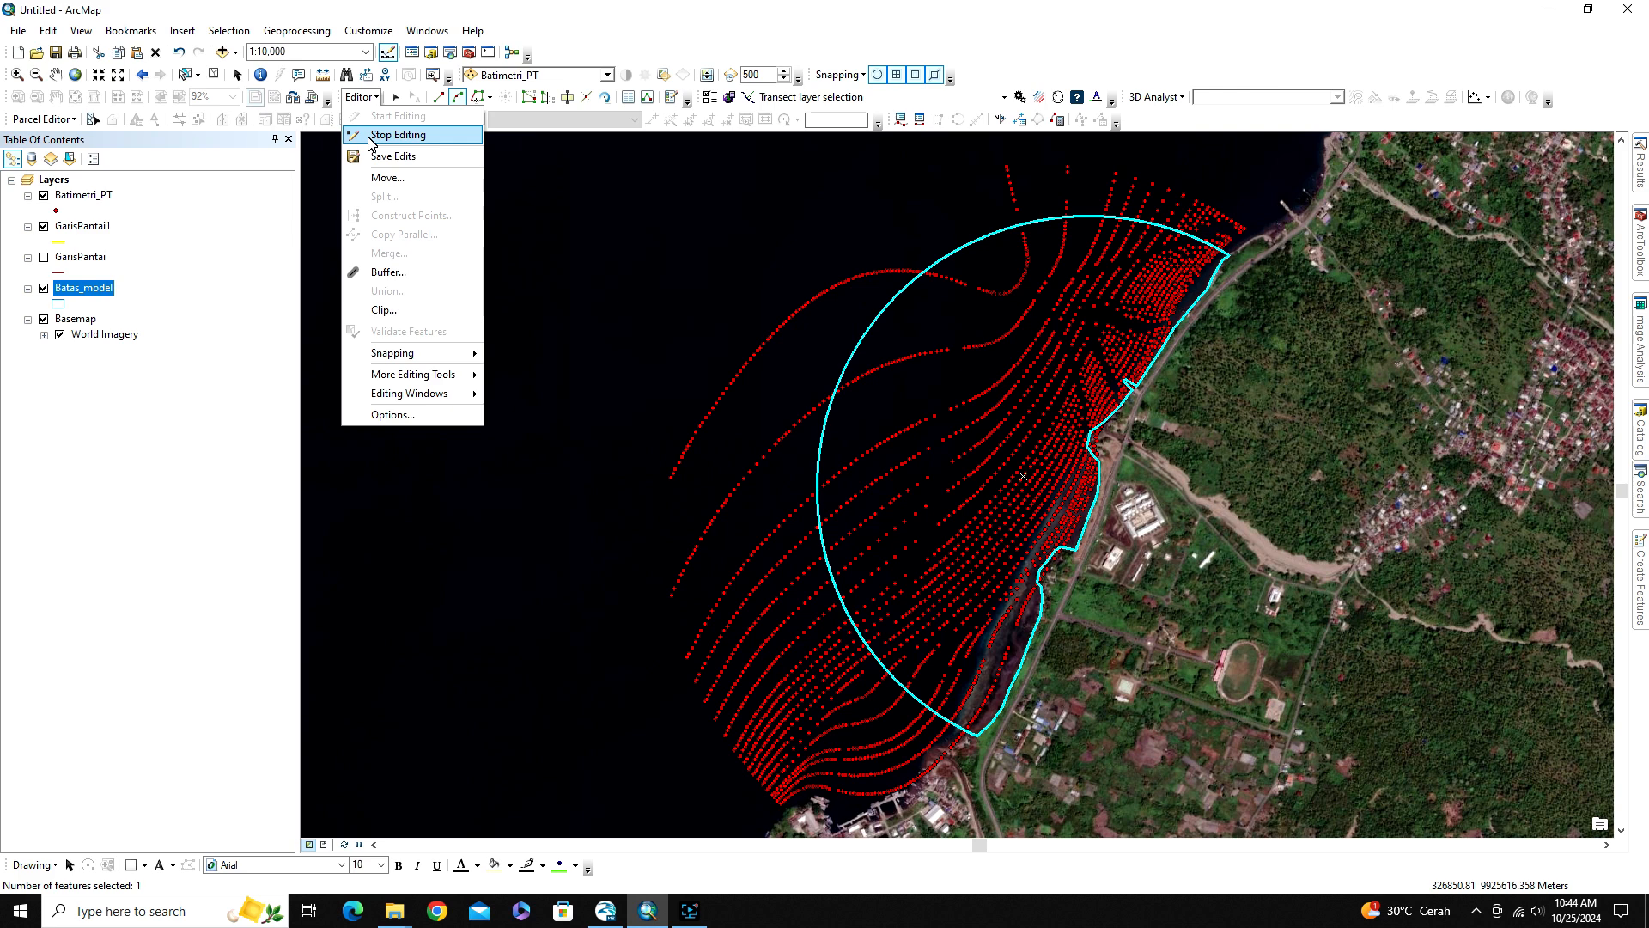
pyautogui.click(398, 135)
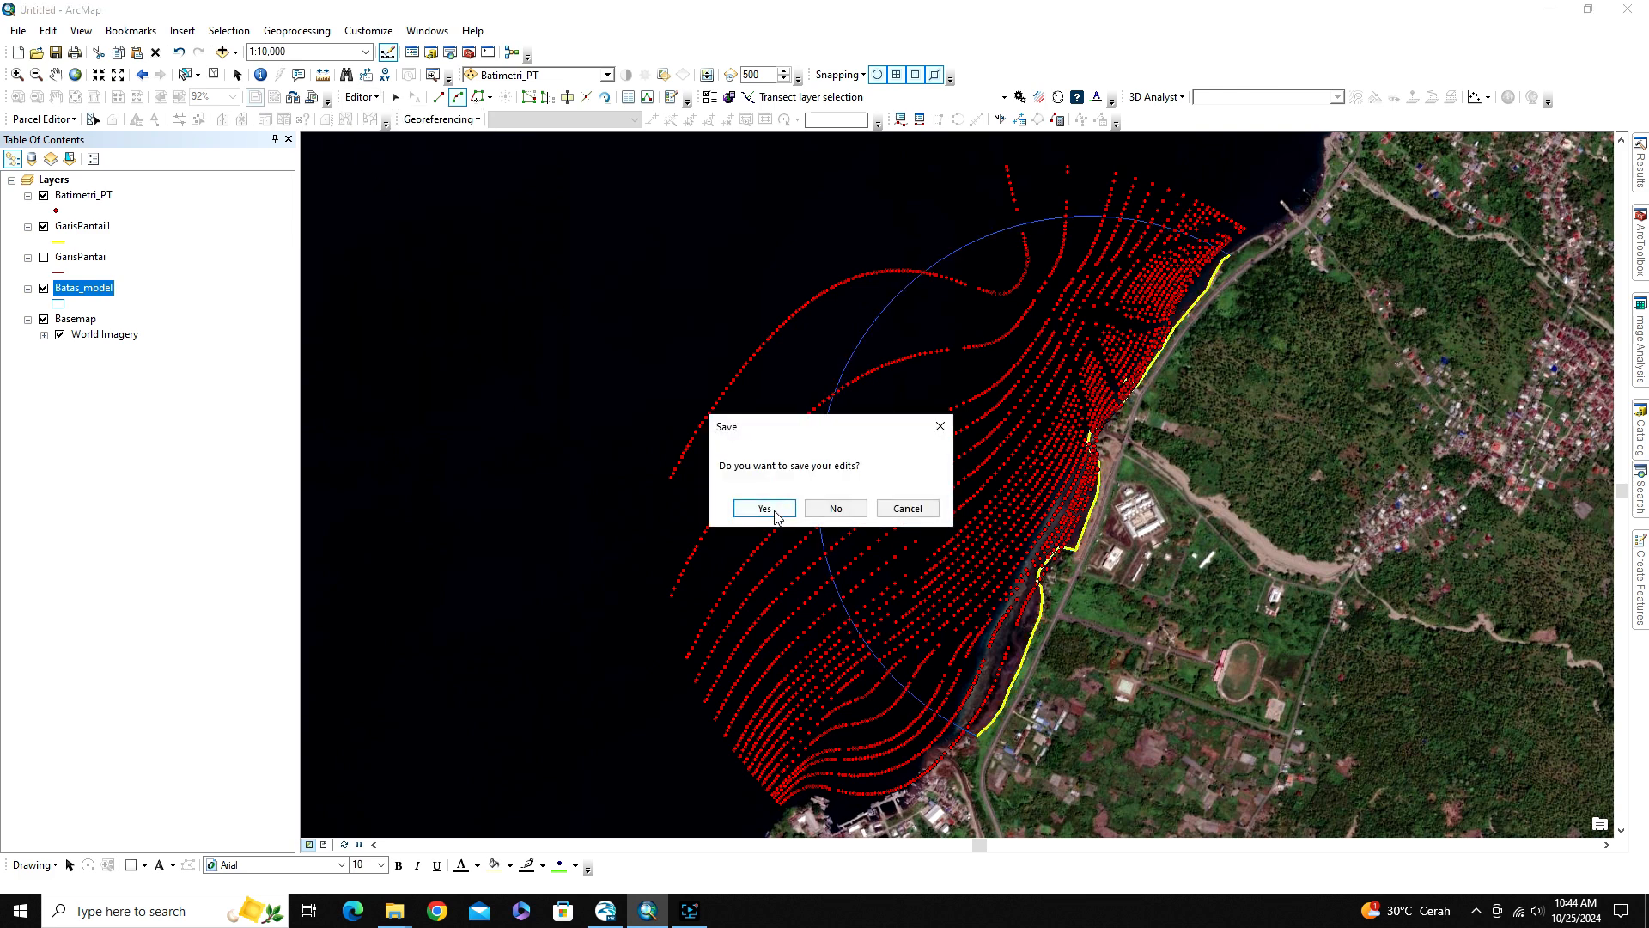
pyautogui.click(764, 509)
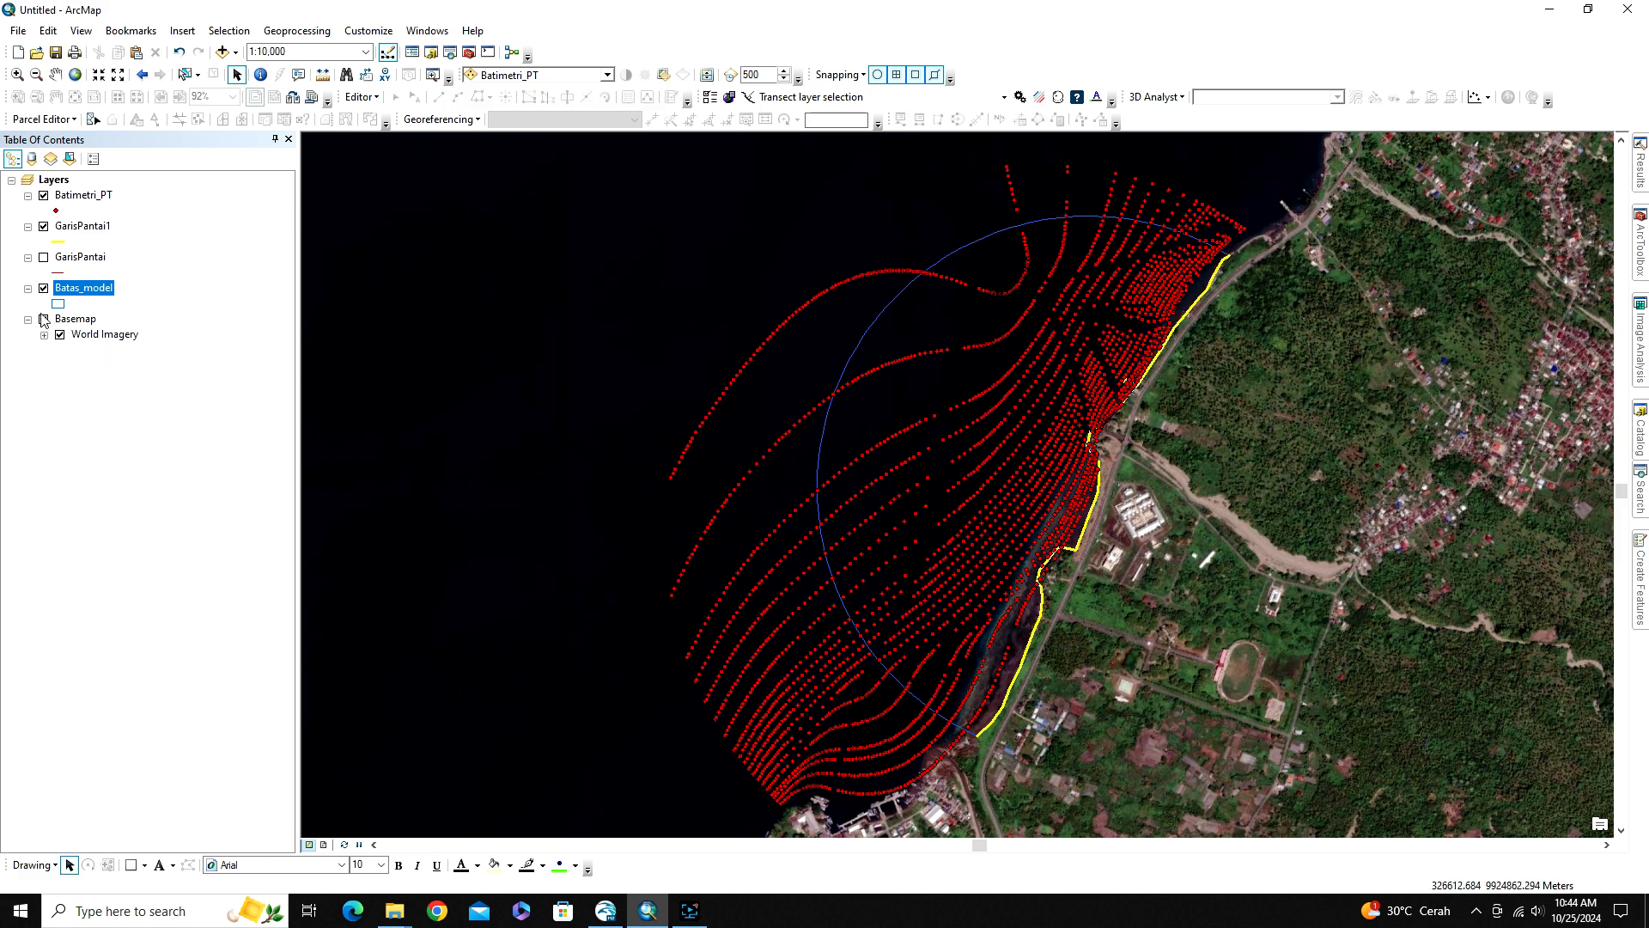
# Hide the GarisPantai1 and Batimetri_PT layers, comparing the bathymetry points' coverage with the model boundary
pyautogui.click(42, 227)
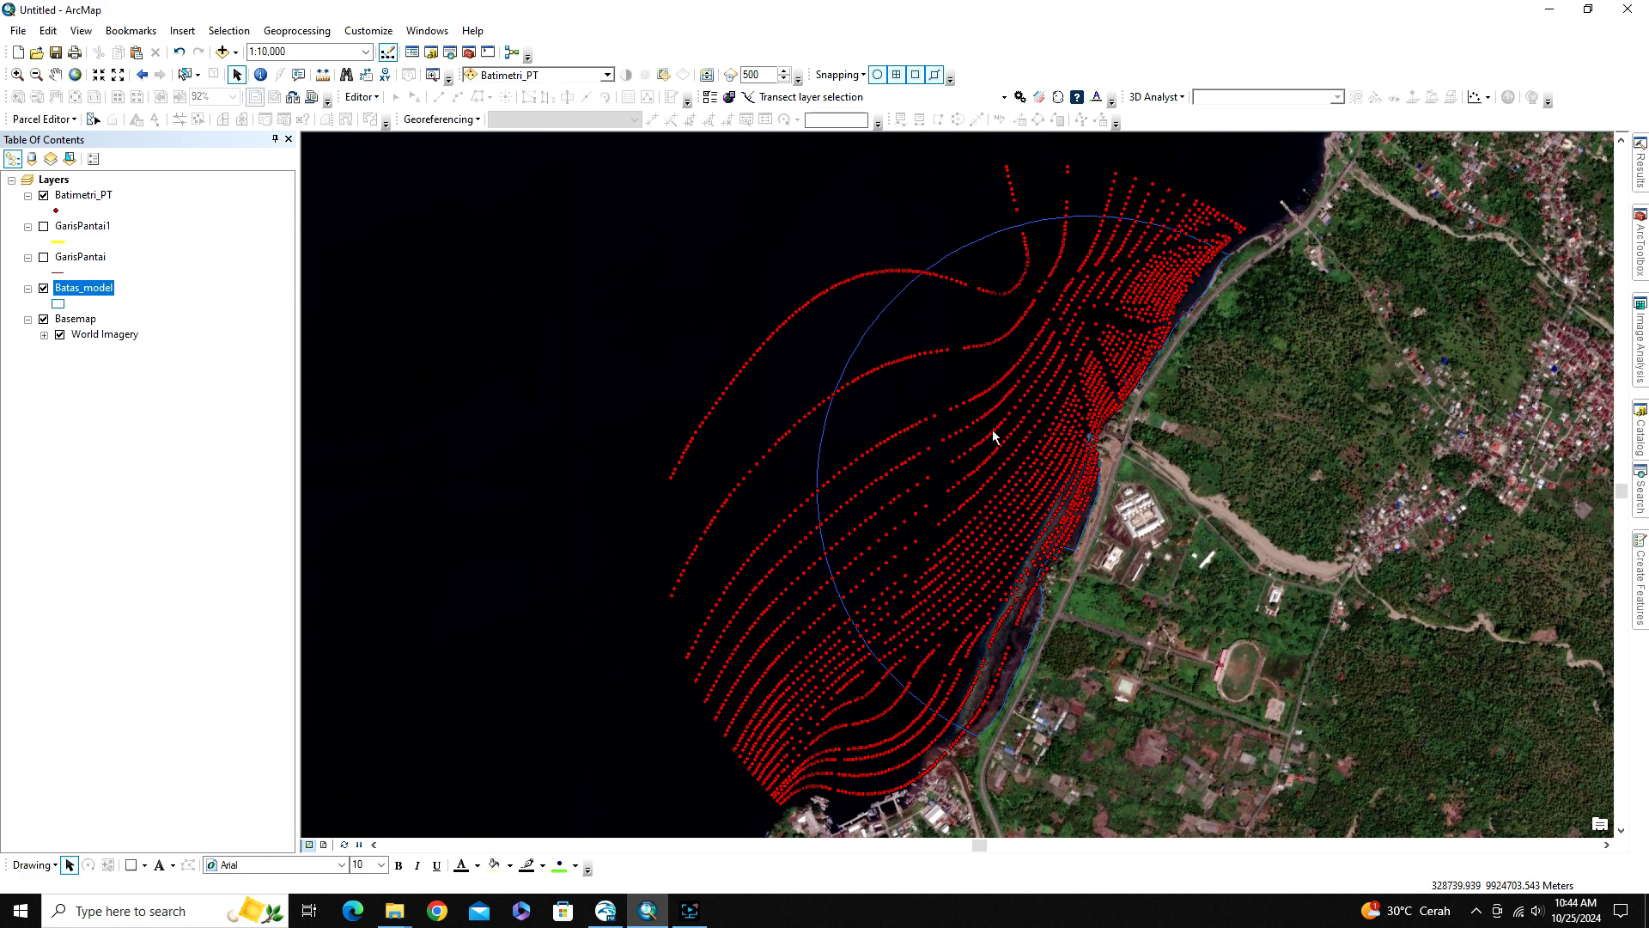
pyautogui.click(43, 195)
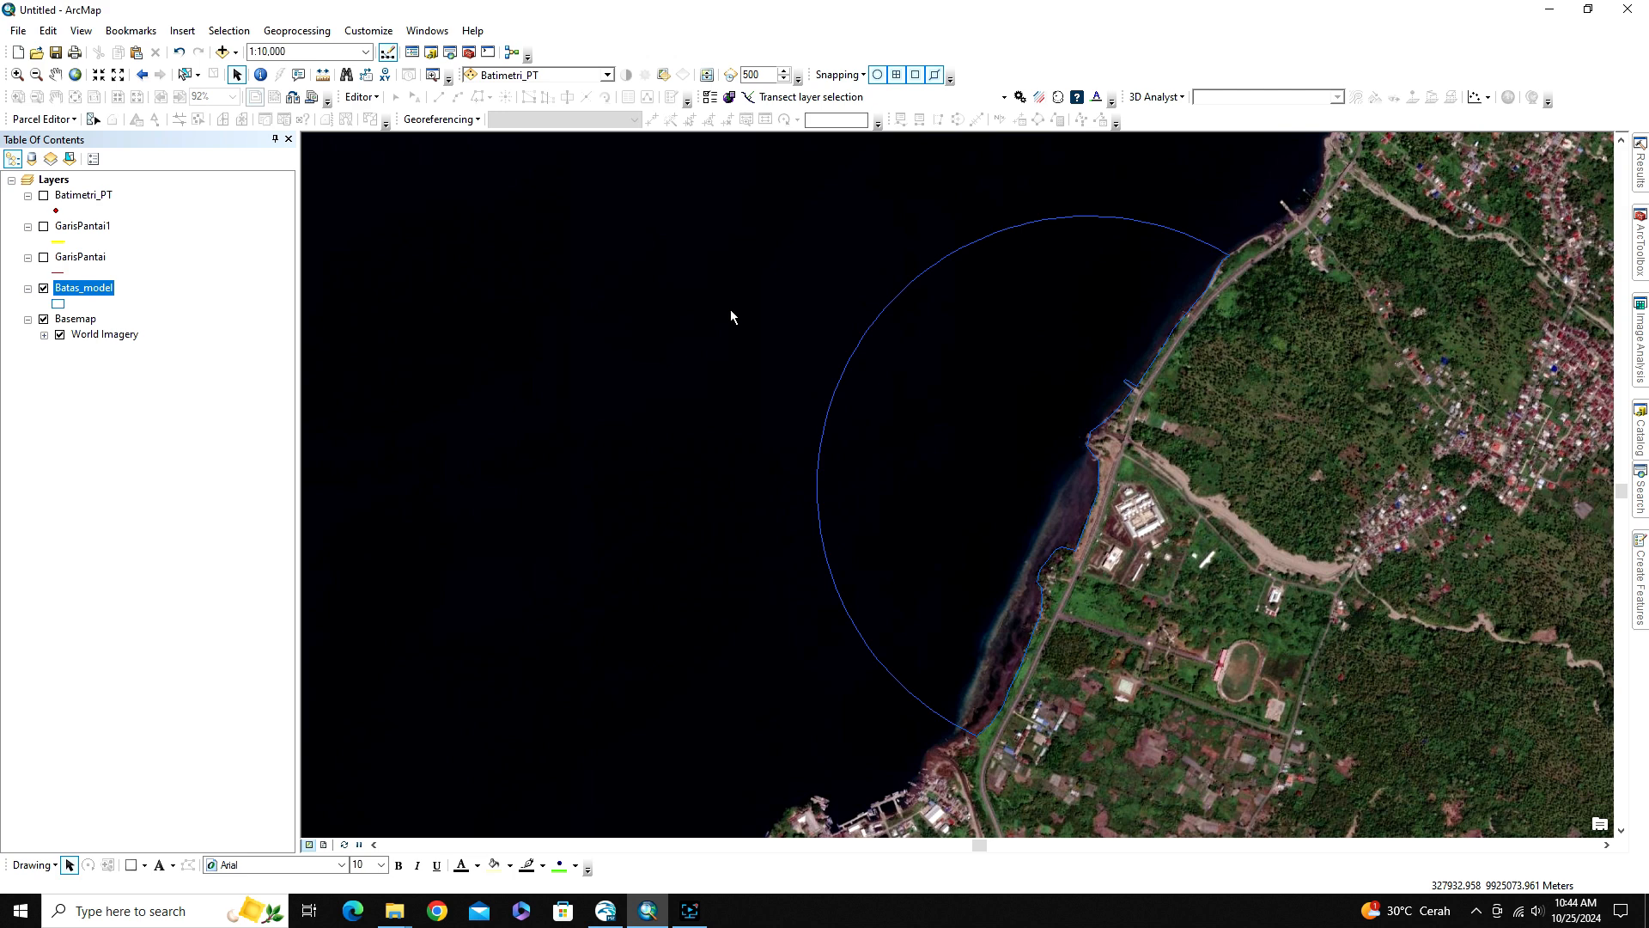
pyautogui.click(43, 197)
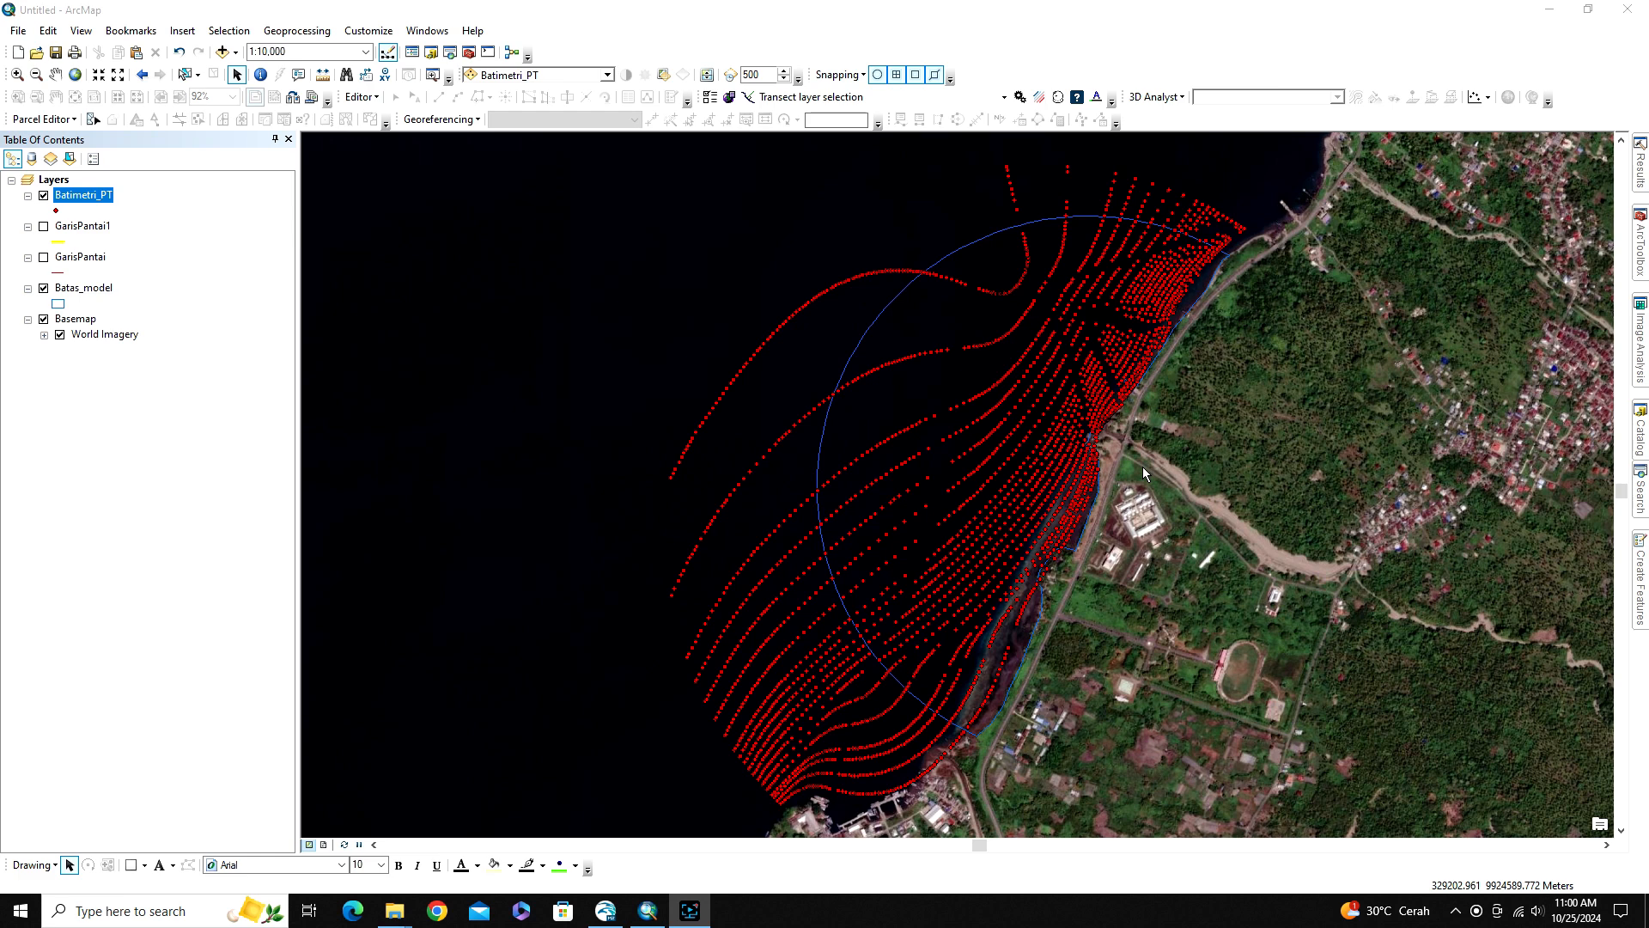
pyautogui.click(42, 195)
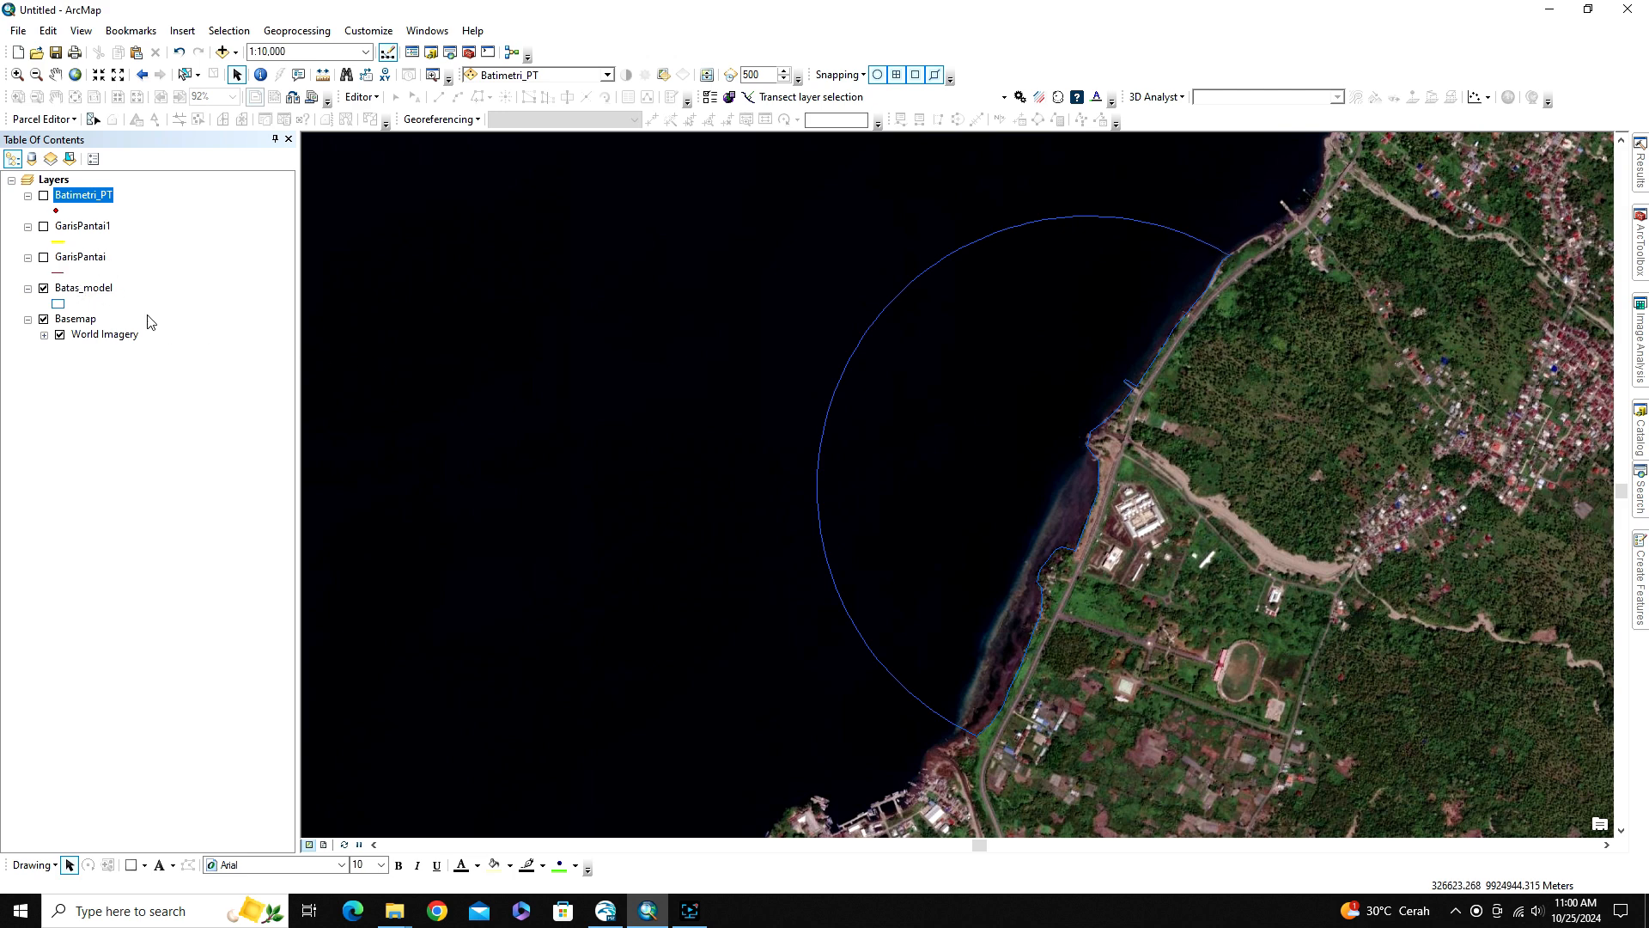
pyautogui.click(361, 97)
pyautogui.click(220, 267)
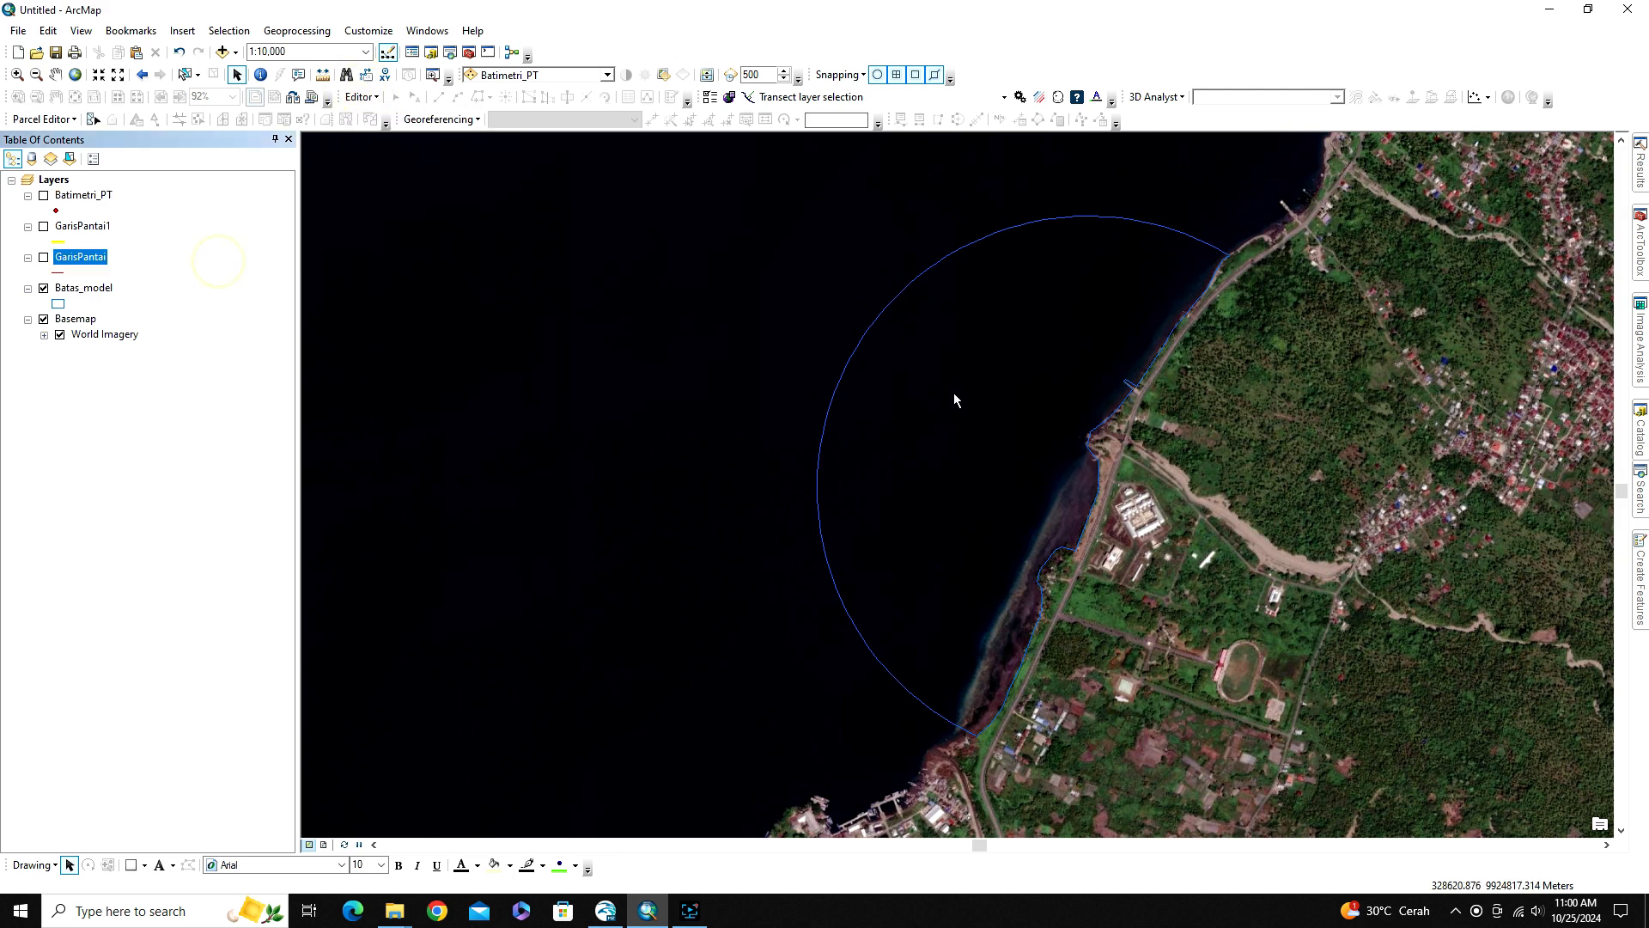
pyautogui.click(163, 461)
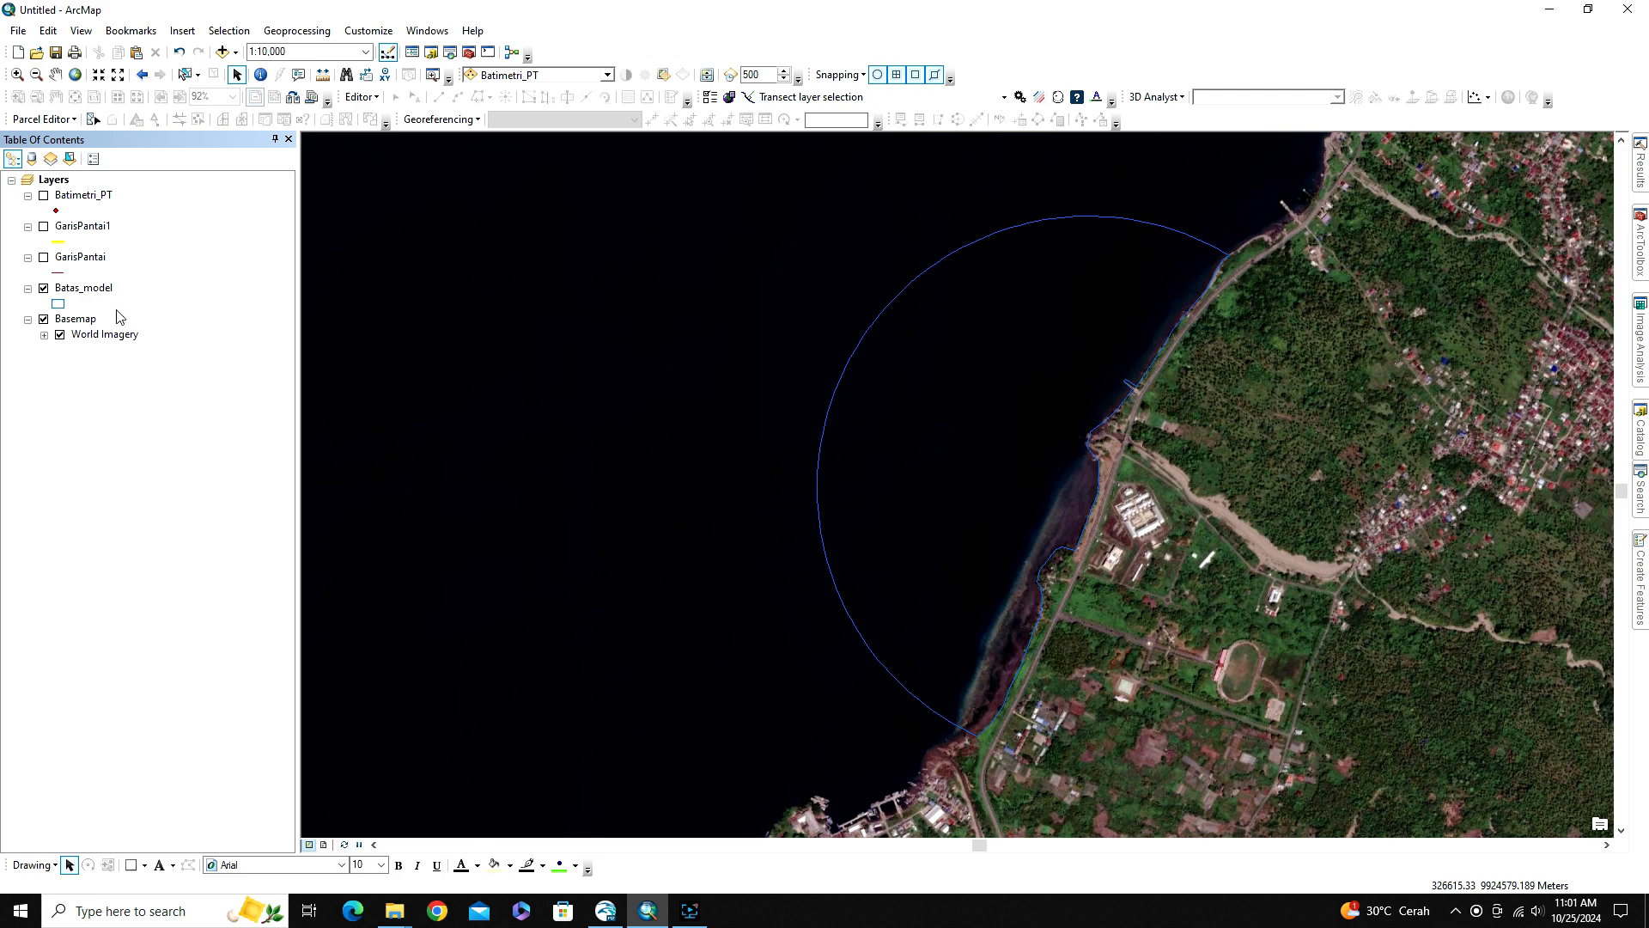
# Open the Feature Vertices To Points tool from Data Management Tools and set Batas_model as its input features
pyautogui.click(1639, 262)
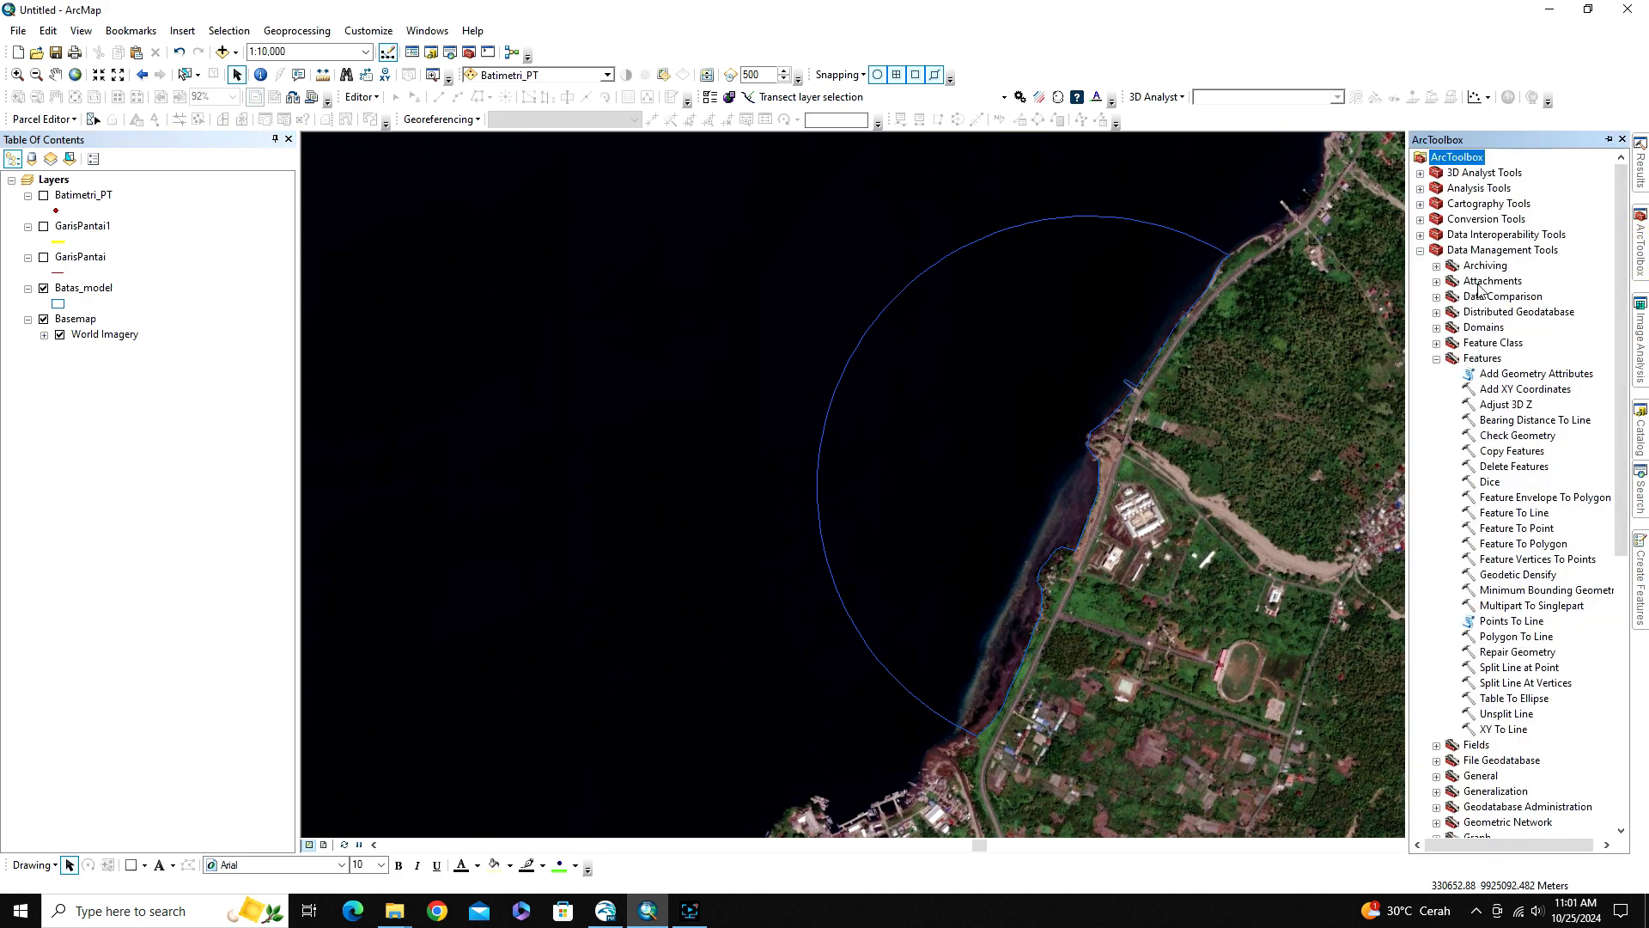
pyautogui.click(1481, 249)
pyautogui.click(1490, 358)
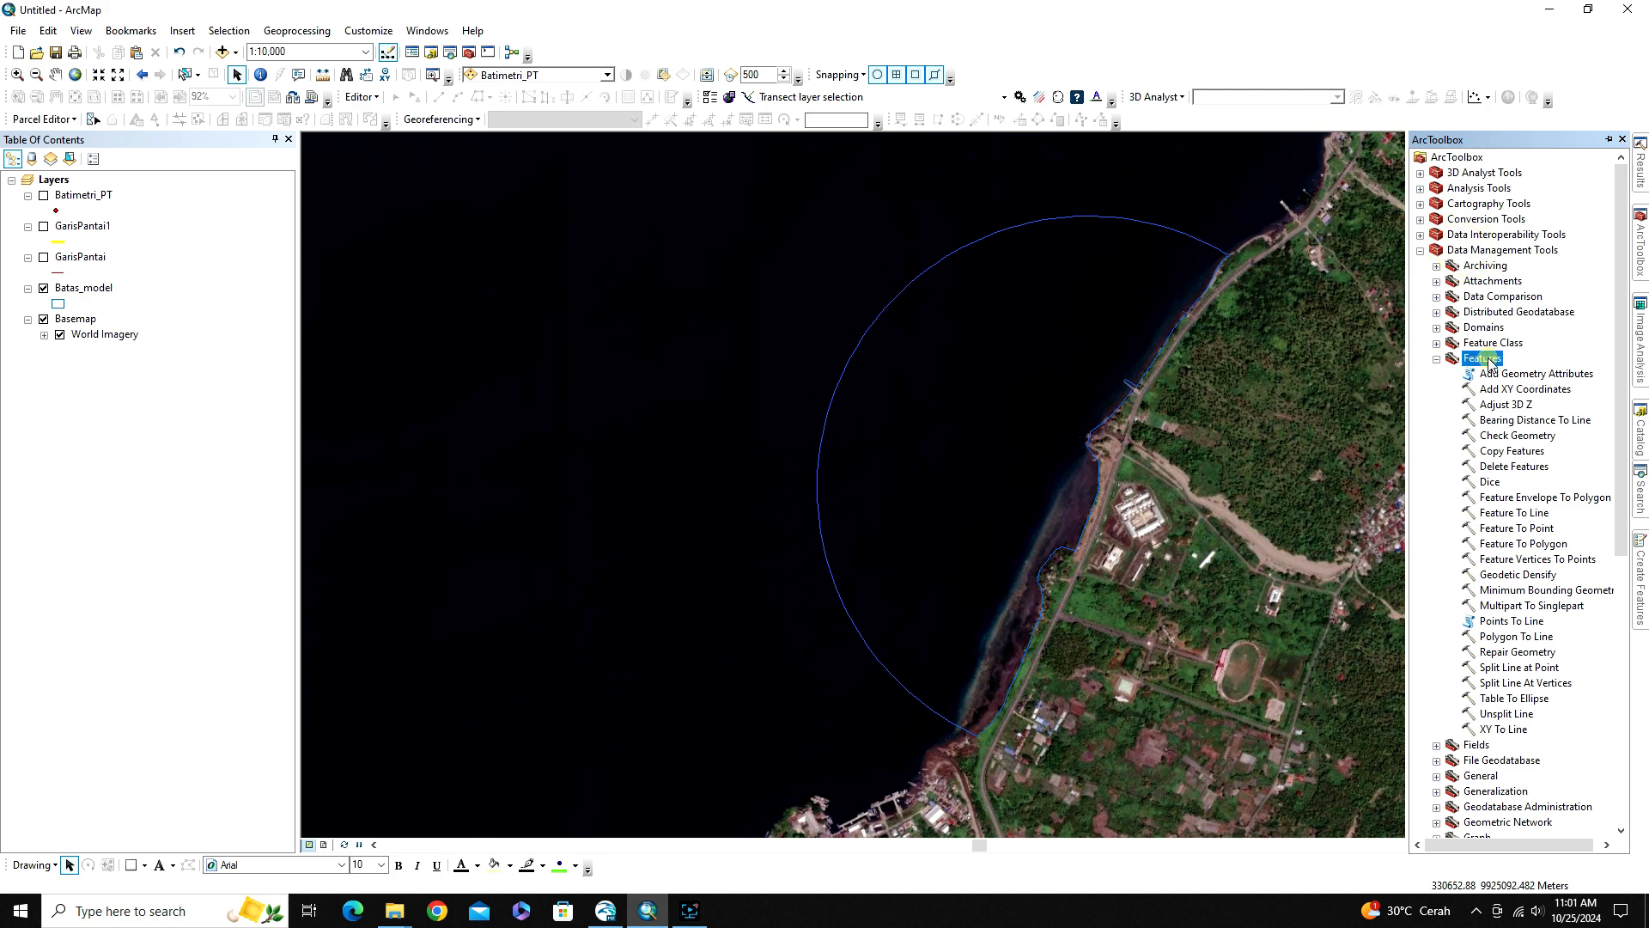
pyautogui.click(1512, 561)
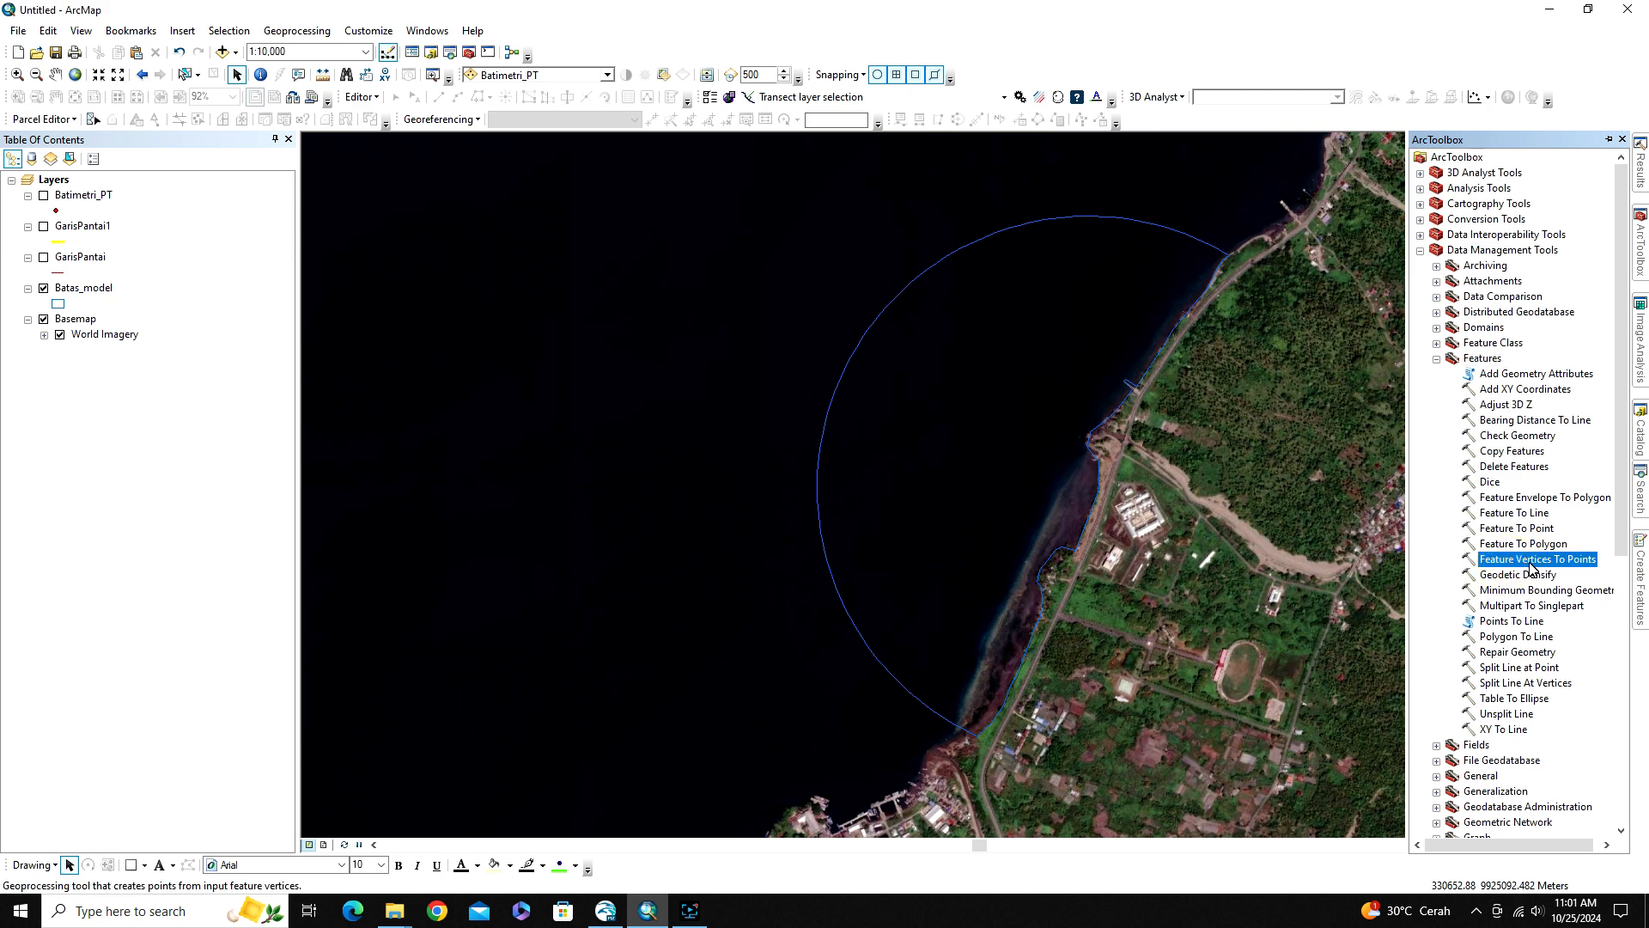
pyautogui.doubleClick(1531, 561)
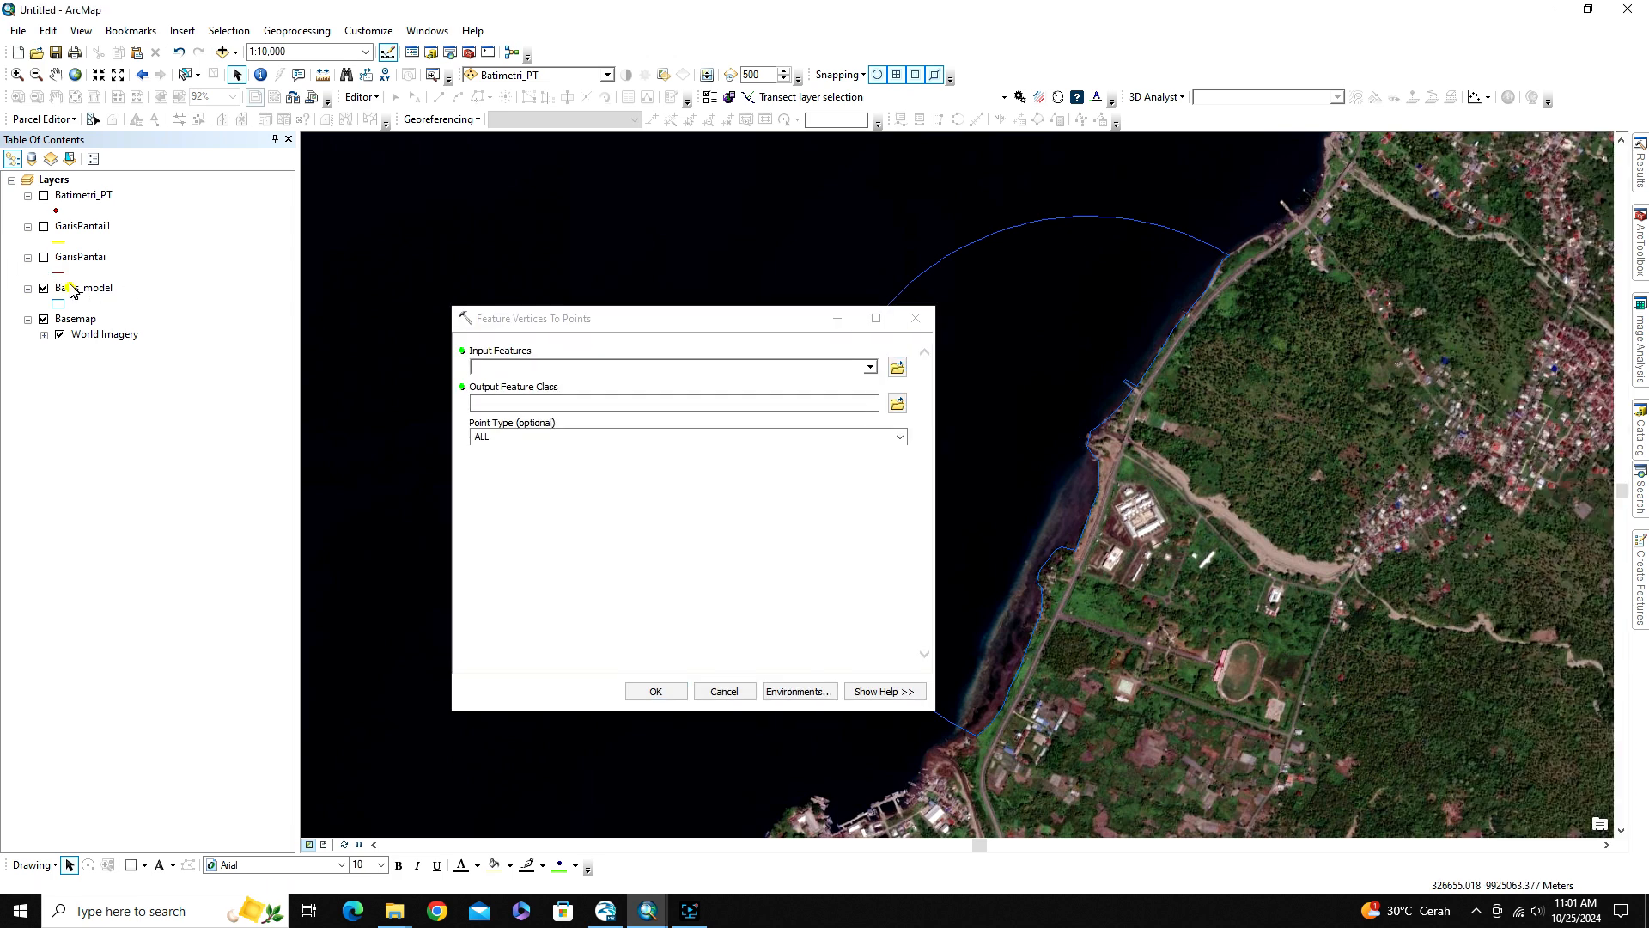
pyautogui.moveTo(71, 286); pyautogui.dragTo(492, 366)
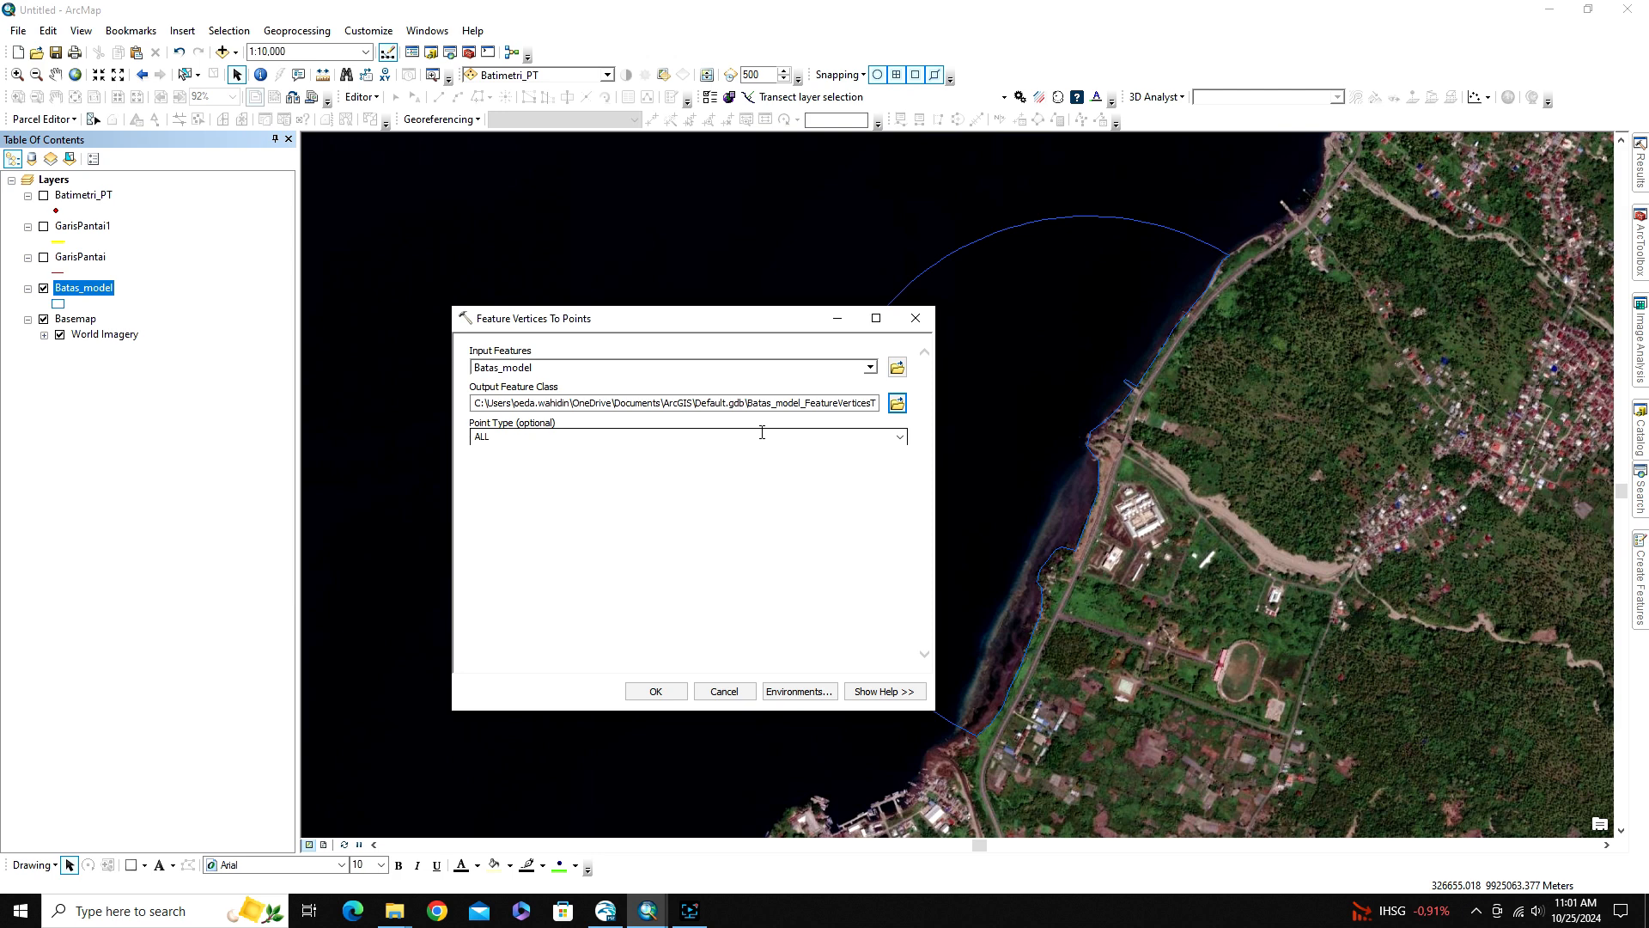
# Set the output feature class location to the SAMPEL folder inside 143_MIKE 21 under H:\VIDIO YOUTUBE
pyautogui.click(898, 403)
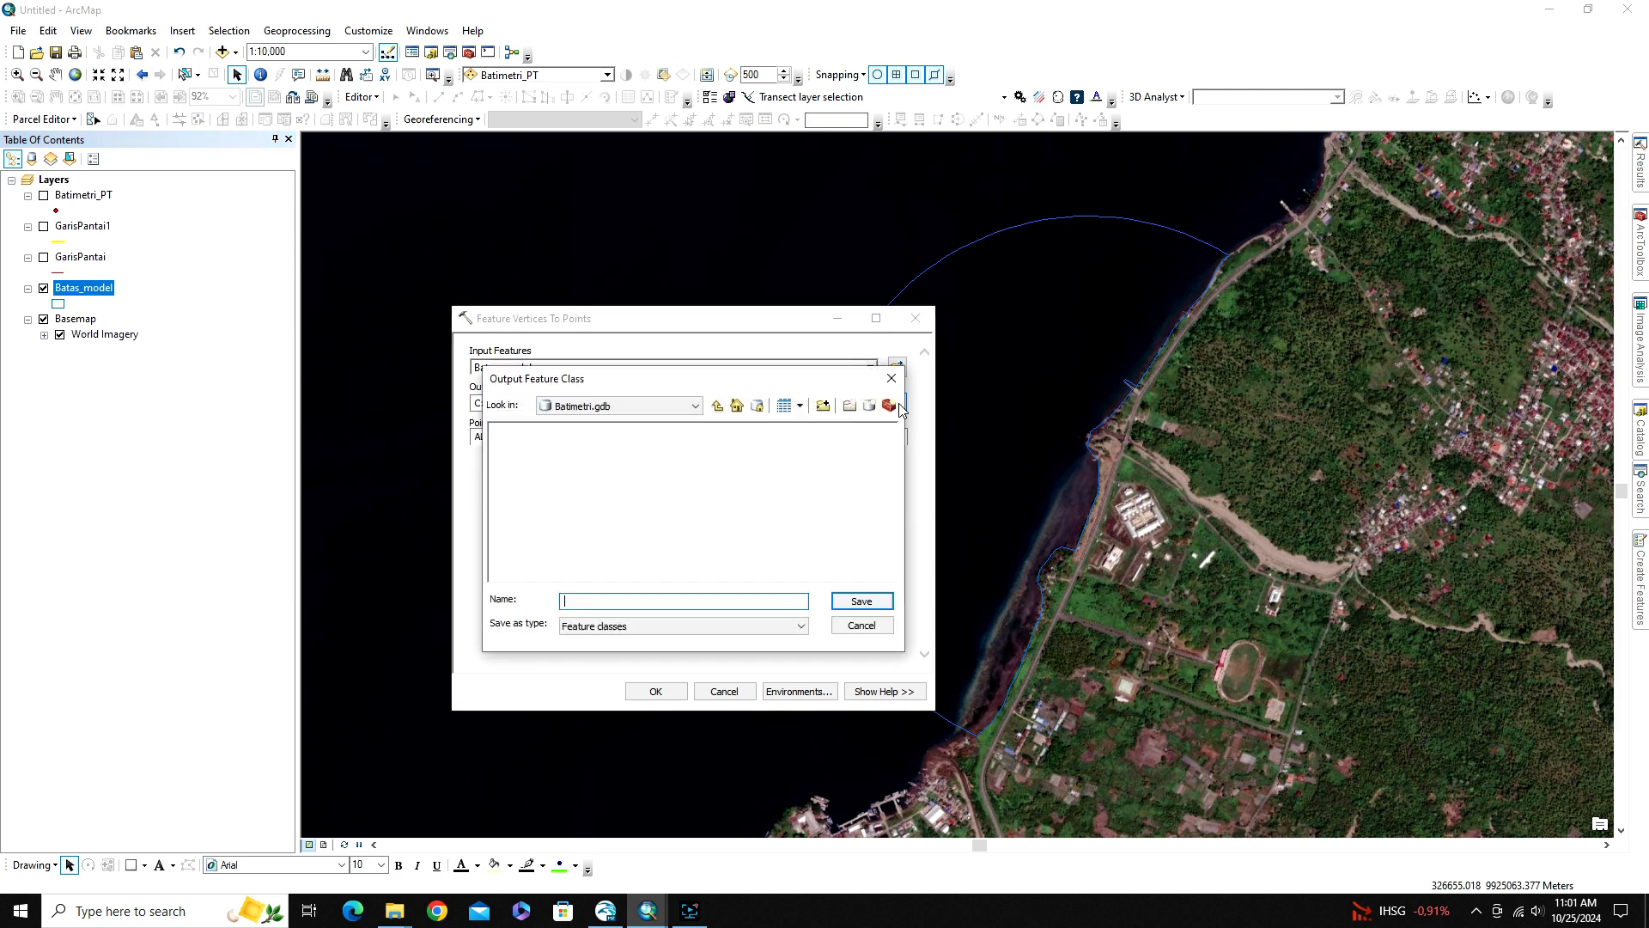
pyautogui.click(717, 412)
pyautogui.click(718, 411)
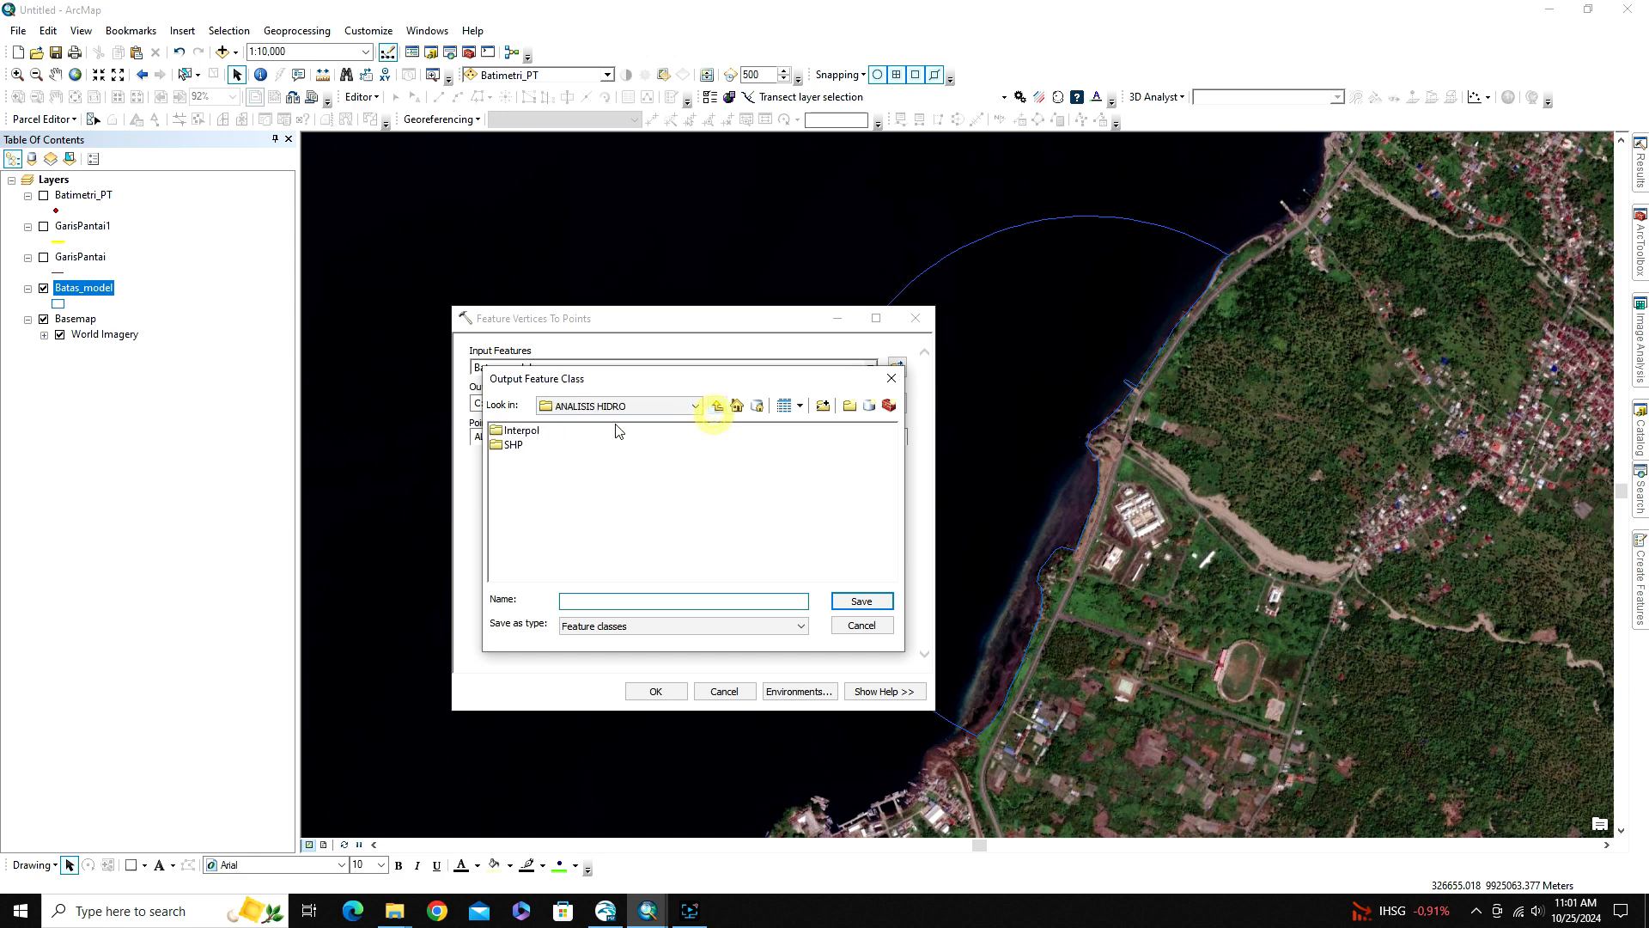
pyautogui.click(616, 406)
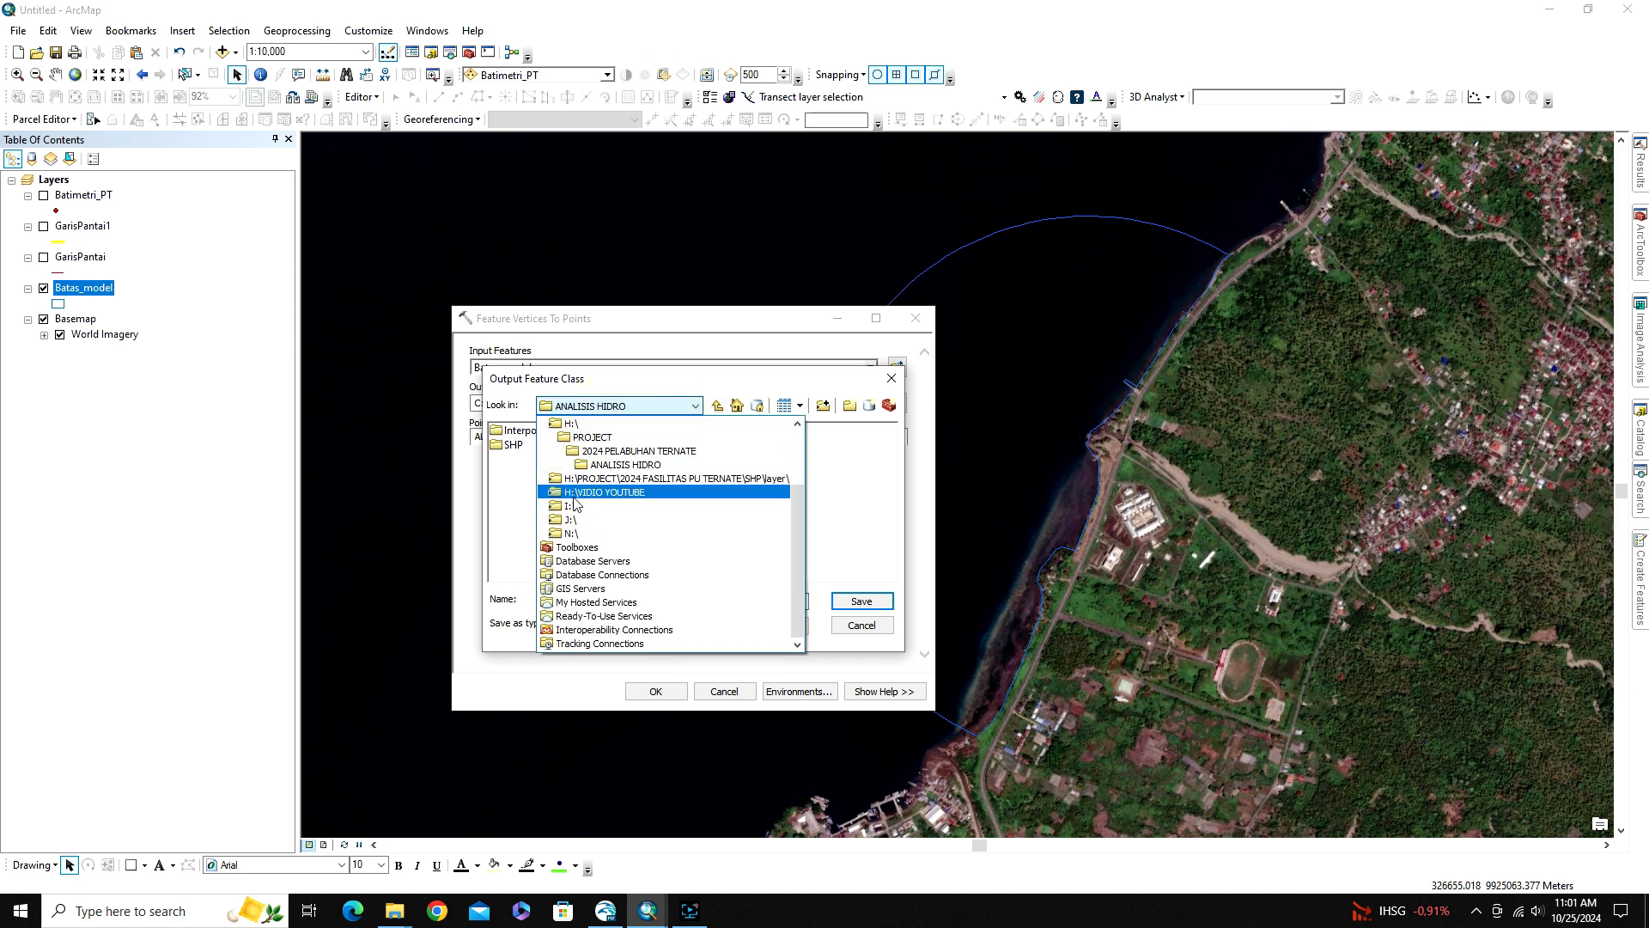
pyautogui.click(601, 493)
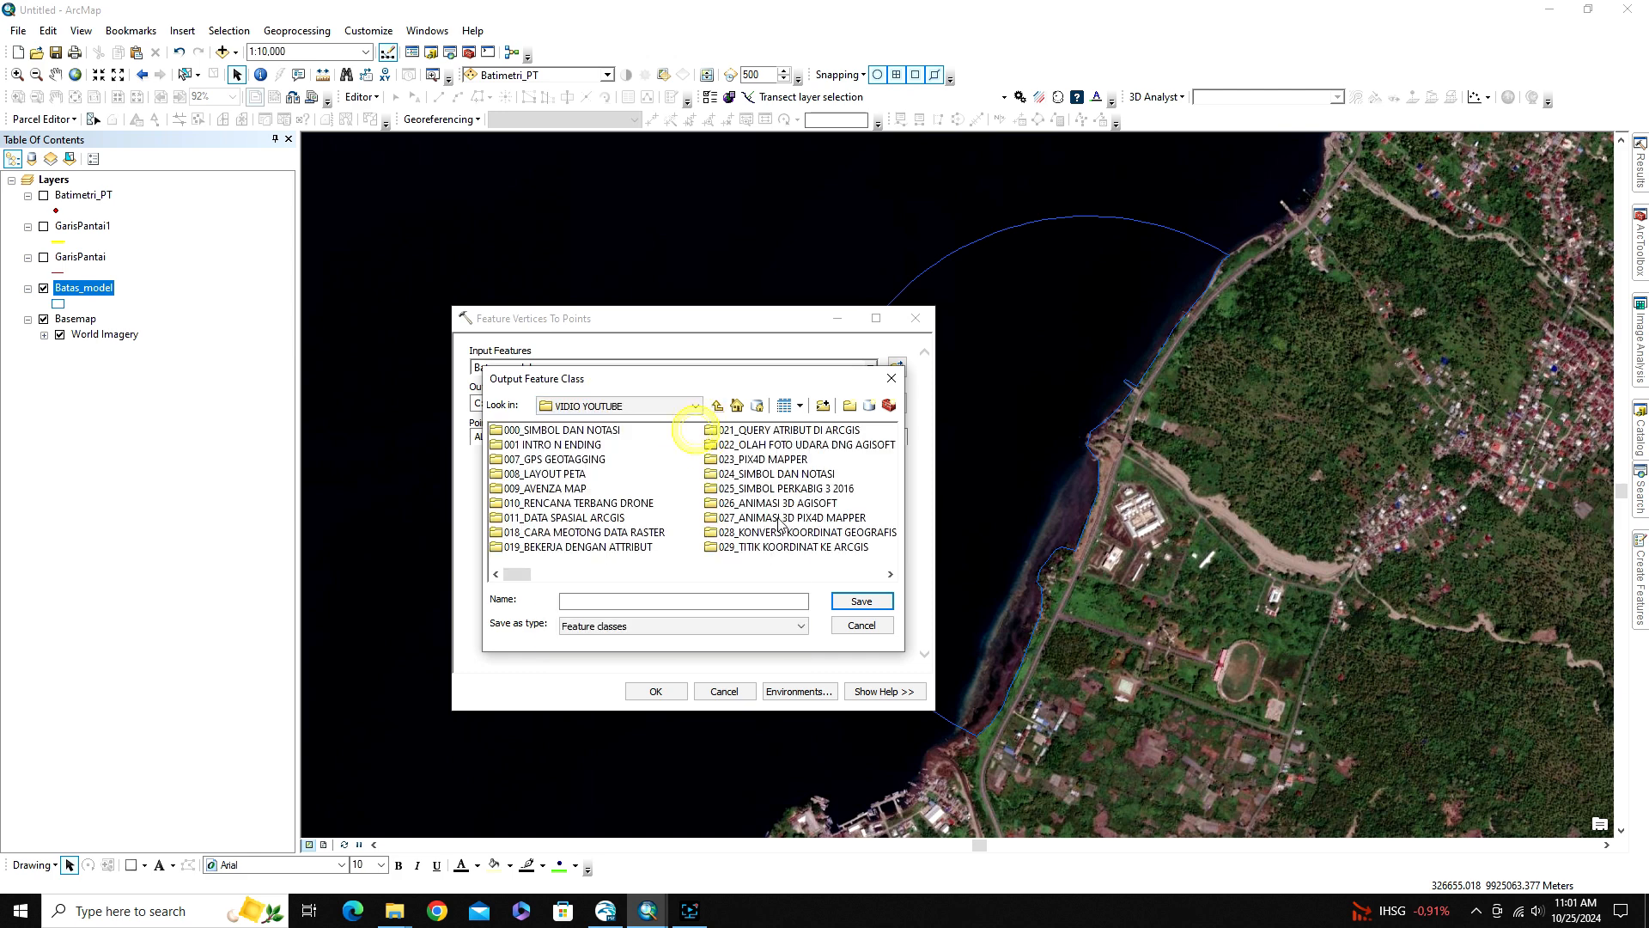
pyautogui.scroll(-5, 782, 524)
pyautogui.scroll(-3, 780, 524)
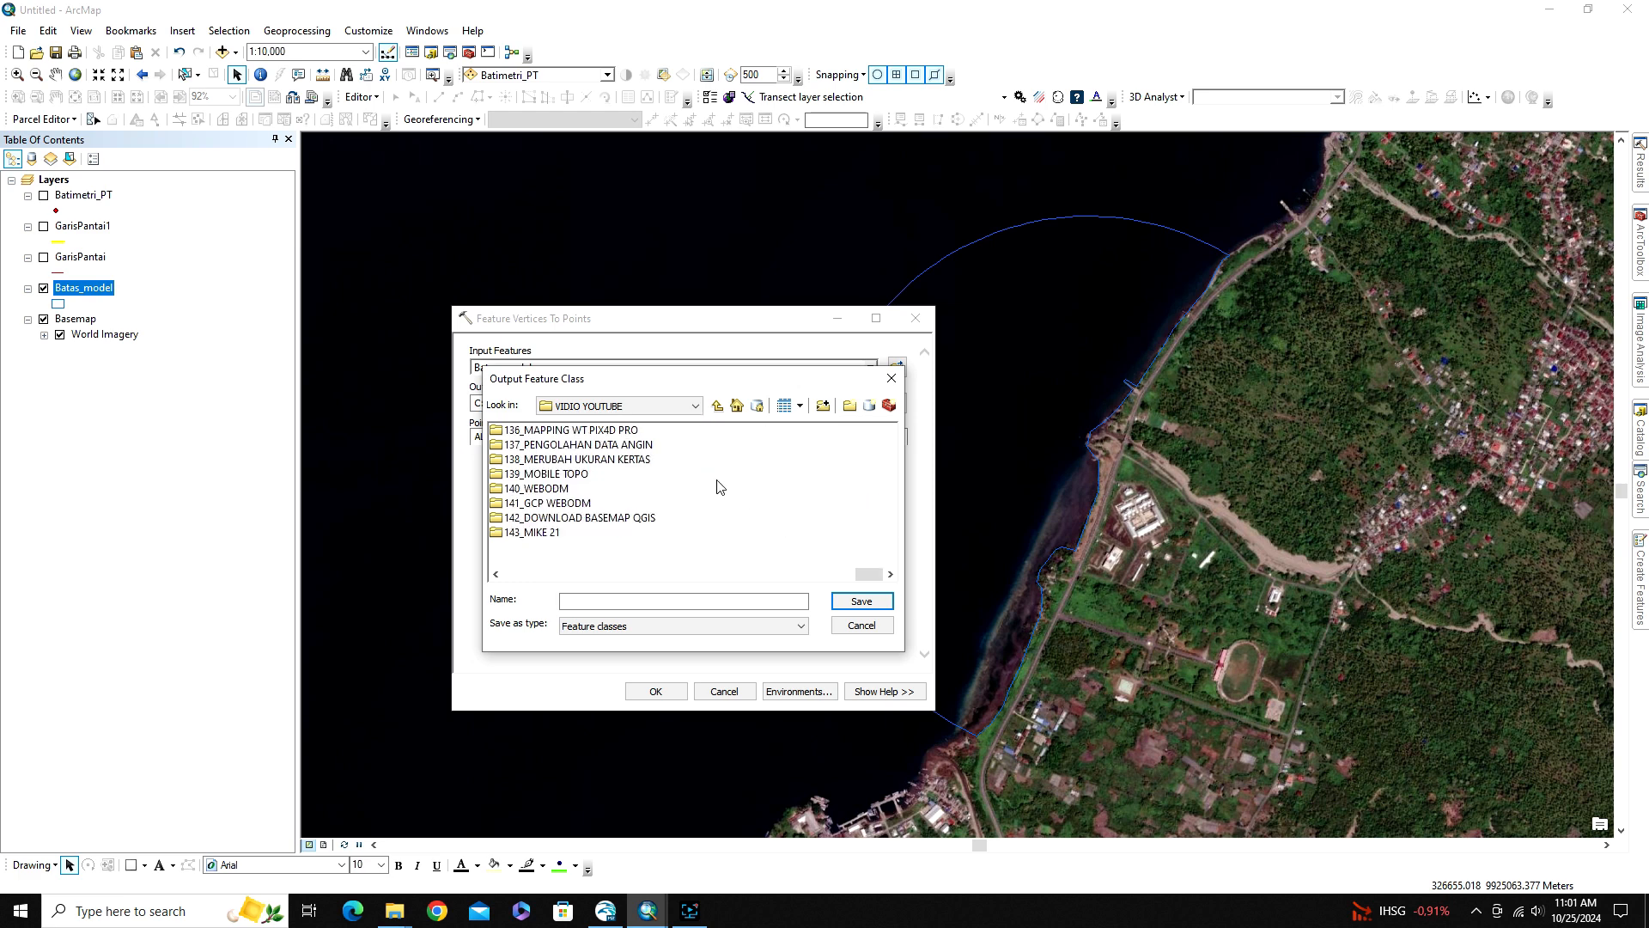
pyautogui.doubleClick(534, 532)
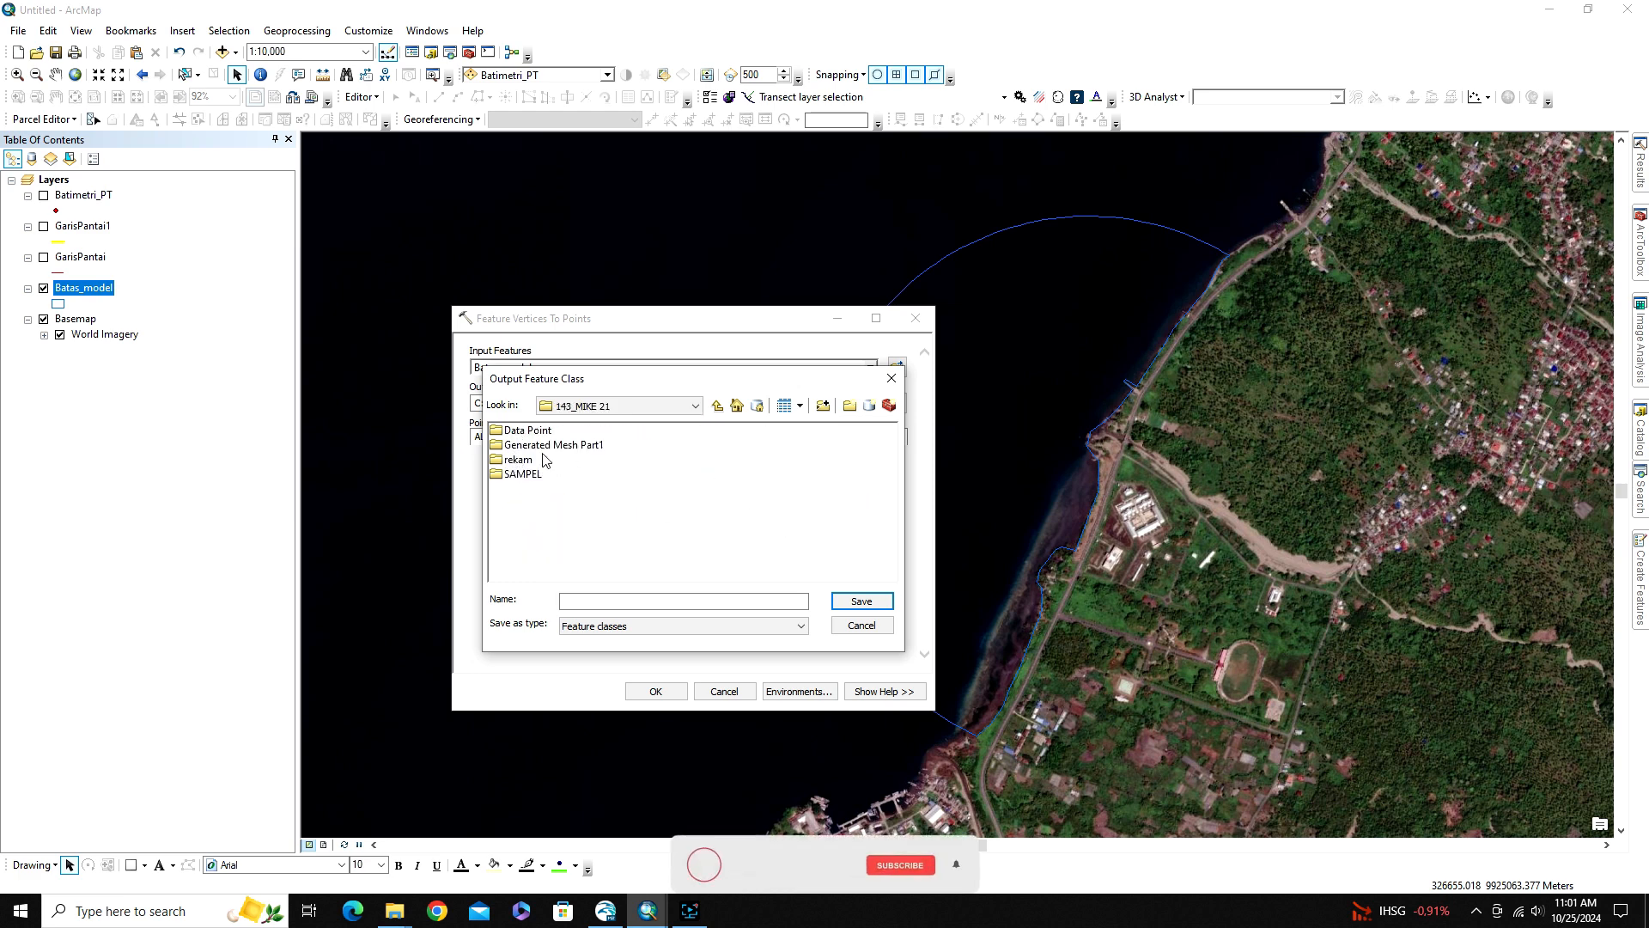
pyautogui.doubleClick(523, 474)
# Name the output feature class Batas_PT and run the vertex-to-point conversion with point type ALL
pyautogui.click(567, 601)
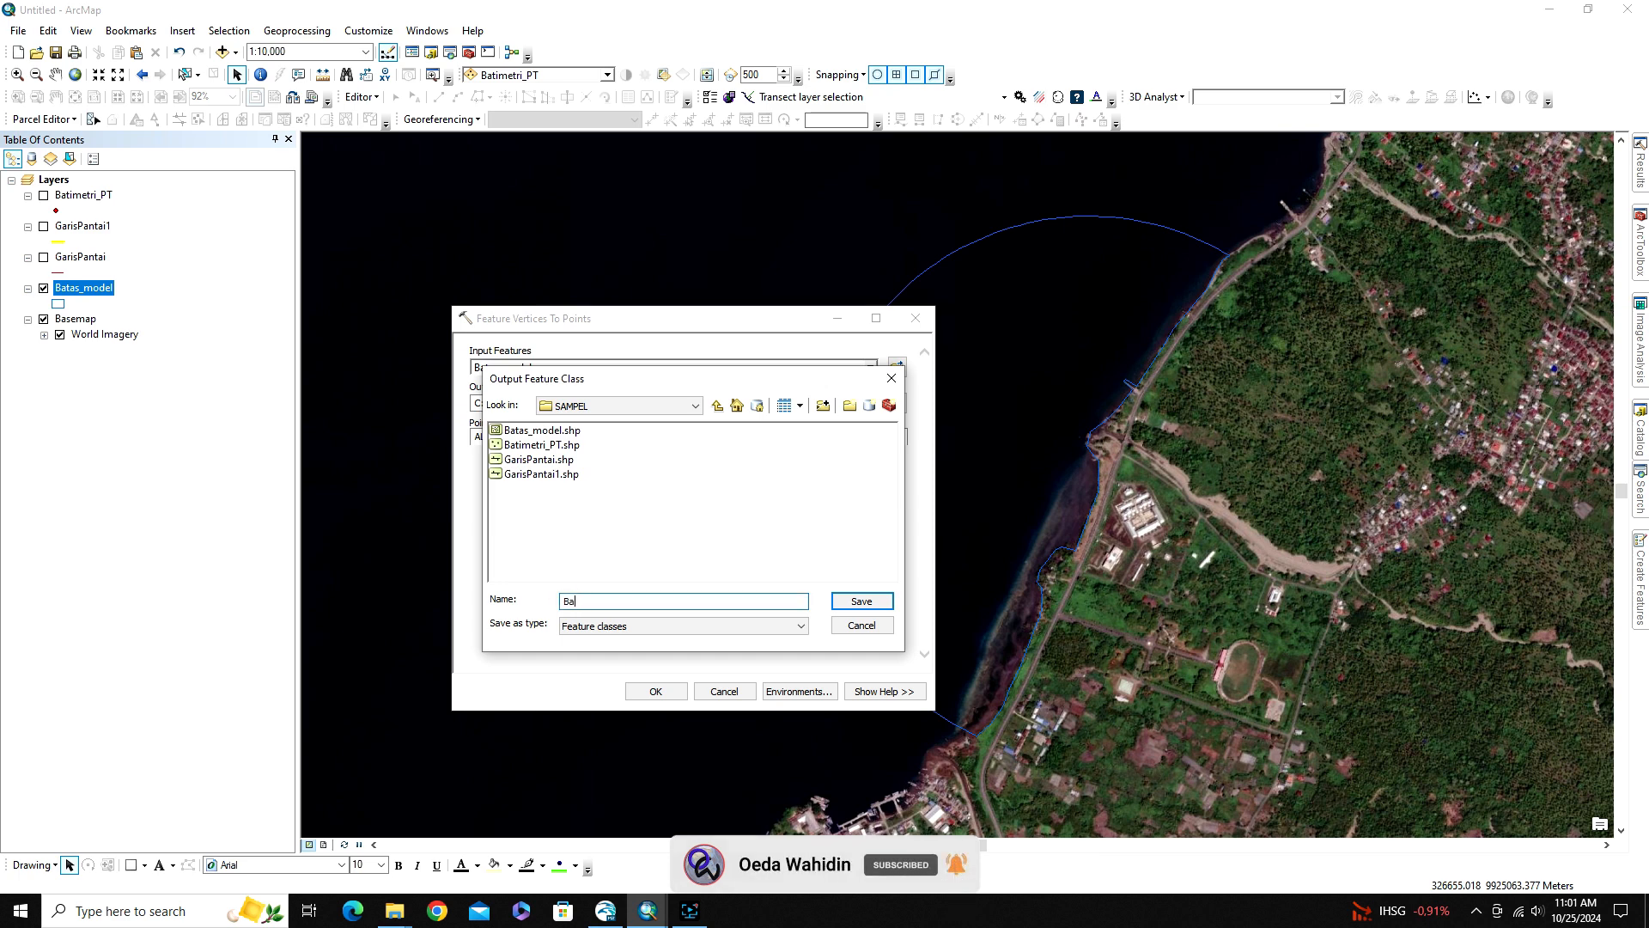
pyautogui.write('Batas_PT')
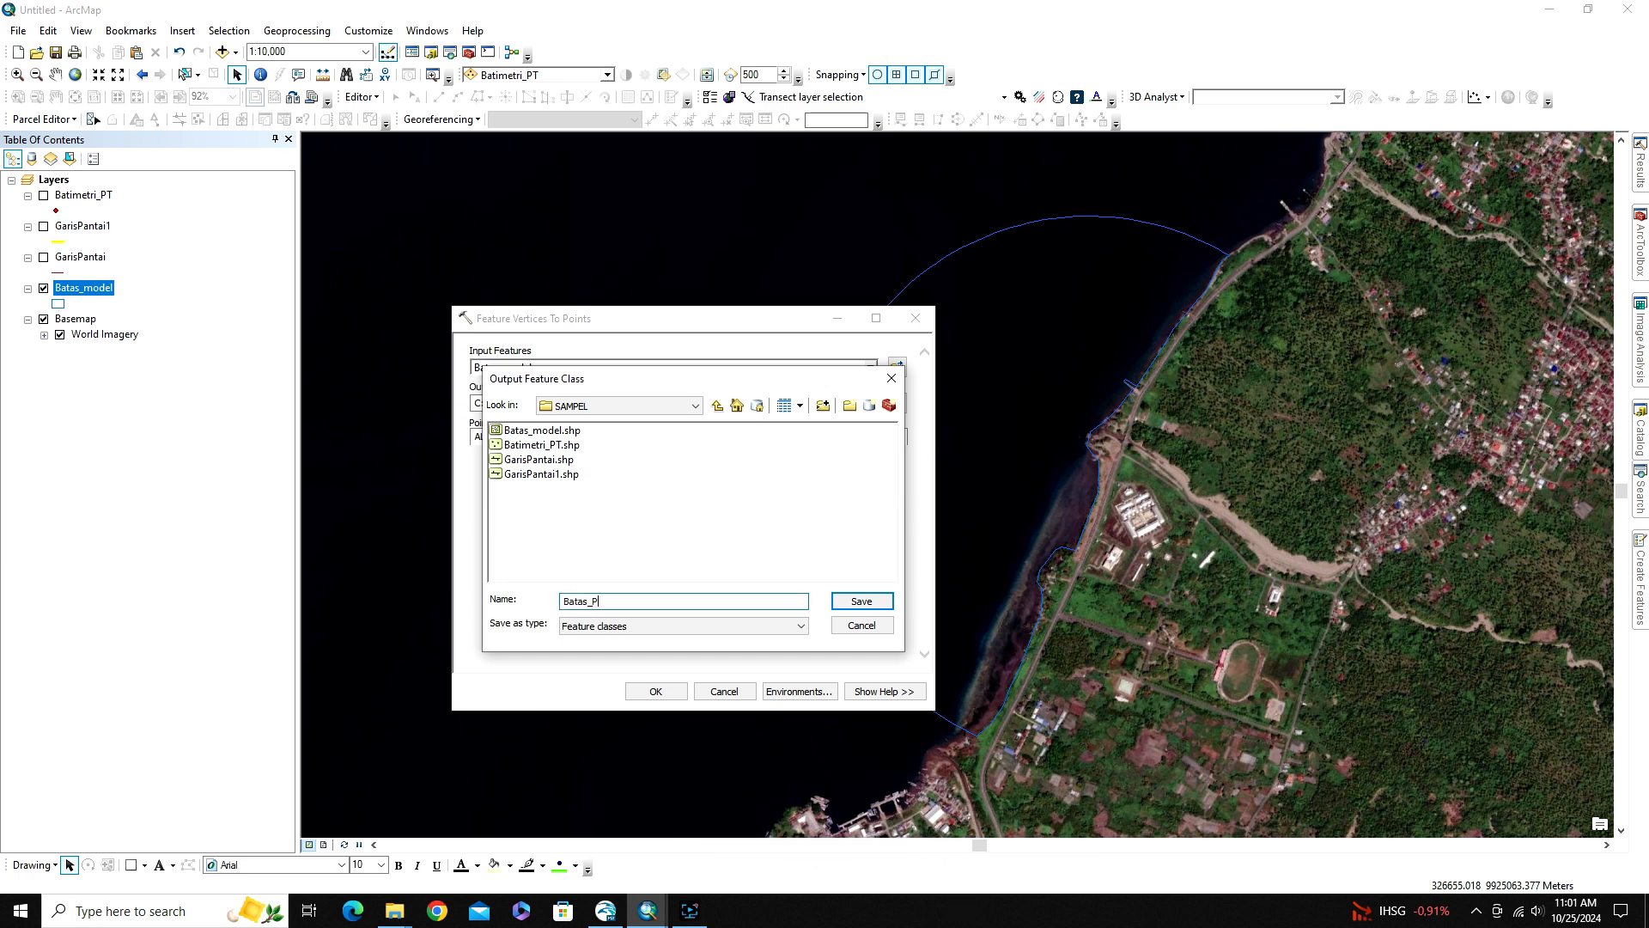
pyautogui.click(845, 608)
pyautogui.click(657, 692)
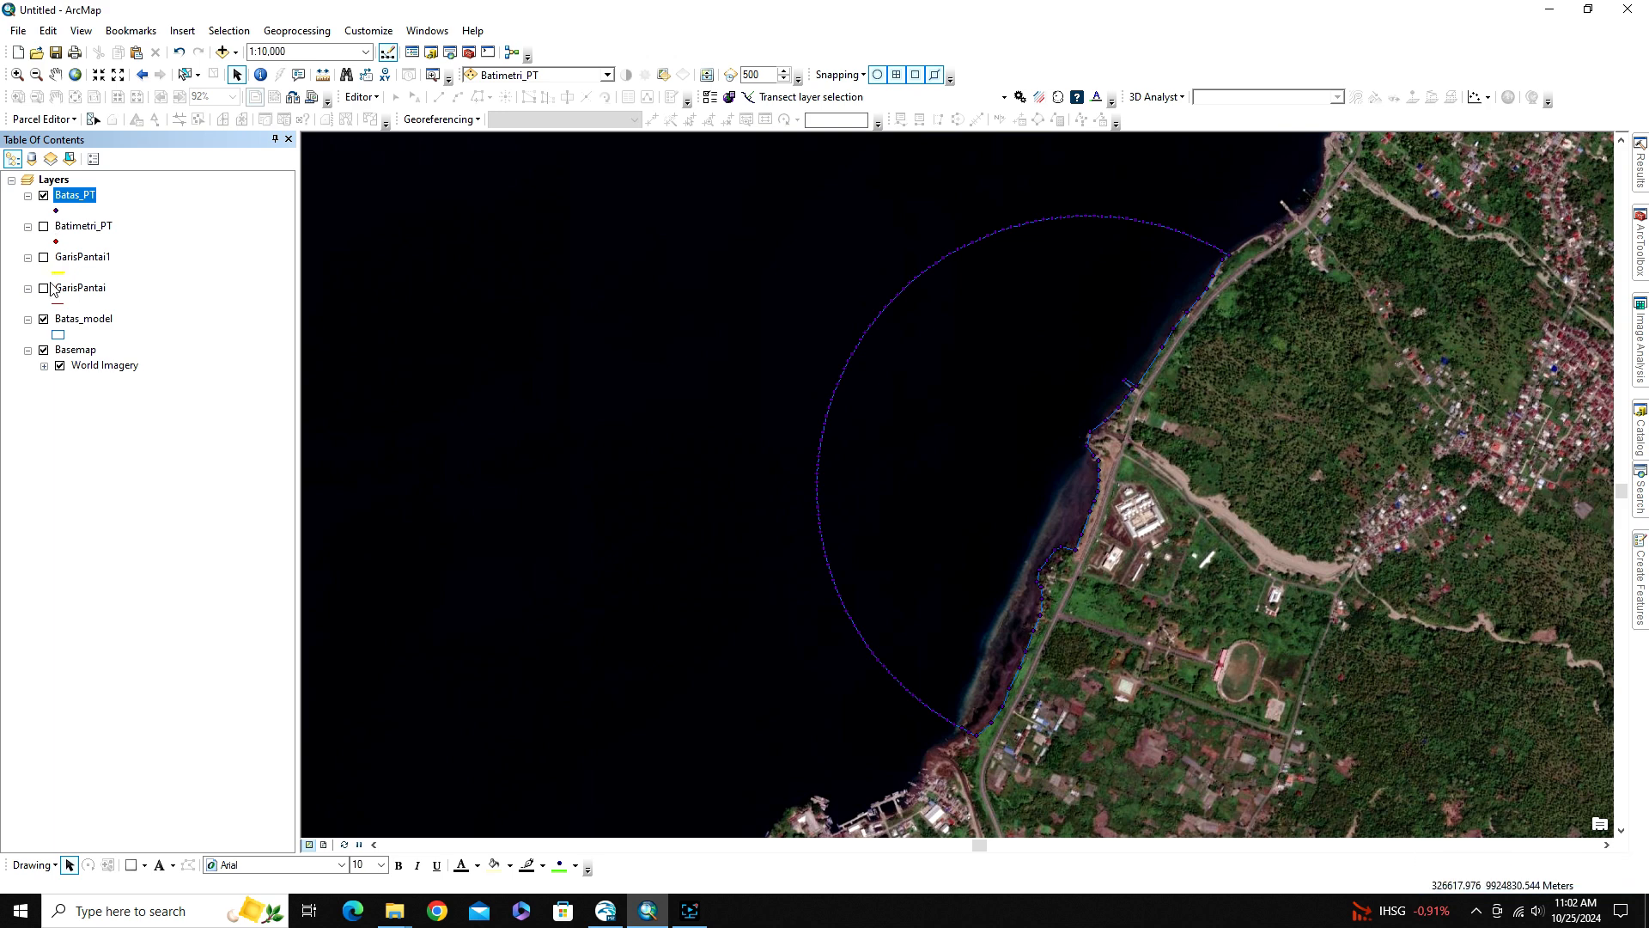
# Hide the Batas_model layer and change the Batas_PT point symbol's color to yellow
pyautogui.click(43, 320)
pyautogui.click(56, 212)
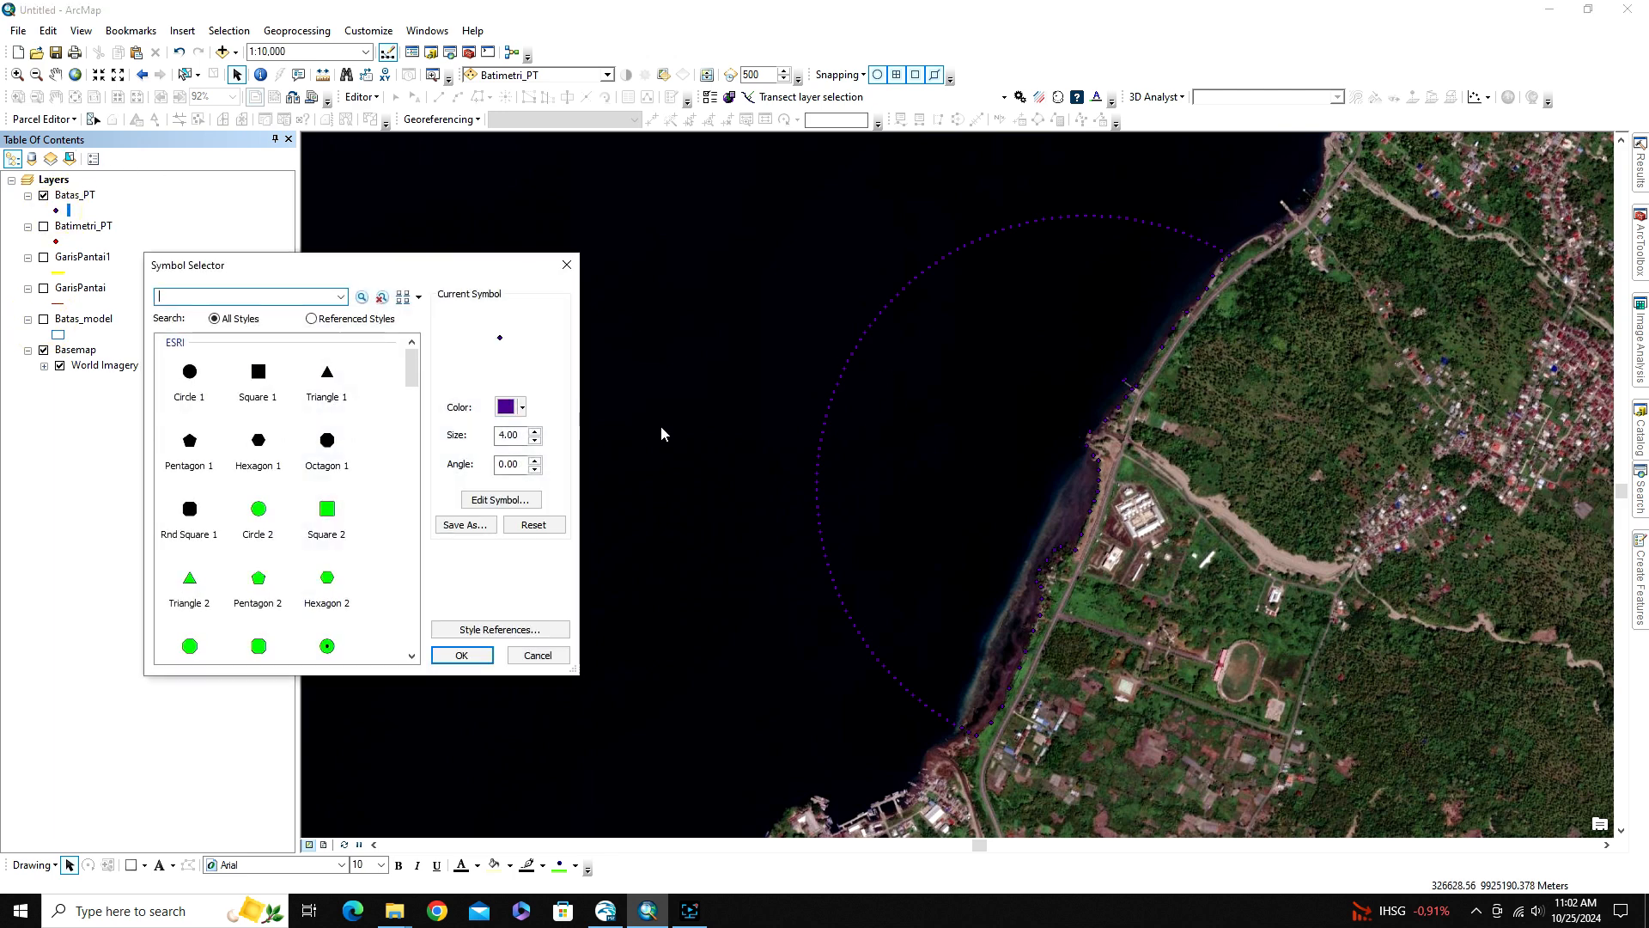
pyautogui.click(506, 406)
pyautogui.click(565, 483)
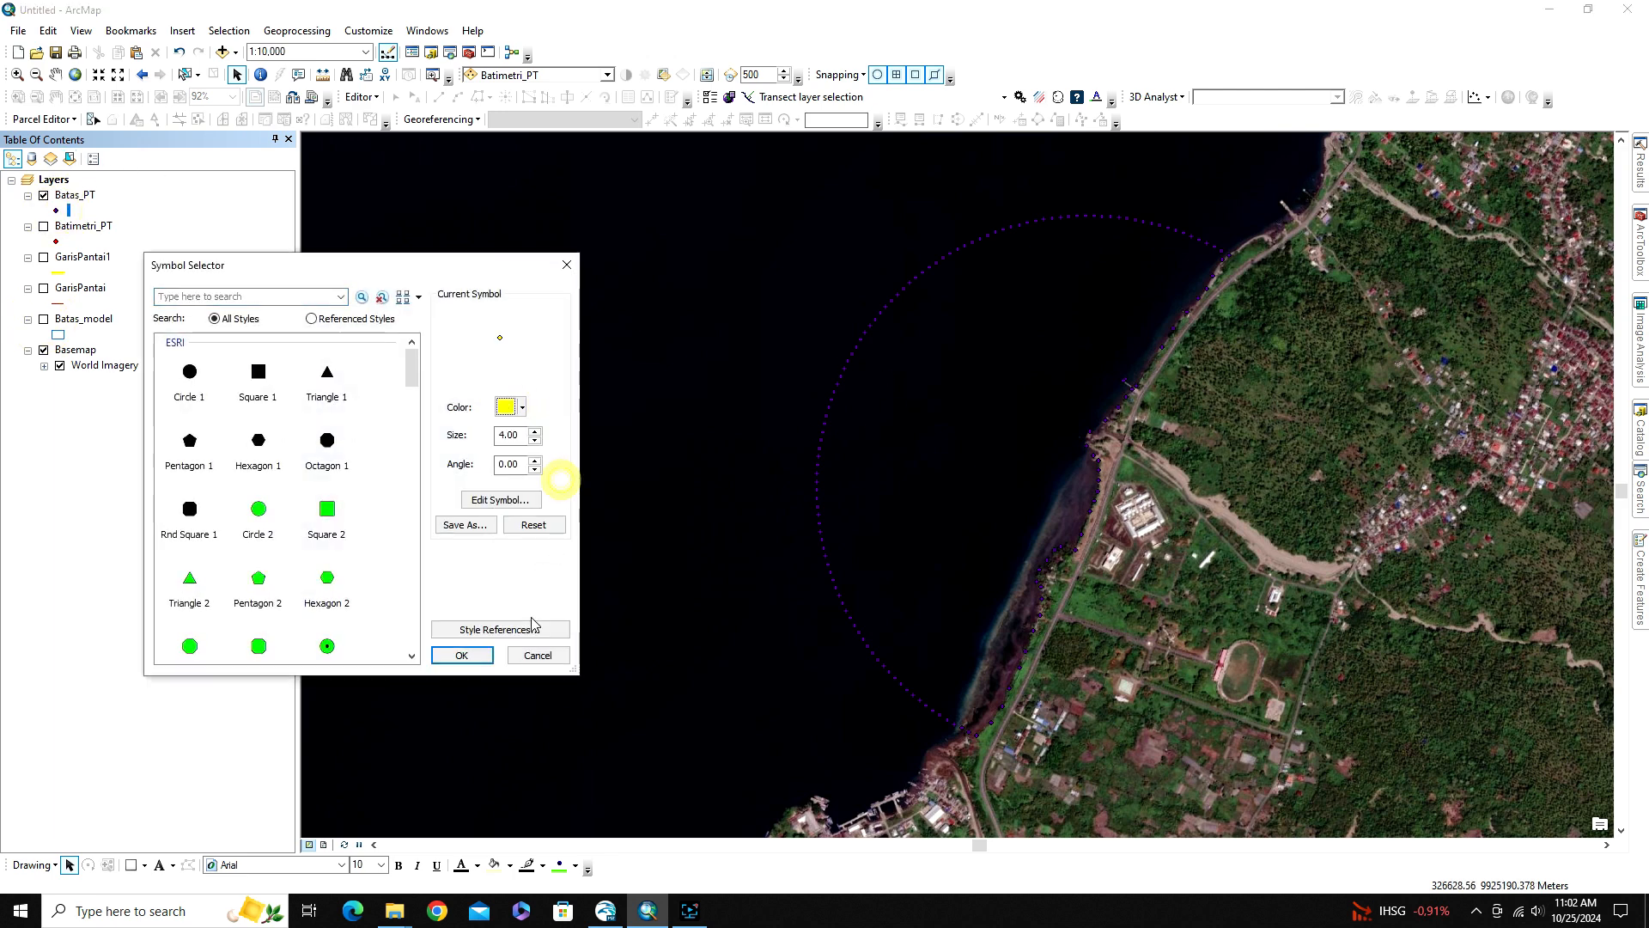
pyautogui.click(461, 654)
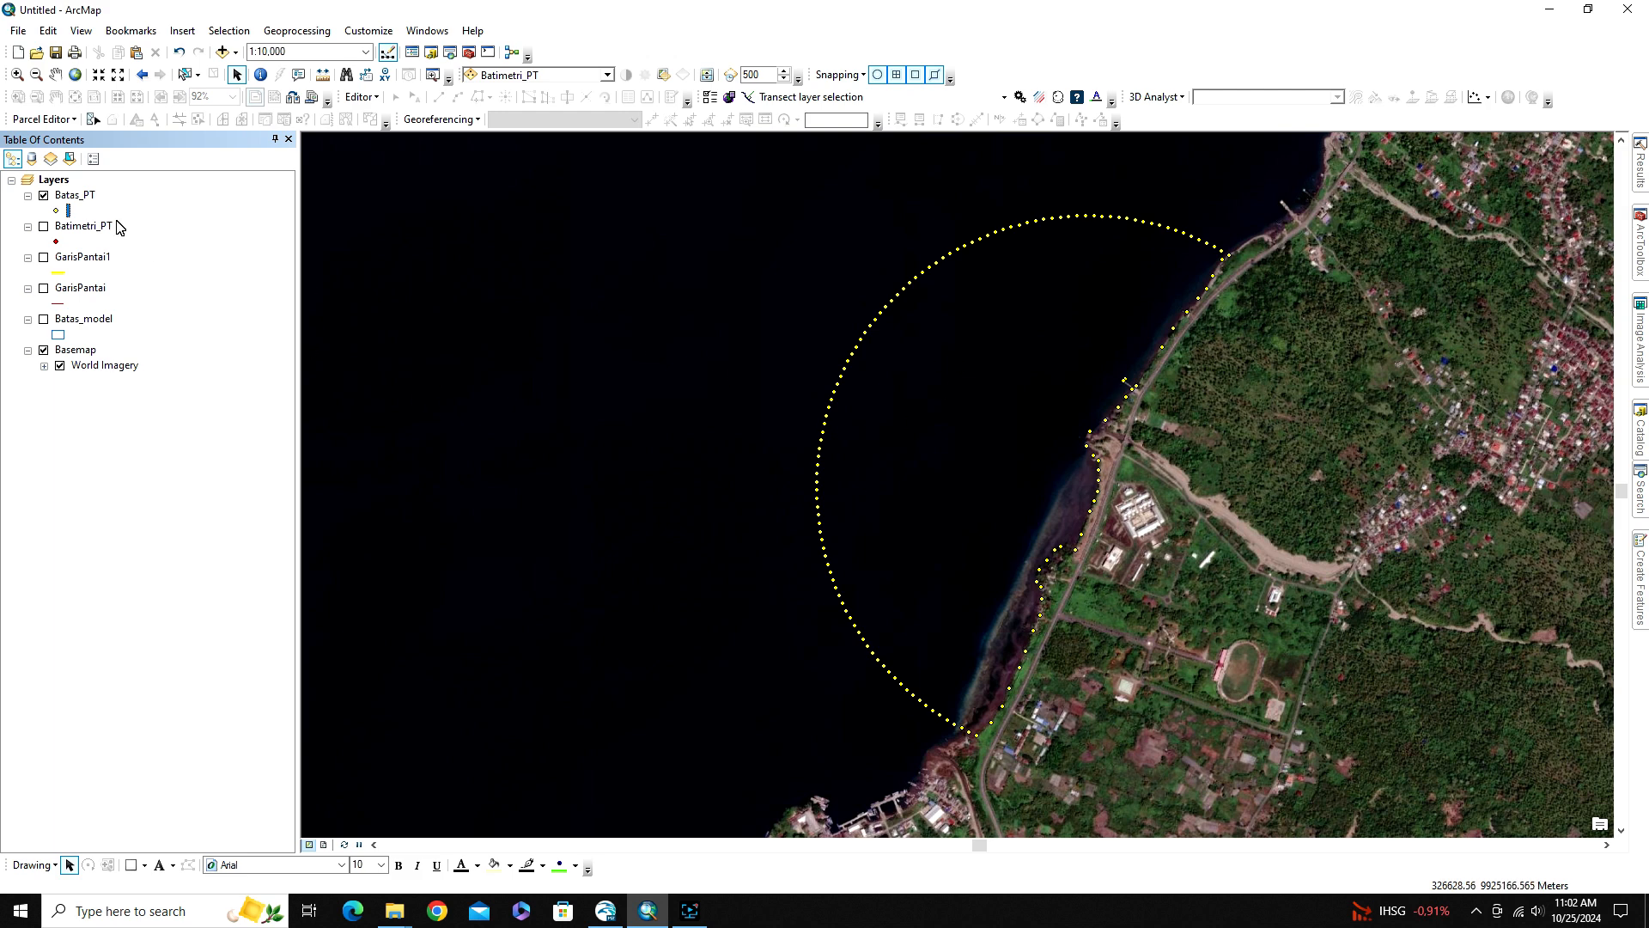
# Open the Batas_PT attribute table and the Add XY Coordinates tool from the Data Management Features toolset
pyautogui.rightClick(85, 198)
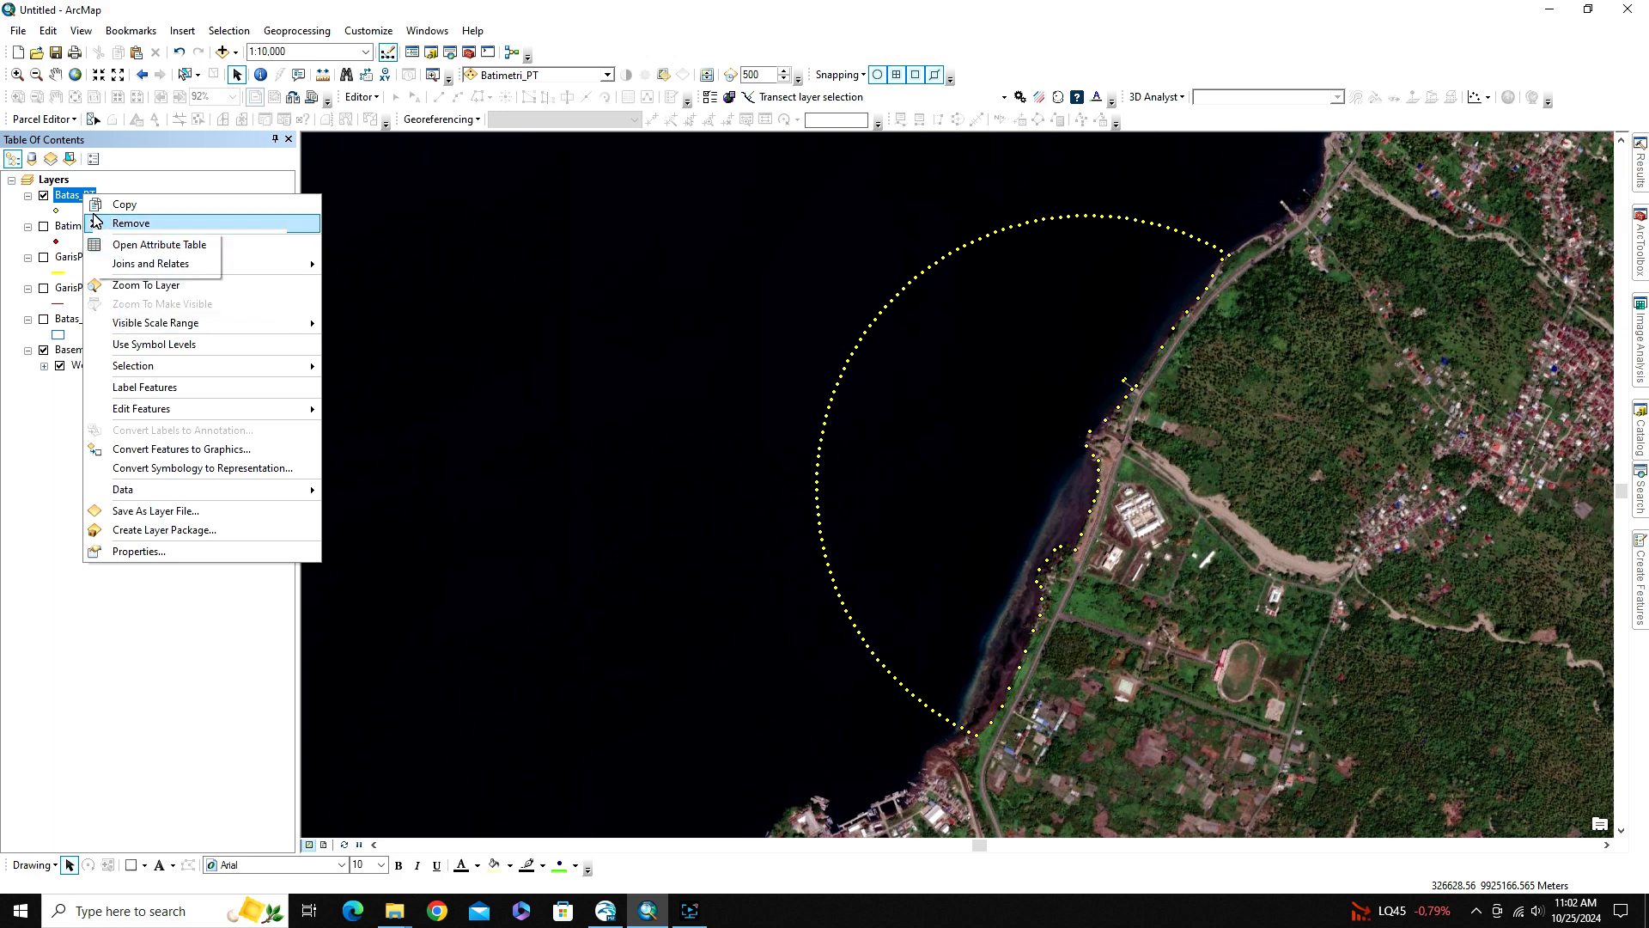
pyautogui.click(146, 245)
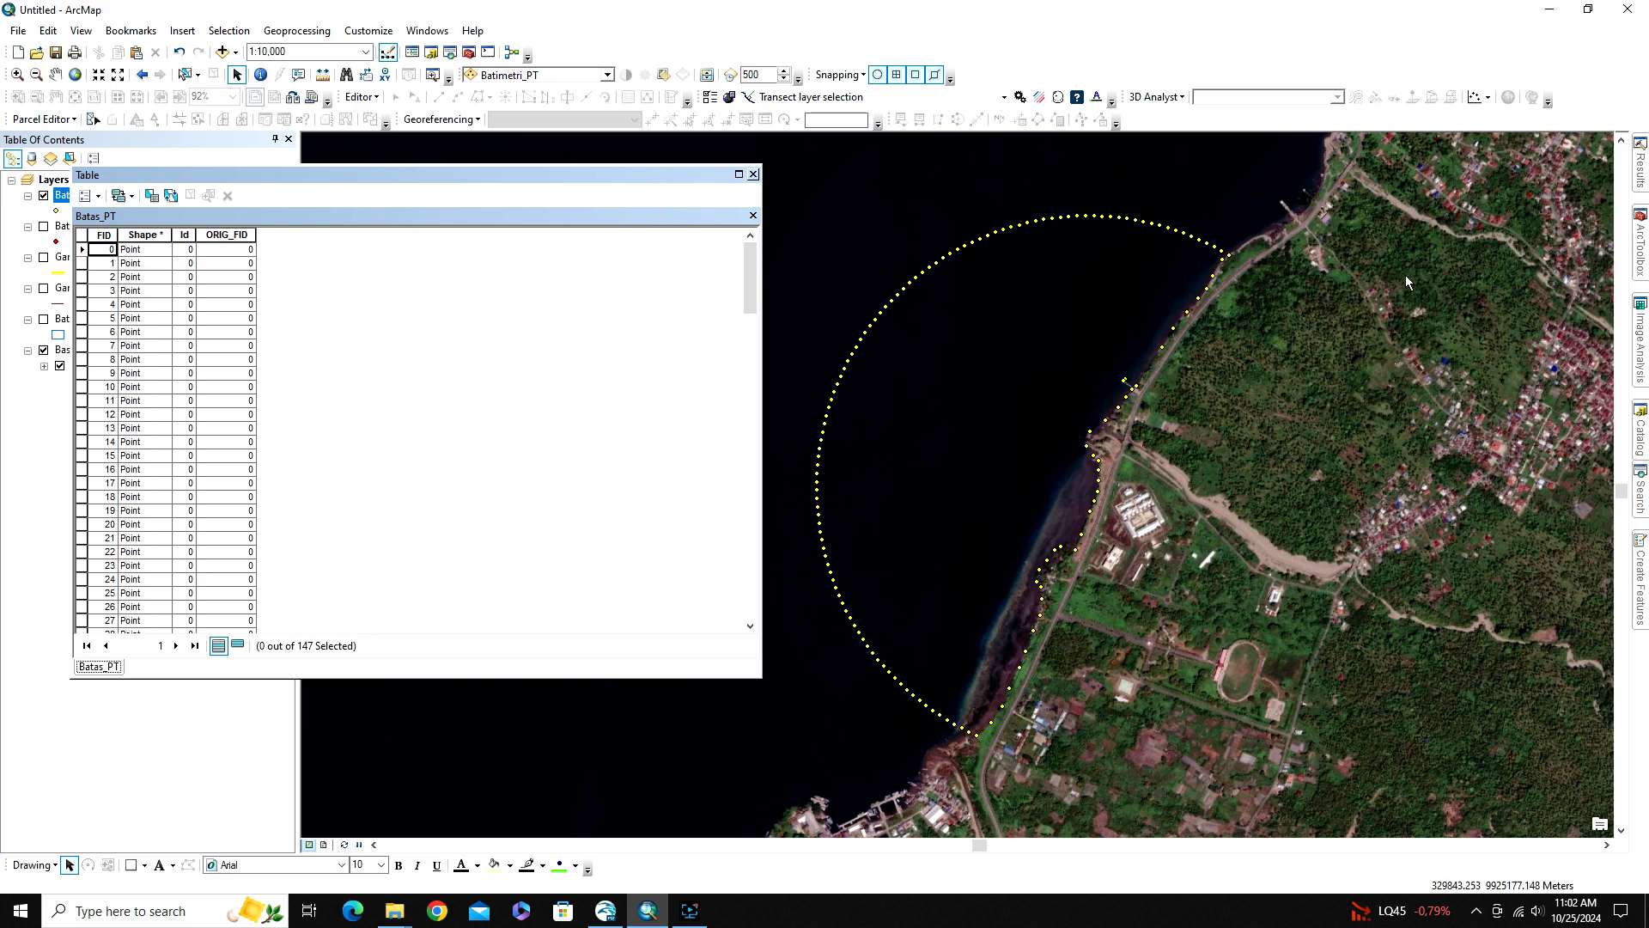
pyautogui.click(1635, 239)
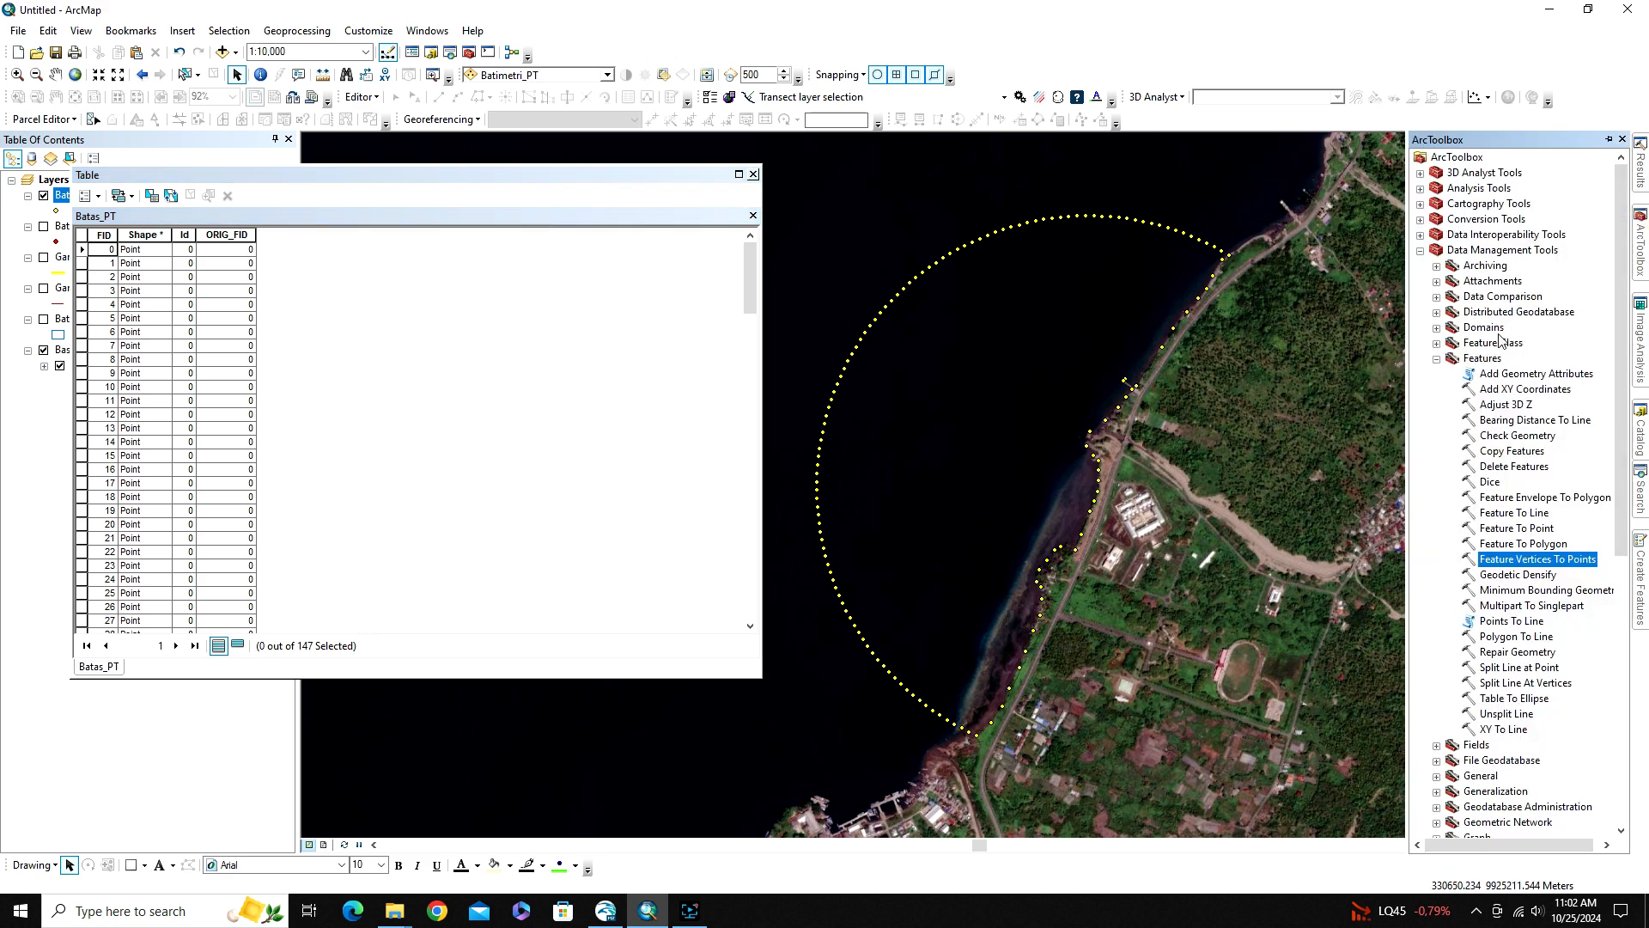
pyautogui.click(1475, 359)
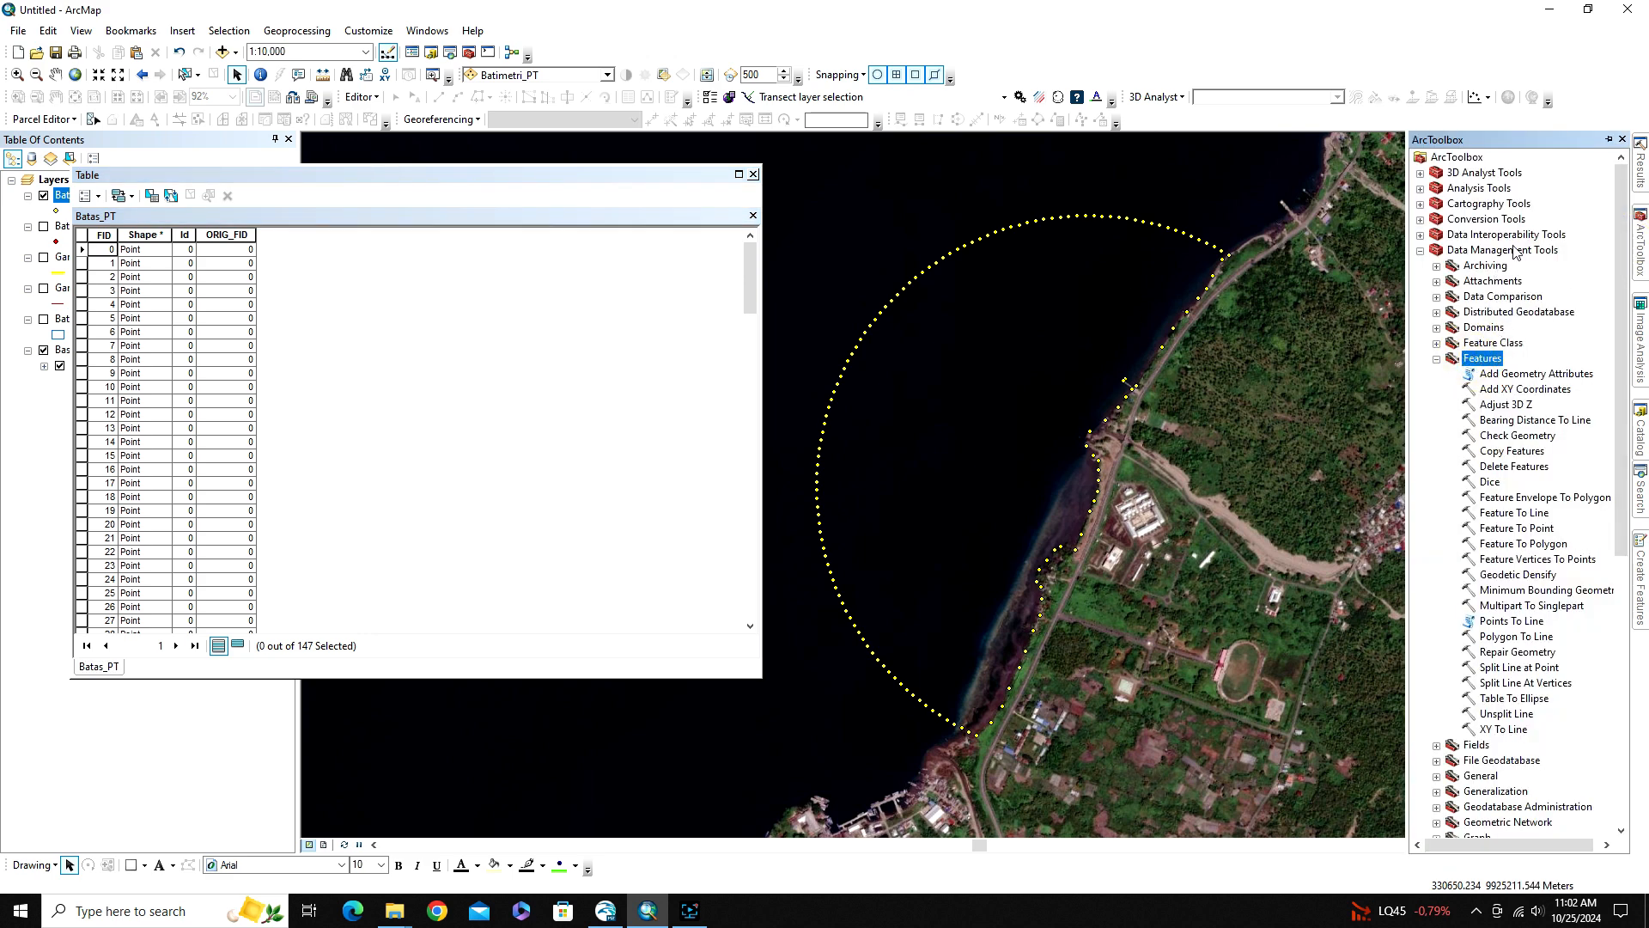
pyautogui.doubleClick(1513, 389)
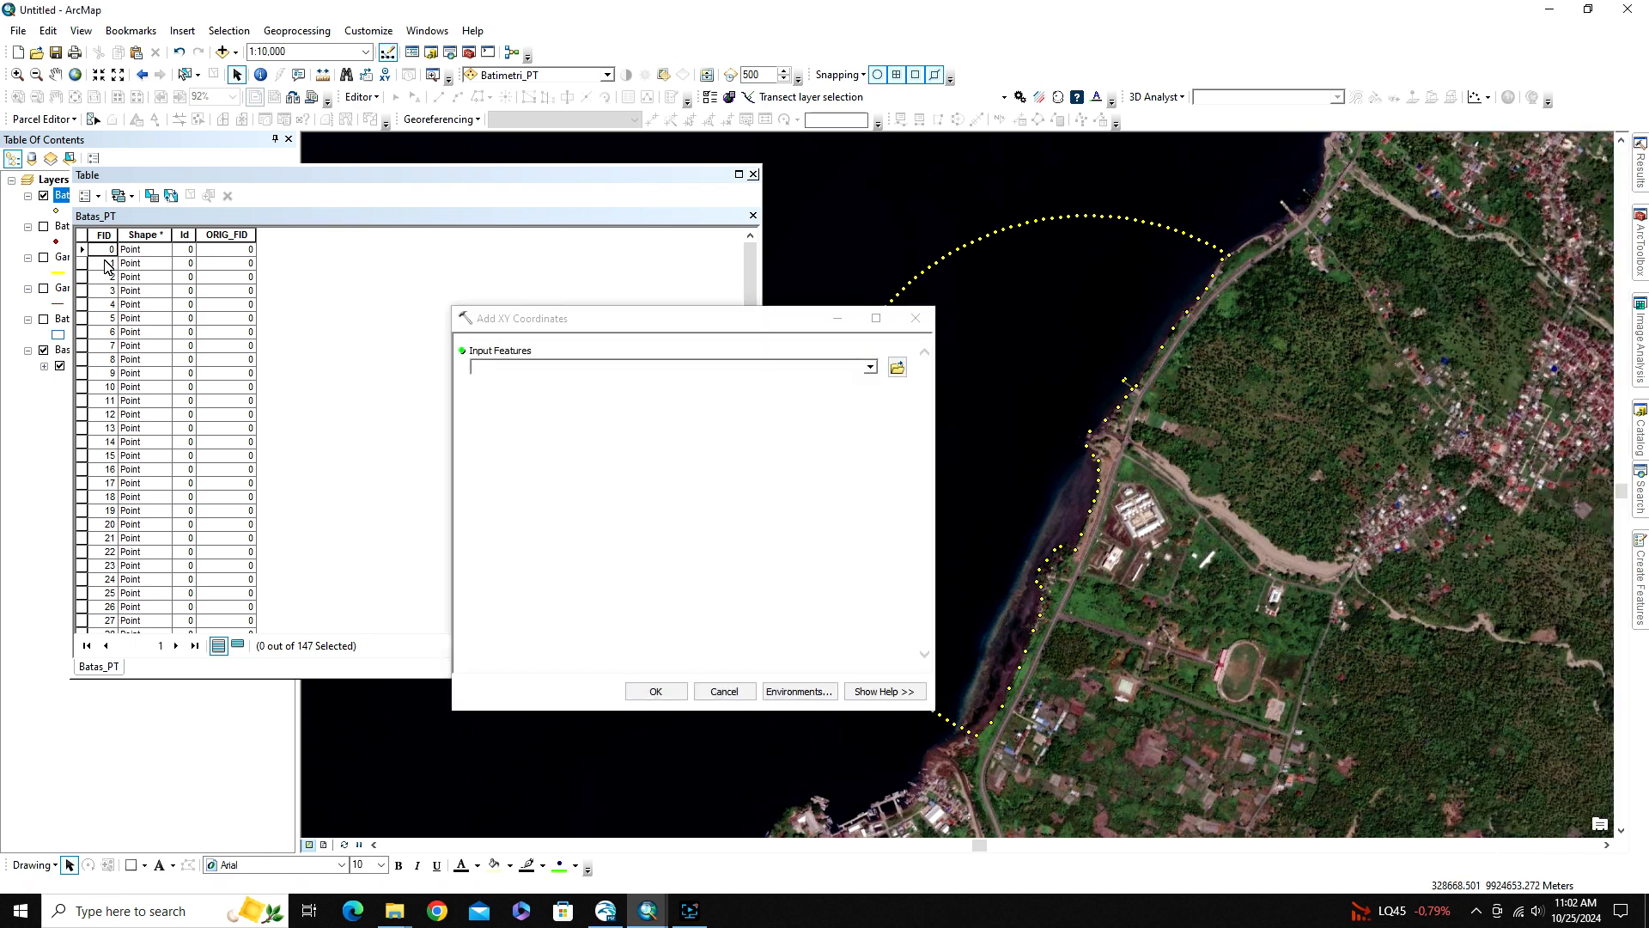
# Run Add XY Coordinates with Batas_PT as the input features, keeping its attribute table open
pyautogui.moveTo(273, 176); pyautogui.dragTo(350, 179)
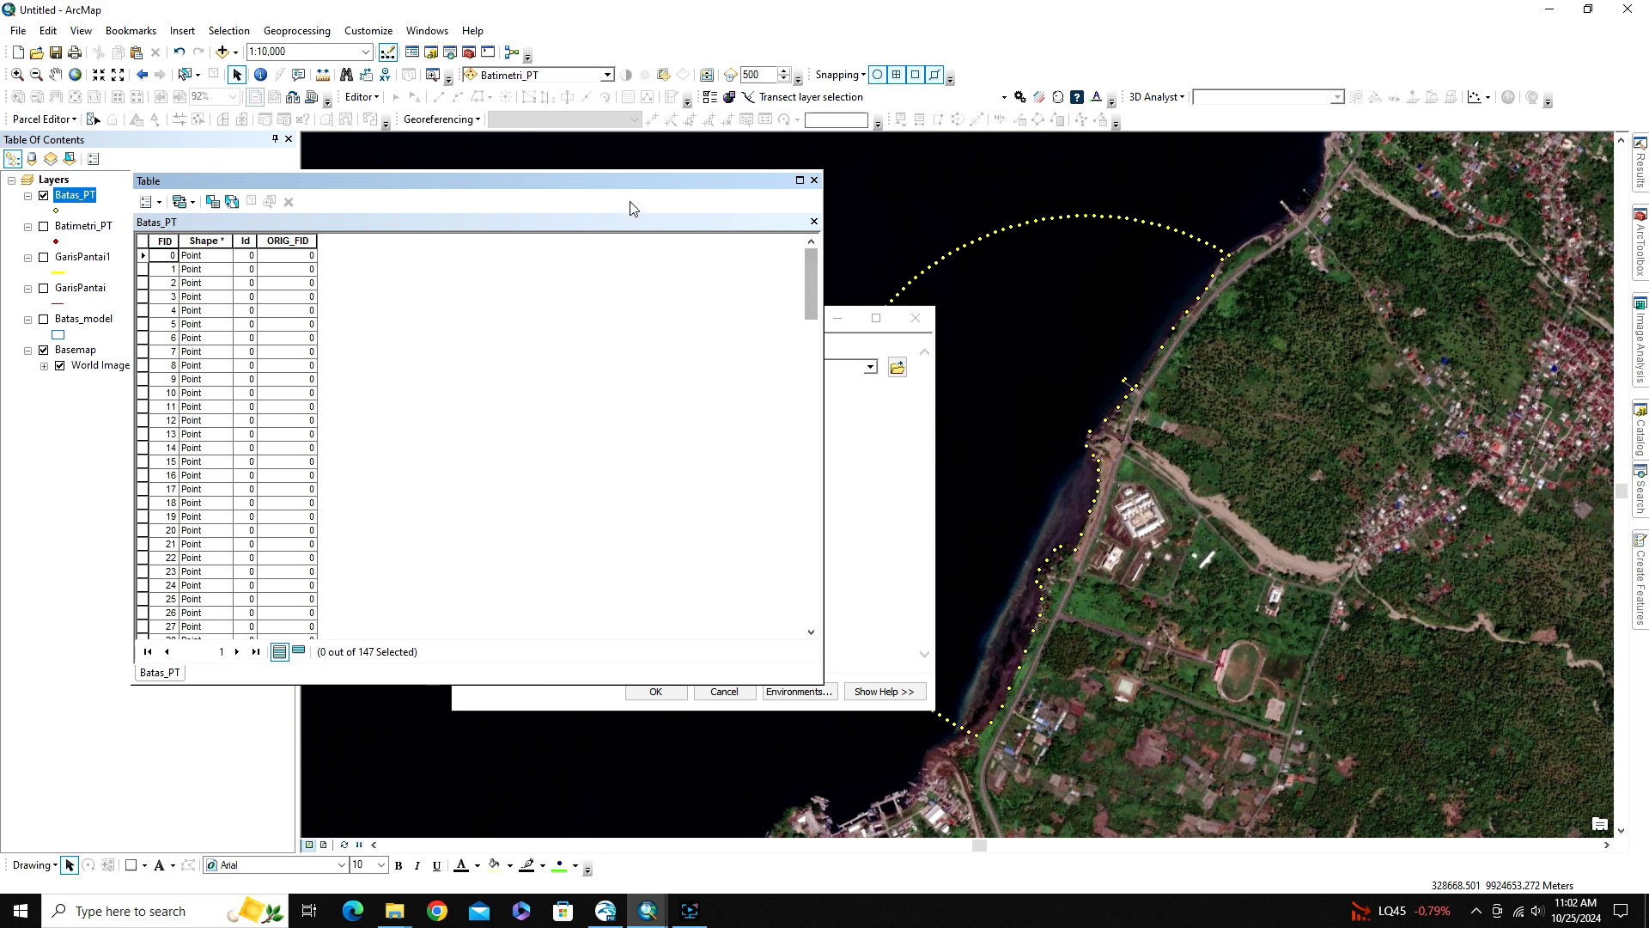
pyautogui.moveTo(592, 183); pyautogui.dragTo(737, 180)
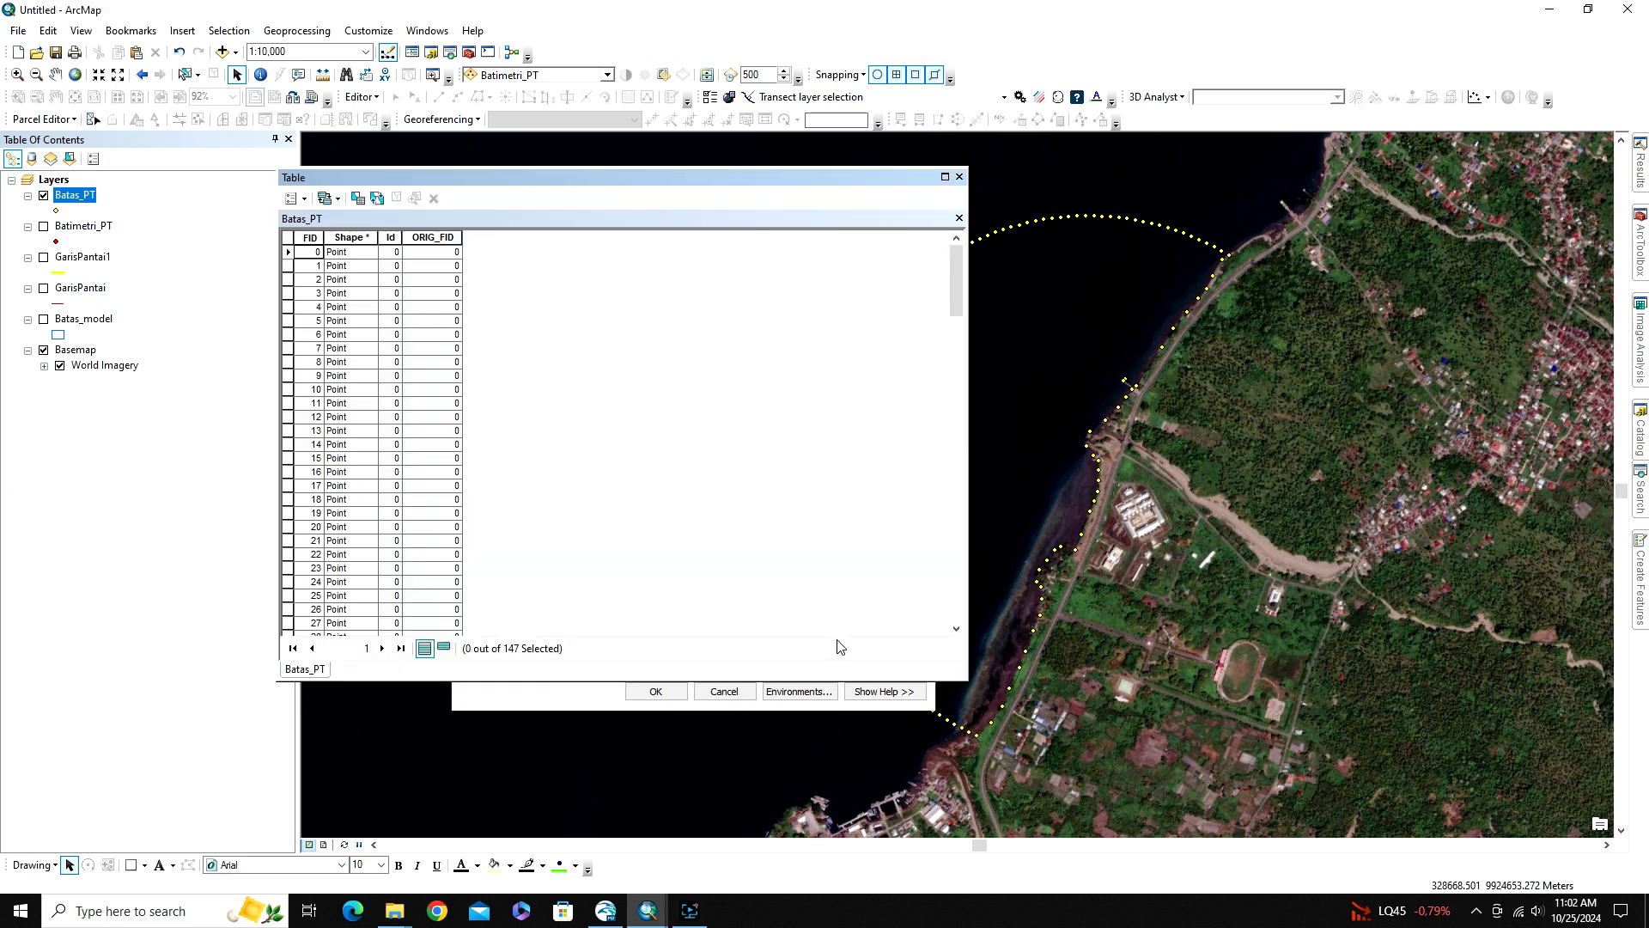
pyautogui.click(573, 709)
pyautogui.moveTo(75, 195); pyautogui.dragTo(494, 370)
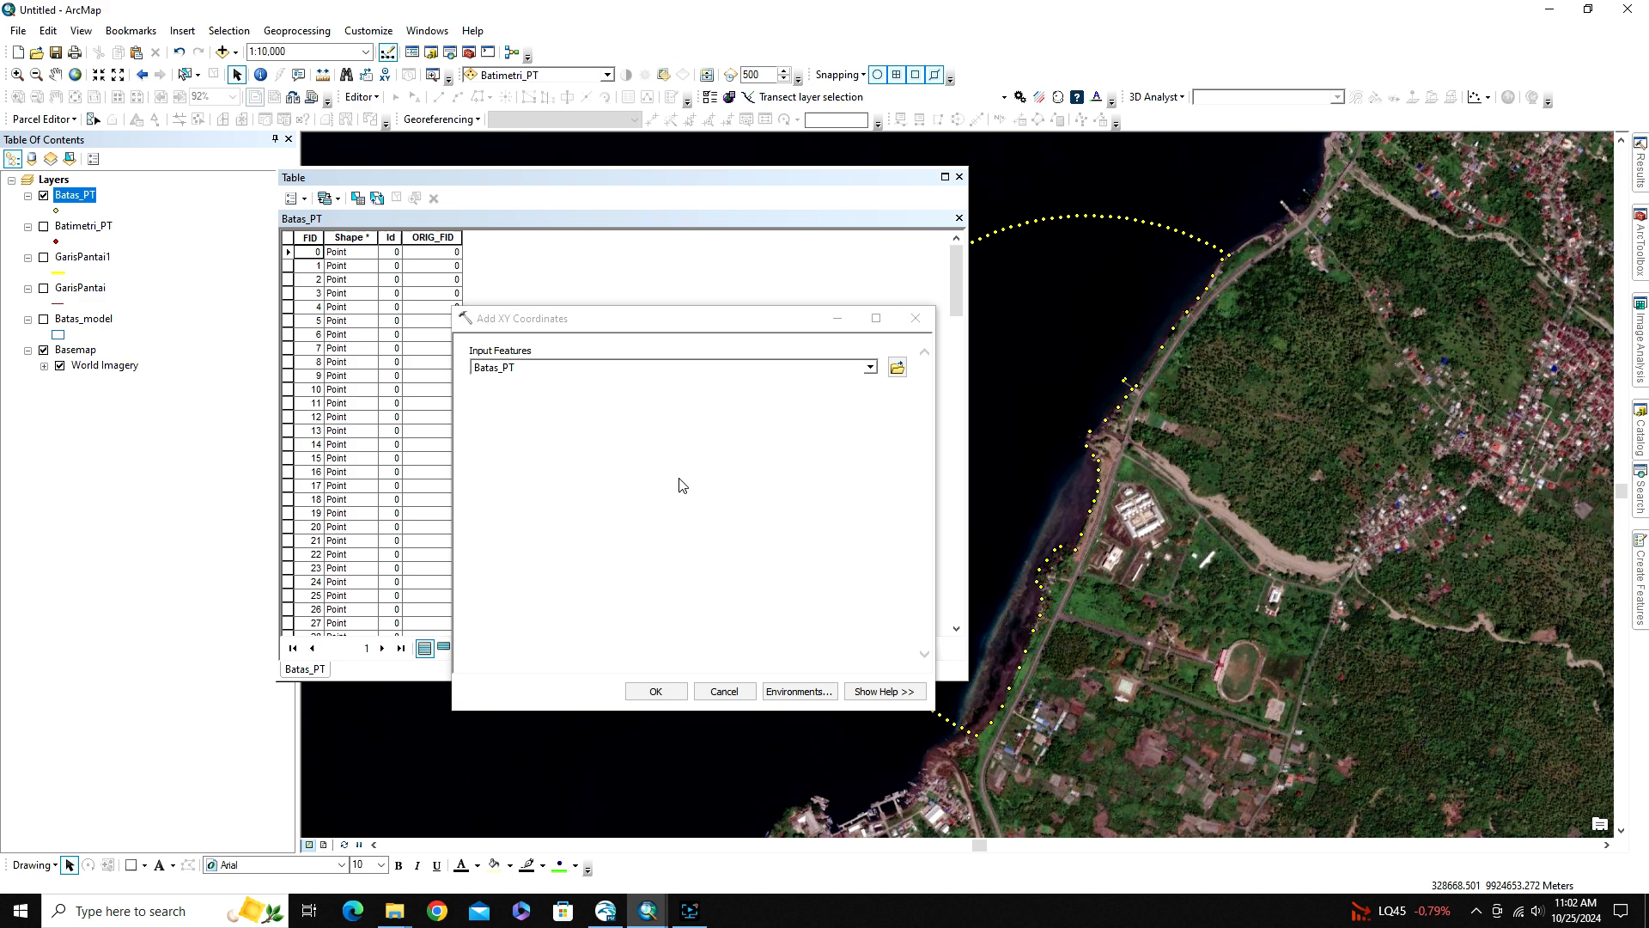
pyautogui.click(655, 692)
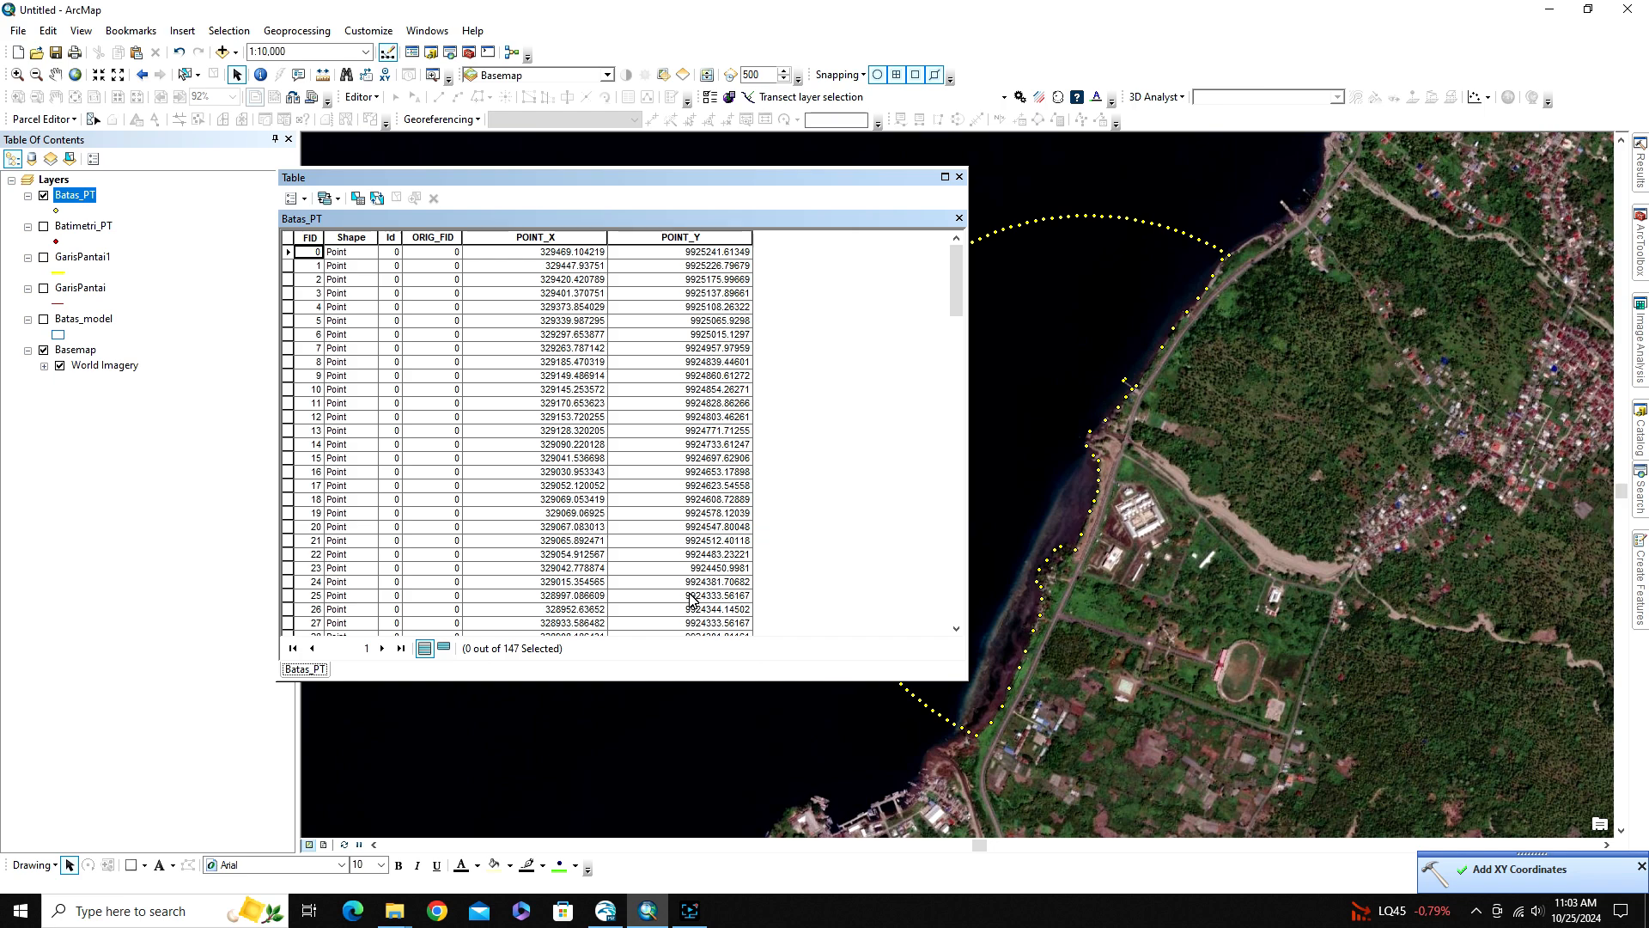
# Check the projected coordinate system in the Batas_PT layer's source properties, and close its attribute table
pyautogui.doubleClick(76, 194)
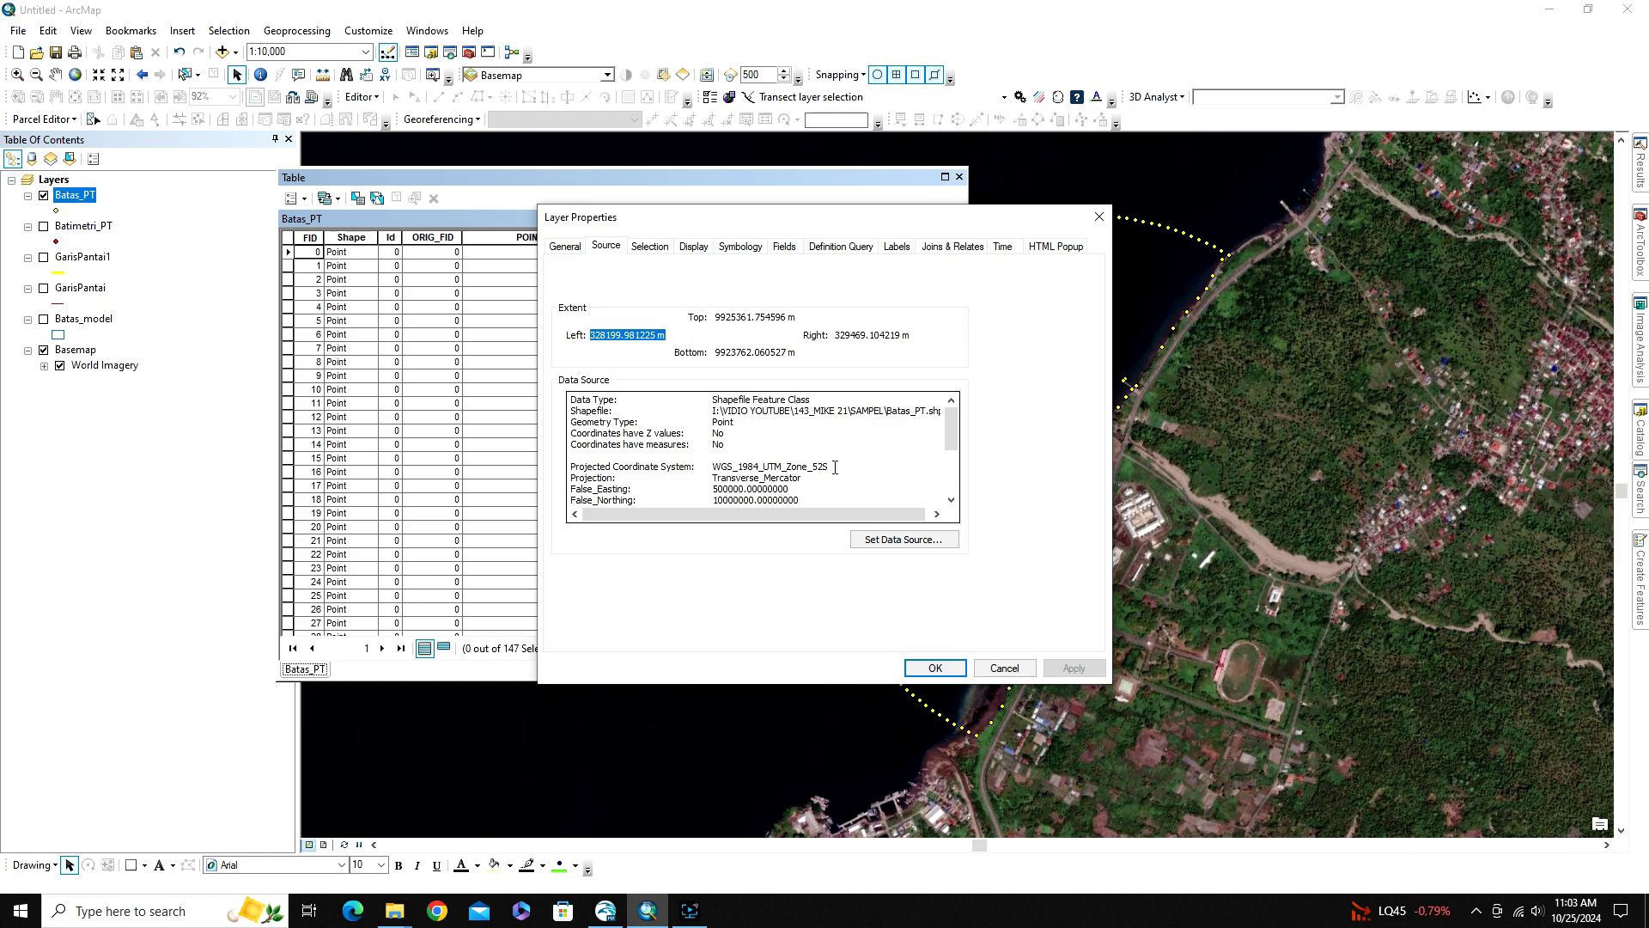
pyautogui.click(934, 668)
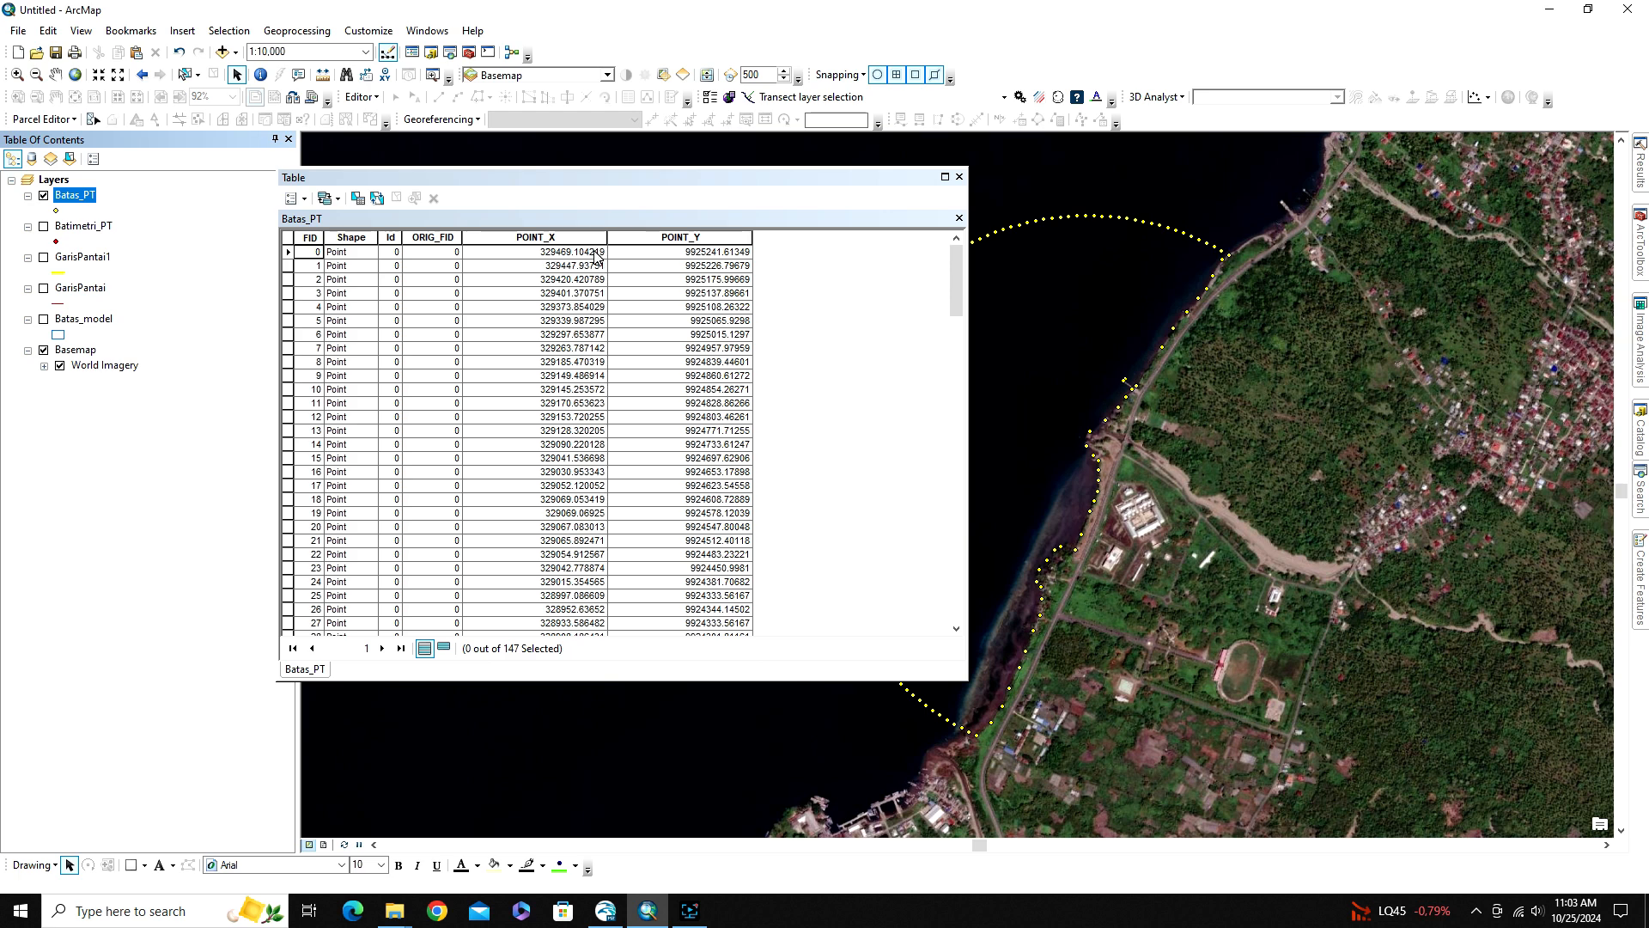
pyautogui.click(960, 177)
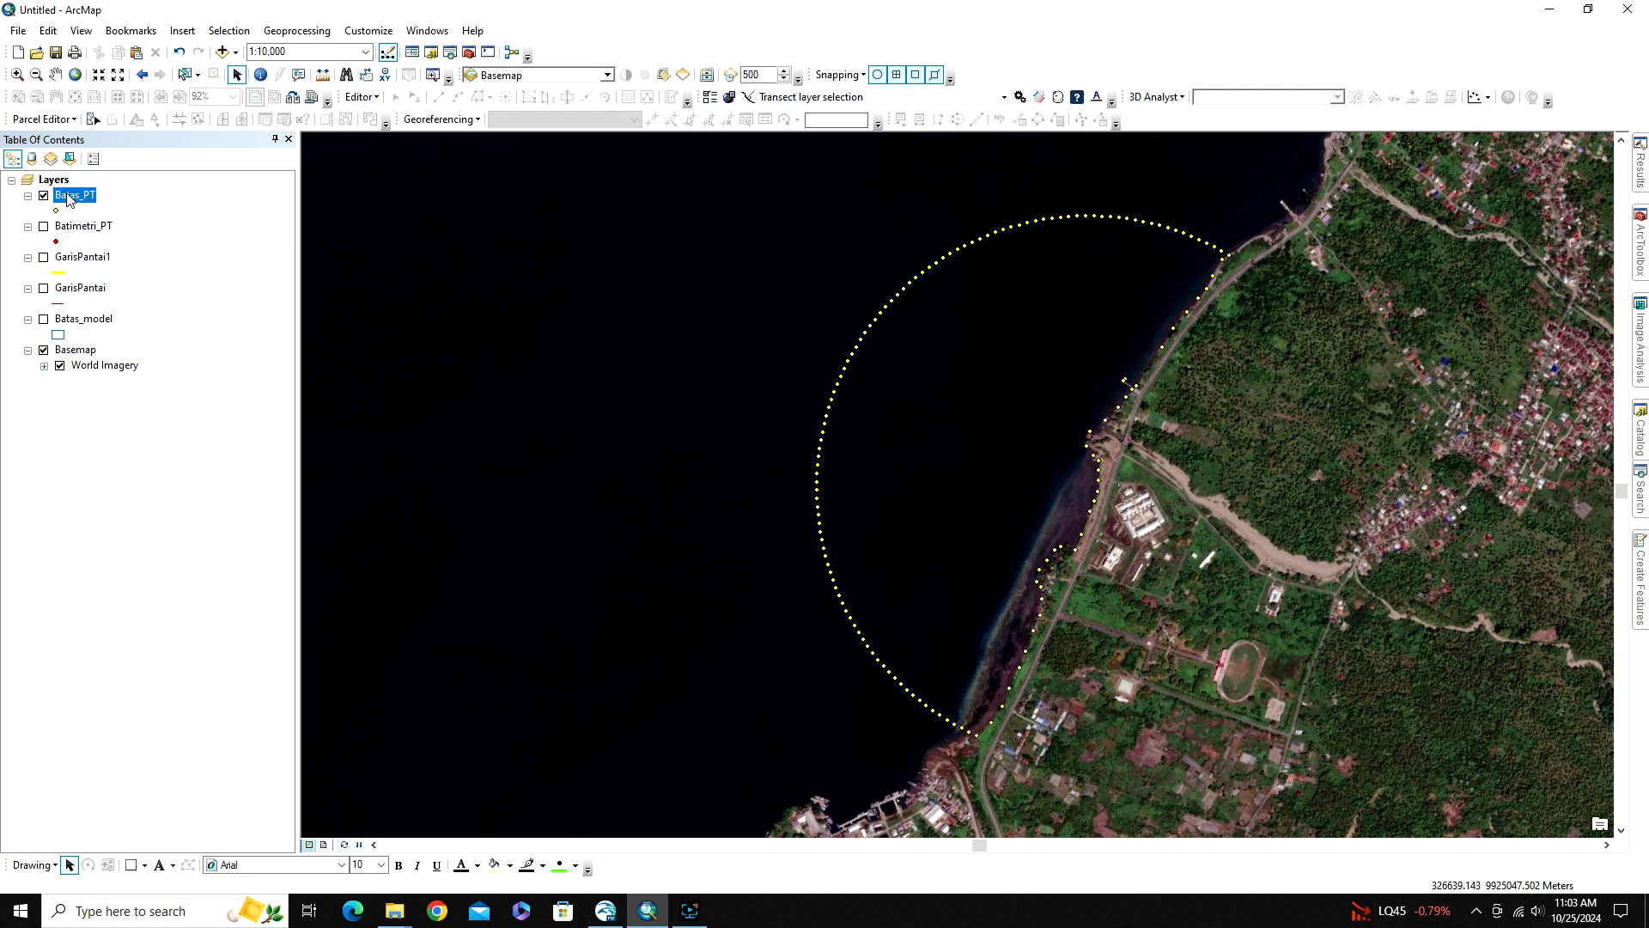
# Show the Batimetri_PT layer and review the coordinate fields in its attribute table
pyautogui.click(43, 227)
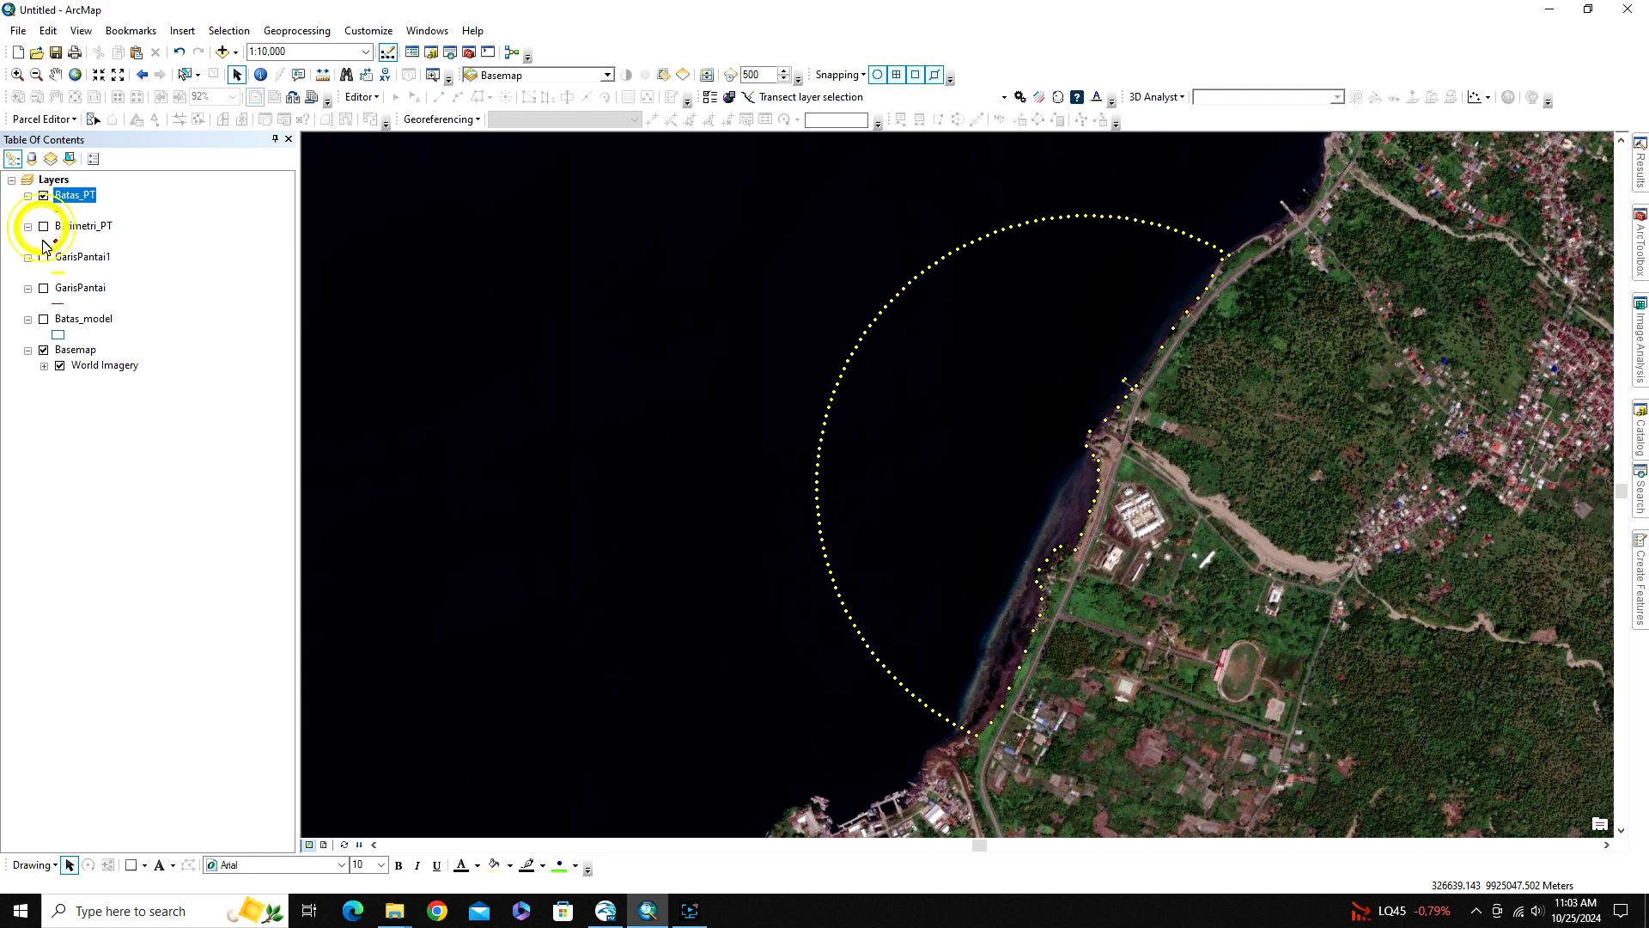
pyautogui.click(77, 225)
pyautogui.rightClick(81, 222)
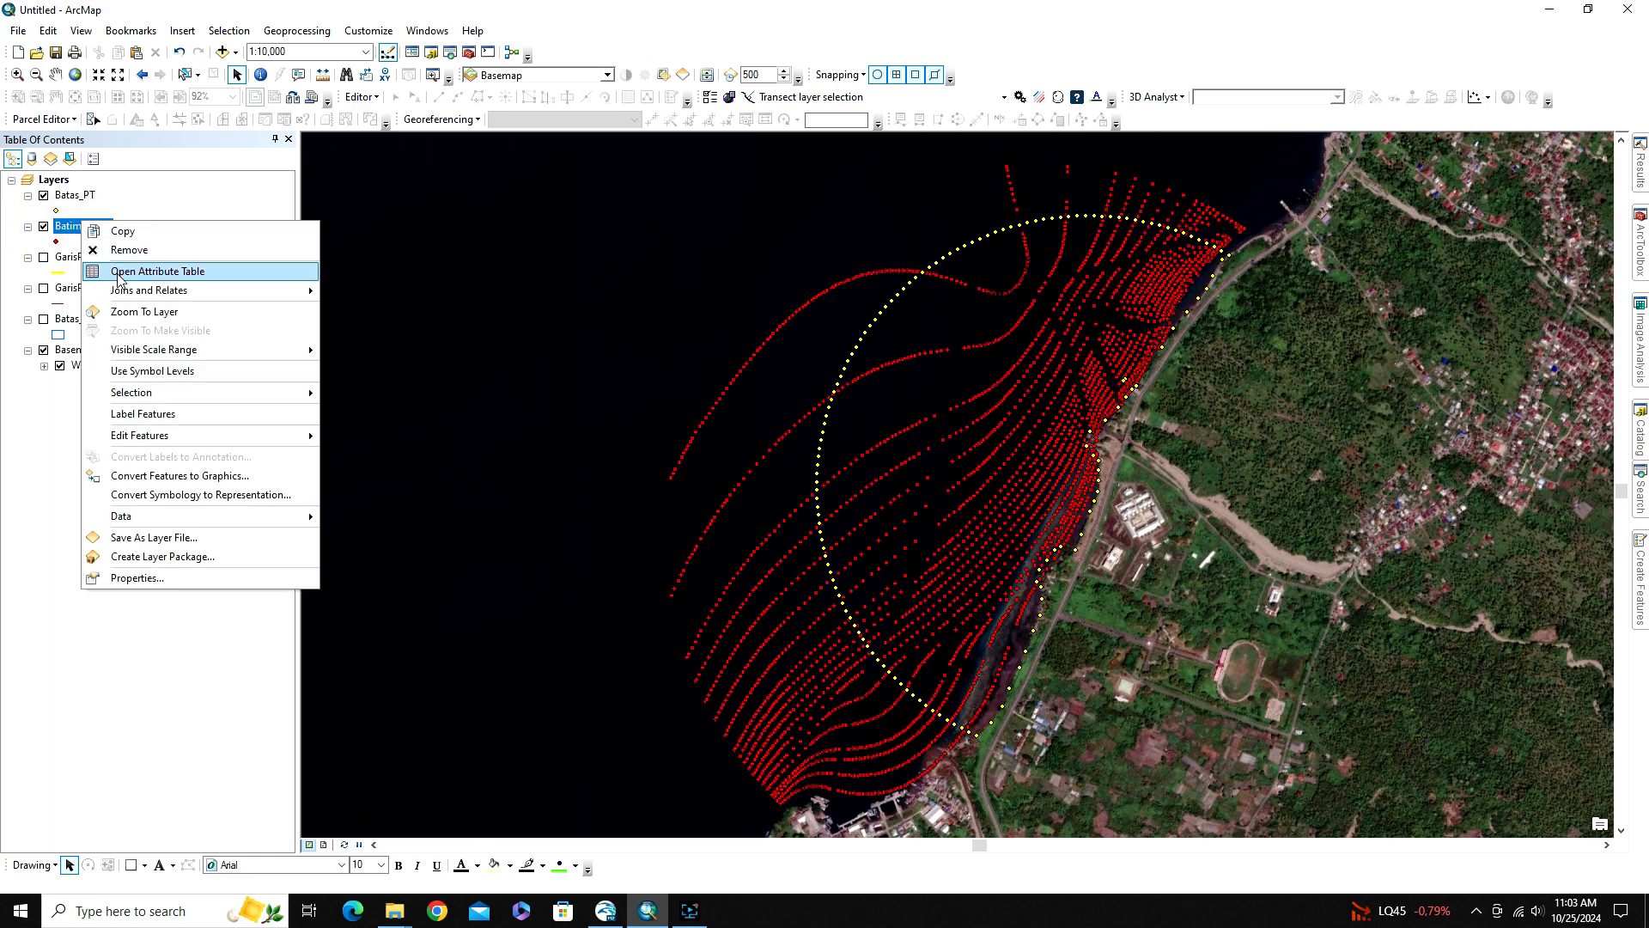
pyautogui.click(120, 272)
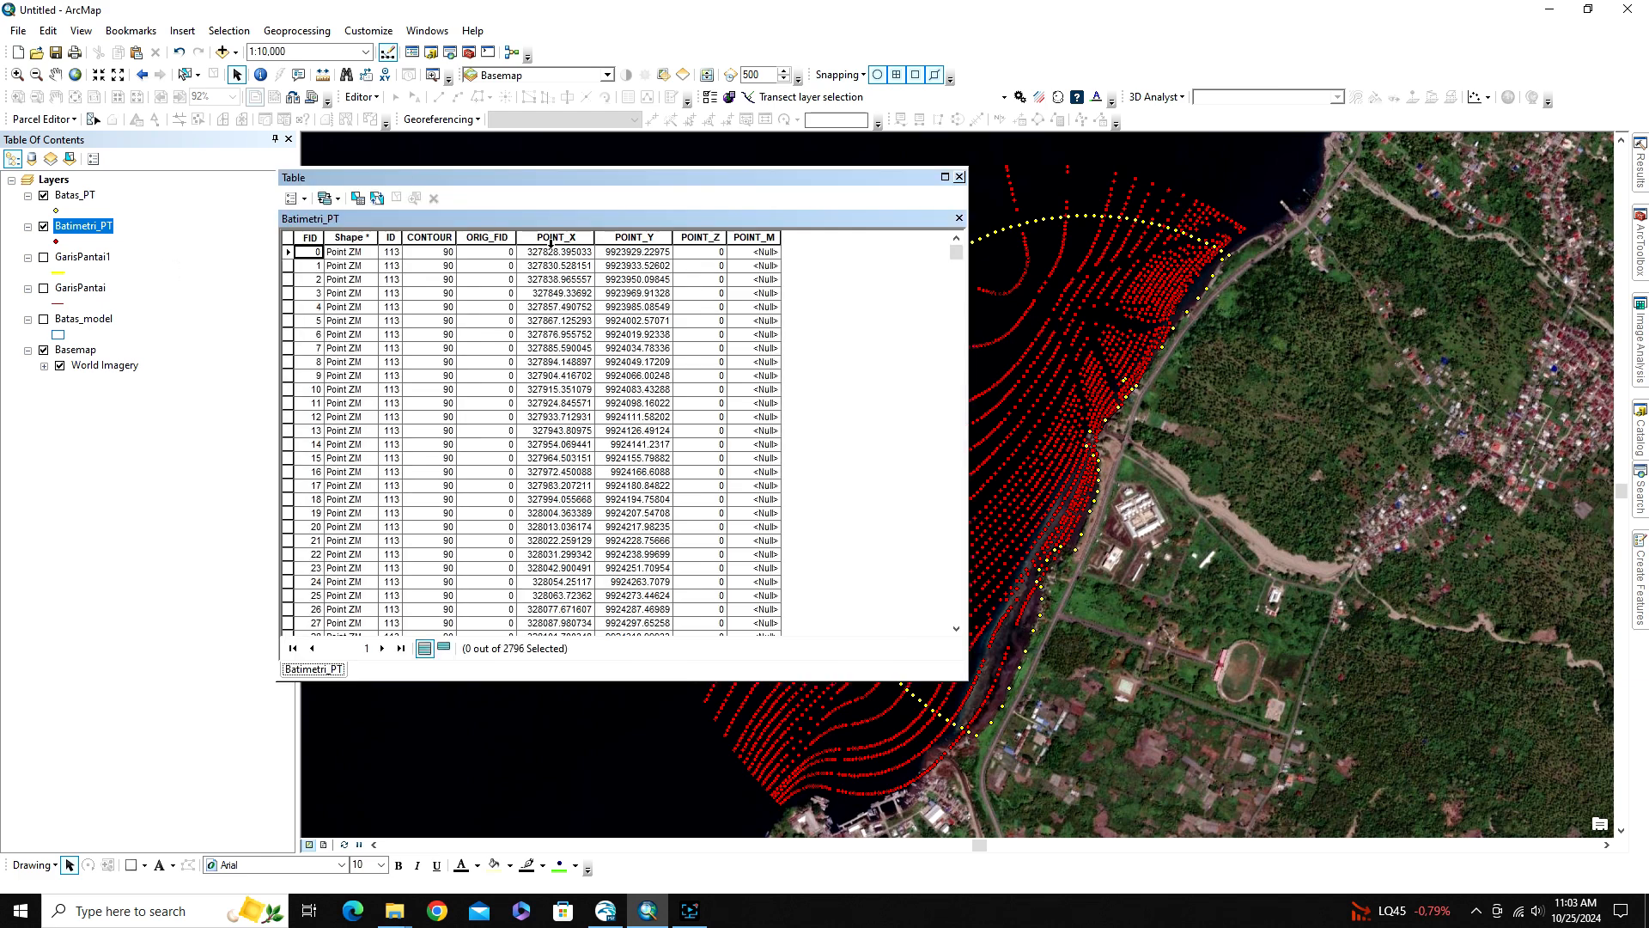
pyautogui.click(959, 177)
pyautogui.rightClick(76, 227)
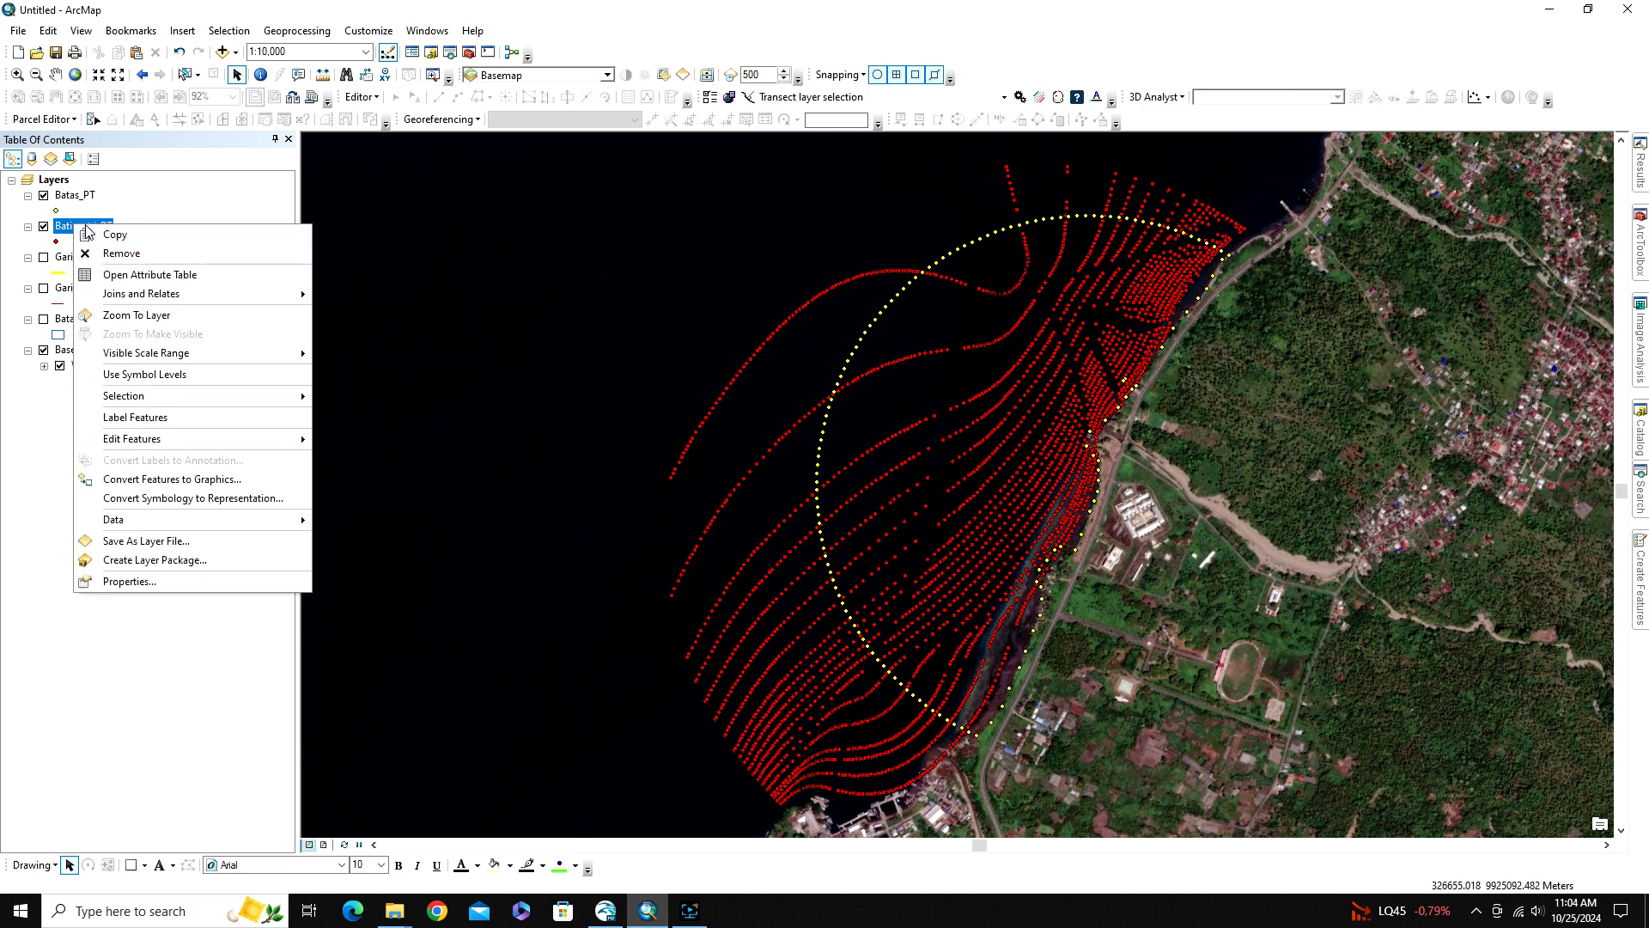
pyautogui.click(43, 396)
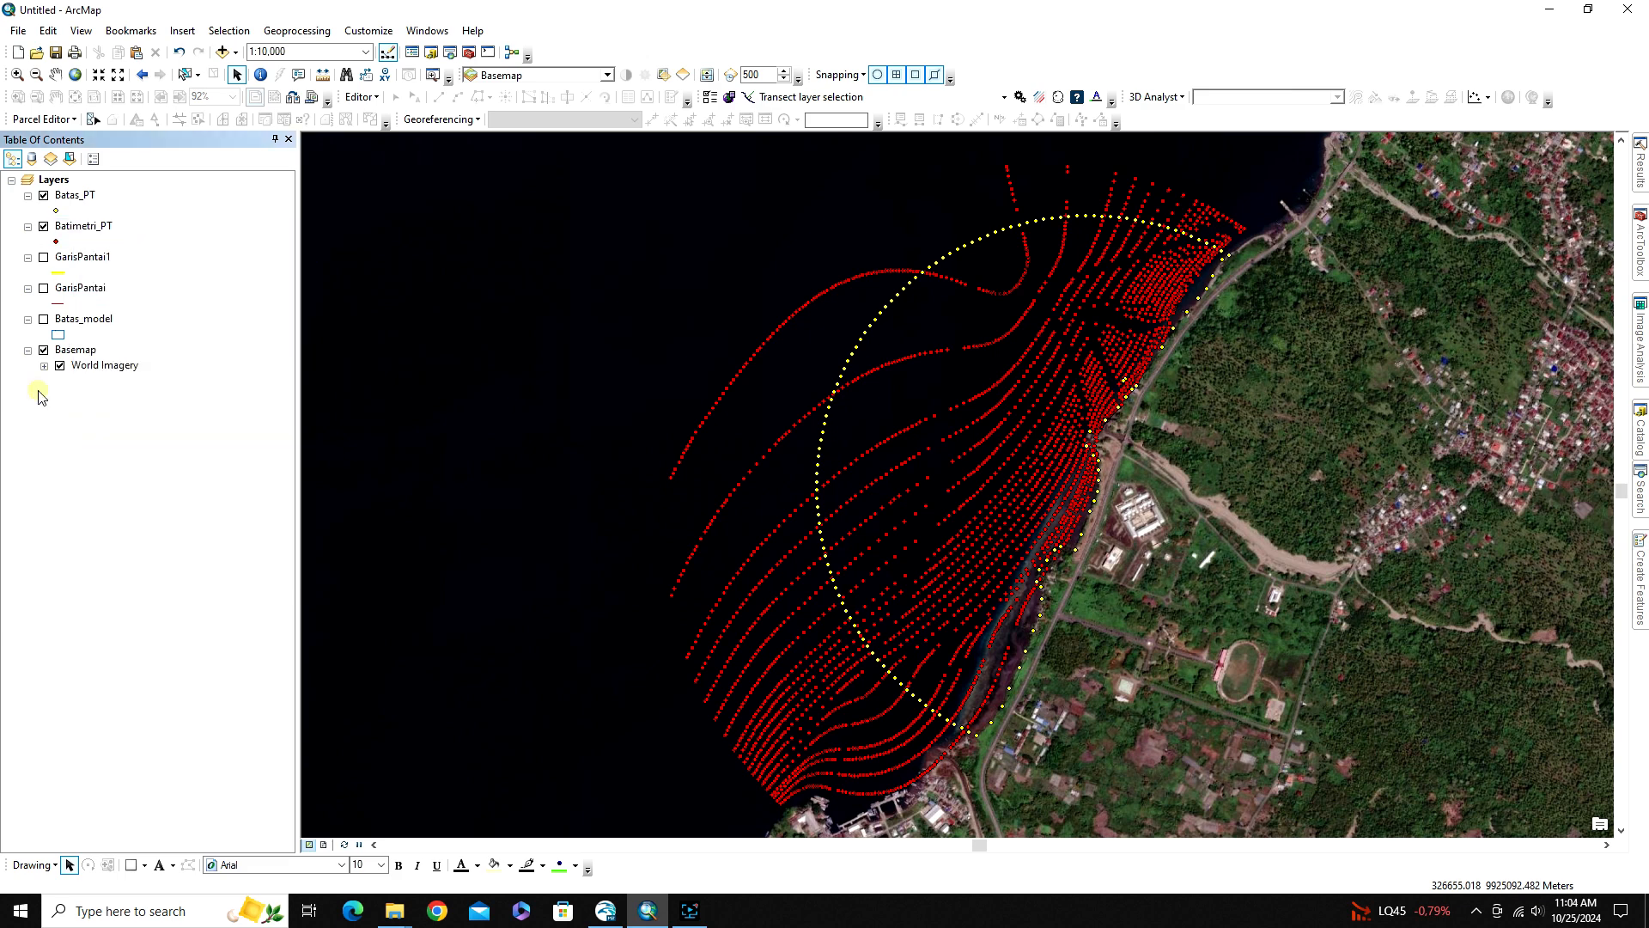
# Start exporting all records of the Batimetri_PT attribute table to the Data Point folder inside 143_MIKE 21
pyautogui.rightClick(77, 228)
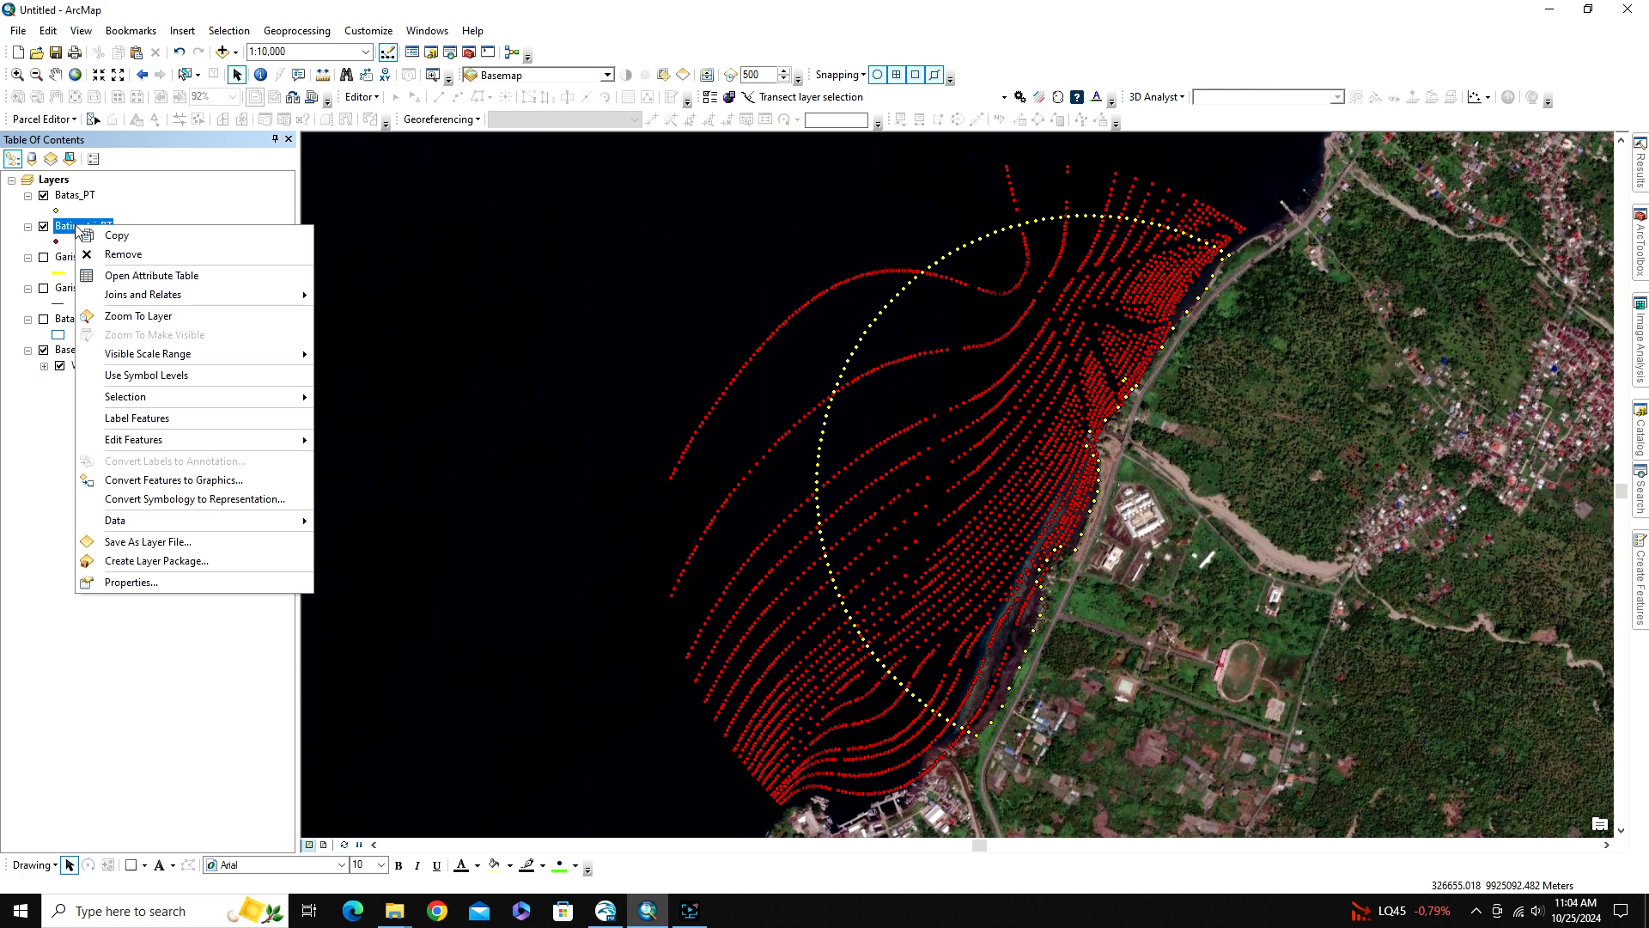
pyautogui.click(110, 276)
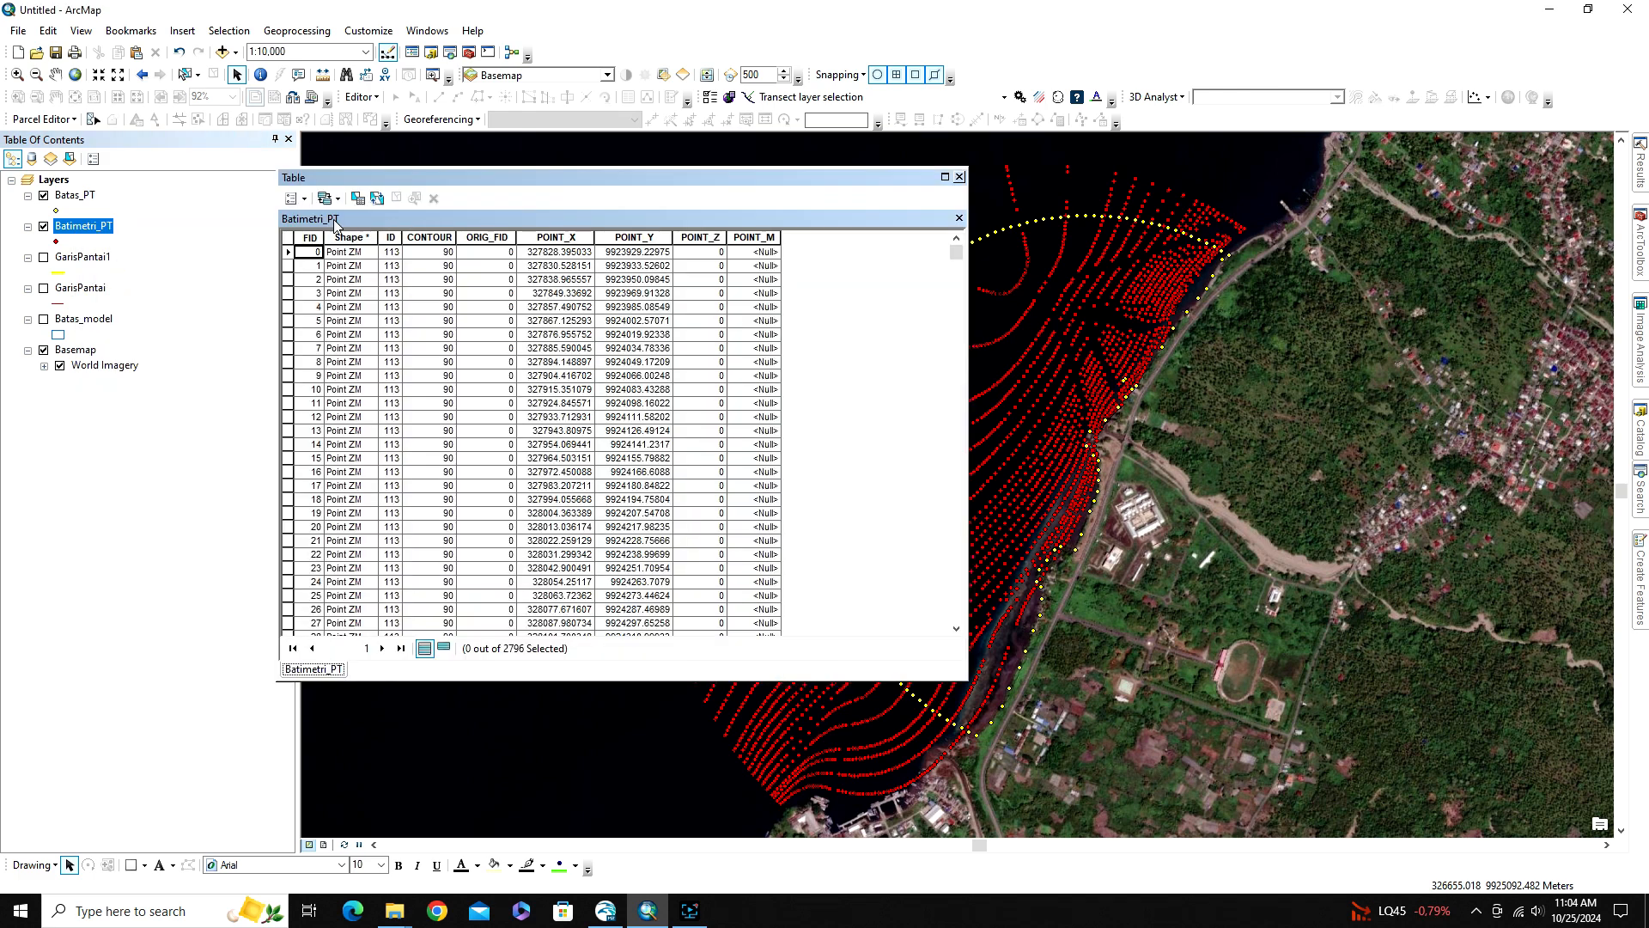
pyautogui.click(293, 198)
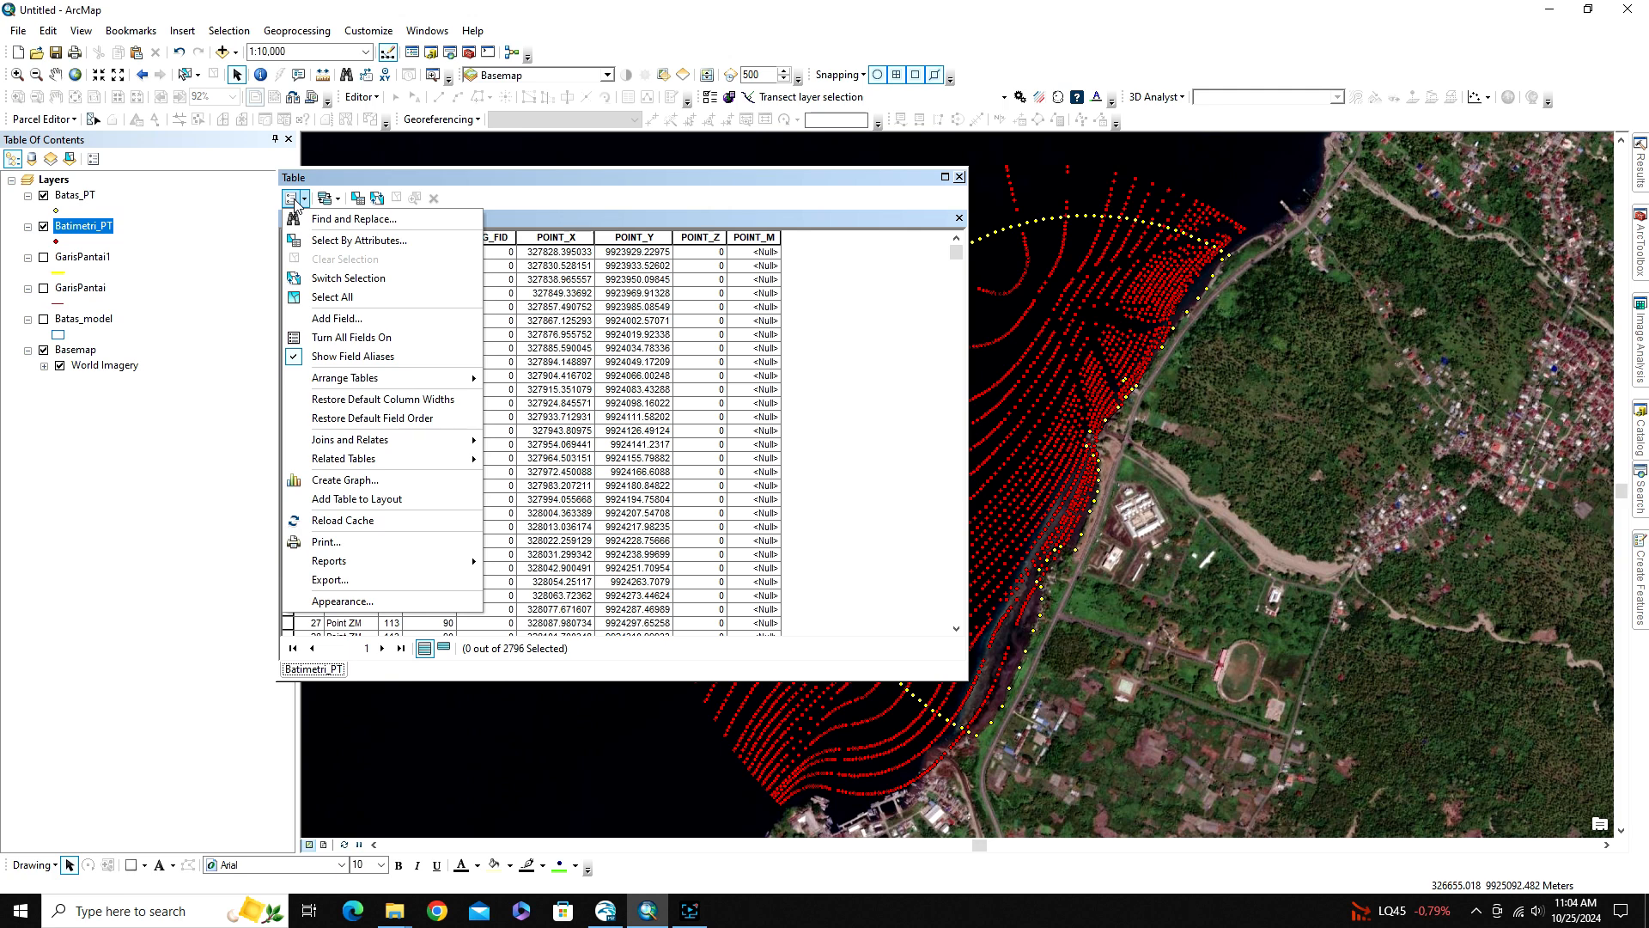
pyautogui.click(330, 580)
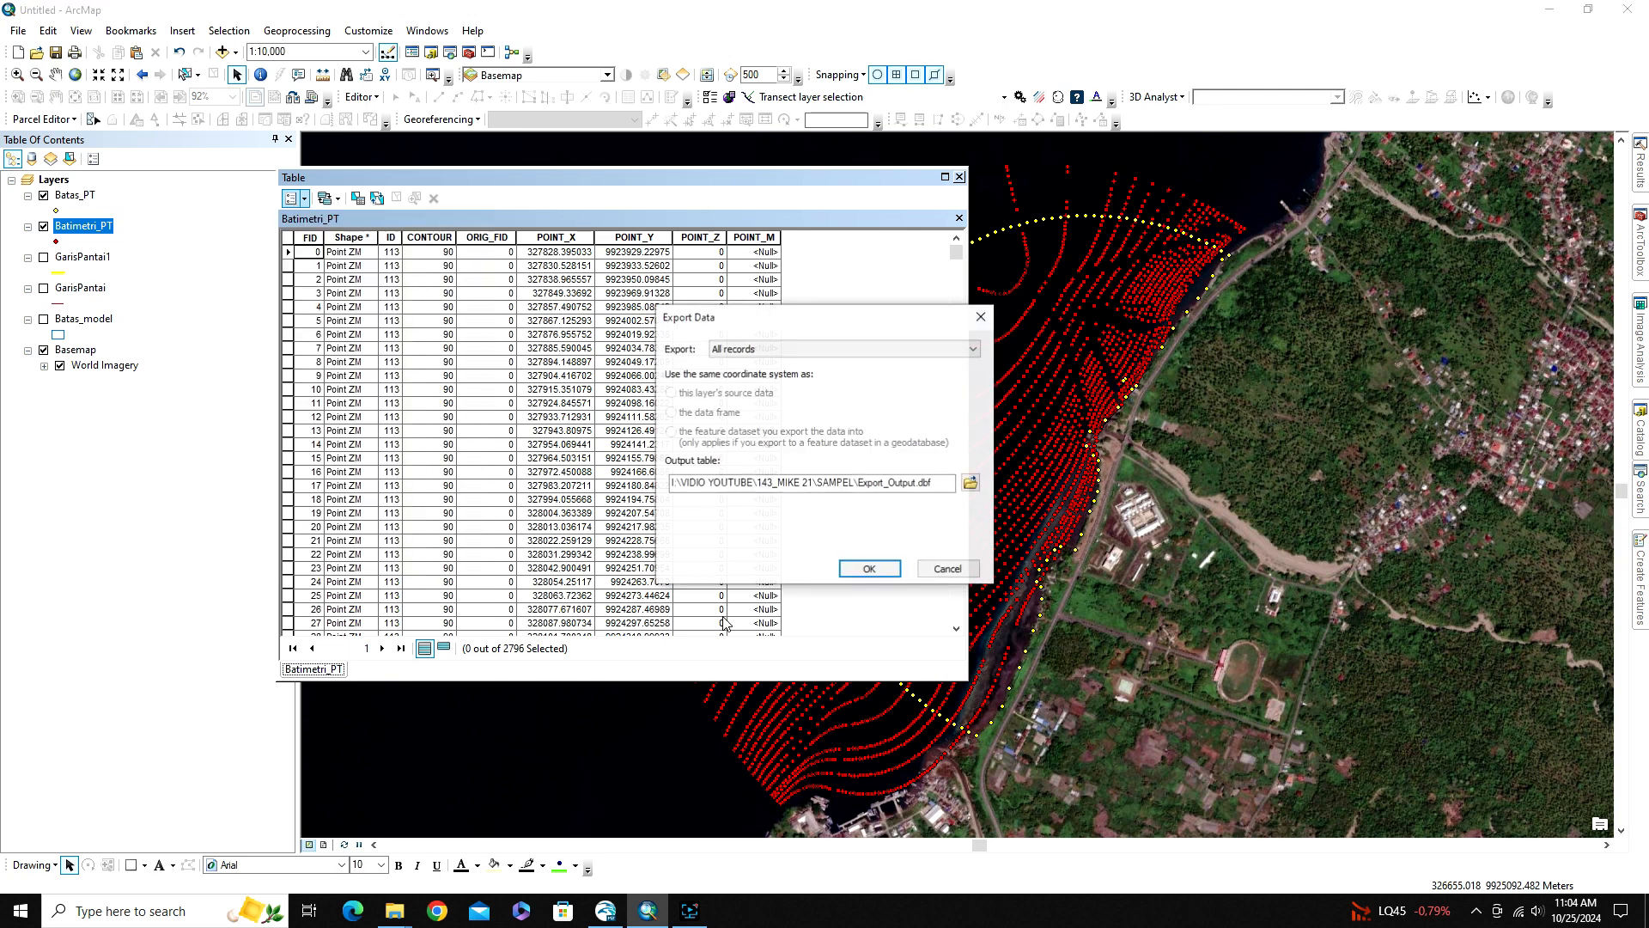
pyautogui.click(971, 481)
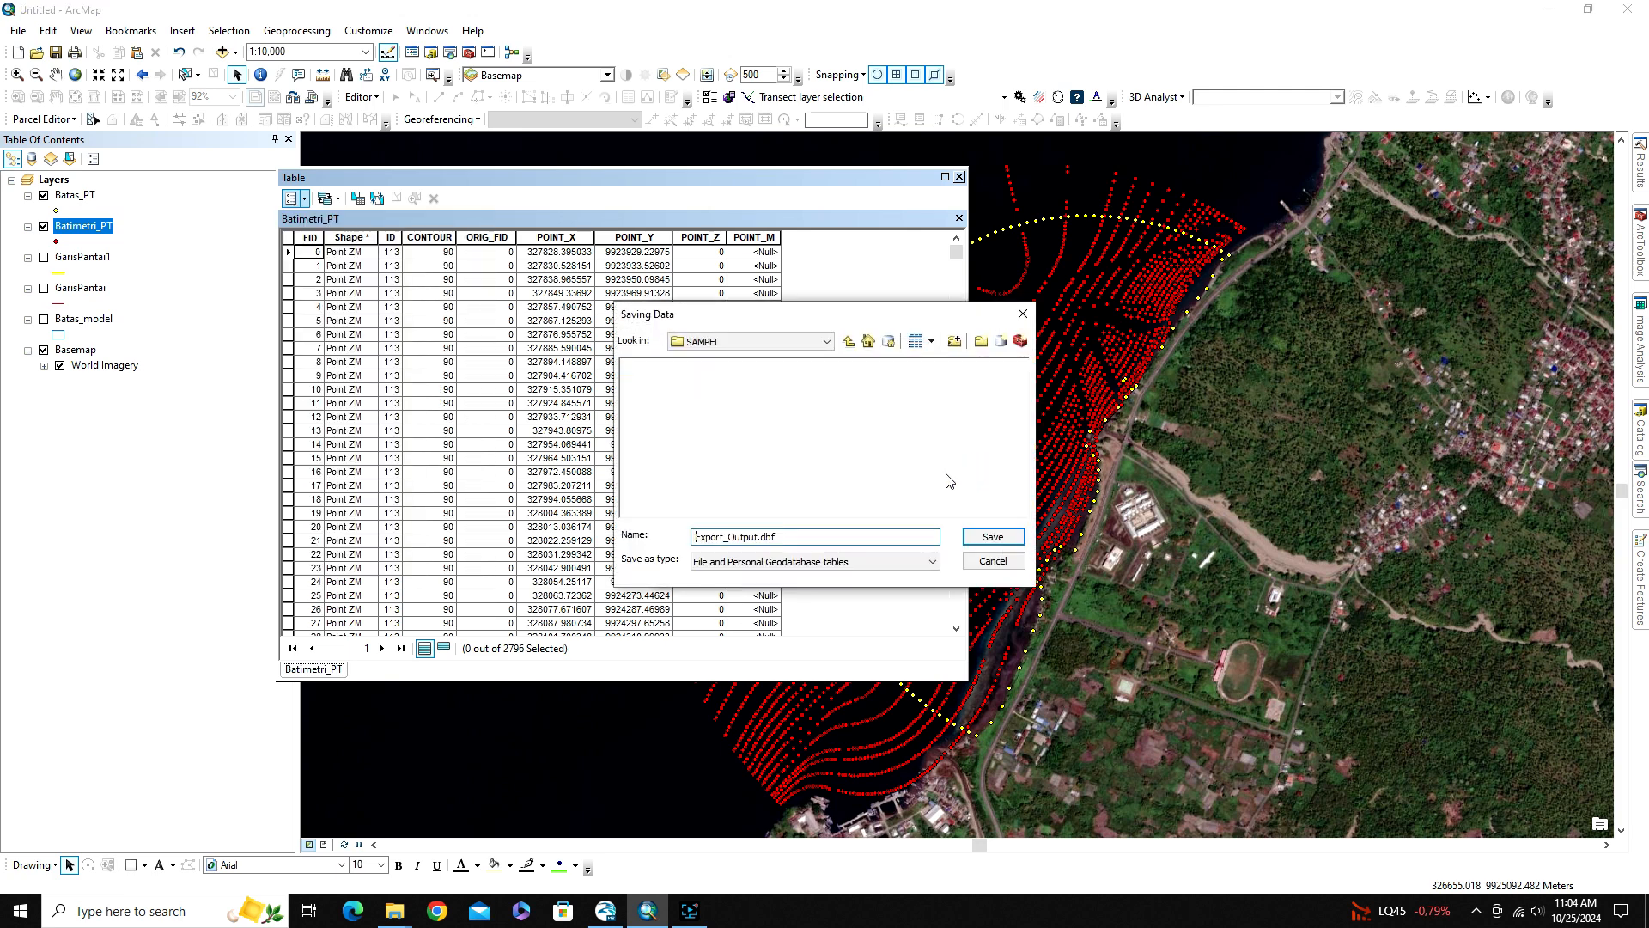
pyautogui.click(849, 341)
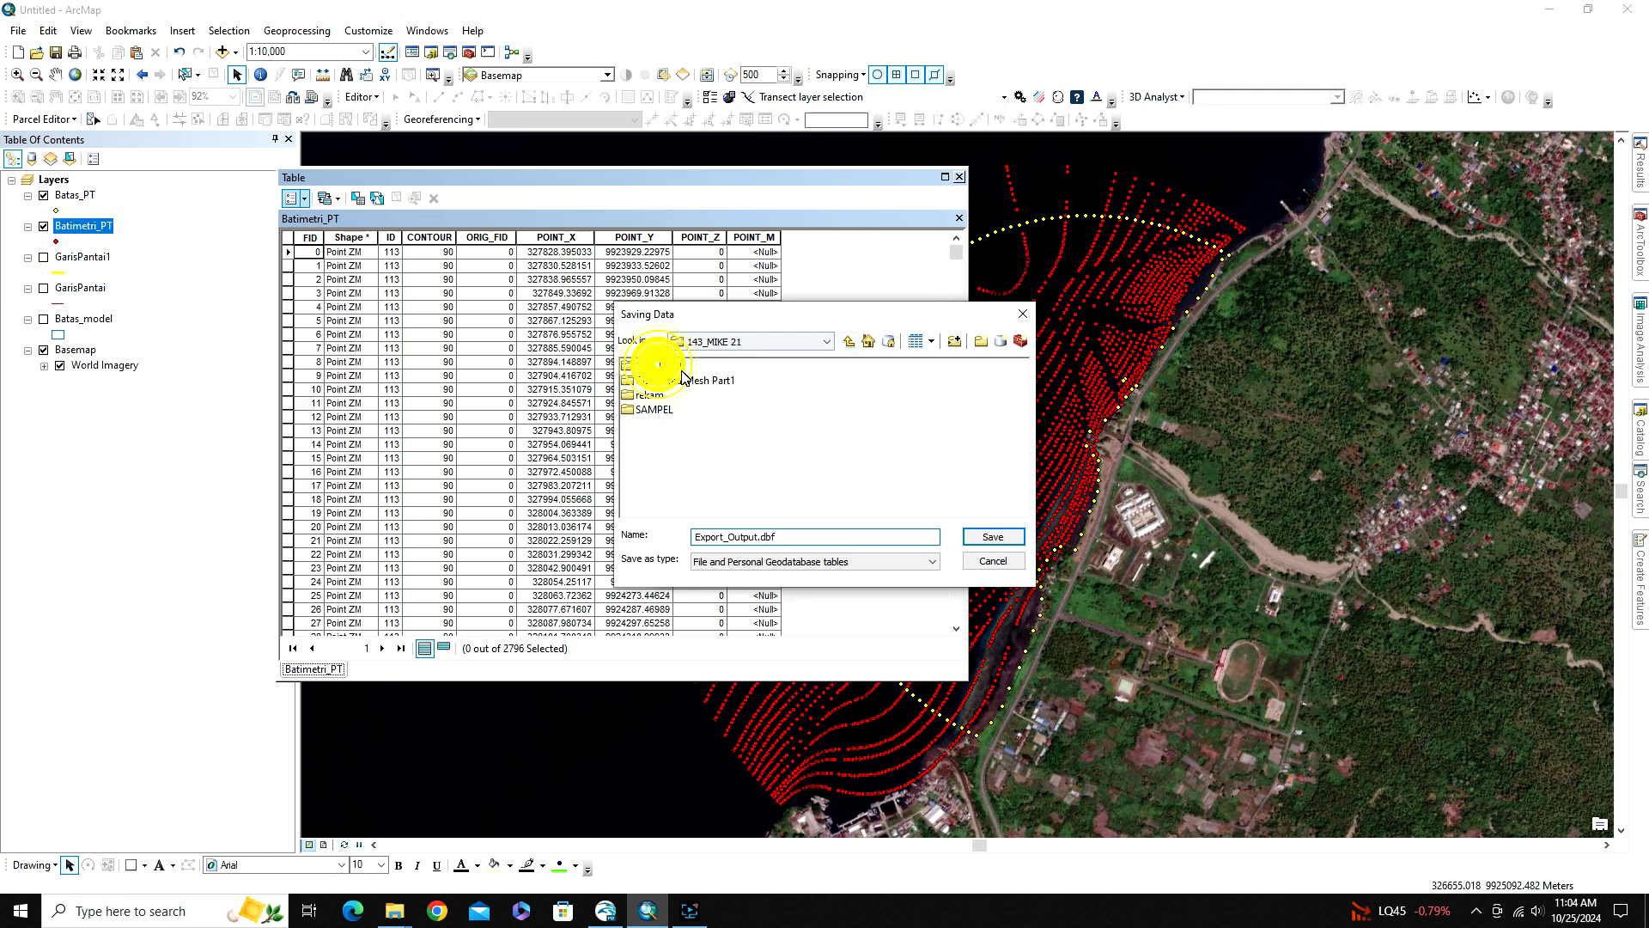
pyautogui.doubleClick(657, 365)
# Name the exported table Batimetri and save it as a text file (.txt)
pyautogui.click(754, 536)
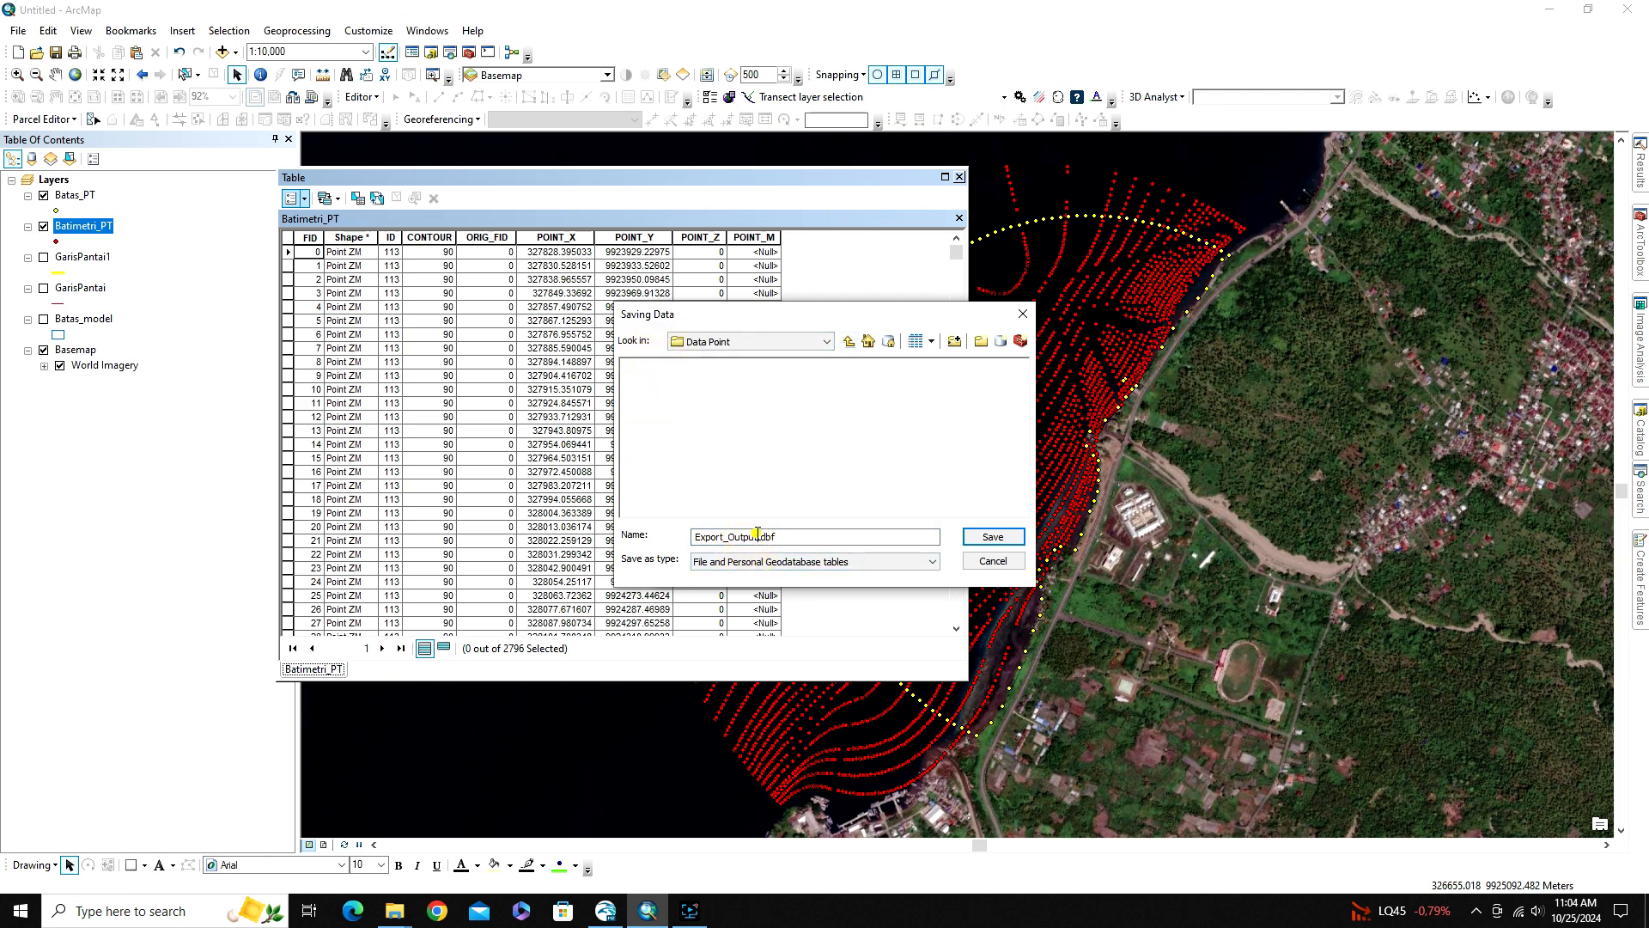
pyautogui.doubleClick(754, 536)
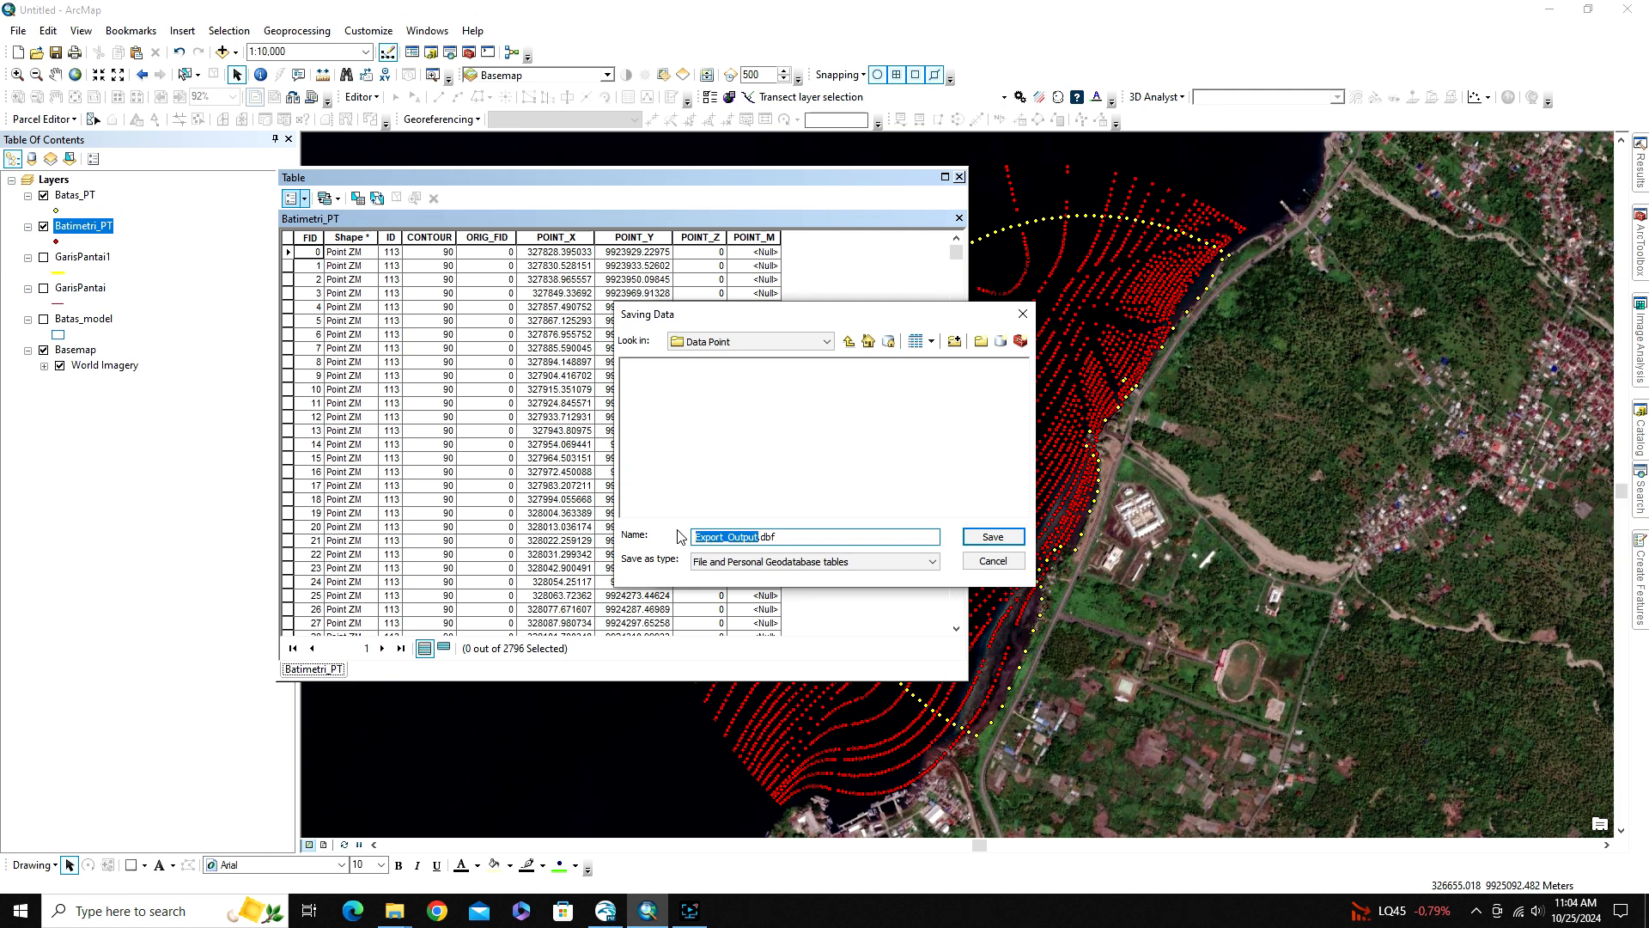
pyautogui.write('Batimetri')
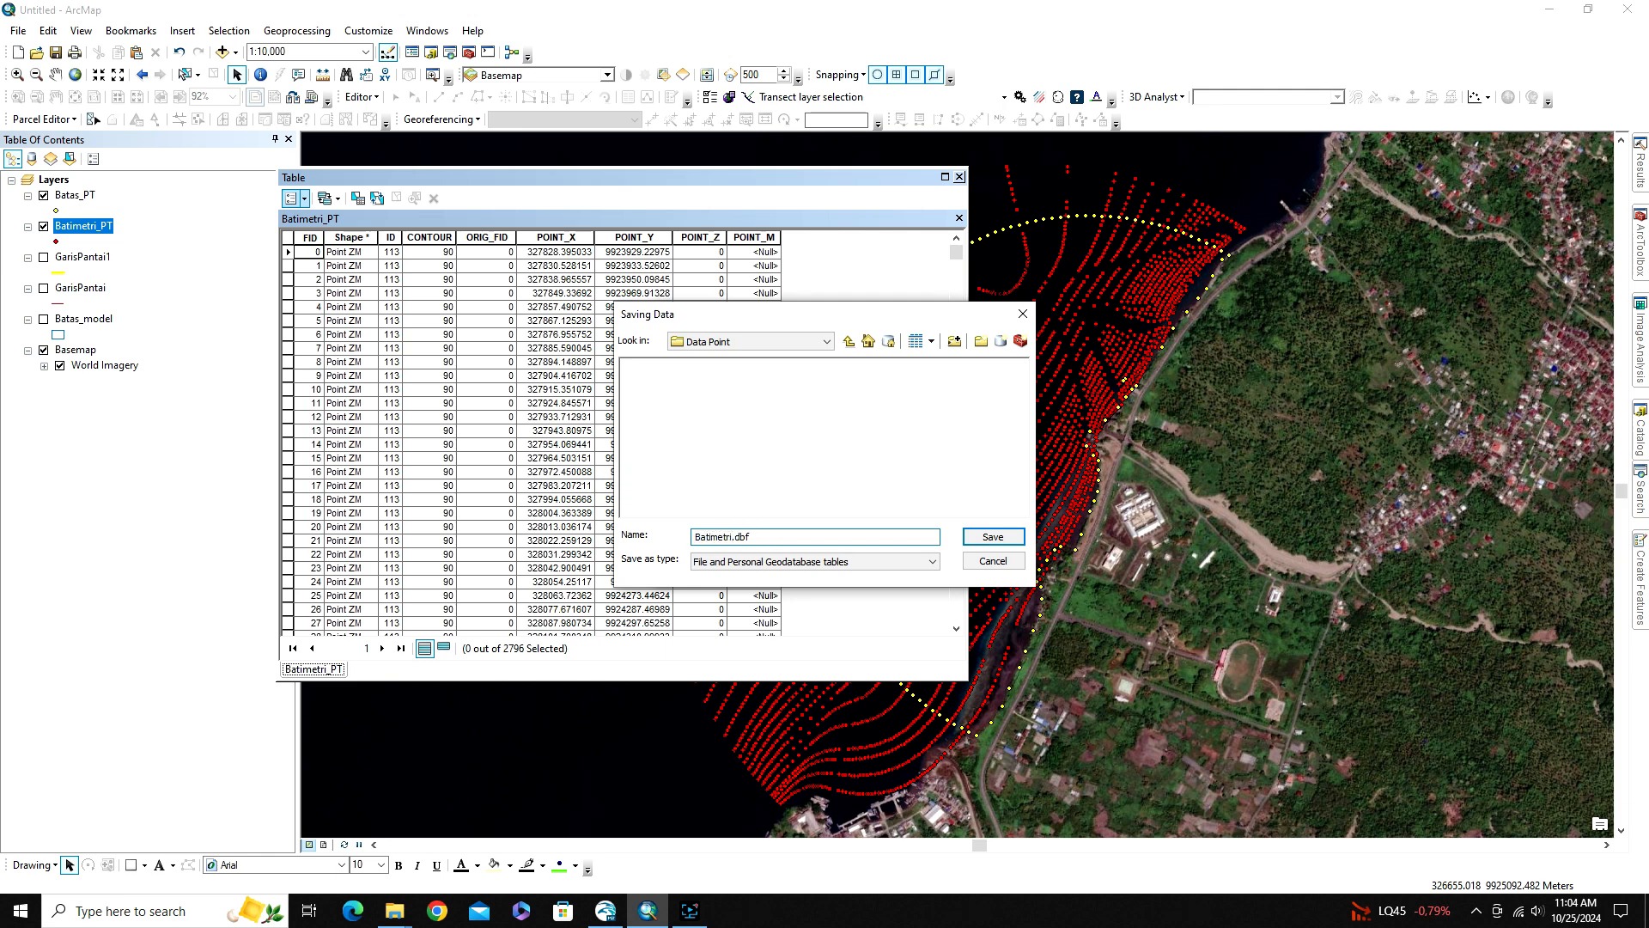
pyautogui.click(767, 557)
pyautogui.click(726, 611)
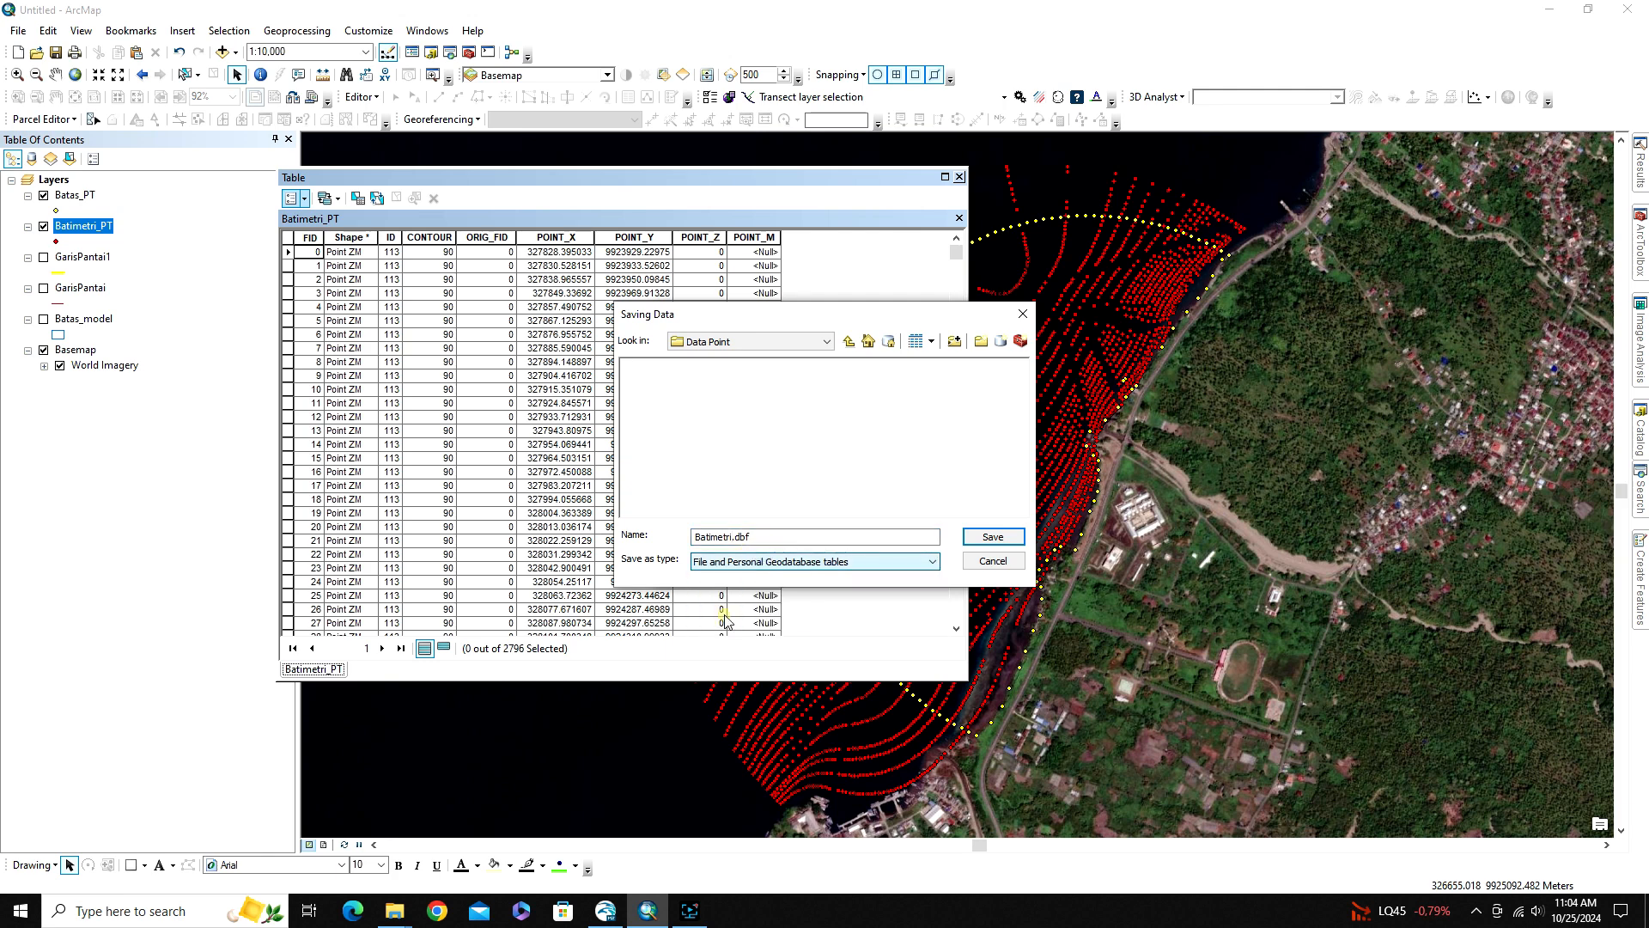
pyautogui.click(993, 537)
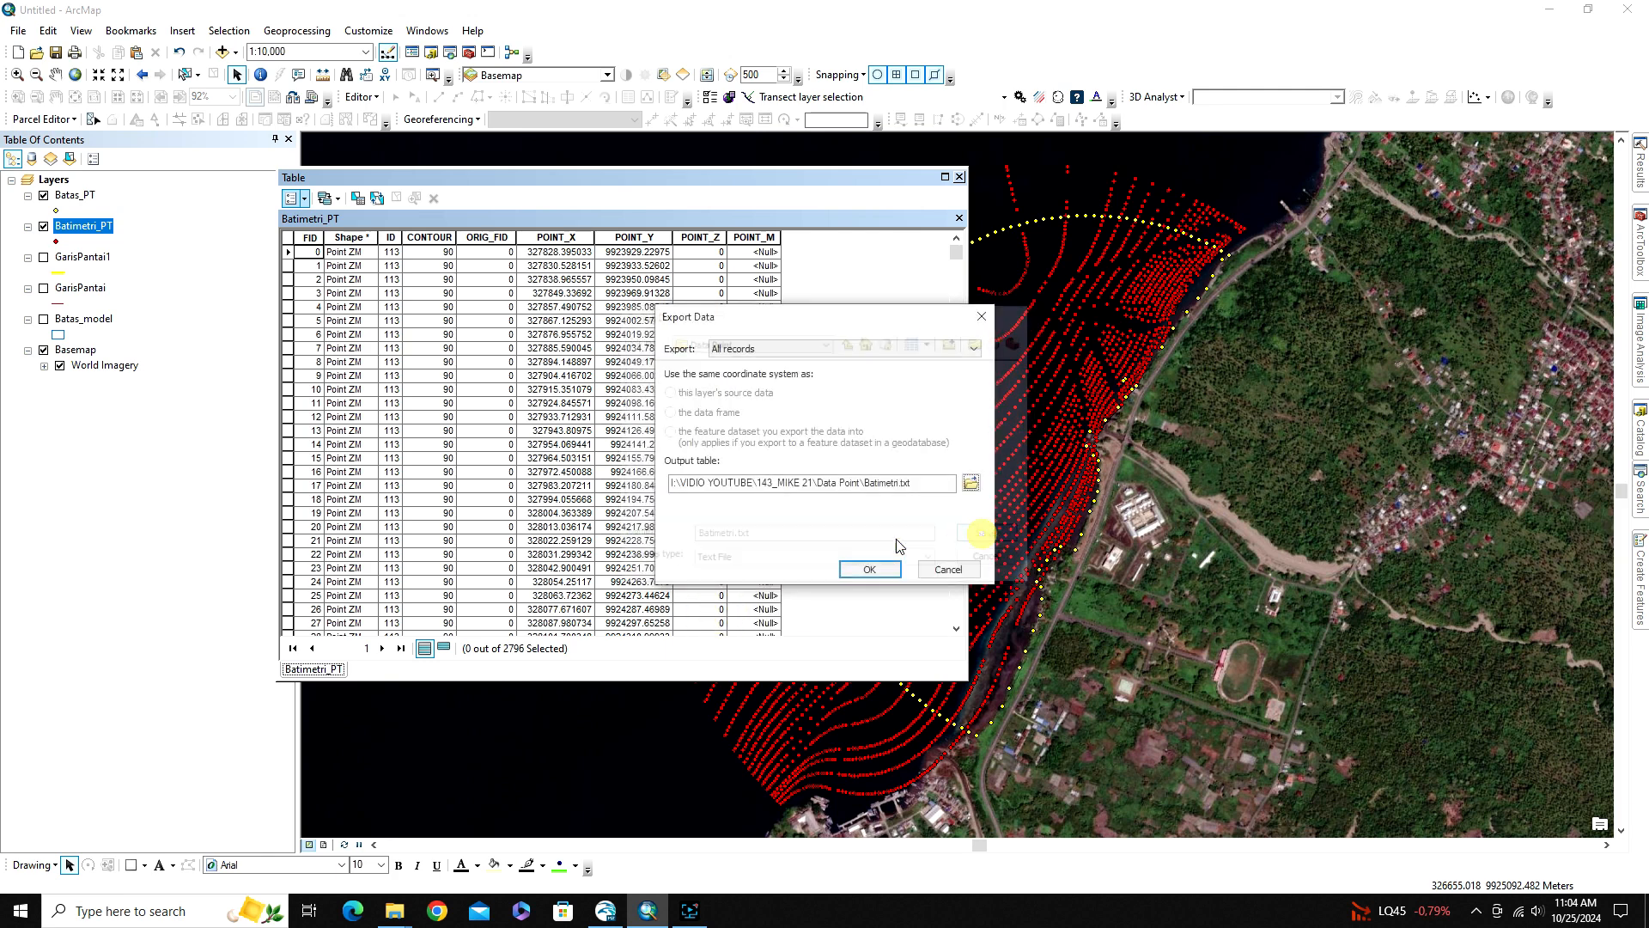
# Run the Batimetri.txt export without adding the new table to the map, and close the attribute table
pyautogui.click(863, 570)
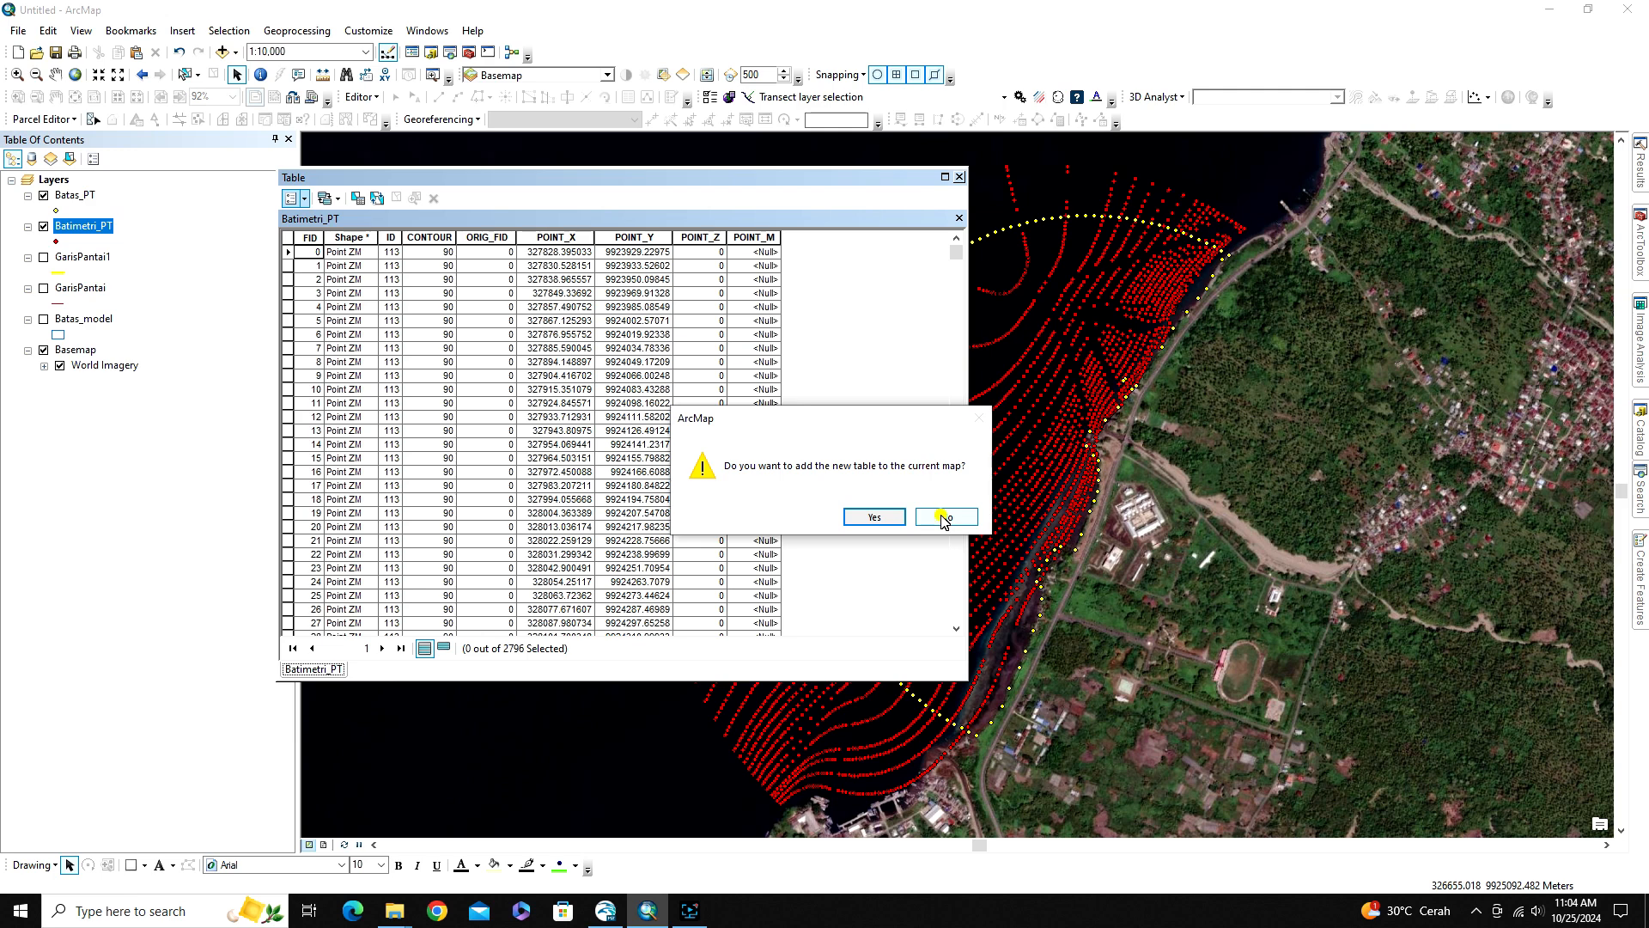
pyautogui.click(944, 517)
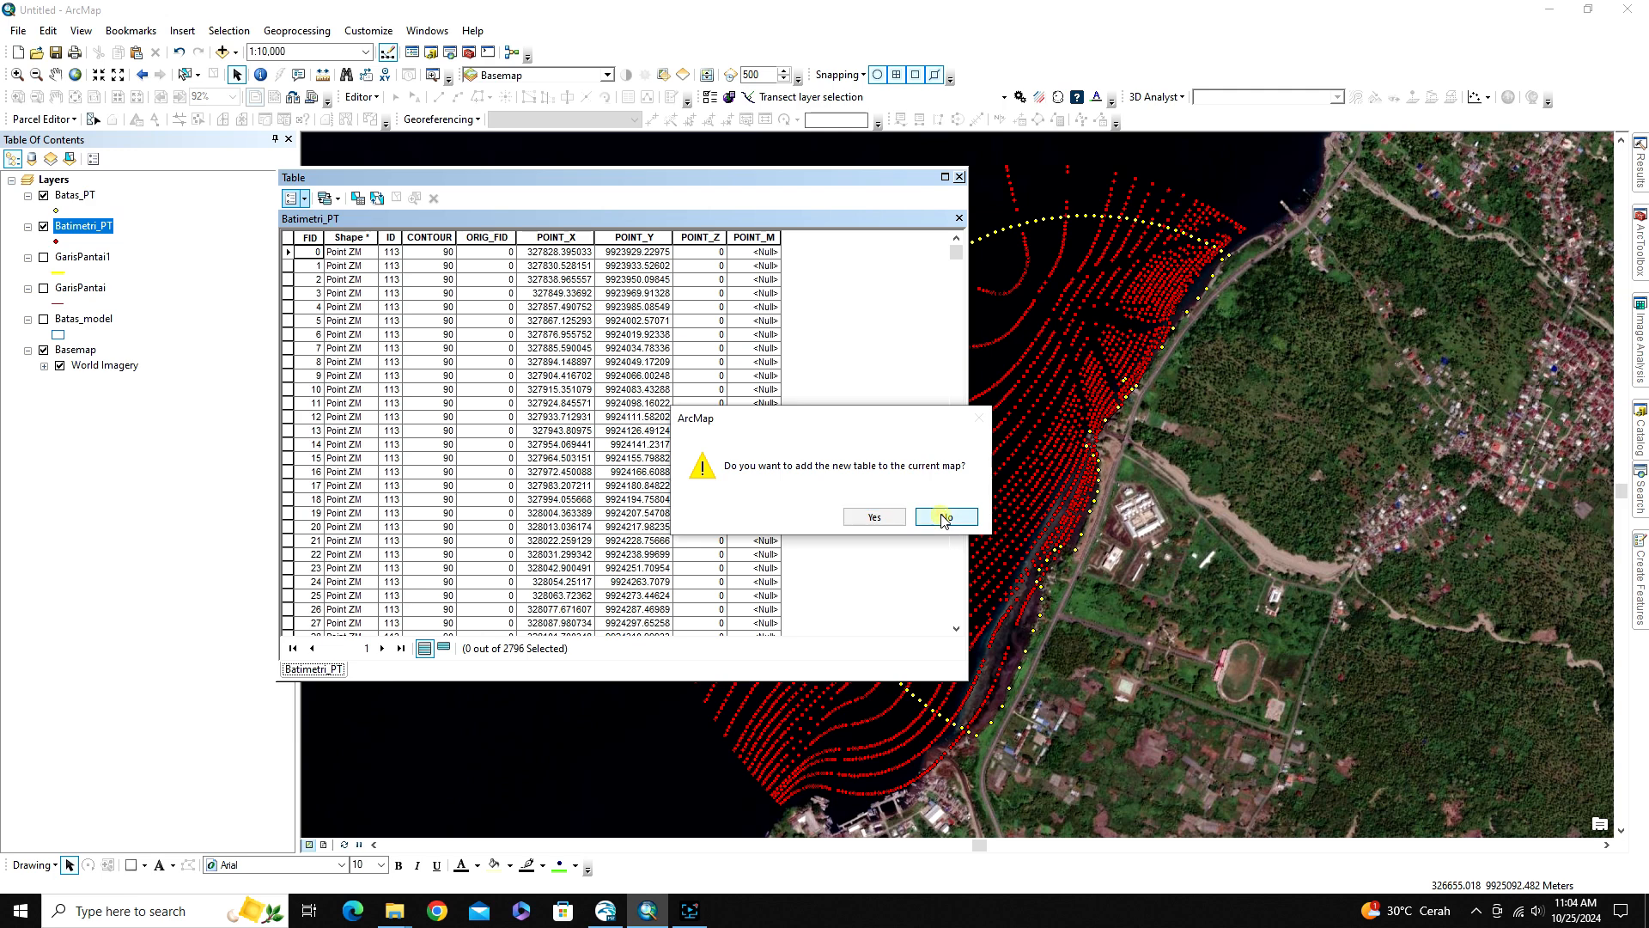
pyautogui.click(959, 176)
# Open the Batas_PT attribute table and start exporting all its records, browsing for the output location in the Data Point folder
pyautogui.click(74, 197)
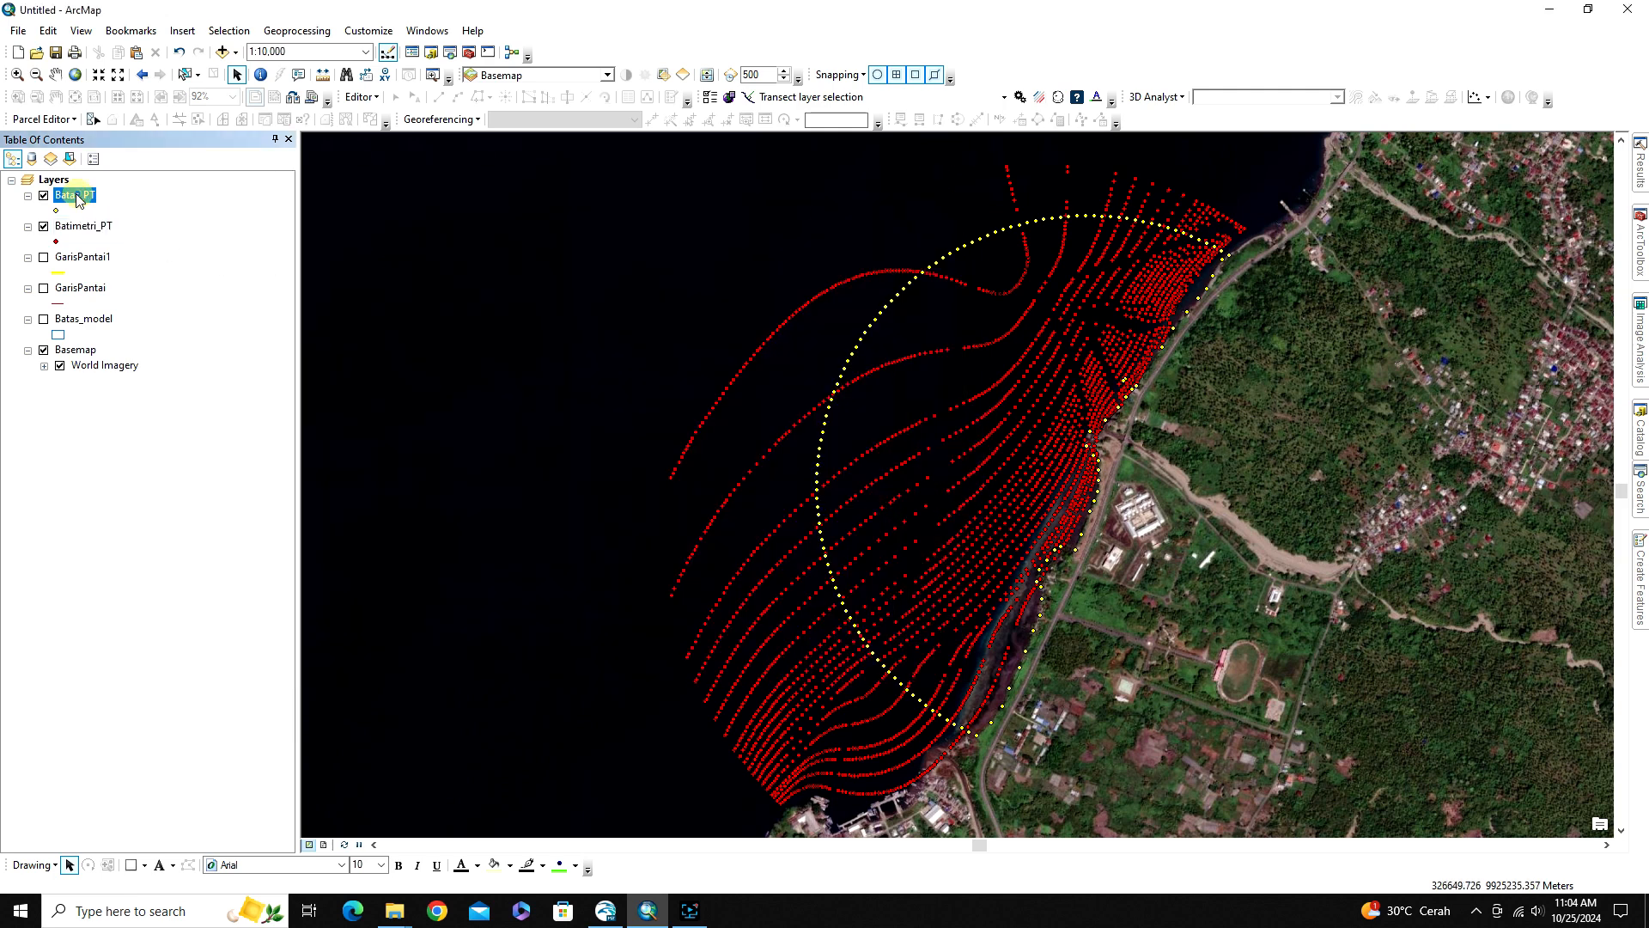
pyautogui.hotkey('ctrl', 't')
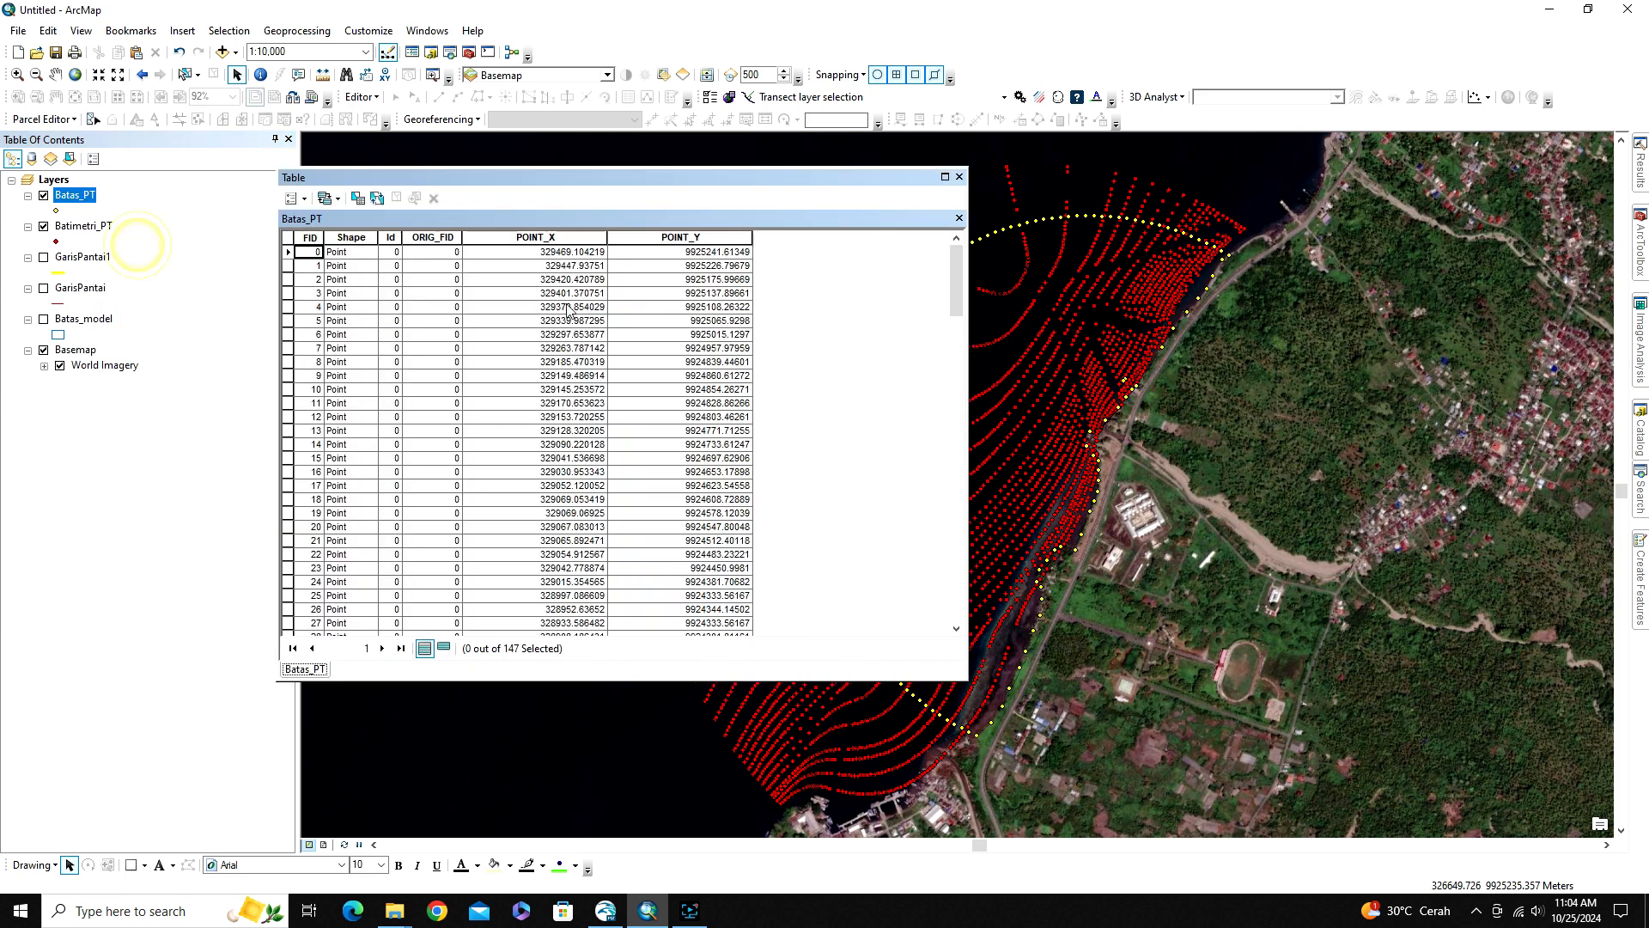
pyautogui.click(292, 198)
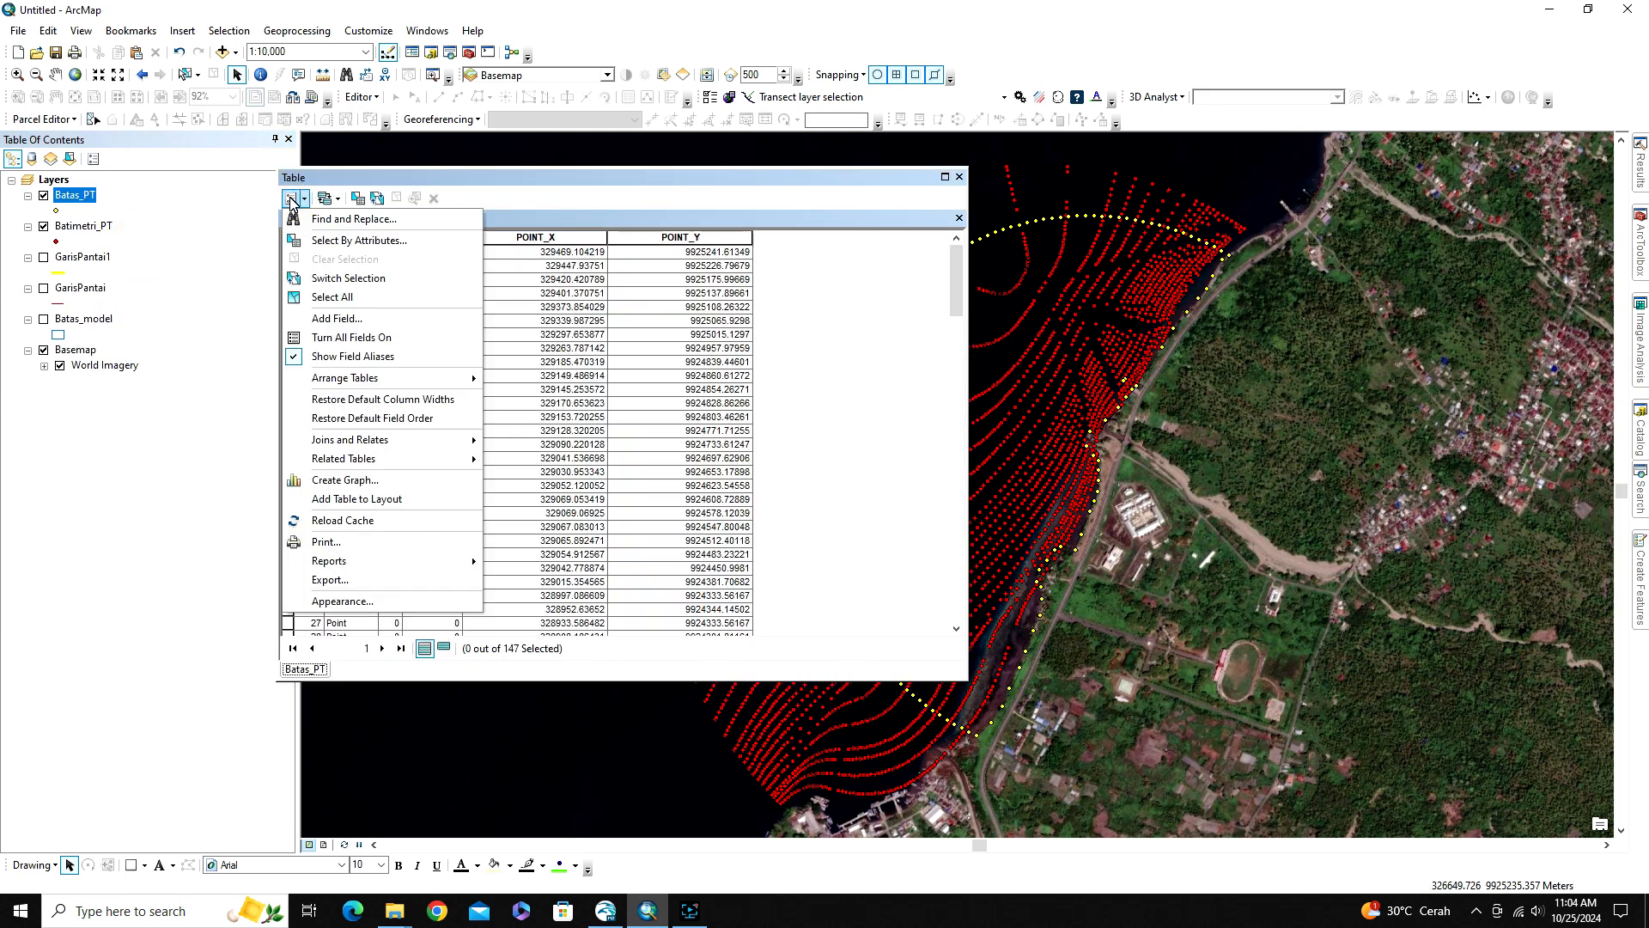
pyautogui.click(330, 580)
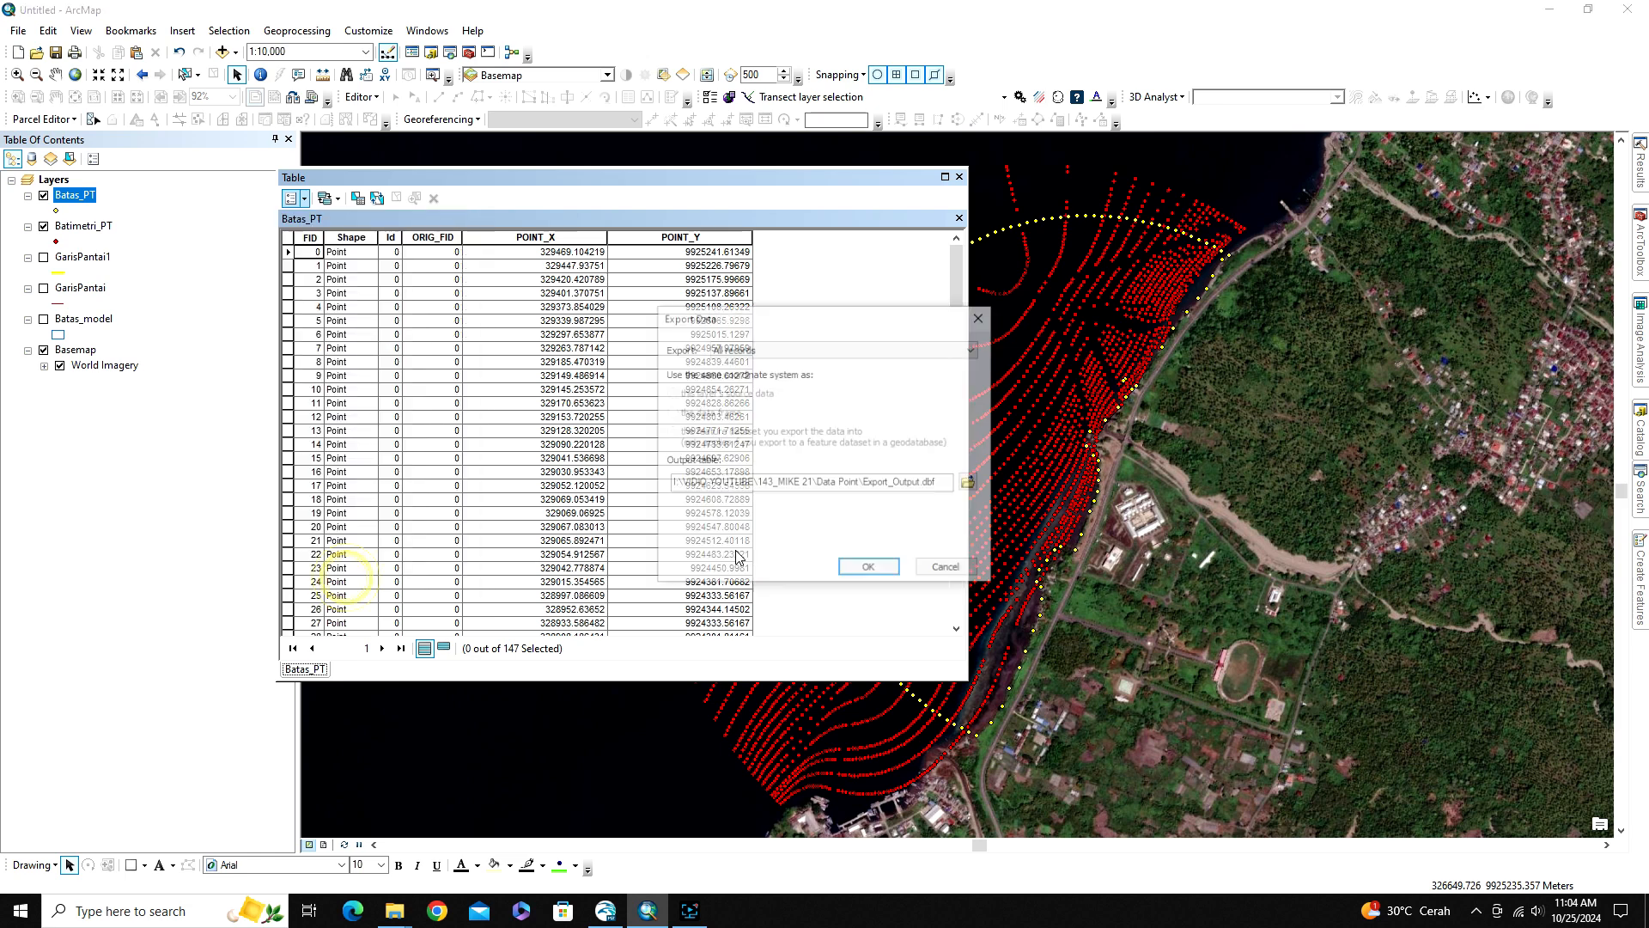
pyautogui.click(970, 482)
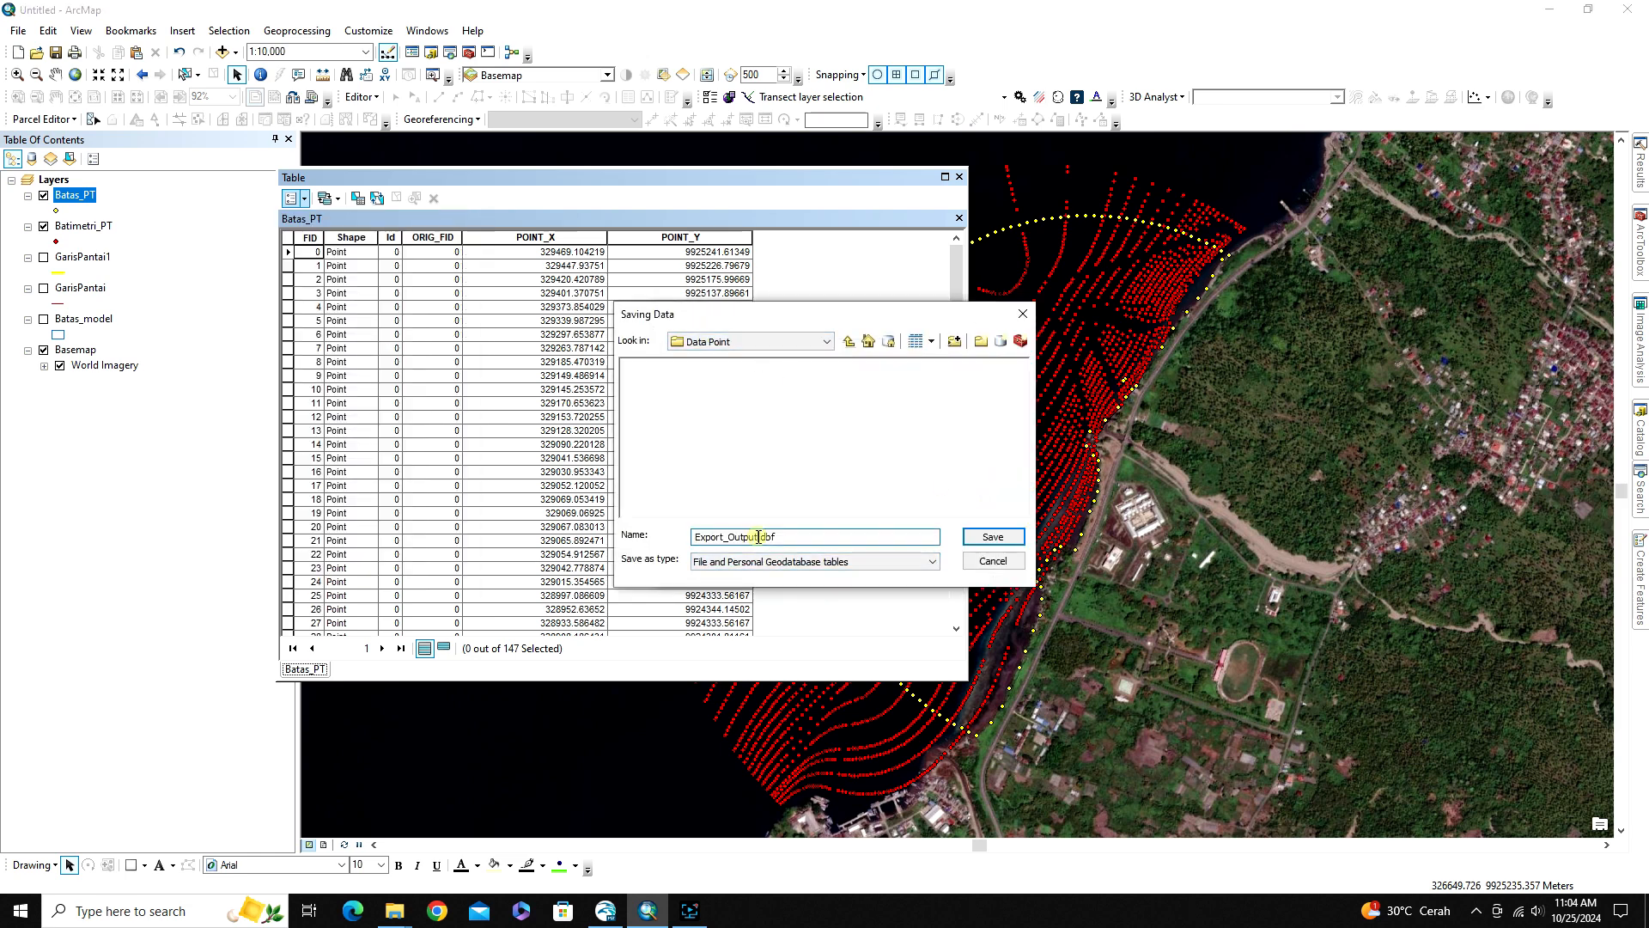
# Export the table as a text file named Batas.txt in the Data Point folder, without adding it to the map
pyautogui.moveTo(760, 537); pyautogui.dragTo(642, 536)
pyautogui.write('Batas')
pyautogui.click(840, 562)
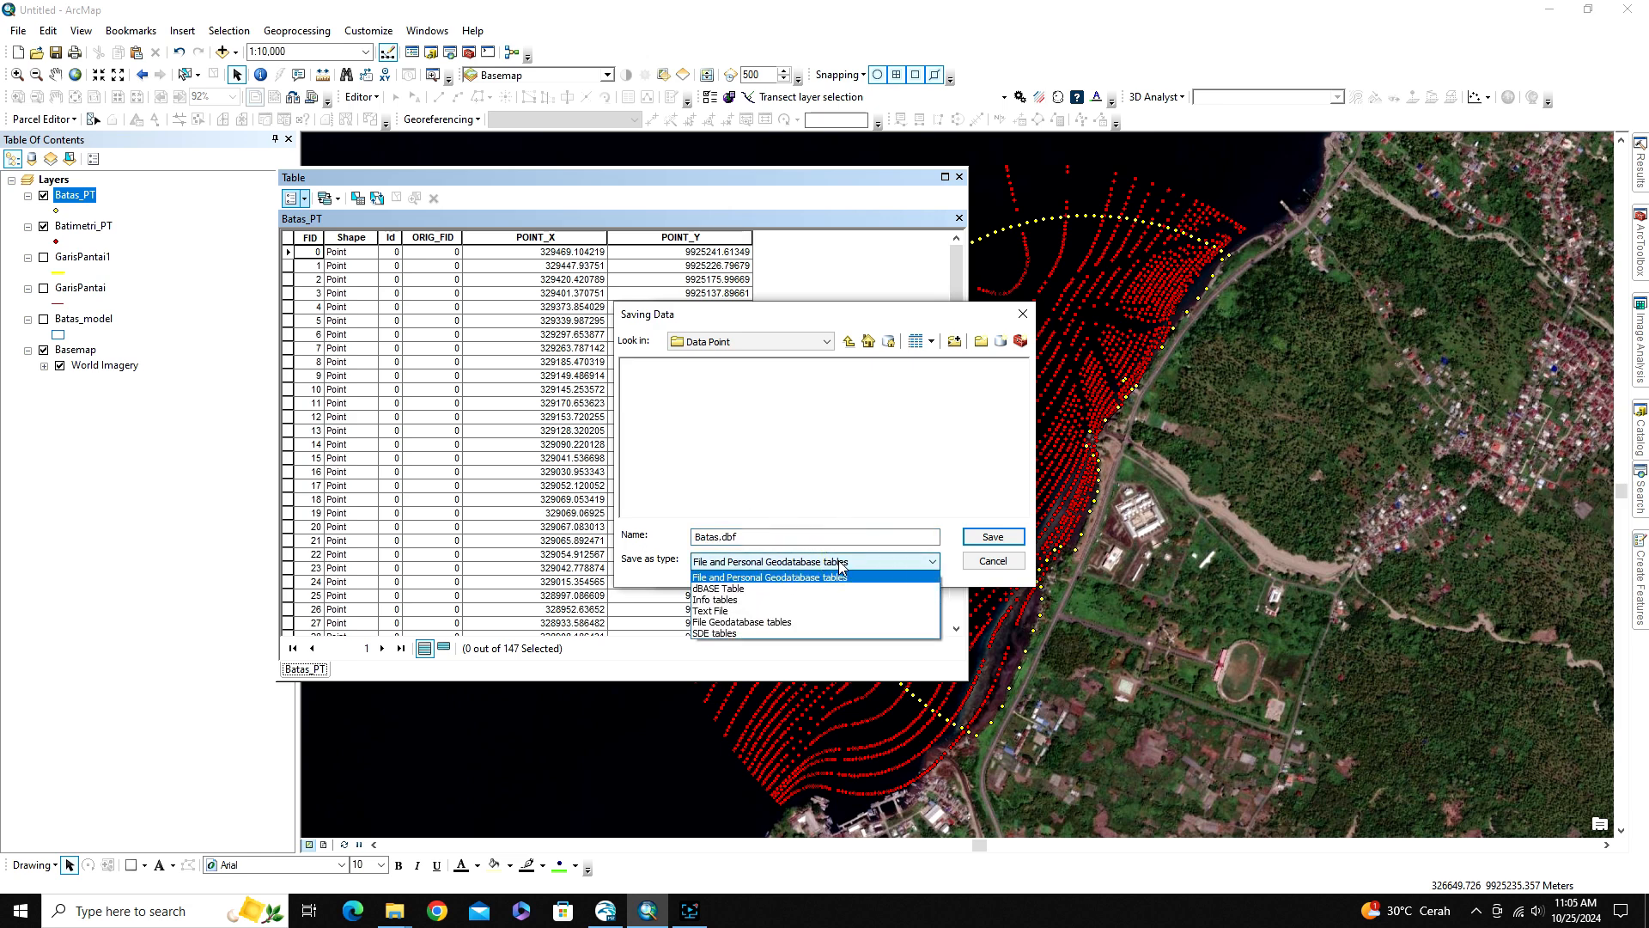
pyautogui.click(729, 610)
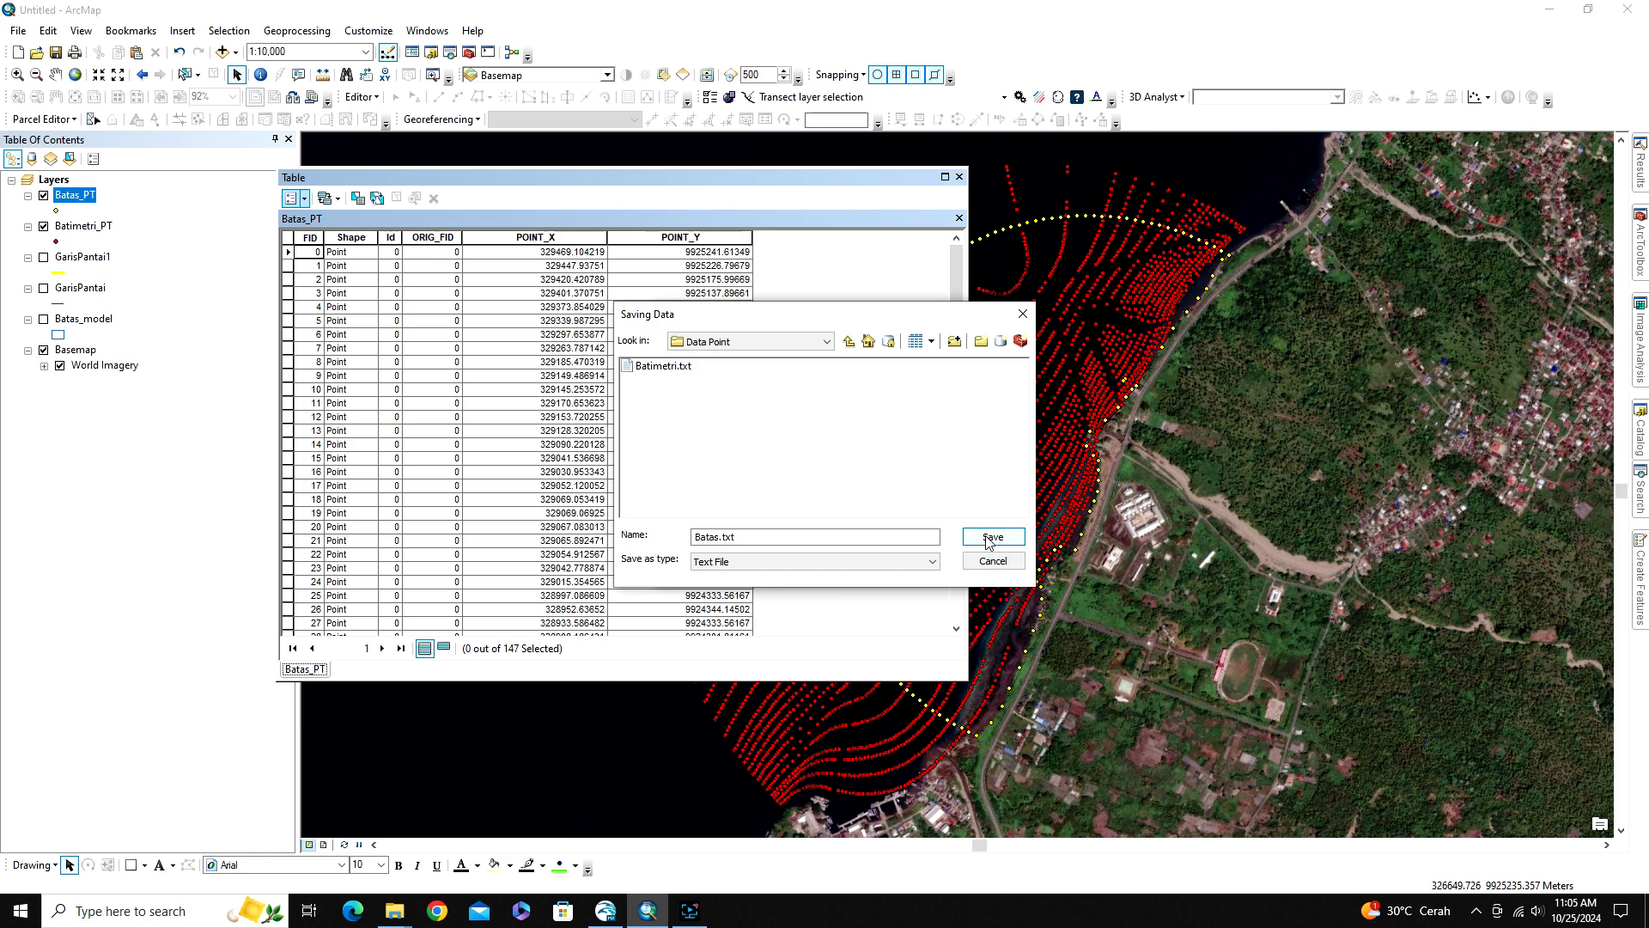
pyautogui.click(990, 537)
pyautogui.click(863, 571)
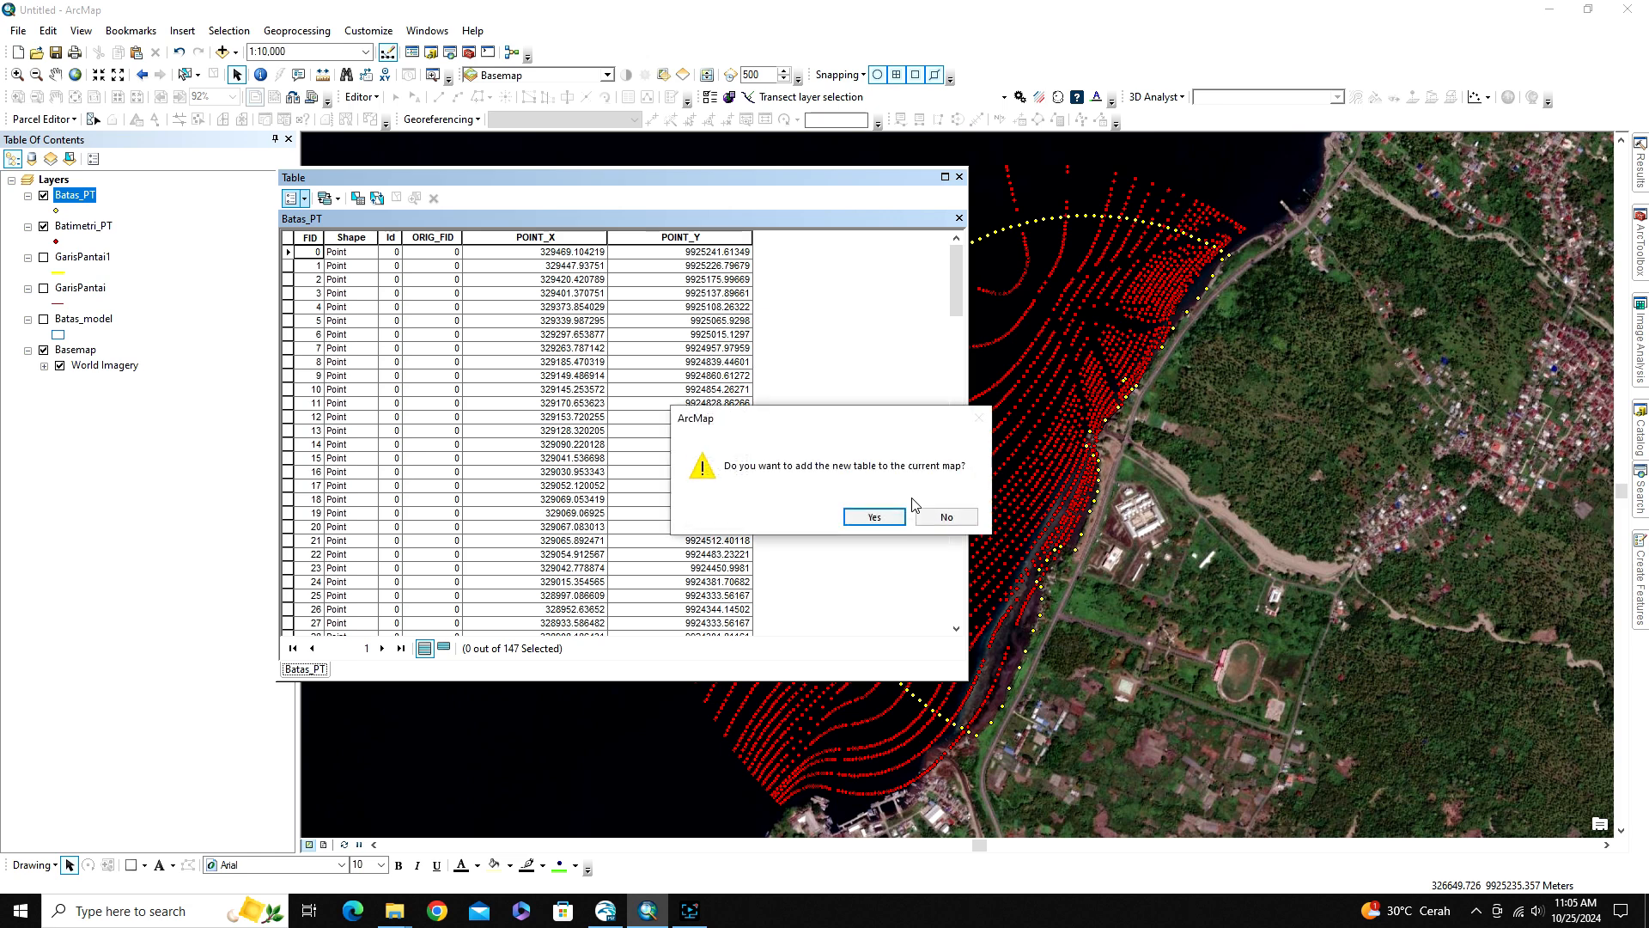
pyautogui.click(948, 520)
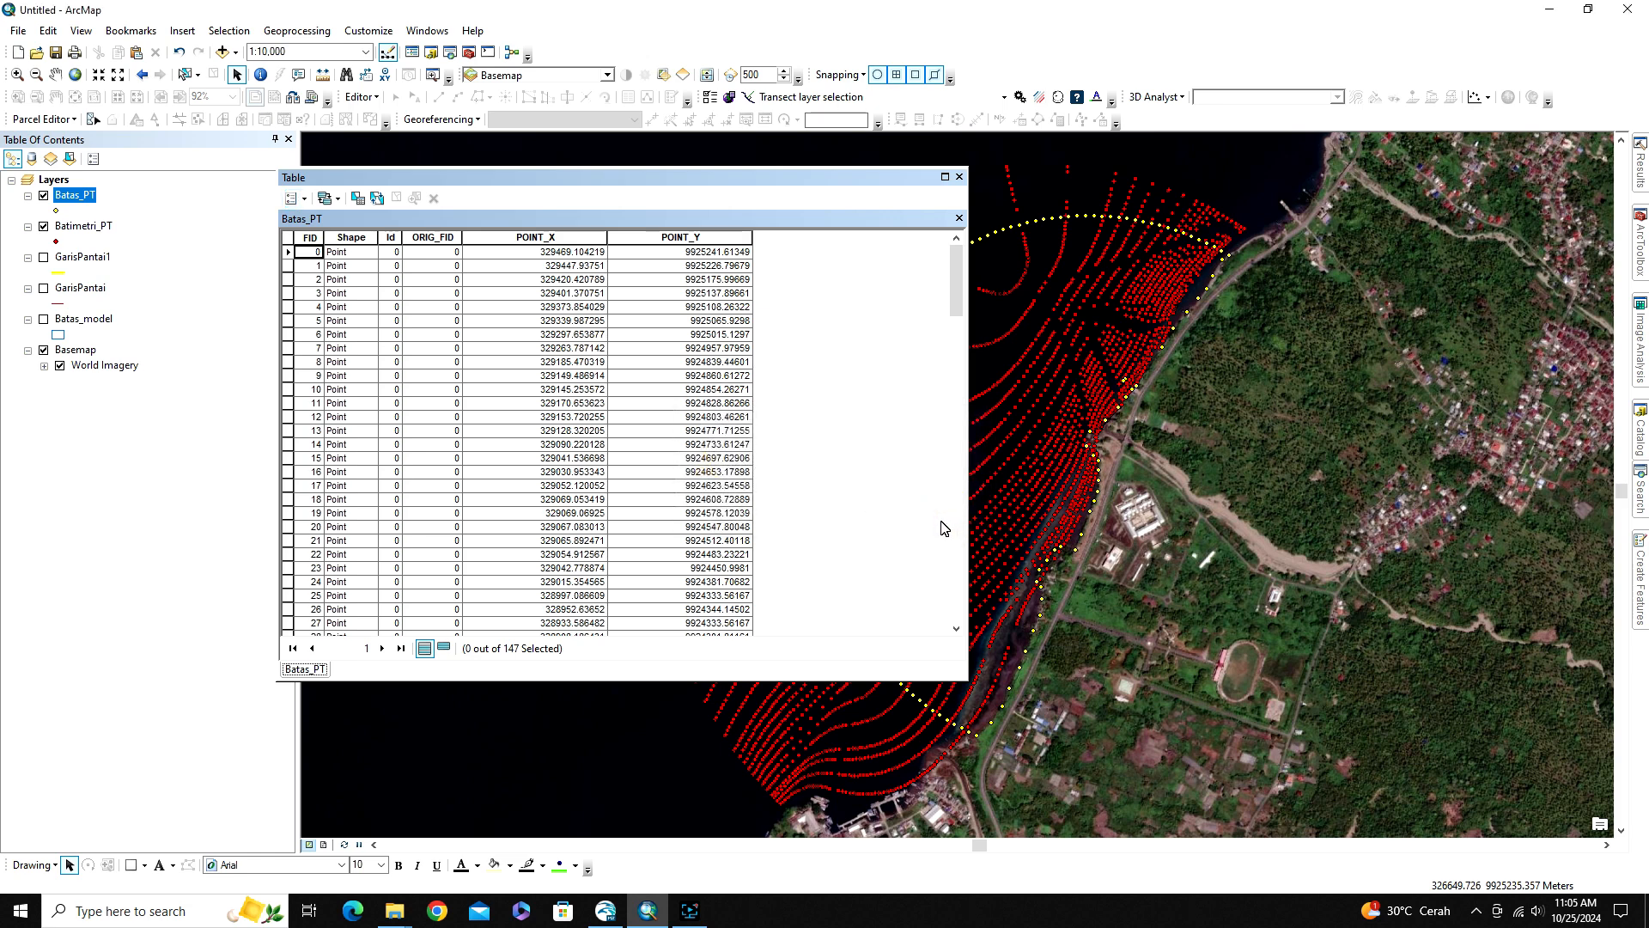
# Switch to File Explorer and inspect the contents of Batas.txt and Batimetri.txt in the Data Point folder of 143_MIKE 21
pyautogui.click(394, 910)
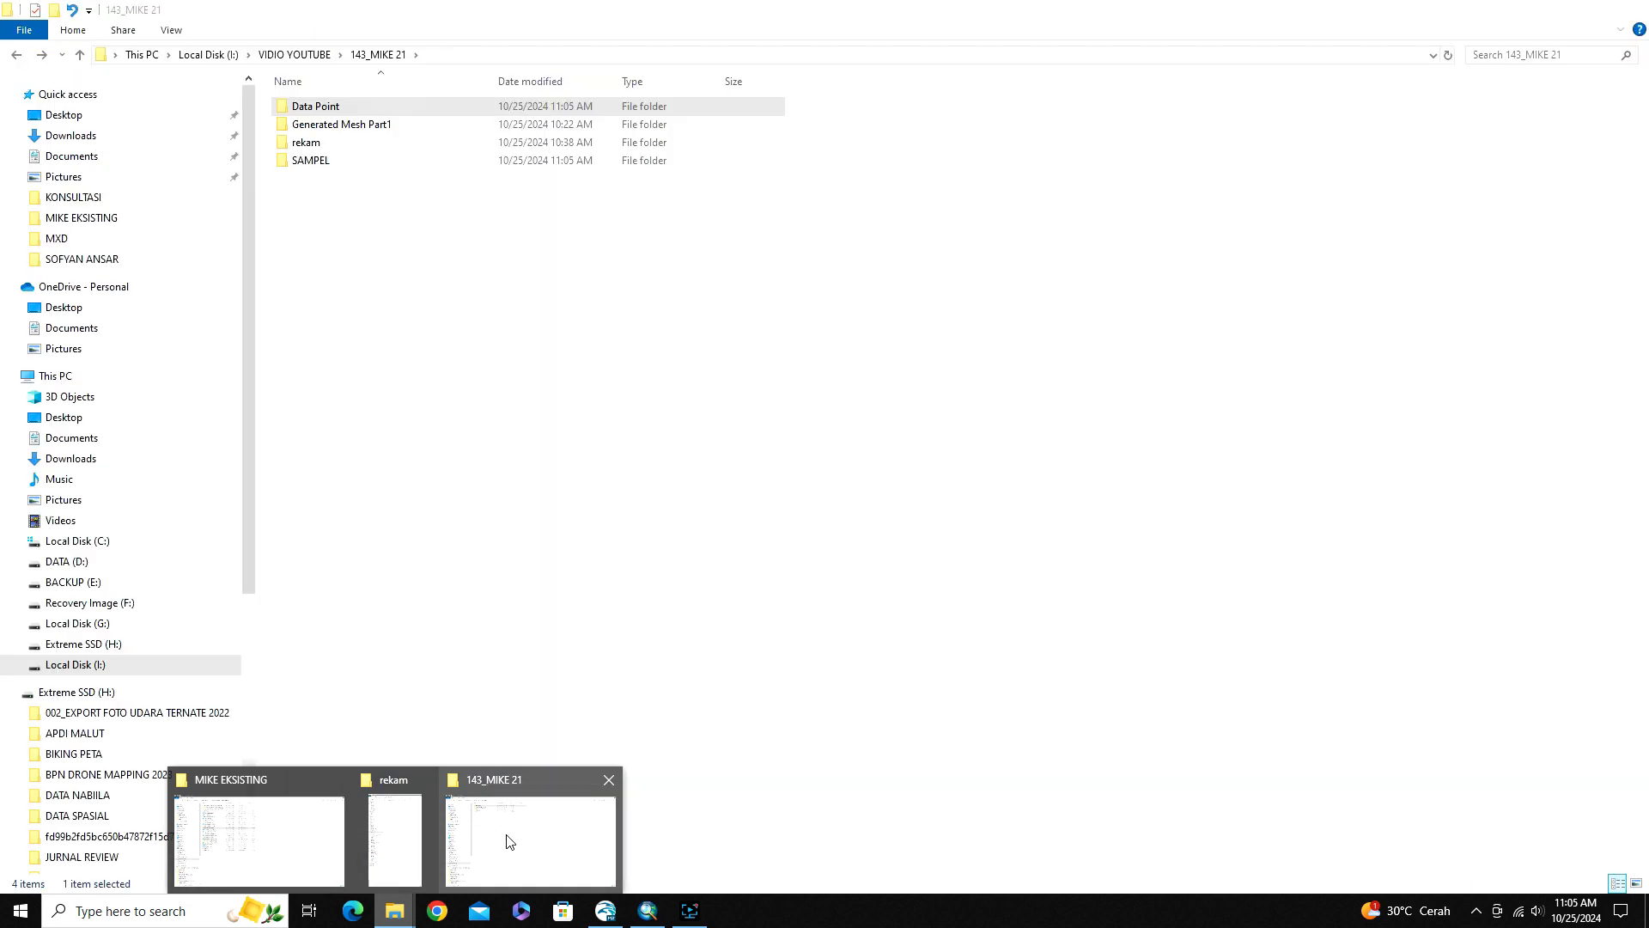
pyautogui.click(507, 840)
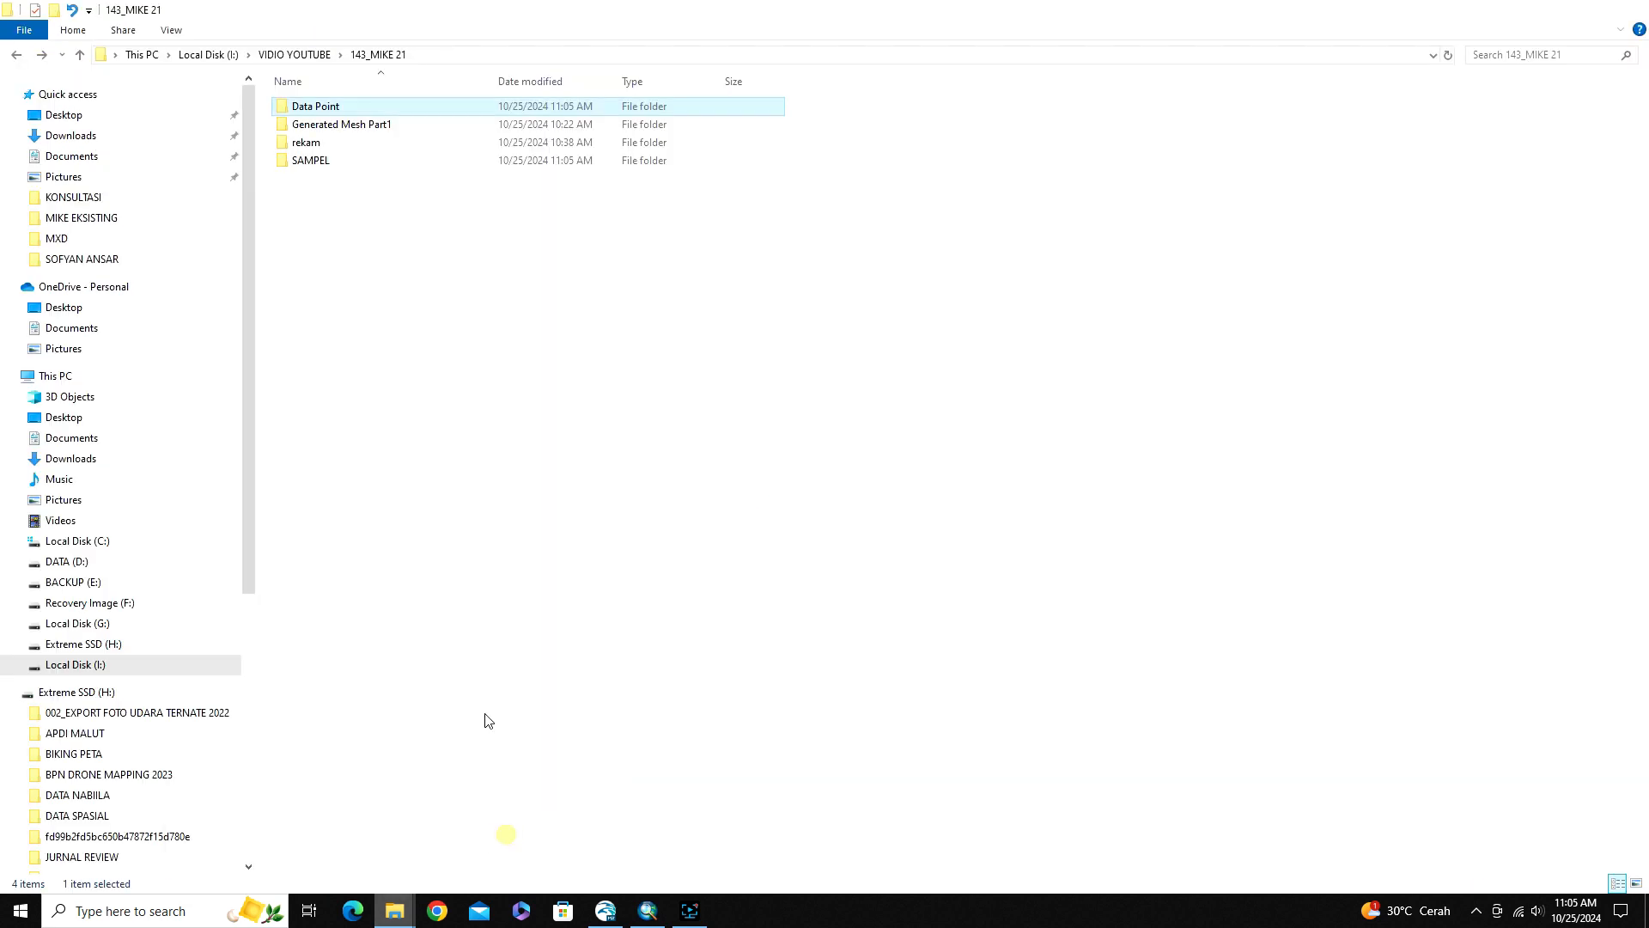
pyautogui.doubleClick(314, 101)
pyautogui.doubleClick(311, 109)
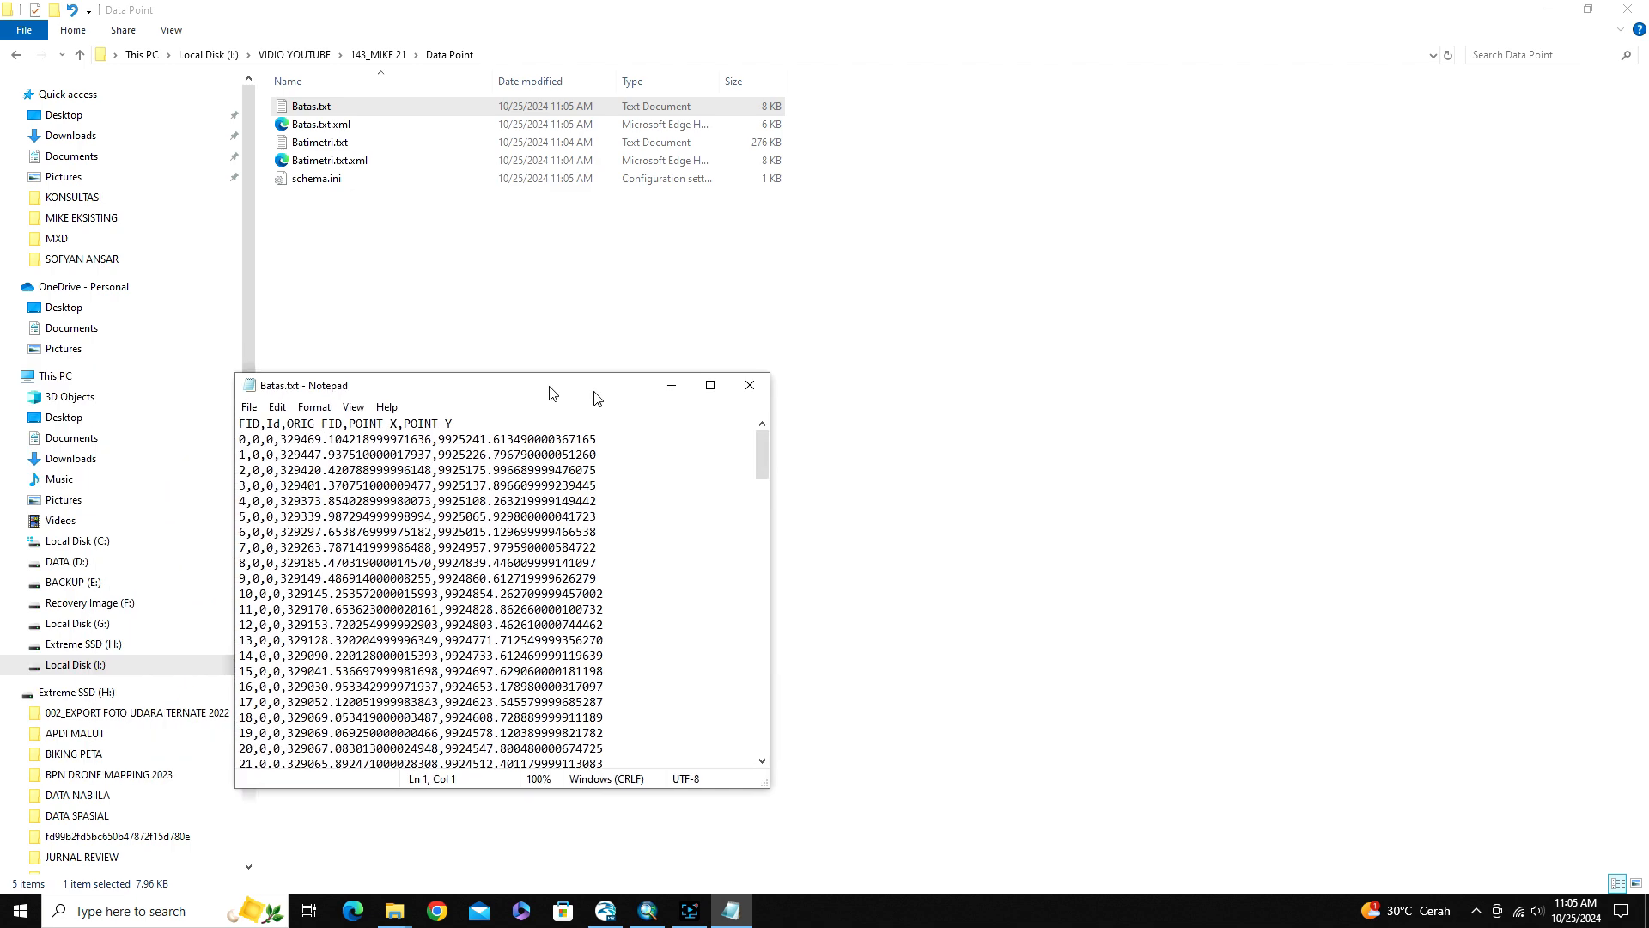
pyautogui.moveTo(553, 390); pyautogui.dragTo(958, 267)
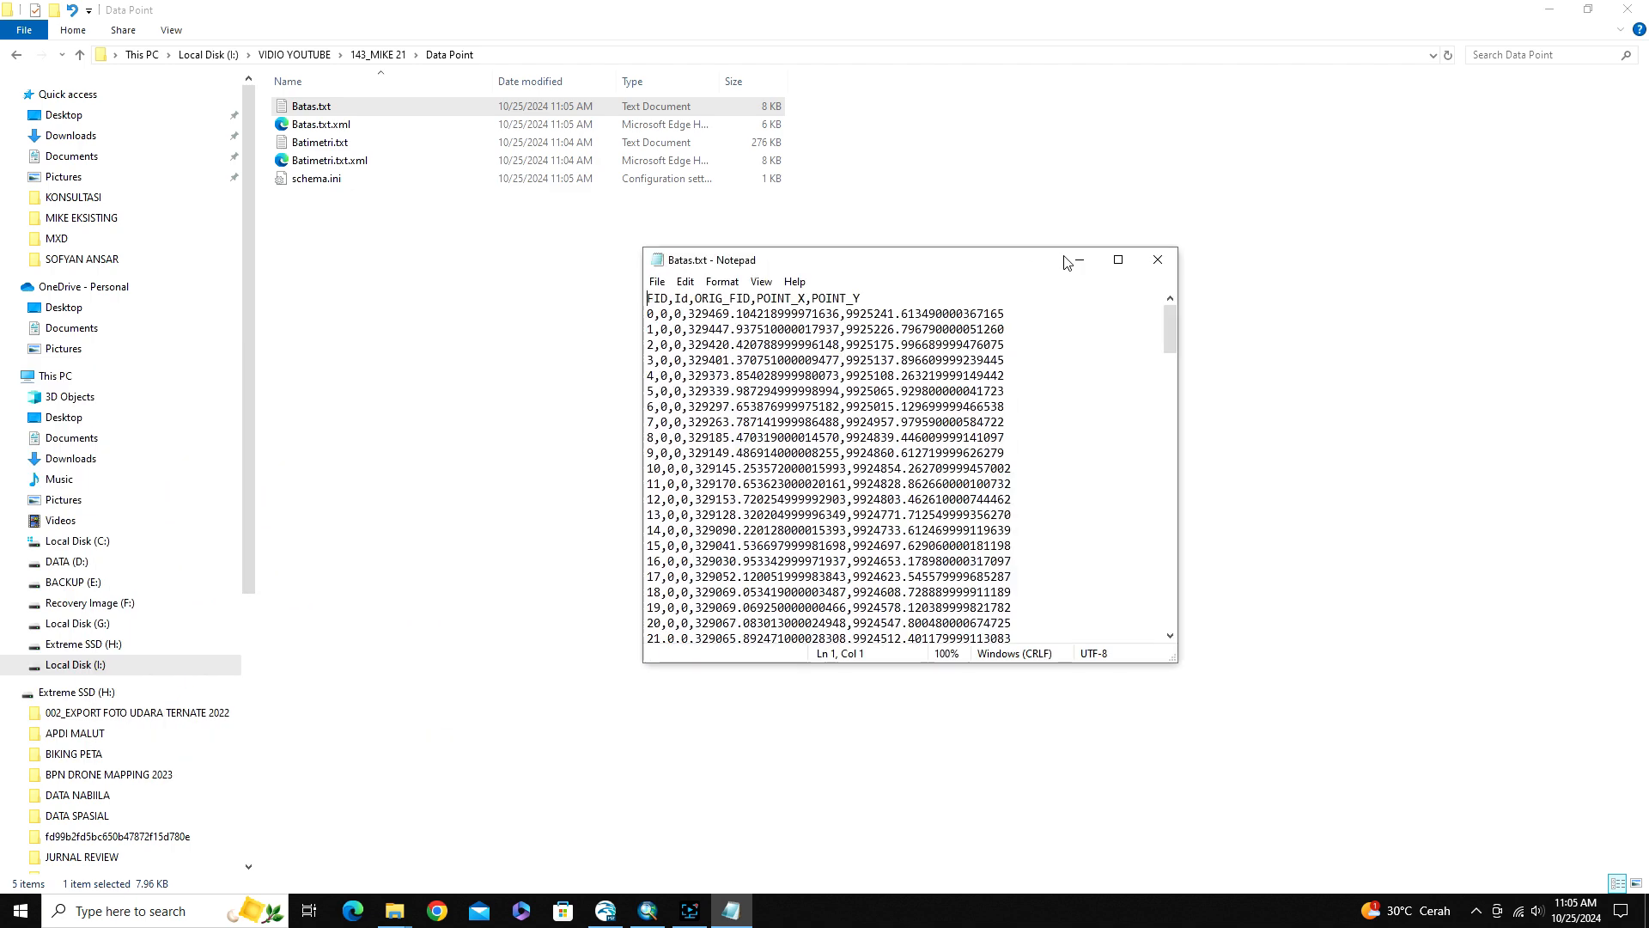
pyautogui.click(1157, 262)
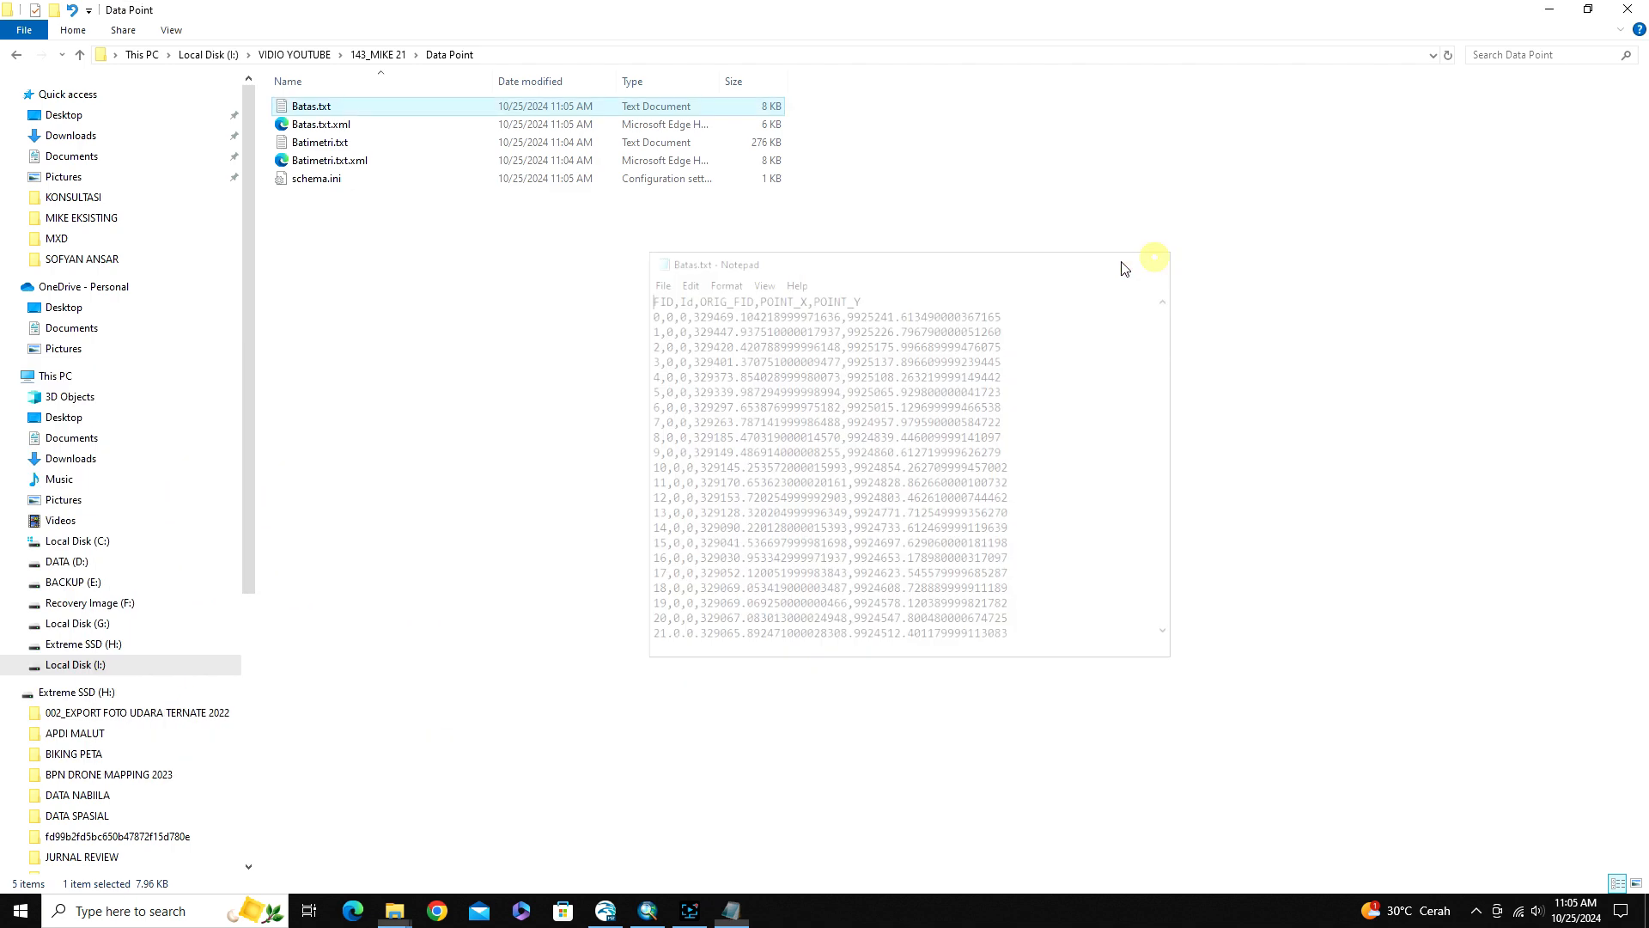
pyautogui.click(326, 144)
pyautogui.doubleClick(326, 144)
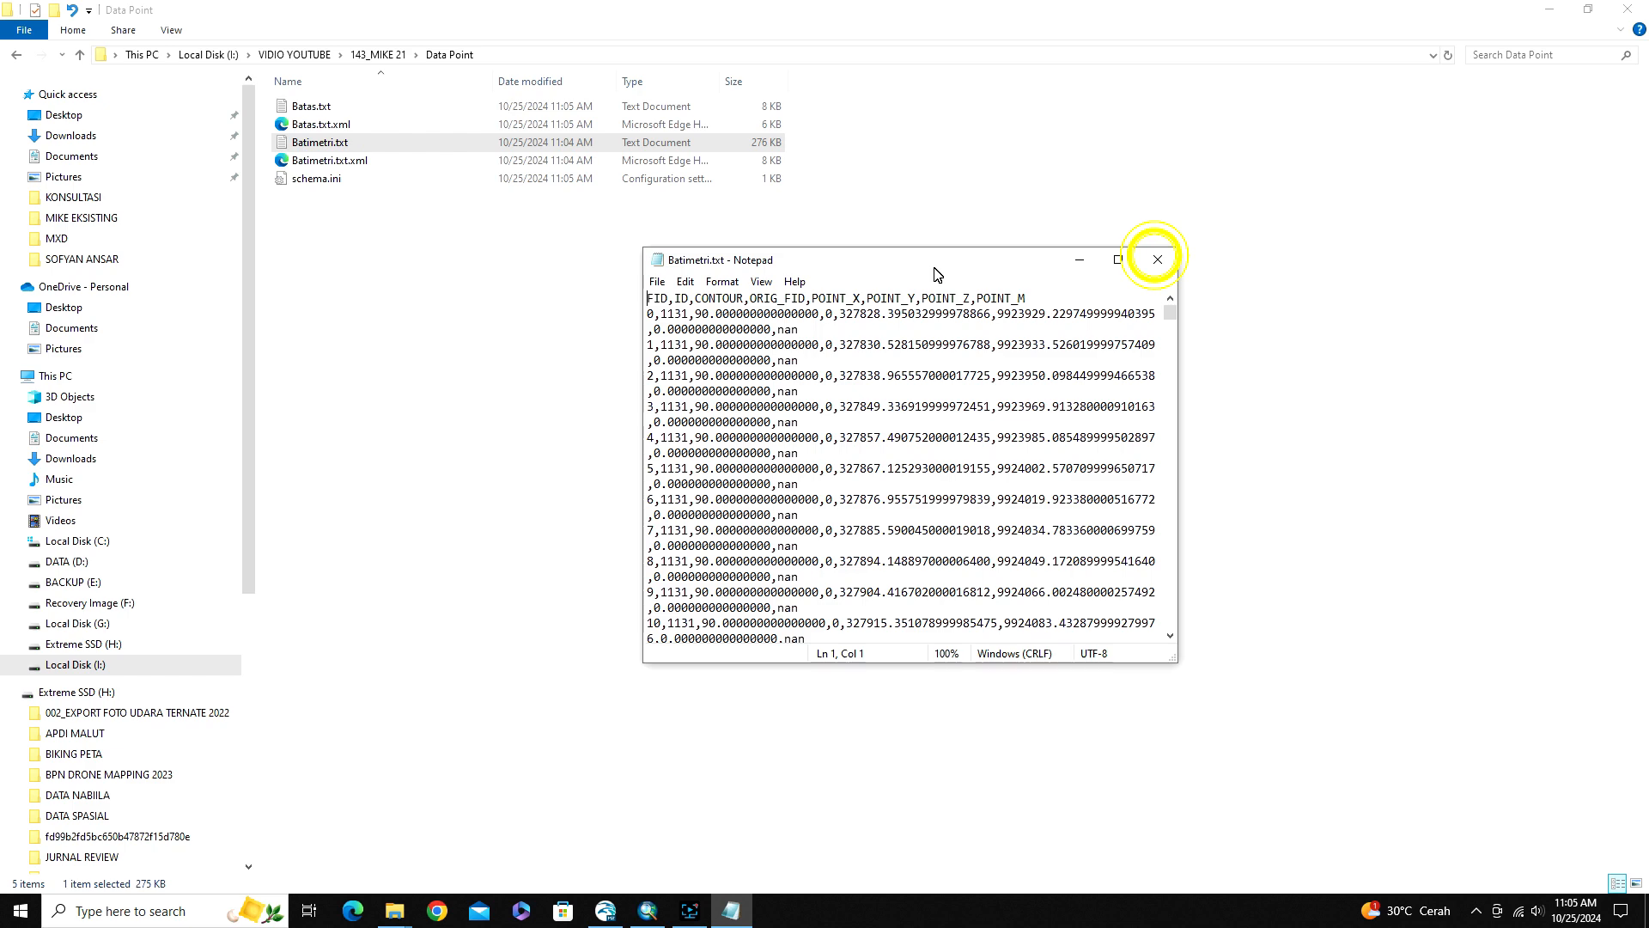
pyautogui.click(1157, 258)
# Launch Excel and create a blank workbook
pyautogui.click(165, 912)
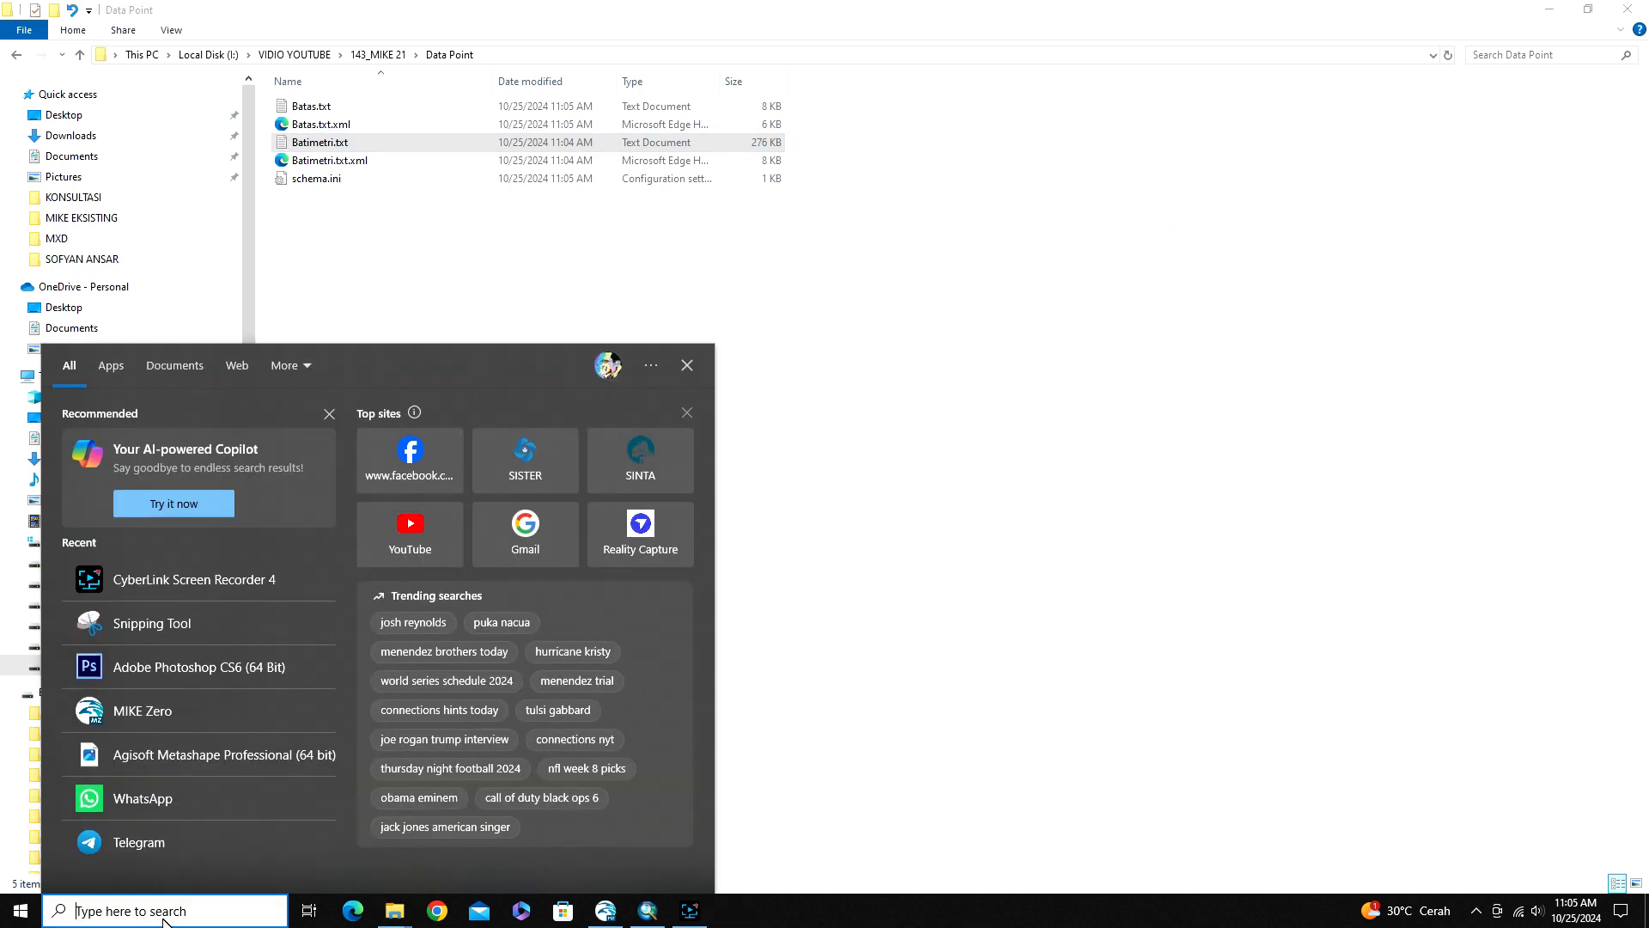
pyautogui.write('excel')
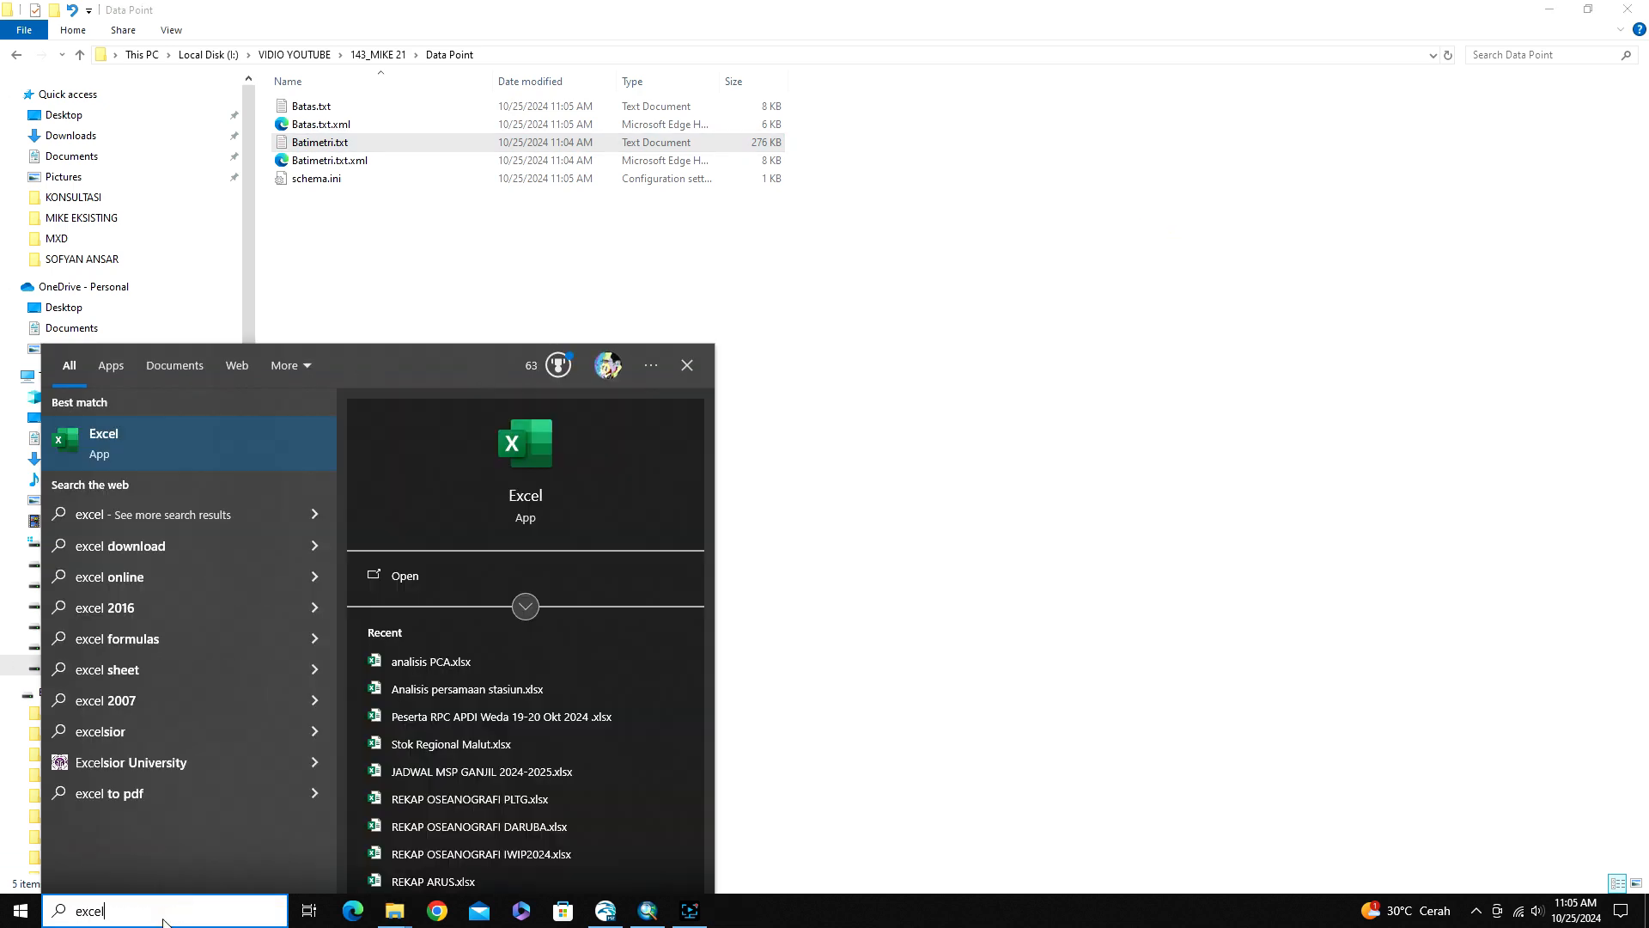
pyautogui.click(189, 460)
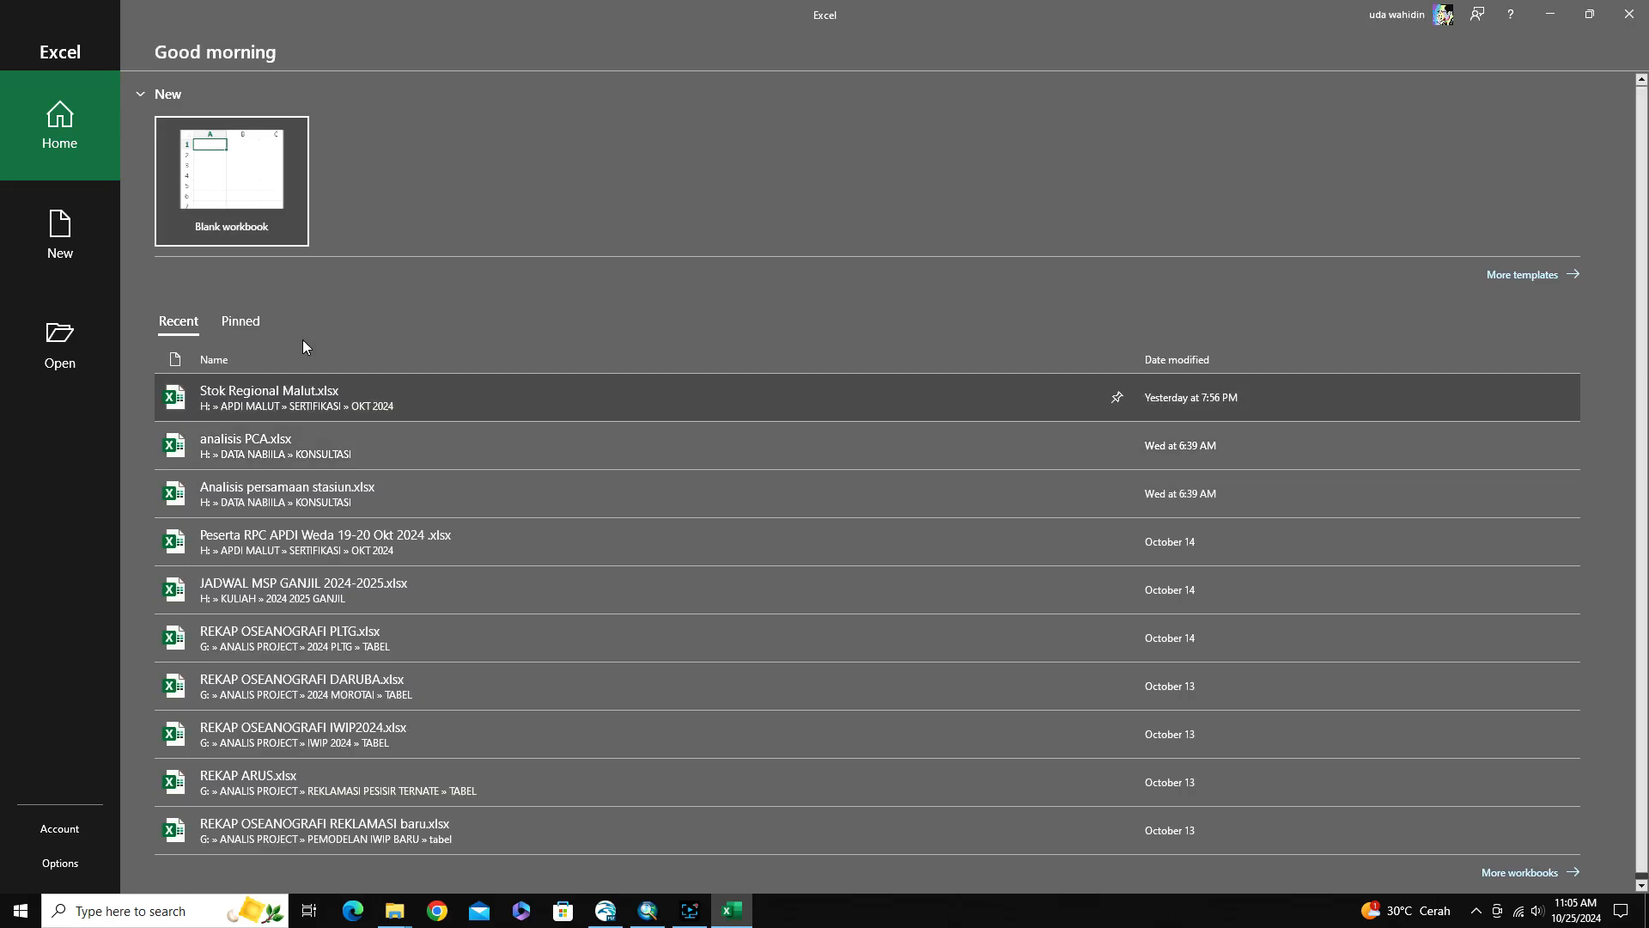
pyautogui.click(294, 231)
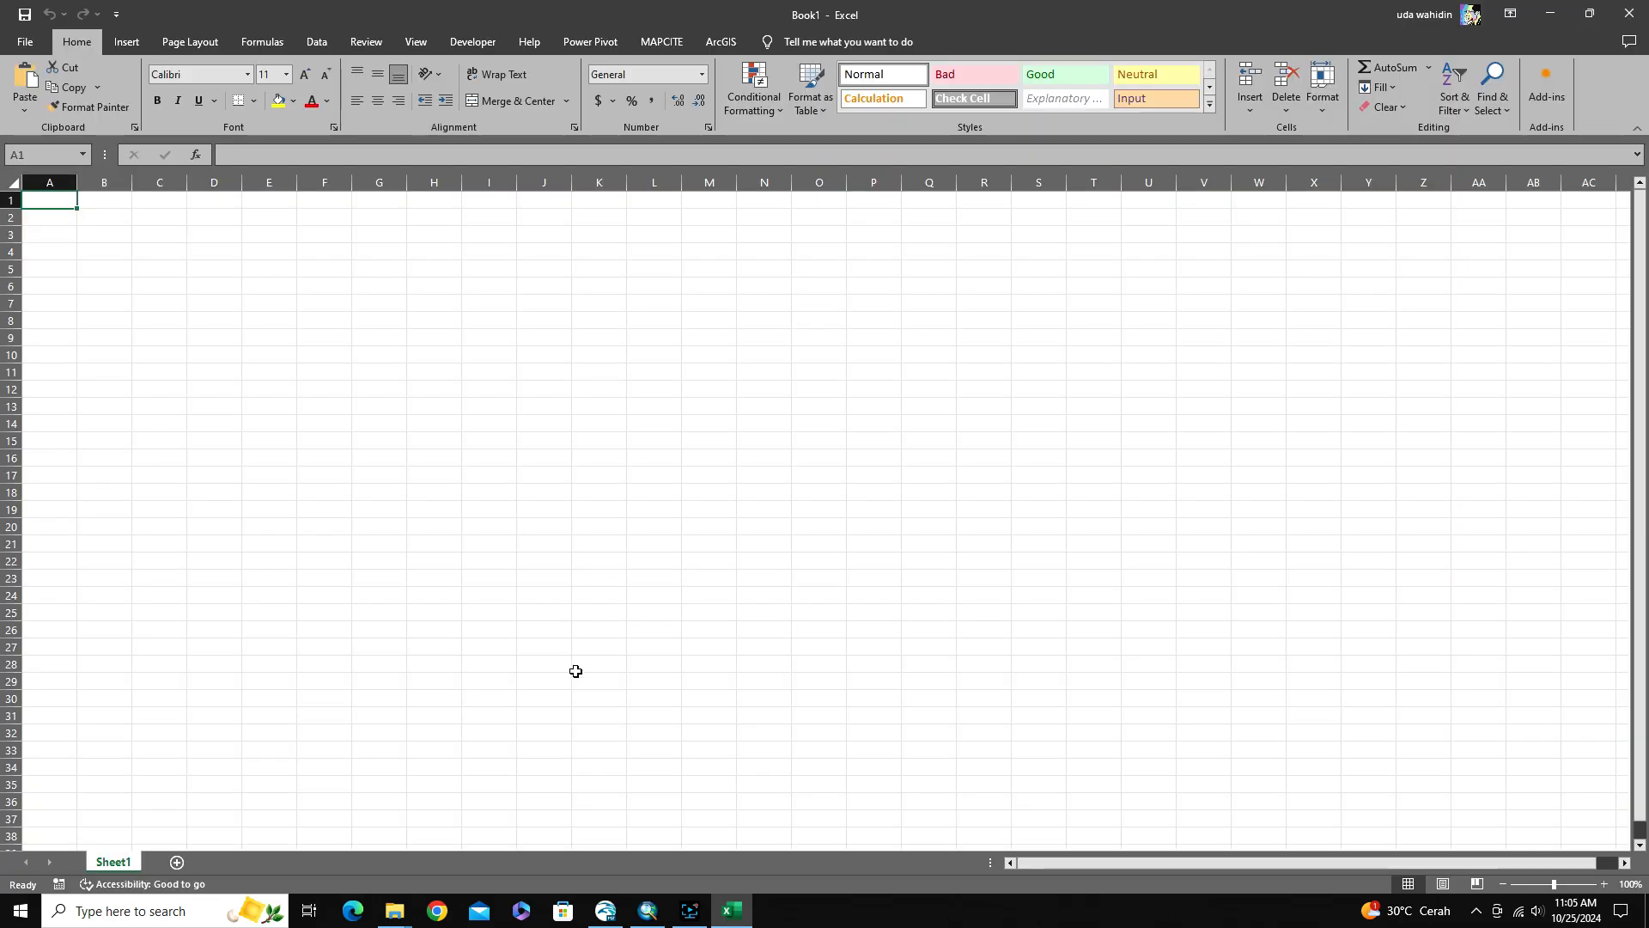
# Open Batas.txt from the Data Point folder in Excel
pyautogui.moveTo(394, 907)
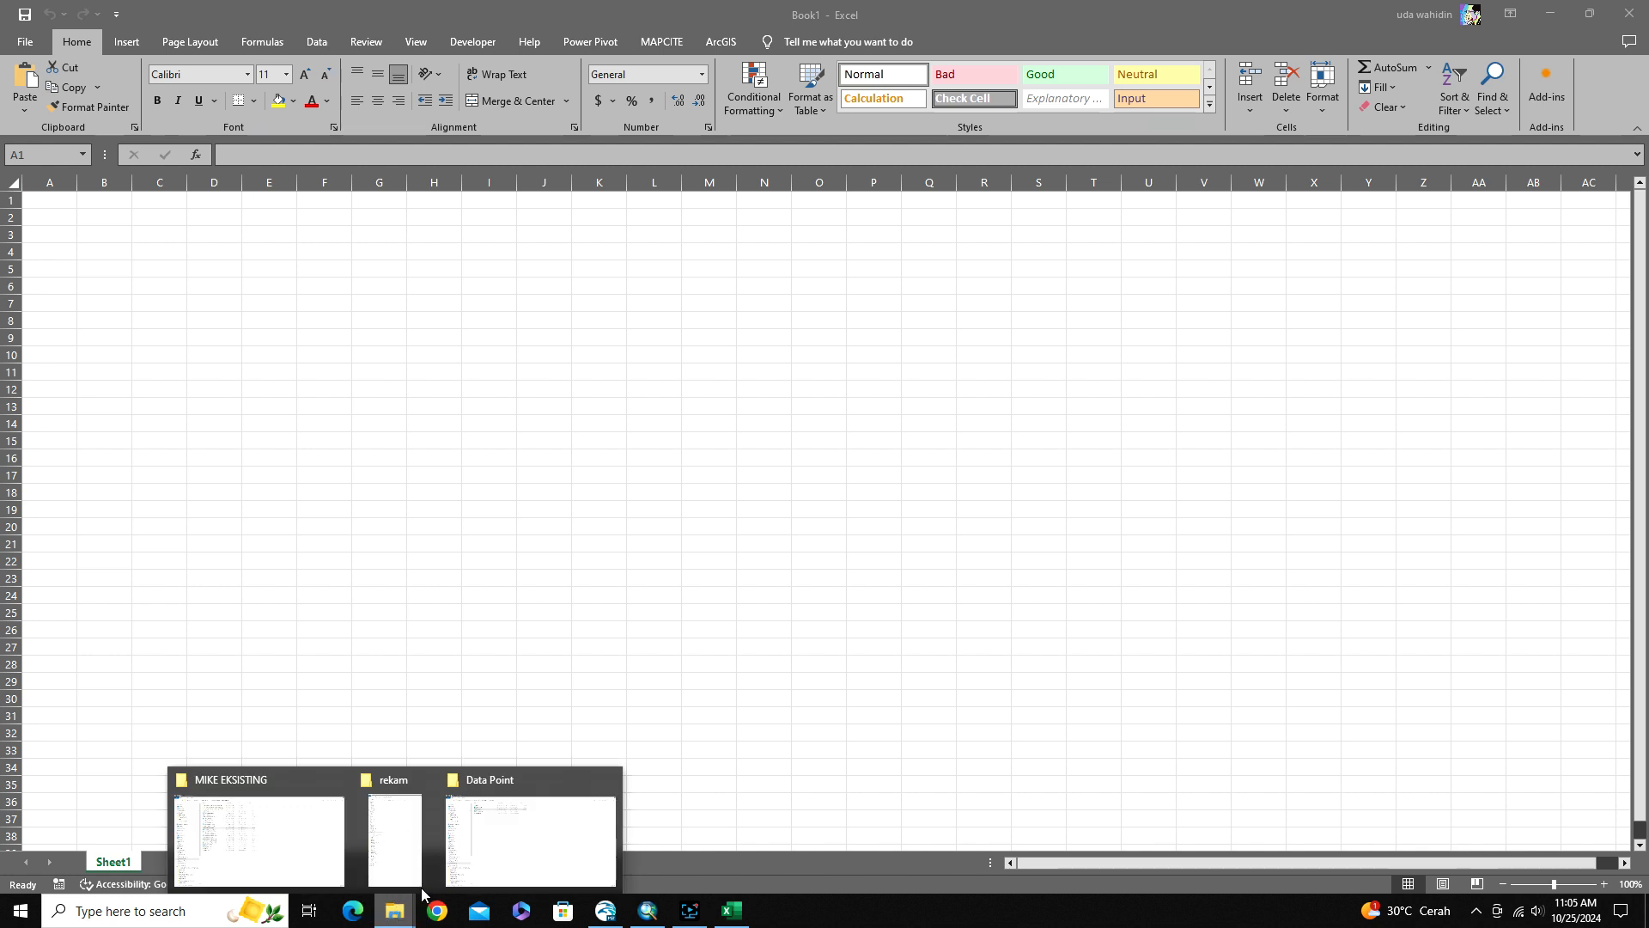
pyautogui.click(571, 840)
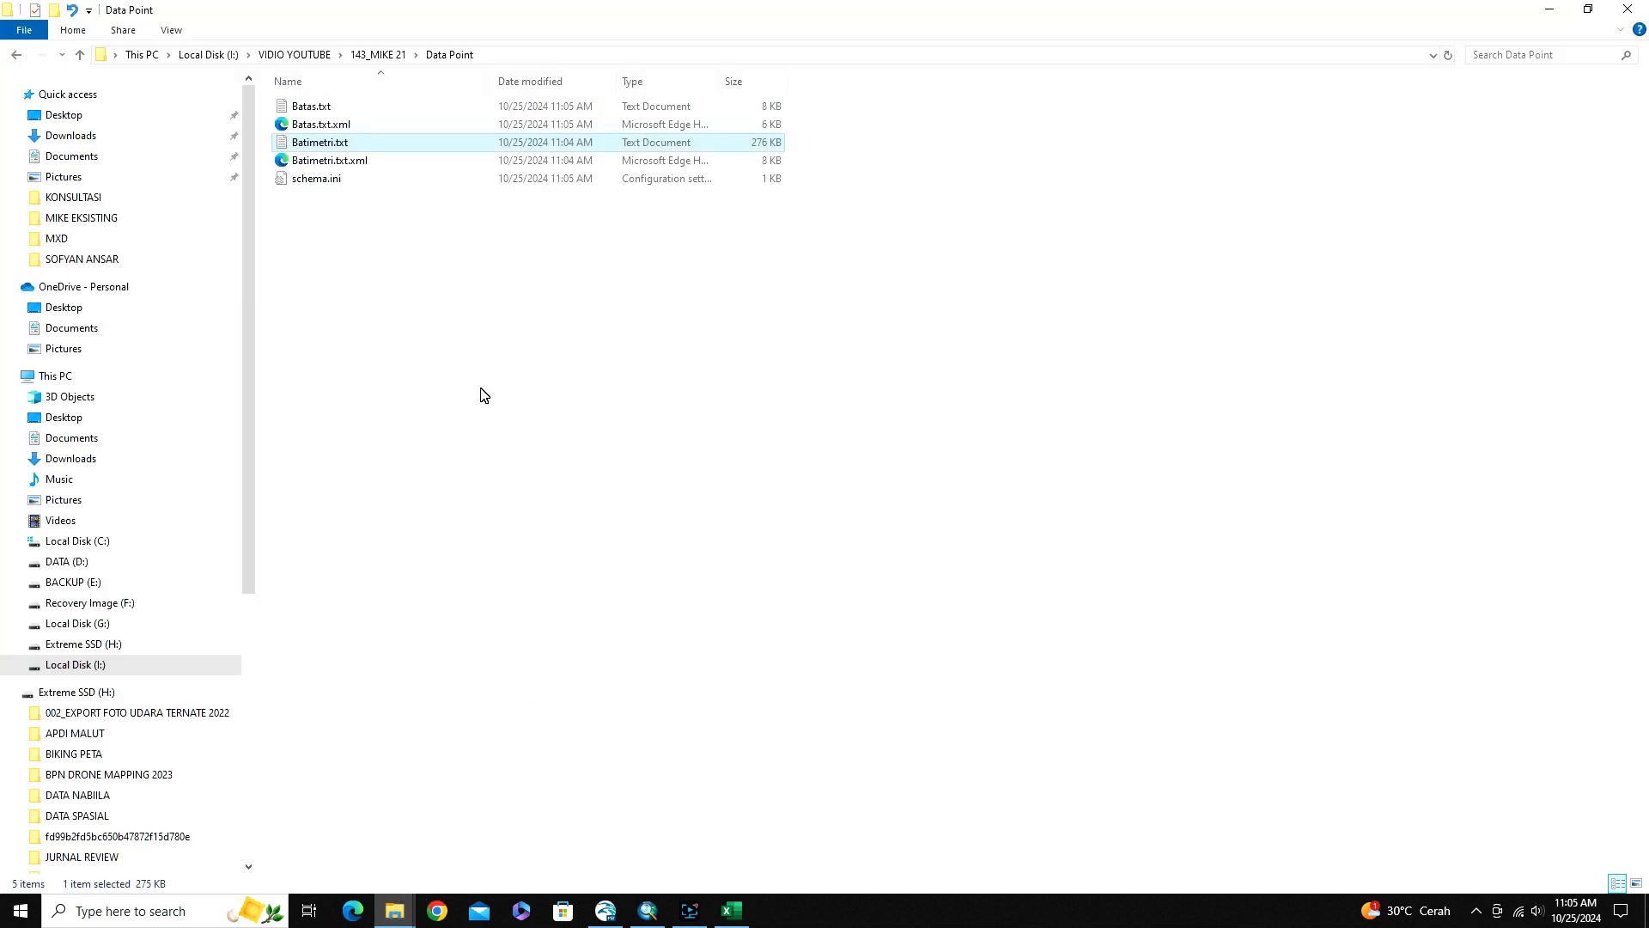
pyautogui.click(300, 108)
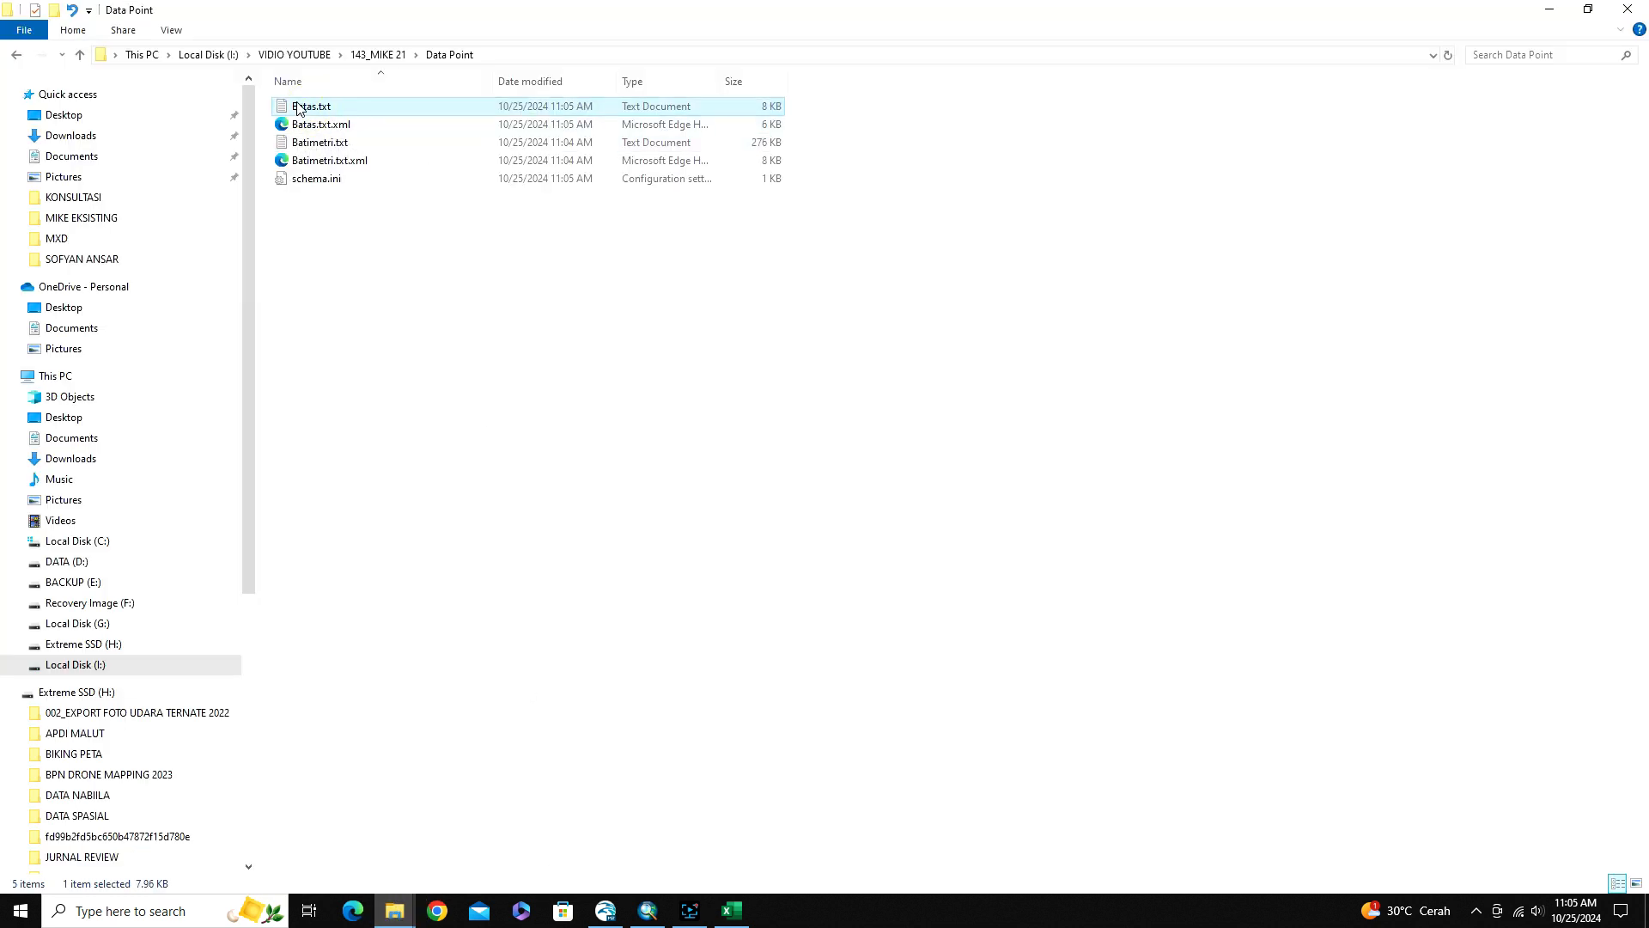
pyautogui.moveTo(300, 107); pyautogui.dragTo(517, 547)
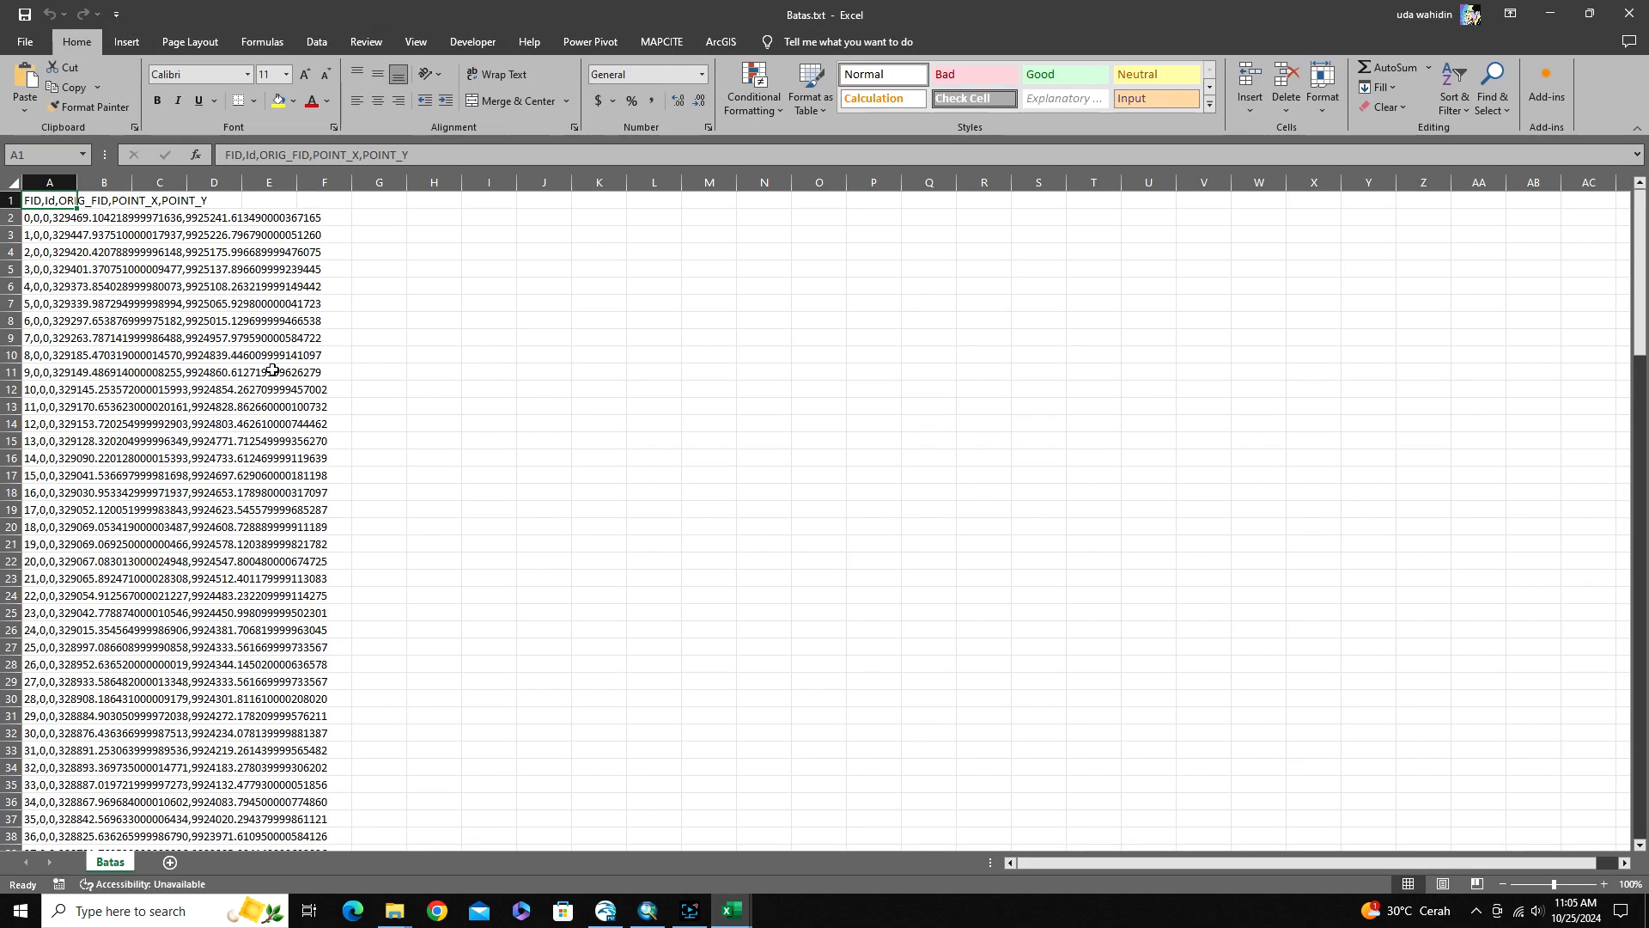
# Split column A into separate columns with Text to Columns, as delimited data with comma added as a delimiter and General format
pyautogui.click(51, 180)
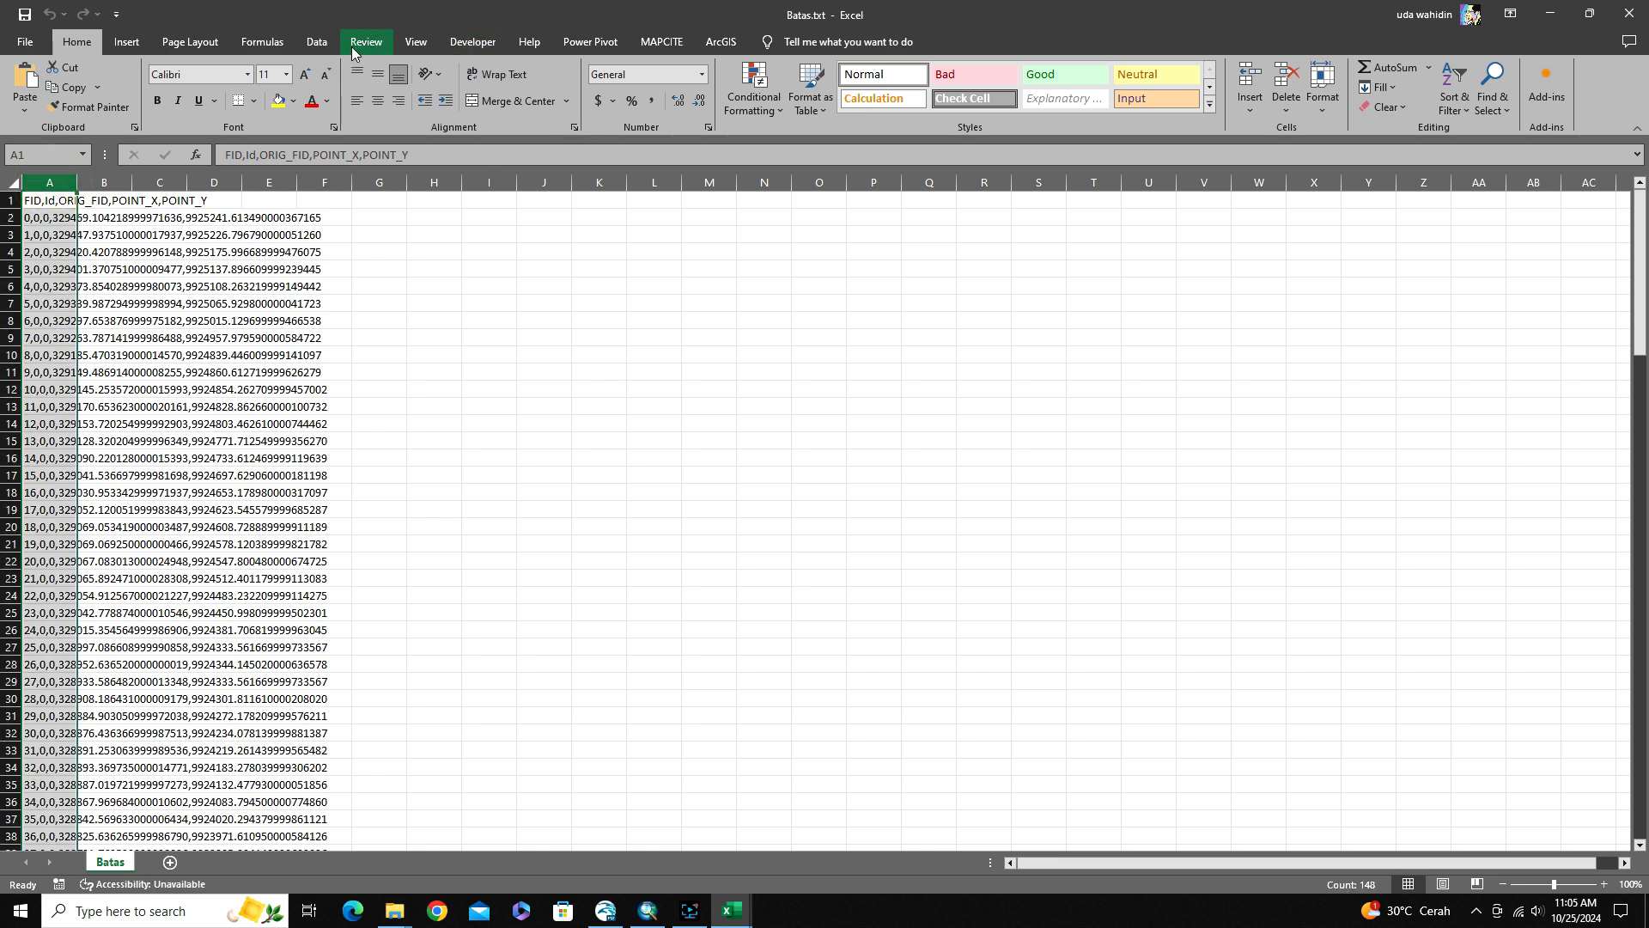
pyautogui.click(318, 41)
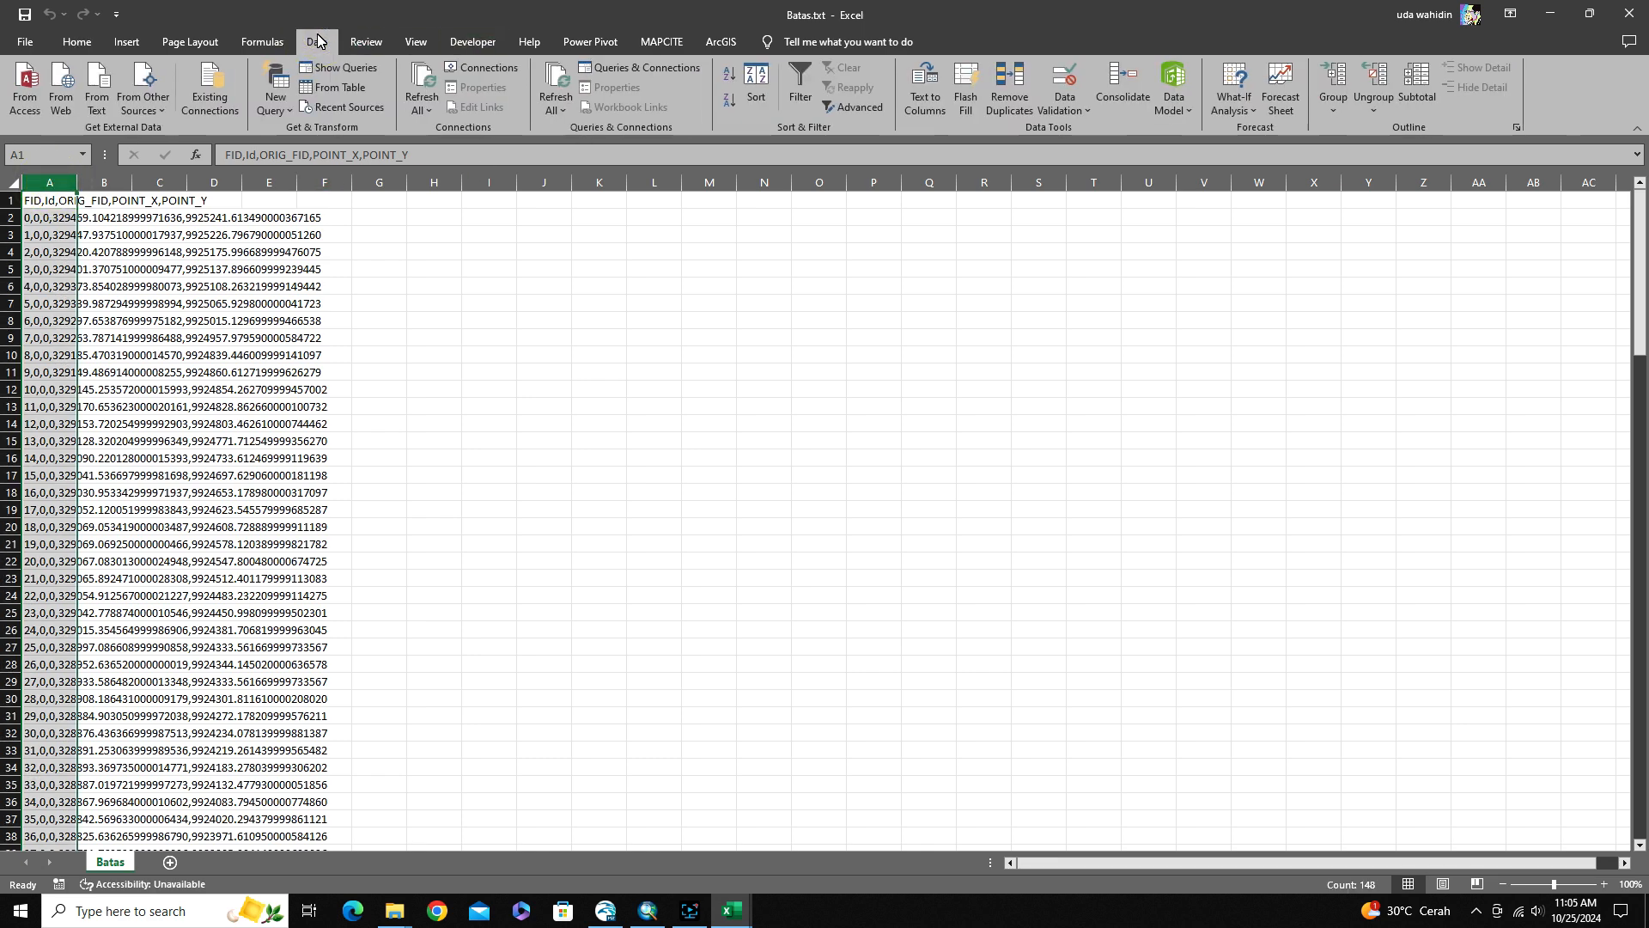
pyautogui.click(924, 104)
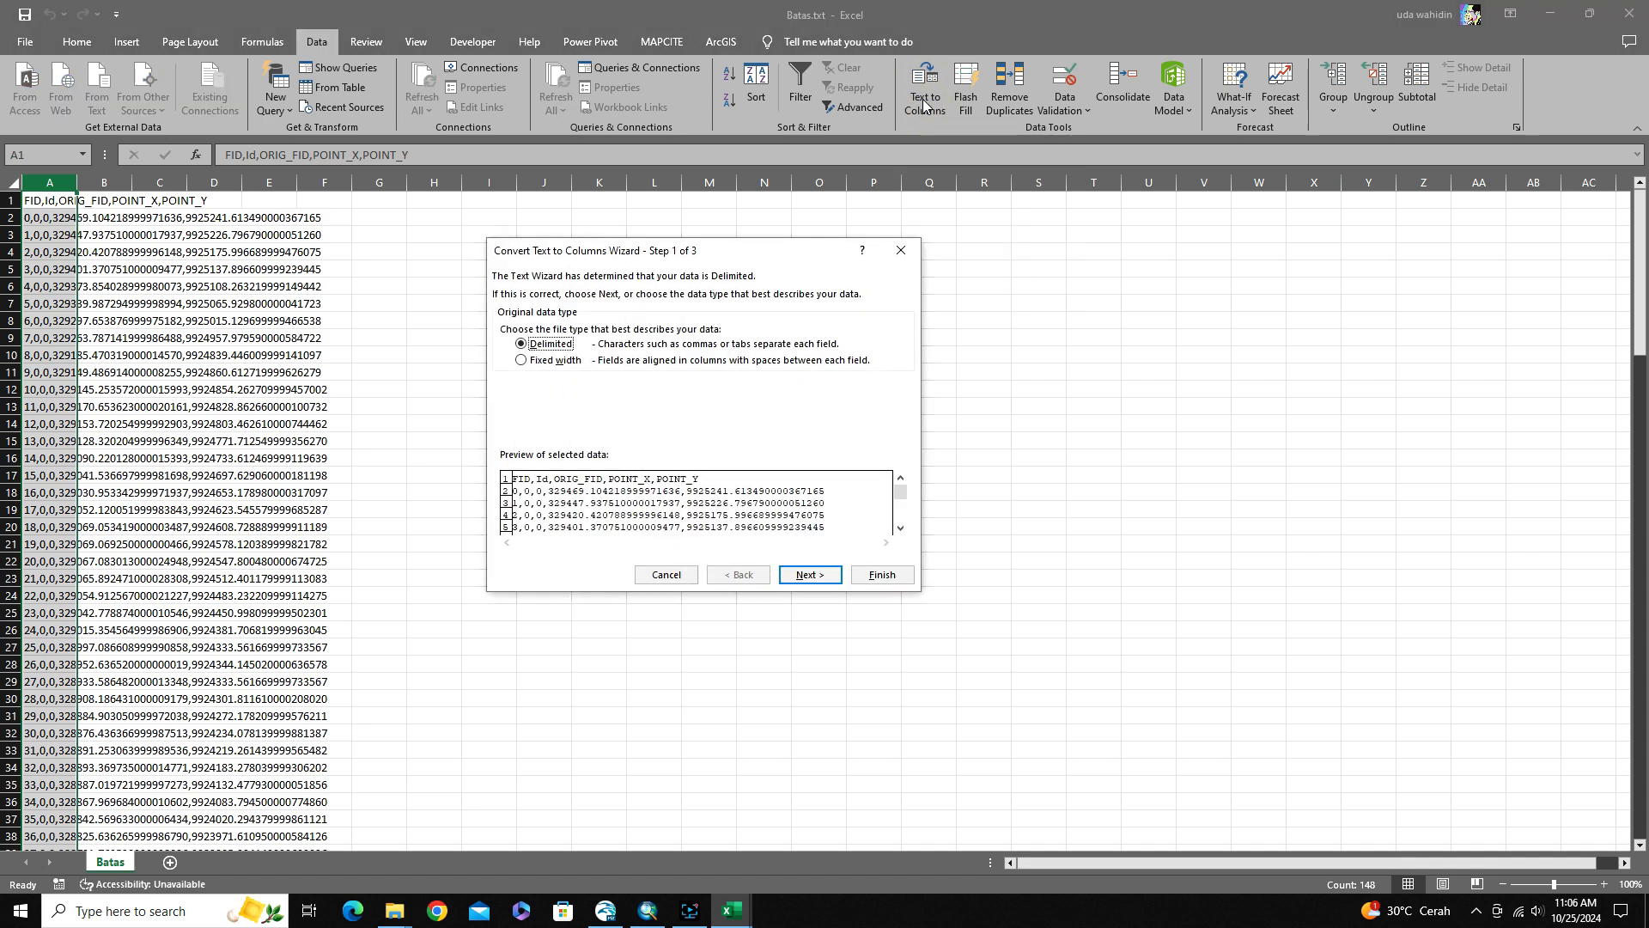
pyautogui.click(807, 574)
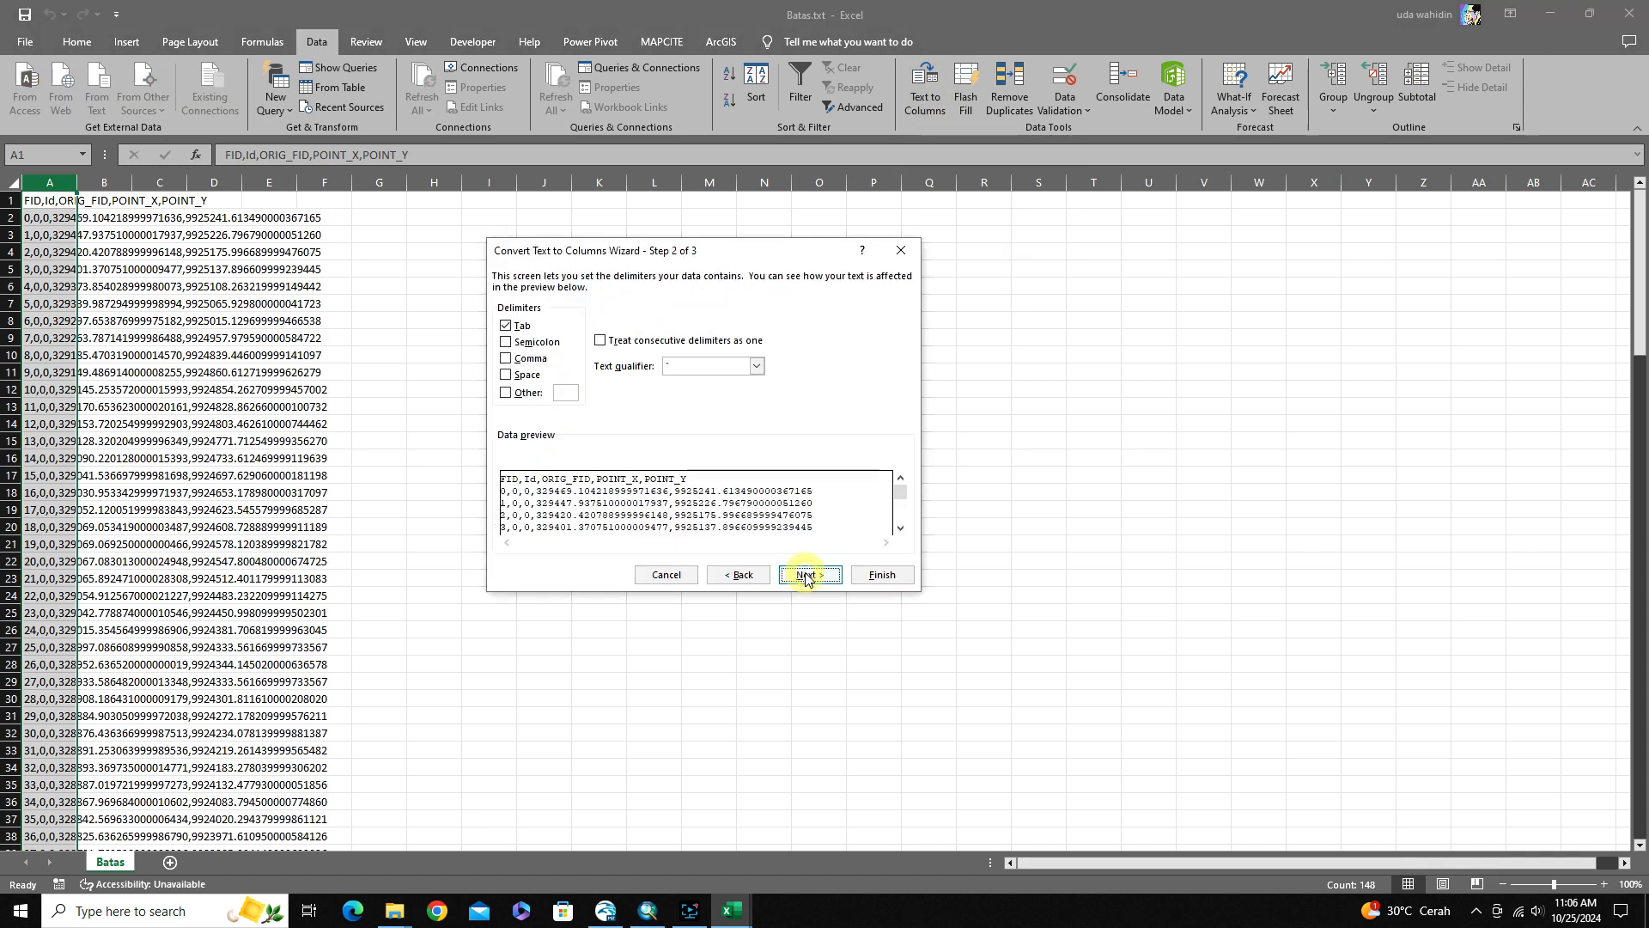
pyautogui.click(506, 360)
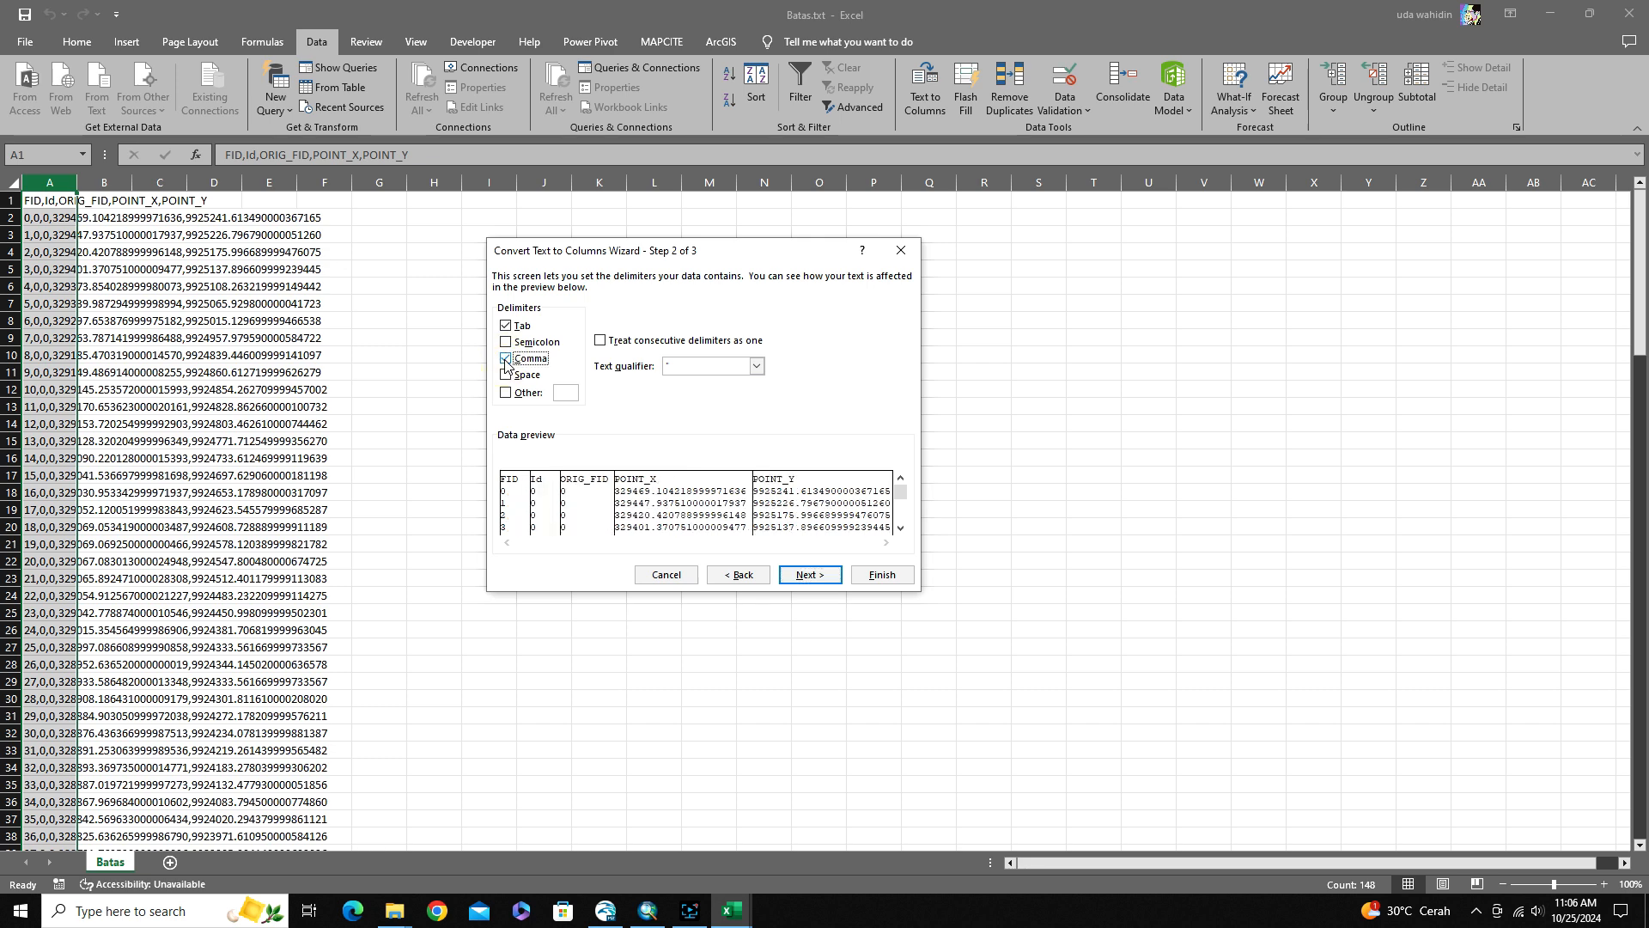
pyautogui.click(798, 575)
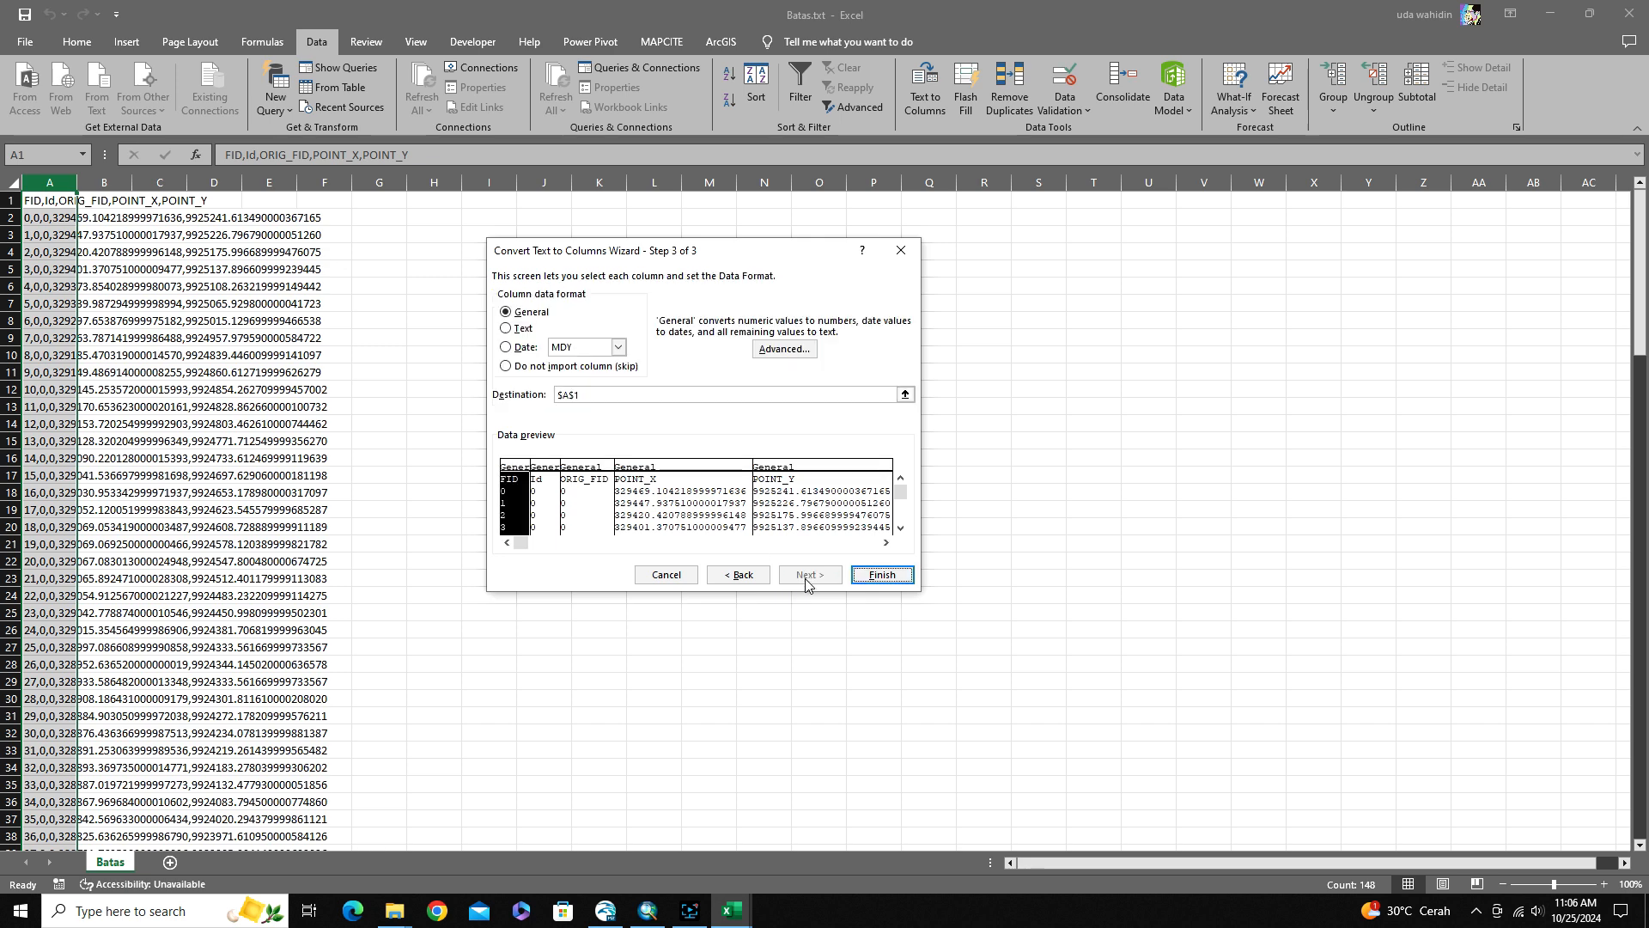
pyautogui.click(877, 575)
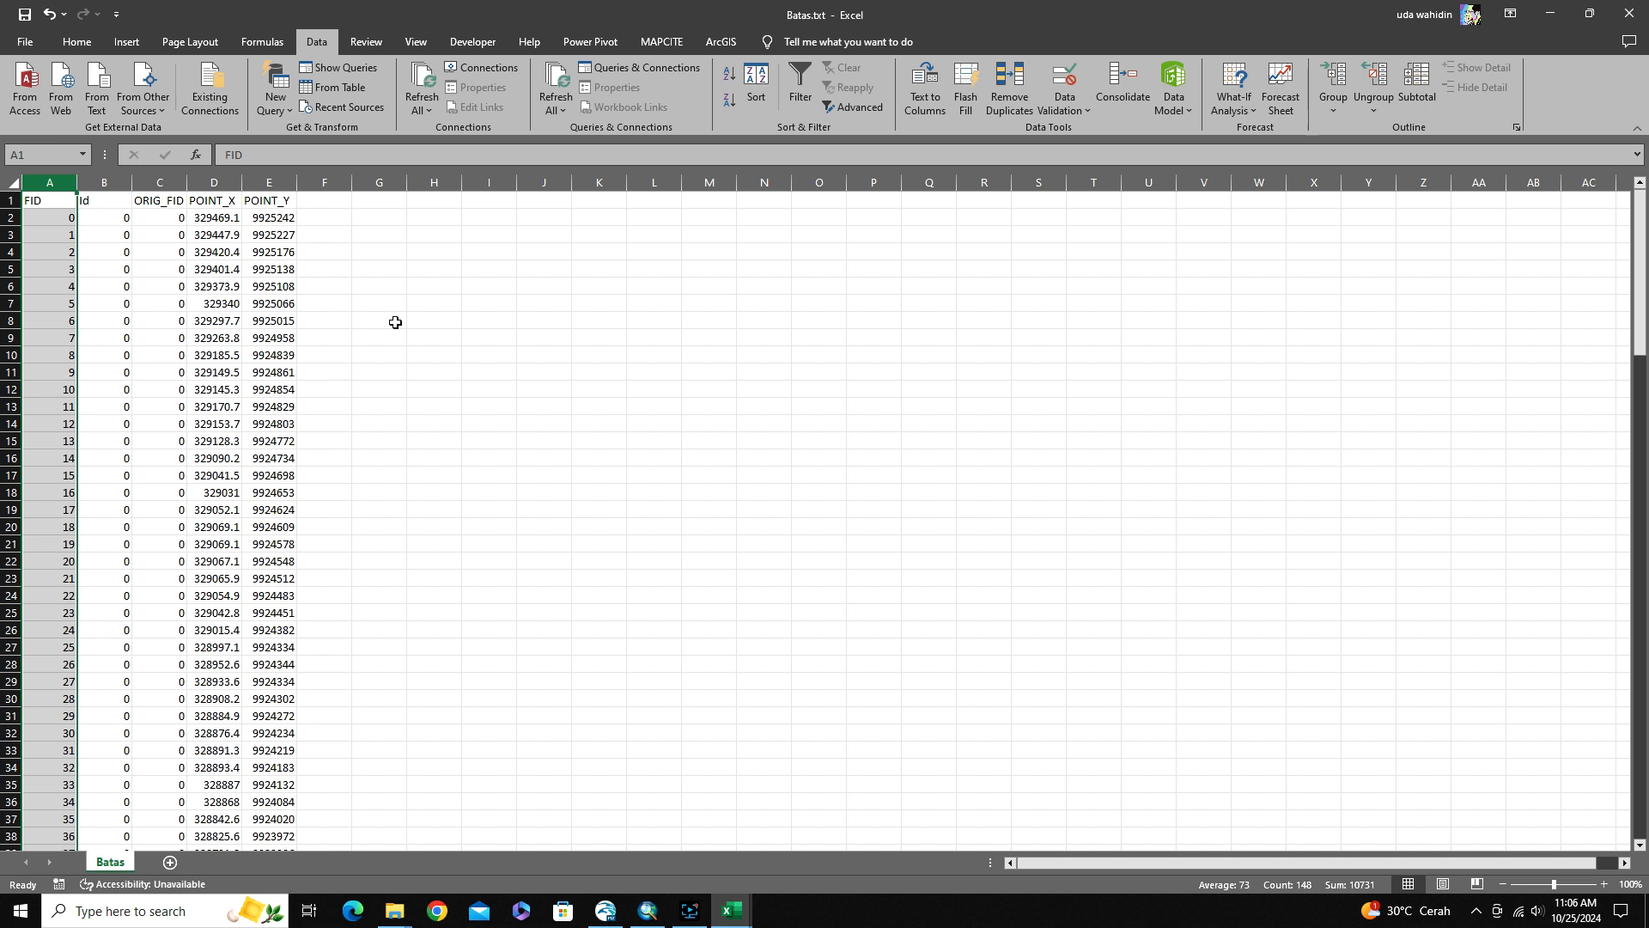
# Delete the FID column from the Batas sheet
pyautogui.click(365, 270)
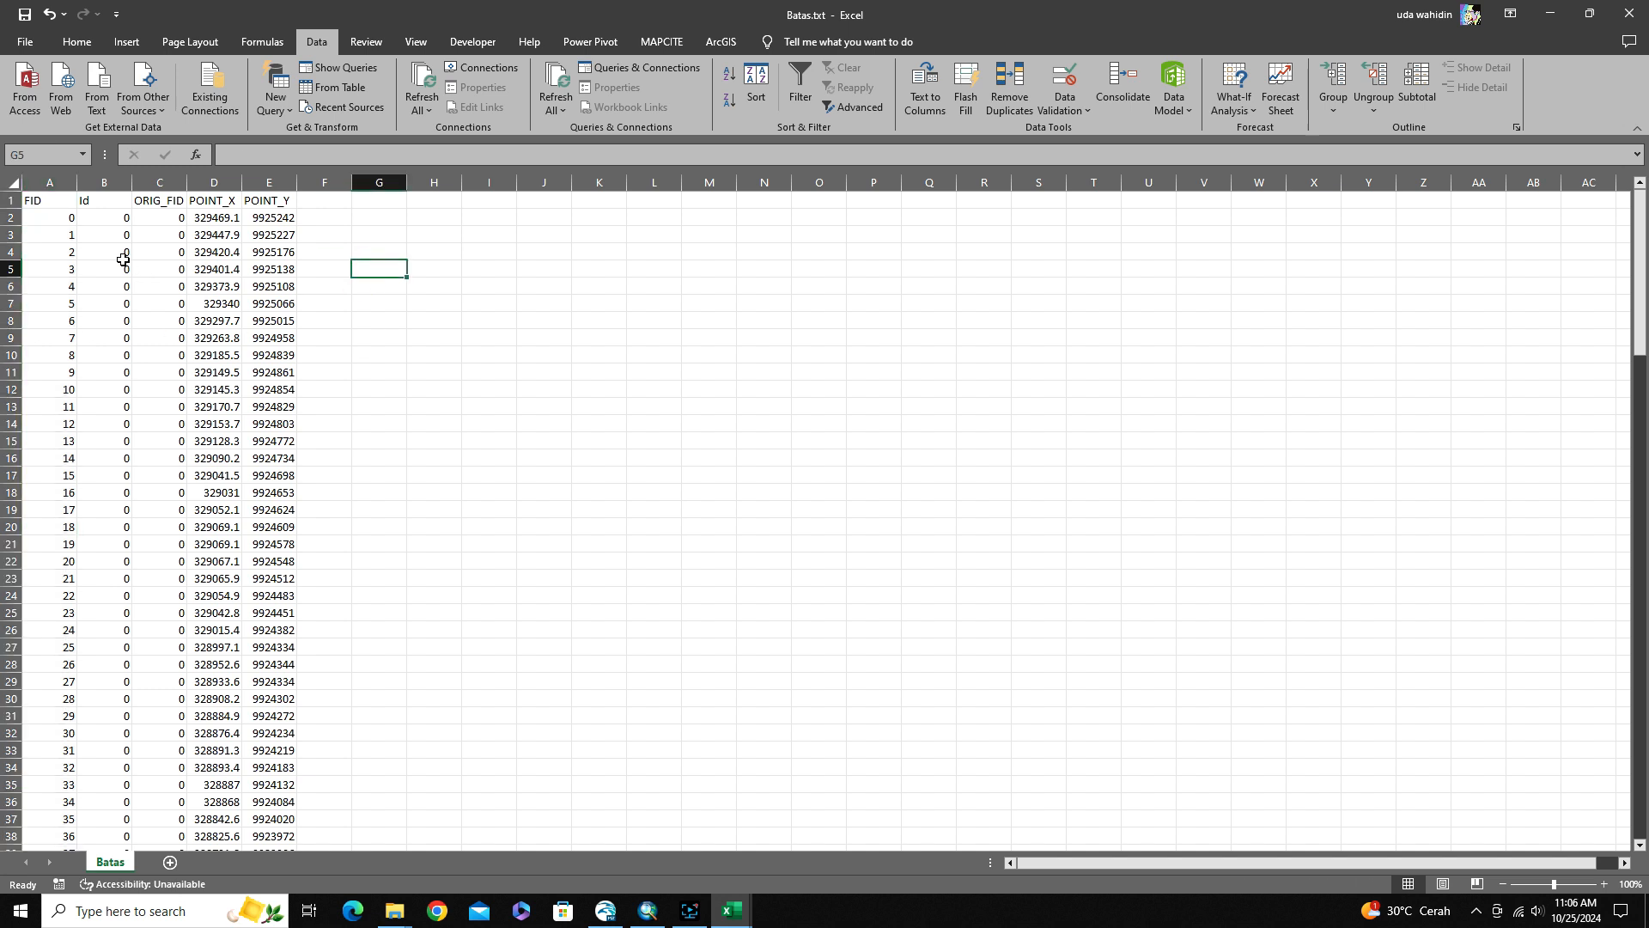
pyautogui.rightClick(63, 180)
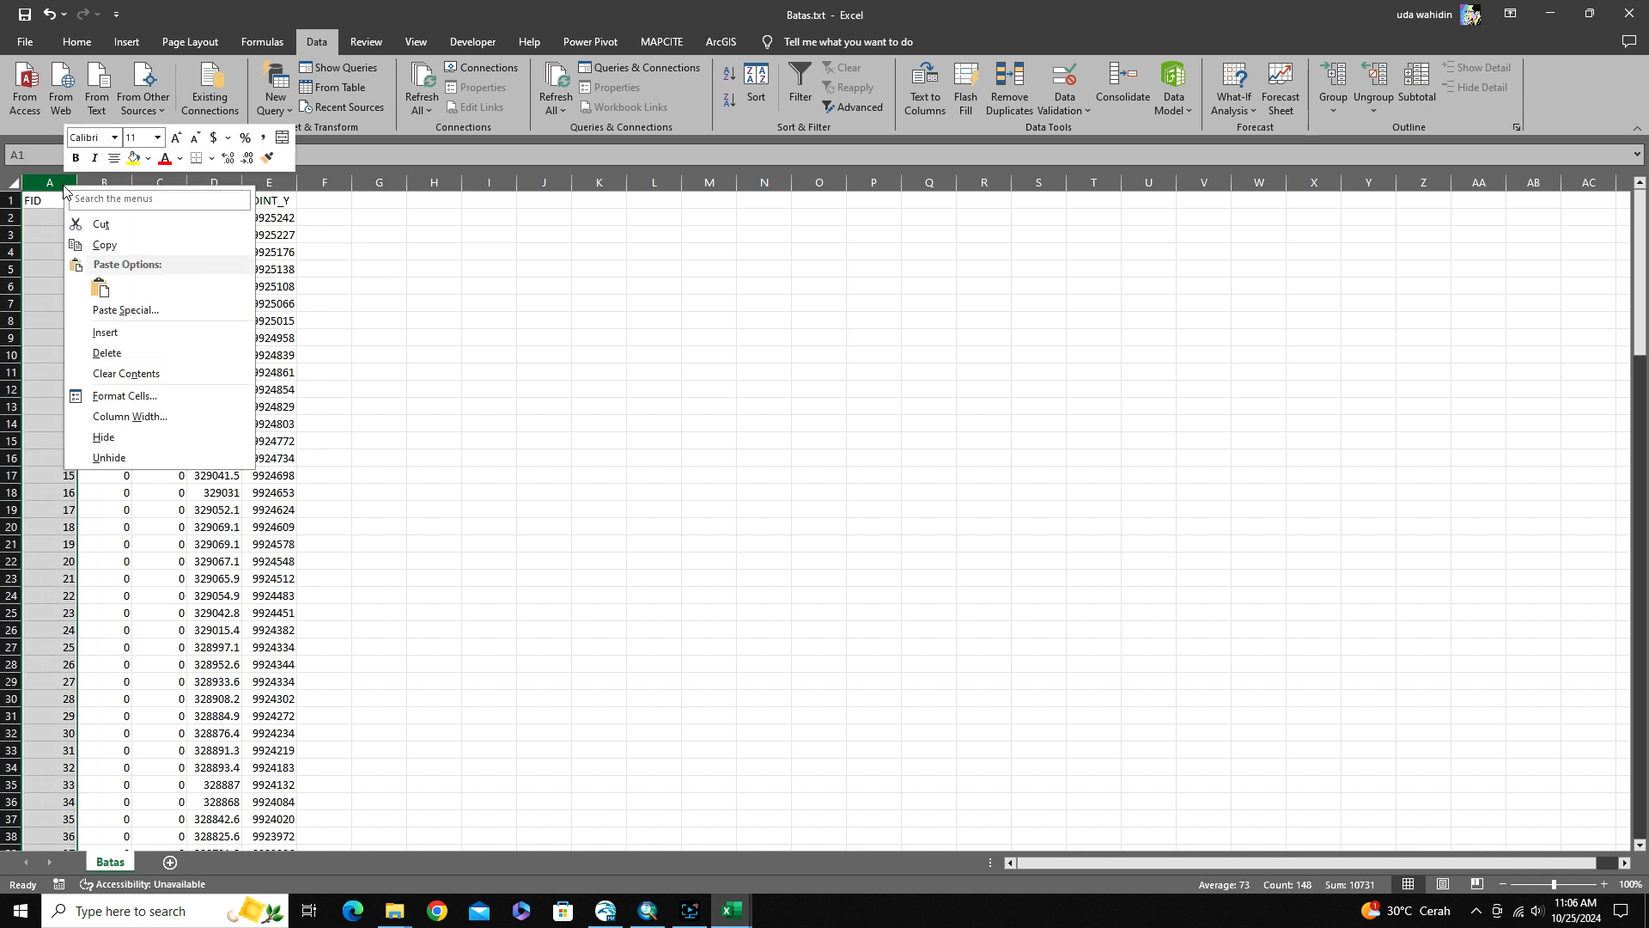
pyautogui.click(105, 353)
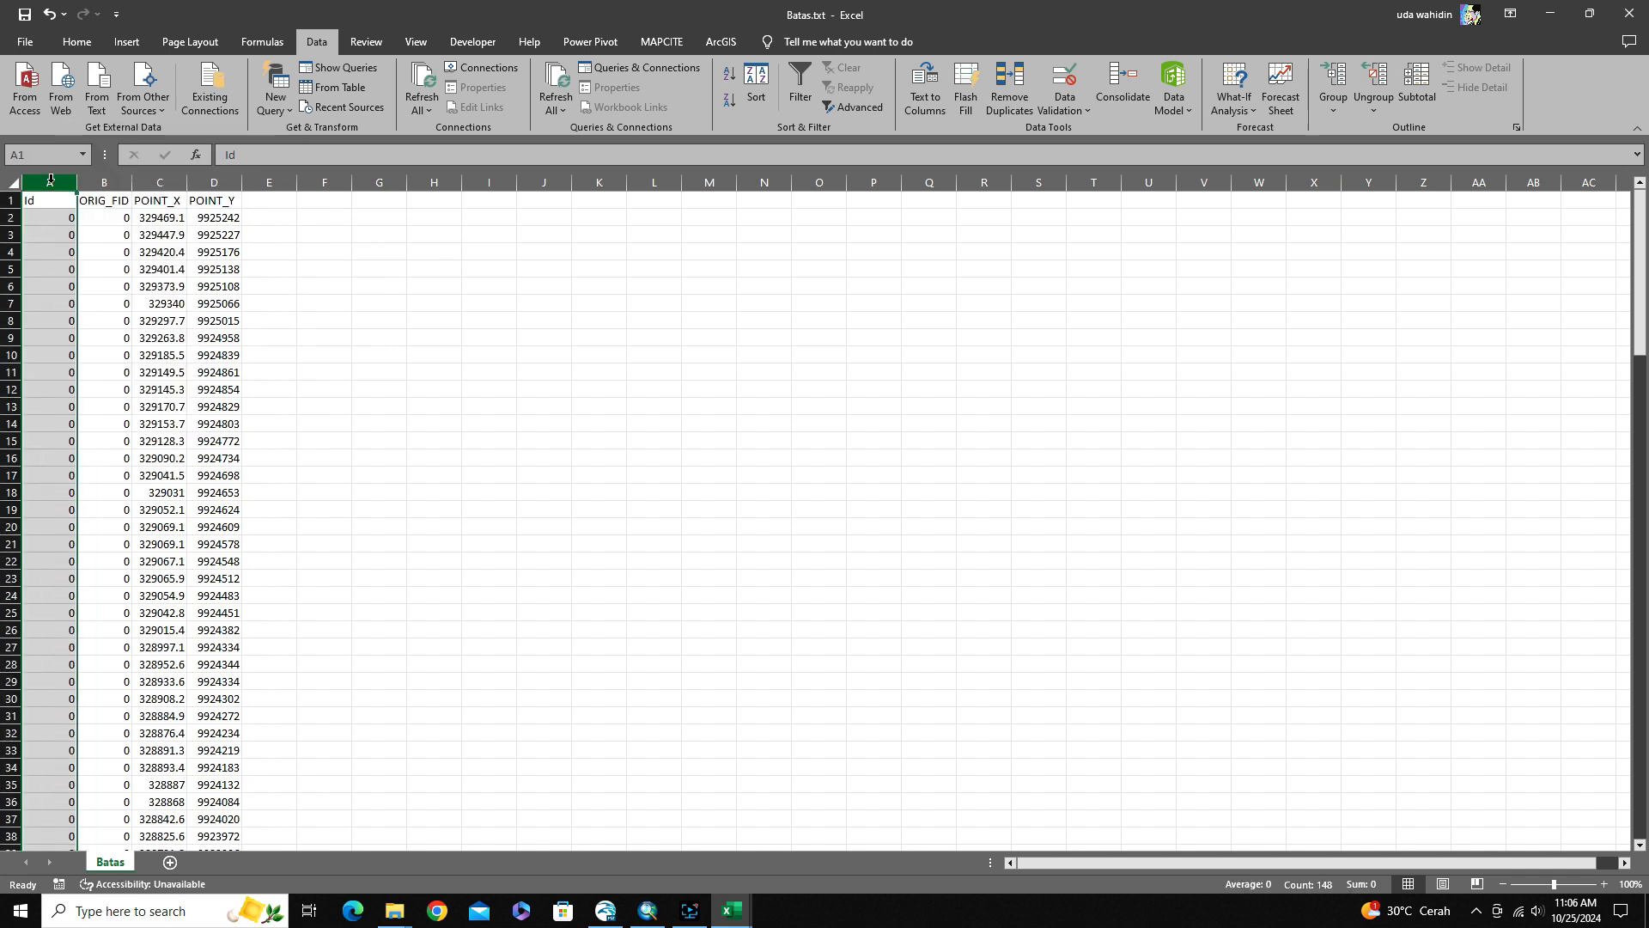
# Move the Id and ORIG_FID columns to columns E and F and delete the emptied columns A and B
pyautogui.moveTo(52, 182); pyautogui.dragTo(103, 183)
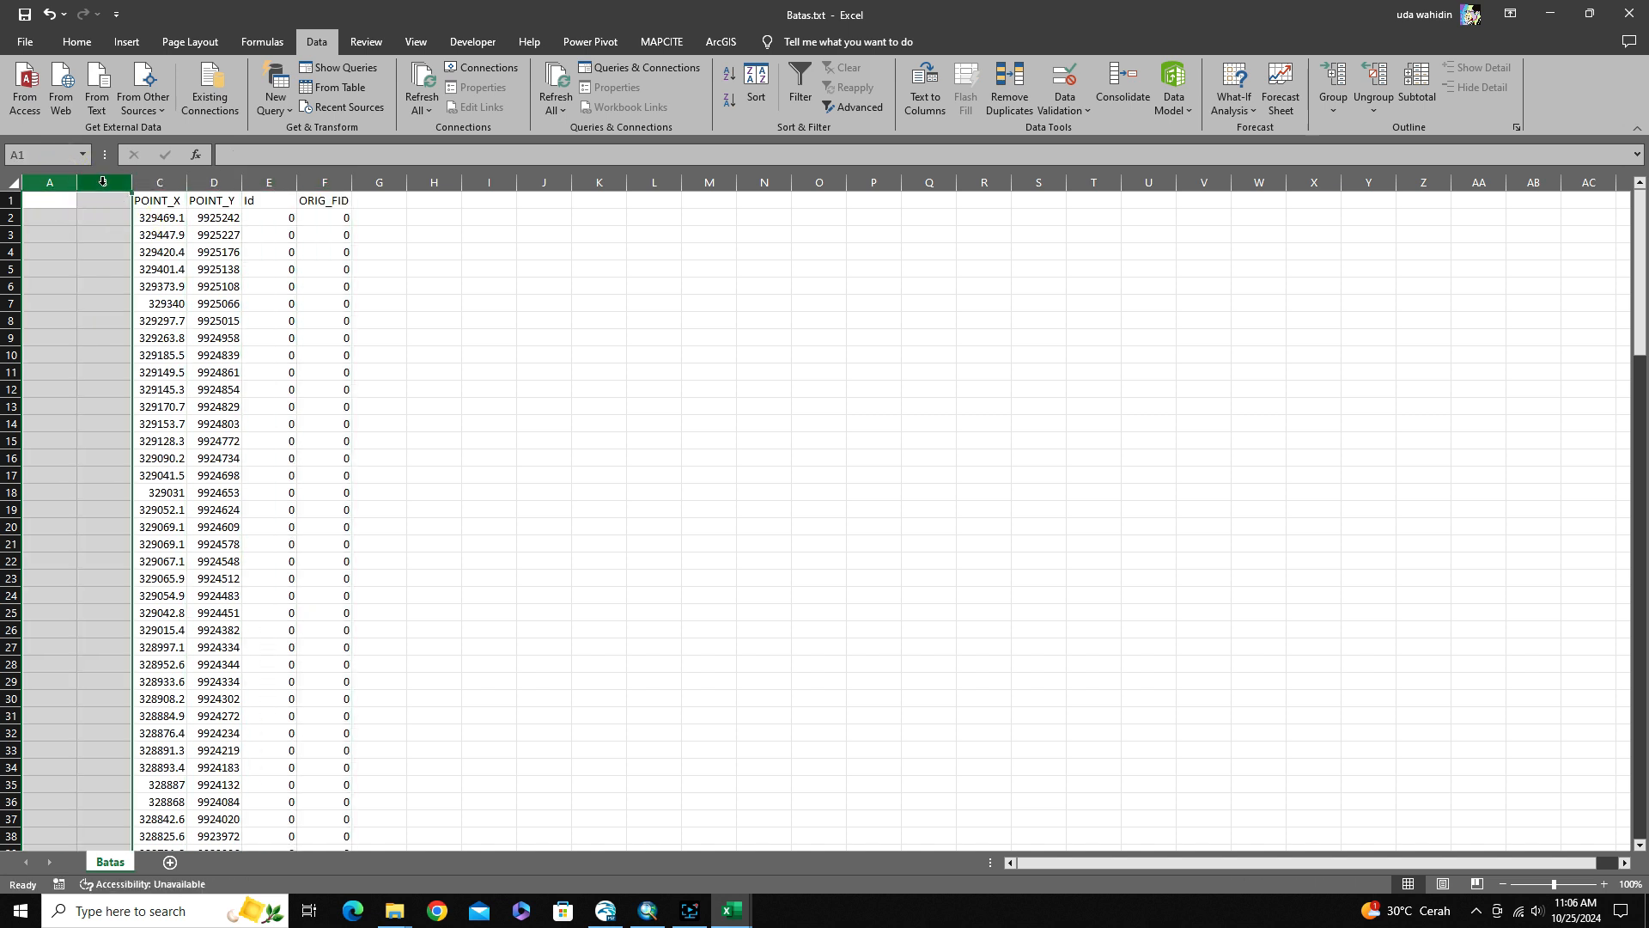
pyautogui.rightClick(103, 182)
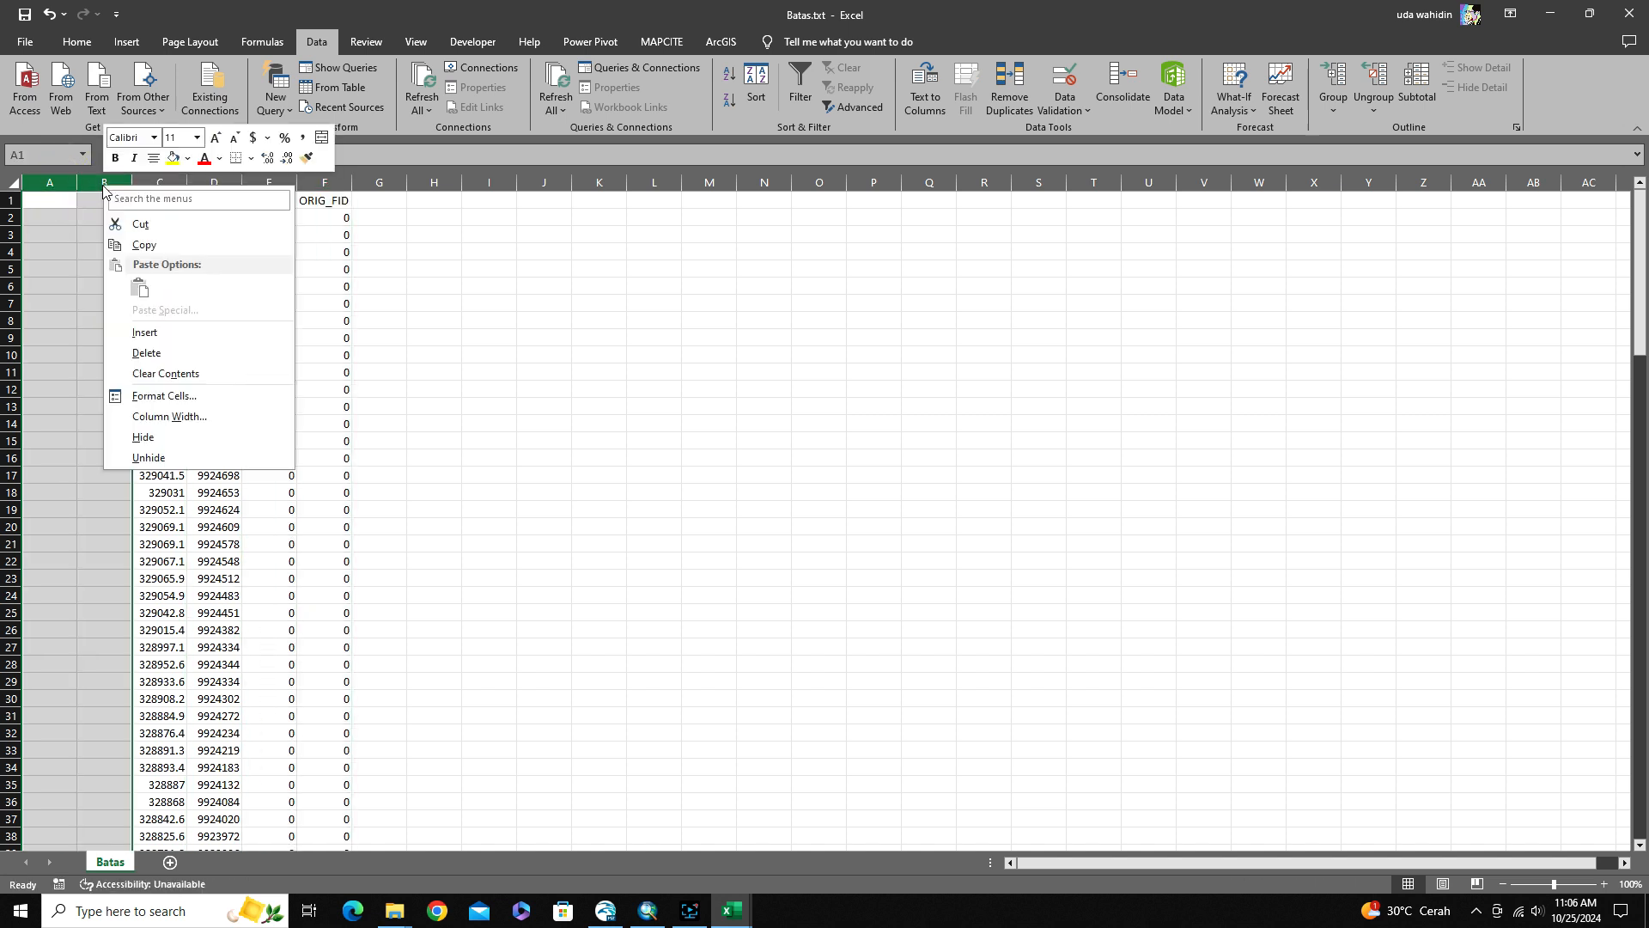
pyautogui.click(140, 353)
# Delete the header row of the Batas sheet and set cell C1 to 1
pyautogui.click(11, 200)
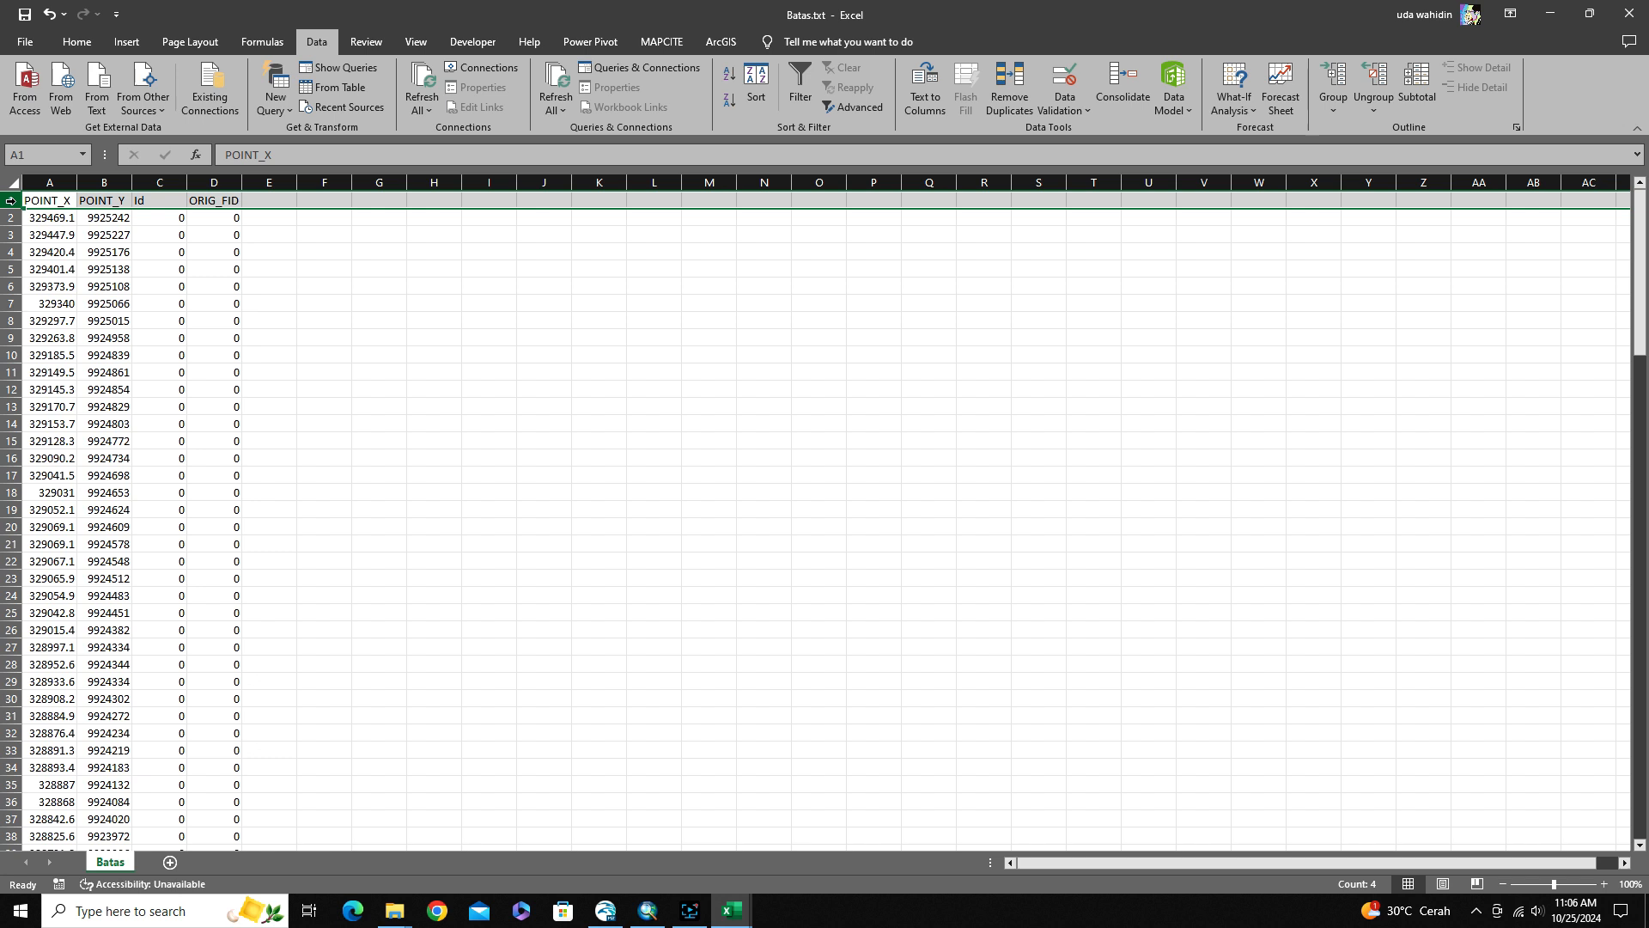
pyautogui.rightClick(10, 200)
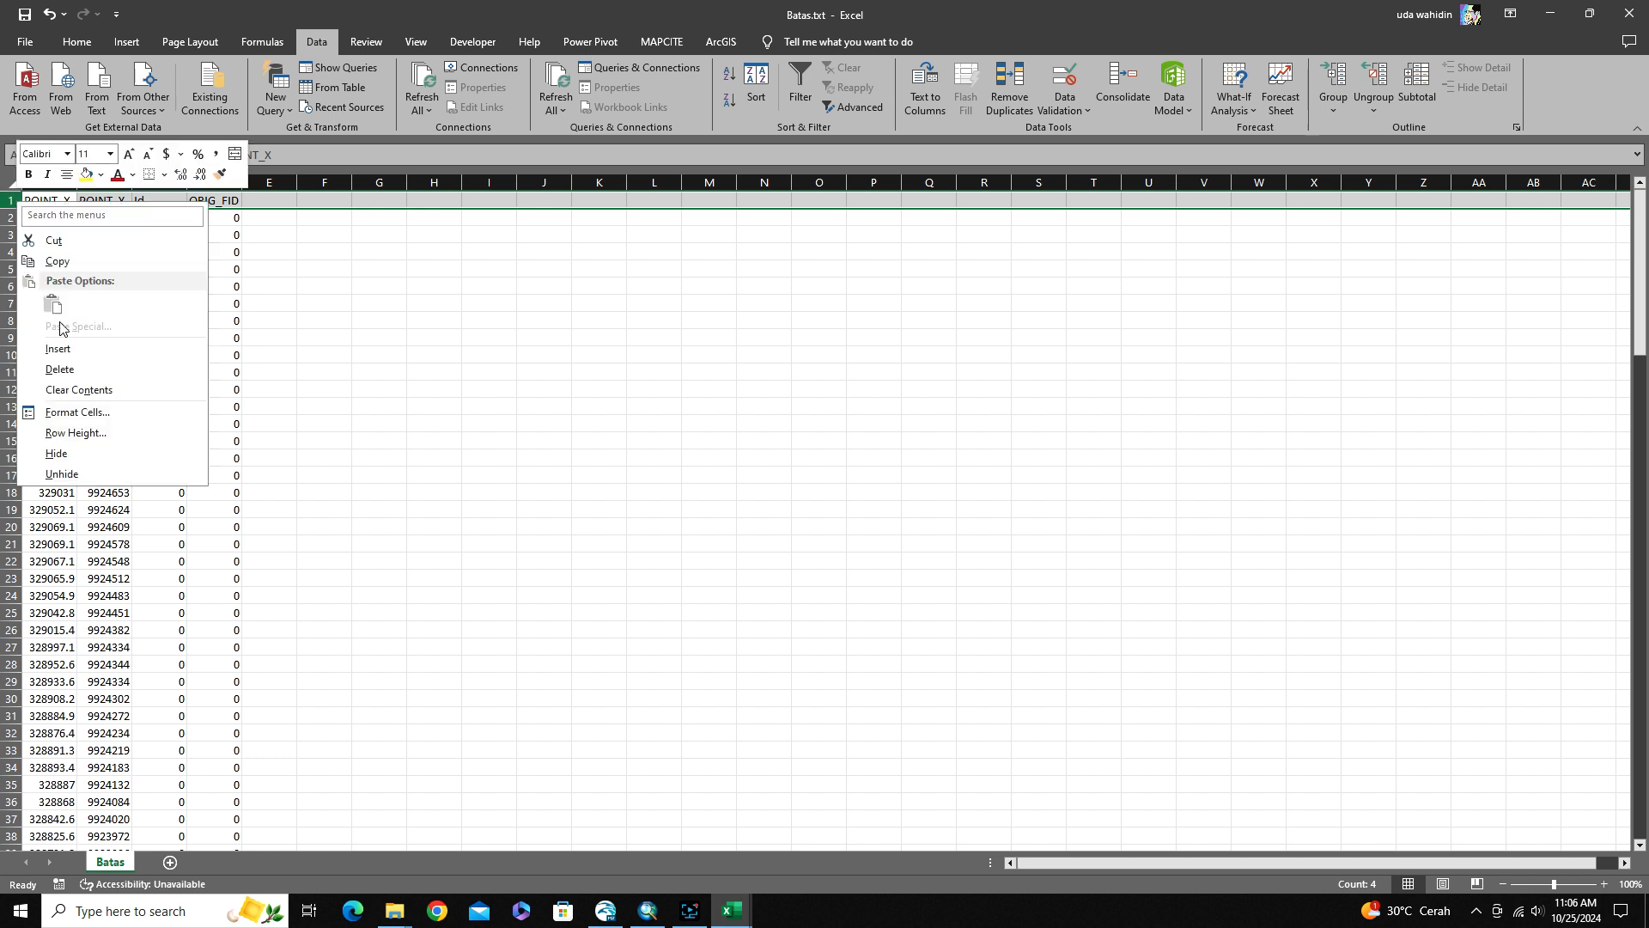
pyautogui.click(61, 369)
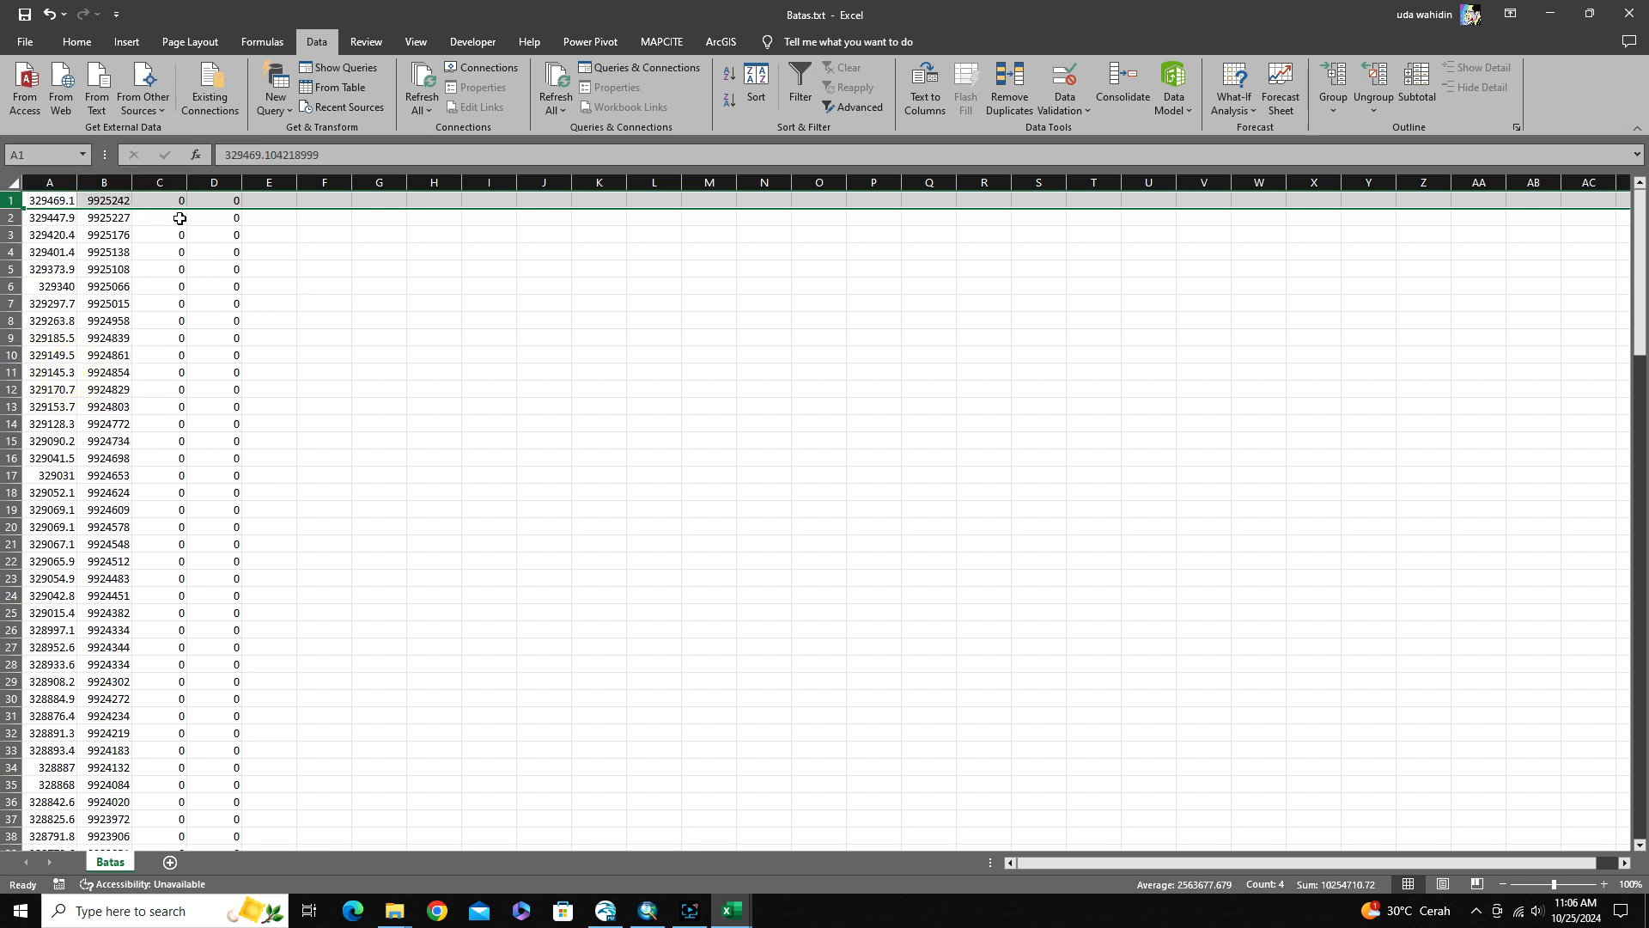
pyautogui.click(172, 201)
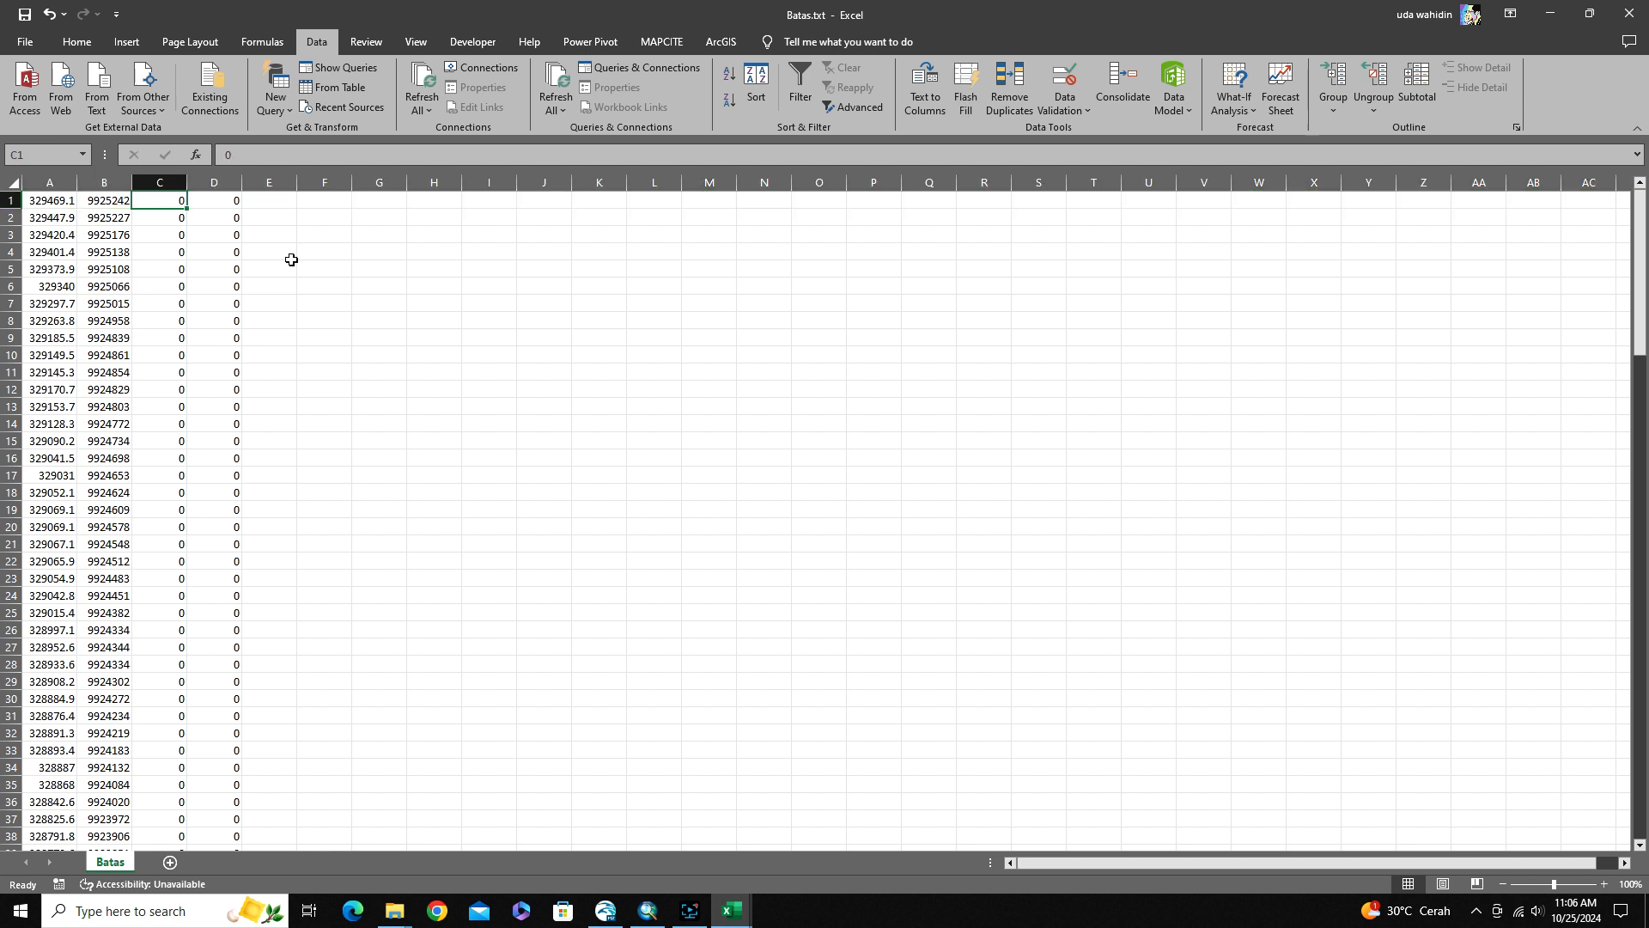
pyautogui.write('1')
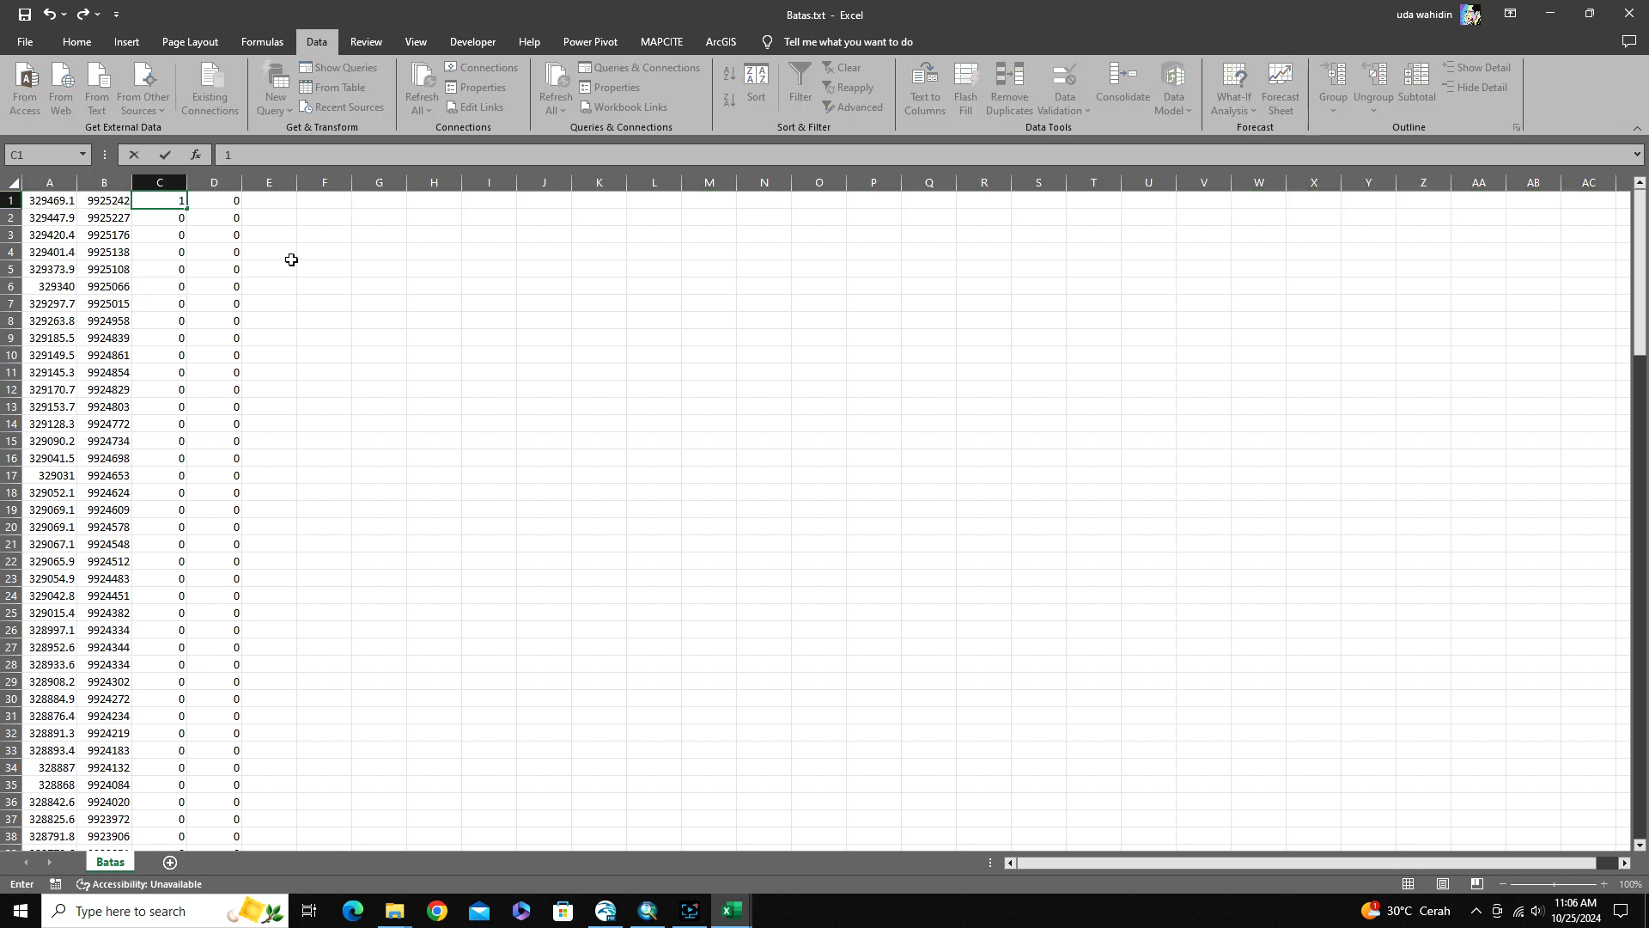
pyautogui.click(289, 252)
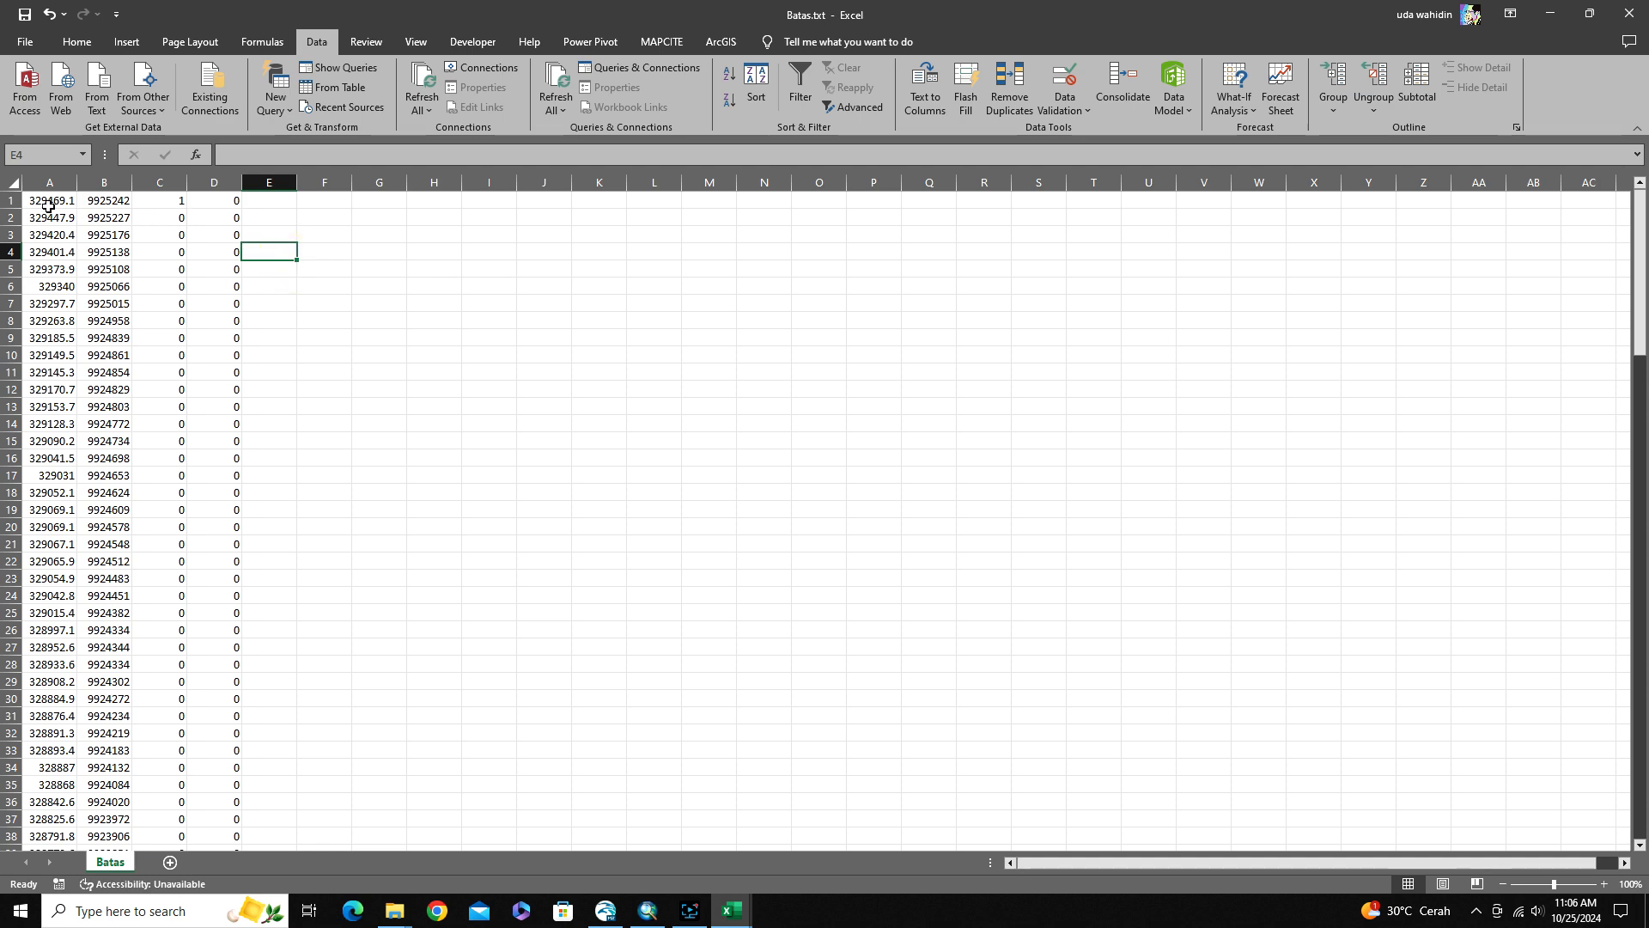
# Save the sheet as Boundary.txt in the Data Point folder, keeping the Text (Tab delimited) format, and close the file
pyautogui.click(27, 46)
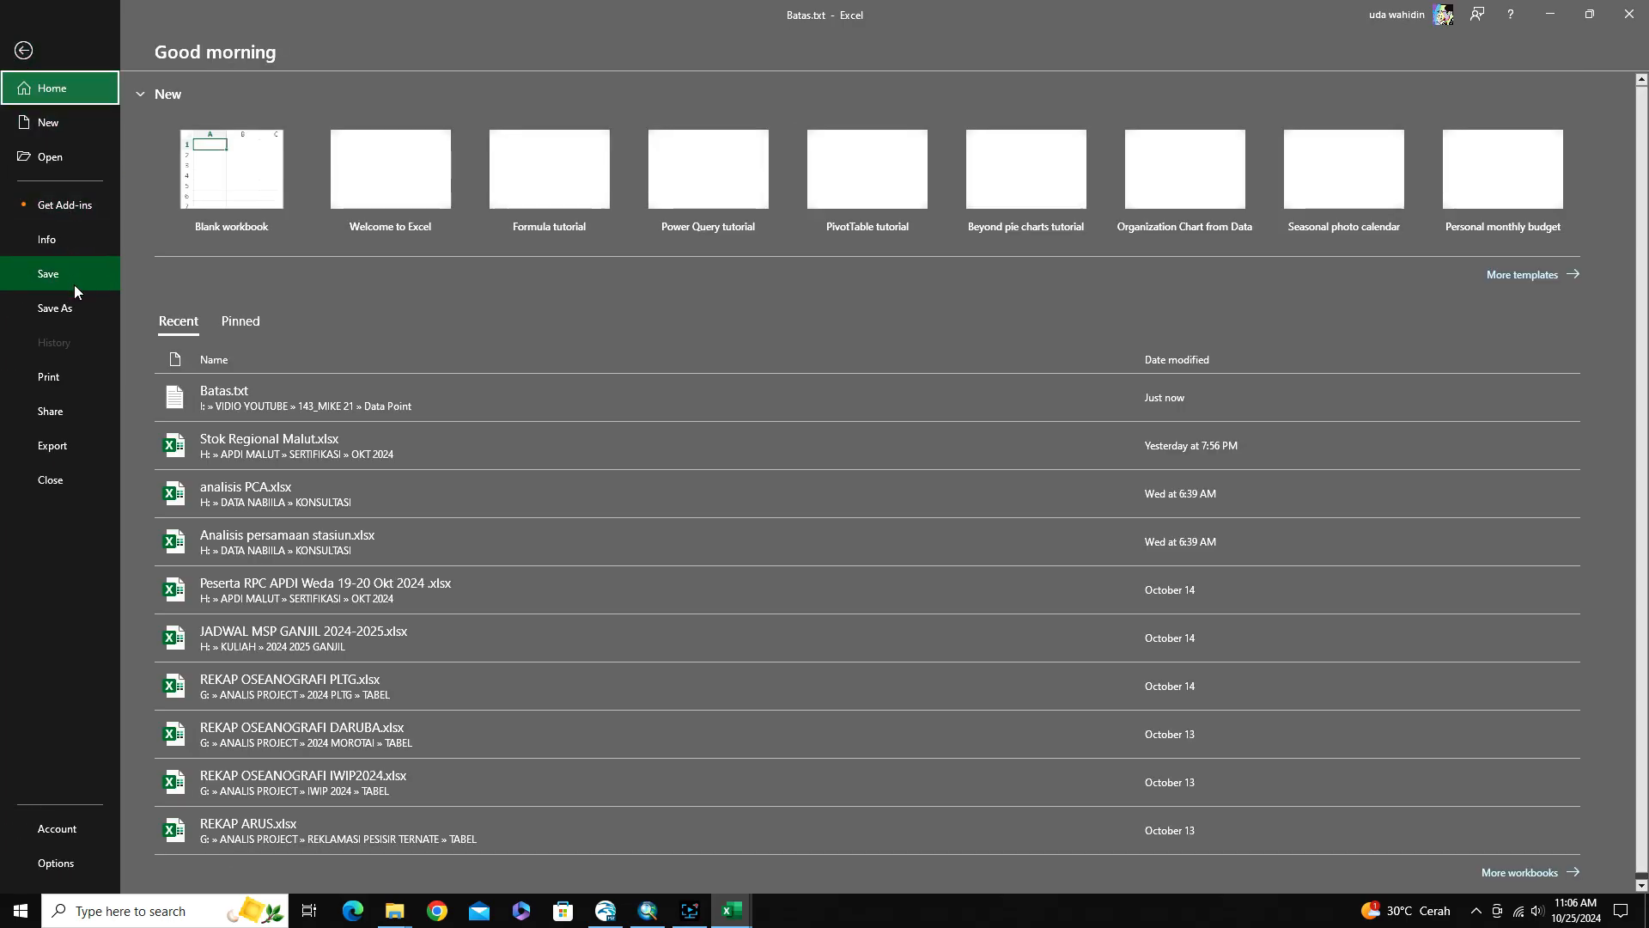
pyautogui.click(70, 309)
pyautogui.click(556, 199)
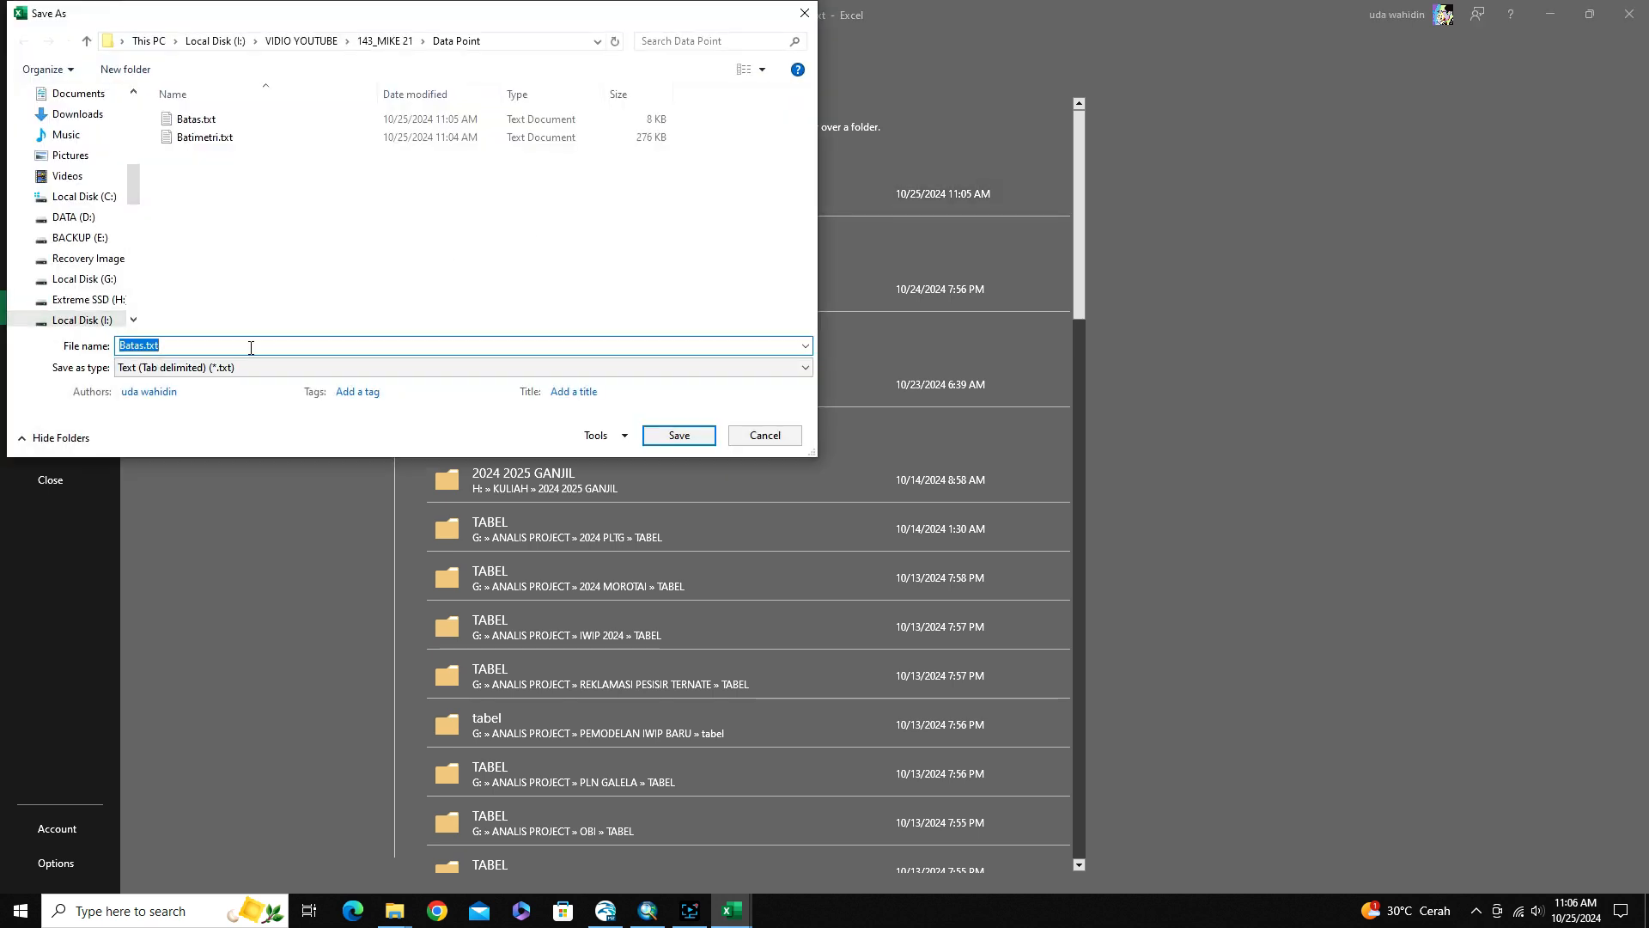
pyautogui.moveTo(144, 346); pyautogui.dragTo(123, 341)
pyautogui.write('ndary')
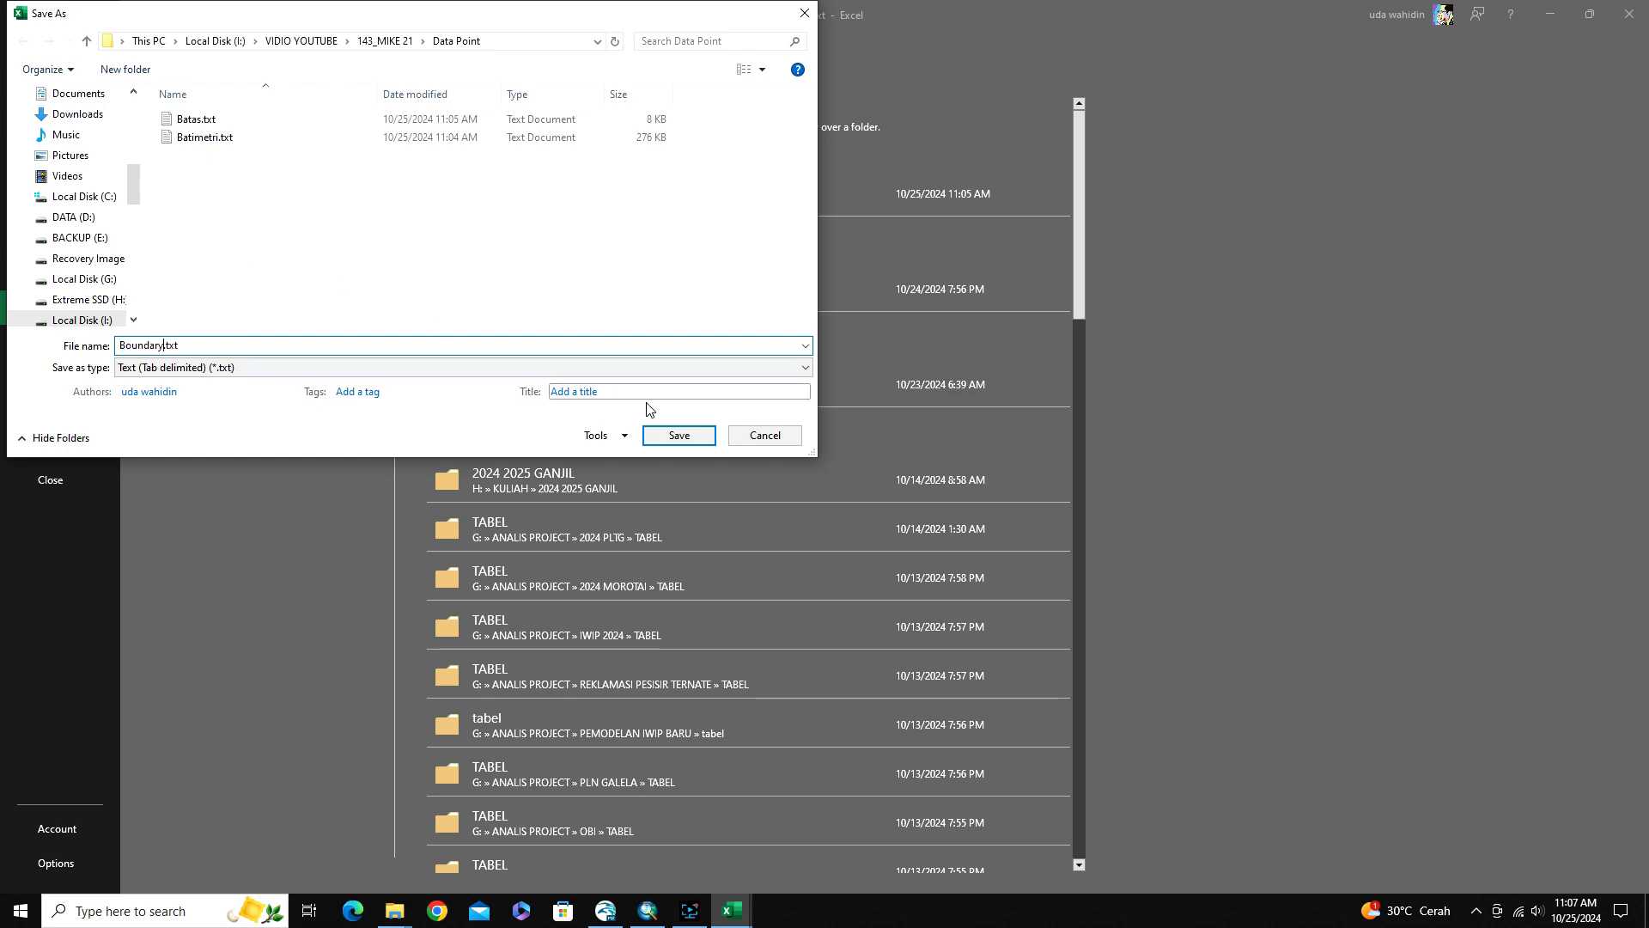
pyautogui.click(687, 438)
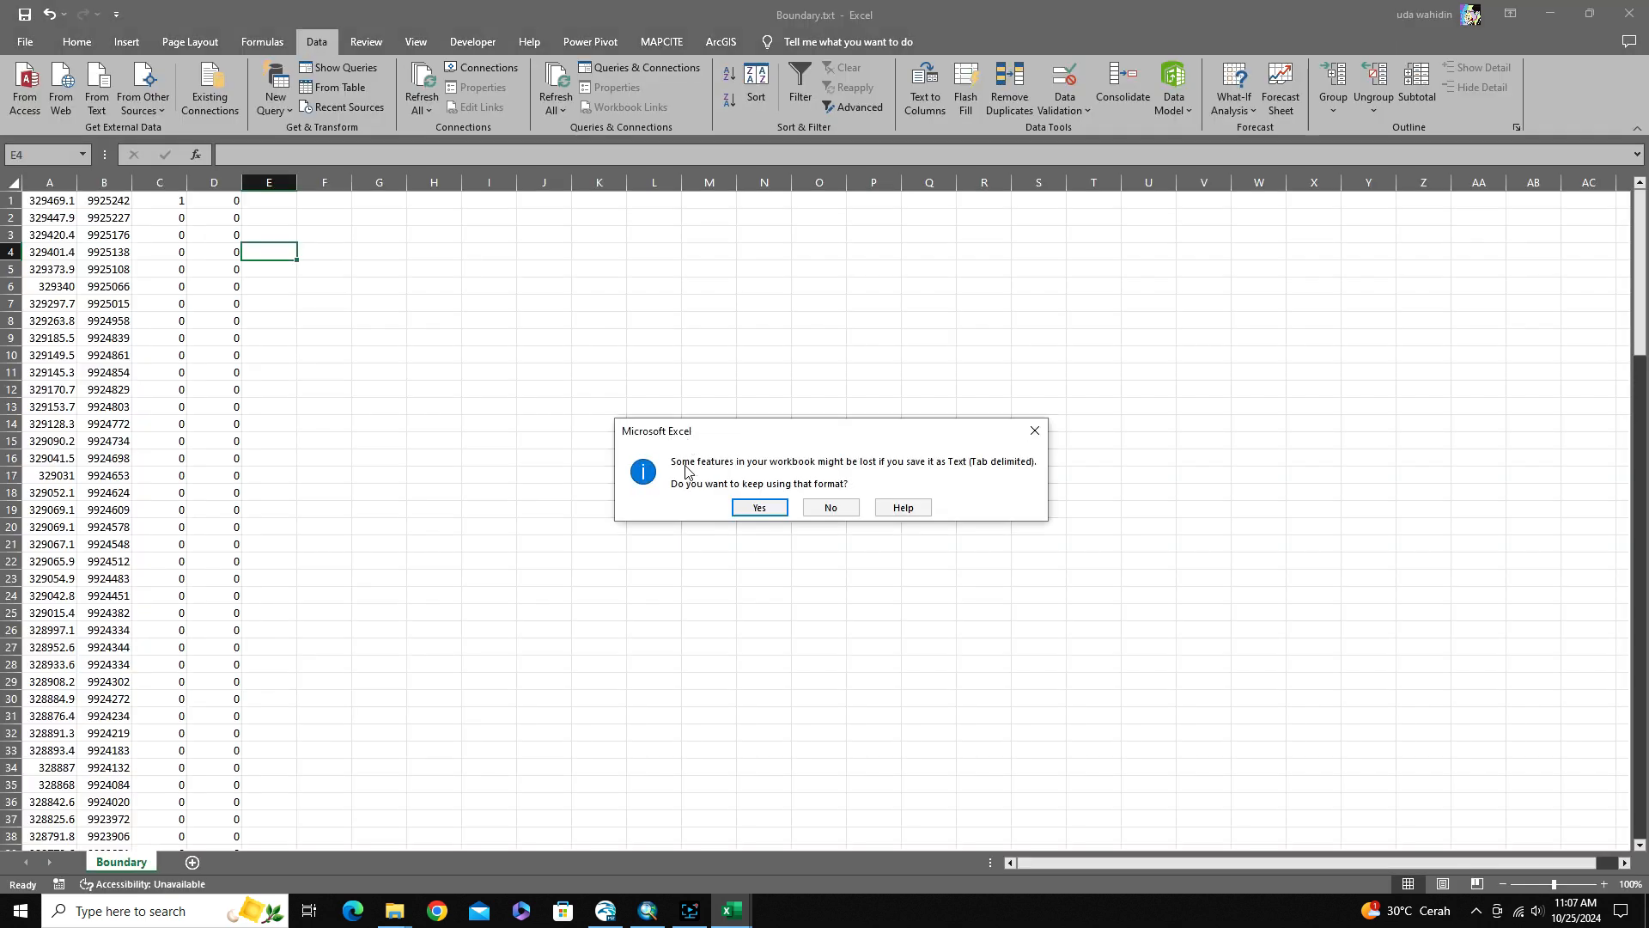
pyautogui.click(759, 507)
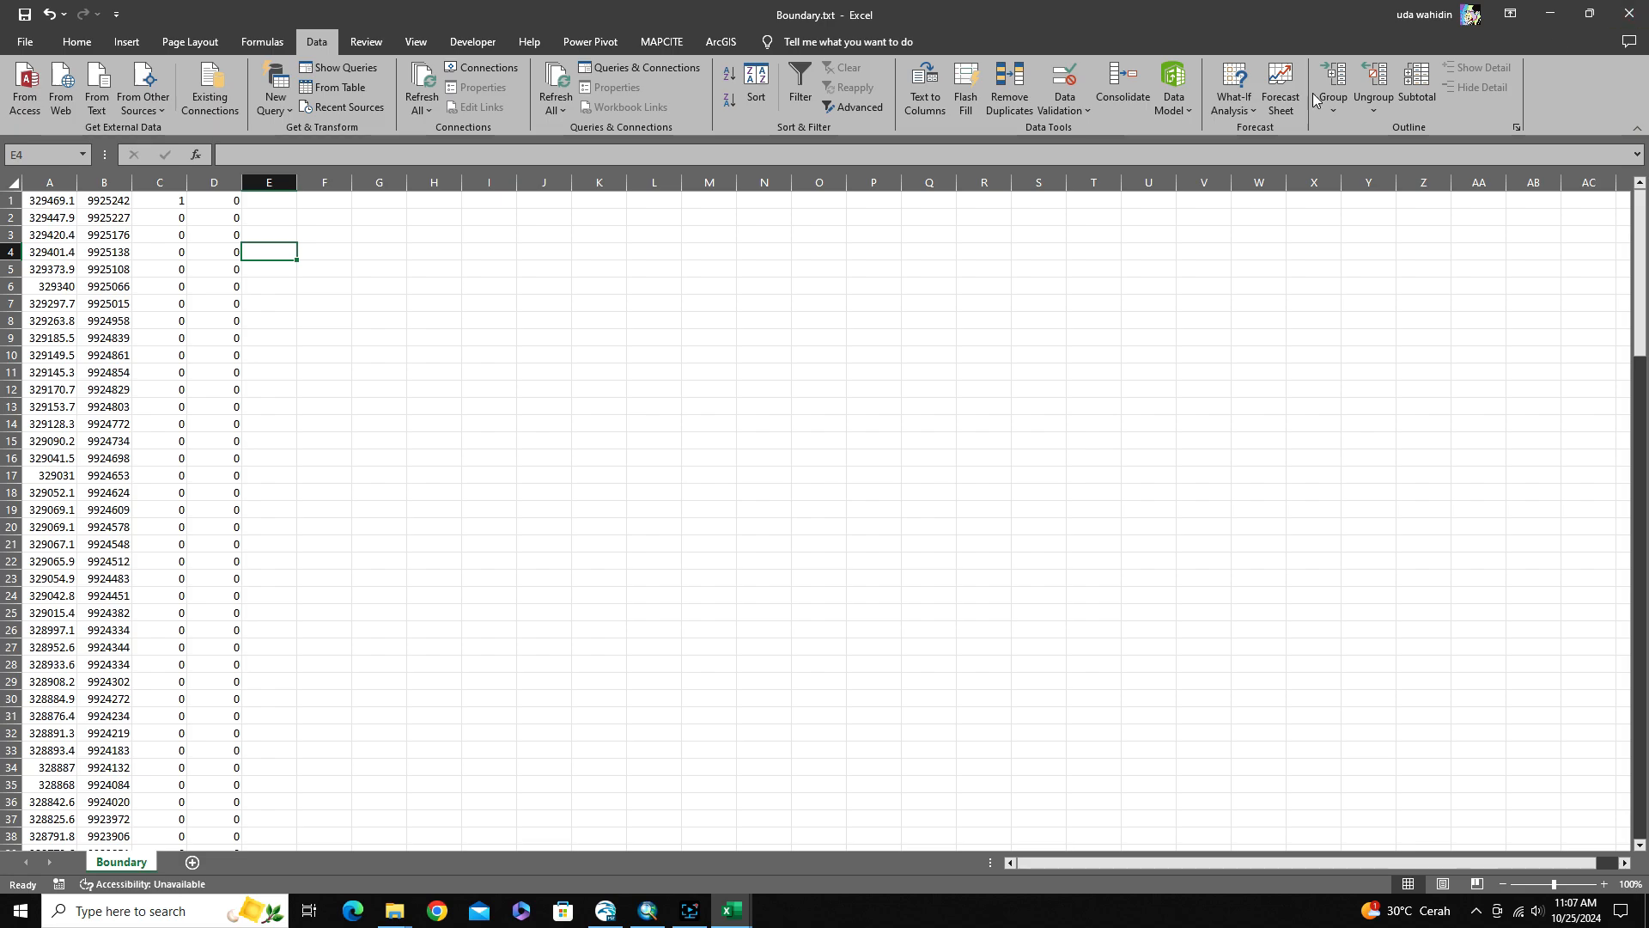
pyautogui.click(27, 40)
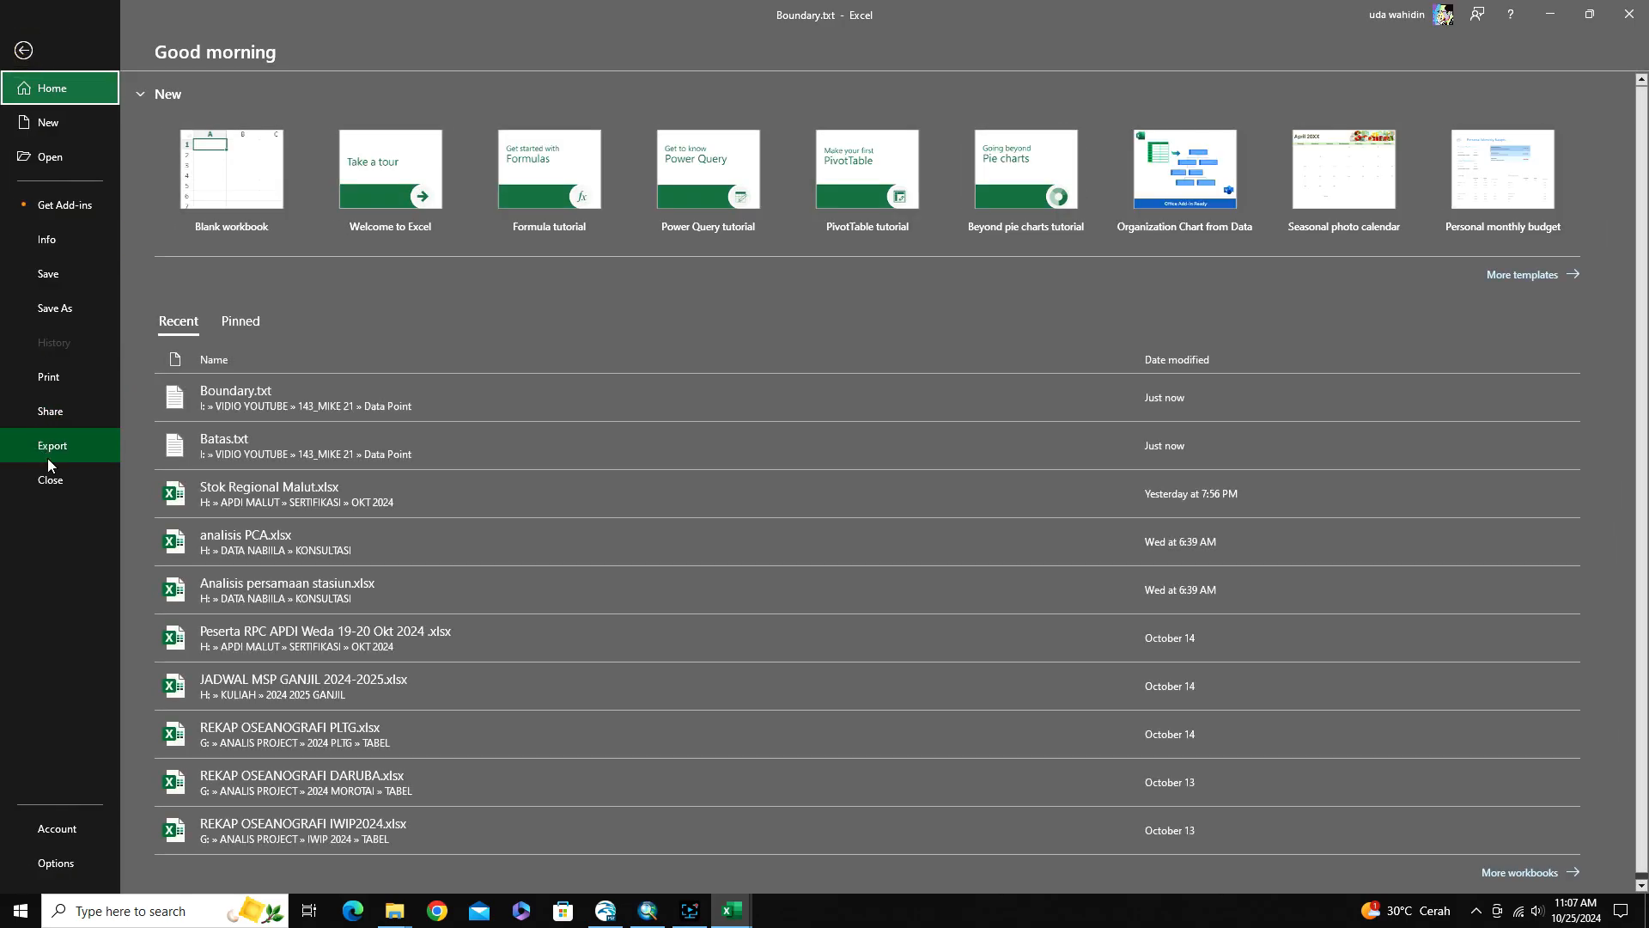
pyautogui.click(51, 481)
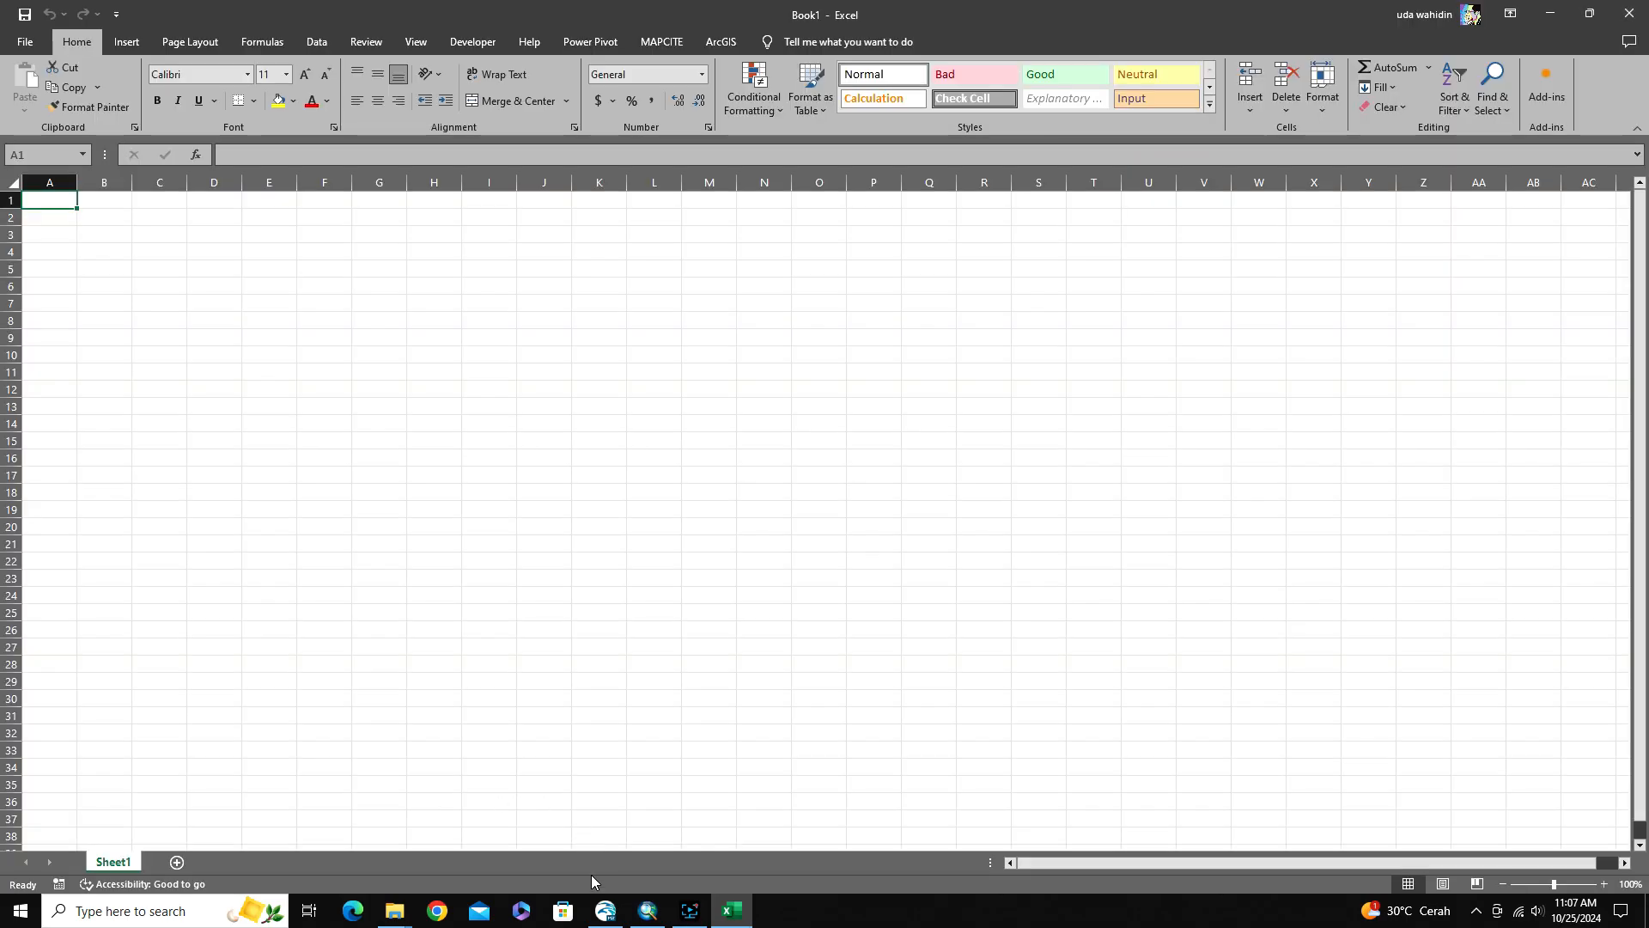
# Open Batimetri.txt from the Data Point folder in Excel
pyautogui.moveTo(394, 910)
pyautogui.click(499, 853)
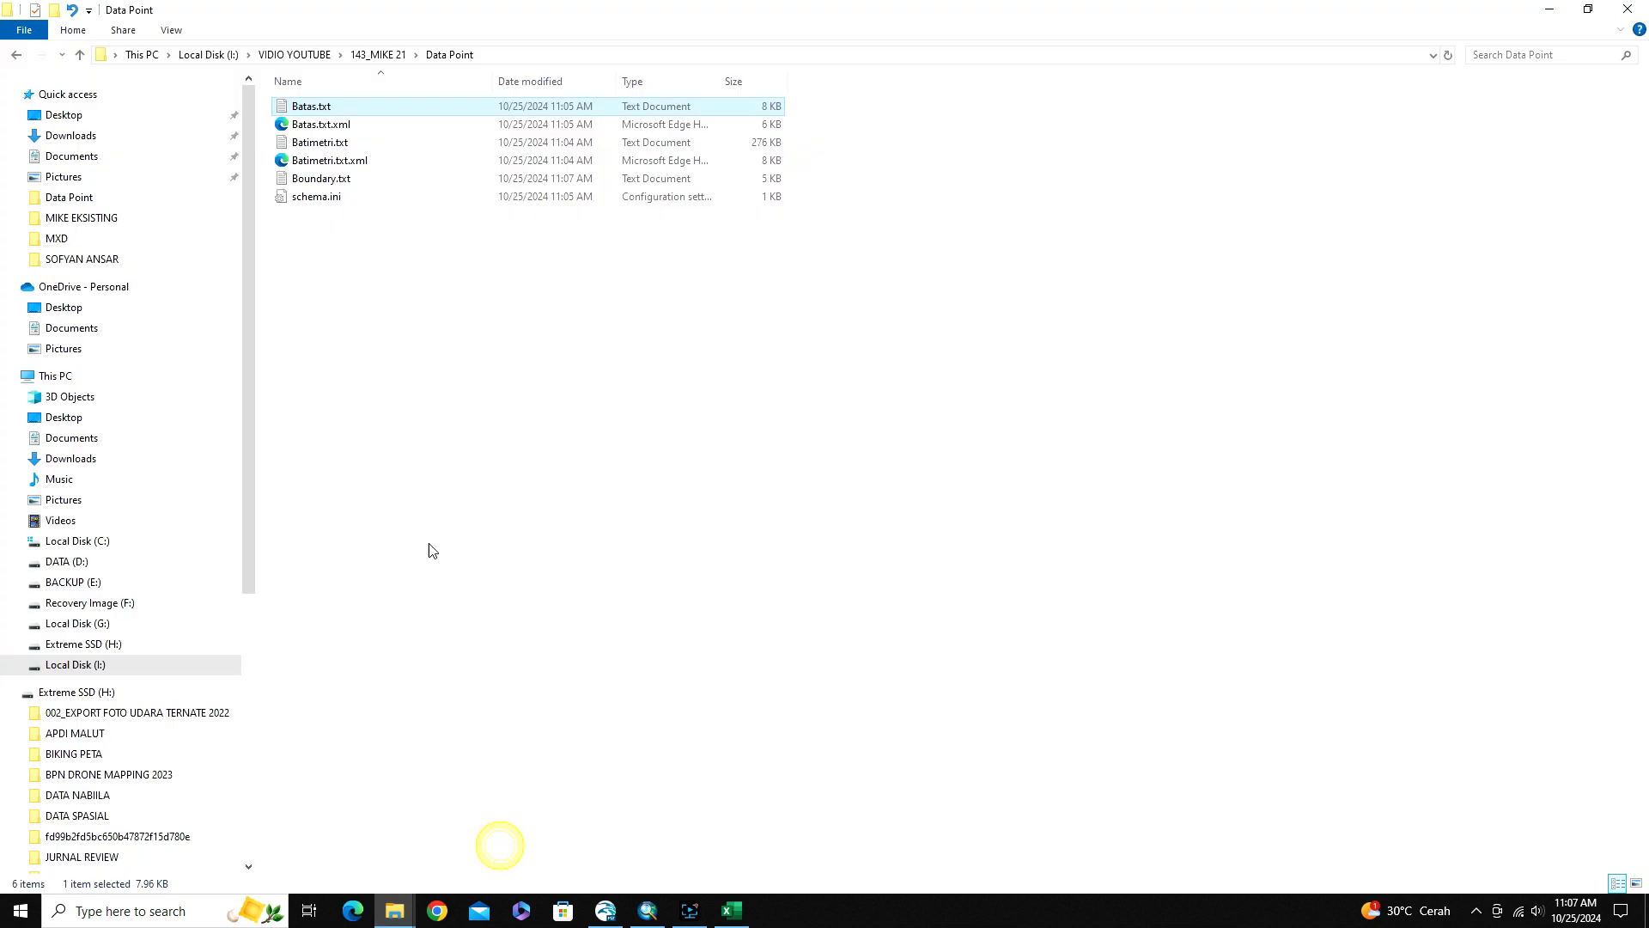
pyautogui.click(315, 143)
pyautogui.moveTo(310, 147); pyautogui.dragTo(644, 629)
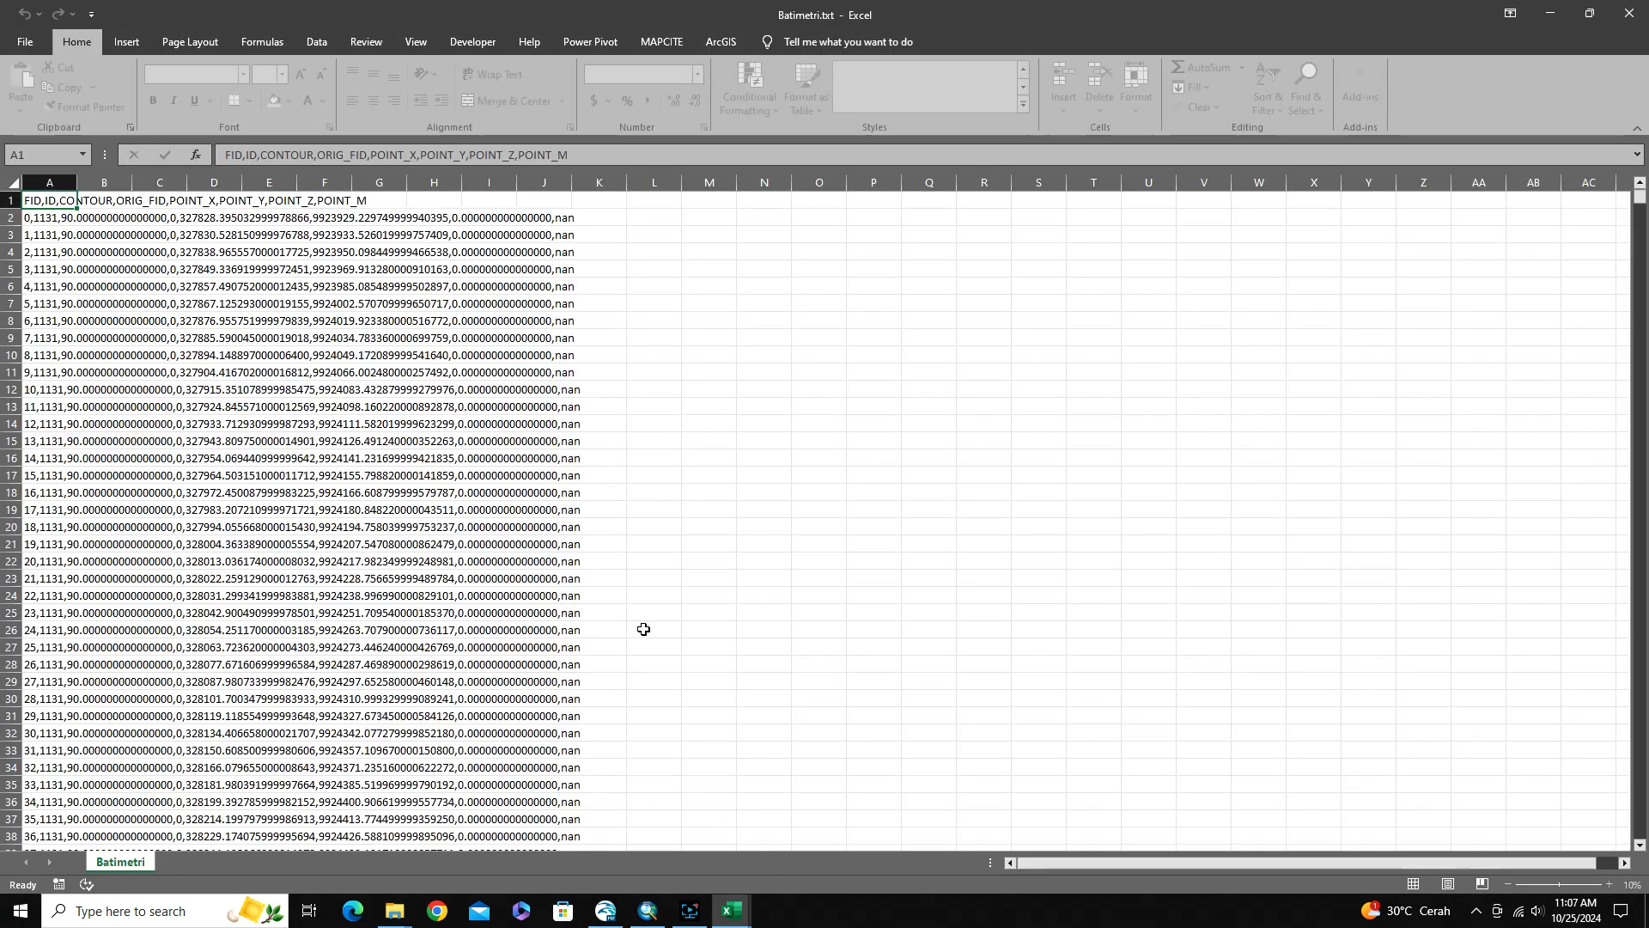
# Split column A of the Batimetri sheet with Text to Columns, as delimited data with comma added as a delimiter and General format
pyautogui.click(48, 180)
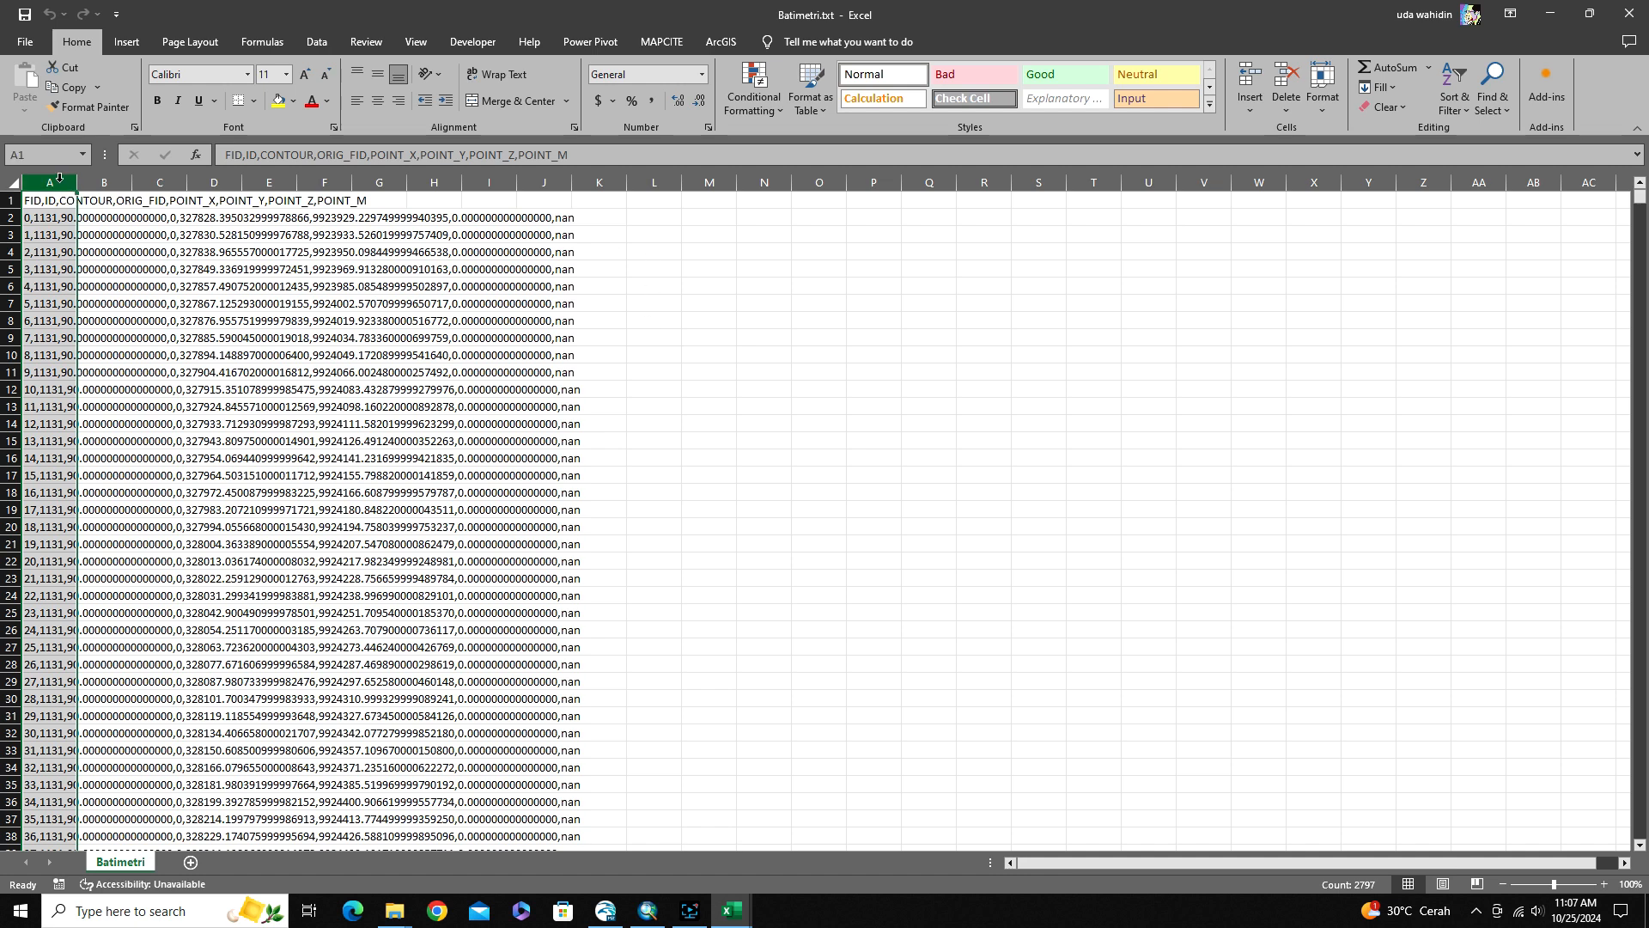
pyautogui.click(317, 41)
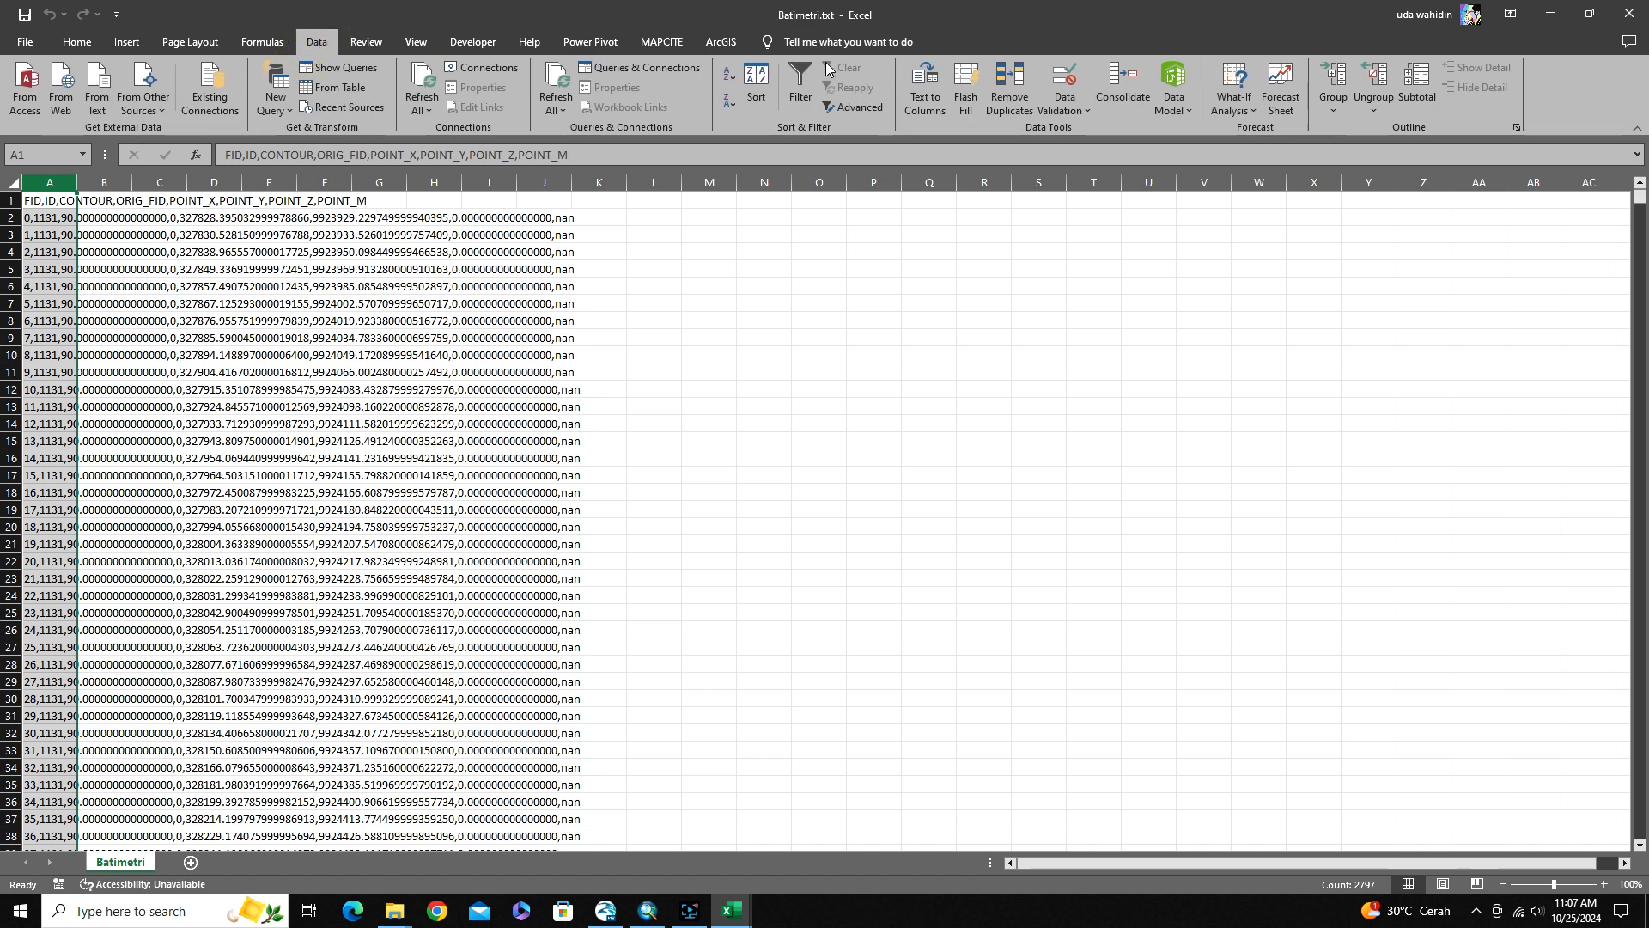
pyautogui.click(927, 101)
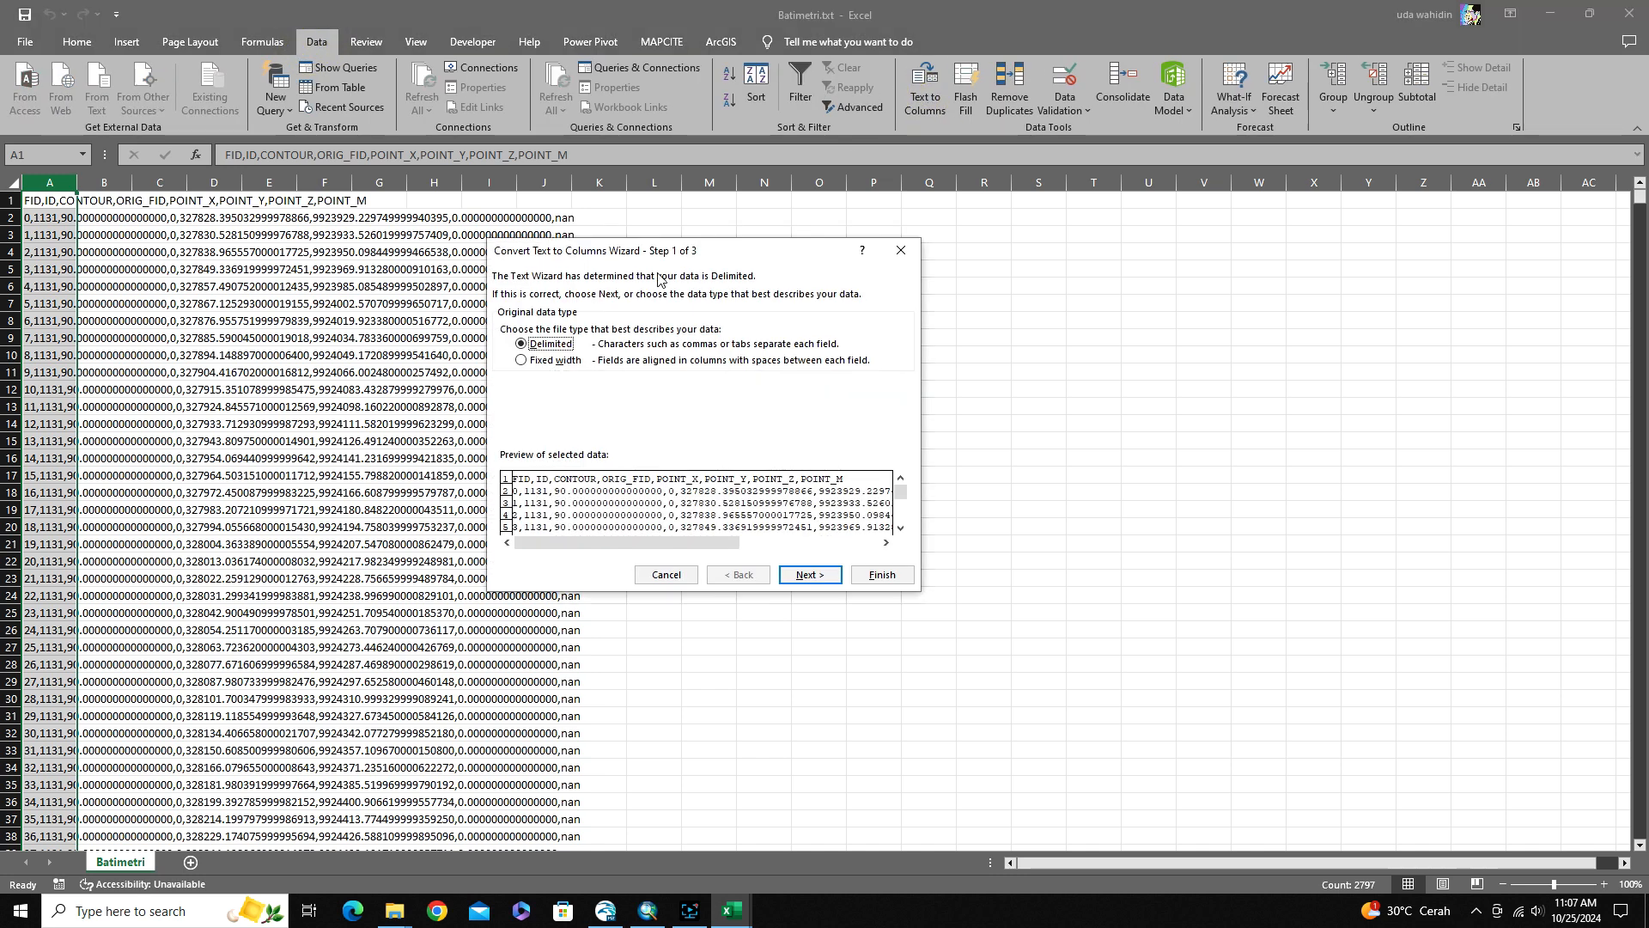
pyautogui.click(805, 575)
pyautogui.click(506, 357)
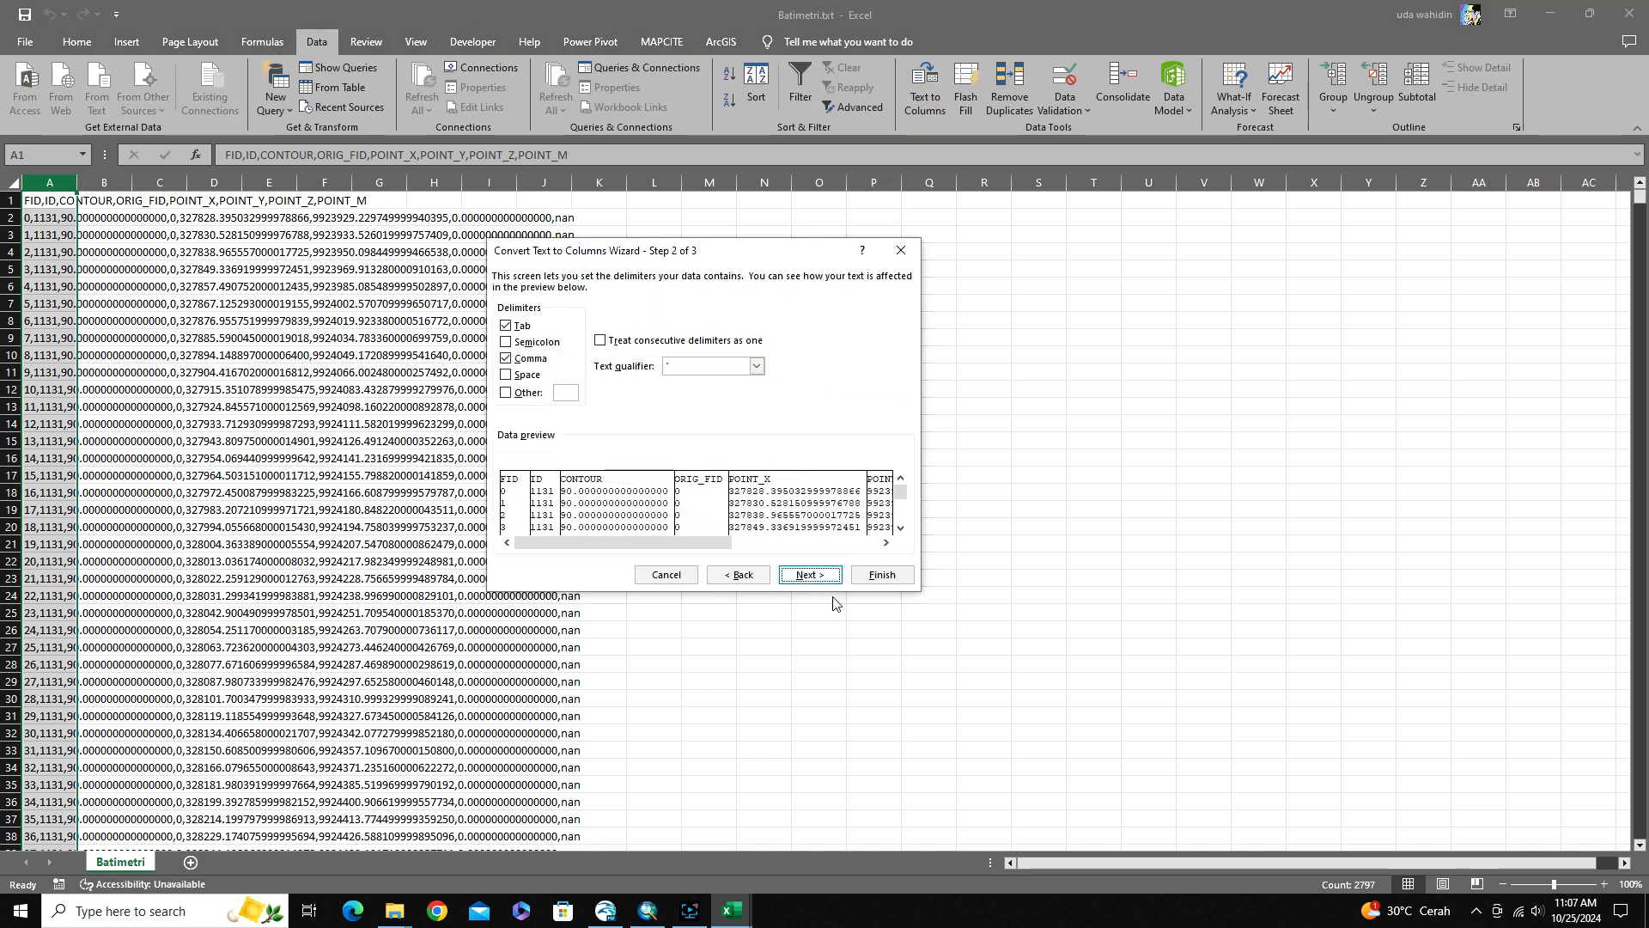
pyautogui.click(807, 574)
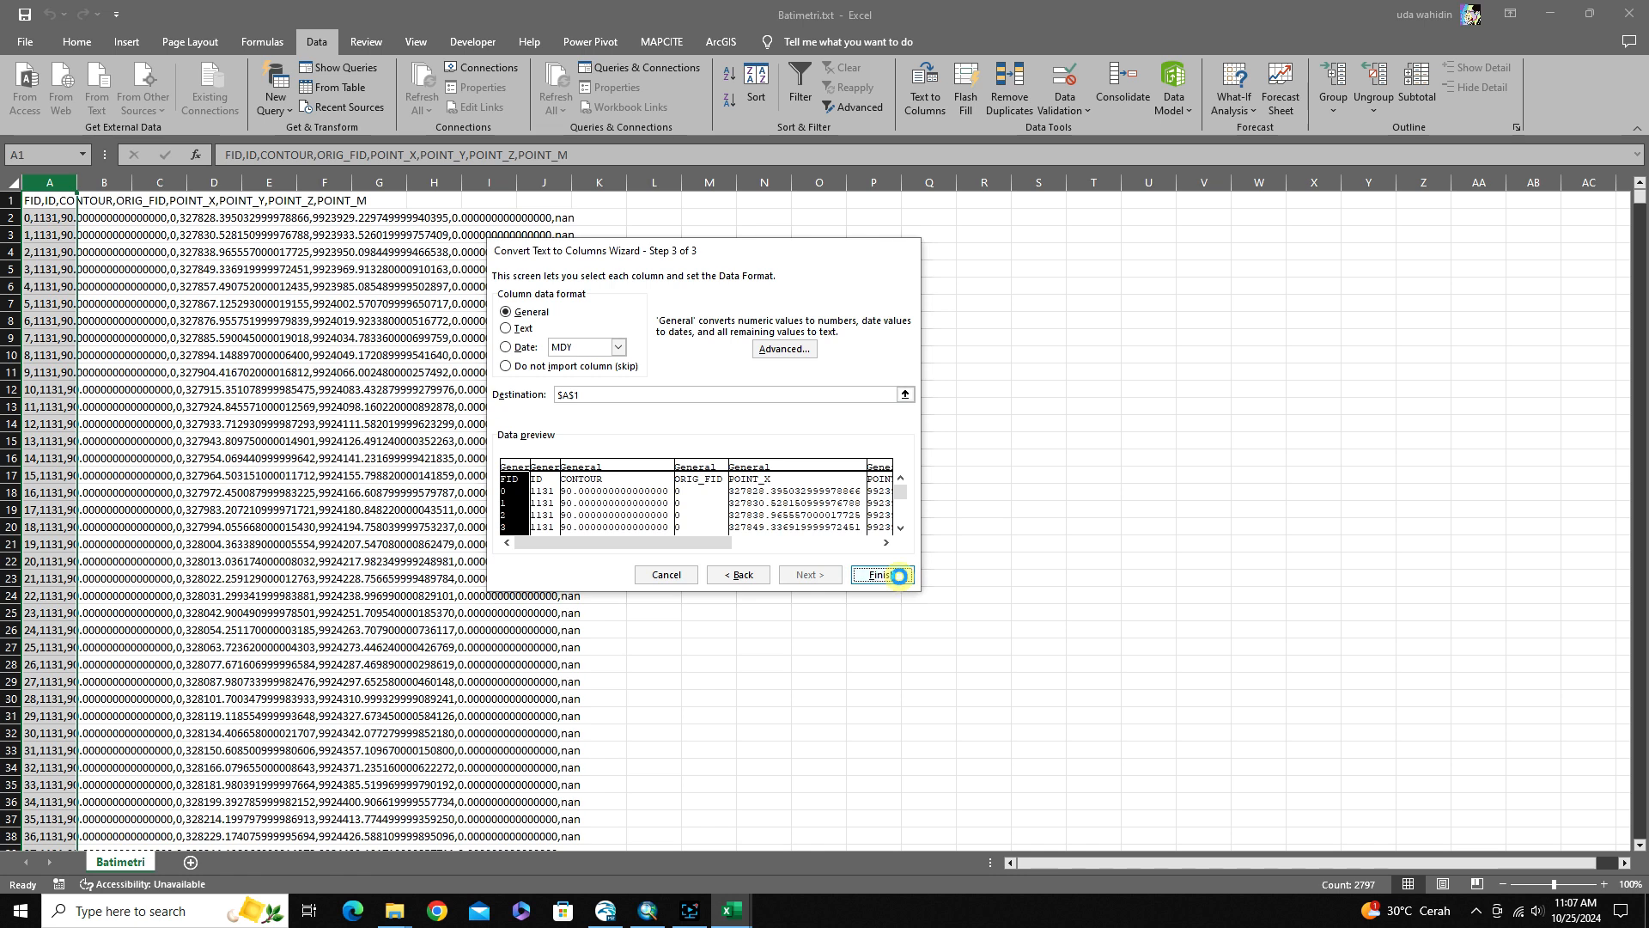
pyautogui.click(882, 575)
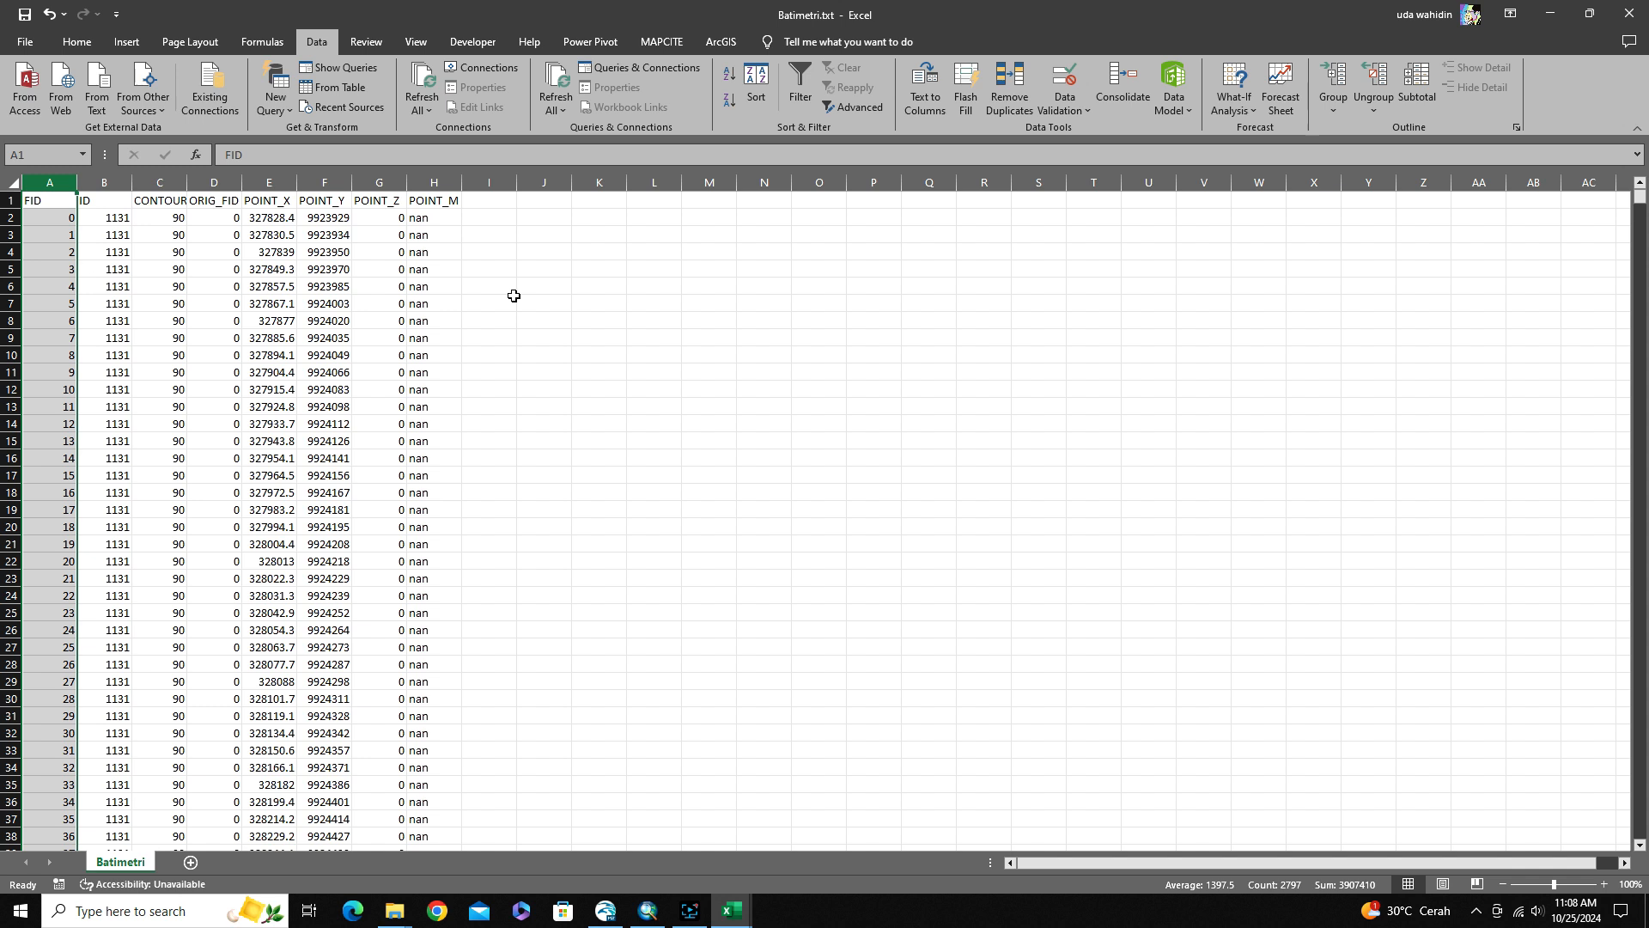
# Delete the FID and ID columns from the Batimetri sheet
pyautogui.click(152, 219)
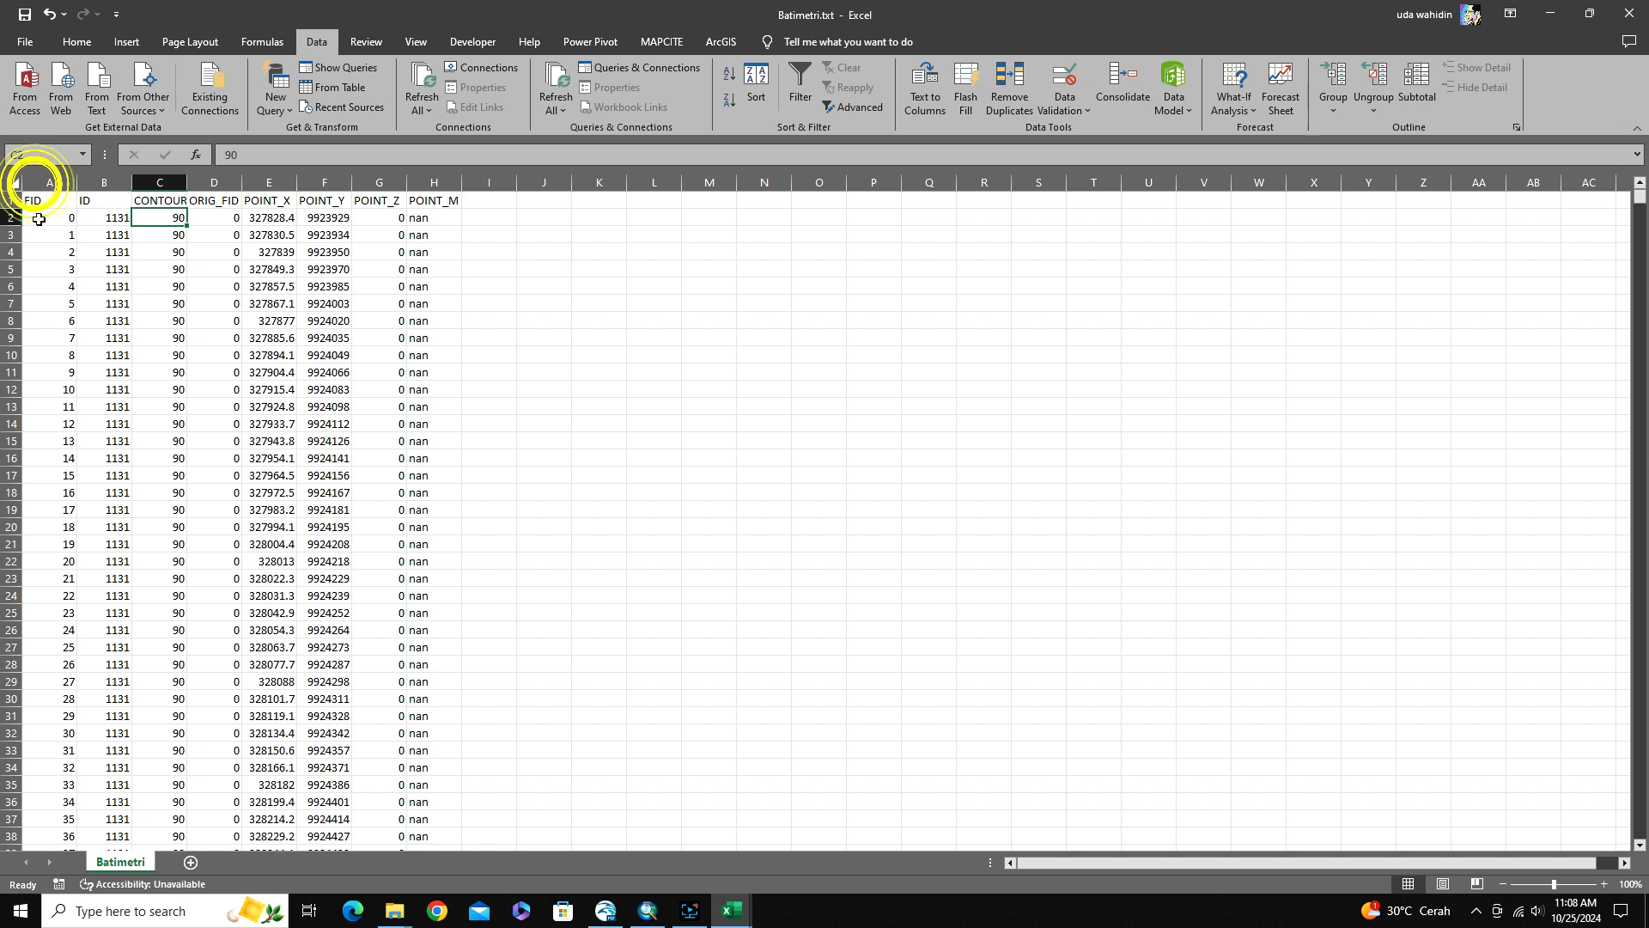
pyautogui.moveTo(49, 183); pyautogui.dragTo(103, 186)
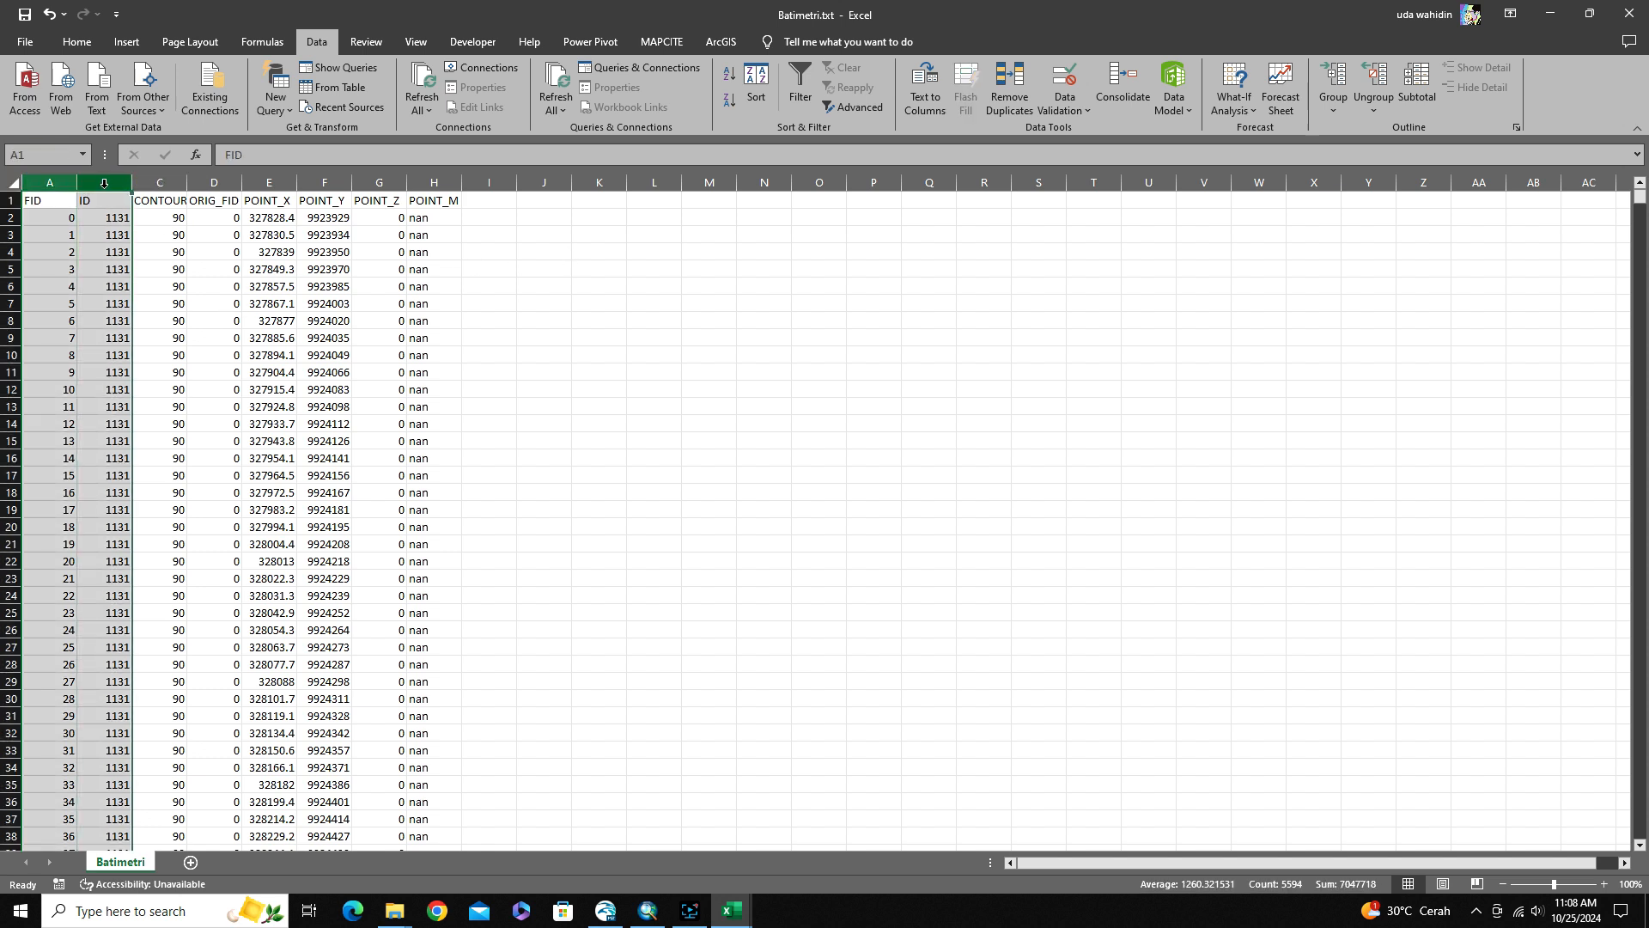
pyautogui.rightClick(104, 186)
pyautogui.click(148, 356)
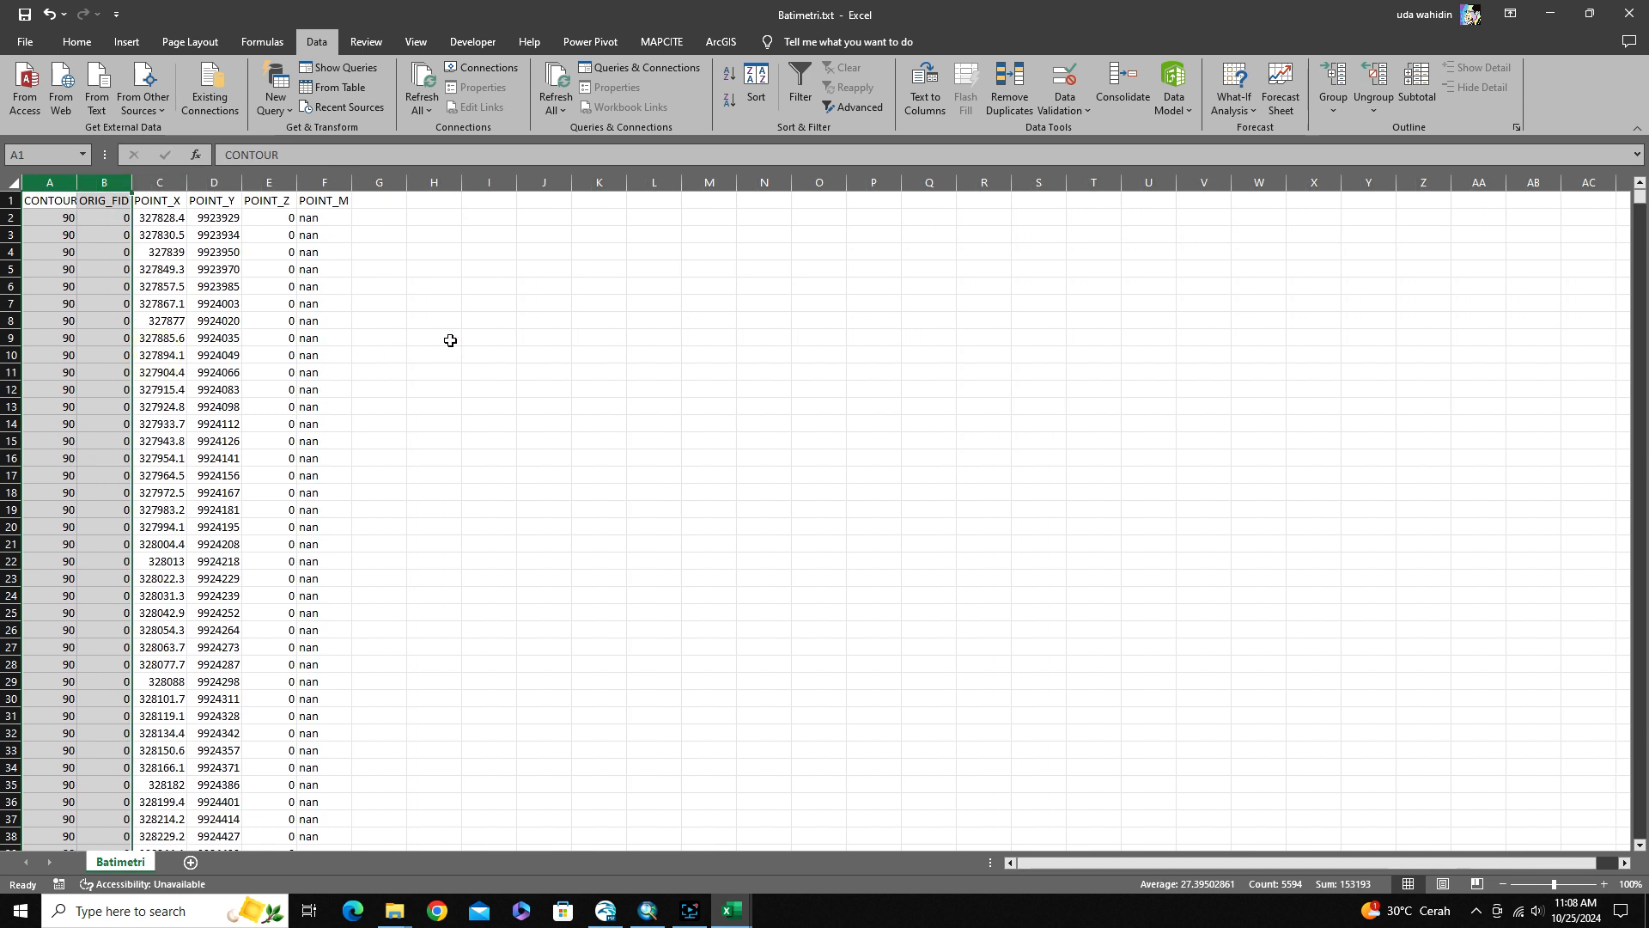
# Enter the formula =A2*(-1) in cell H2 to turn the contour depth negative
pyautogui.click(450, 339)
pyautogui.click(420, 201)
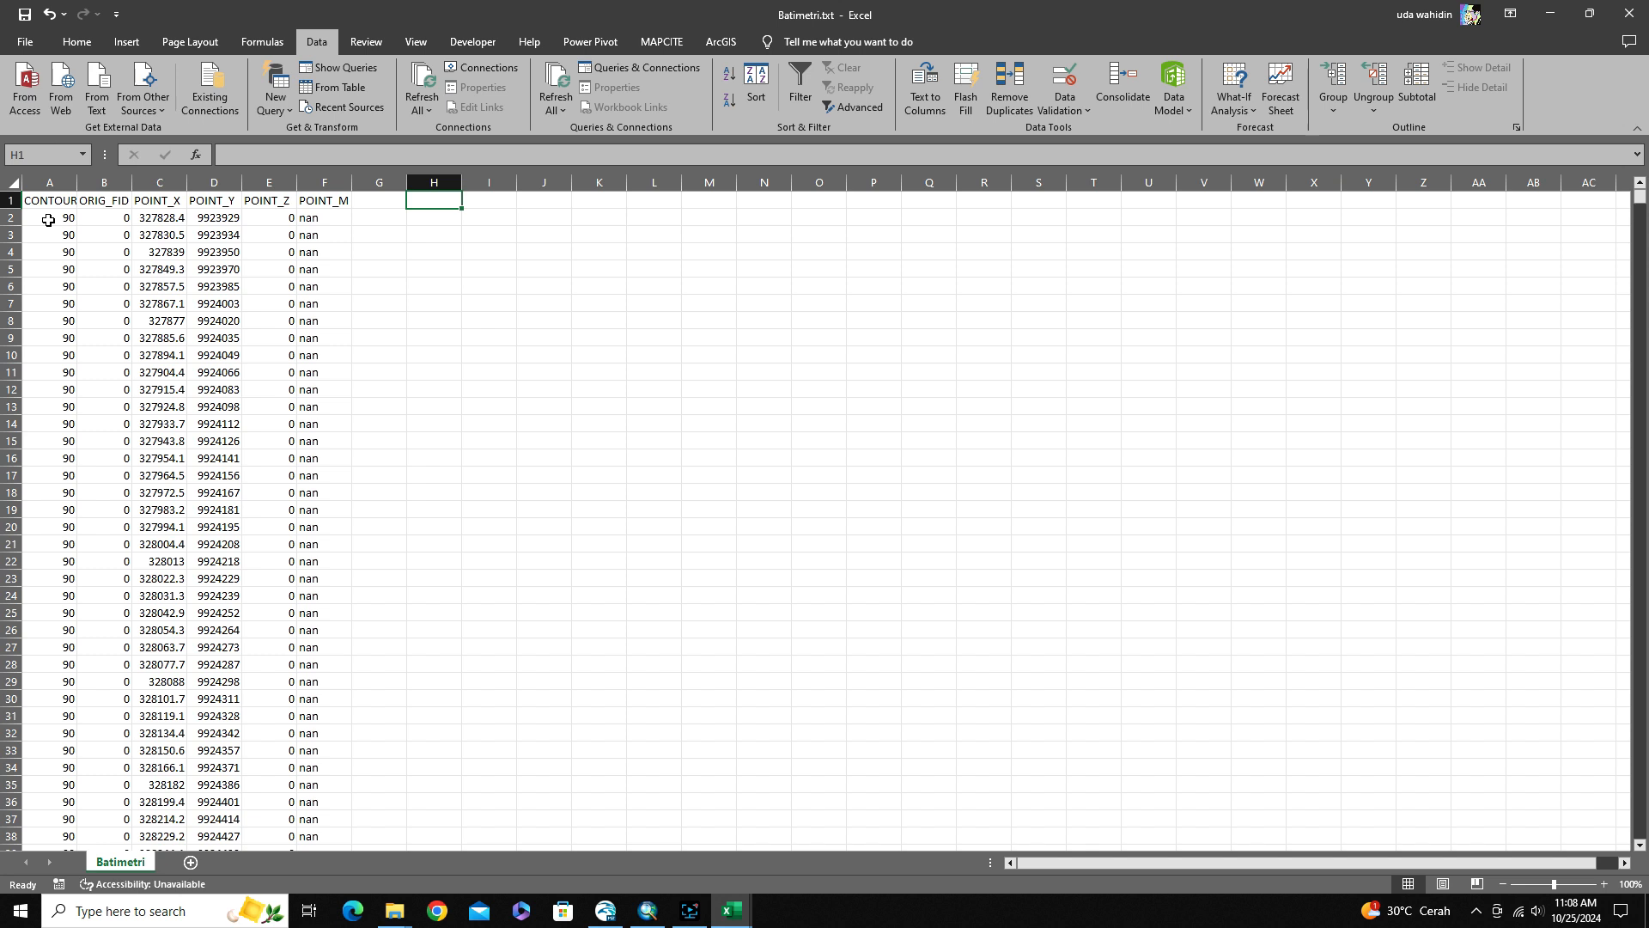
pyautogui.click(429, 218)
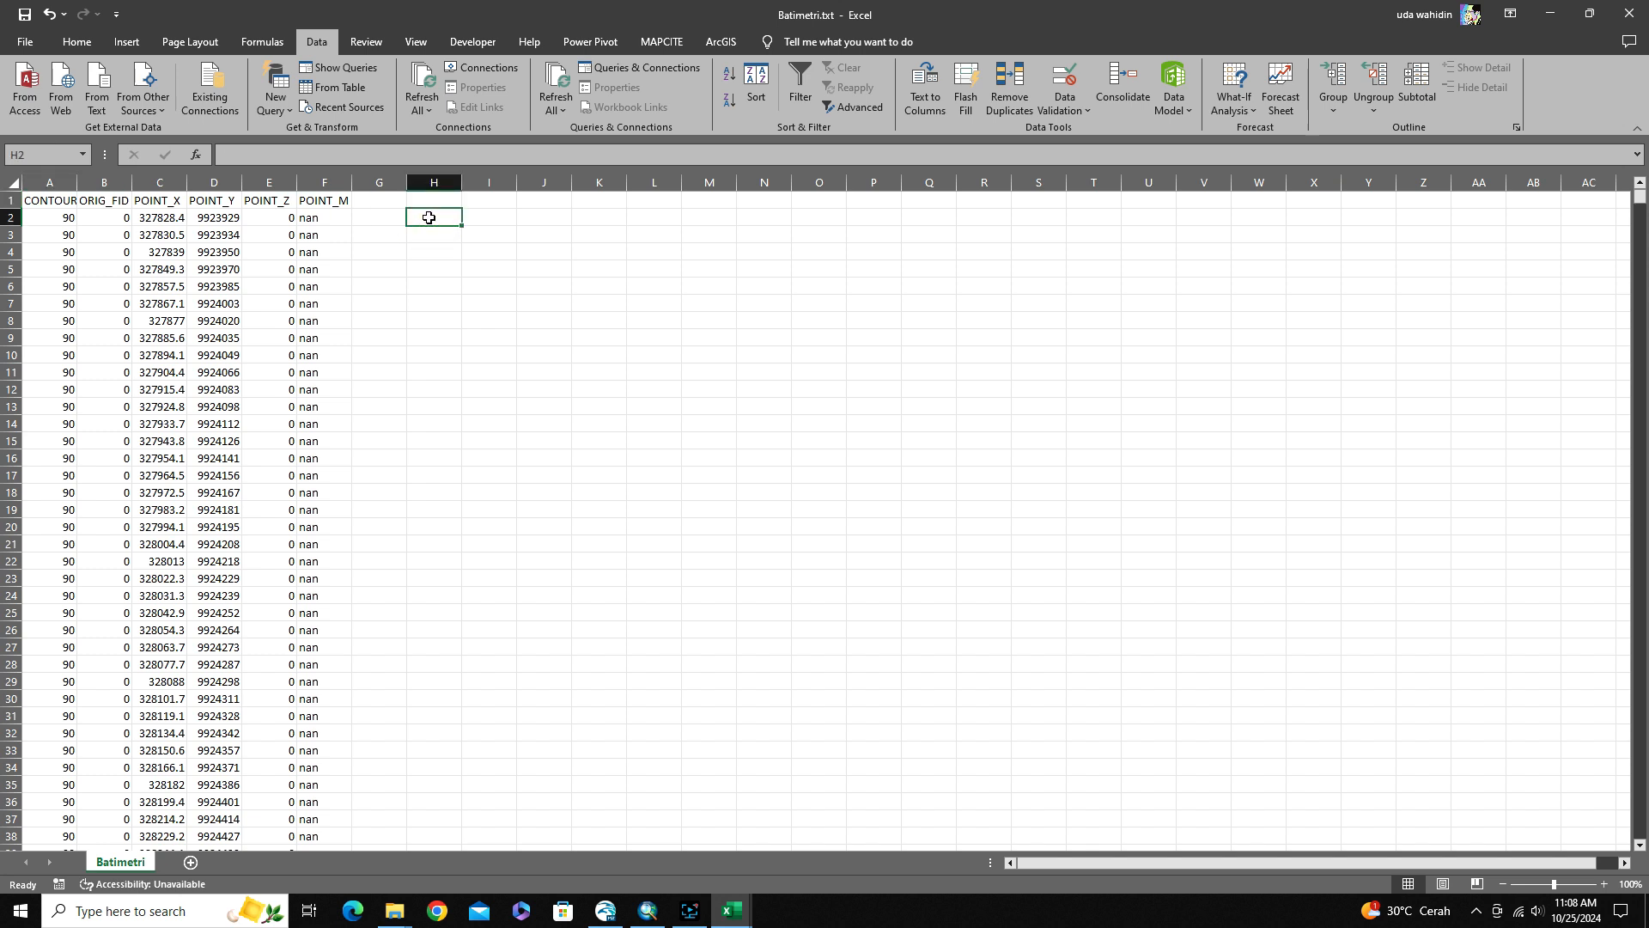
pyautogui.write('=')
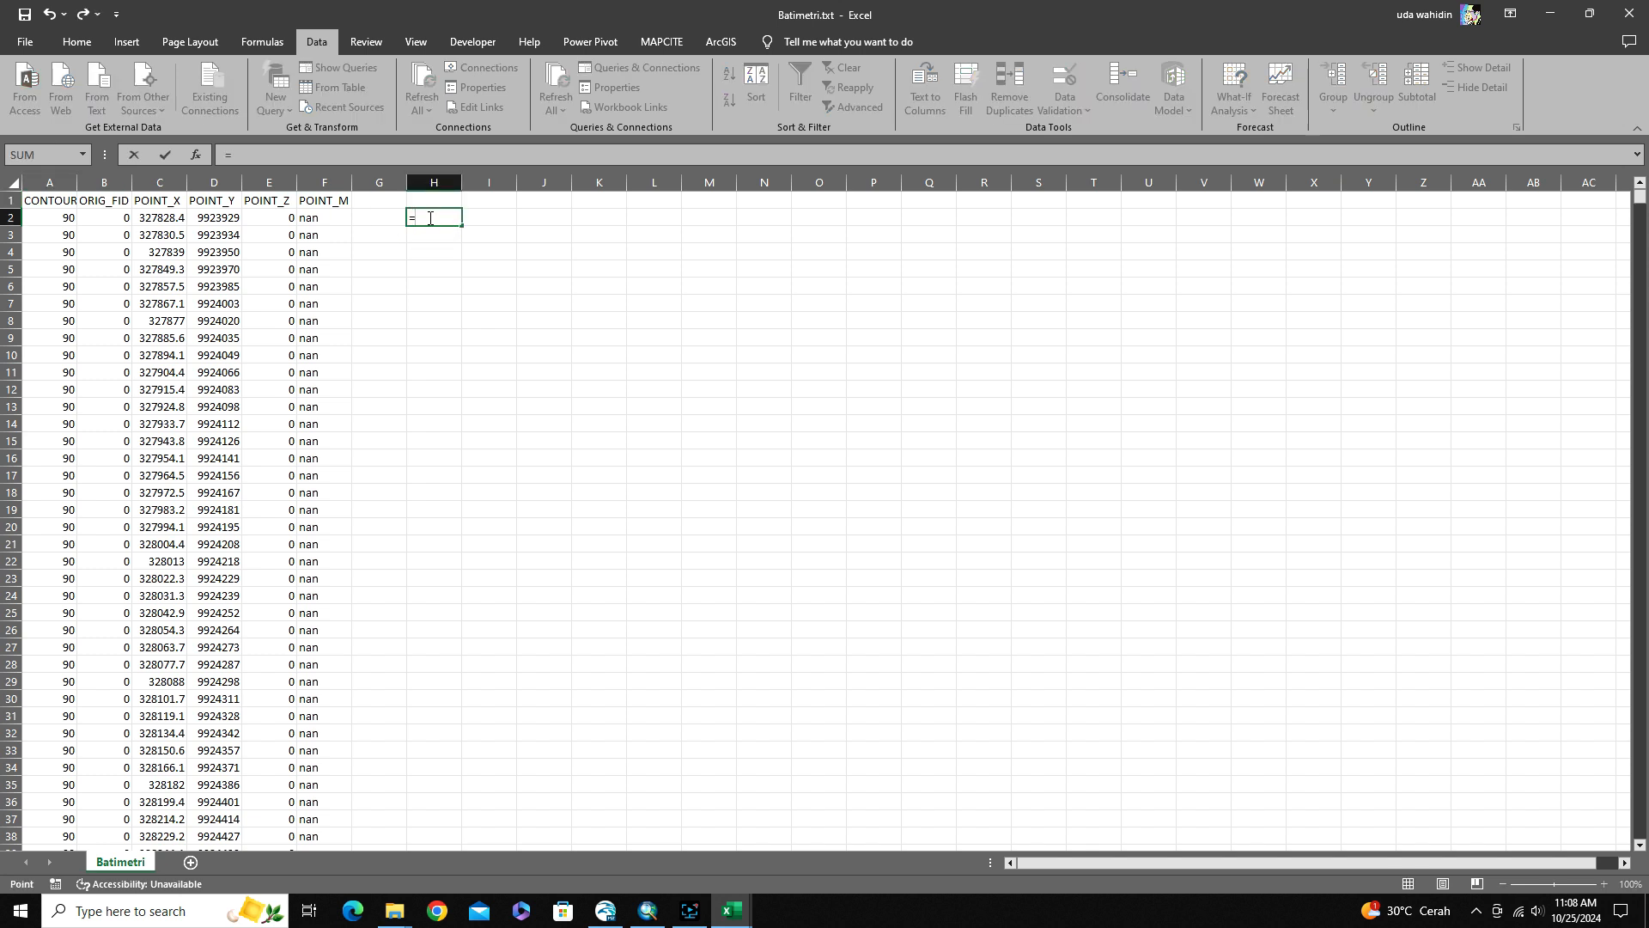
pyautogui.press('Left')
pyautogui.press('Left')
pyautogui.press('Left')
pyautogui.press('Left')
pyautogui.press('Left')
pyautogui.press('Left')
pyautogui.press('Left')
pyautogui.write('*(-1')
pyautogui.press('Return')
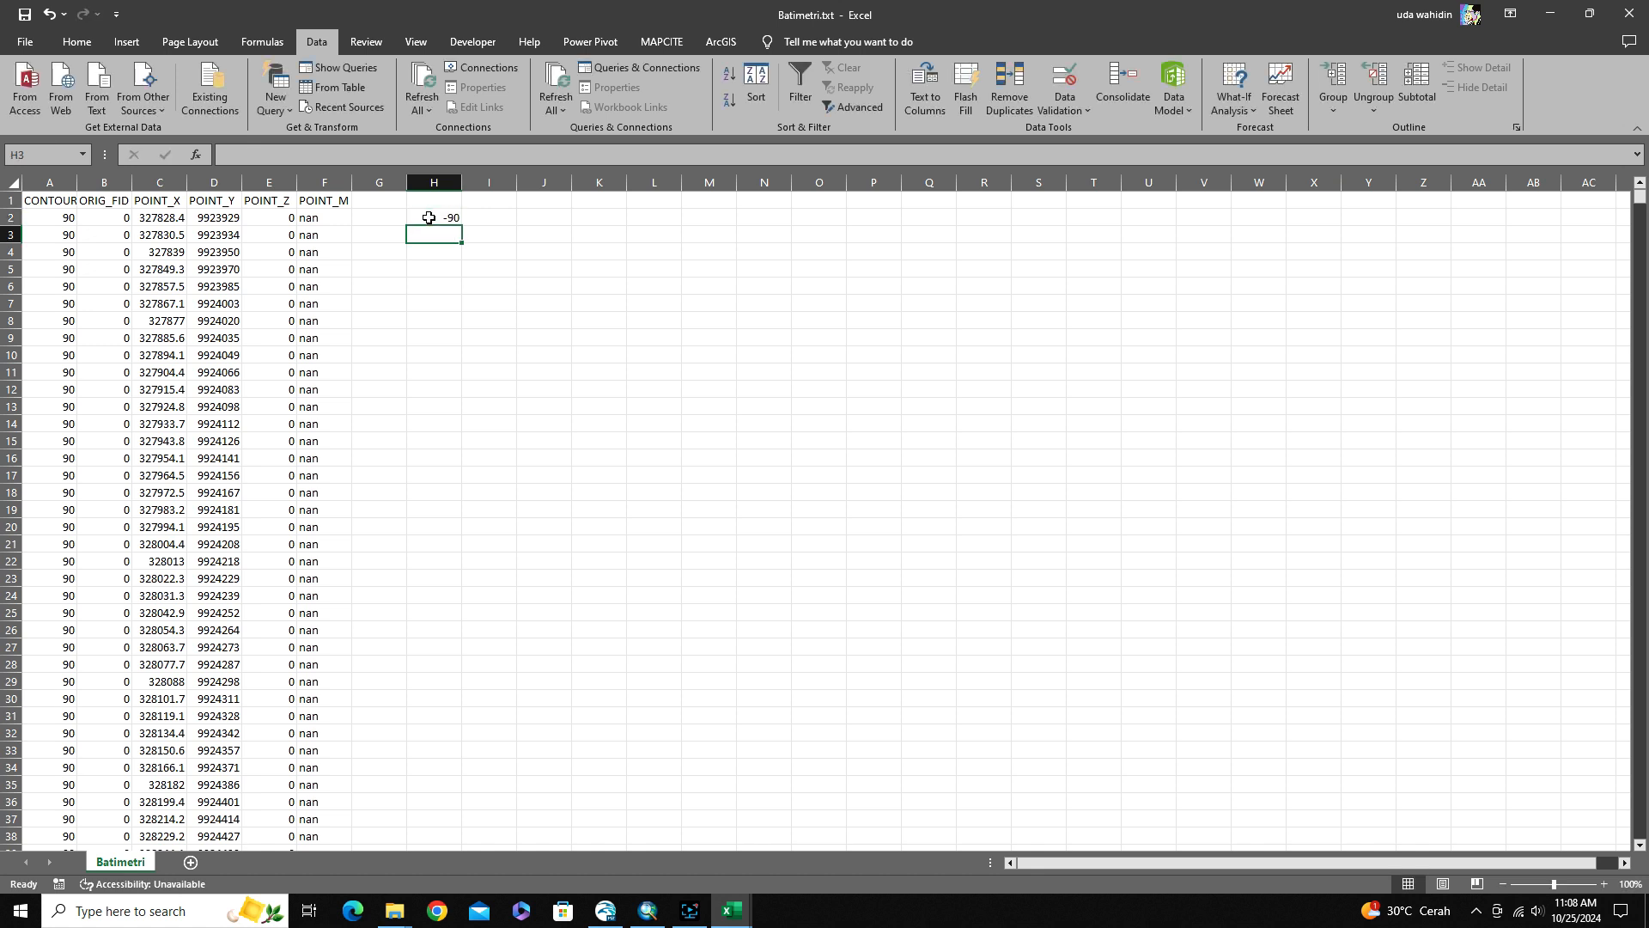
# Fill the sign-reversing formula from H2 down column H to the last data row, 2797
pyautogui.click(428, 218)
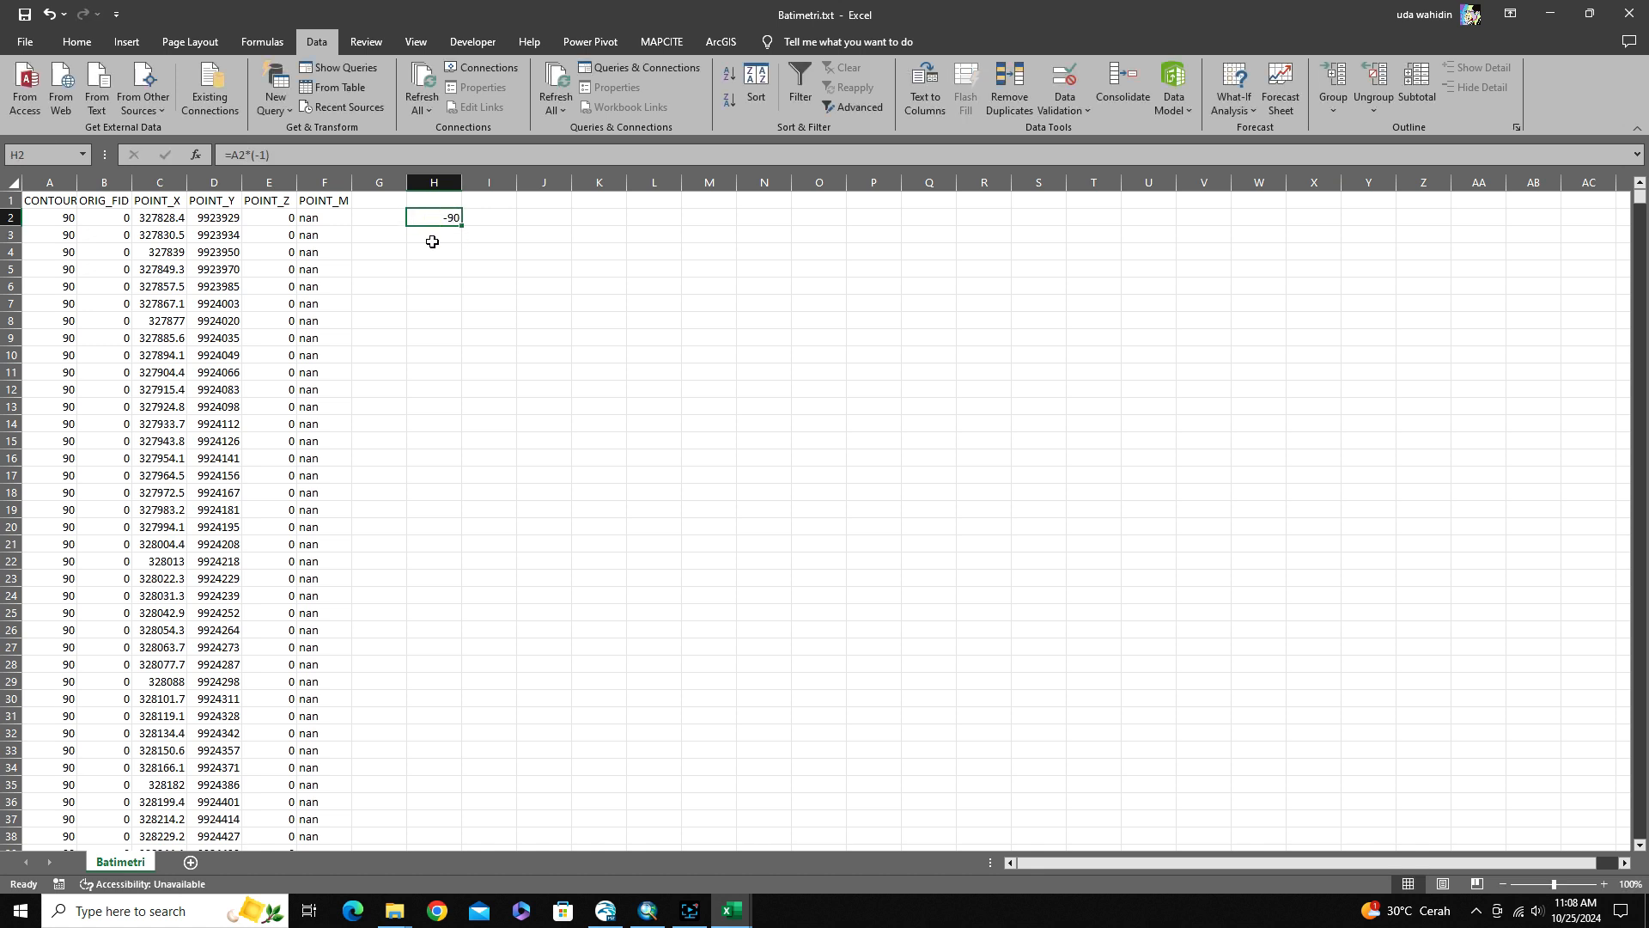
pyautogui.hotkey('ctrl', 'c')
pyautogui.click(306, 217)
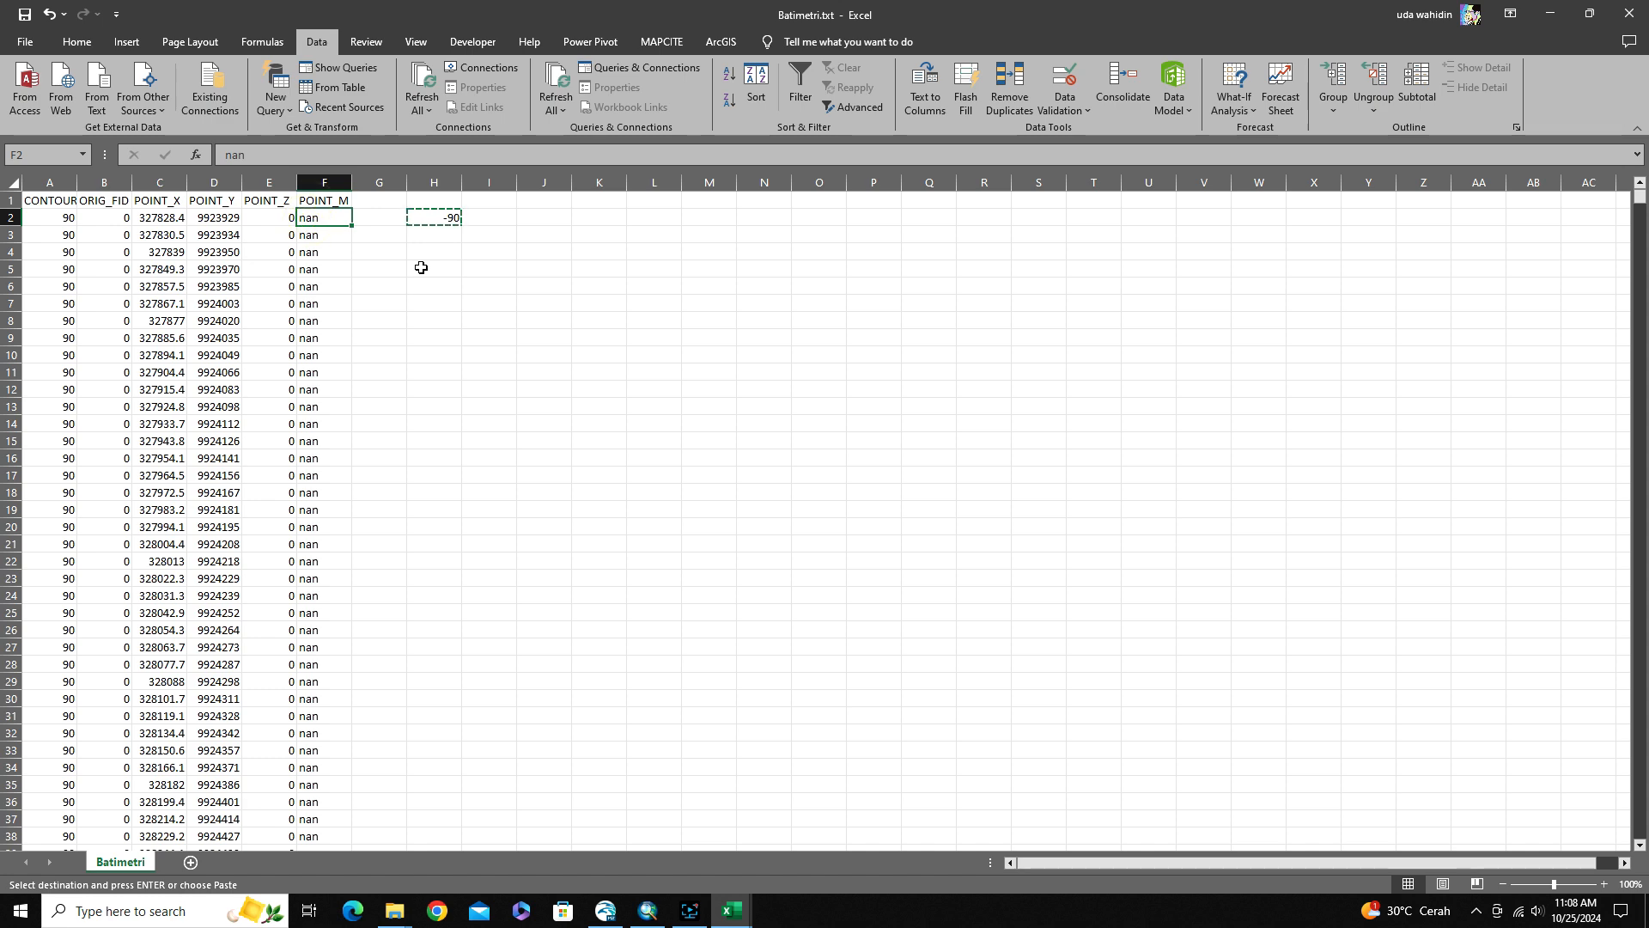
pyautogui.hotkey('ctrl', 'Down')
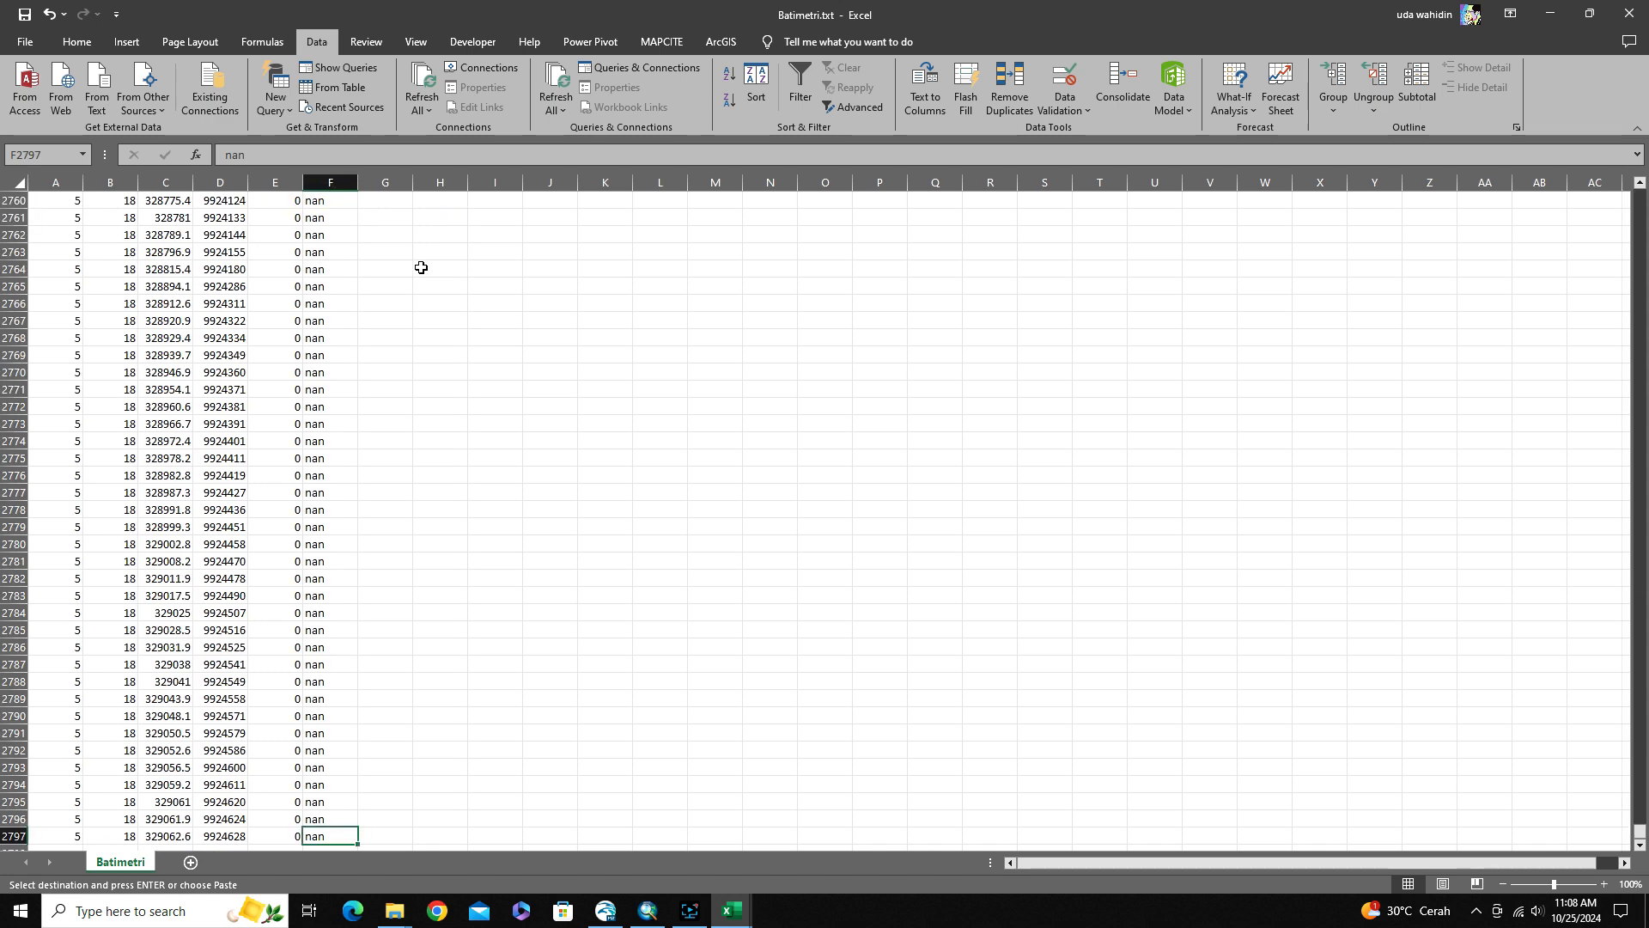
pyautogui.press('Right')
pyautogui.press('Right')
pyautogui.press('Return')
pyautogui.hotkey('ctrl', 'Up')
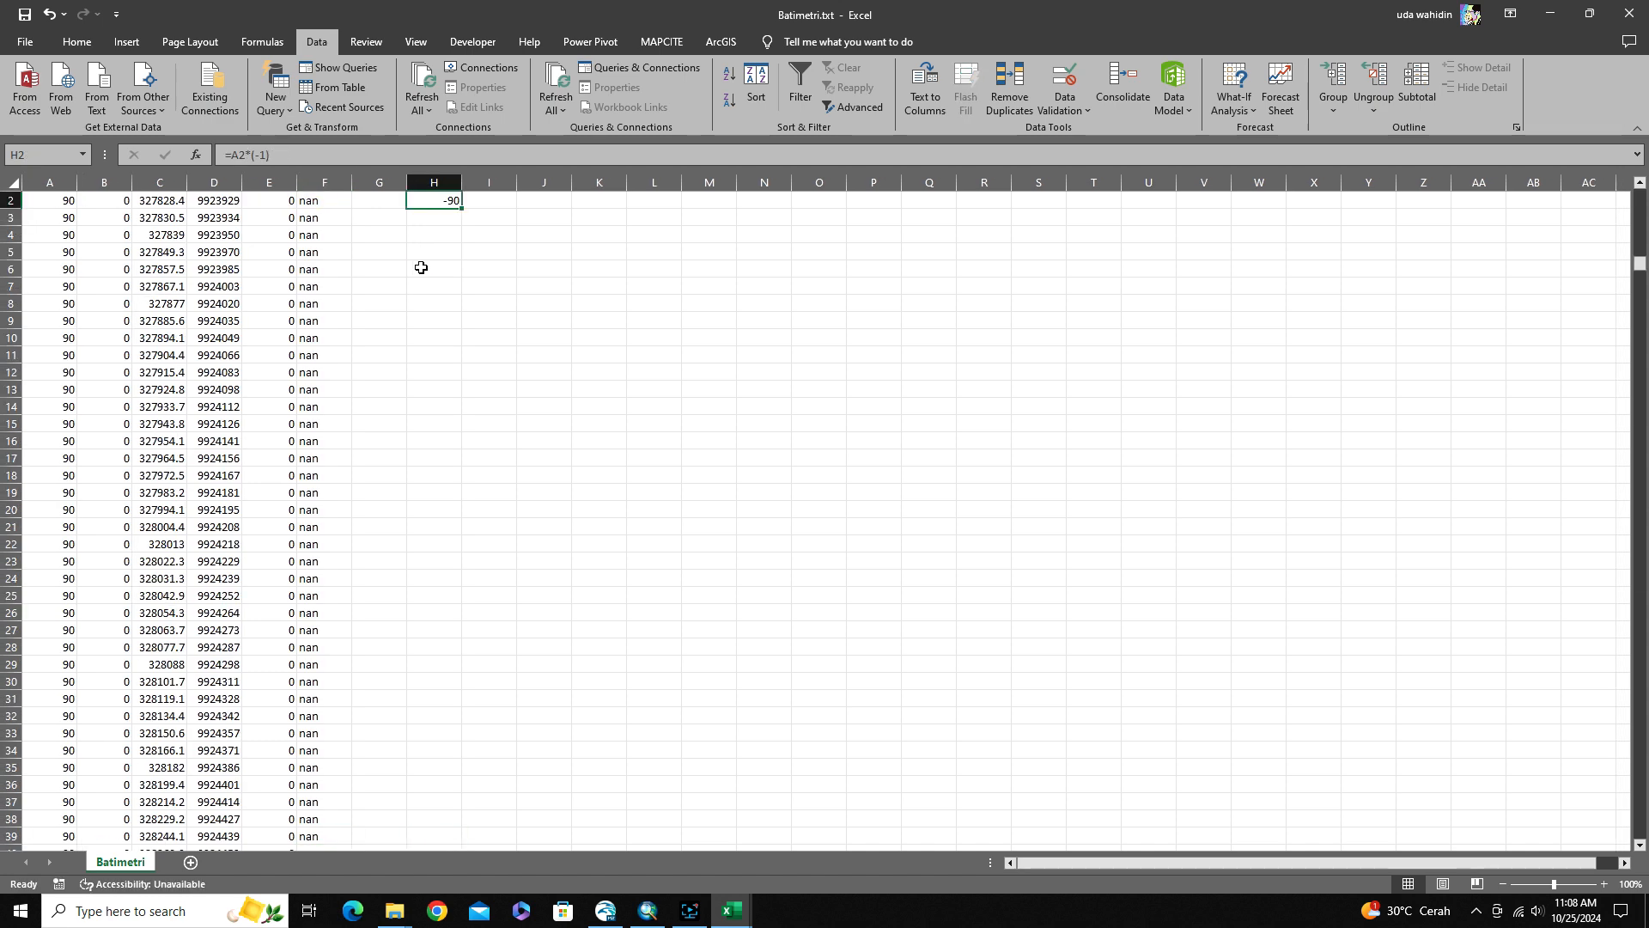
pyautogui.hotkey('ctrl', 'c')
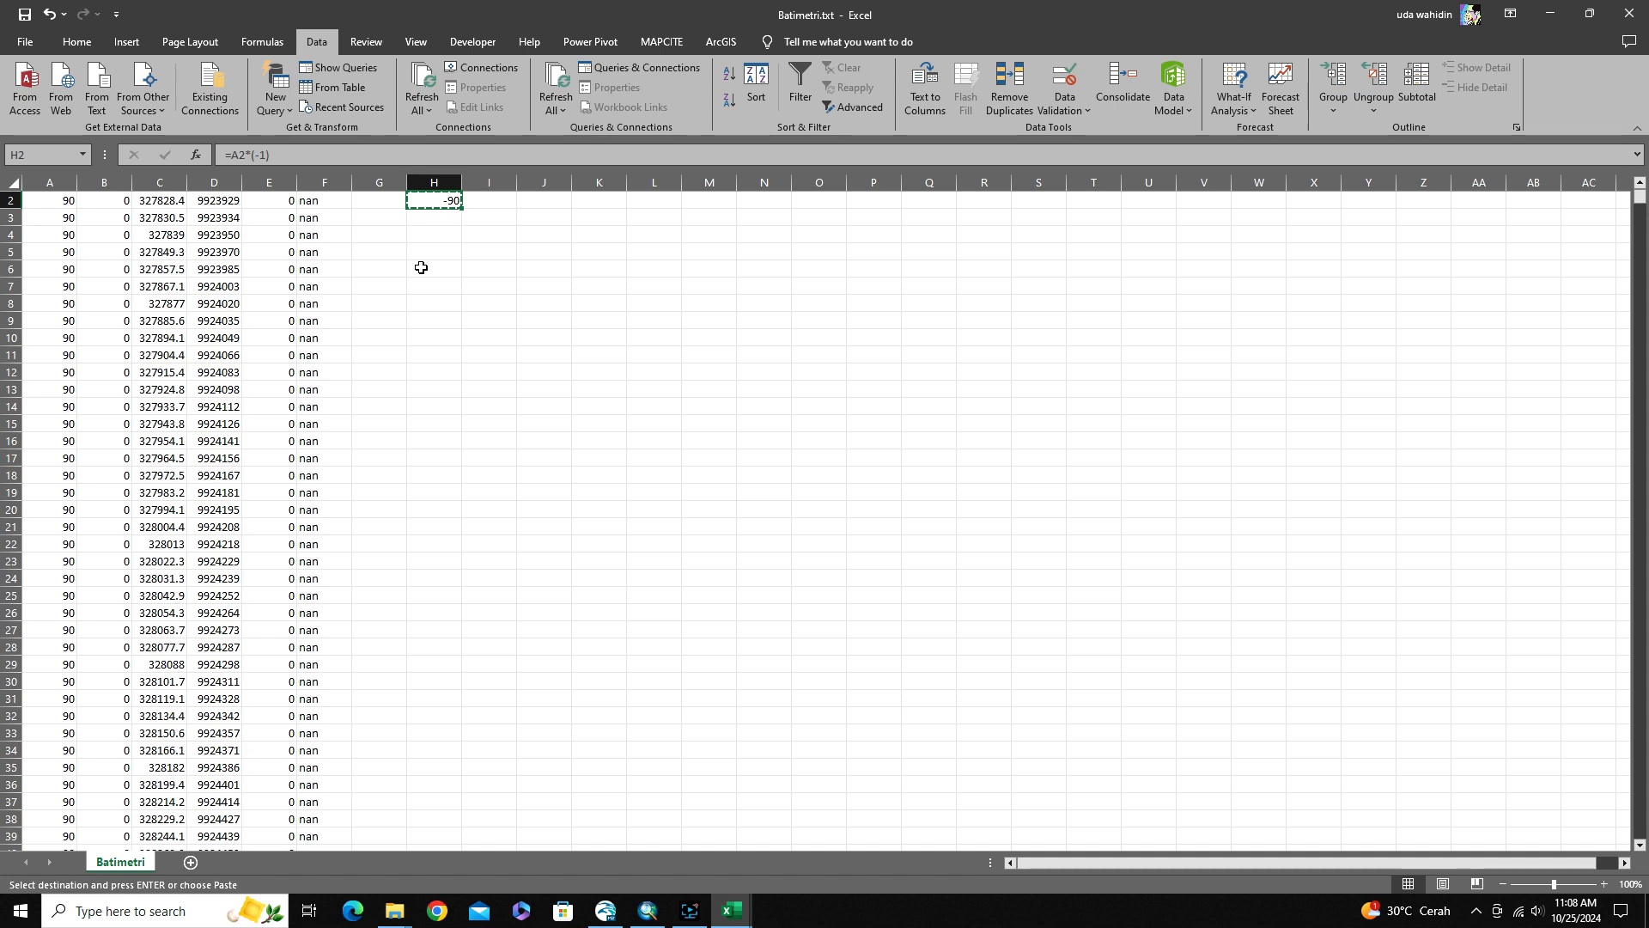
pyautogui.hotkey('ctrl', 'shift', 'Down')
pyautogui.press('Return')
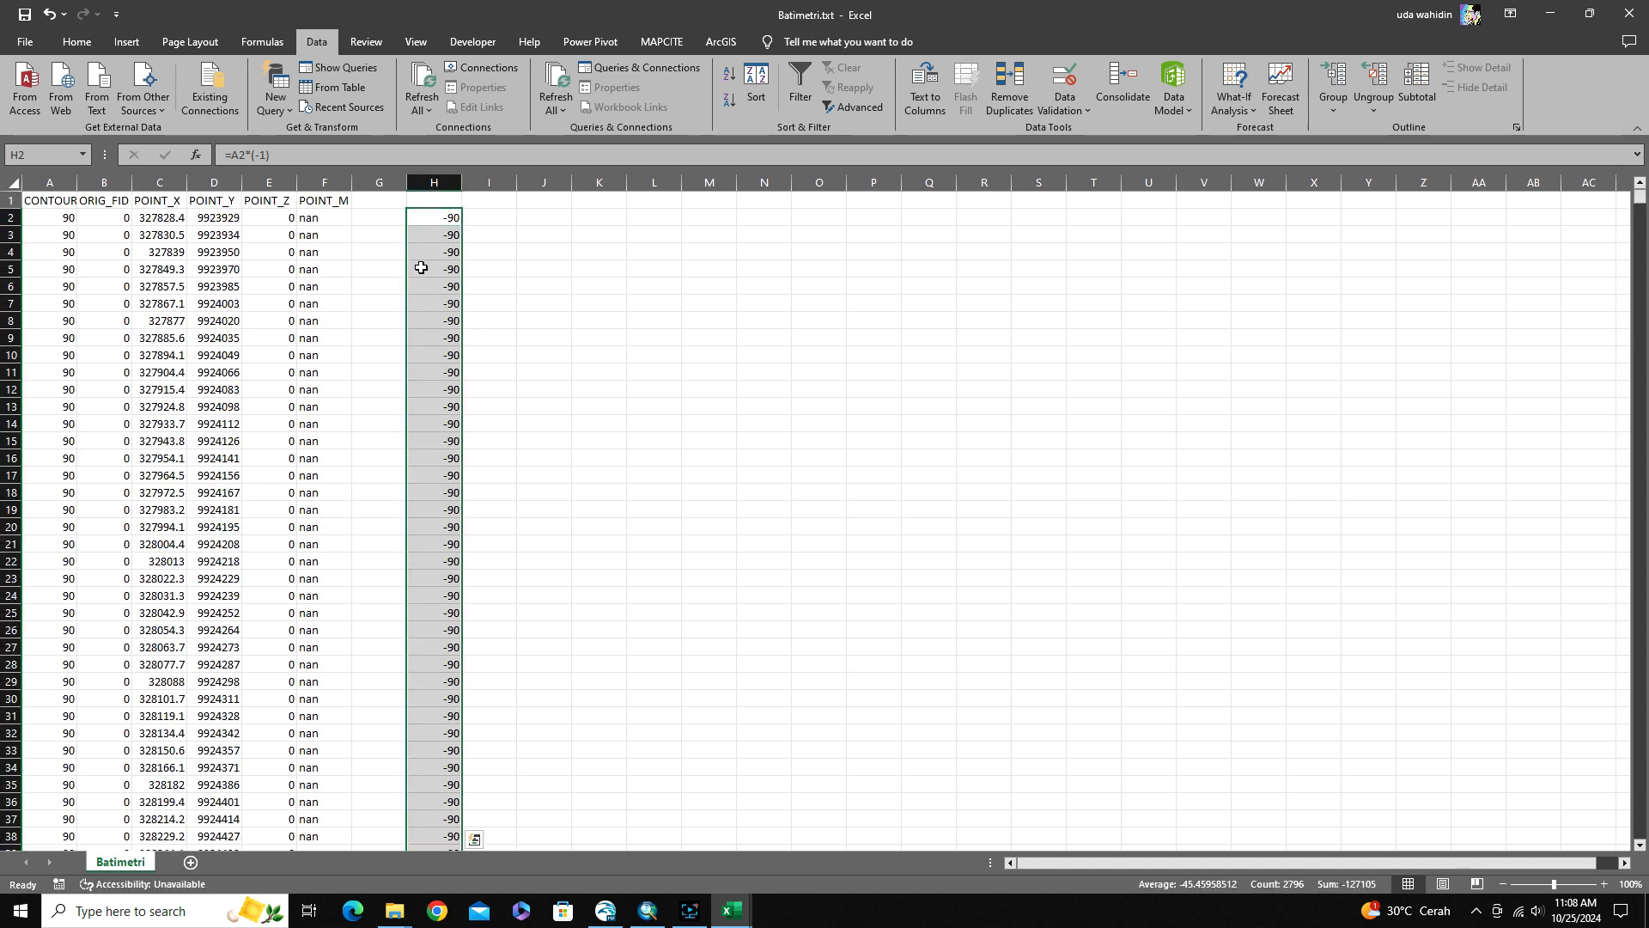
pyautogui.click(492, 237)
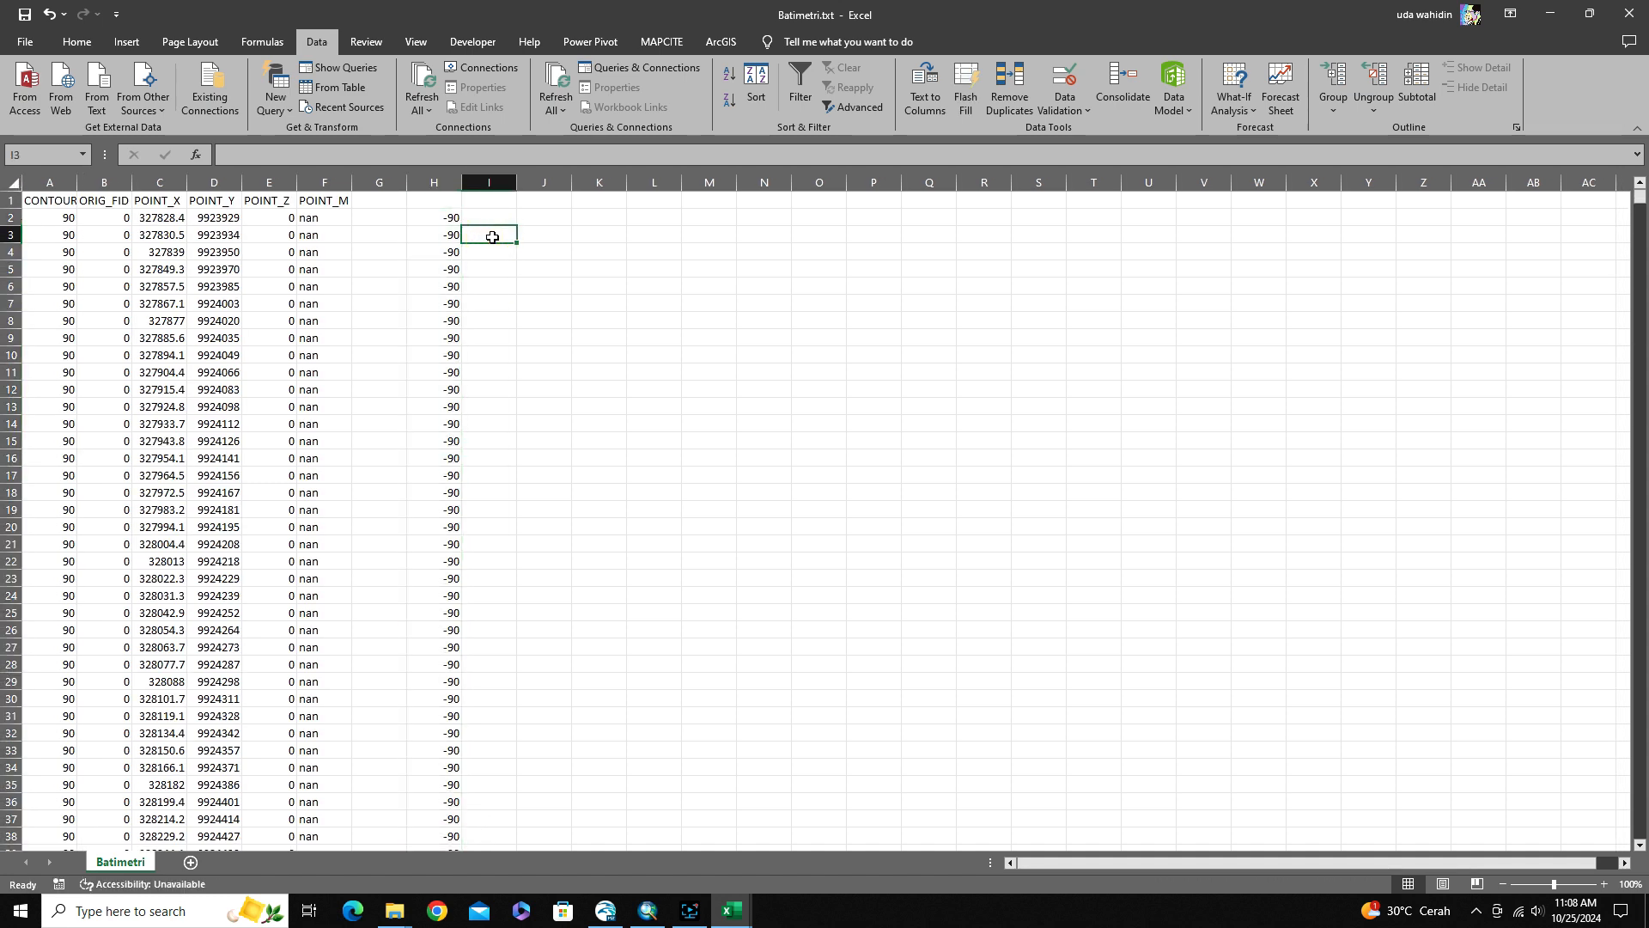
# Copy the negative depths in column H and paste them as values only into column G starting at G2
pyautogui.click(436, 218)
pyautogui.hotkey('ctrl', 'shift', 'Down')
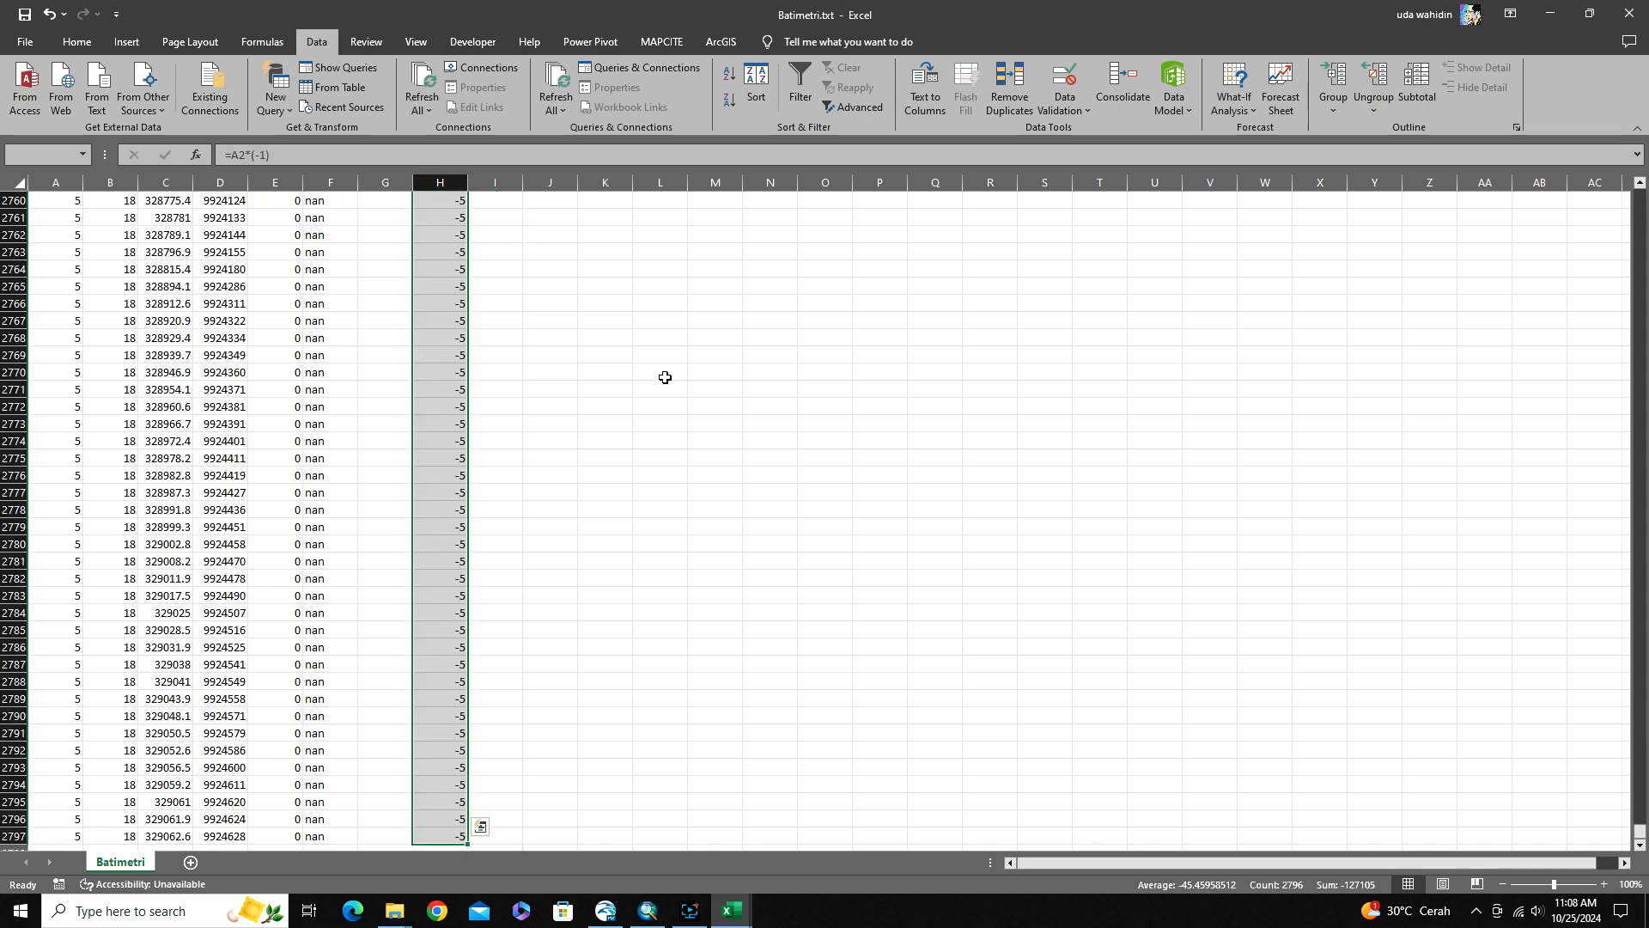
pyautogui.hotkey('ctrl', 'c')
pyautogui.hotkey('ctrl', 'Up')
pyautogui.hotkey('ctrl', 'Up')
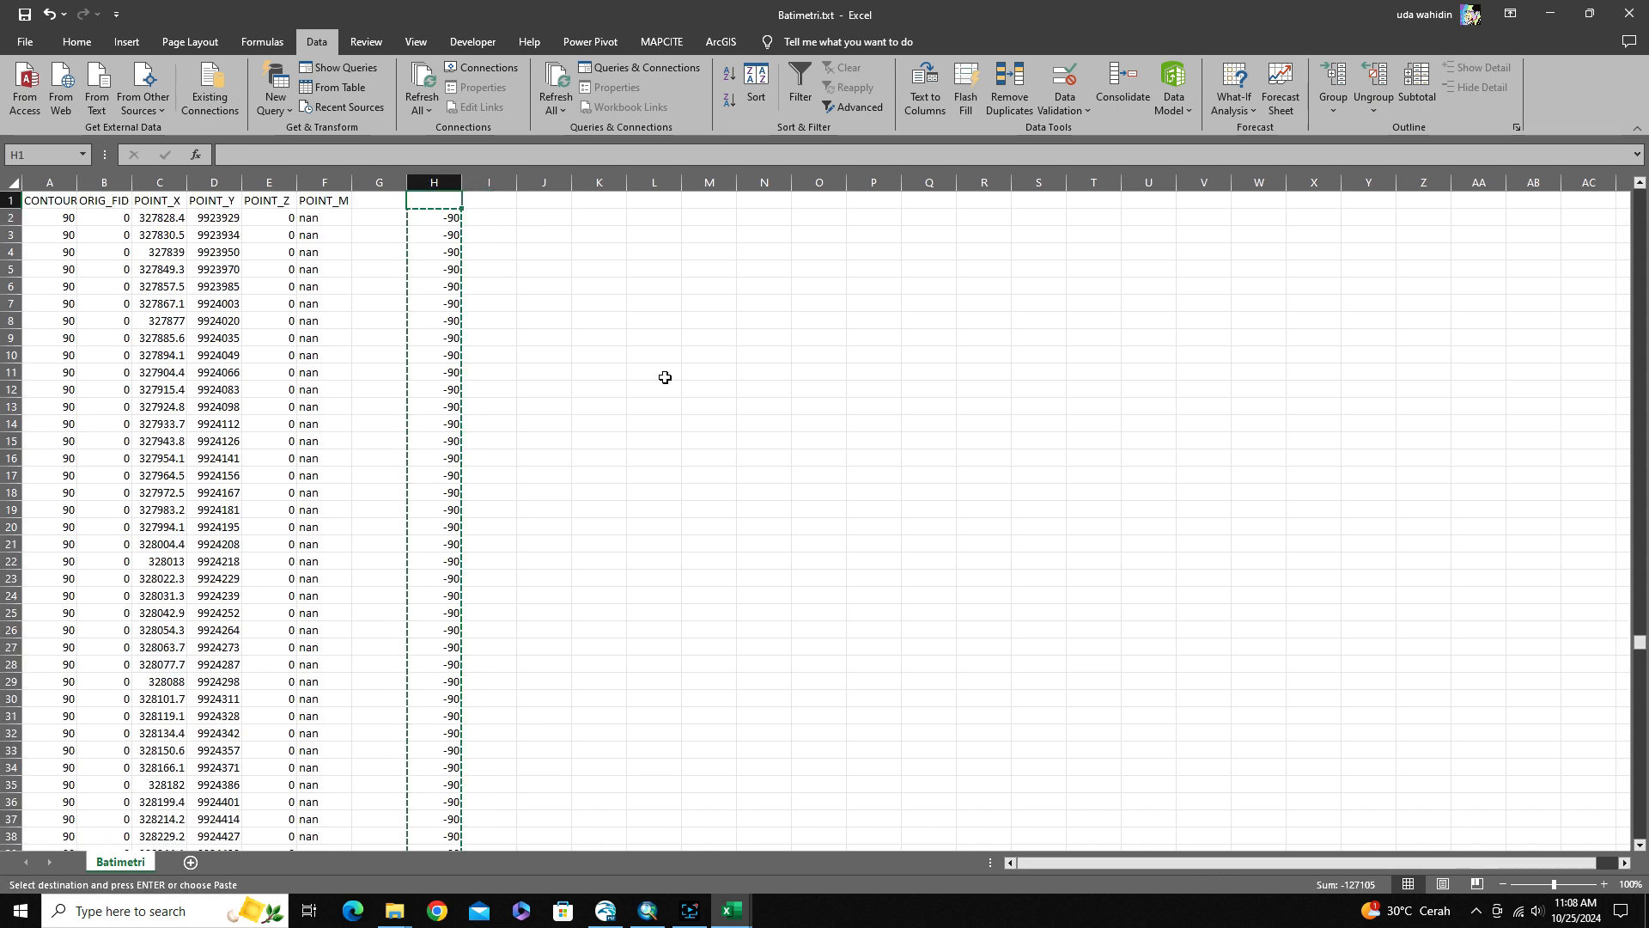
pyautogui.press('Down')
pyautogui.press('Left')
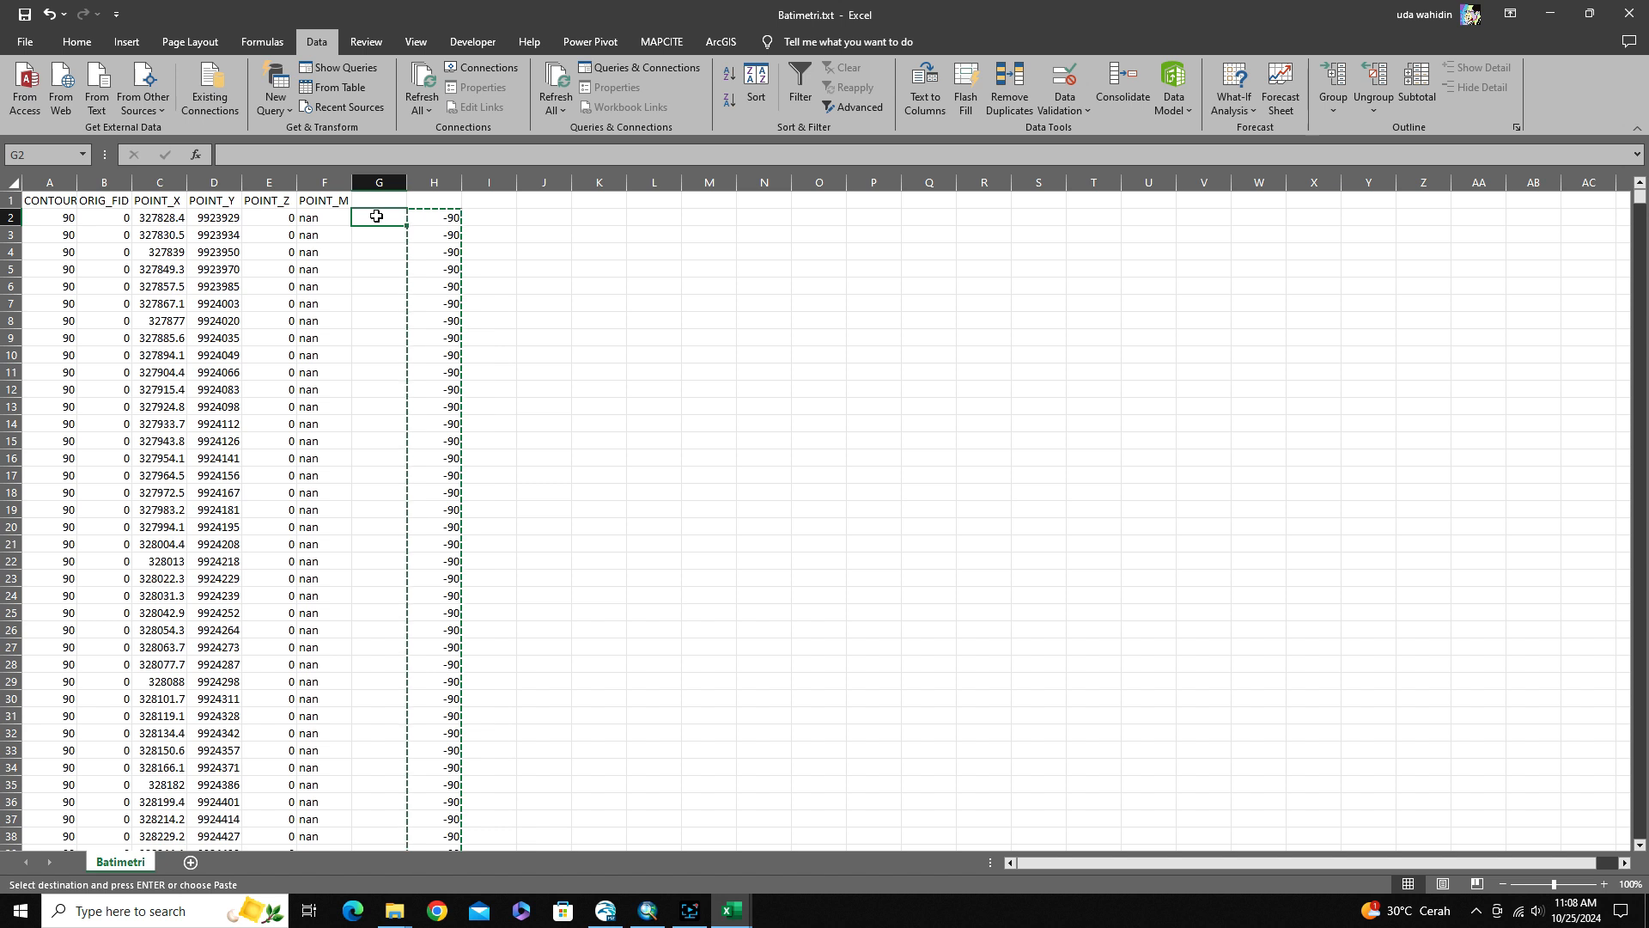
pyautogui.rightClick(376, 216)
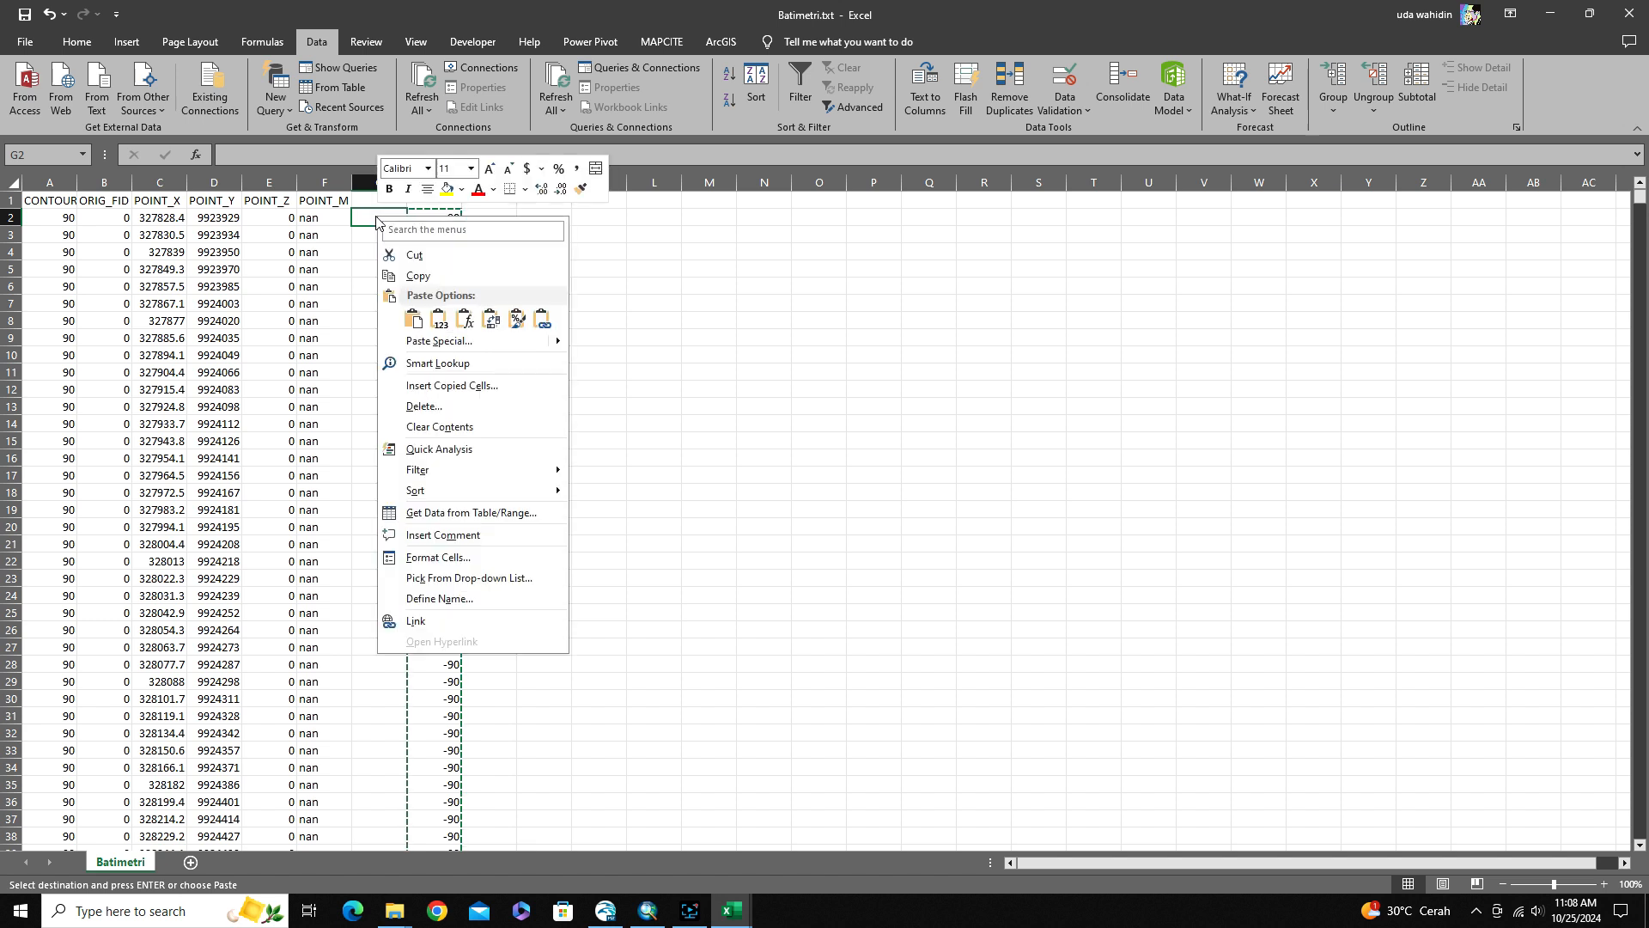
pyautogui.click(439, 327)
pyautogui.click(489, 302)
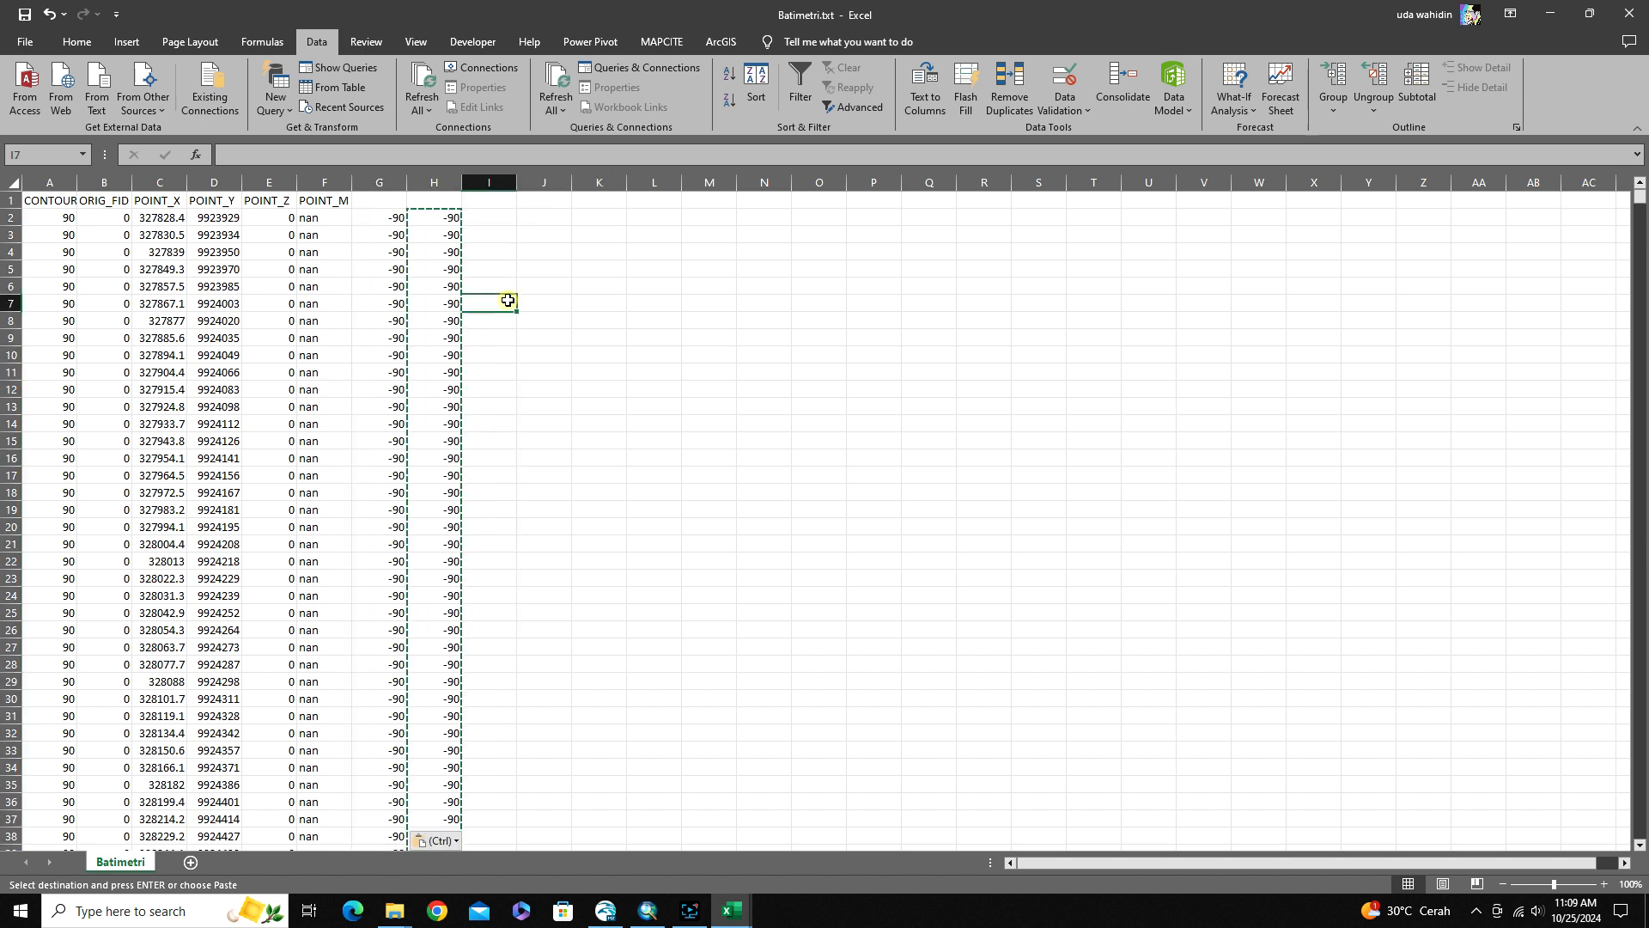
# Delete formula column H from the Batimetri sheet
pyautogui.rightClick(444, 181)
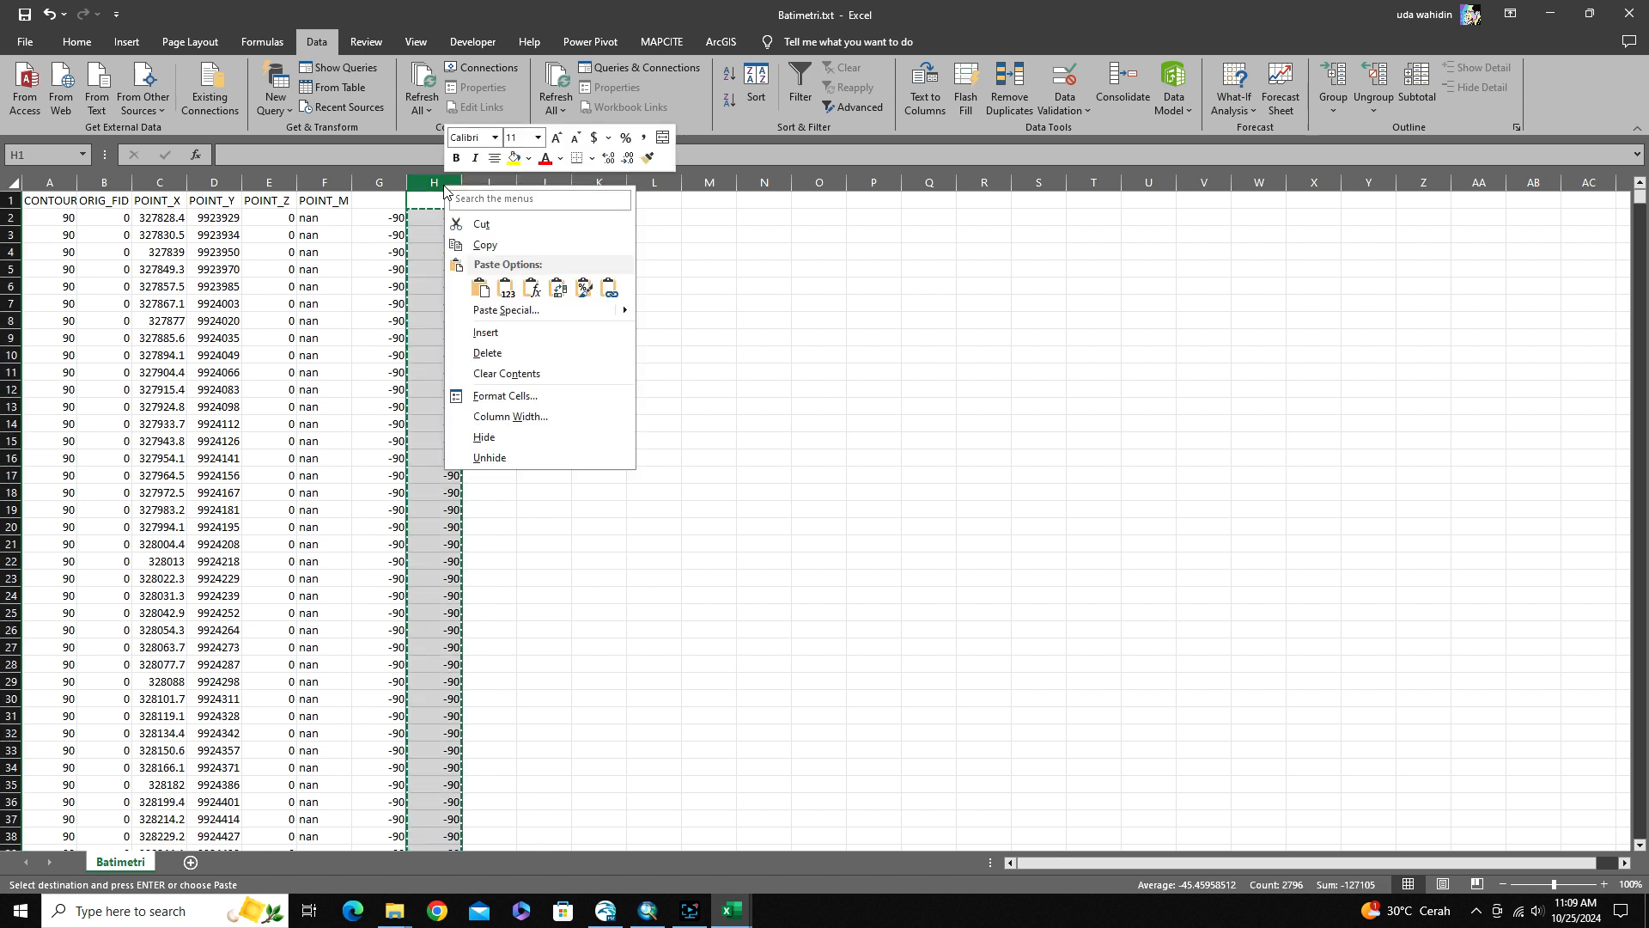
pyautogui.click(672, 301)
pyautogui.press('Escape')
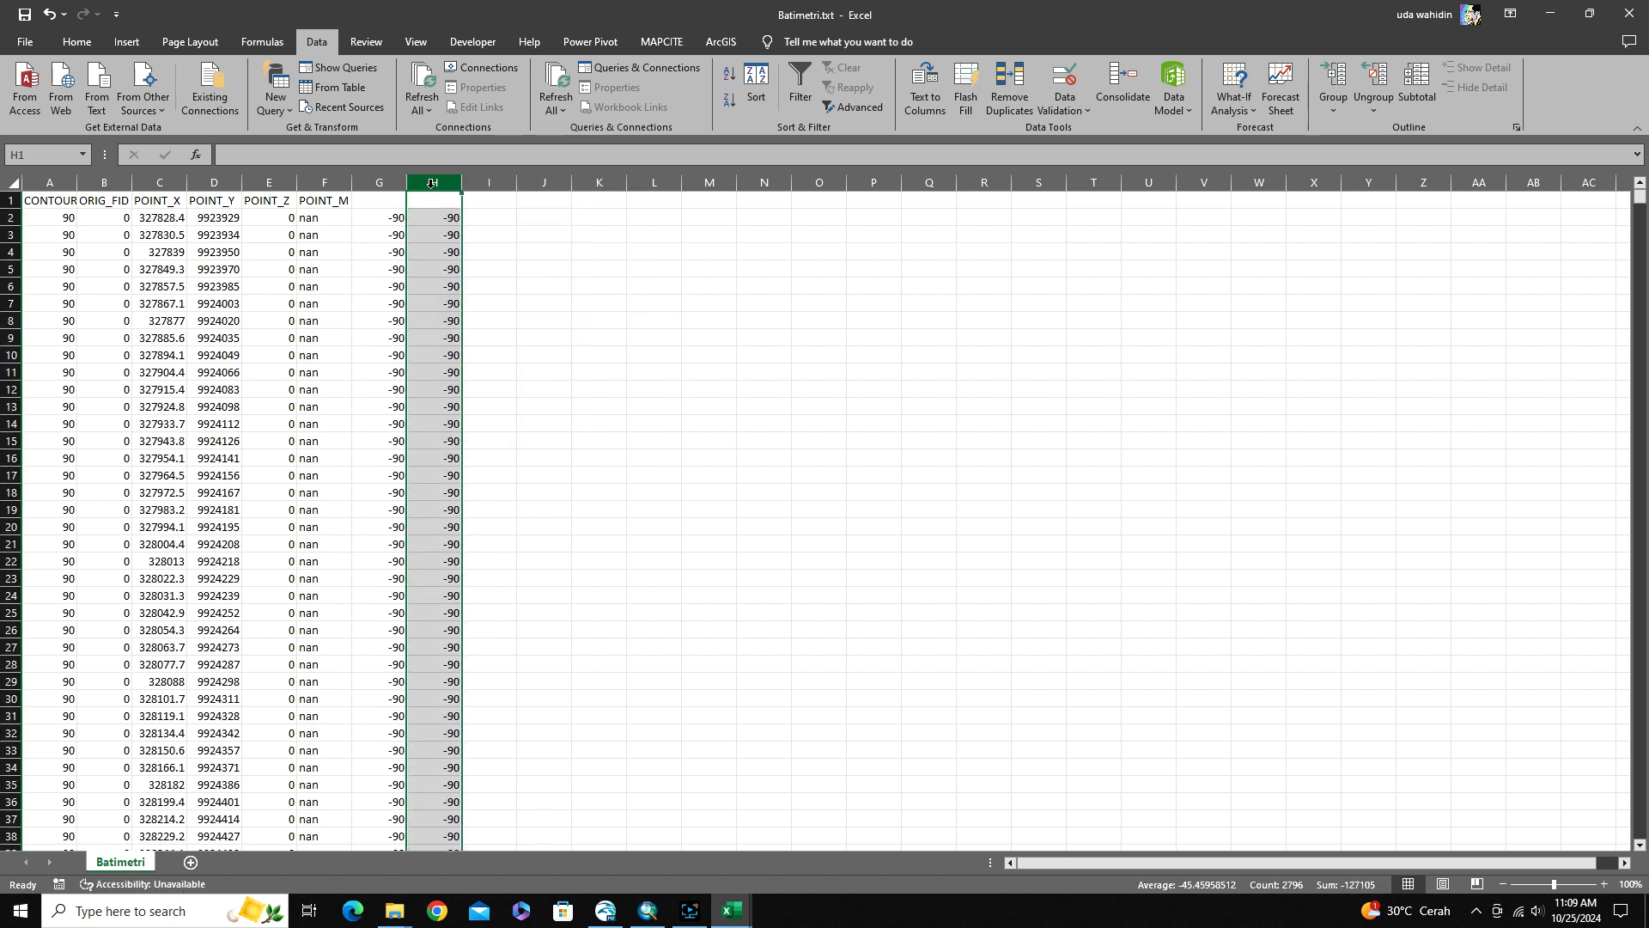
pyautogui.rightClick(434, 183)
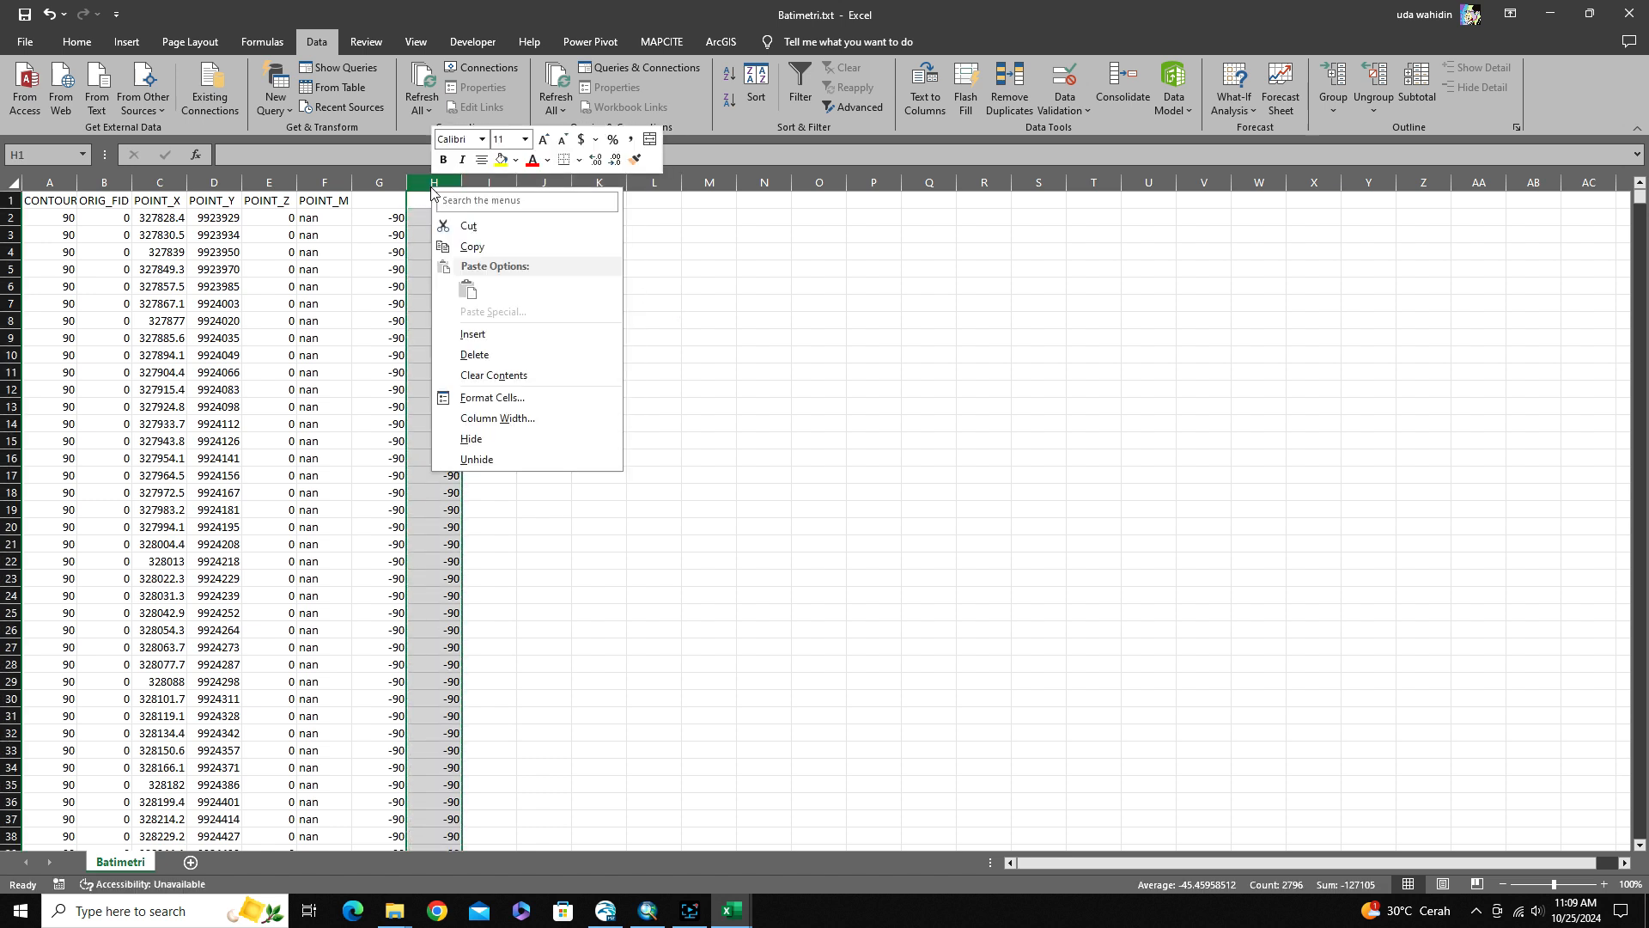
pyautogui.click(464, 355)
# Delete the CONTOUR, ORIG_FID, POINT_Z and POINT_M columns, keeping only the X and Y coordinates and the negative depths
pyautogui.moveTo(55, 182); pyautogui.dragTo(101, 178)
pyautogui.rightClick(101, 178)
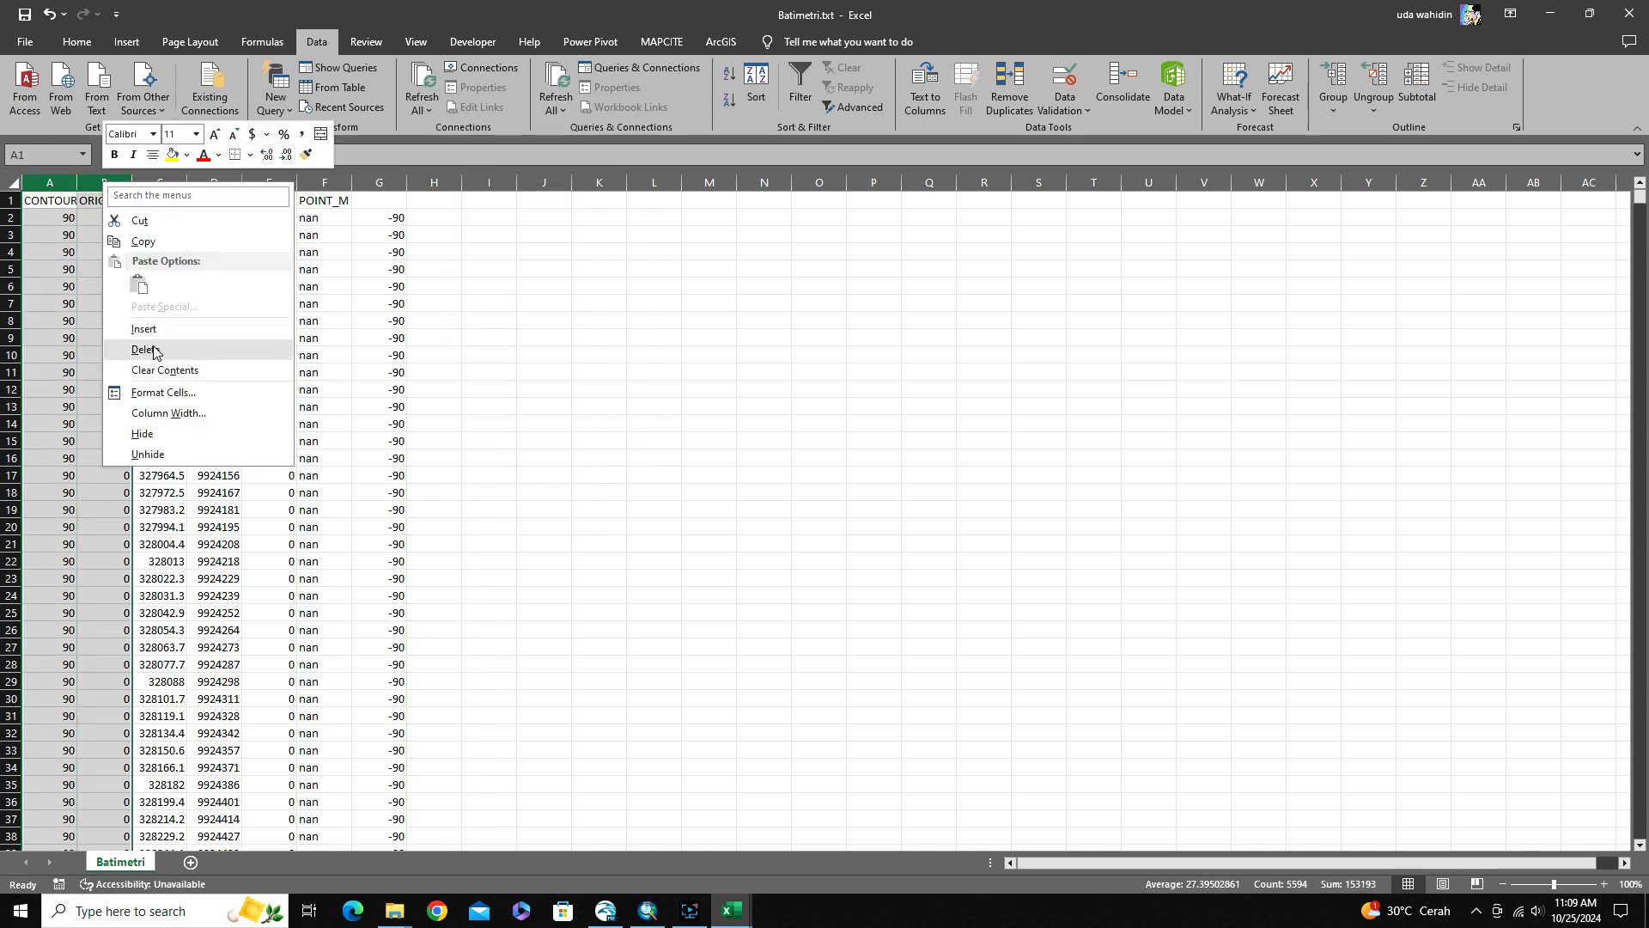
pyautogui.click(146, 349)
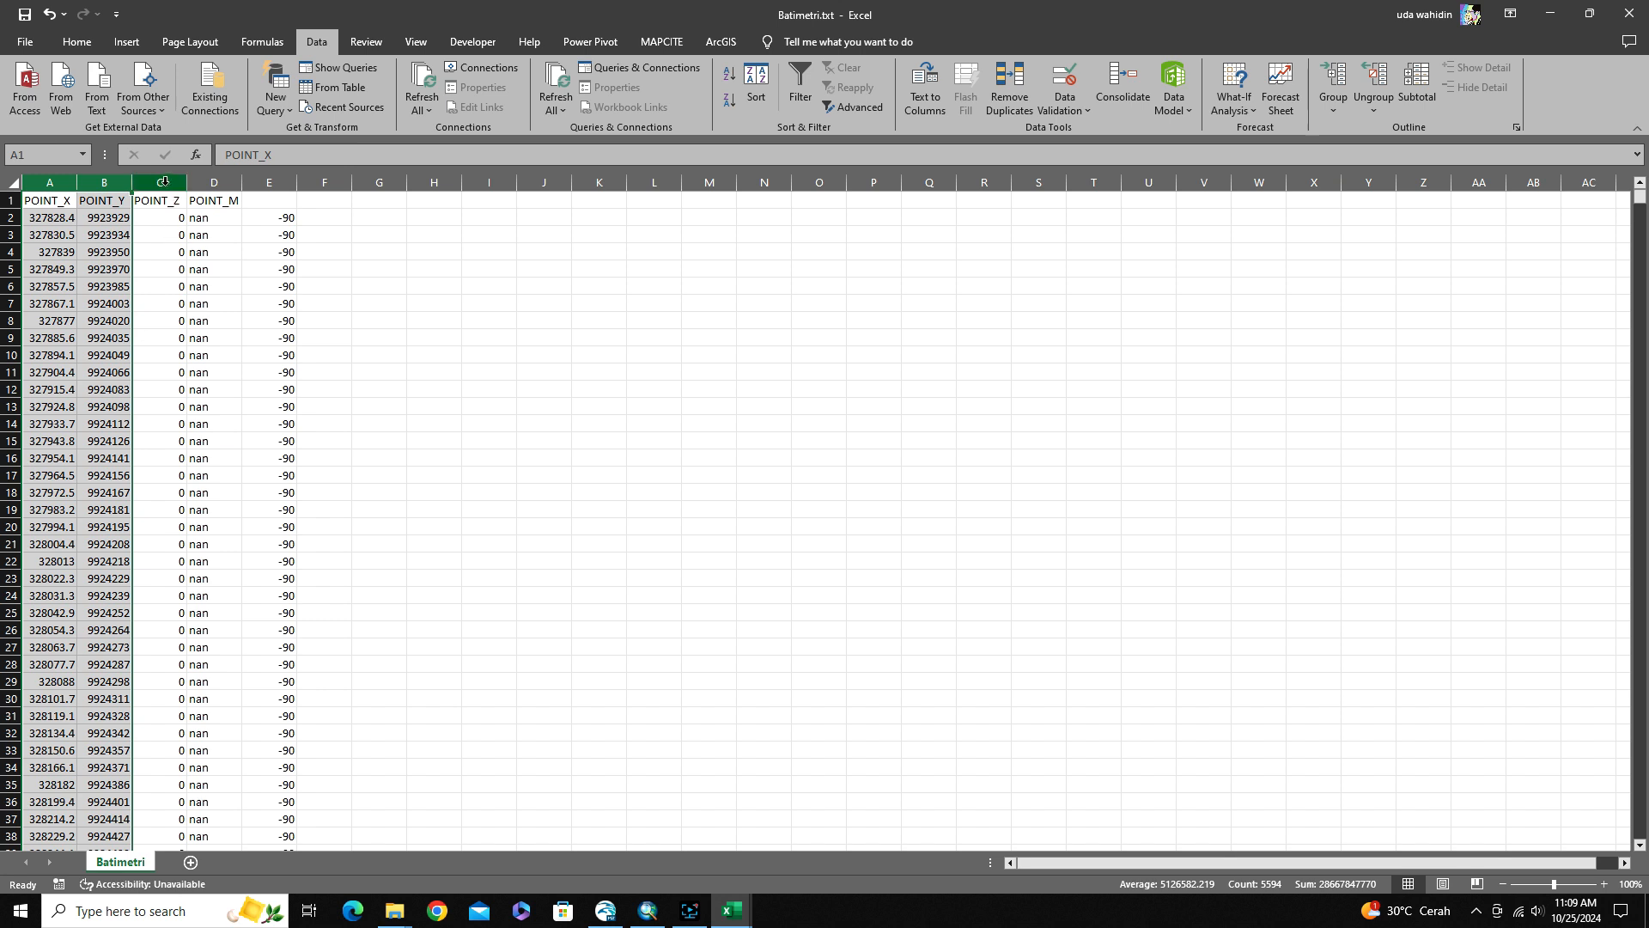
pyautogui.moveTo(157, 182); pyautogui.dragTo(211, 182)
pyautogui.rightClick(213, 183)
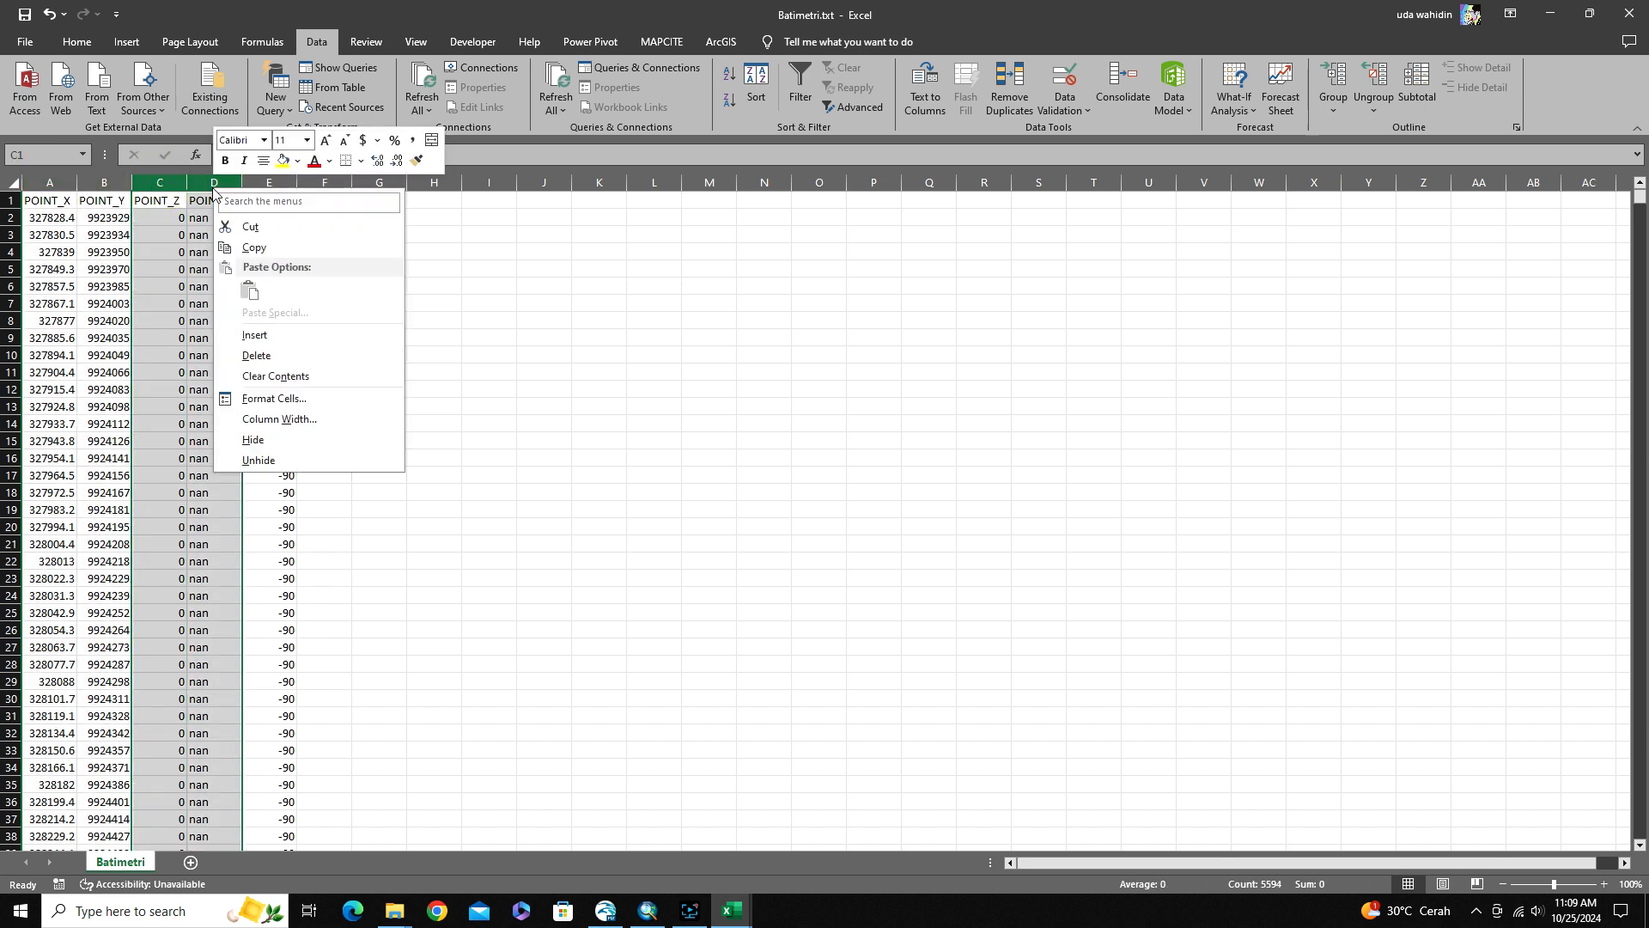
pyautogui.click(257, 356)
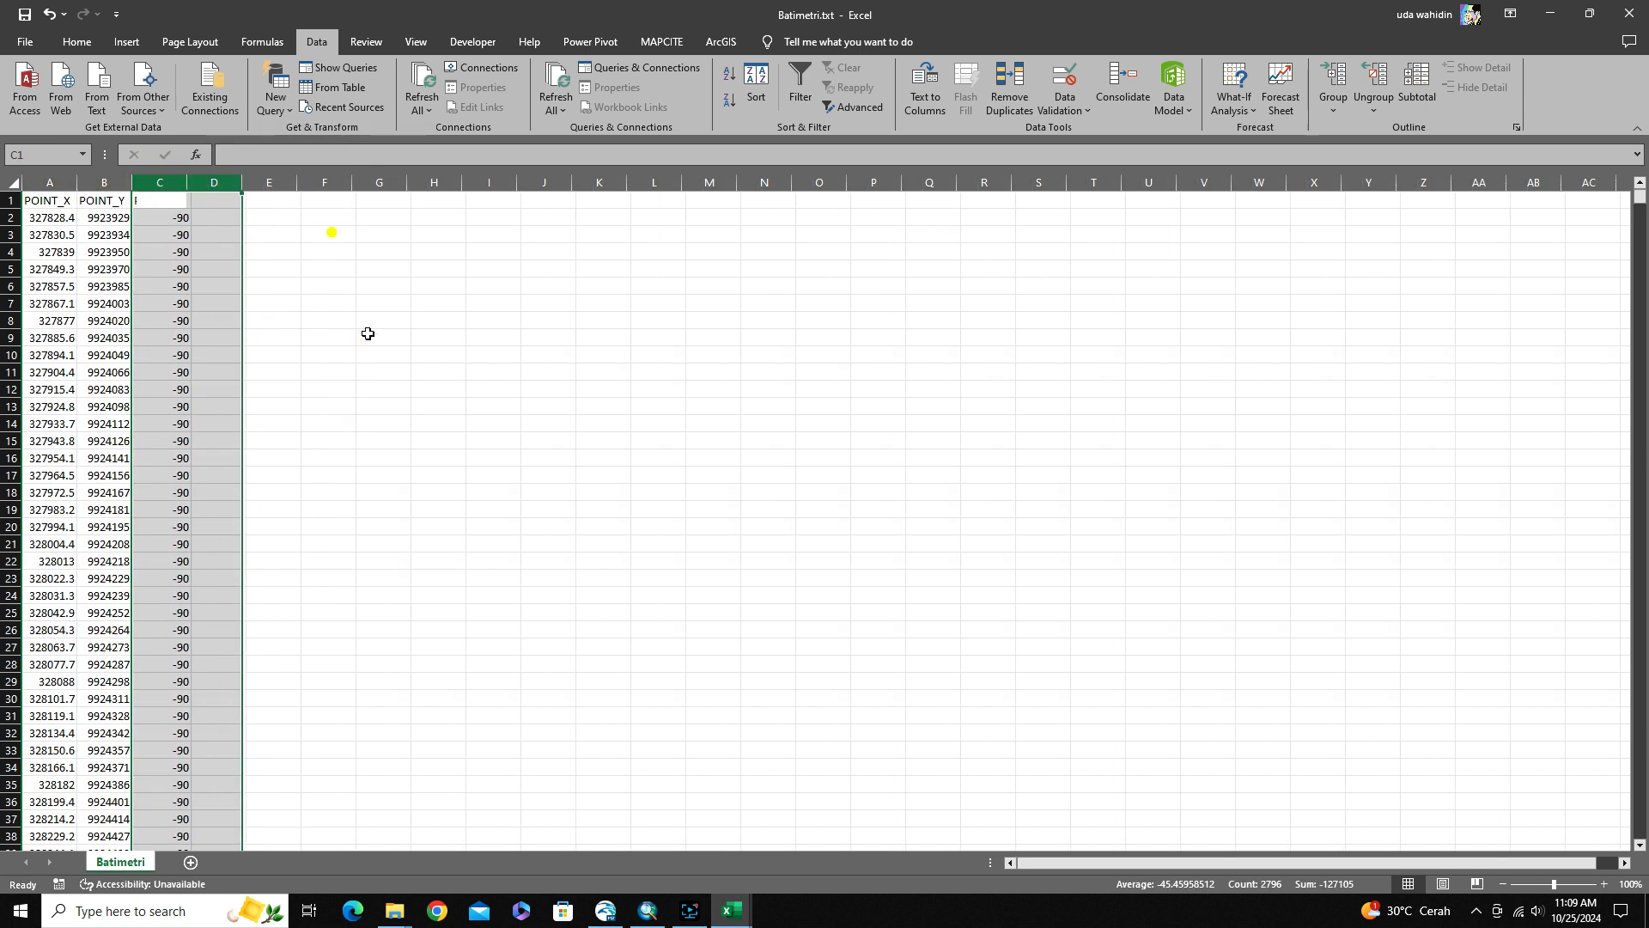
pyautogui.click(331, 234)
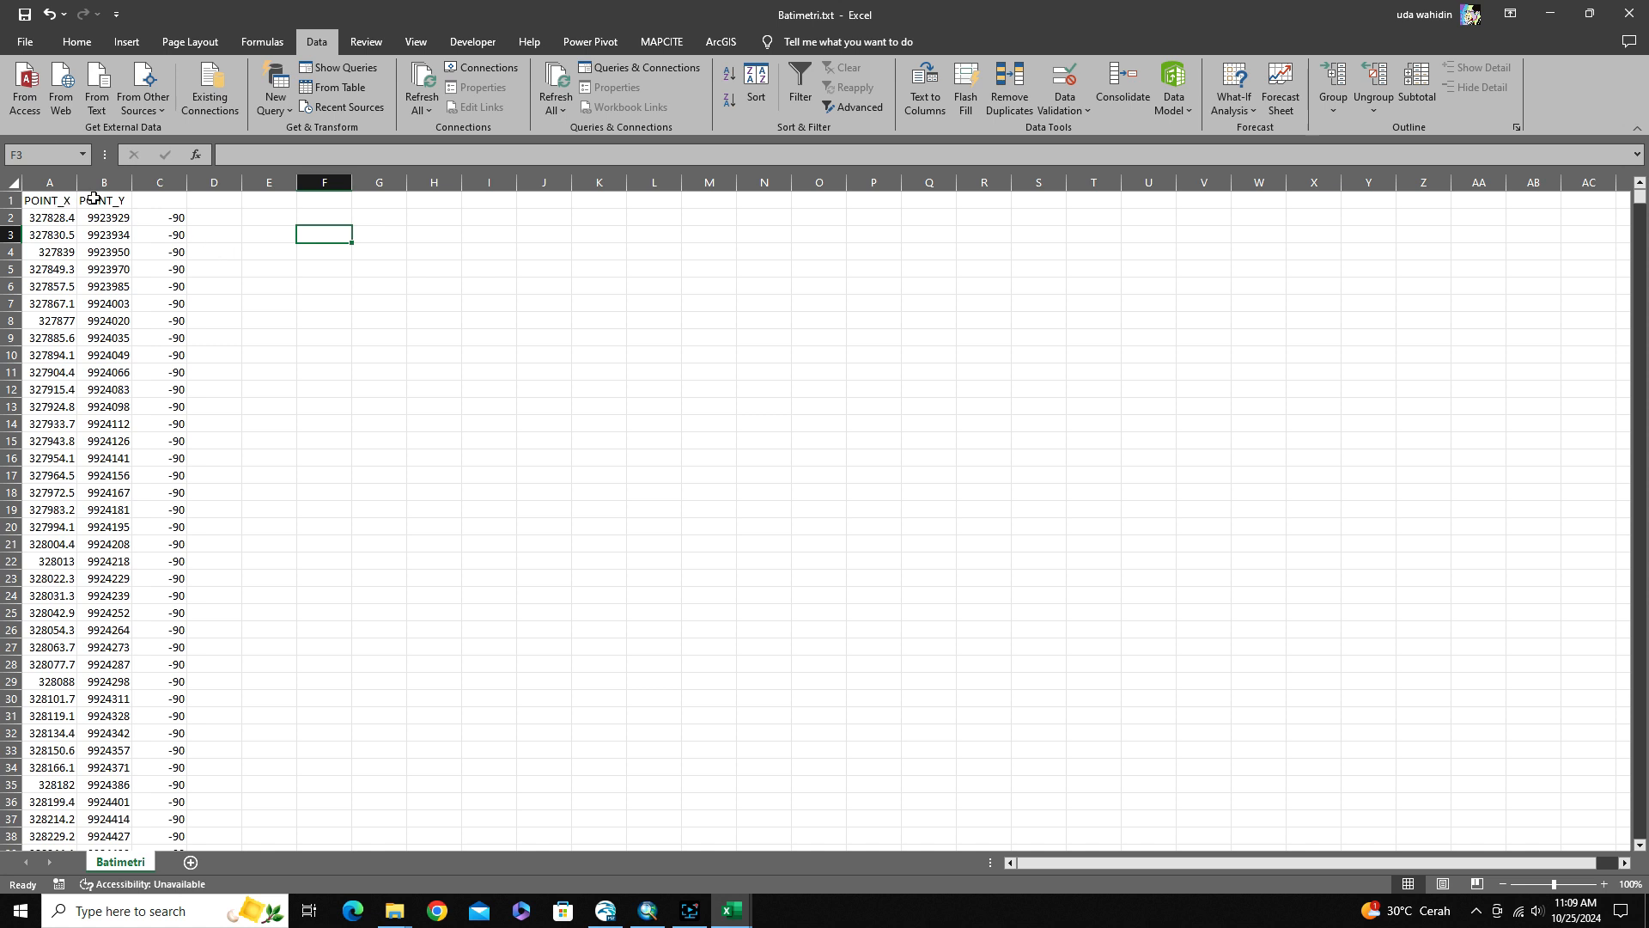
# Delete the header row containing POINT_X and POINT_Y
pyautogui.click(10, 200)
pyautogui.rightClick(13, 203)
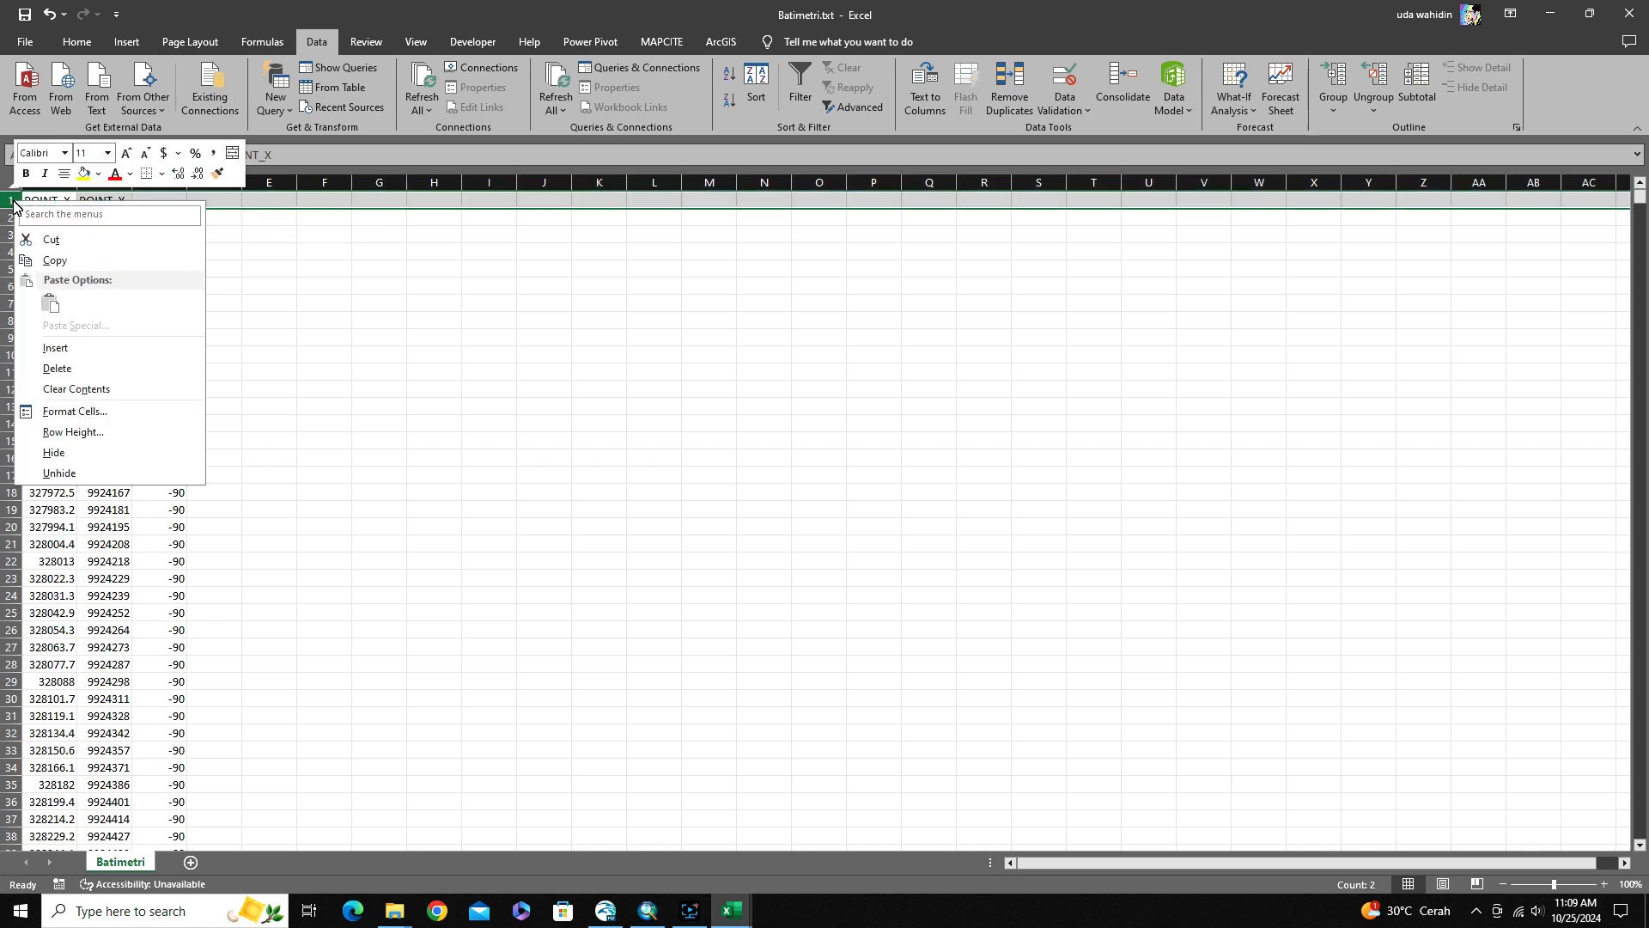
pyautogui.click(55, 368)
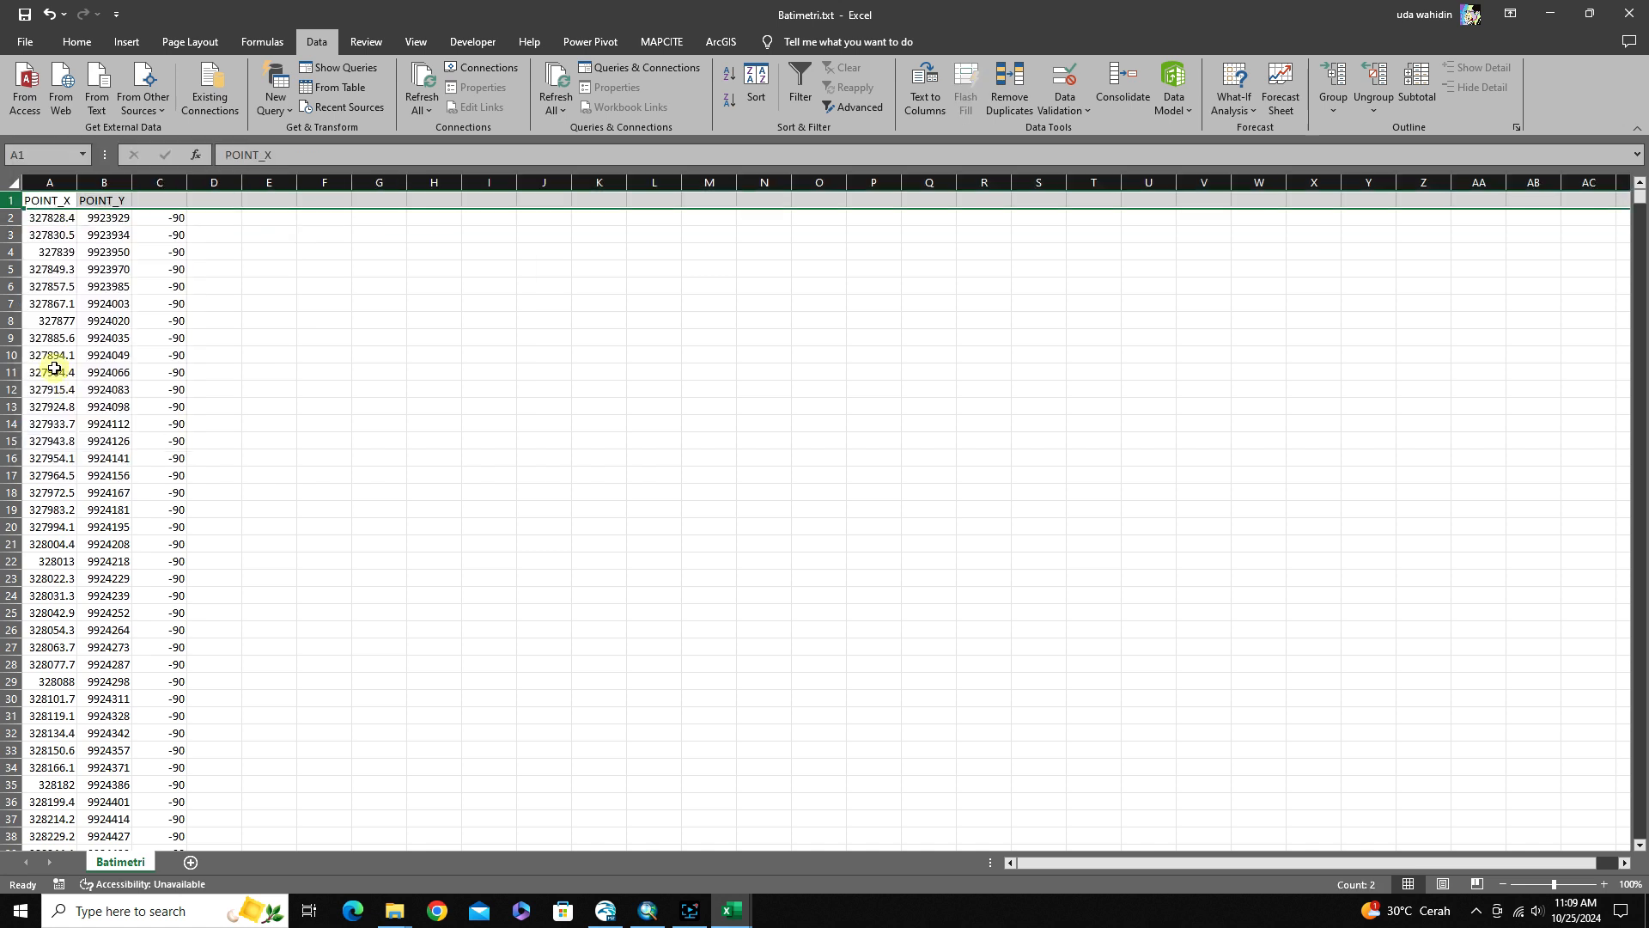
pyautogui.click(247, 267)
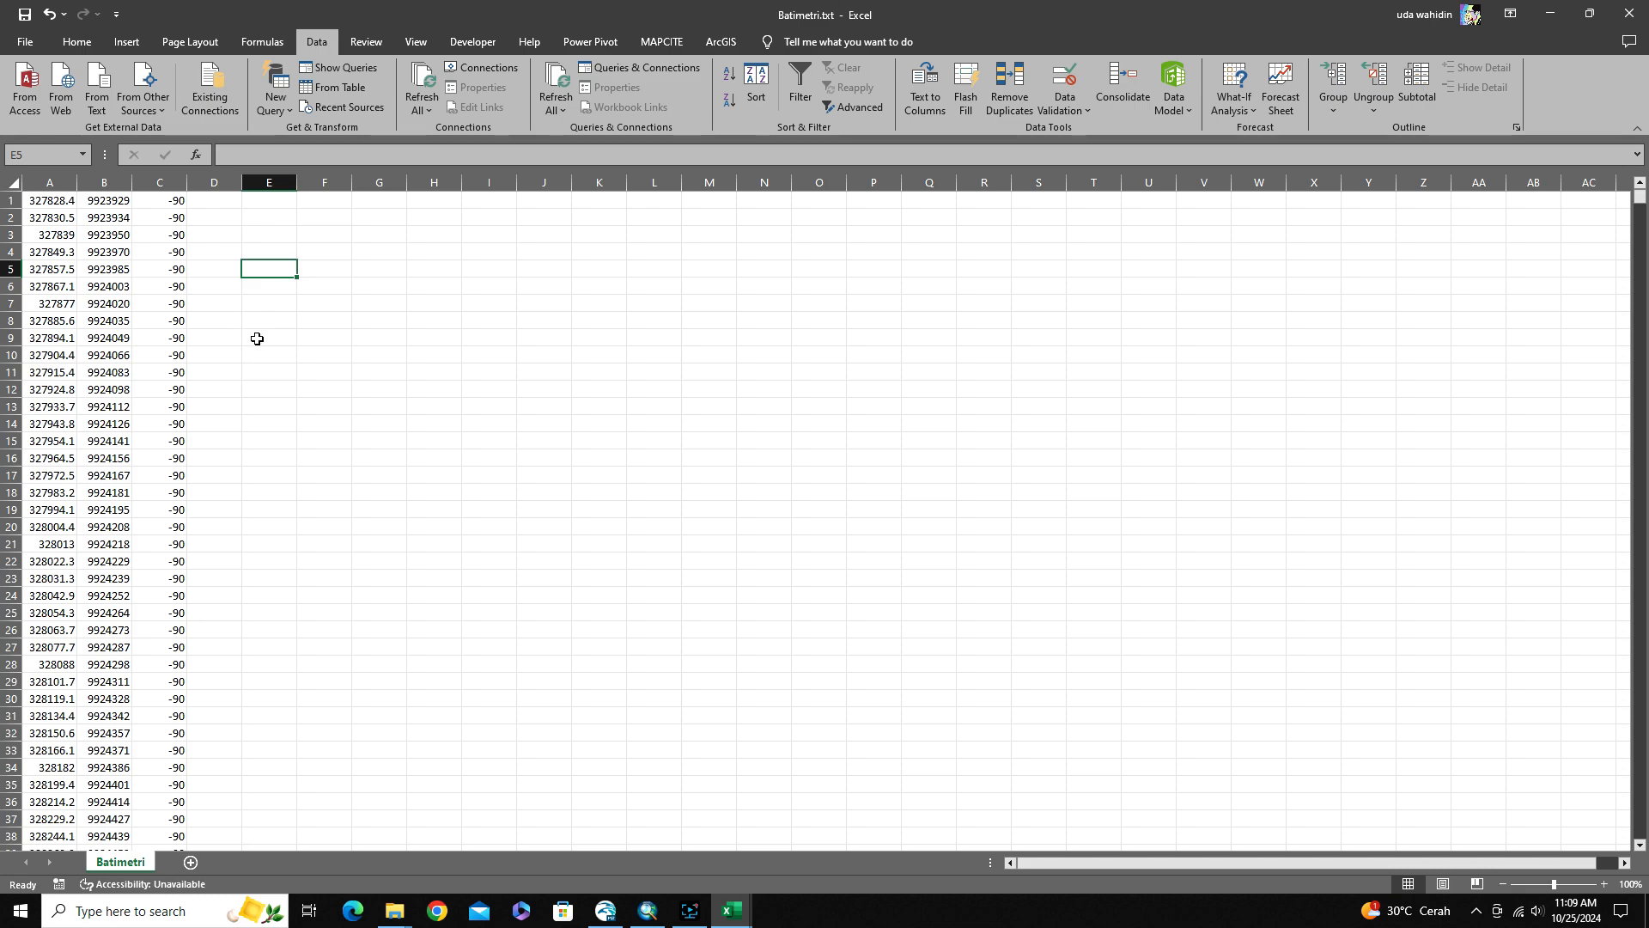
# Save the sheet as tab-delimited text named Batimetri_Model.txt in the Data Point folder, and close the workbook
pyautogui.click(25, 42)
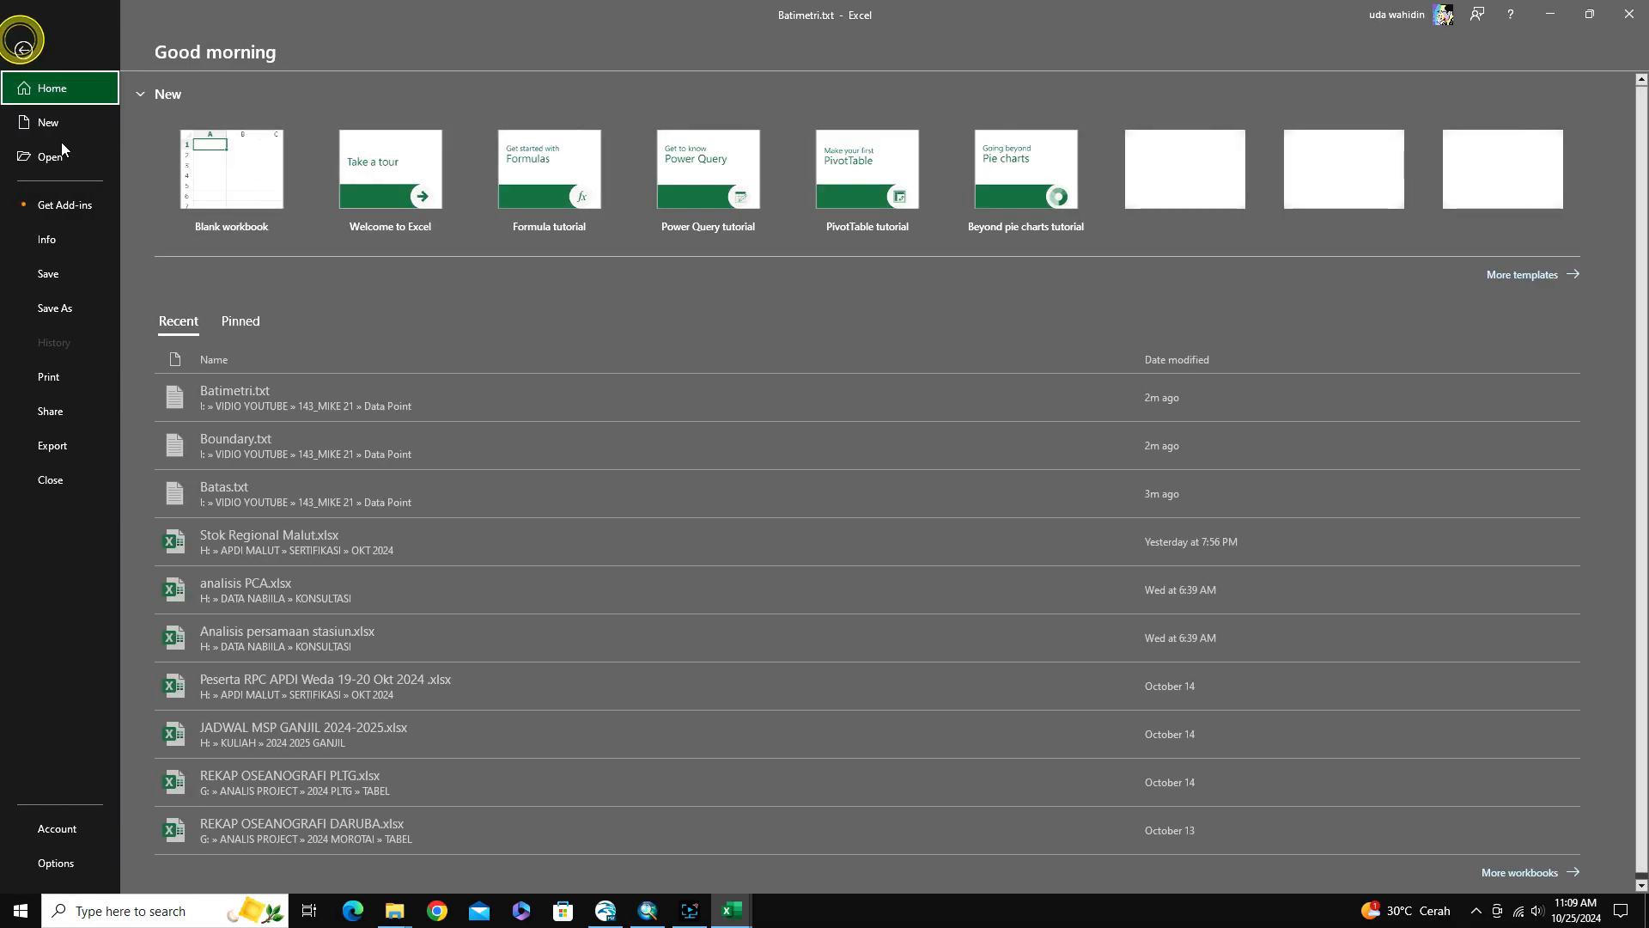
pyautogui.click(59, 309)
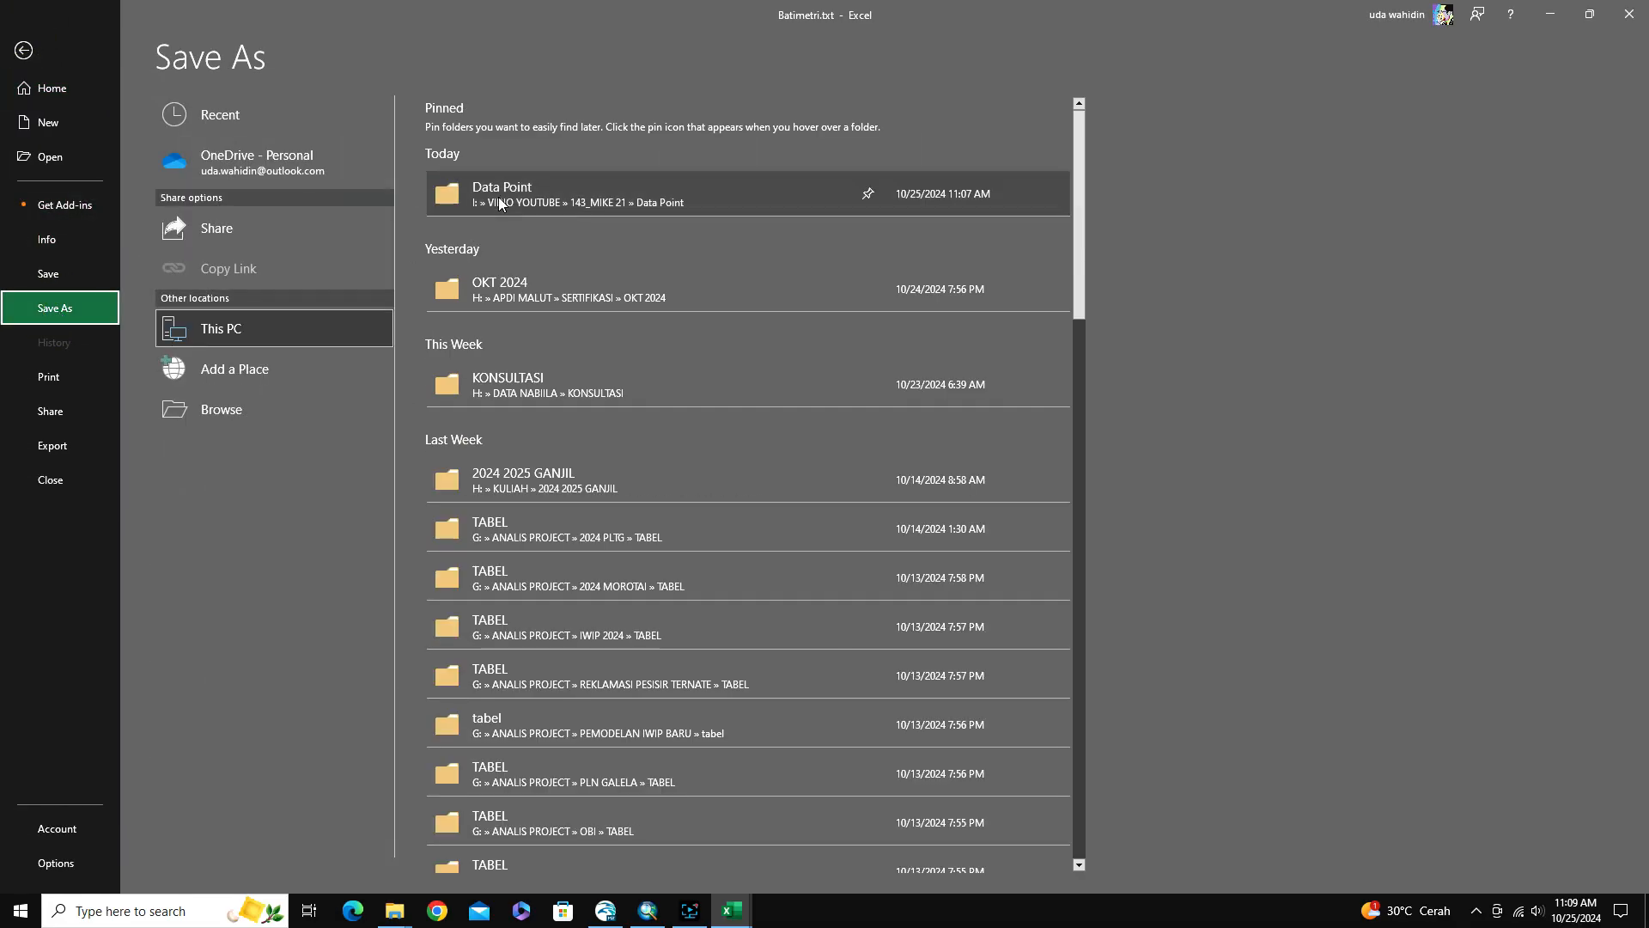
pyautogui.click(500, 194)
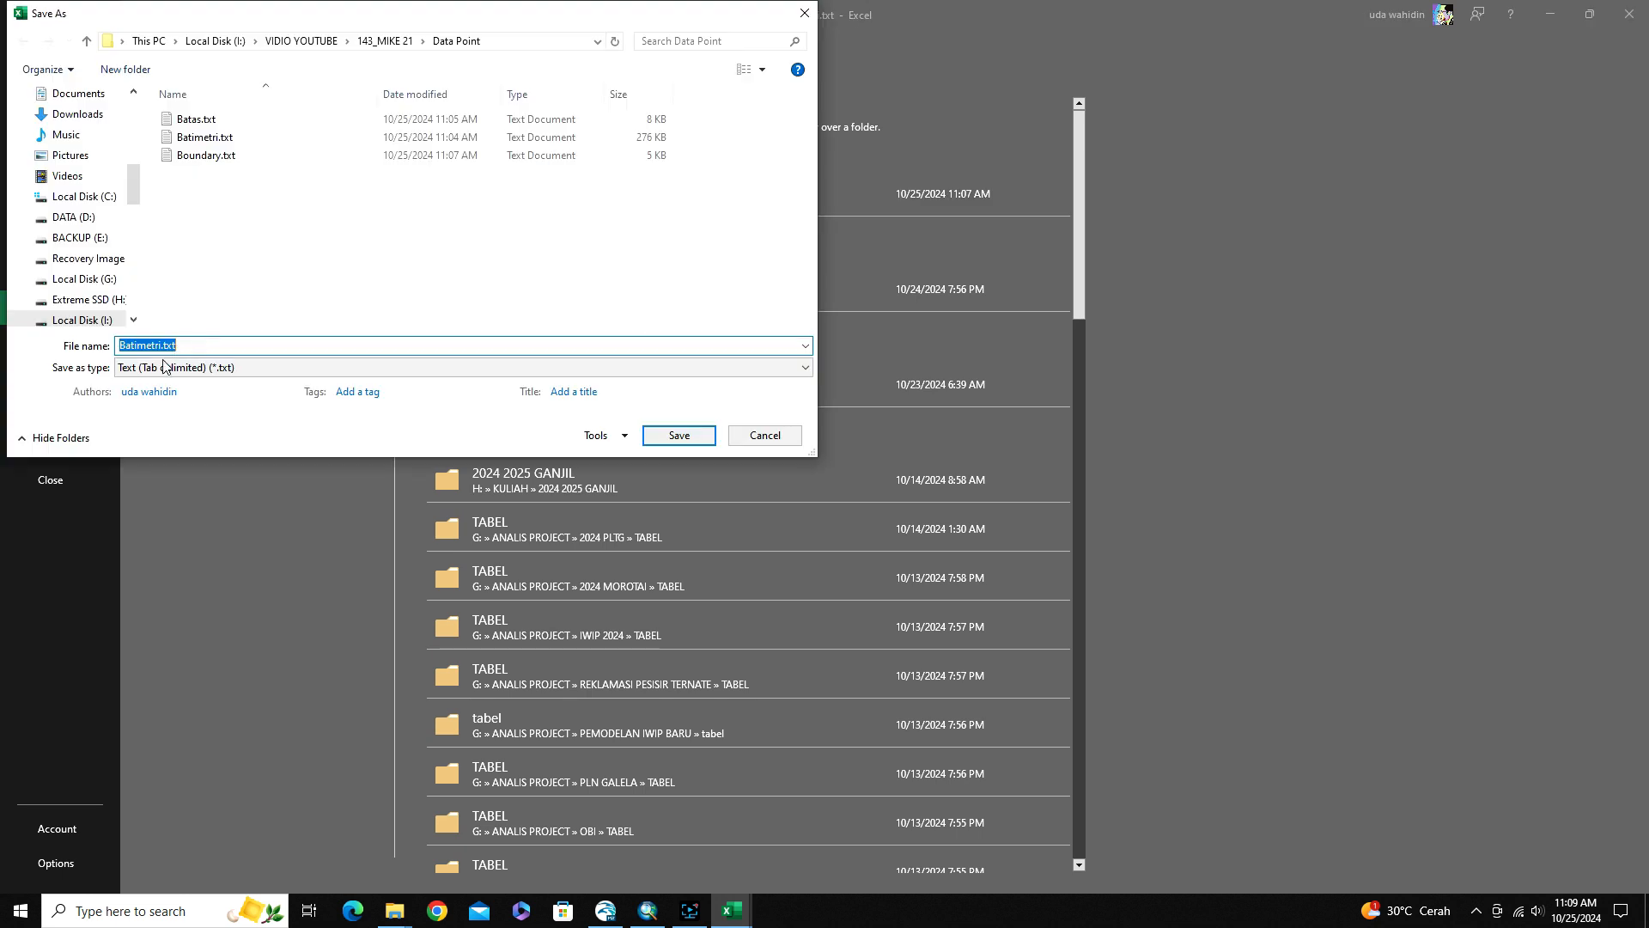
pyautogui.click(159, 345)
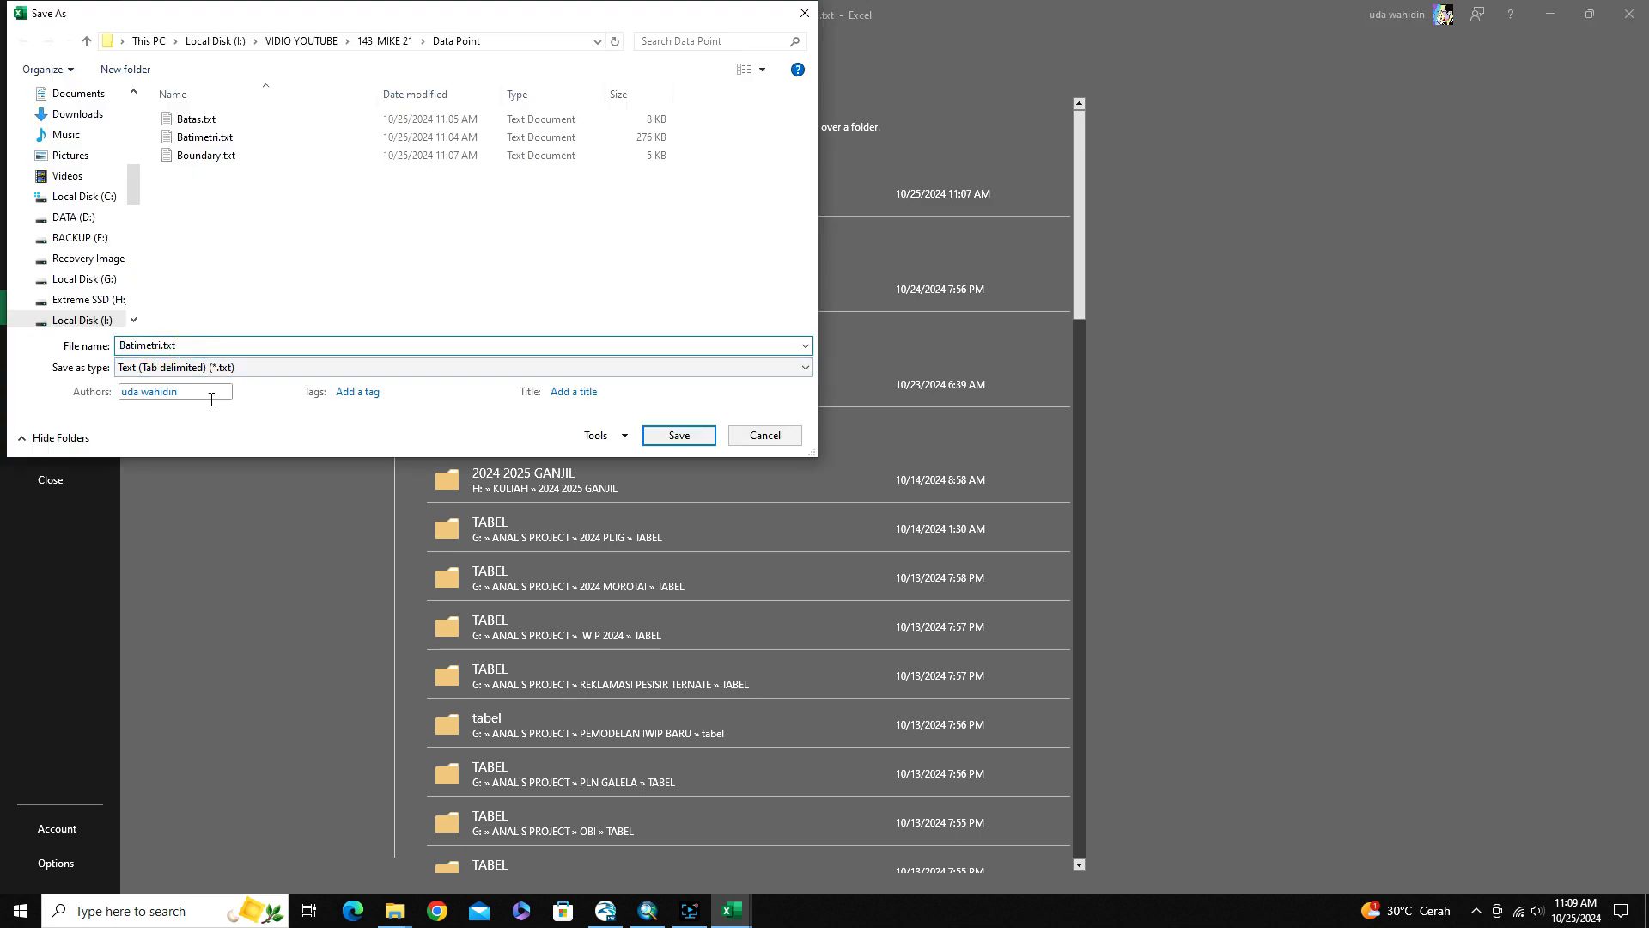
pyautogui.write('_Model')
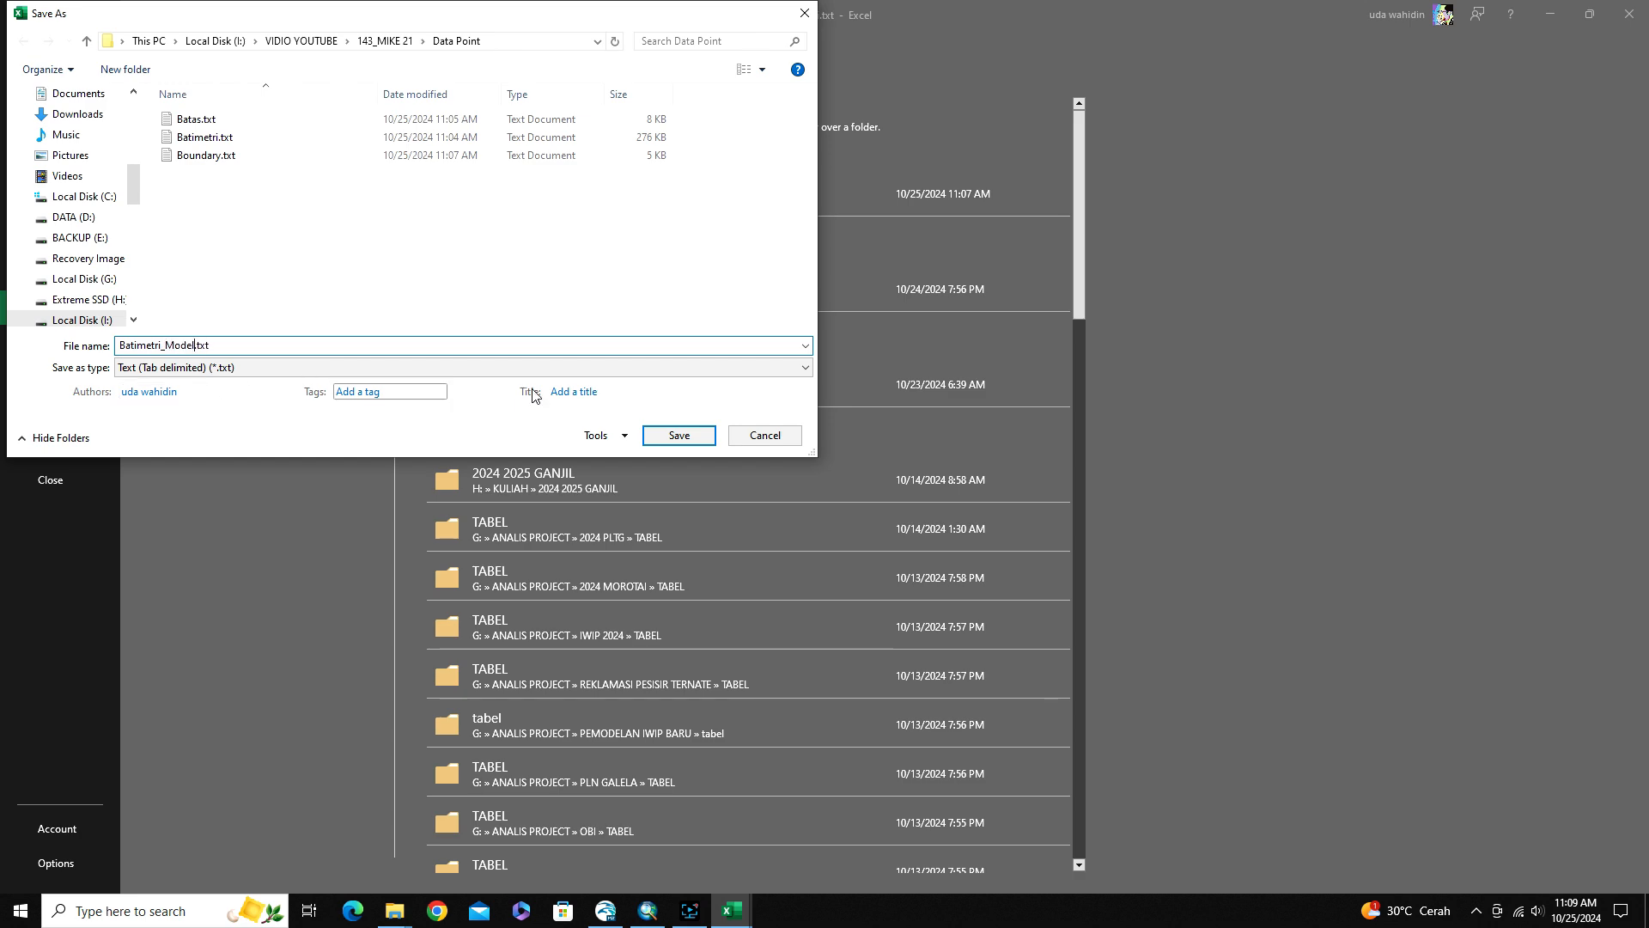
pyautogui.click(679, 436)
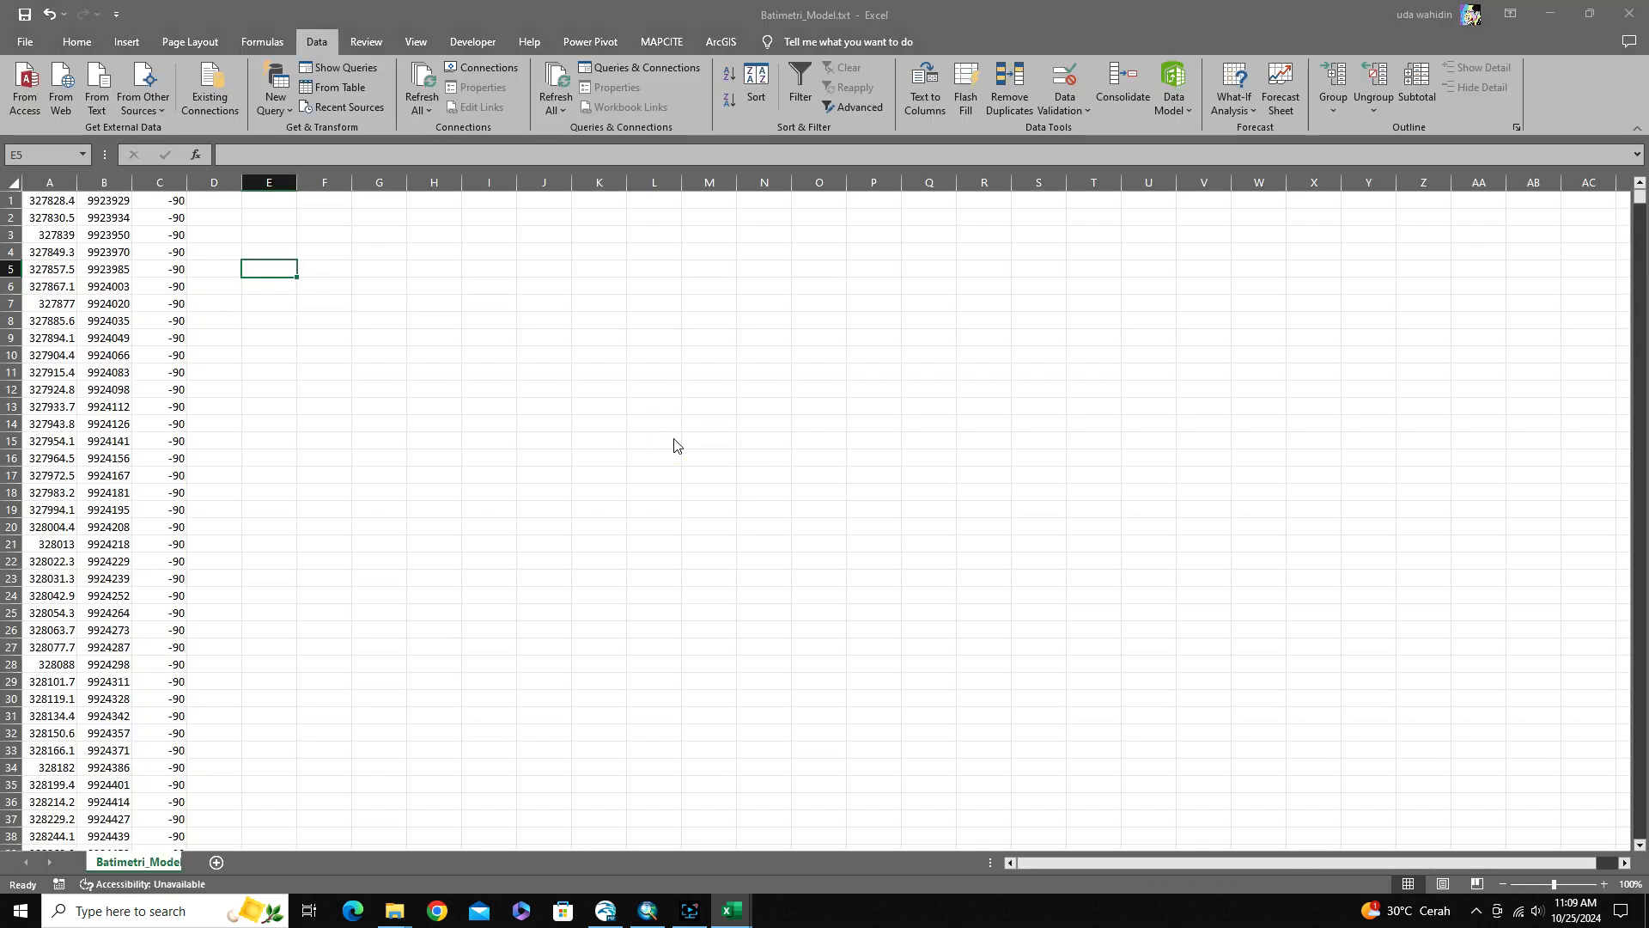
pyautogui.click(772, 515)
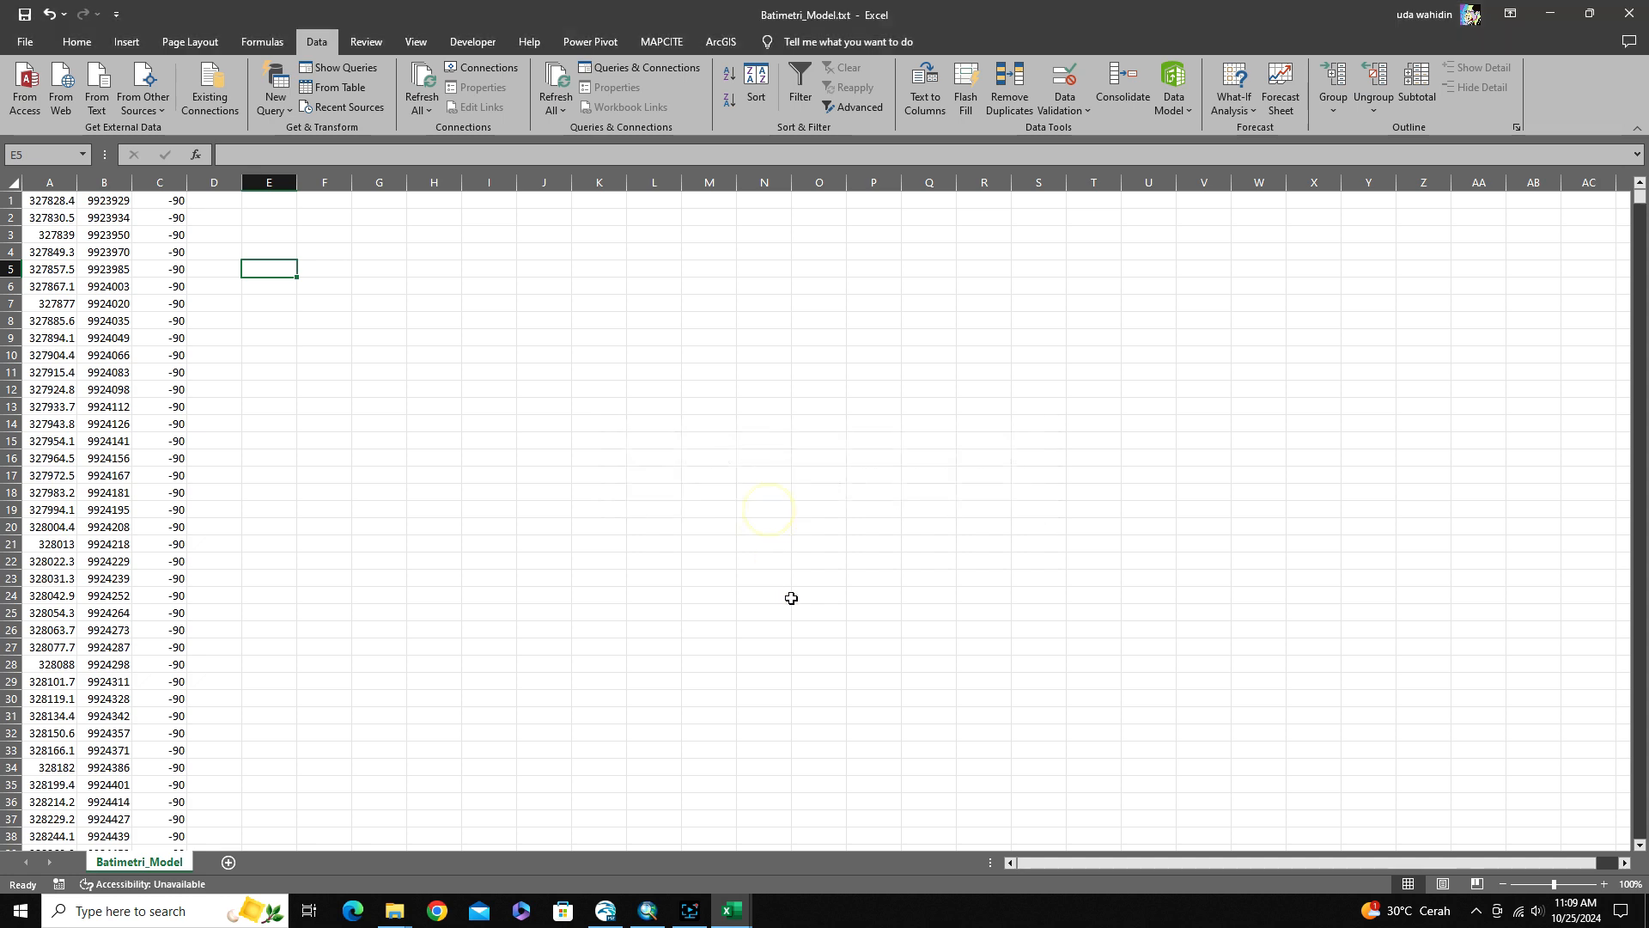
pyautogui.click(1630, 14)
pyautogui.click(1628, 10)
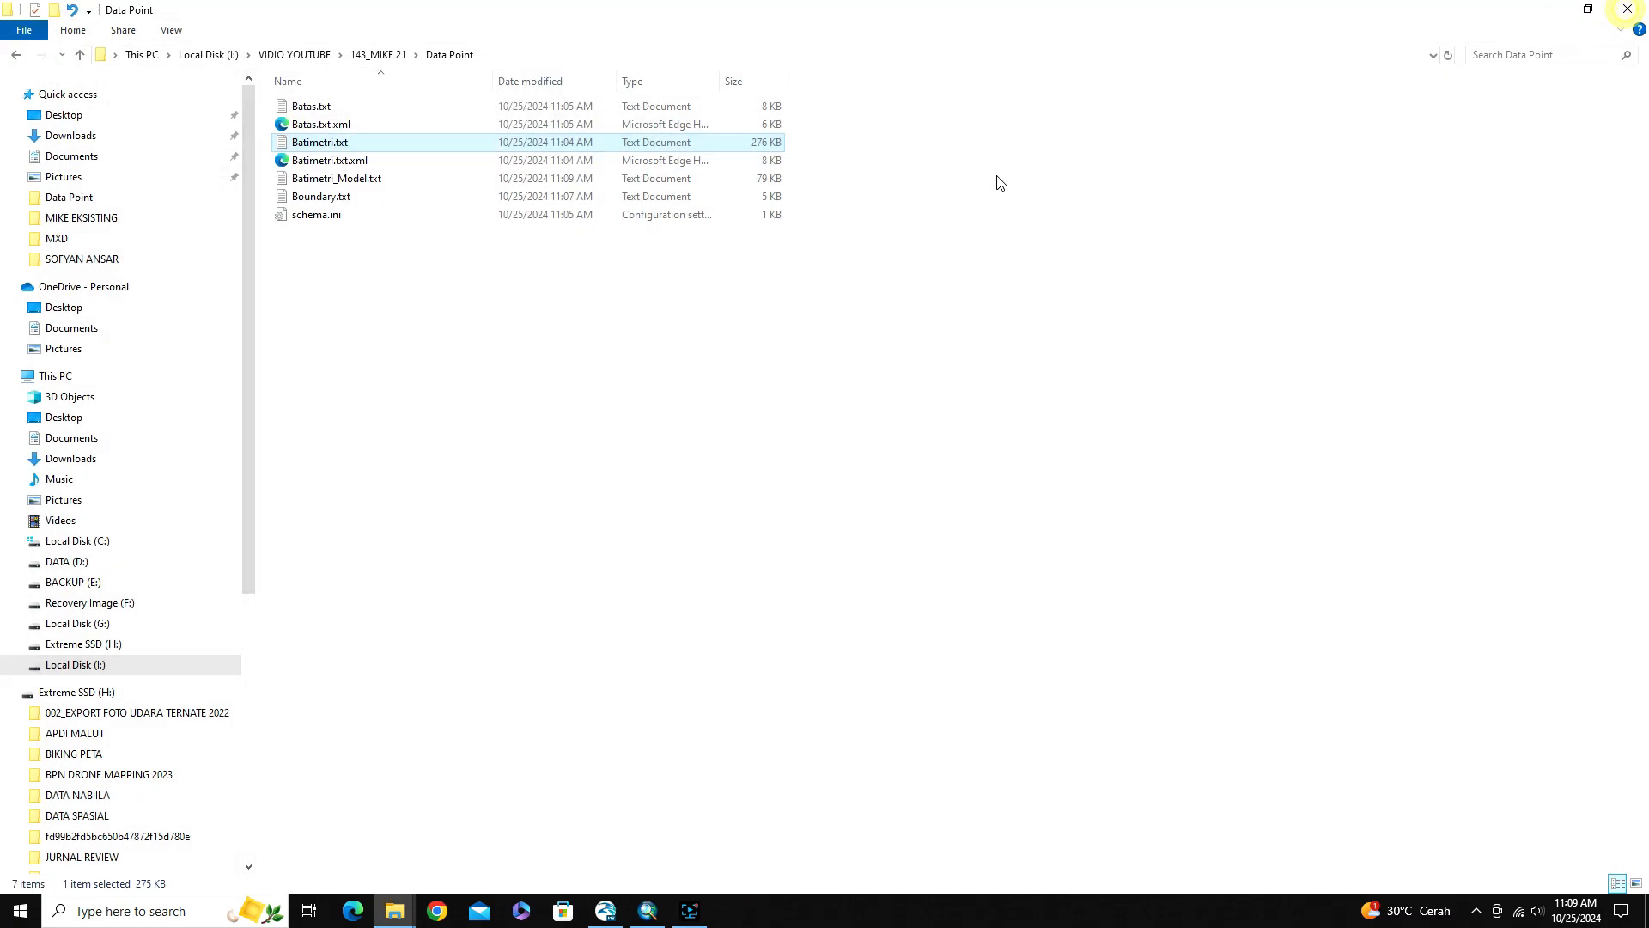
# Open Boundary.txt and Batimetri_Model.txt in turn from the Data Point folder to check their column layout
pyautogui.click(364, 295)
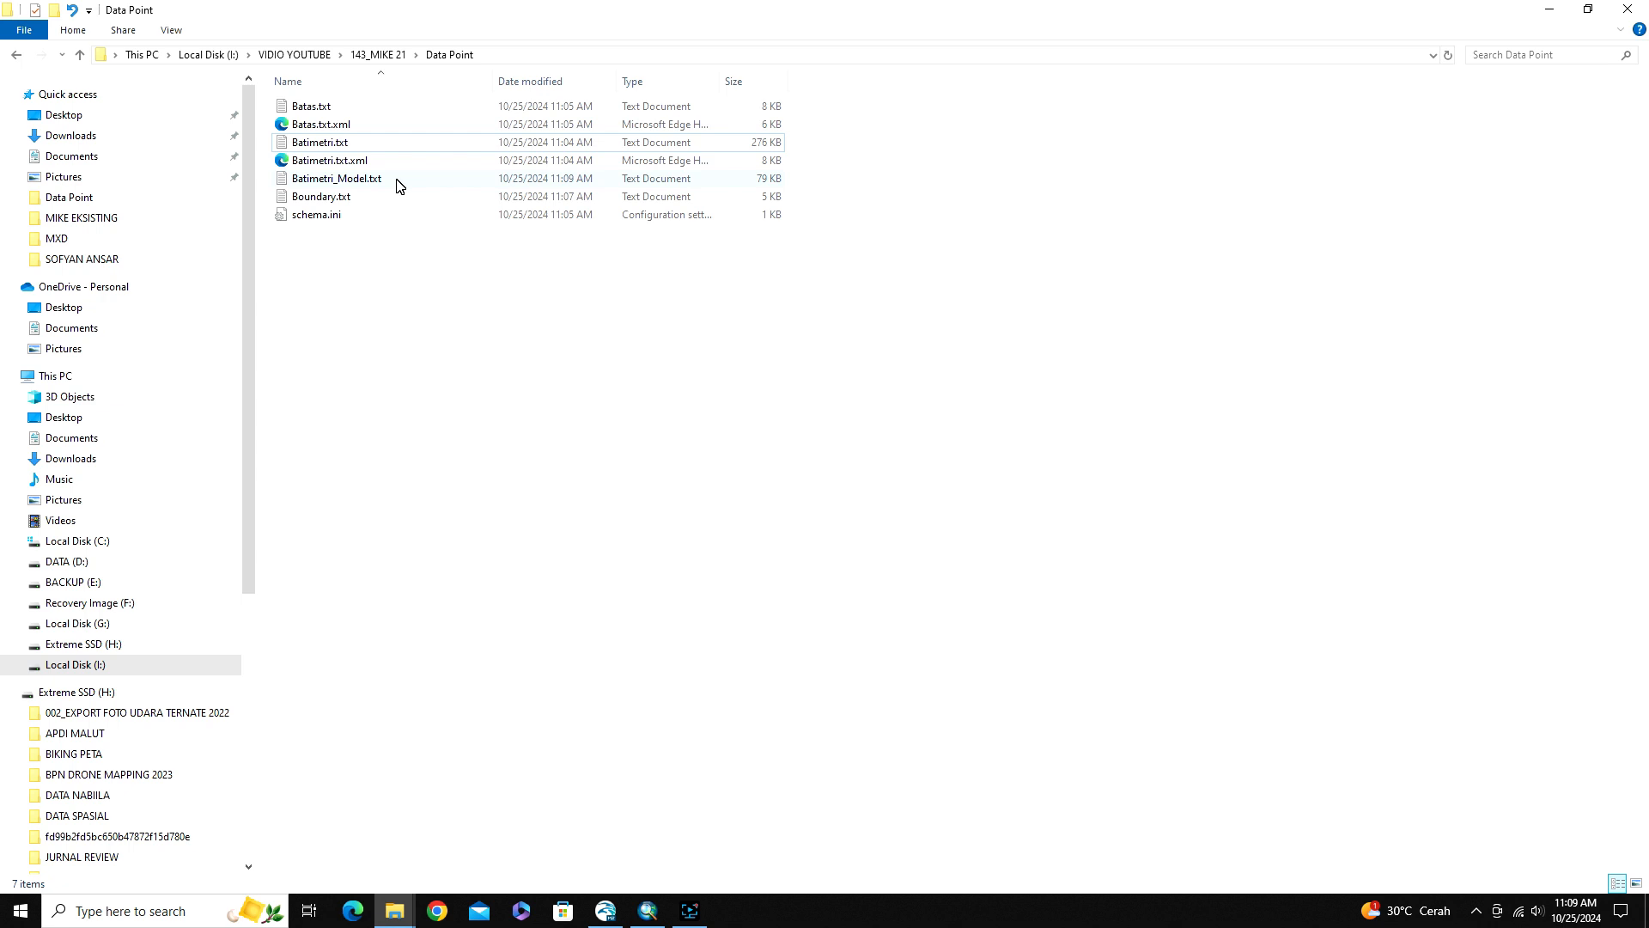
pyautogui.doubleClick(332, 197)
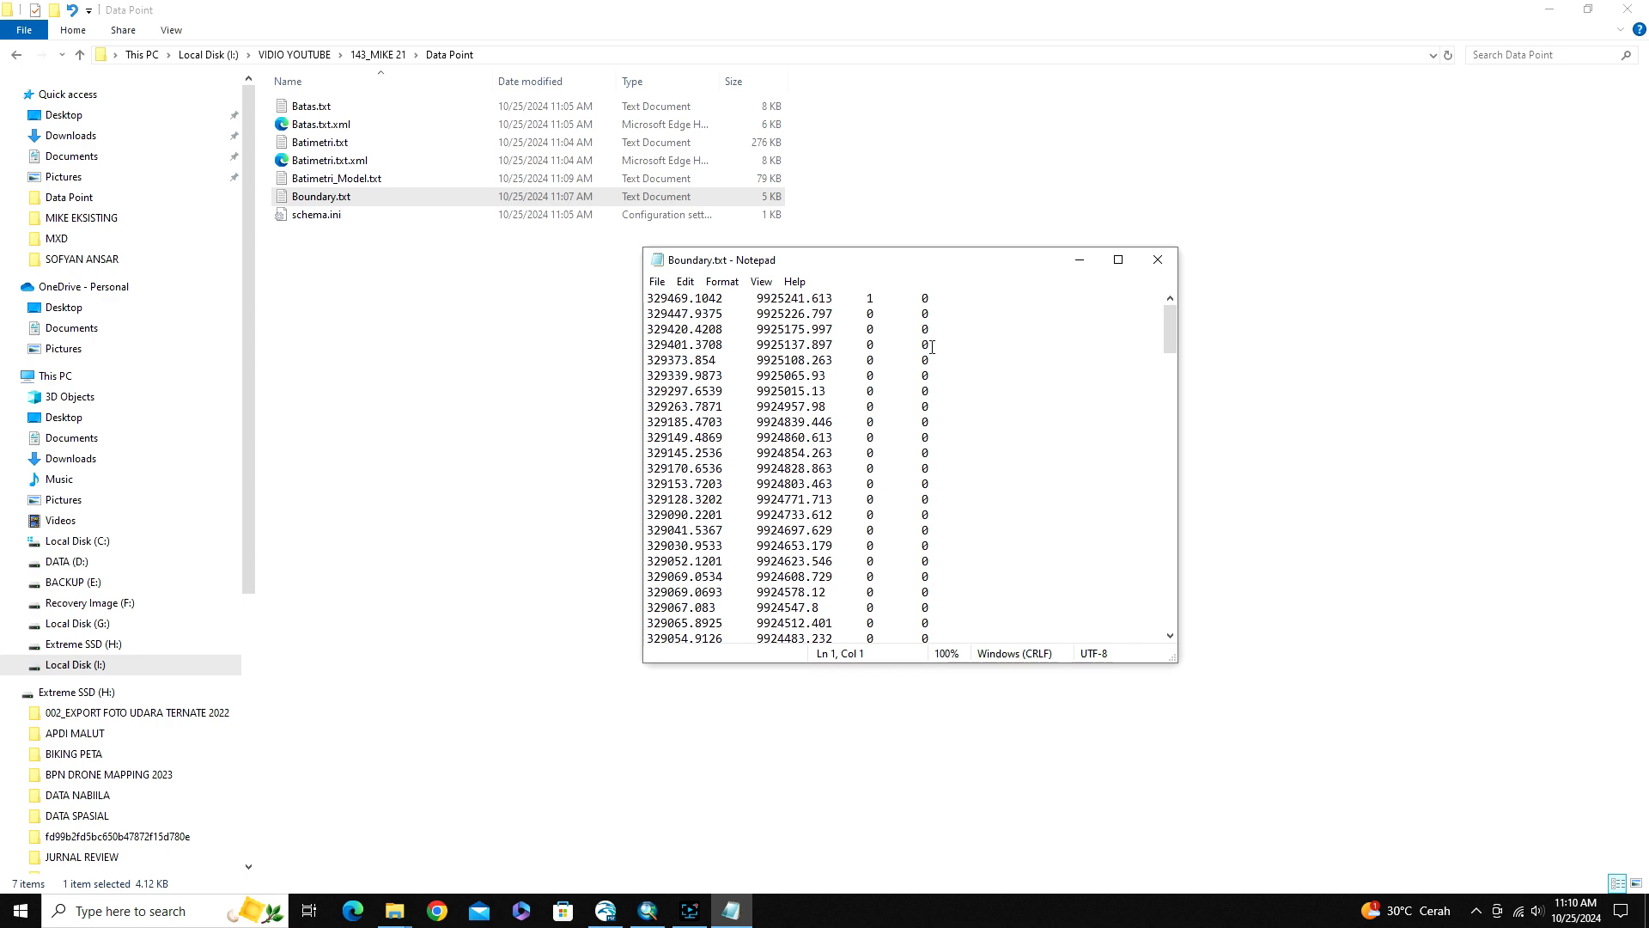
pyautogui.click(1158, 260)
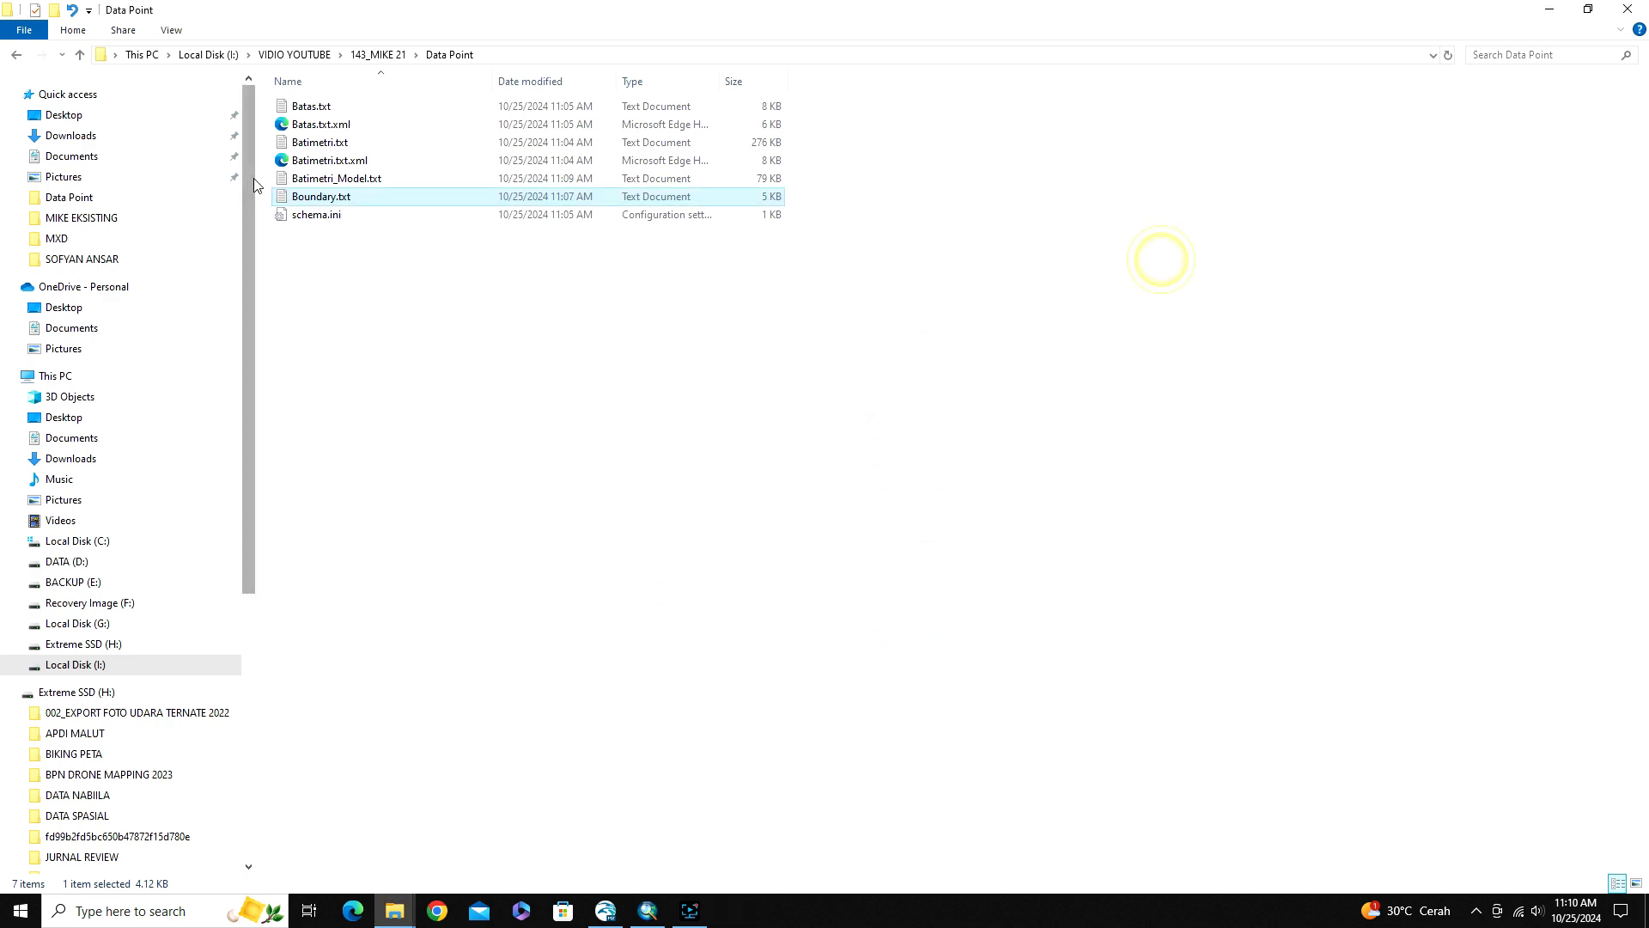
pyautogui.doubleClick(343, 179)
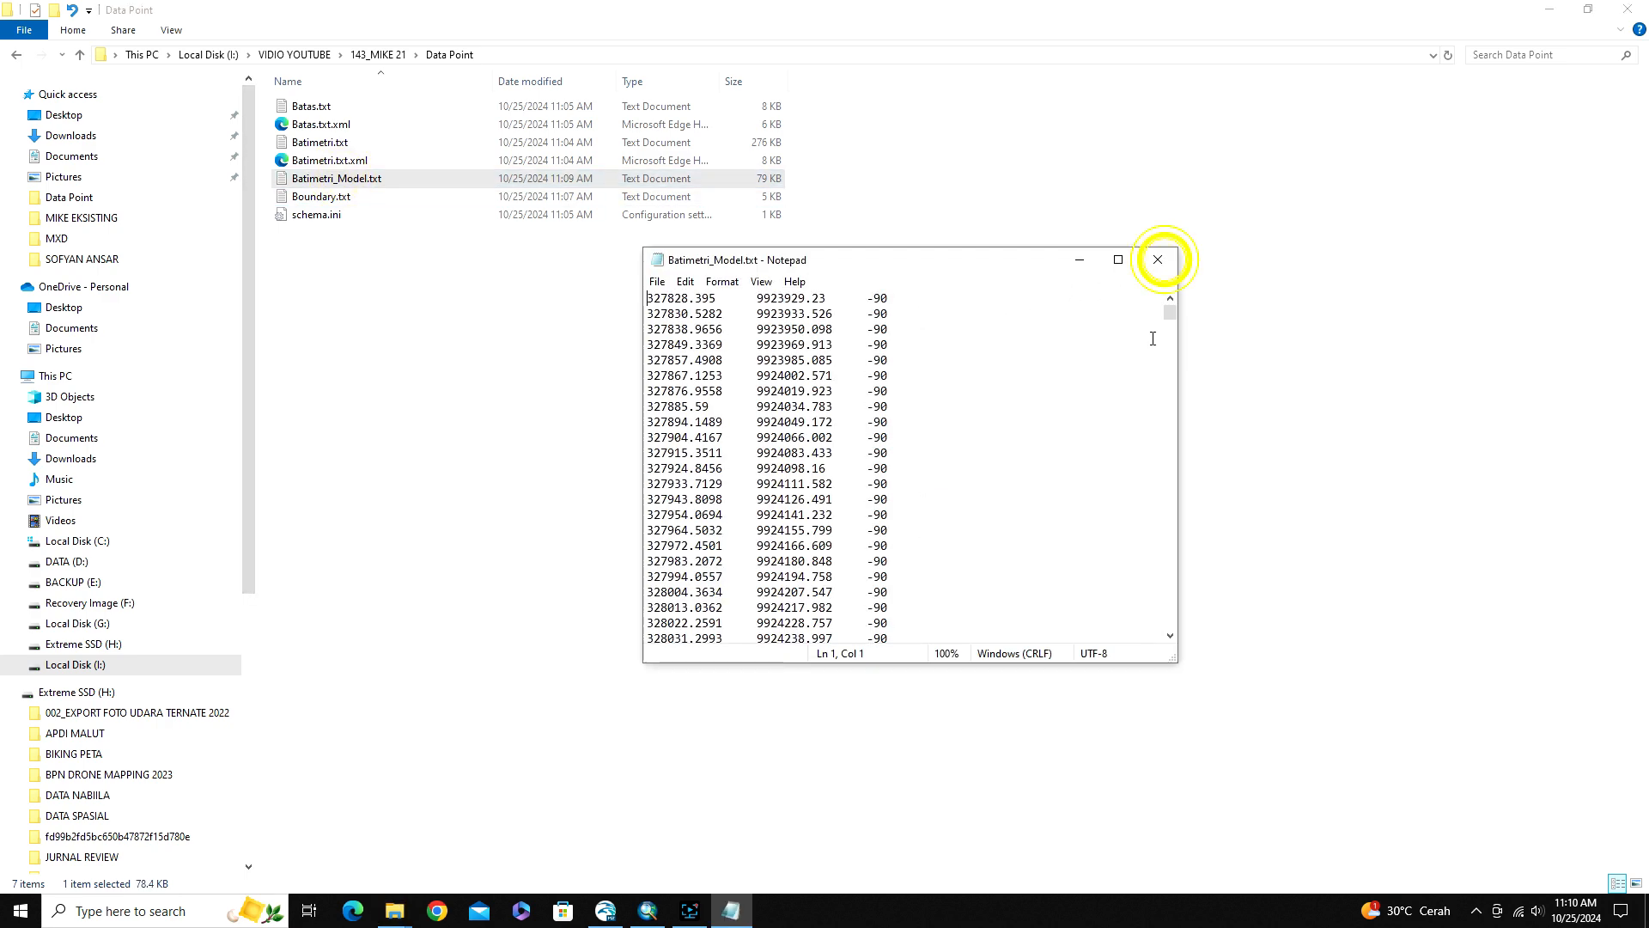
# Close the text file and copy Batimetri_Model.txt and Boundary.txt from the Data Point folder into the Generated Mesh Part1 folder
pyautogui.click(1158, 259)
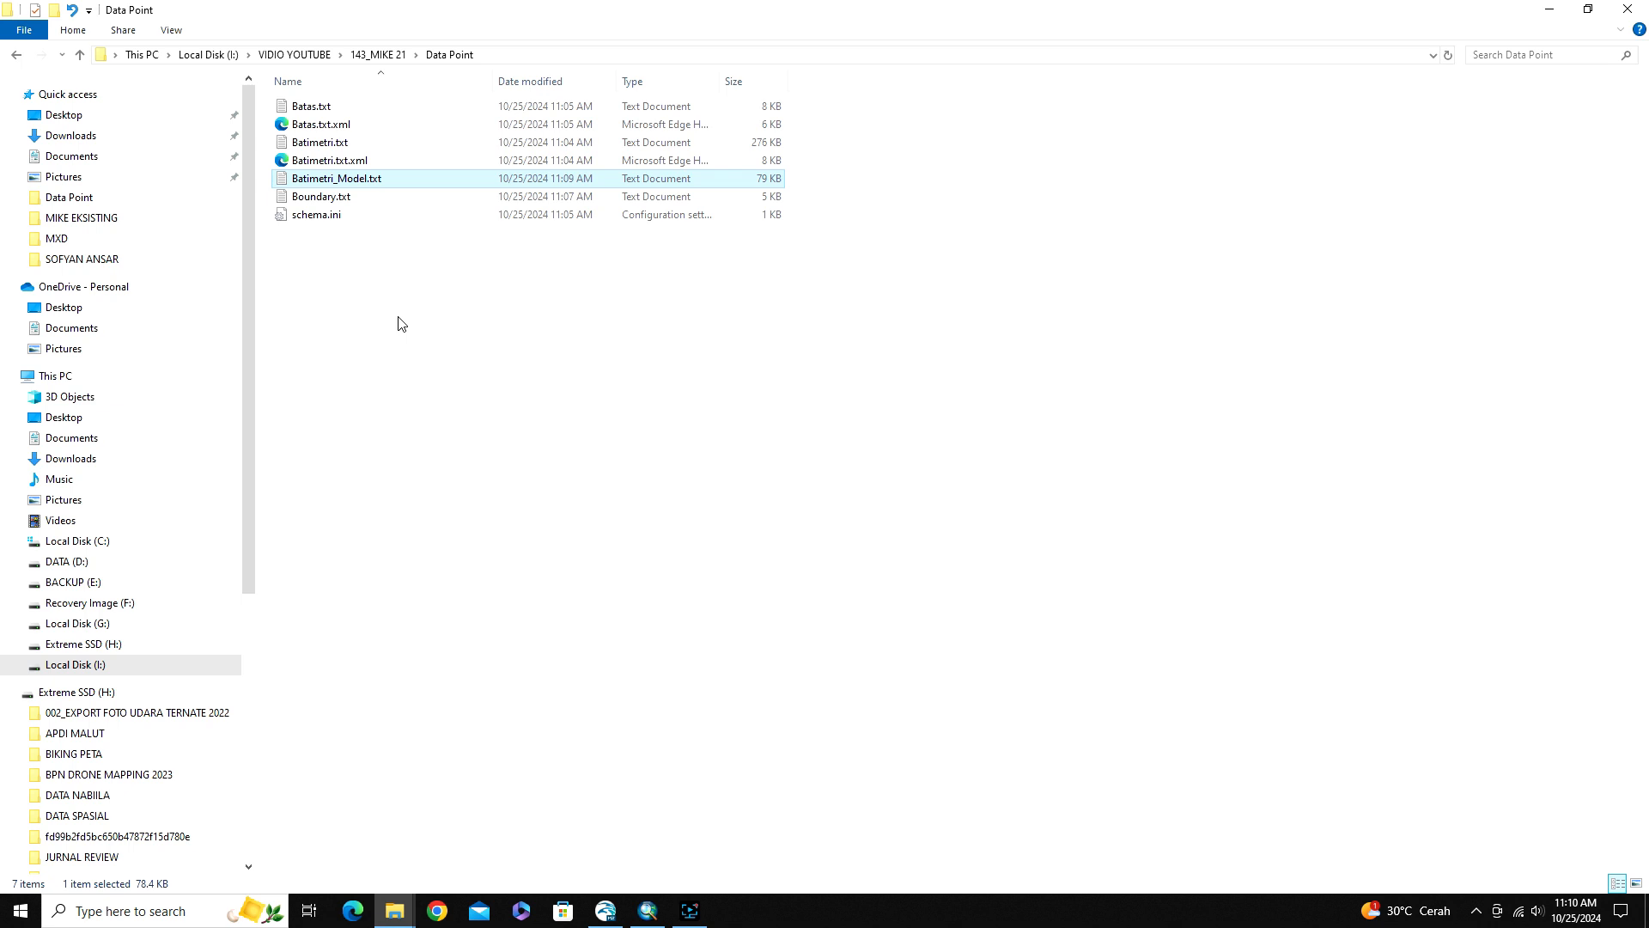
pyautogui.keyDown('ctrl'); pyautogui.click(394, 194); pyautogui.keyUp('ctrl')
pyautogui.rightClick(369, 203)
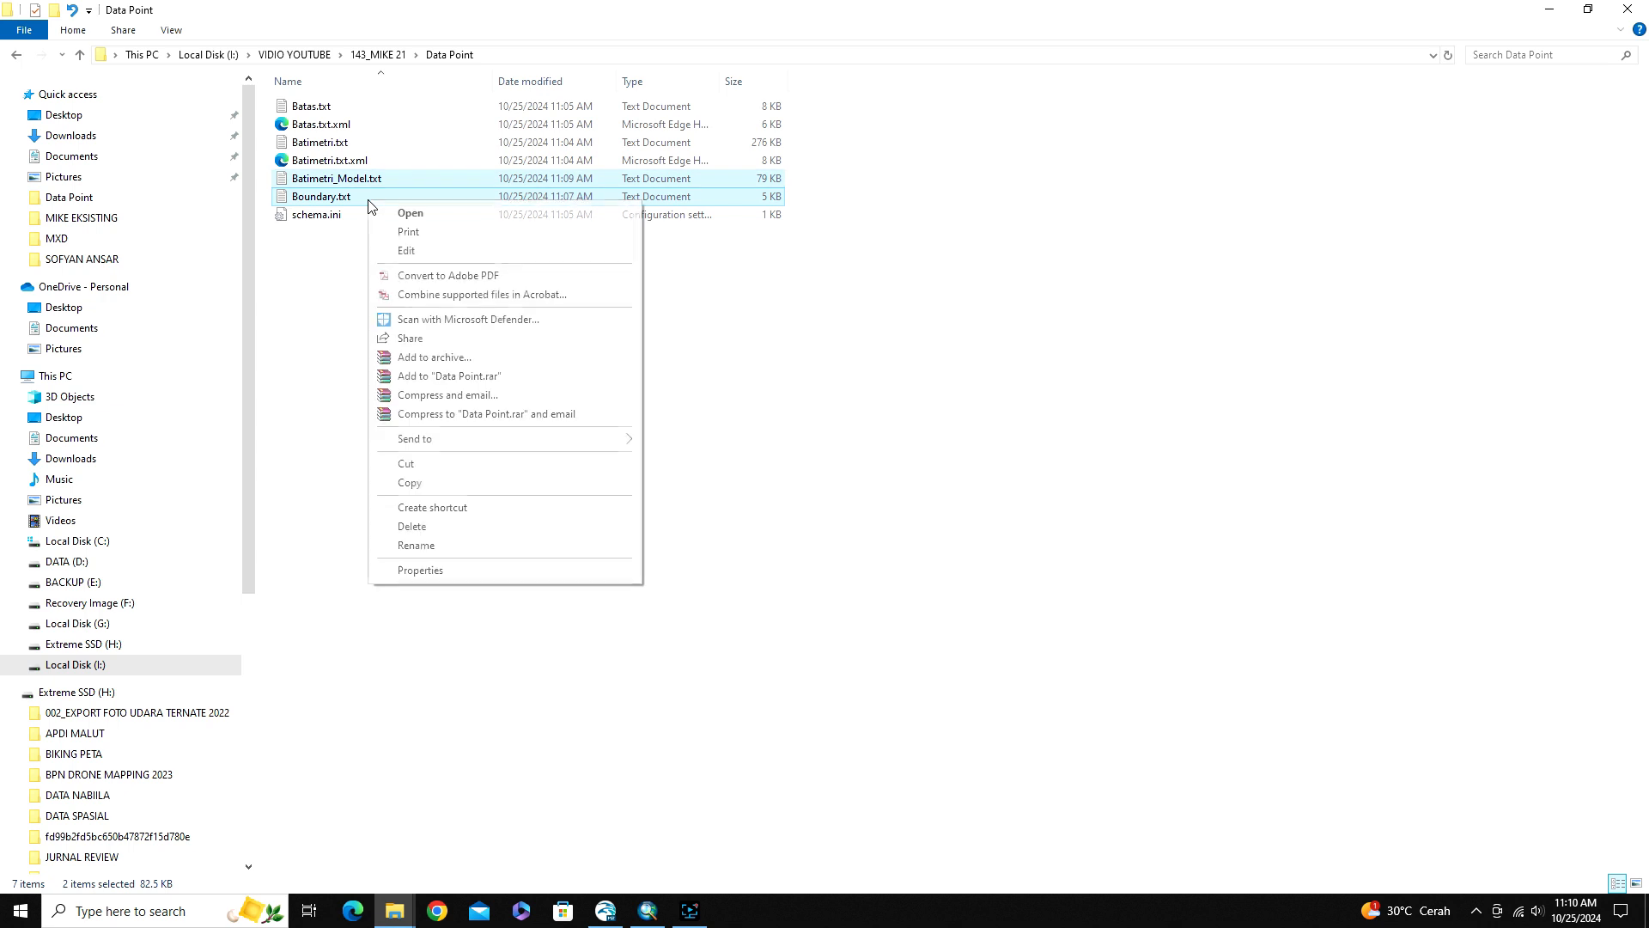
pyautogui.click(410, 484)
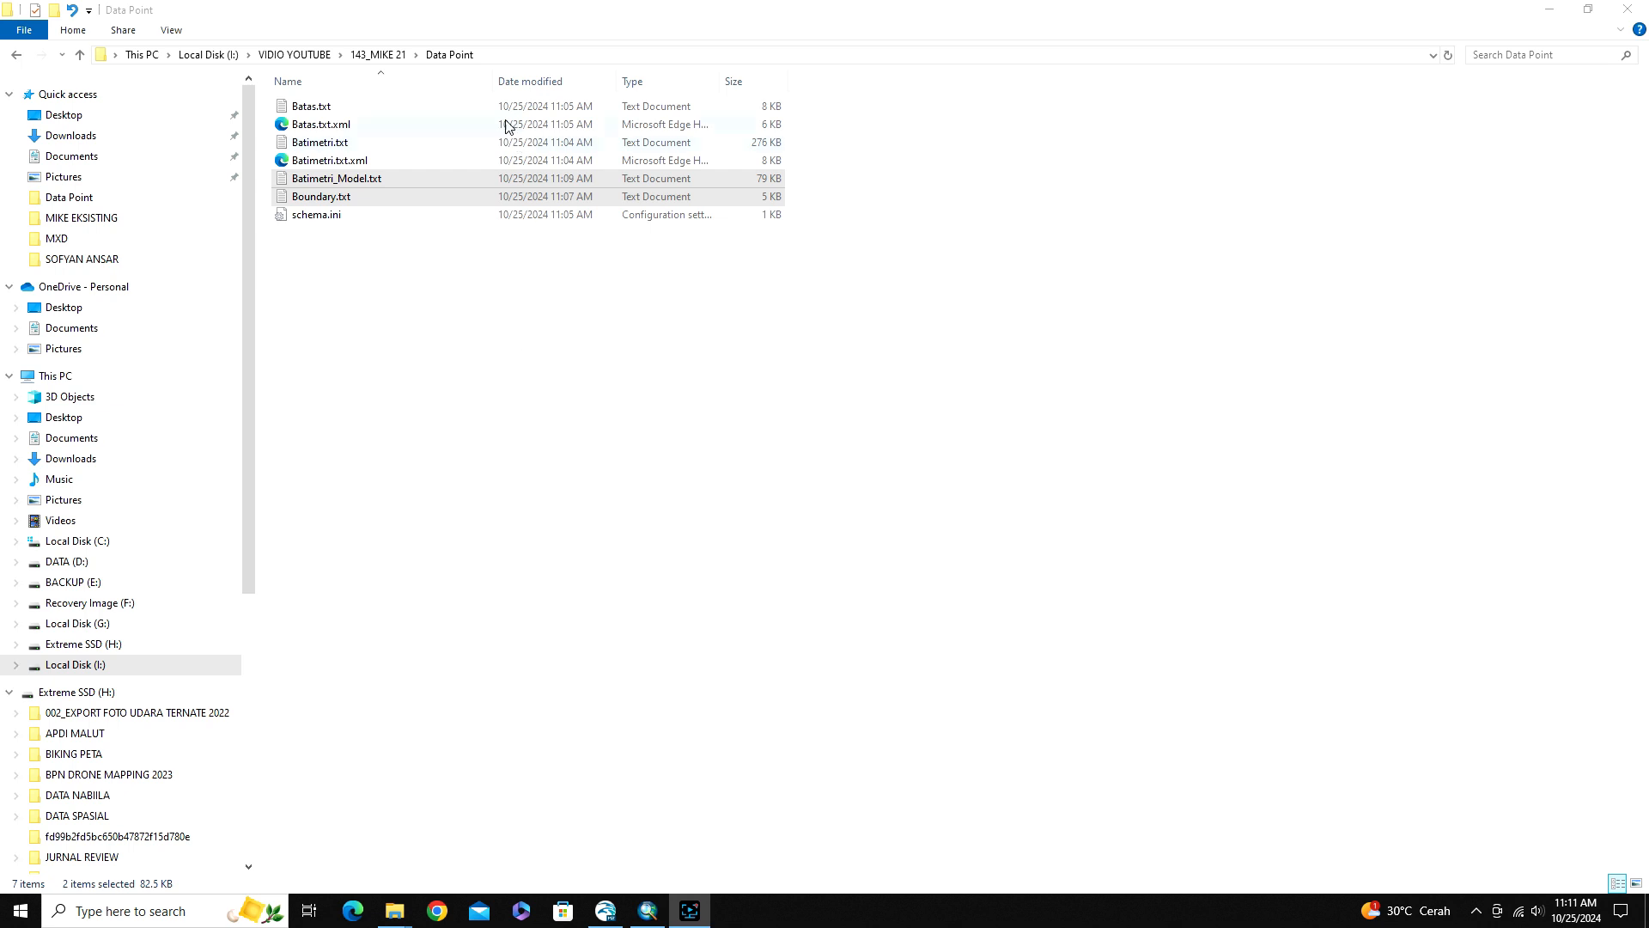
pyautogui.click(387, 56)
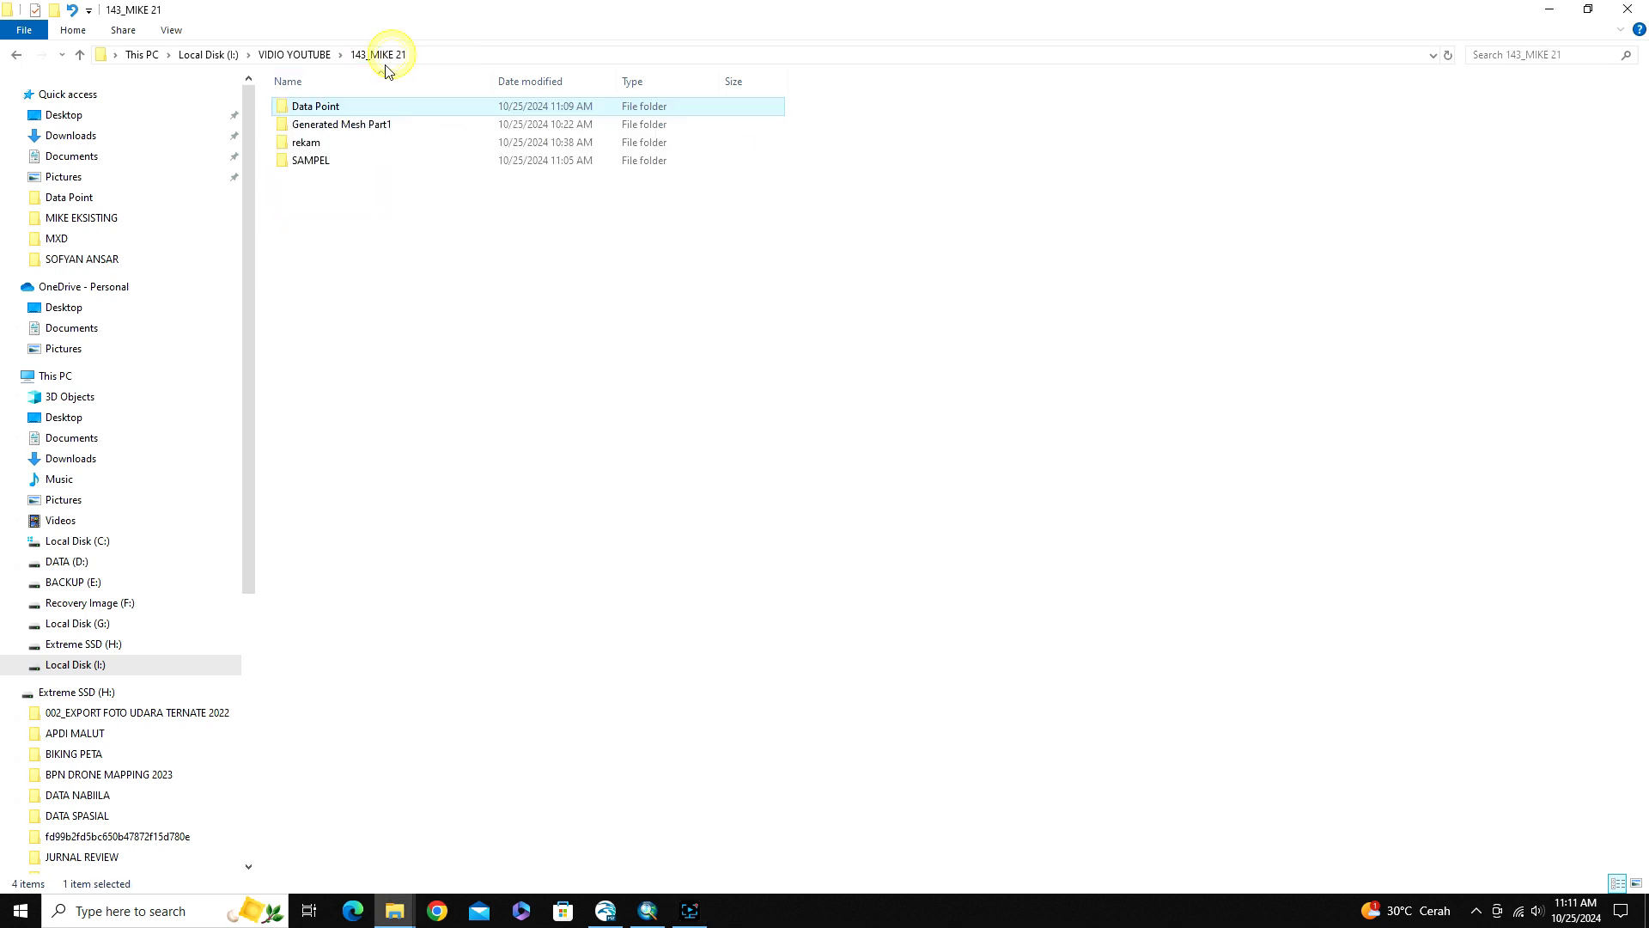
pyautogui.doubleClick(341, 129)
pyautogui.rightClick(430, 238)
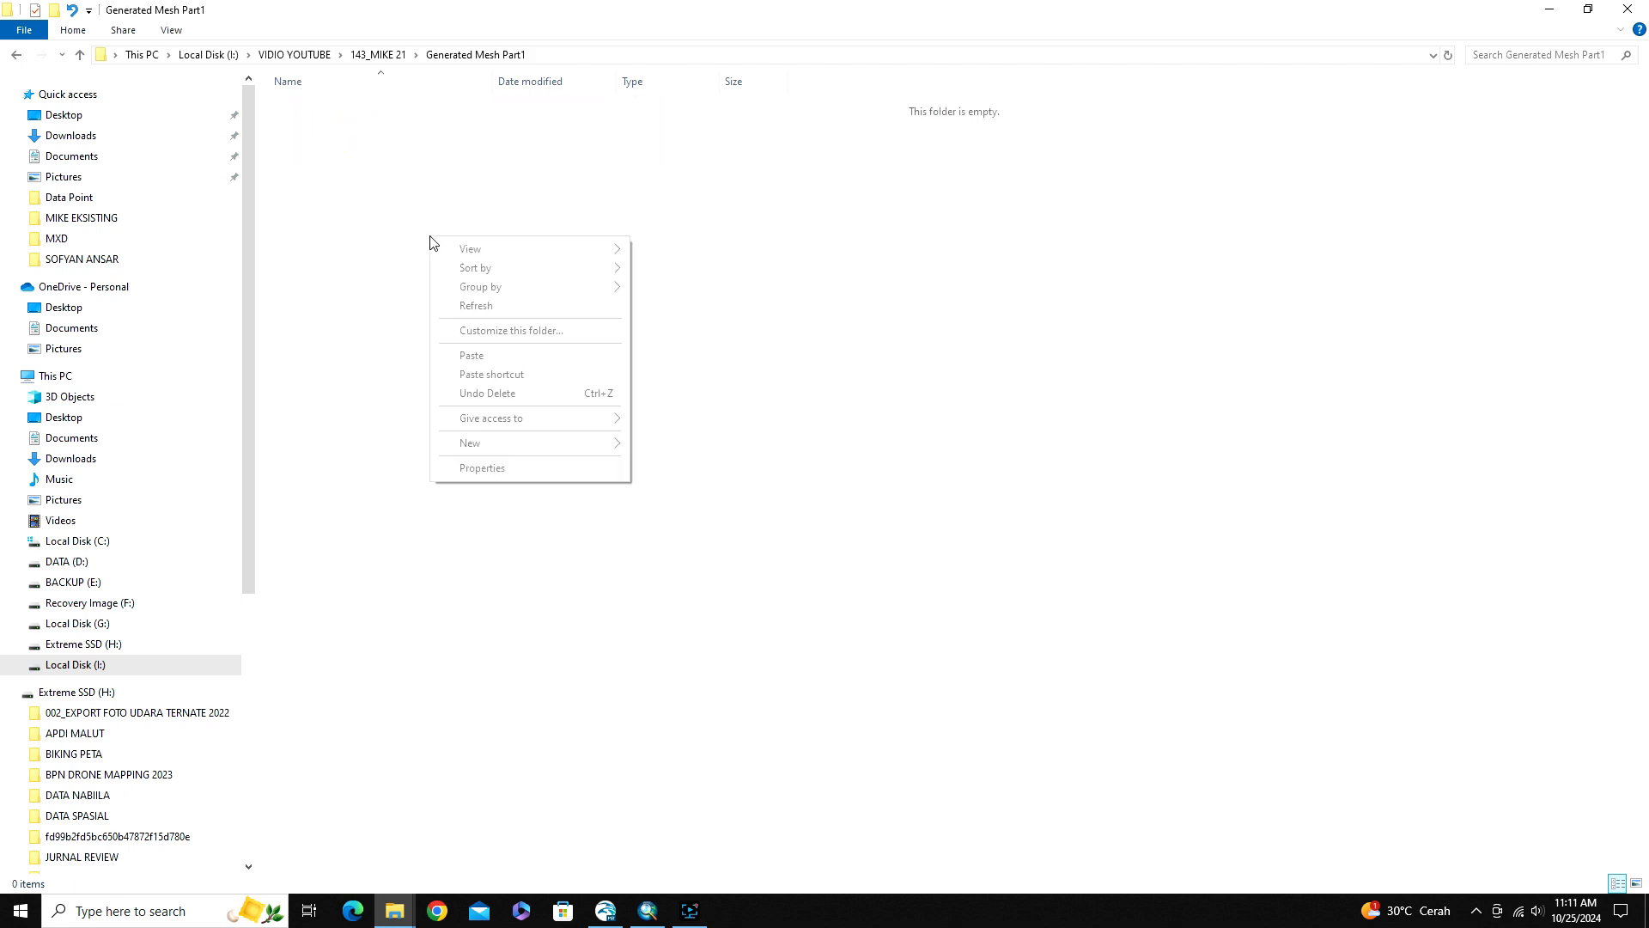
pyautogui.click(471, 356)
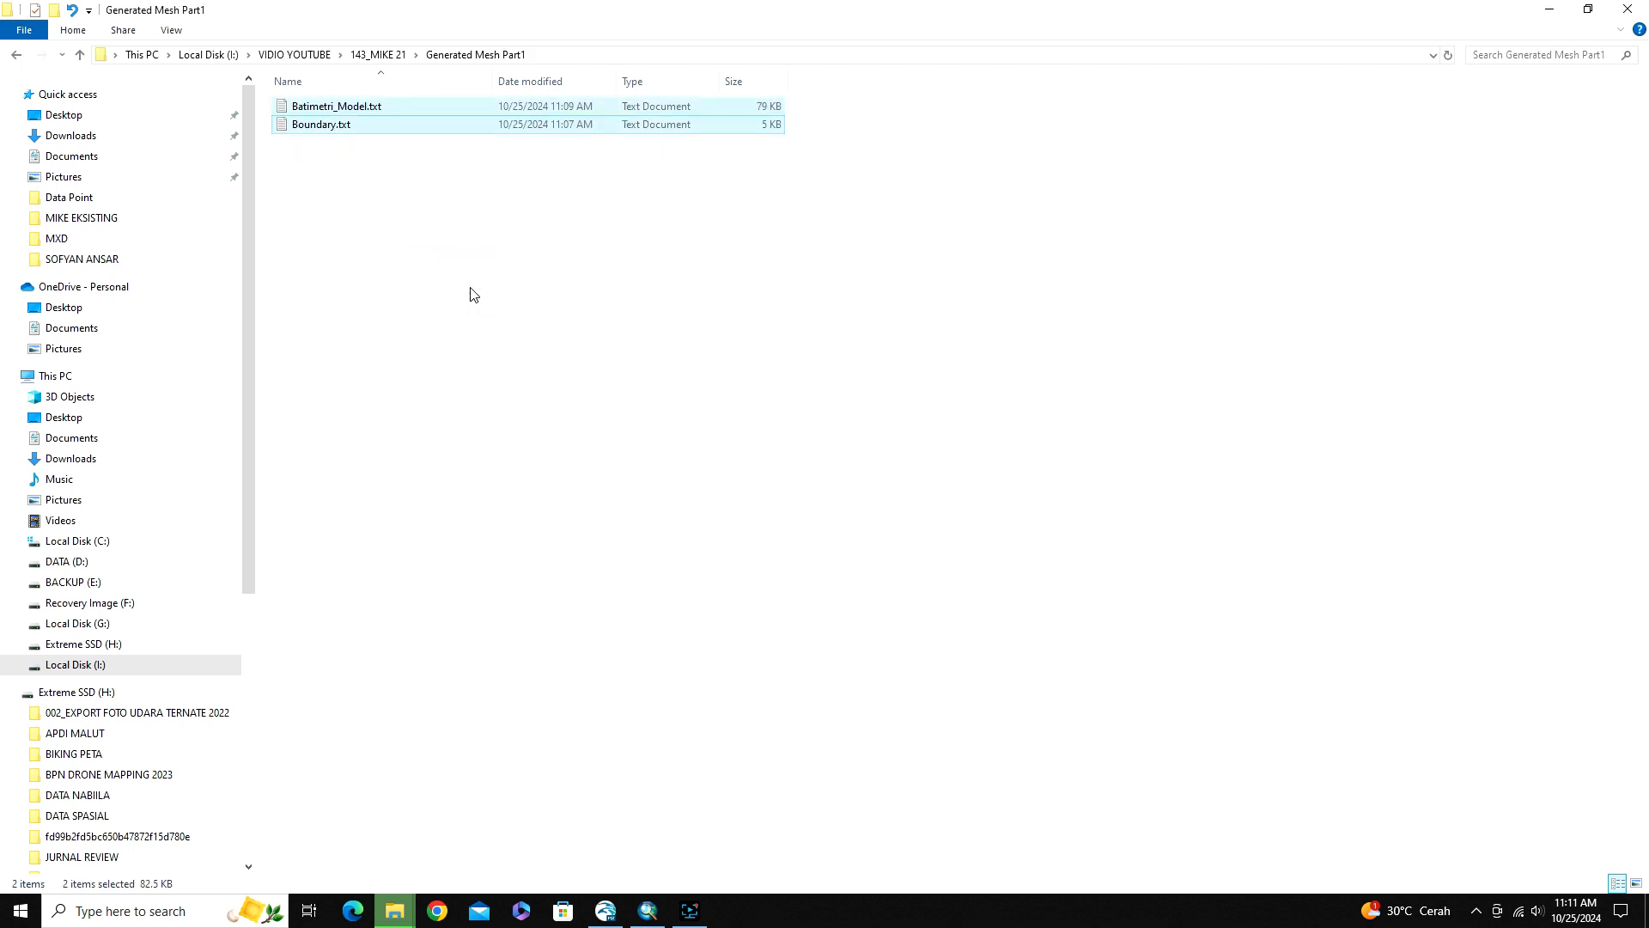
pyautogui.click(396, 144)
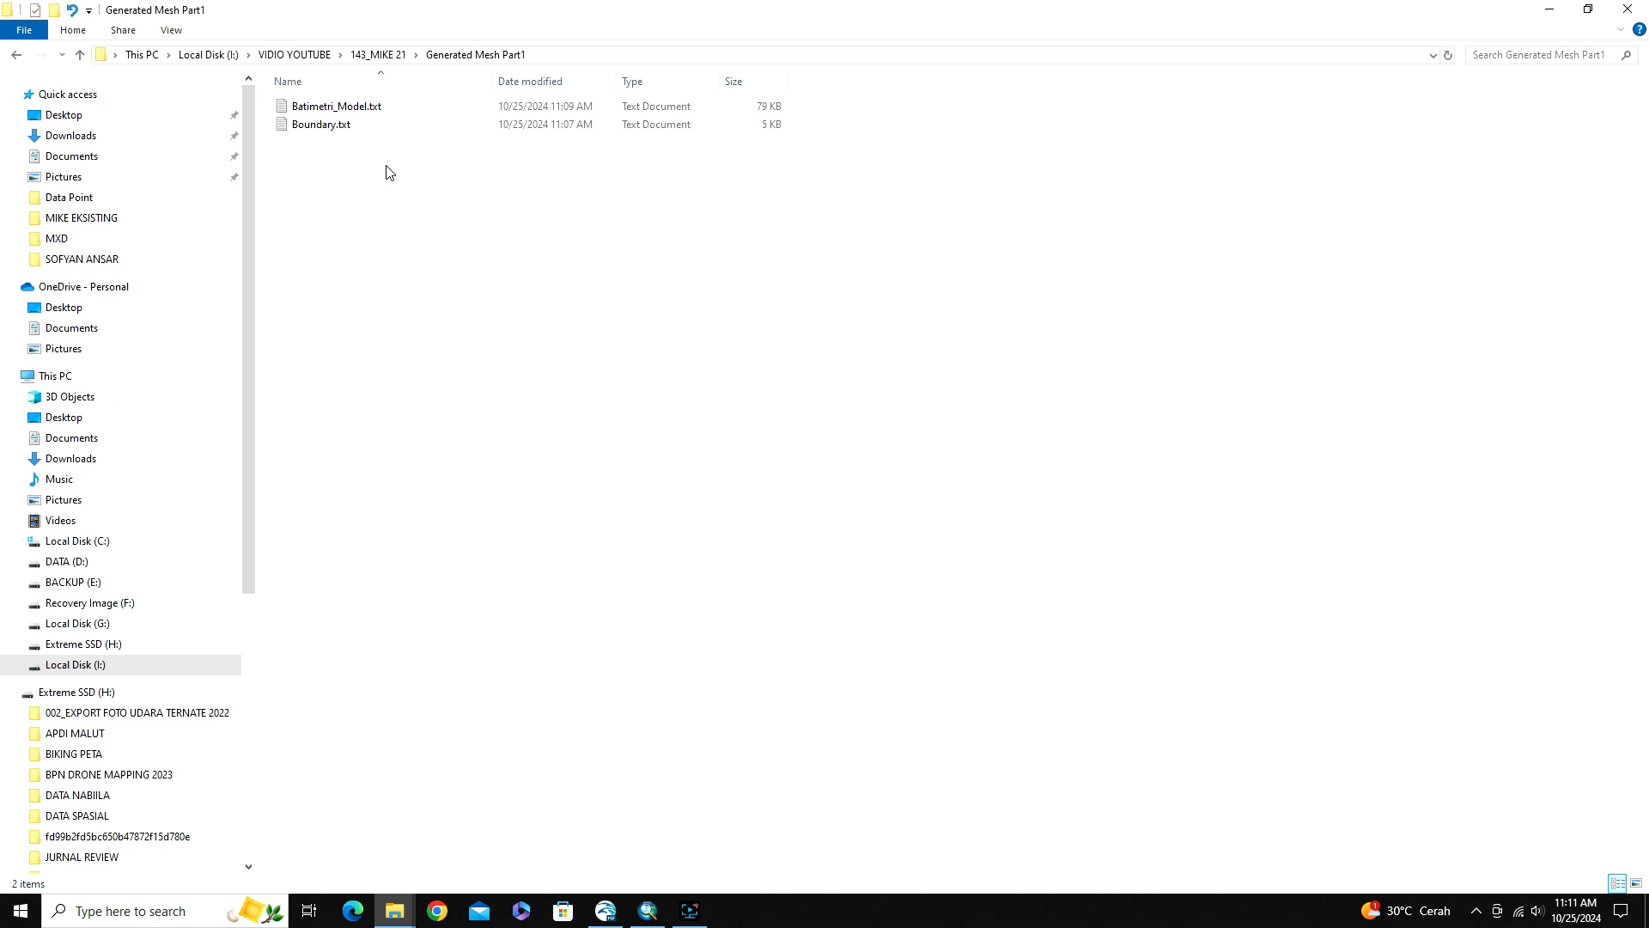
# Rename Batimetri_Model.txt in the Generated Mesh Part1 folder to Batimetri_Model.xyz and accept the extension change
pyautogui.click(359, 108)
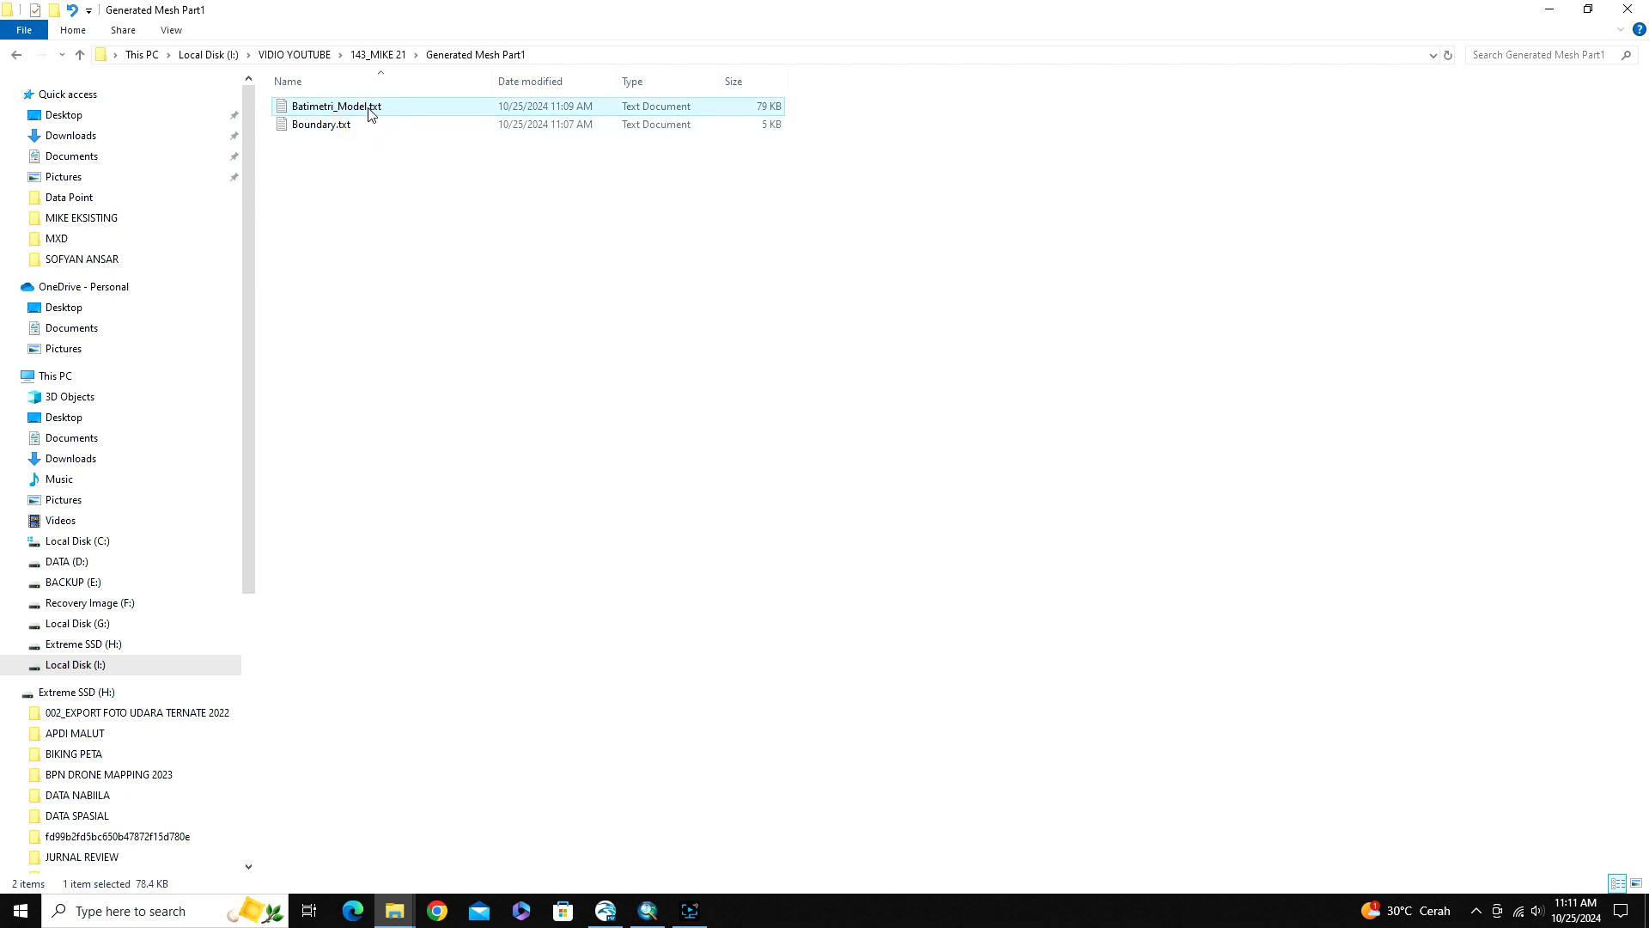
pyautogui.click(389, 110)
pyautogui.click(391, 110)
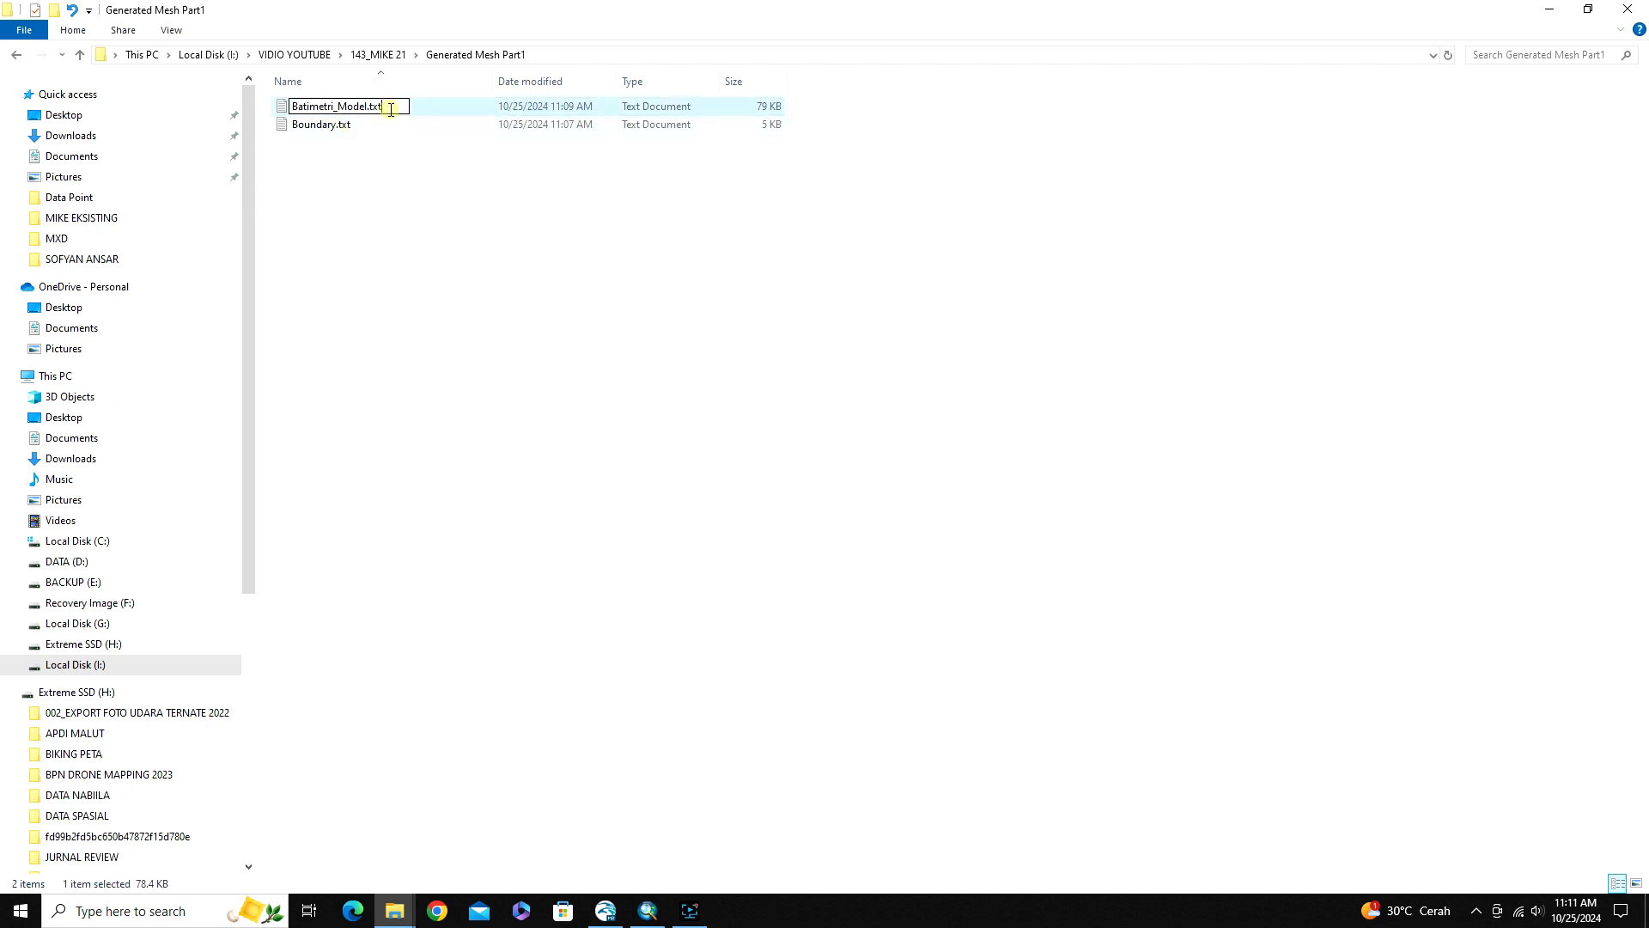
pyautogui.press('BackSpace')
pyautogui.press('BackSpace')
pyautogui.press('BackSpace')
pyautogui.write('xyz')
pyautogui.click(389, 198)
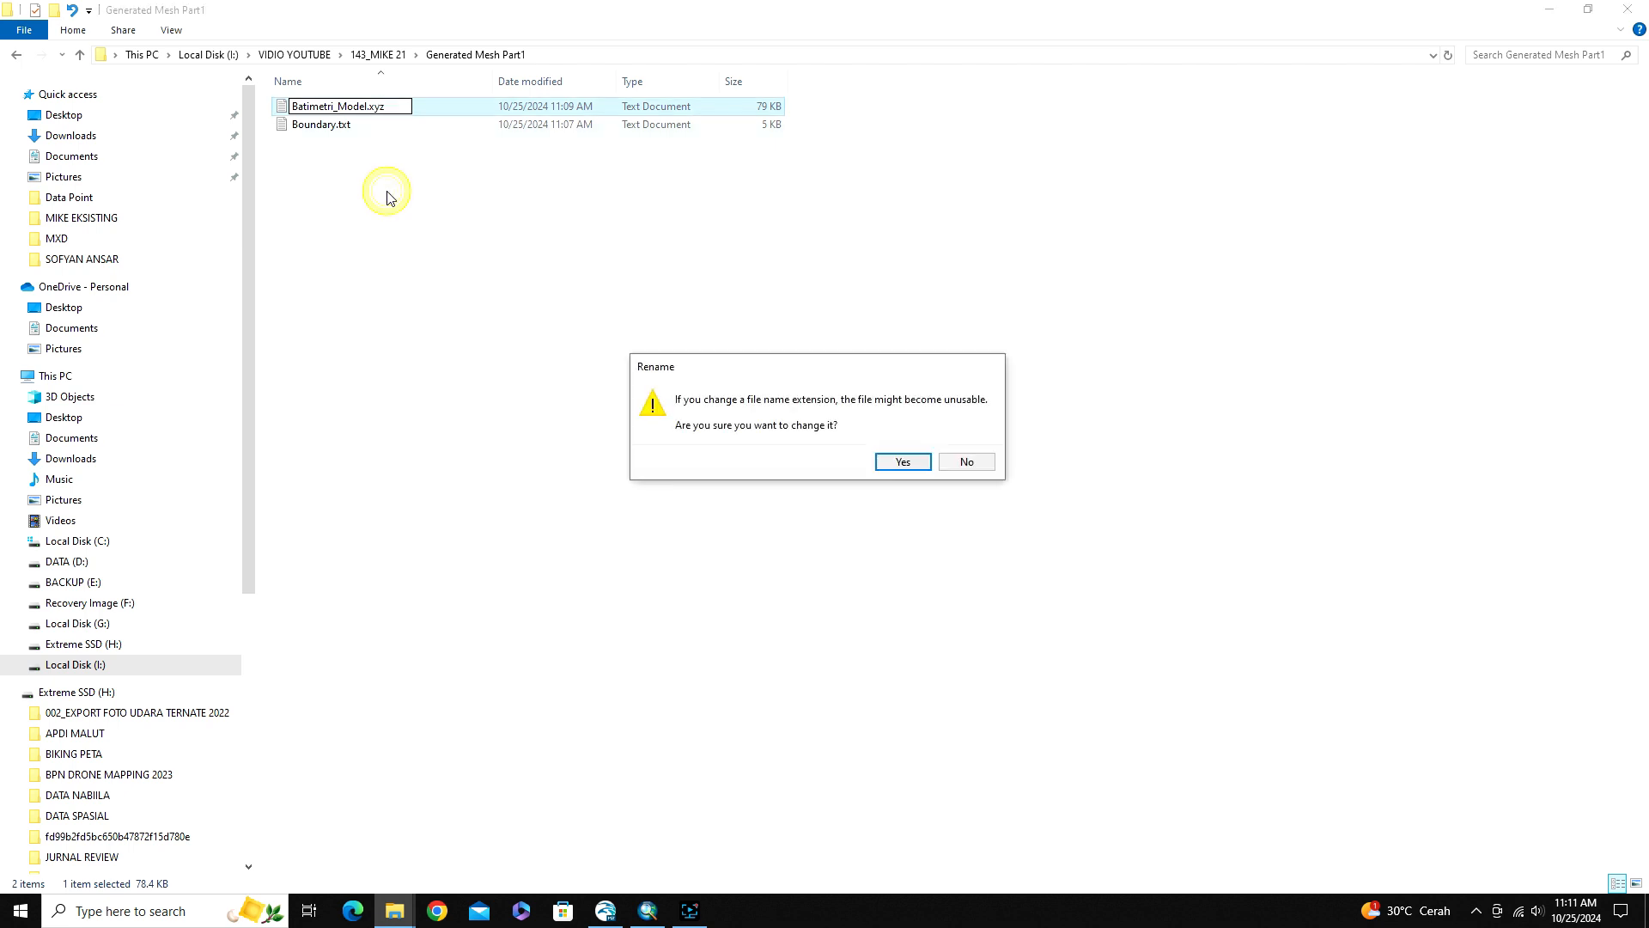
pyautogui.press('Return')
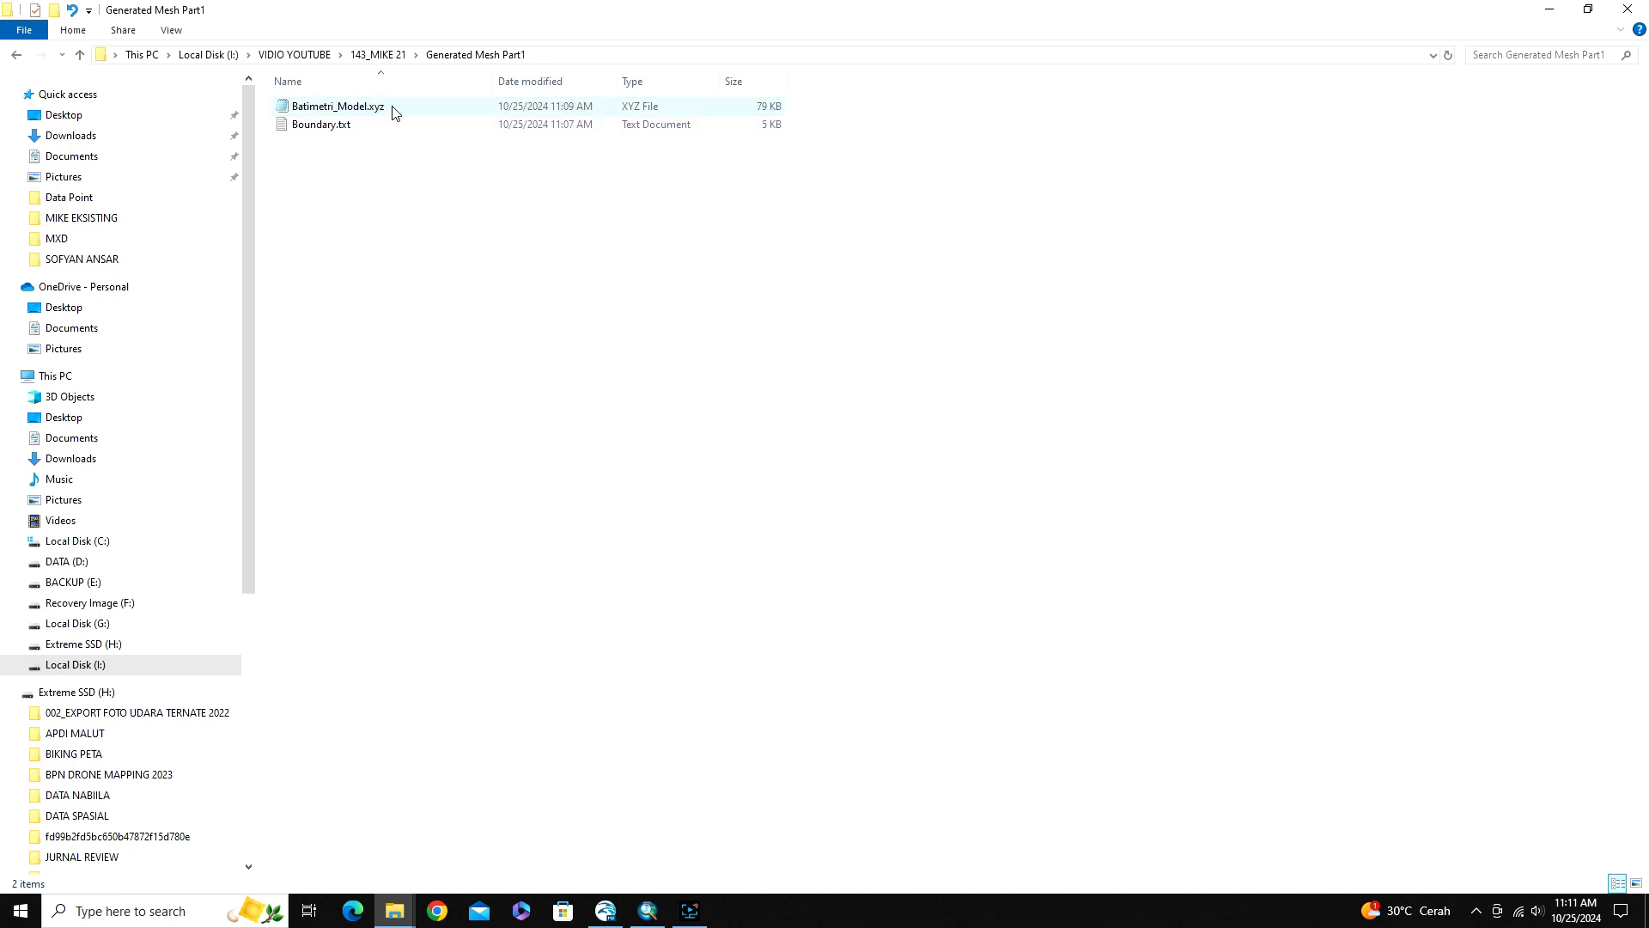
# Rename Boundary.txt in the Generated Mesh Part1 folder to Boundary.xyz and accept the extension change
pyautogui.click(360, 125)
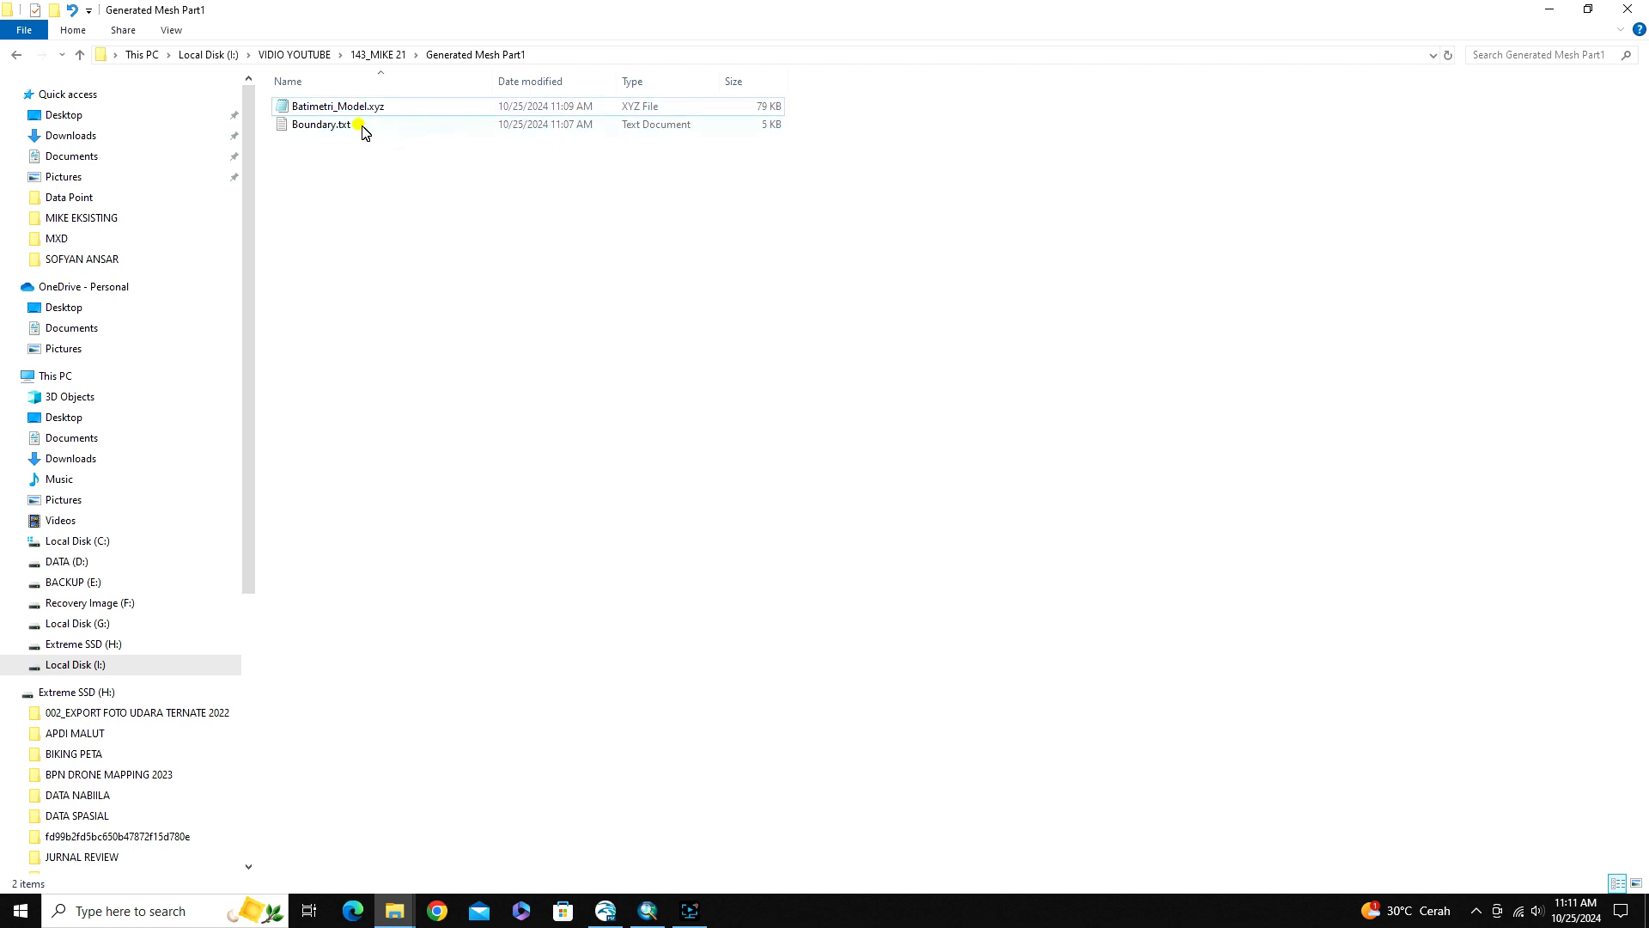
pyautogui.click(356, 125)
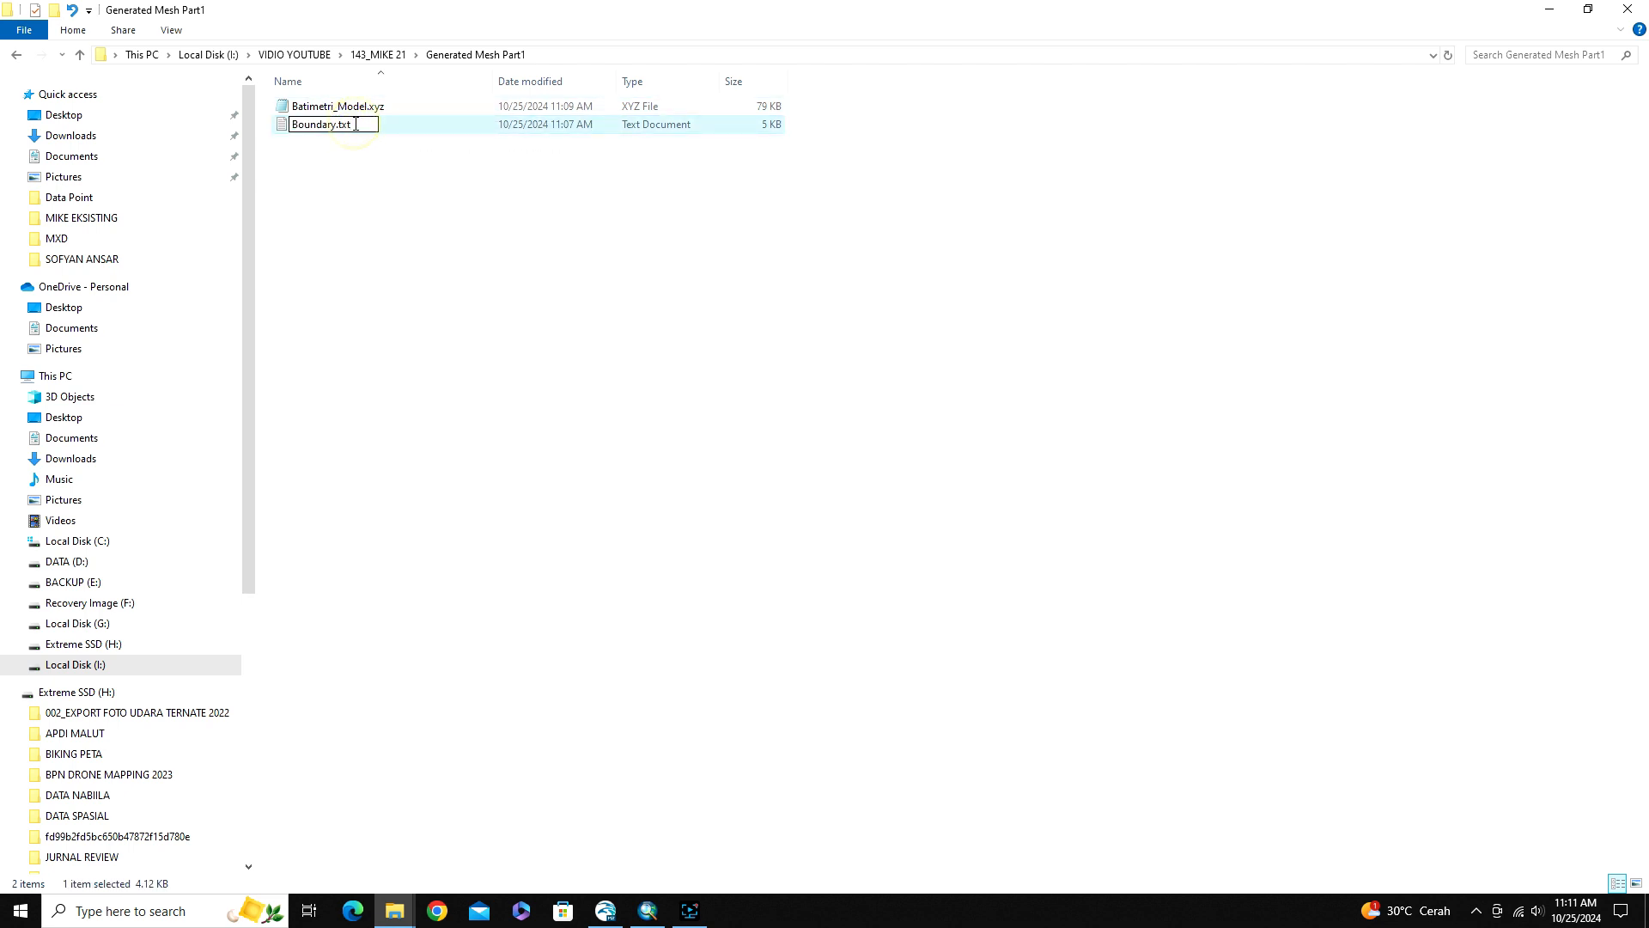
pyautogui.press('BackSpace')
pyautogui.press('BackSpace')
pyautogui.press('BackSpace')
pyautogui.write('xyz')
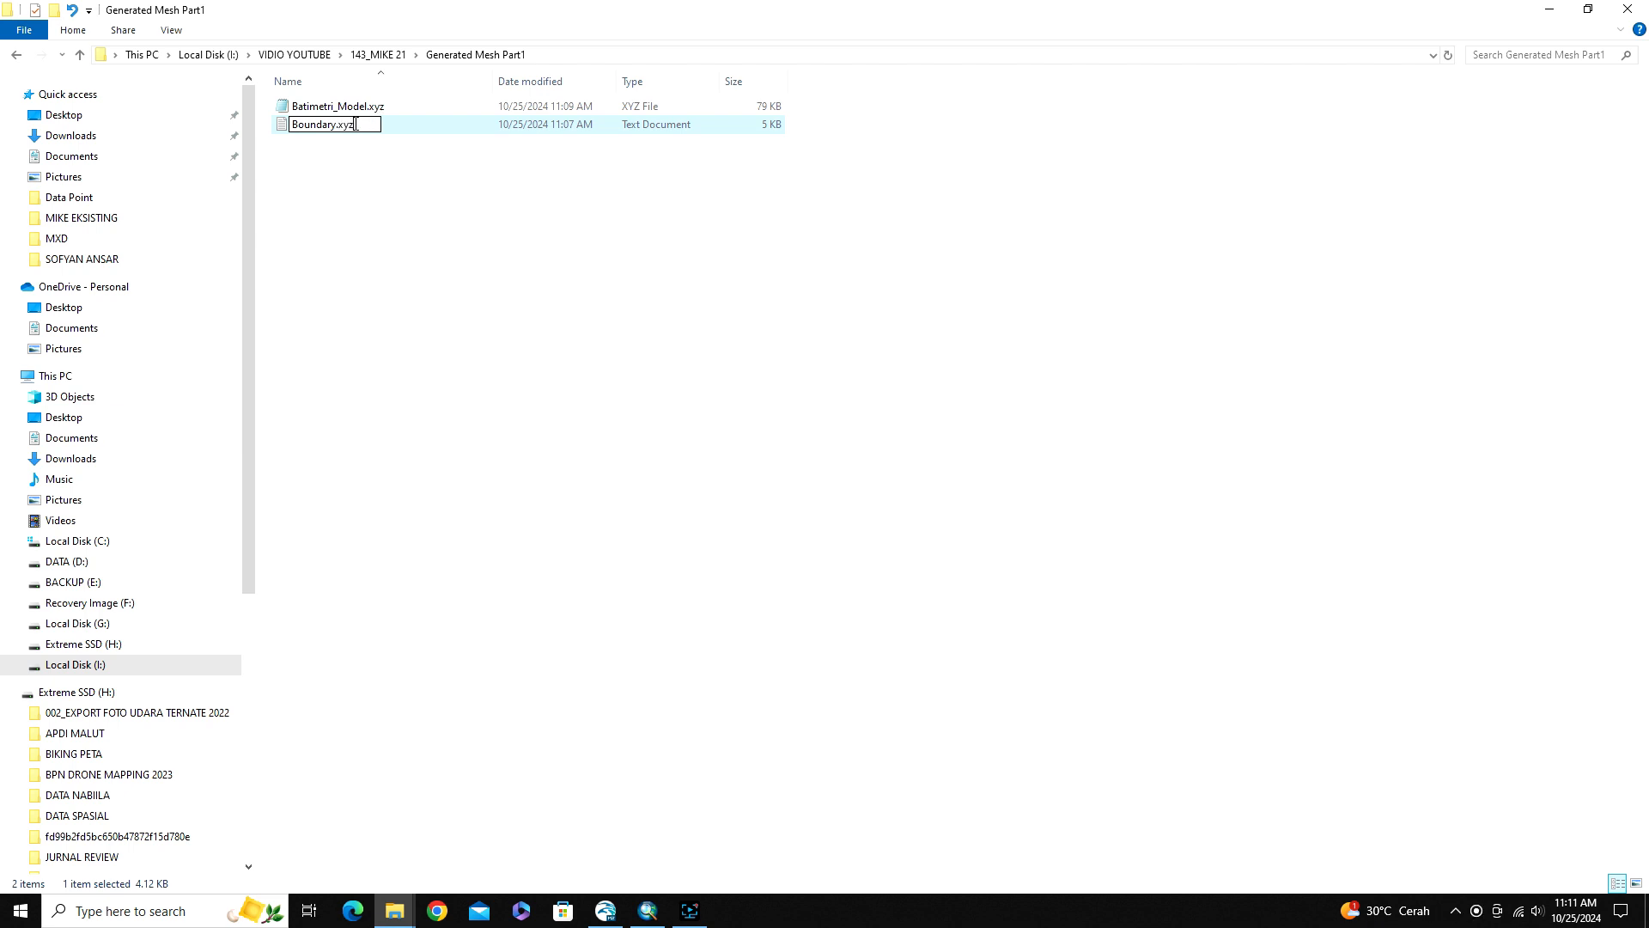
pyautogui.press('Return')
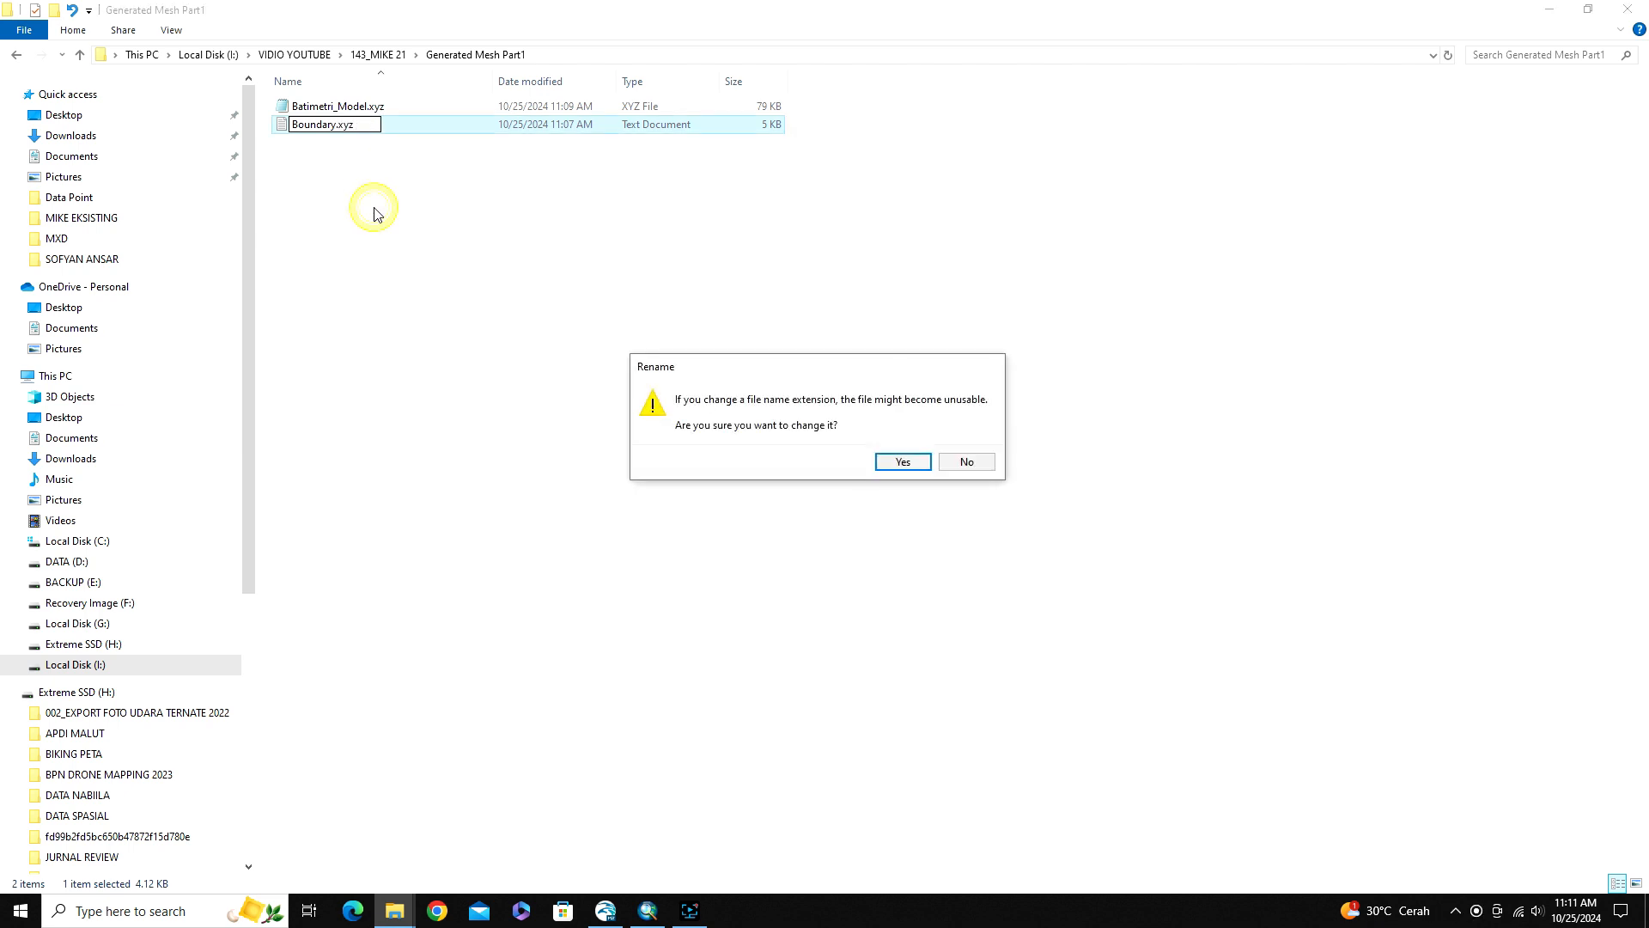
pyautogui.click(894, 468)
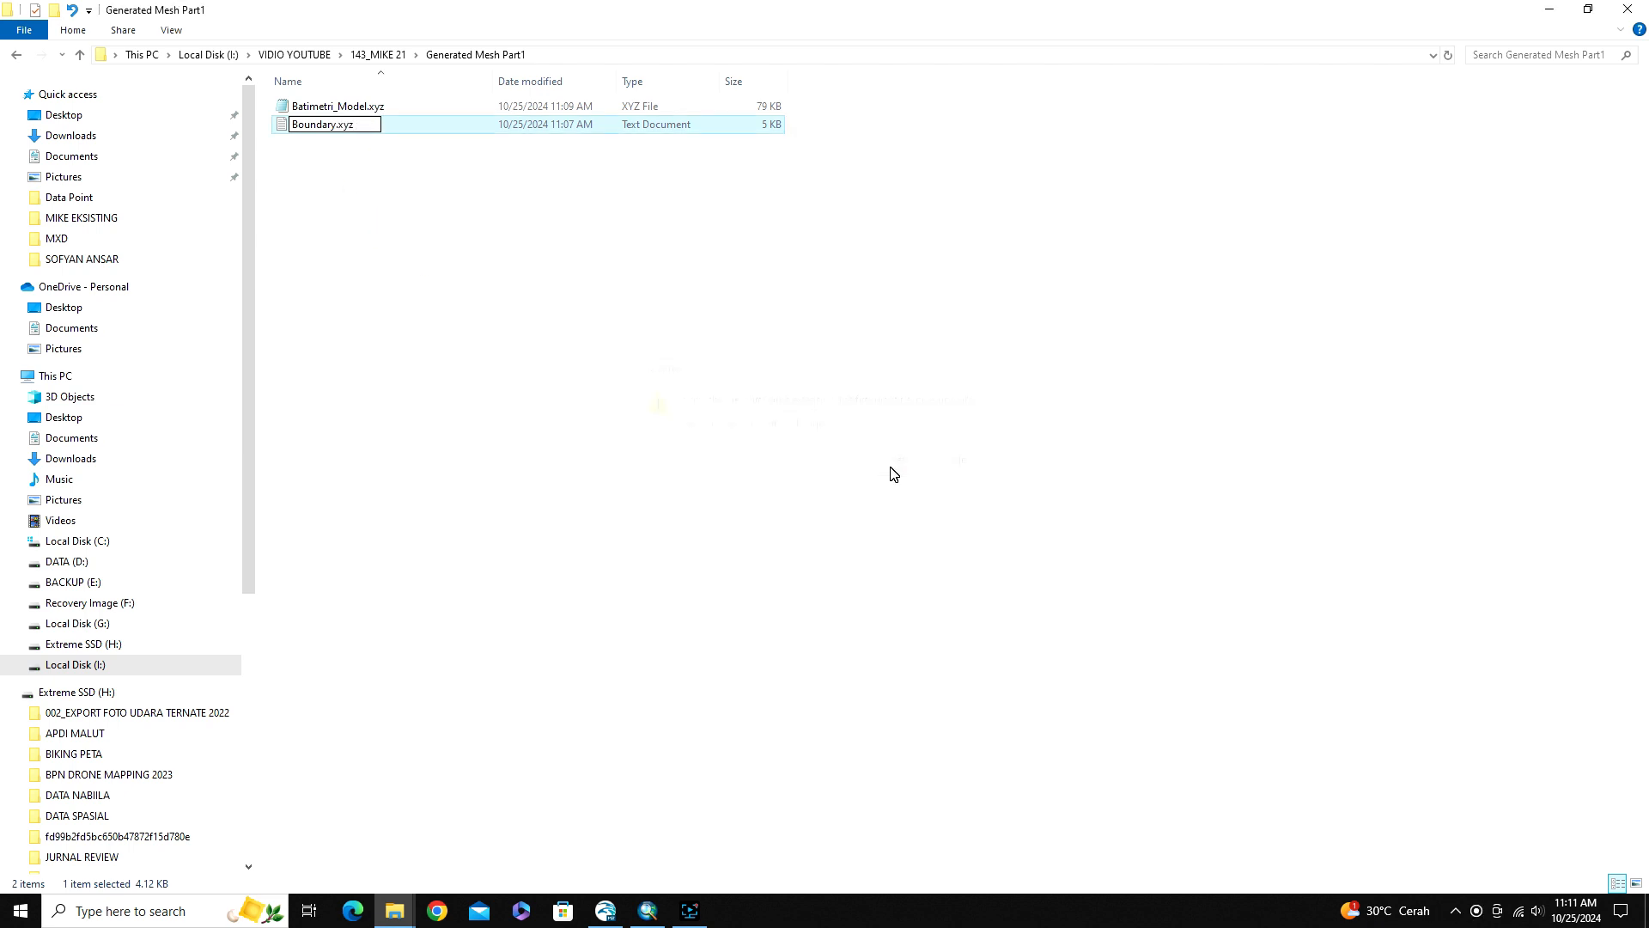
pyautogui.click(348, 160)
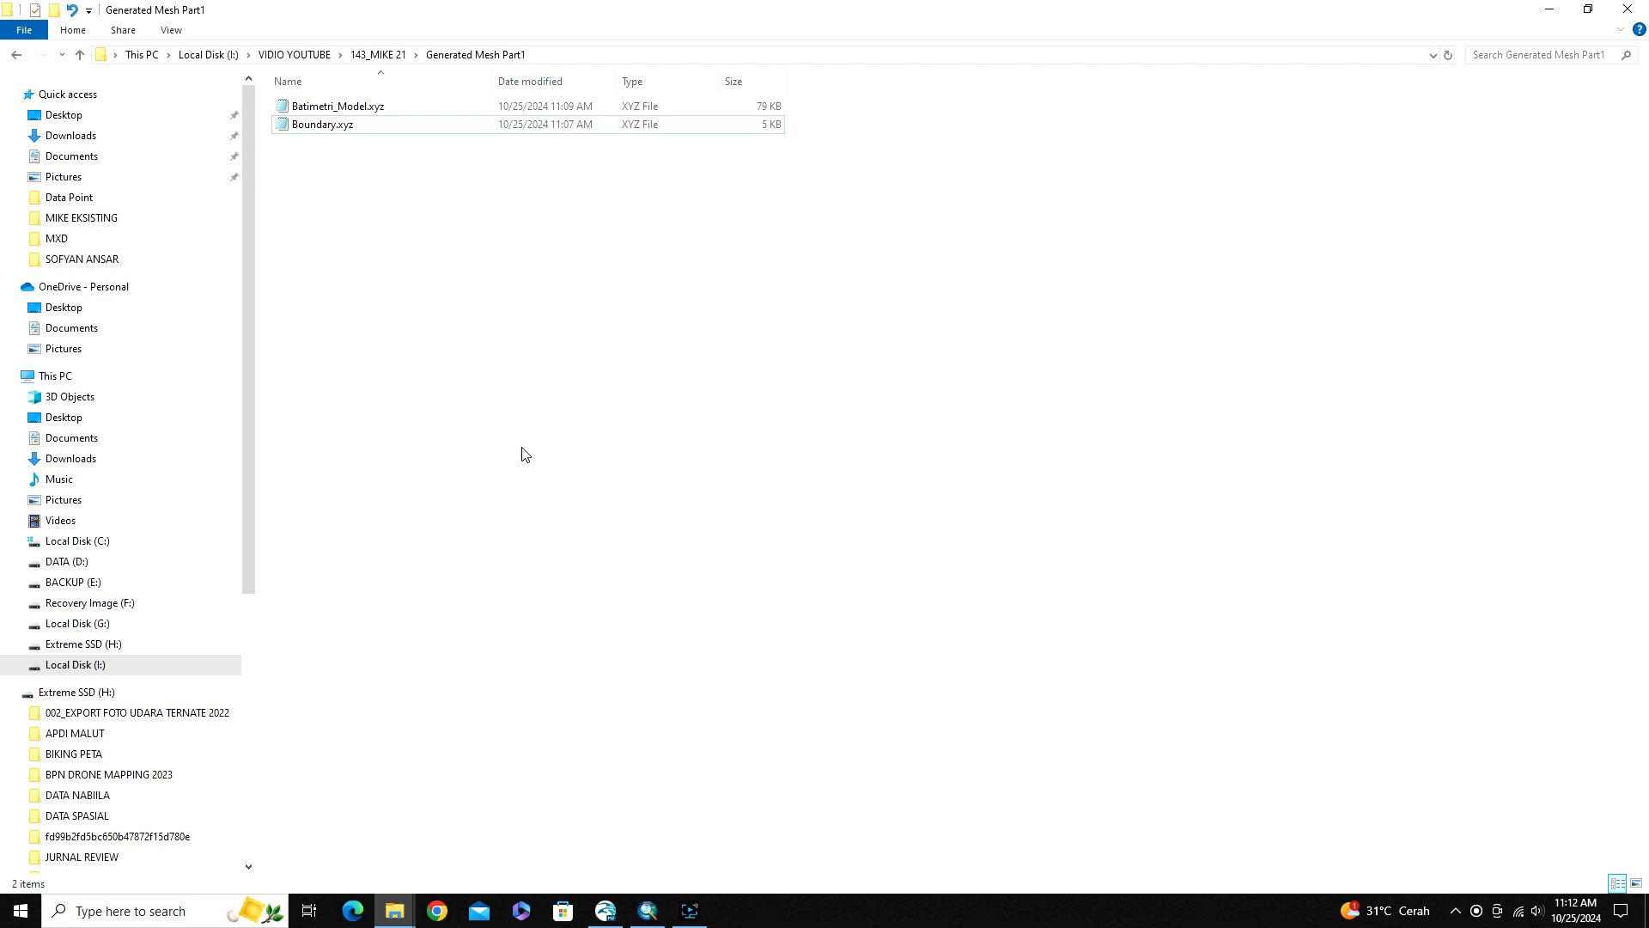
# Switch to ArcMap, close the Batas_PT attribute table, and return to the Generated Mesh Part1 folder in File Explorer
pyautogui.click(648, 911)
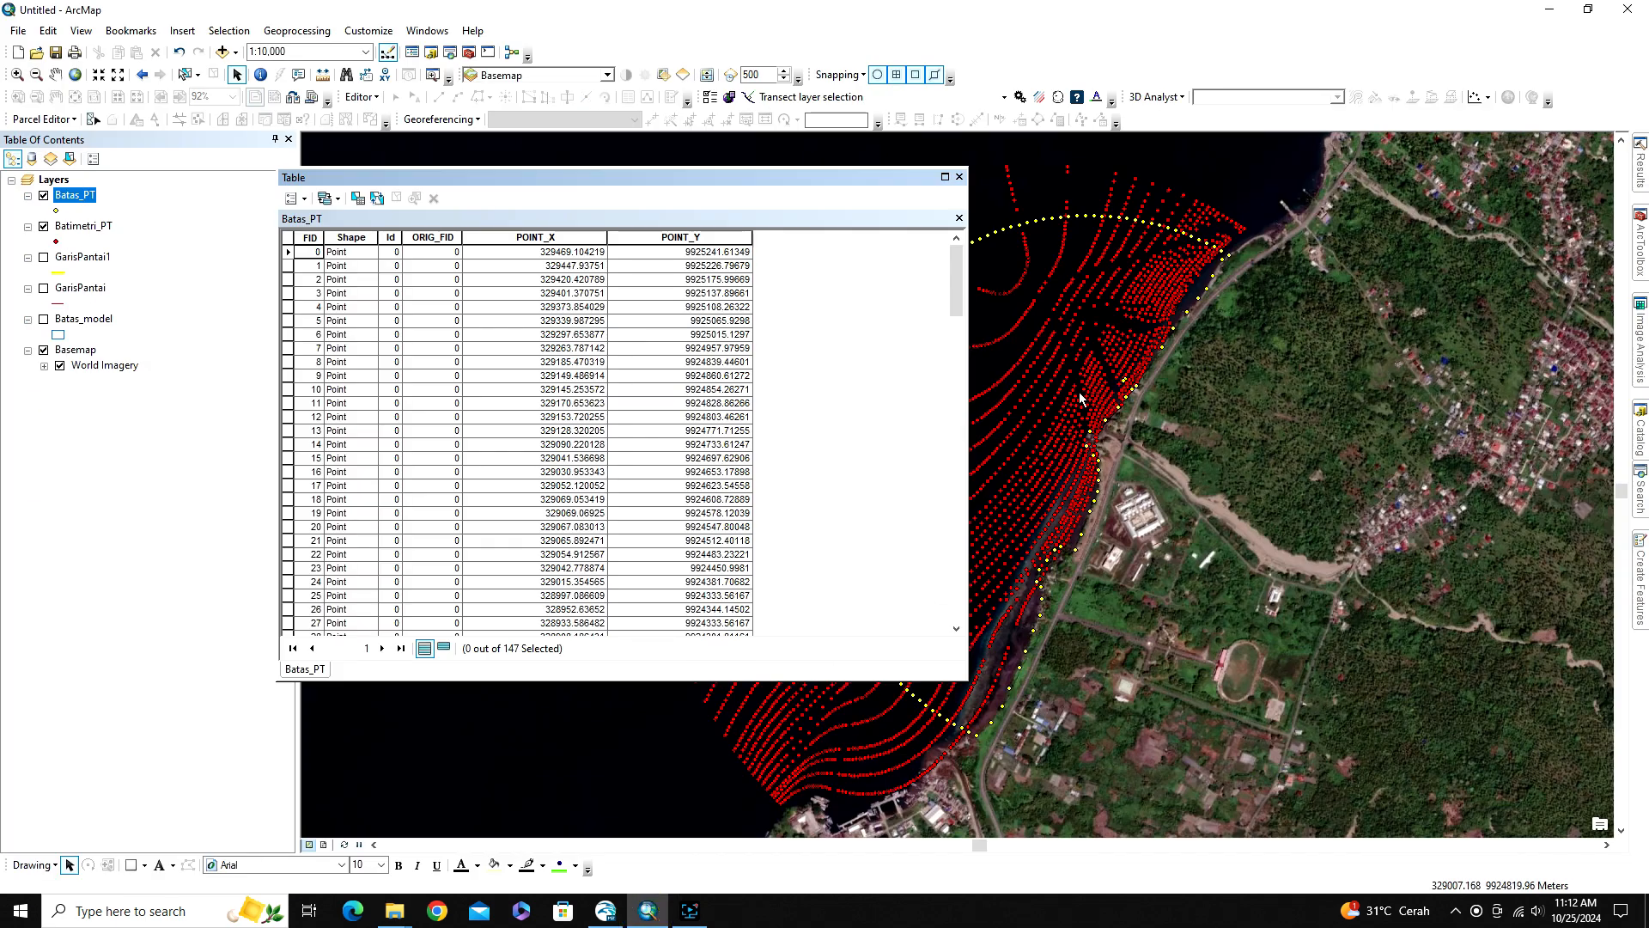
pyautogui.click(959, 177)
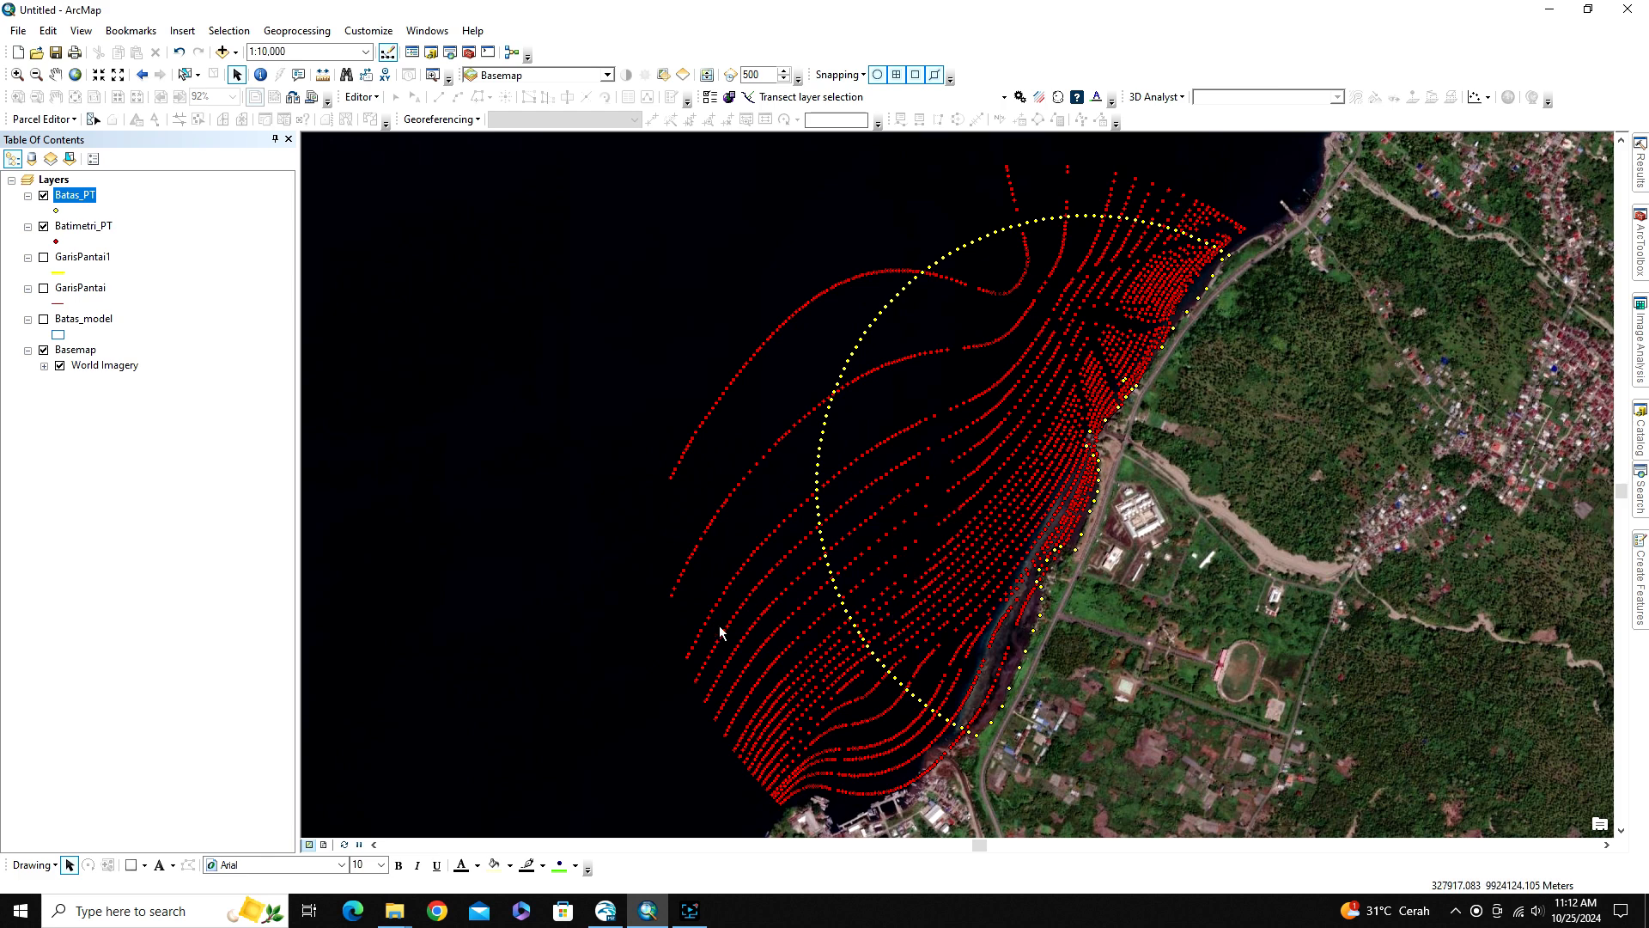
pyautogui.click(605, 918)
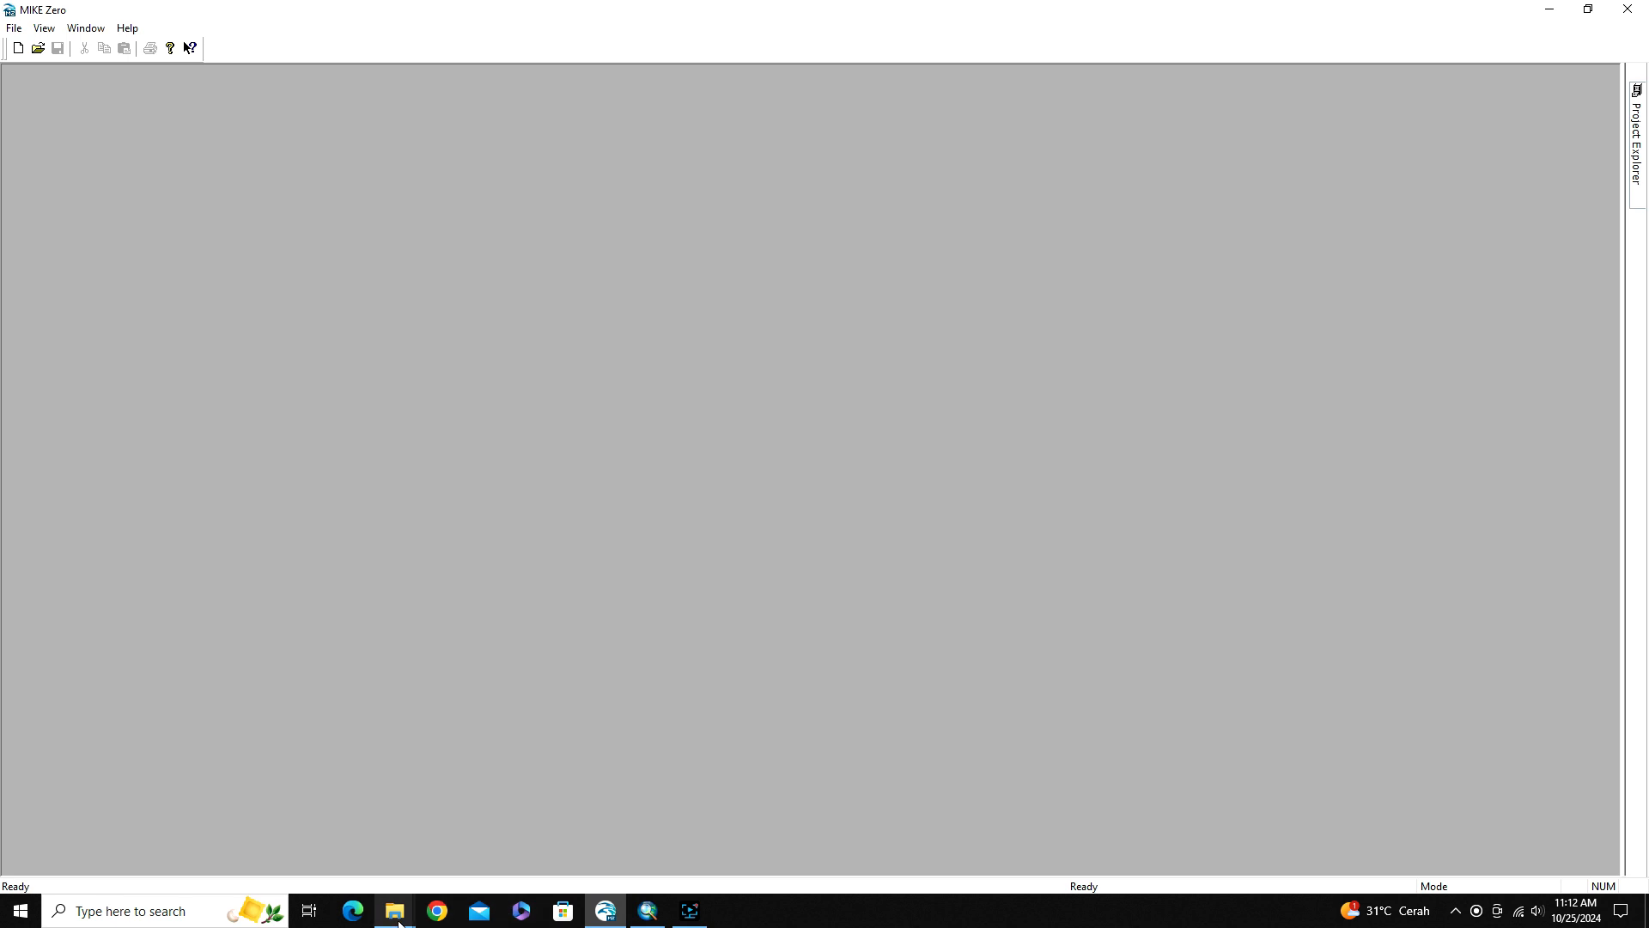
pyautogui.moveTo(394, 911)
pyautogui.click(526, 843)
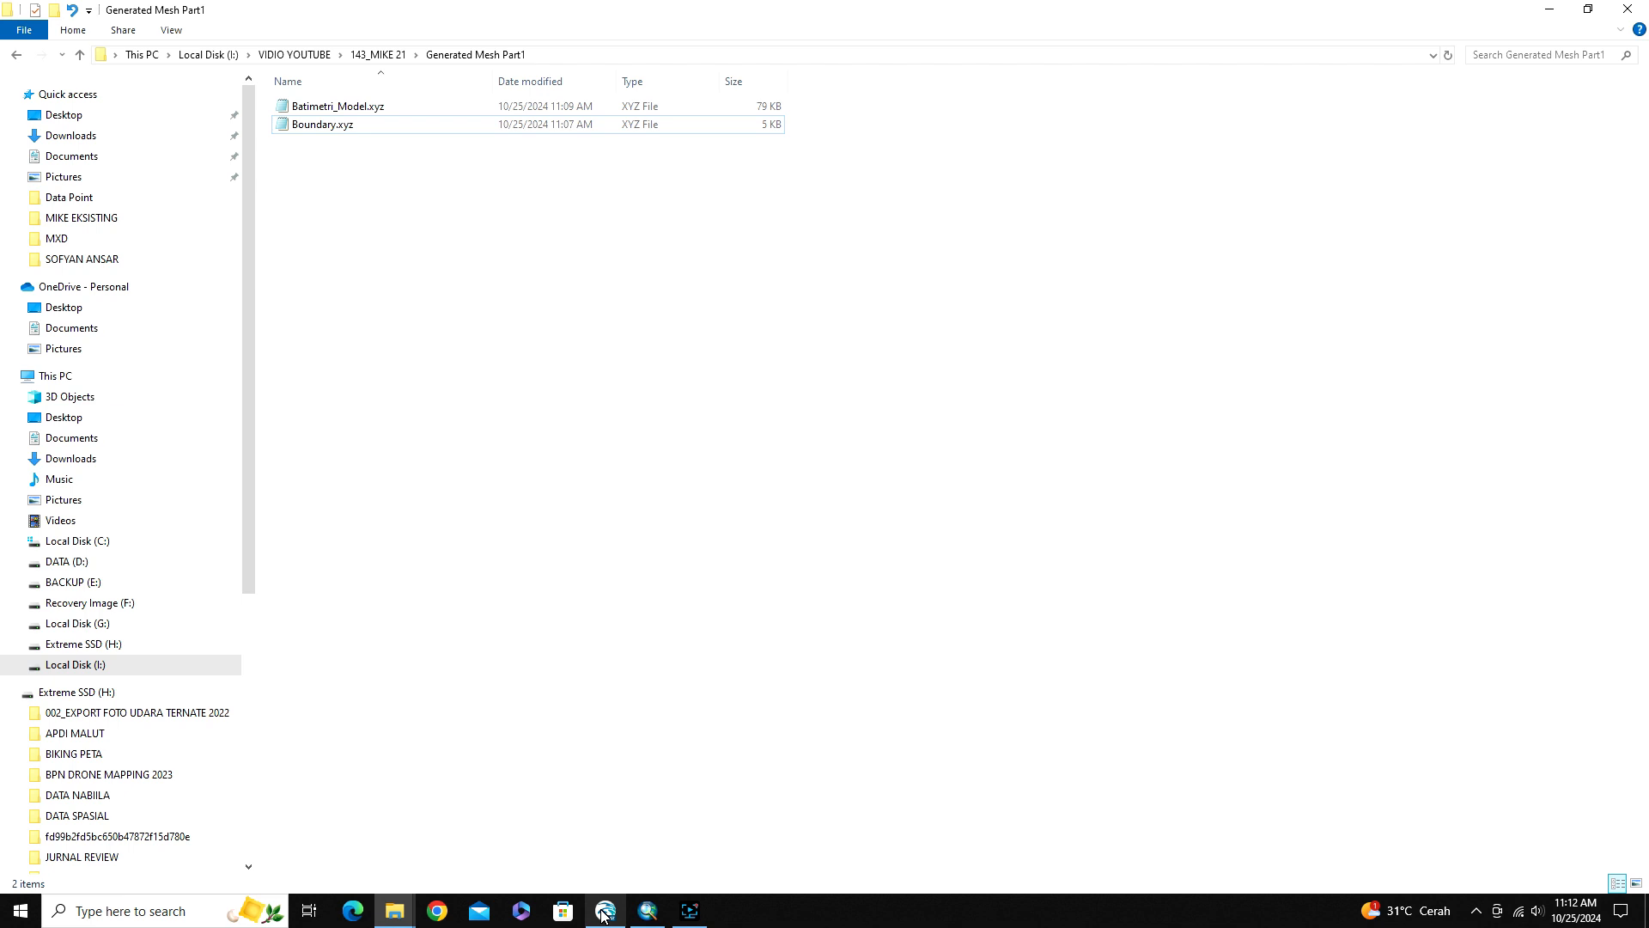
# Switch to MIKE Zero and start a new Mesh Generator (.mdf) file, choosing WGS_1984_UTM_Zone_52S as the workspace projection
pyautogui.moveTo(604, 916)
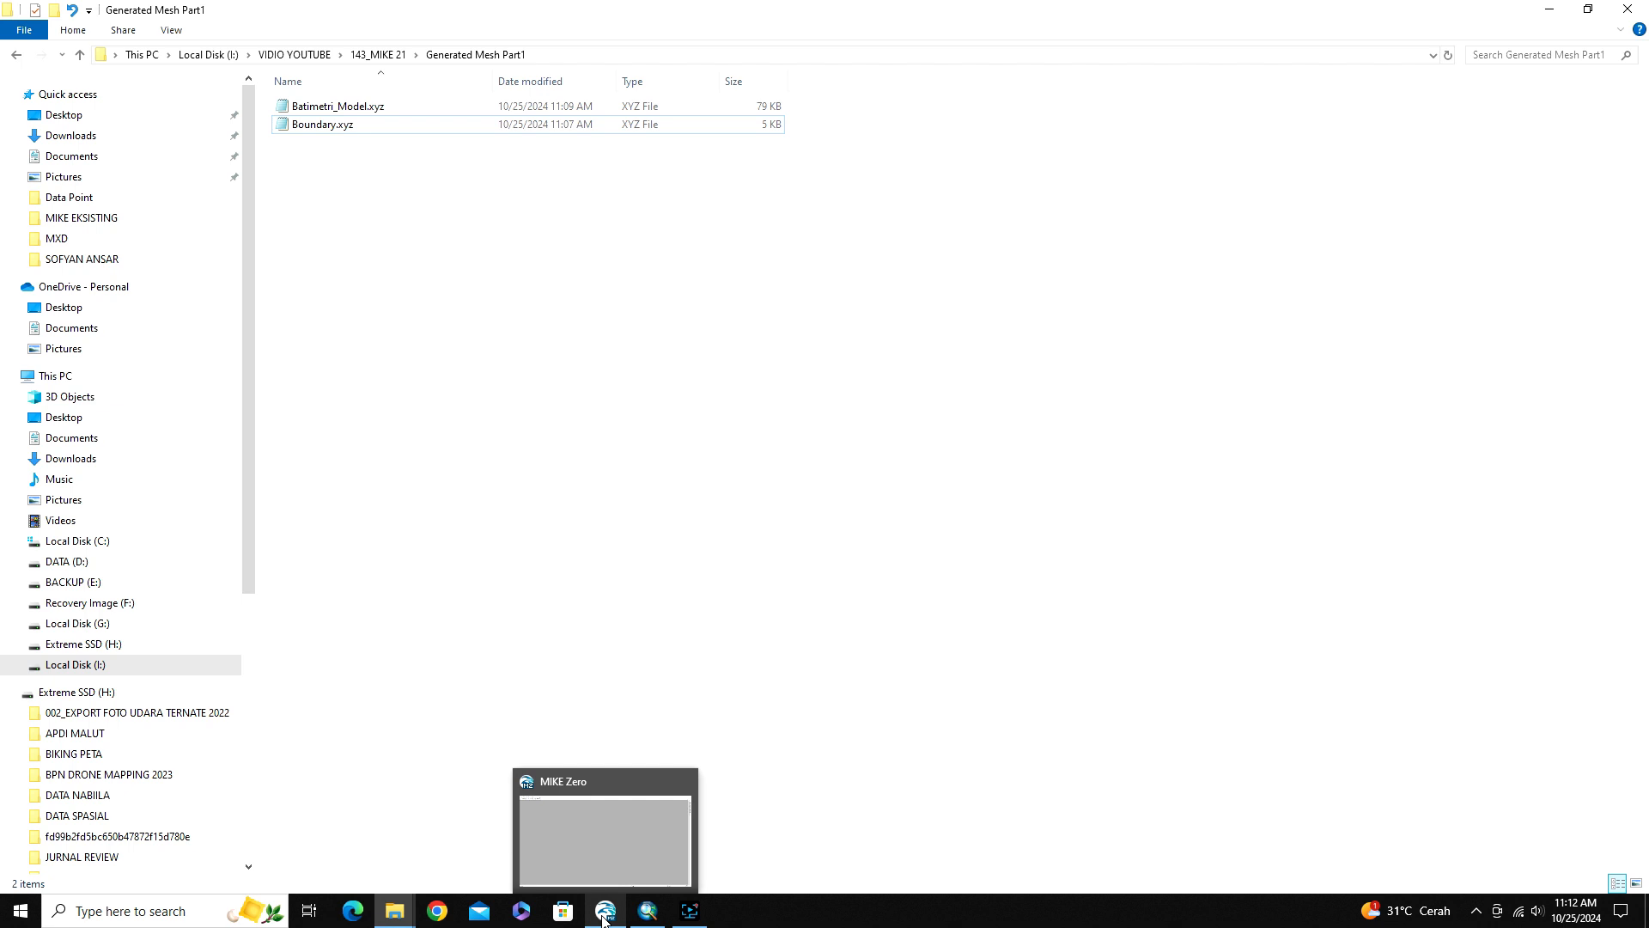
pyautogui.click(603, 915)
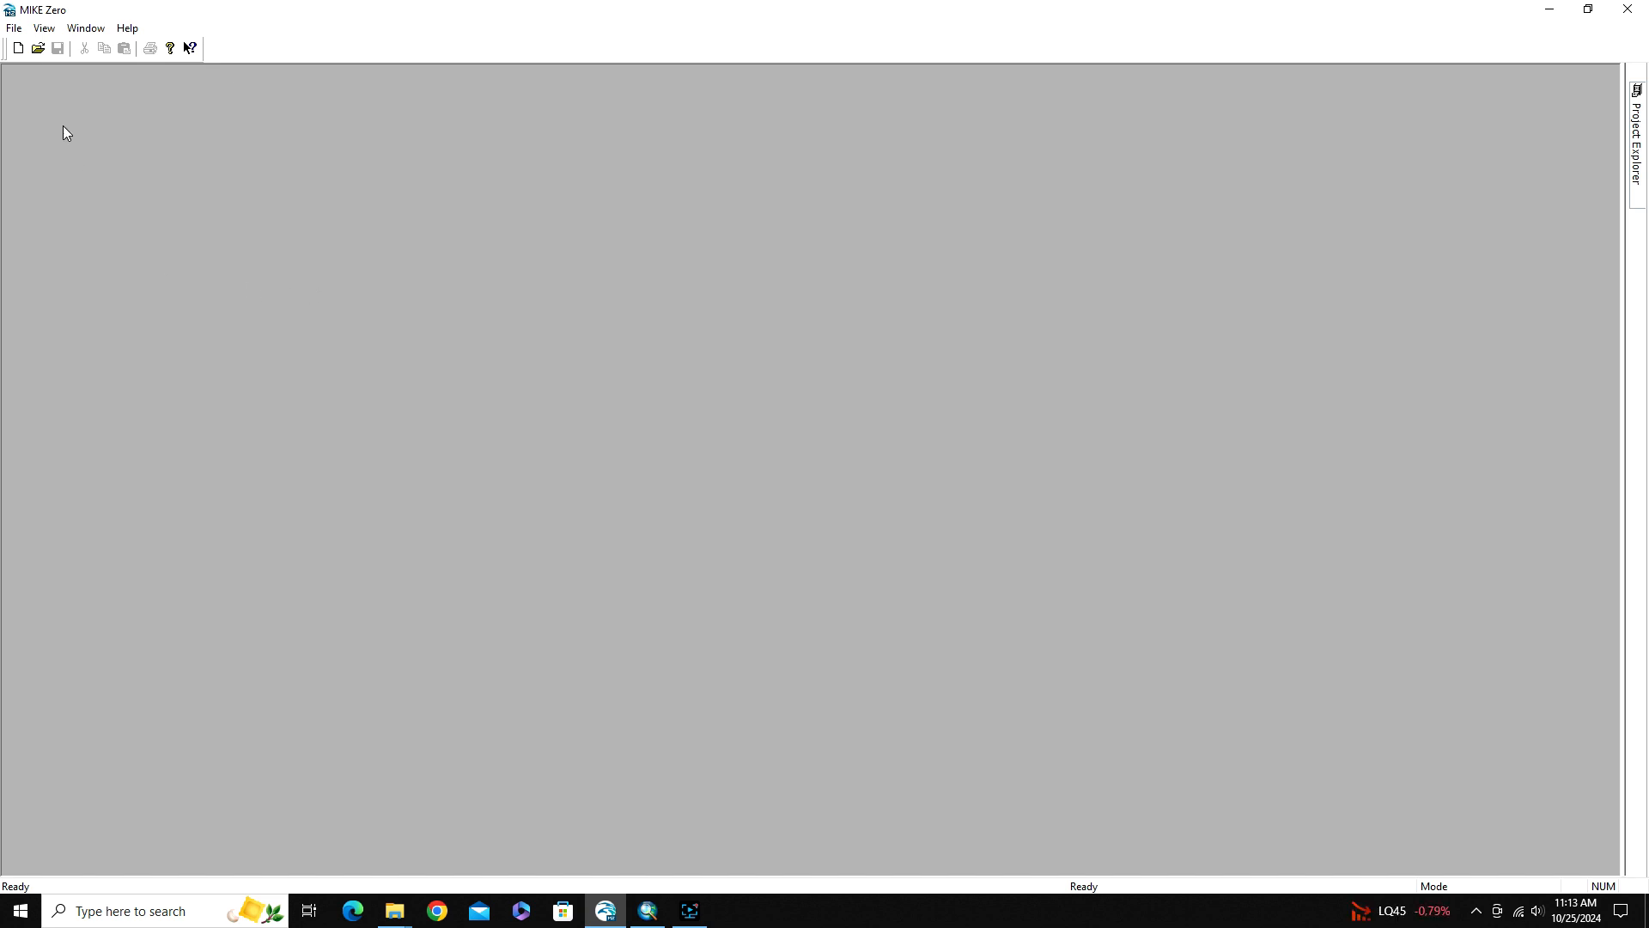
pyautogui.click(18, 49)
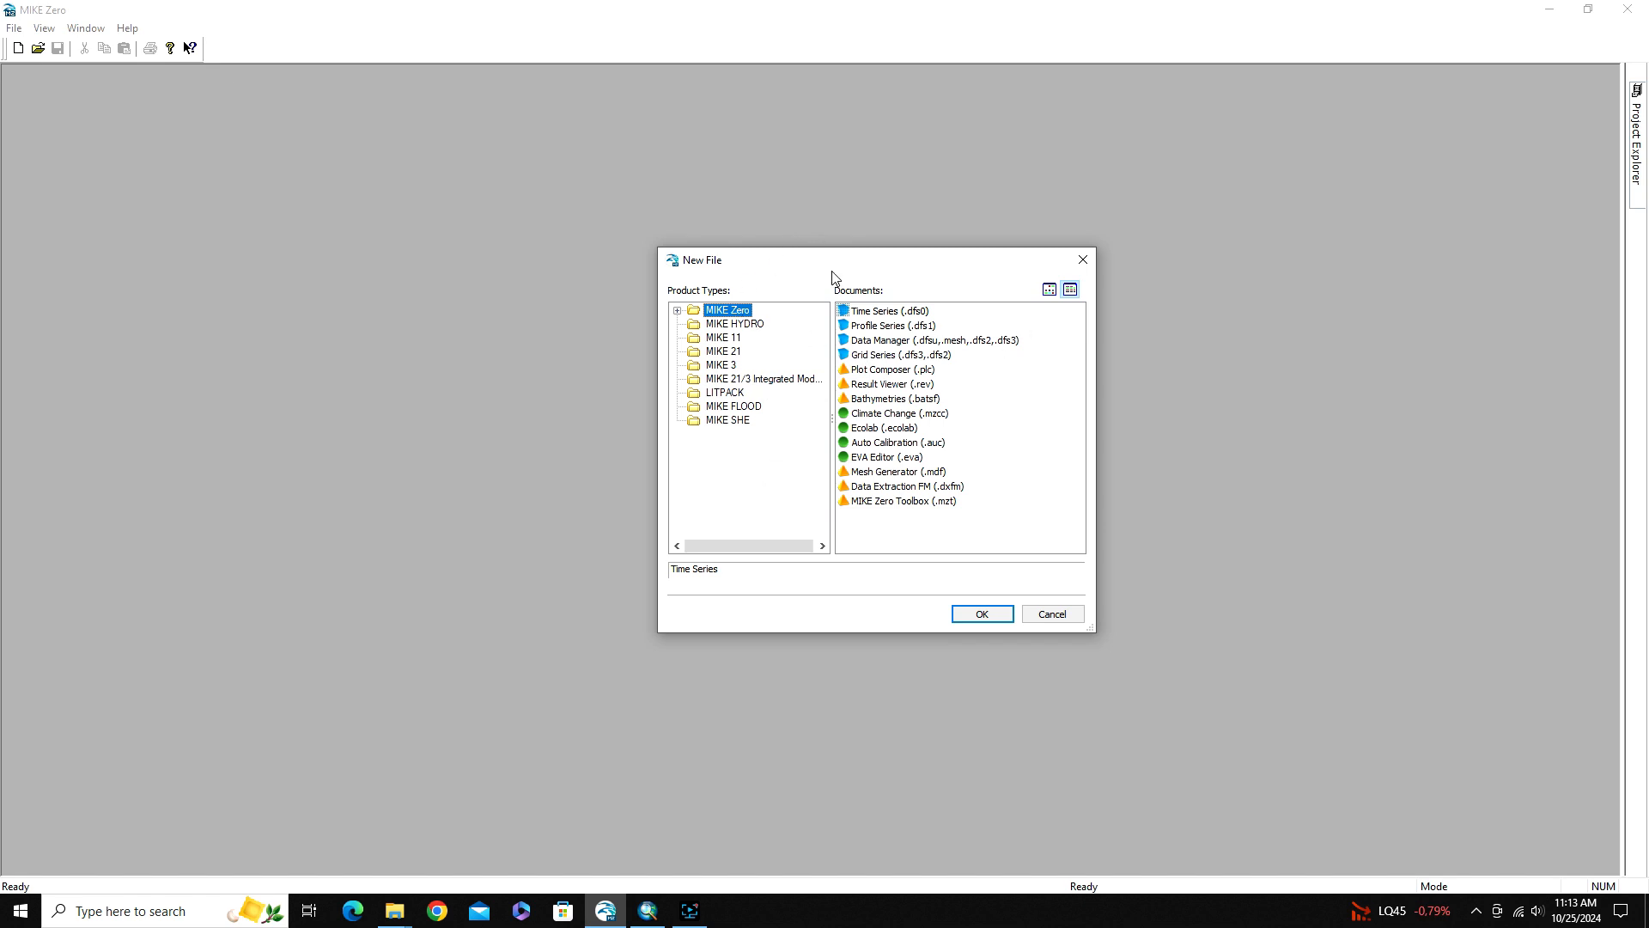
pyautogui.doubleClick(873, 473)
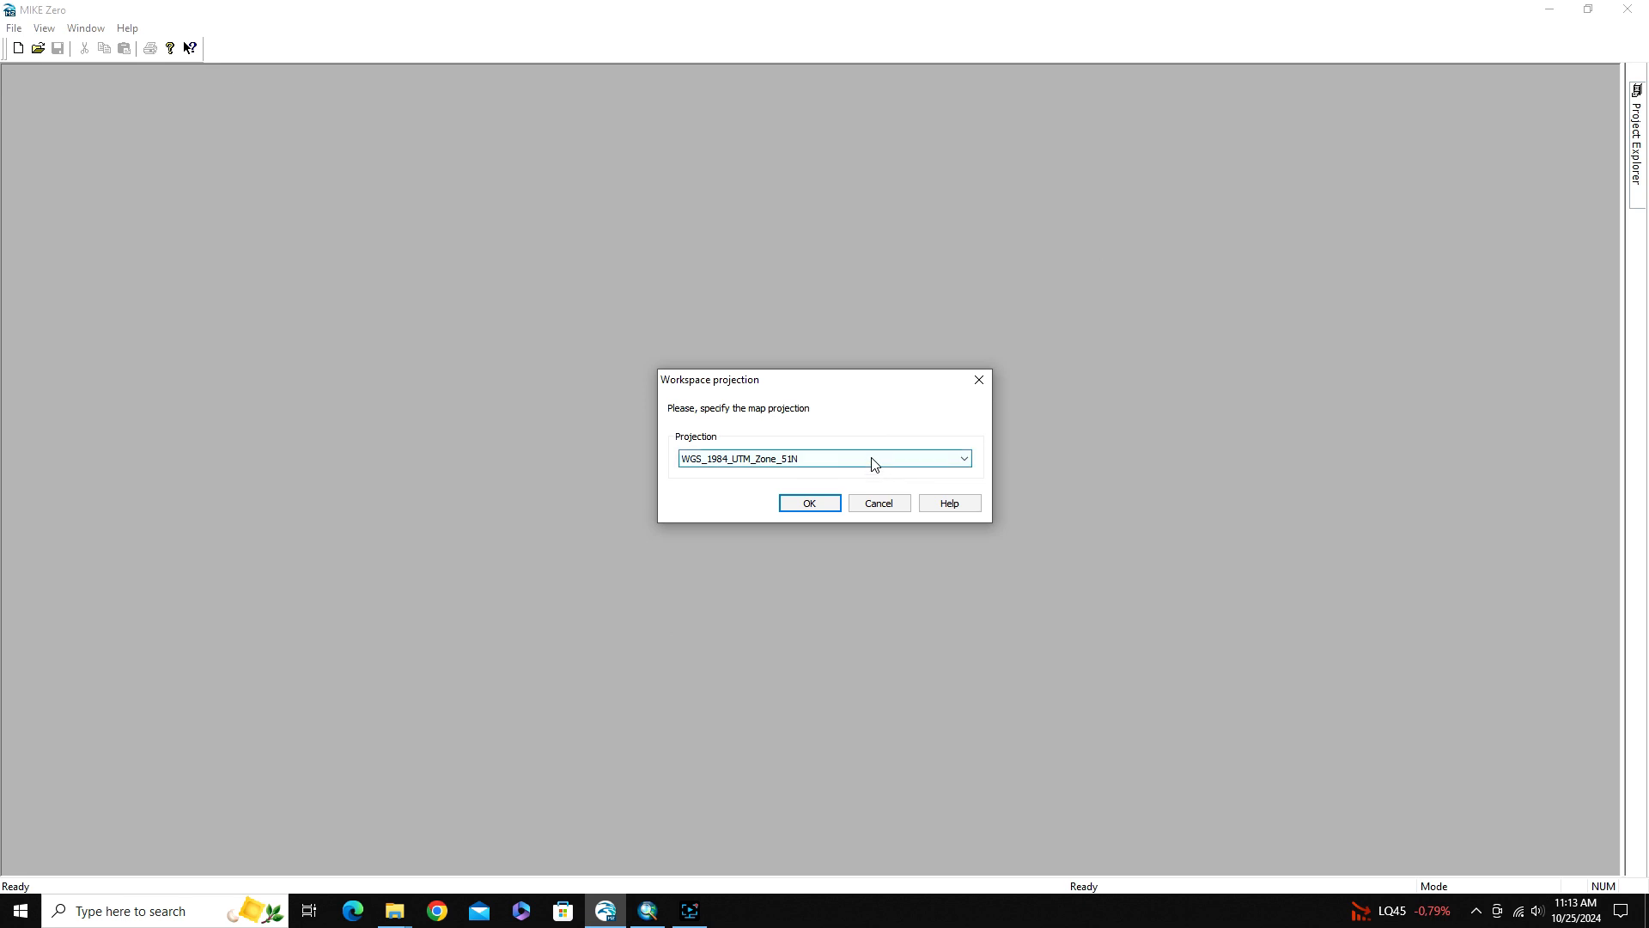
pyautogui.click(873, 460)
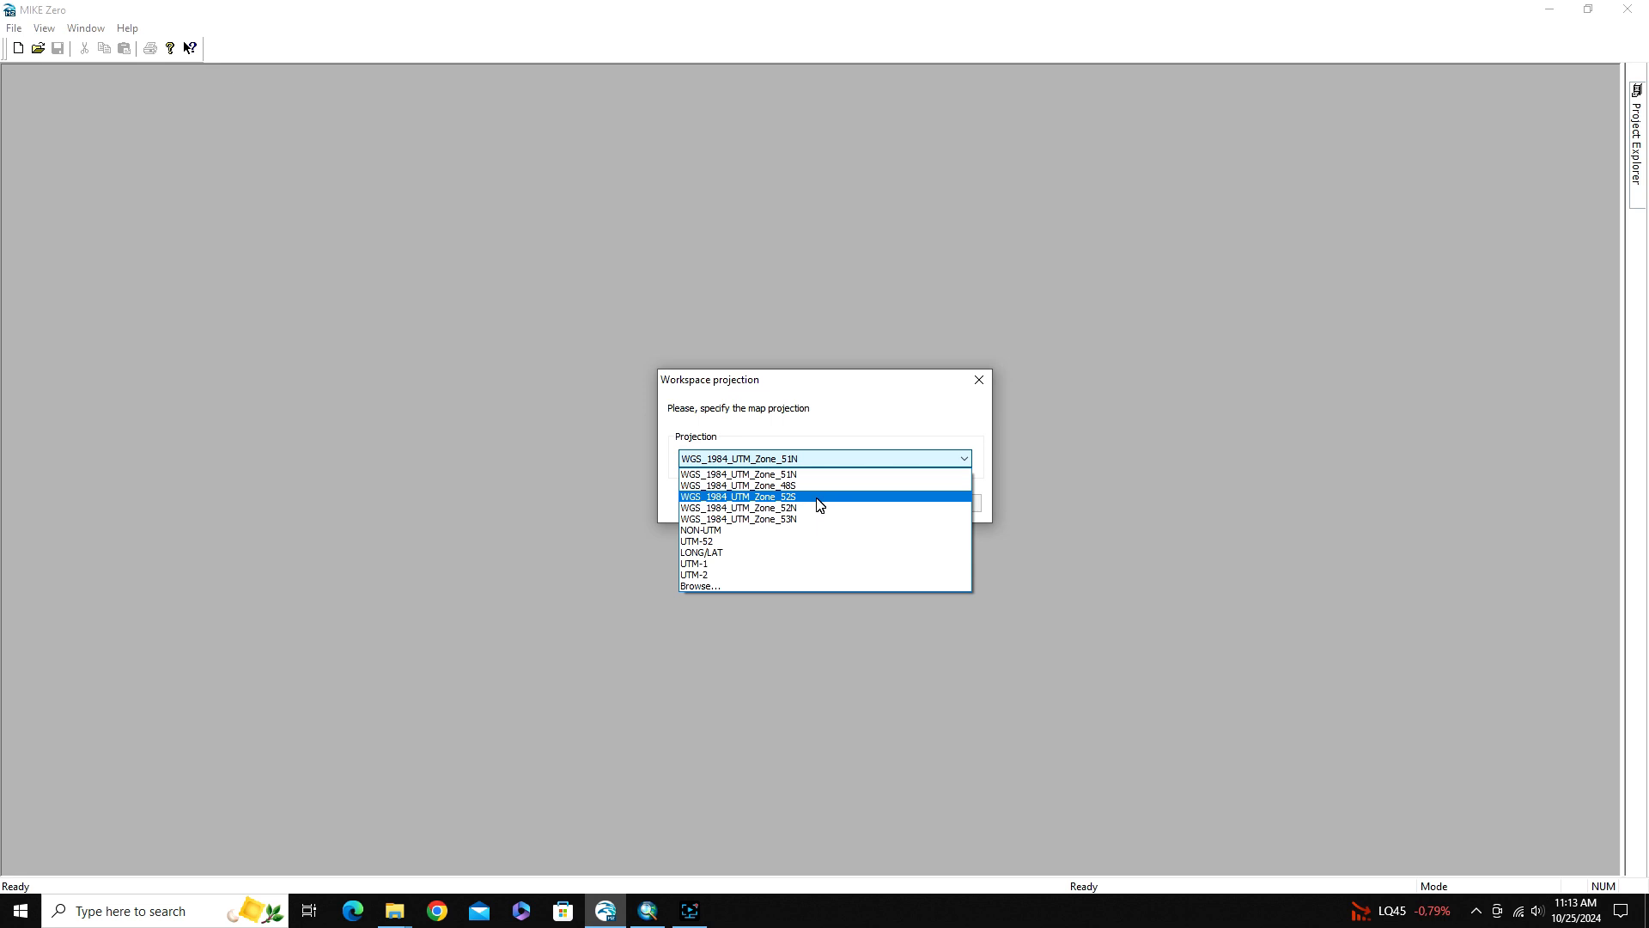
pyautogui.click(817, 498)
# Browse the full map projection list to examine the WGS 1984 UTM zones, and leave it without choosing another projection
pyautogui.click(836, 460)
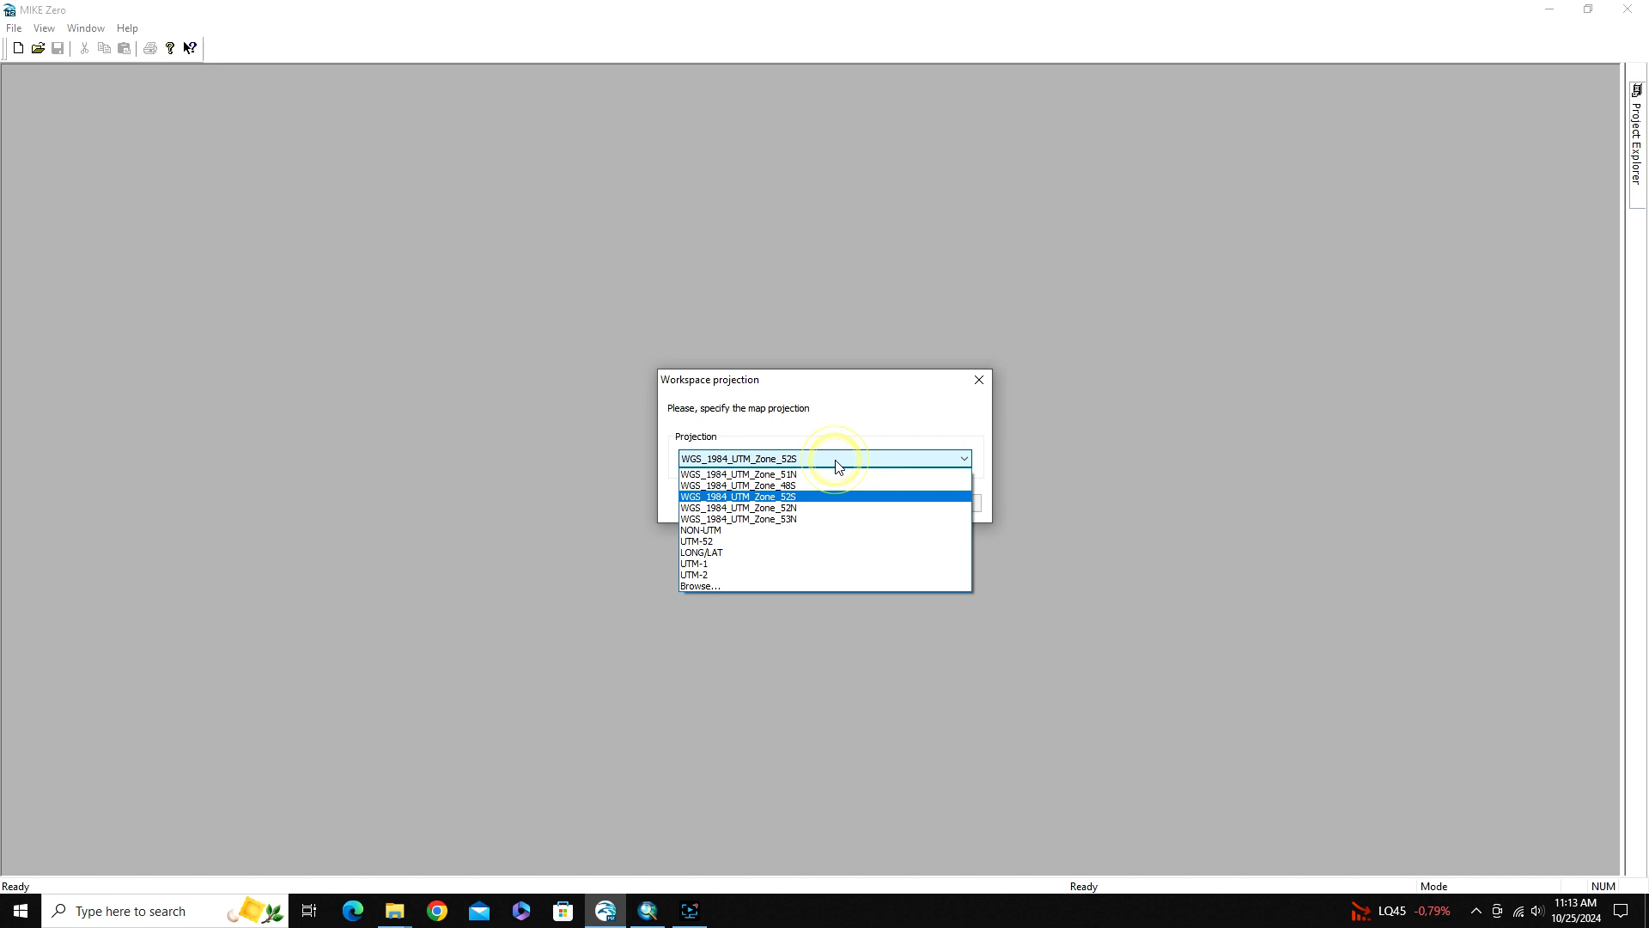
pyautogui.click(719, 586)
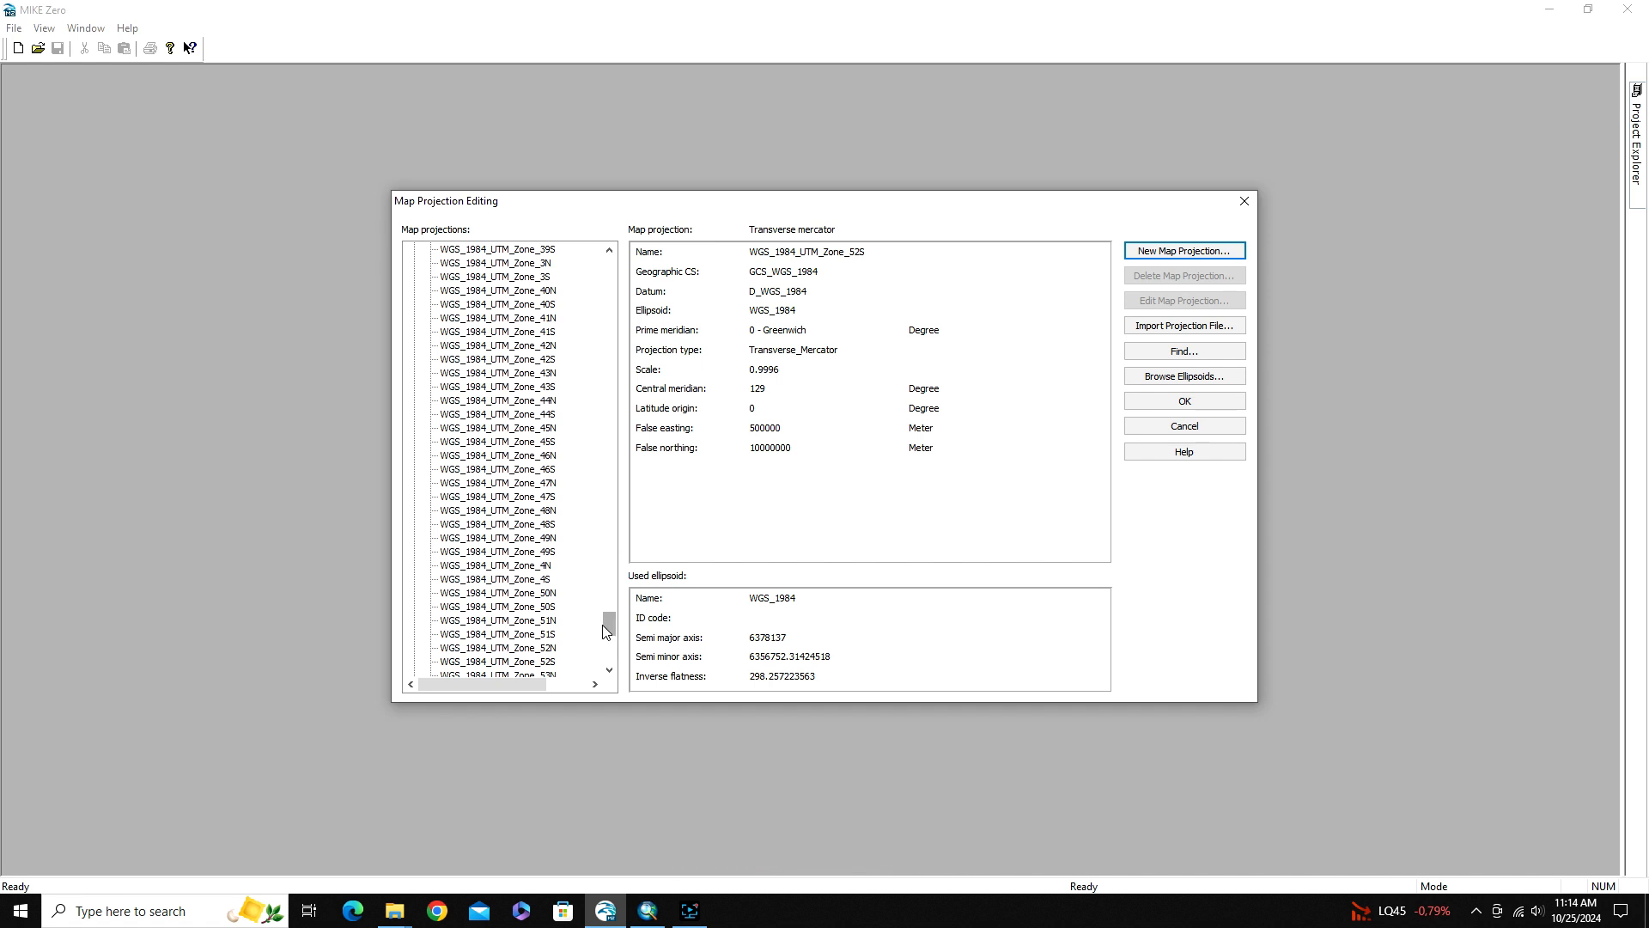
pyautogui.moveTo(609, 628); pyautogui.dragTo(613, 543)
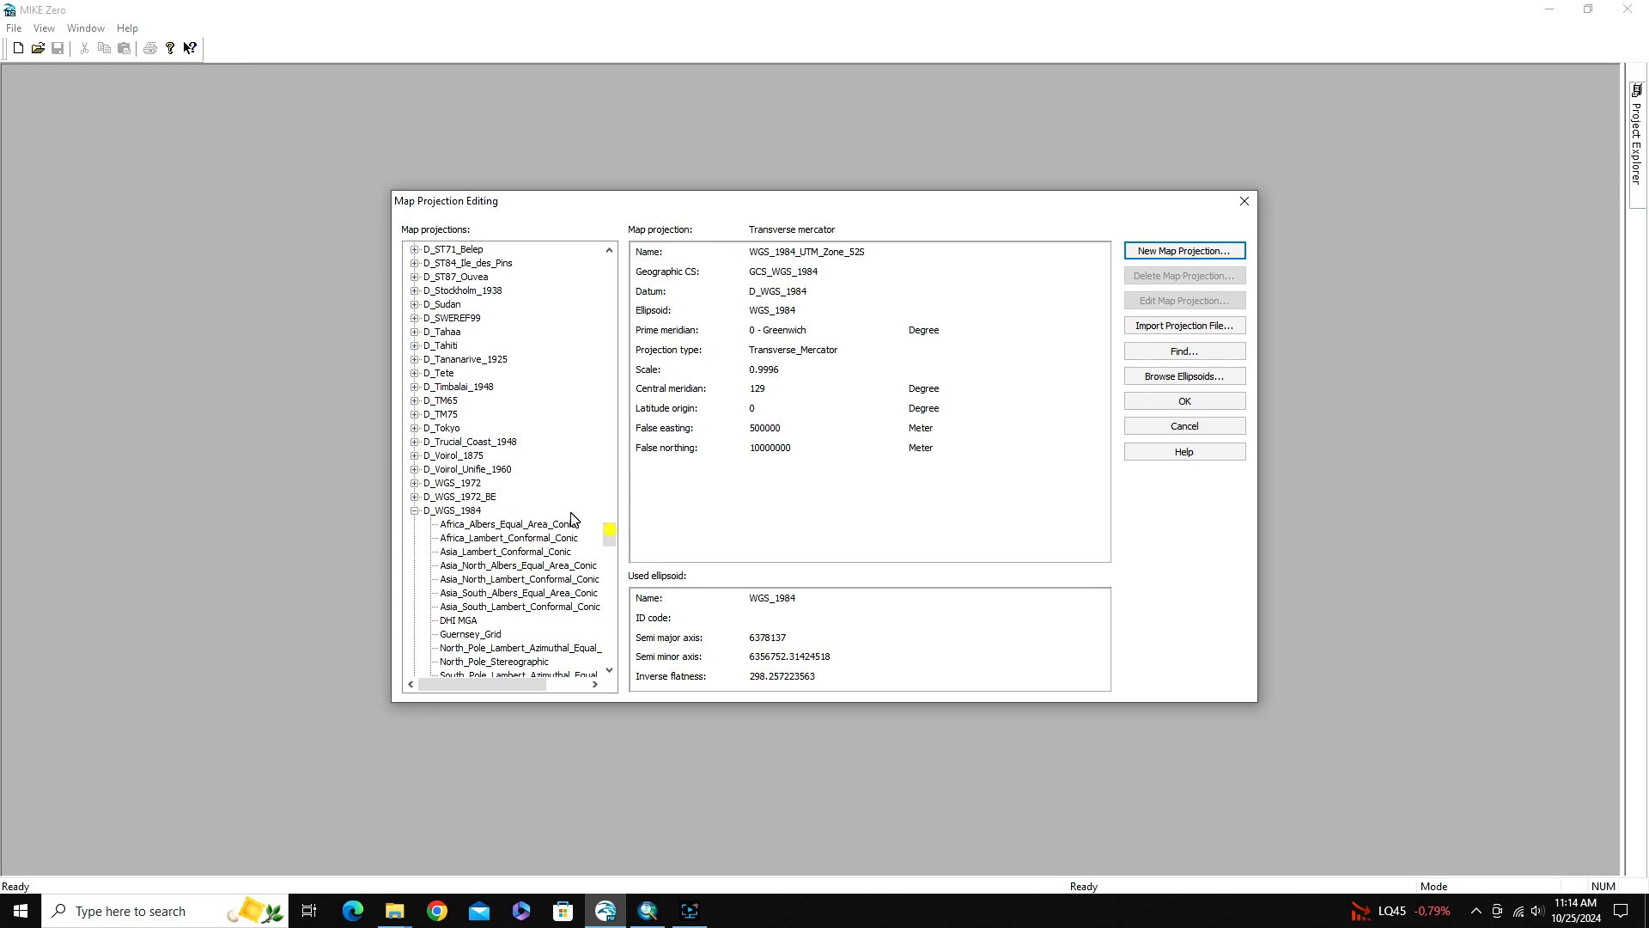
pyautogui.moveTo(613, 543); pyautogui.dragTo(608, 627)
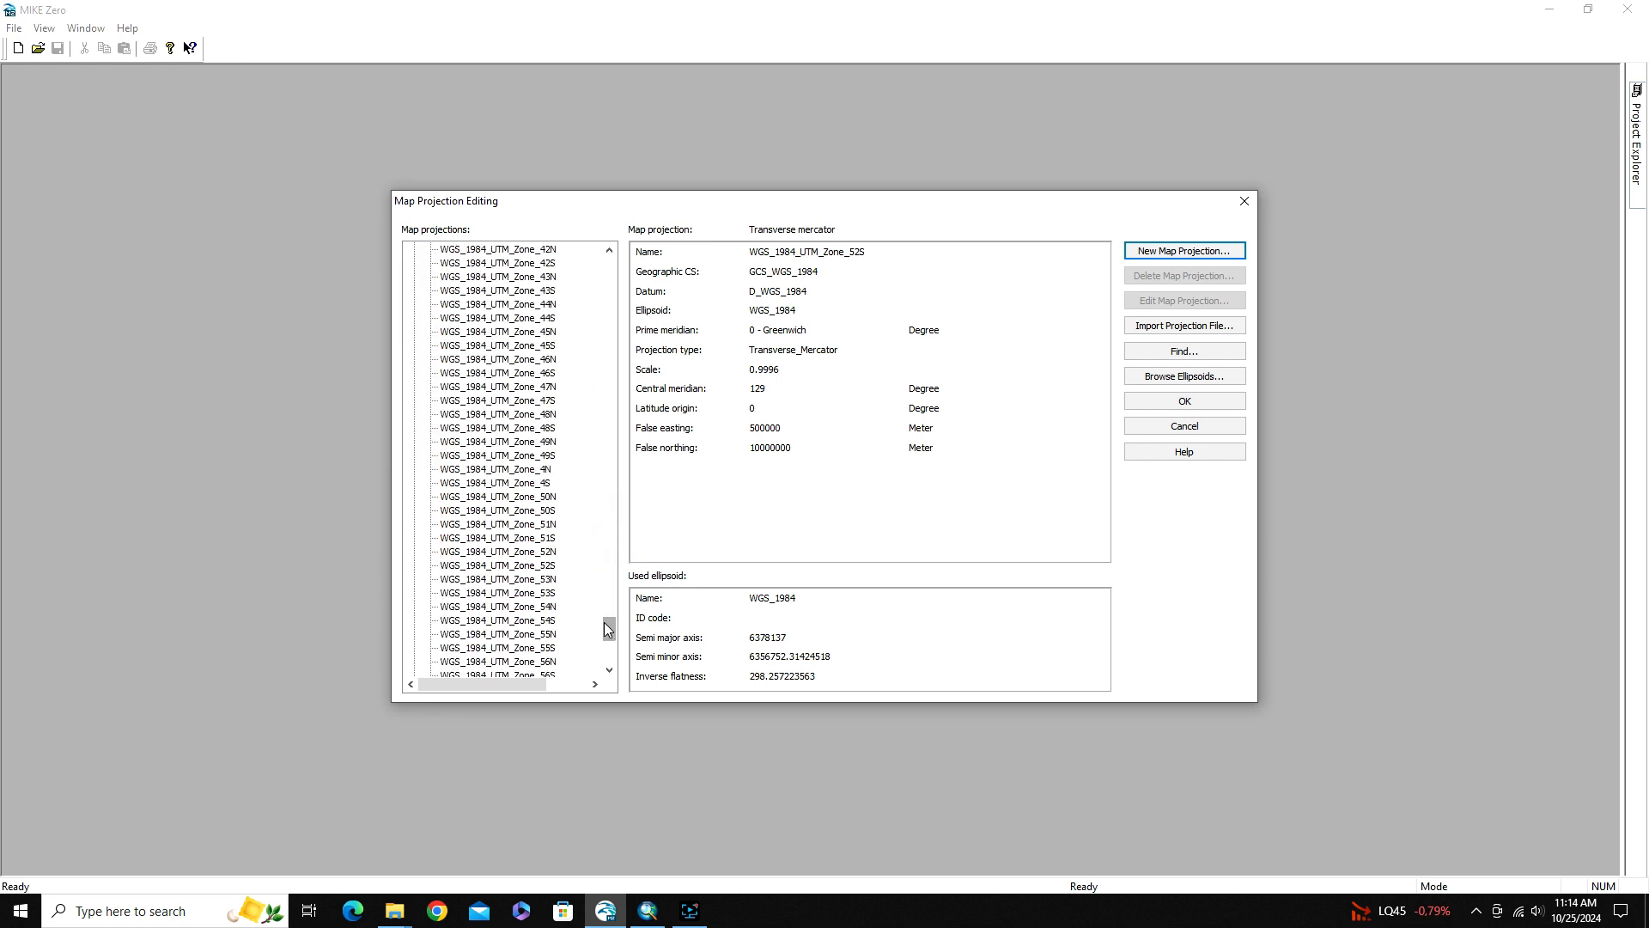
pyautogui.click(1204, 420)
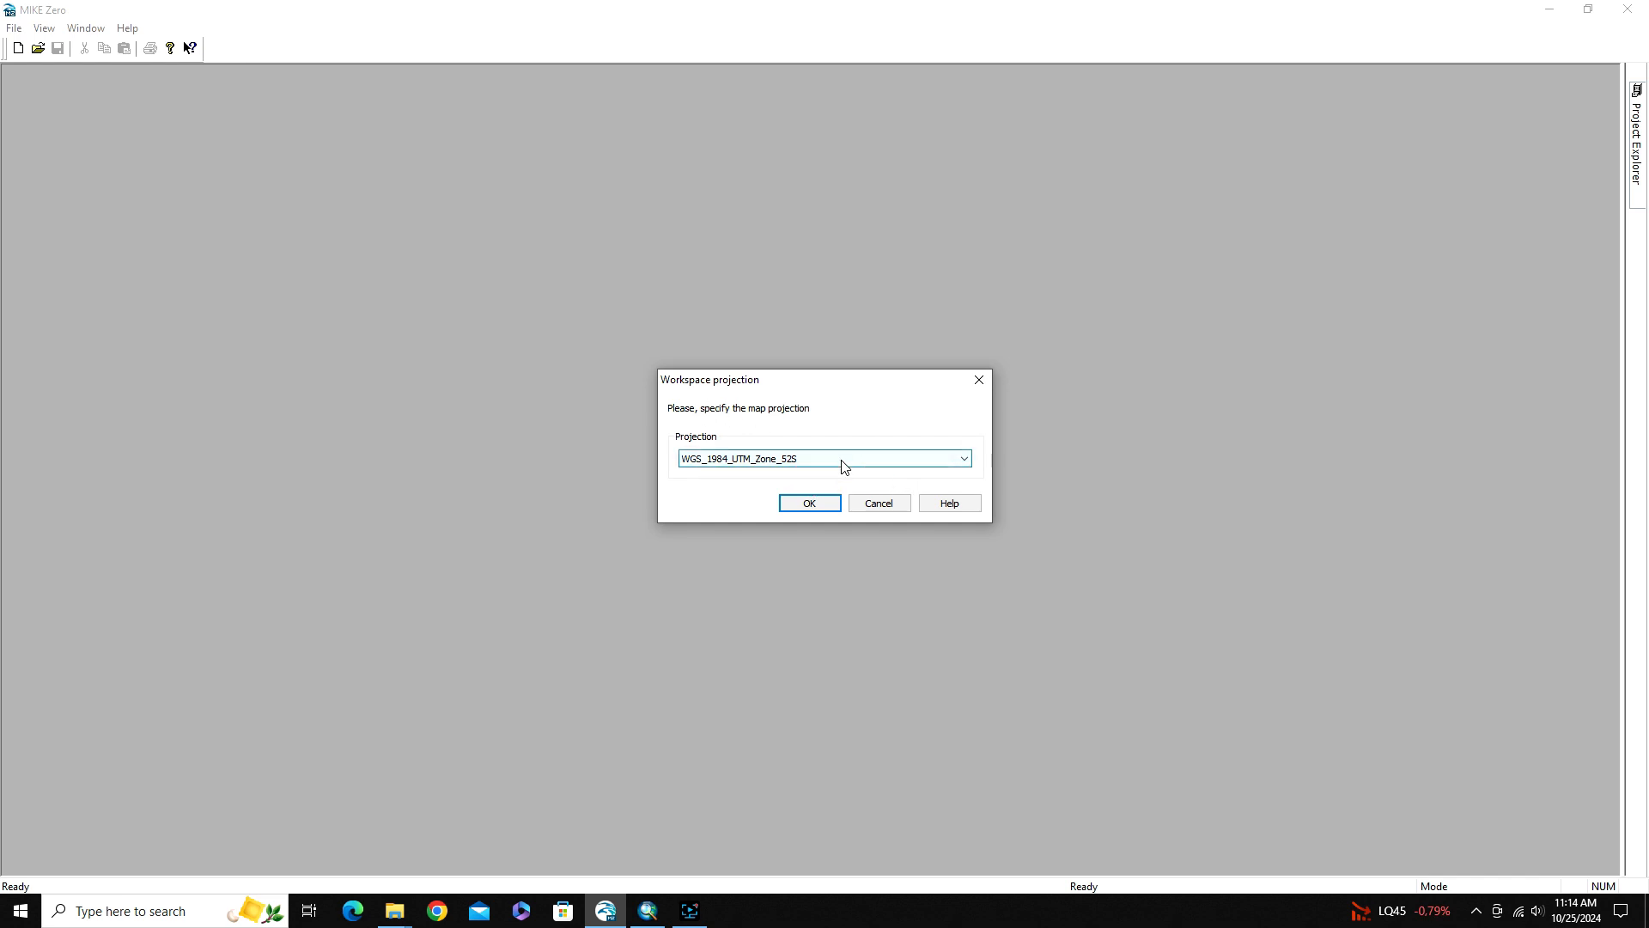
# Create the mesh workspace with the selected projection and maximize its window
pyautogui.click(810, 504)
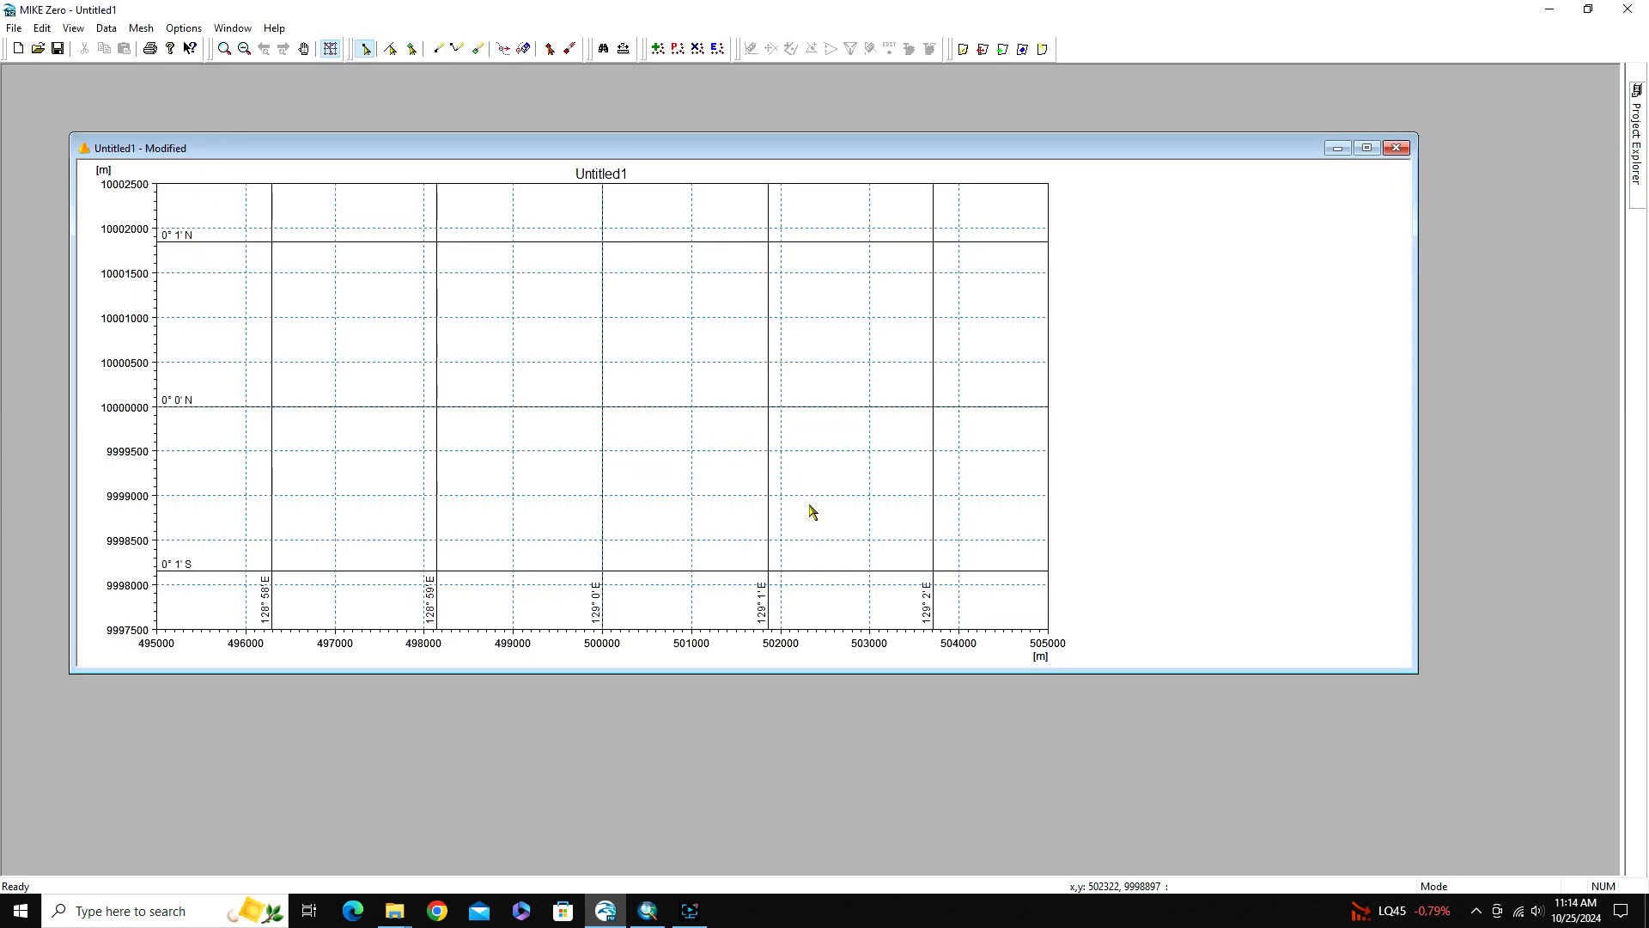
pyautogui.click(1368, 149)
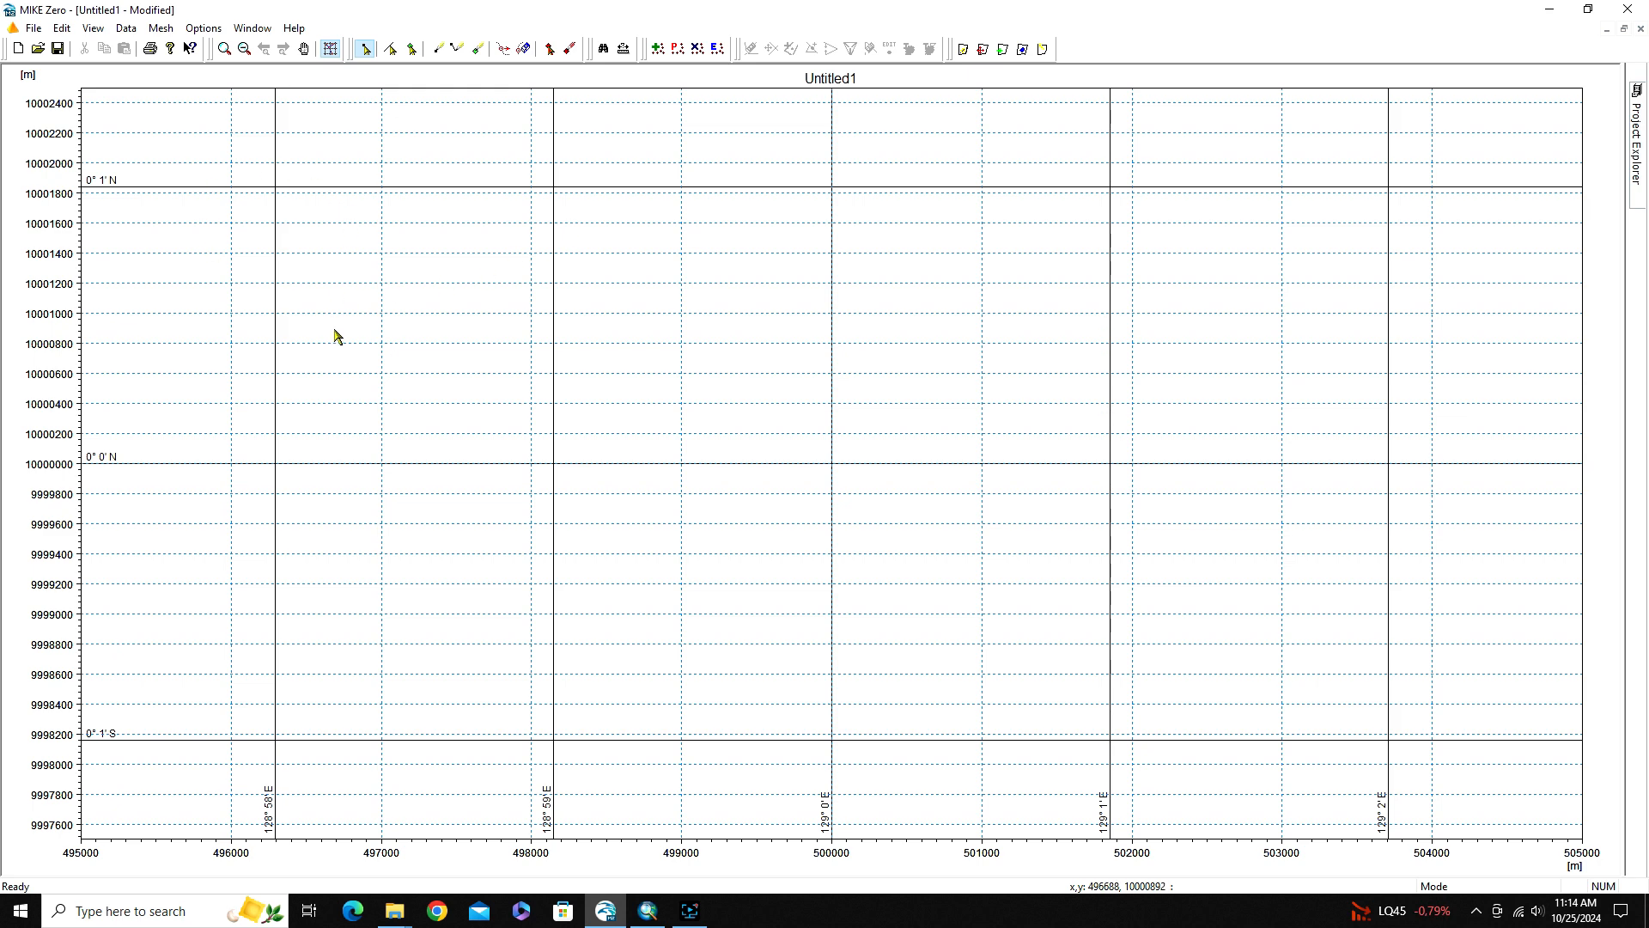
# Start a boundary import and open Boundary.xyz from the 143_MIKE 21\Generated Mesh Part1 folder inside VIDIO YOUTUBE on Local Disk (I:)
pyautogui.click(159, 29)
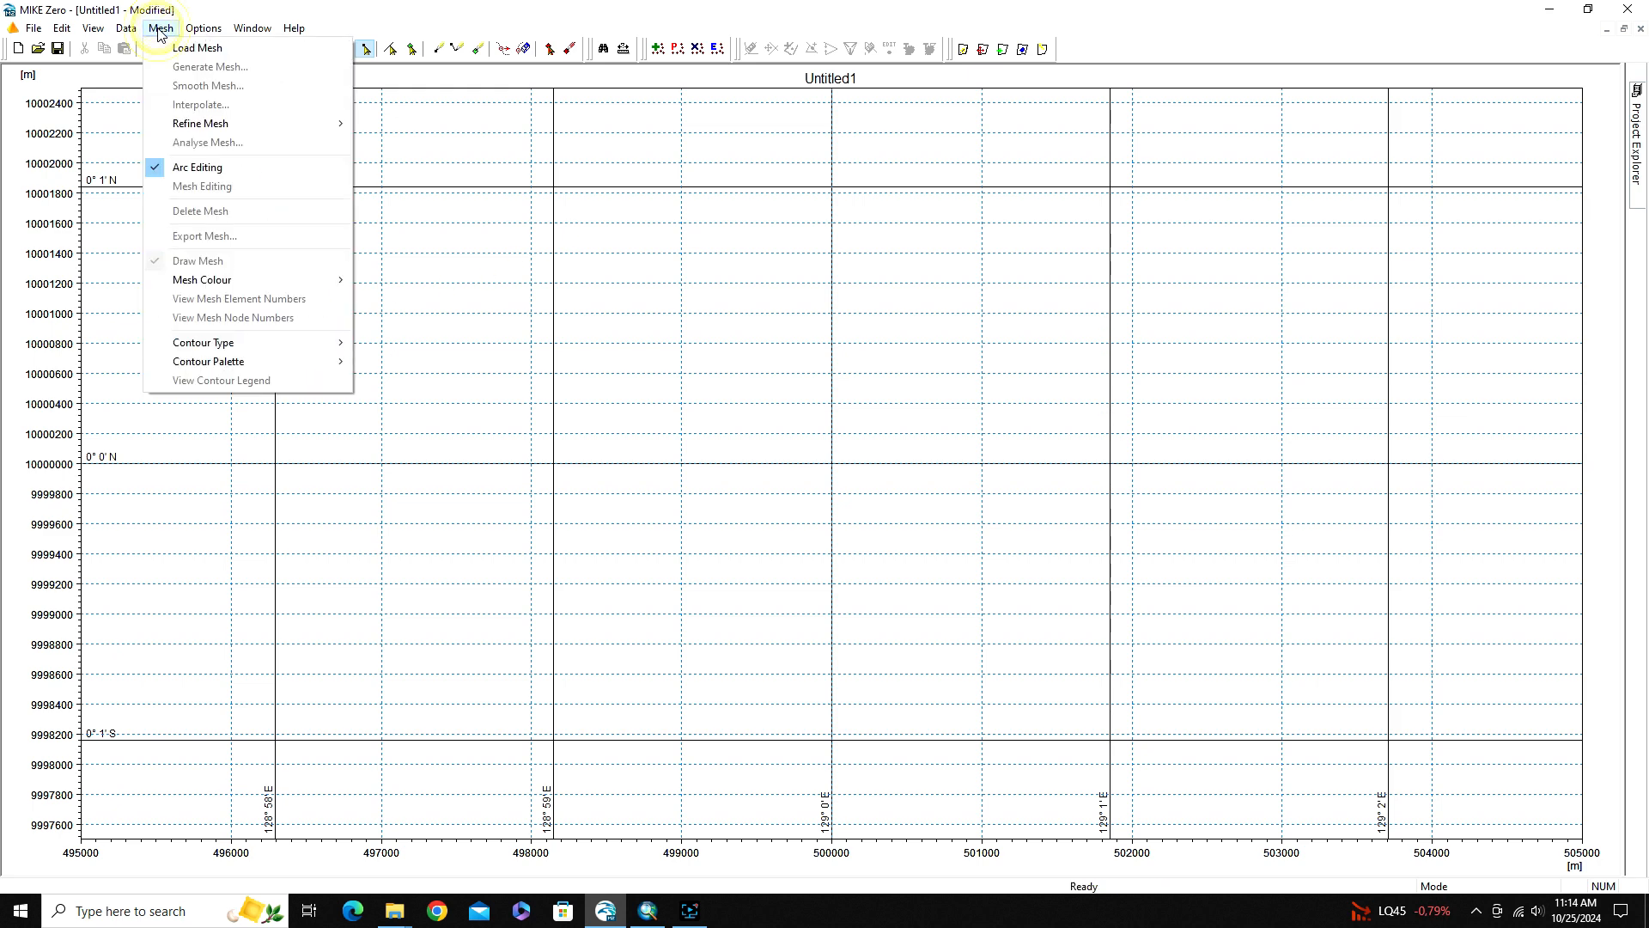
pyautogui.click(160, 30)
pyautogui.click(125, 28)
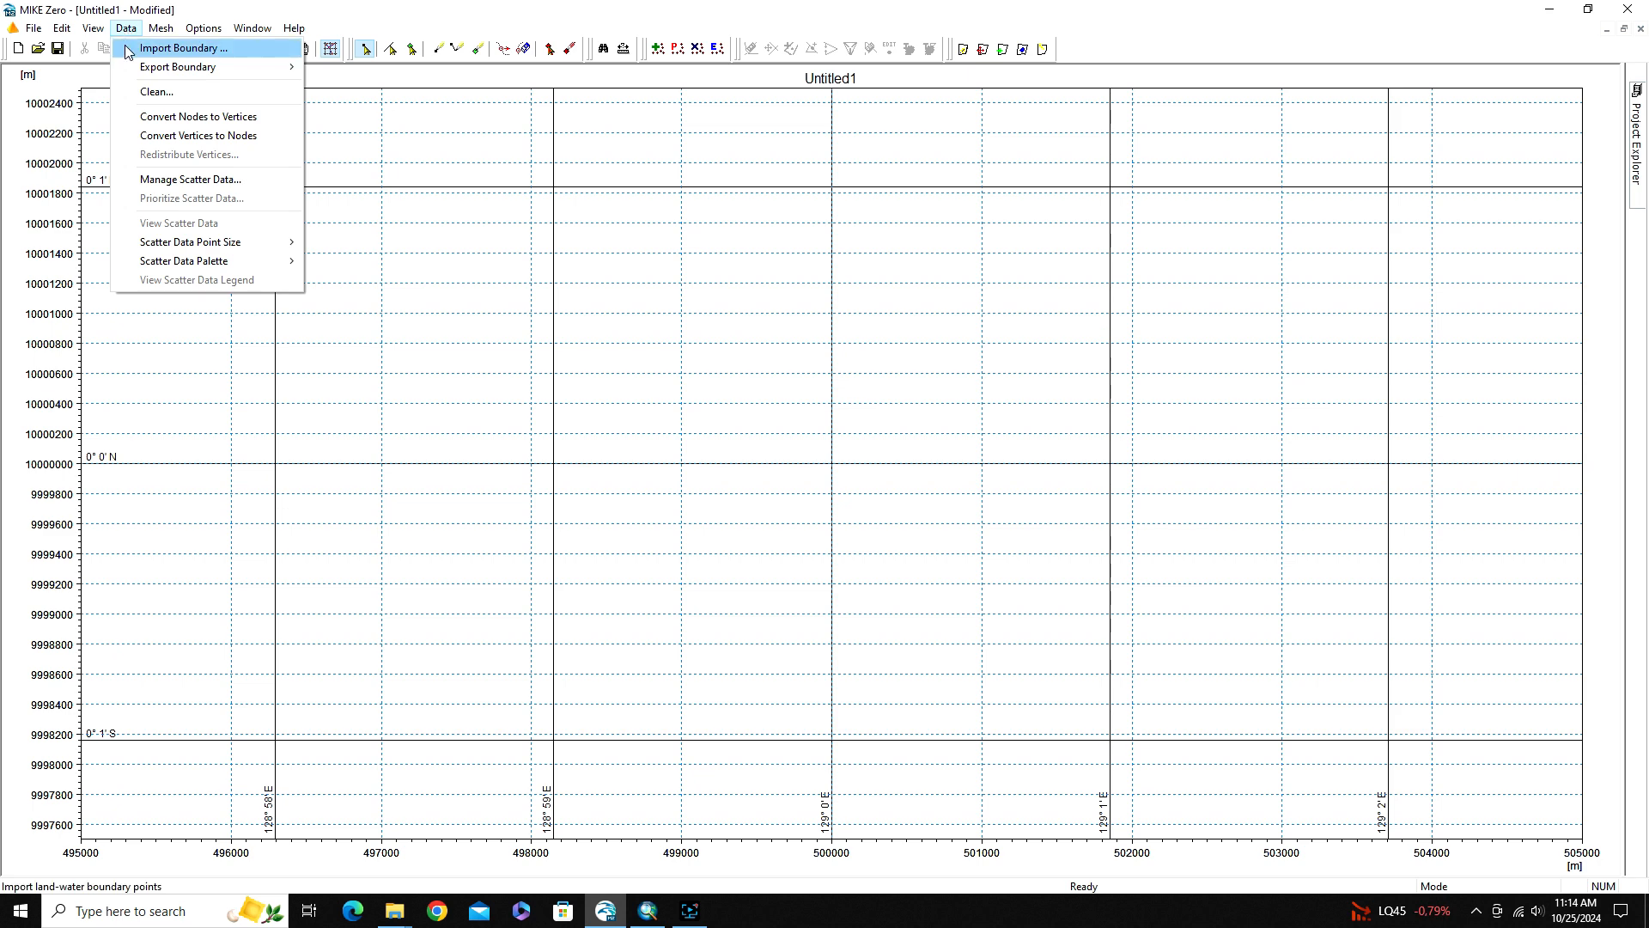
pyautogui.click(126, 45)
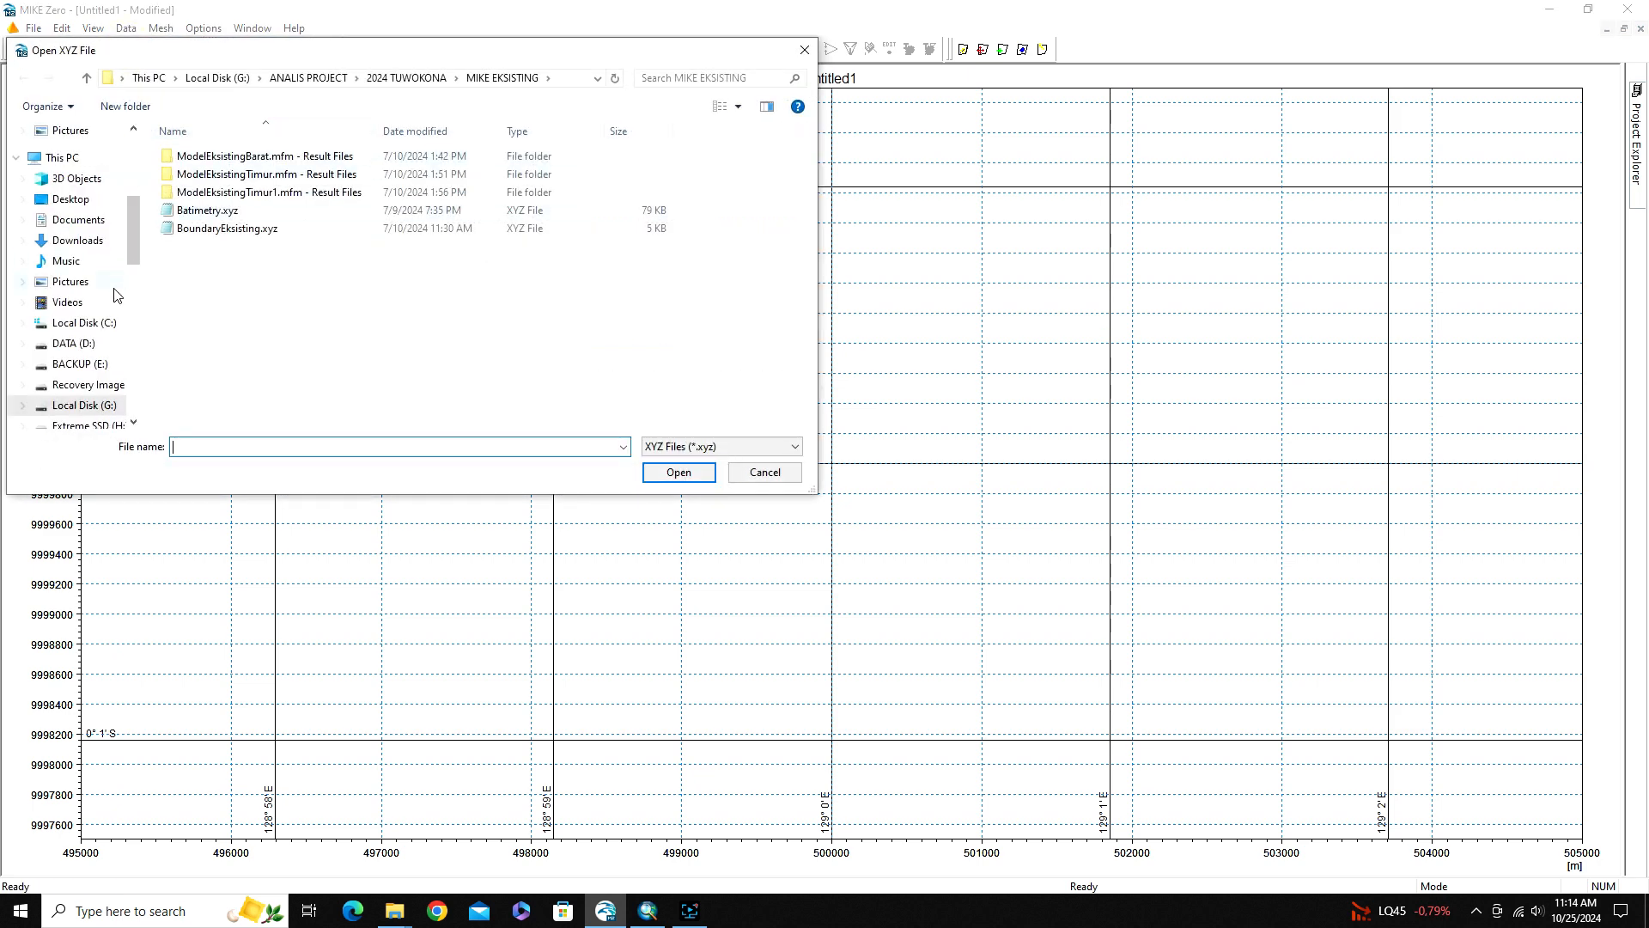
pyautogui.scroll(-1, 110, 393)
pyautogui.click(114, 401)
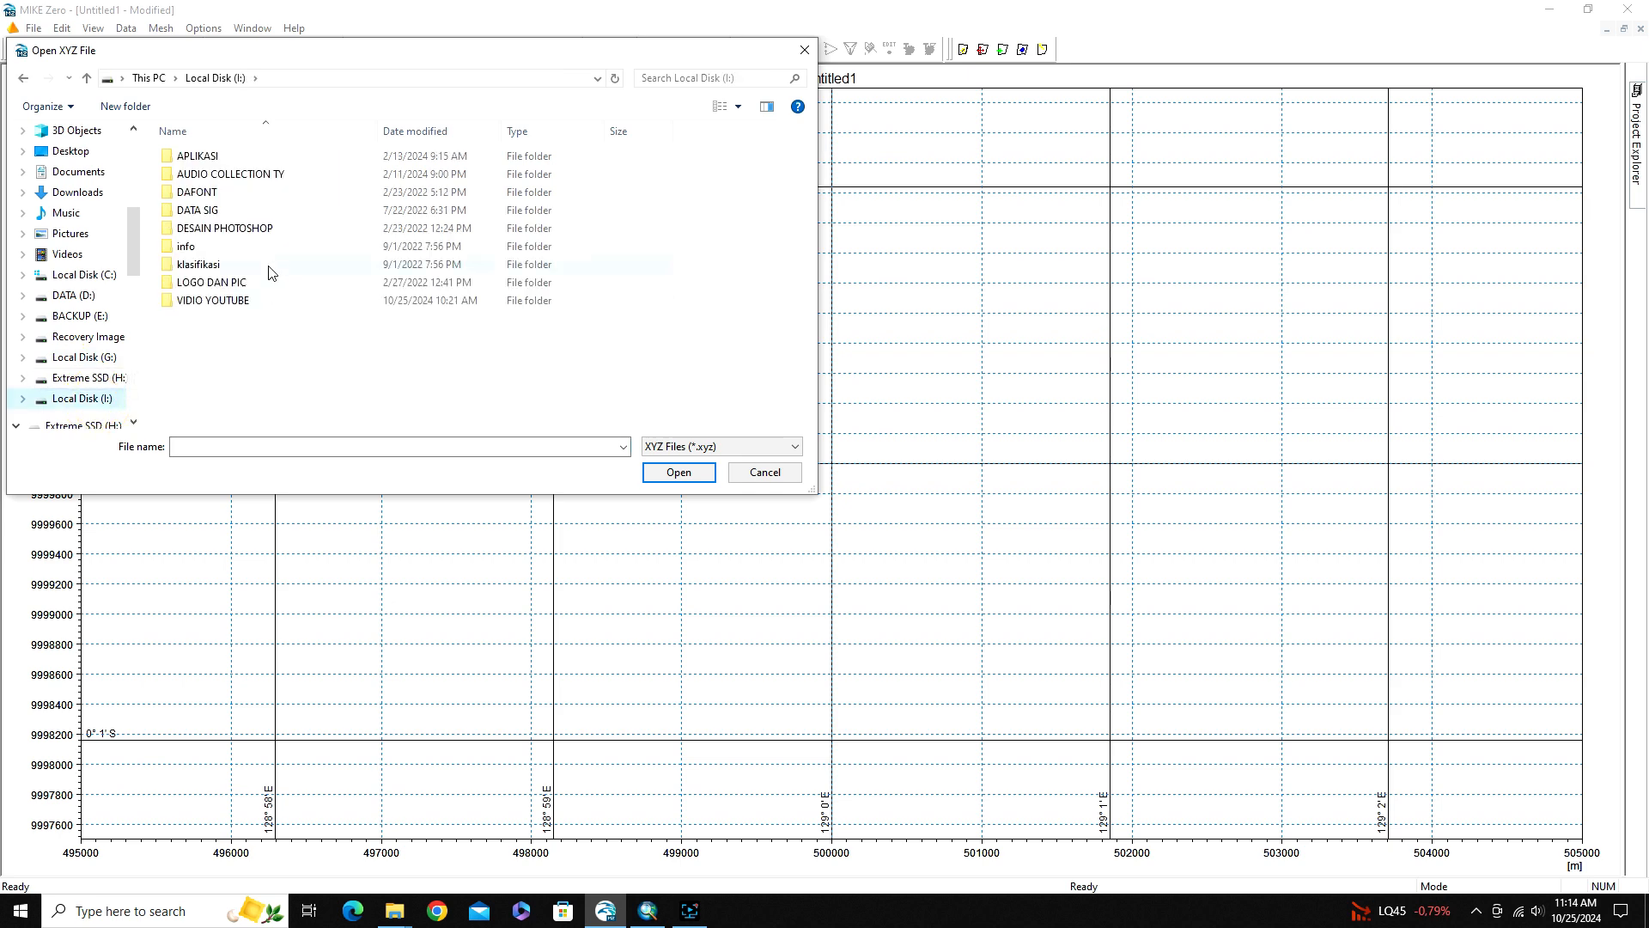
pyautogui.doubleClick(222, 306)
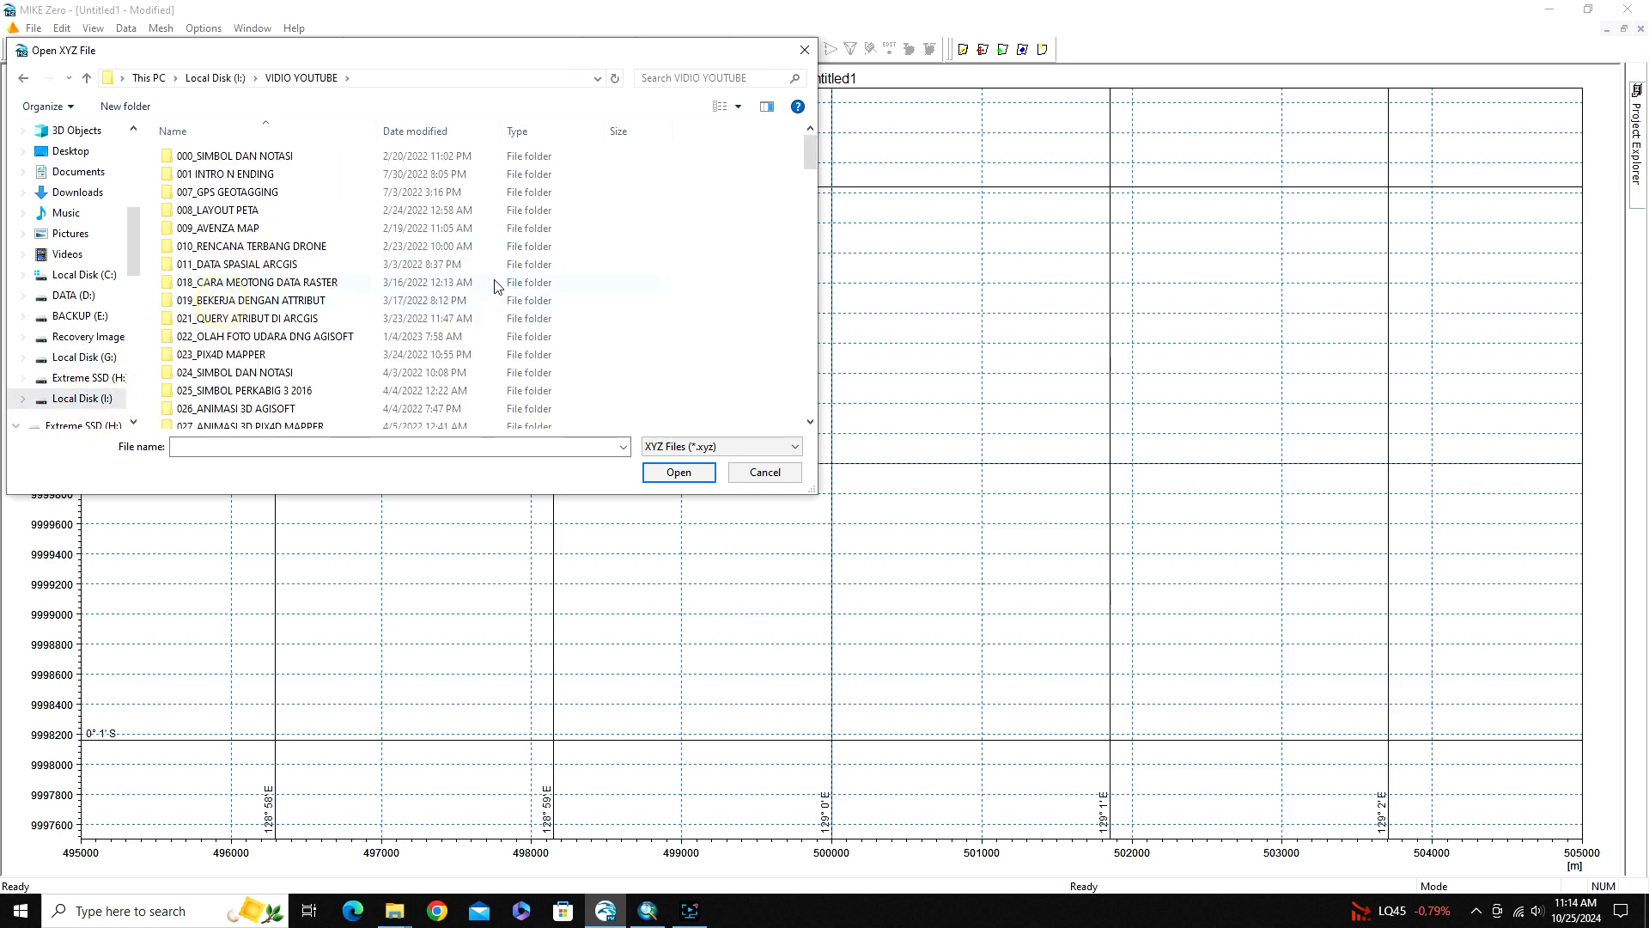
pyautogui.scroll(-20, 494, 291)
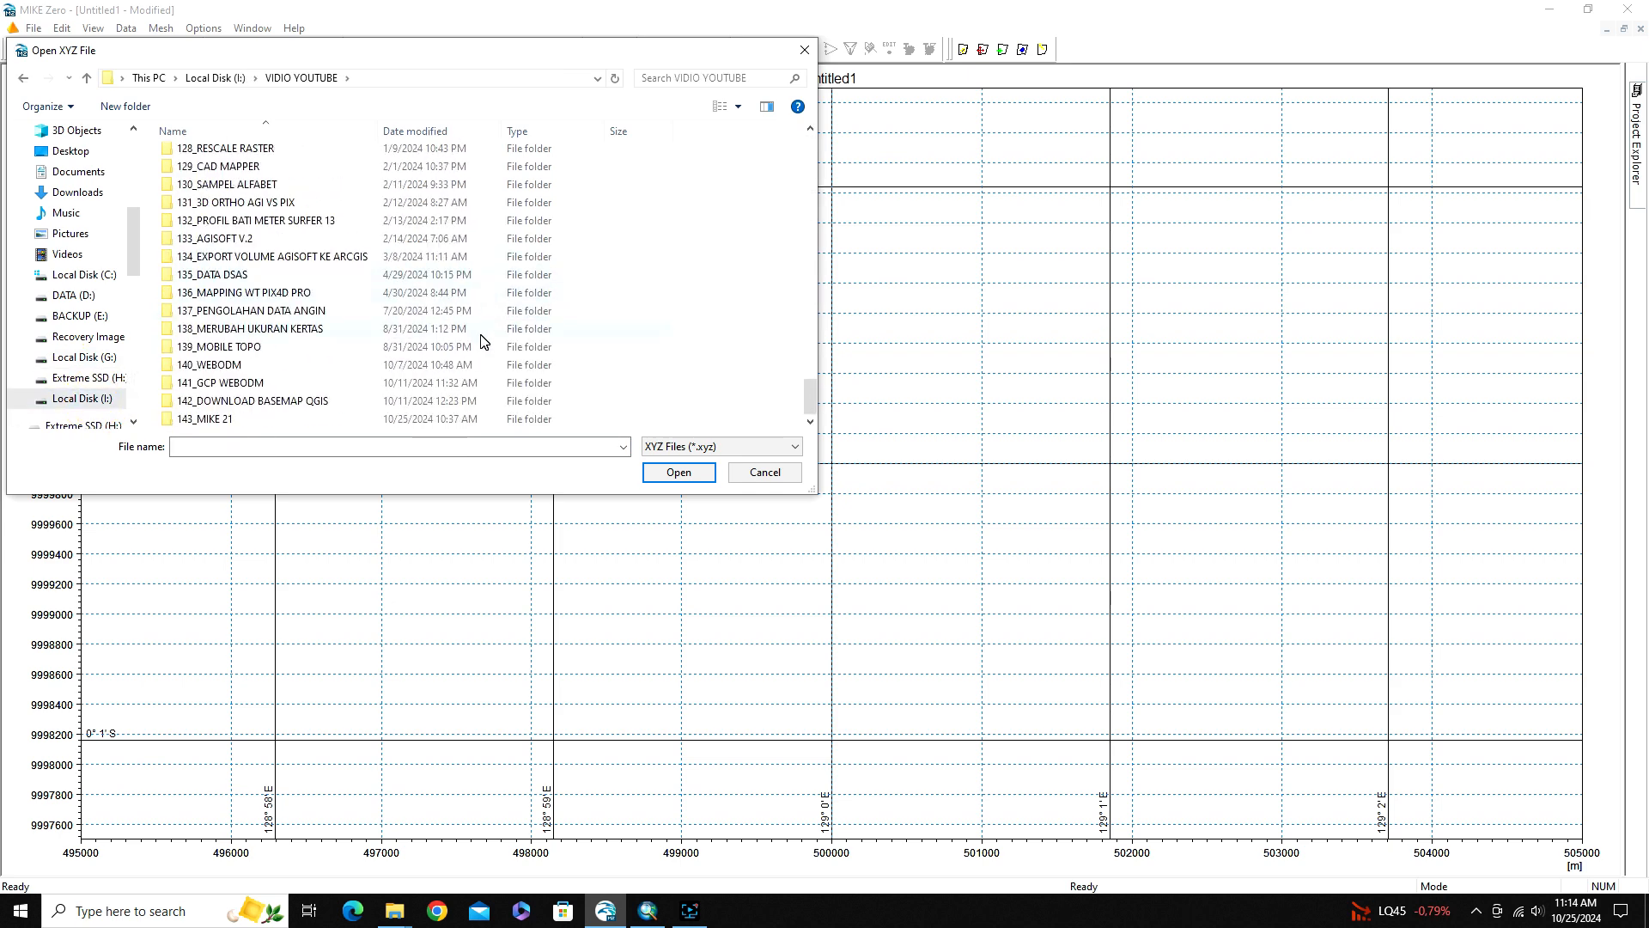
pyautogui.doubleClick(258, 418)
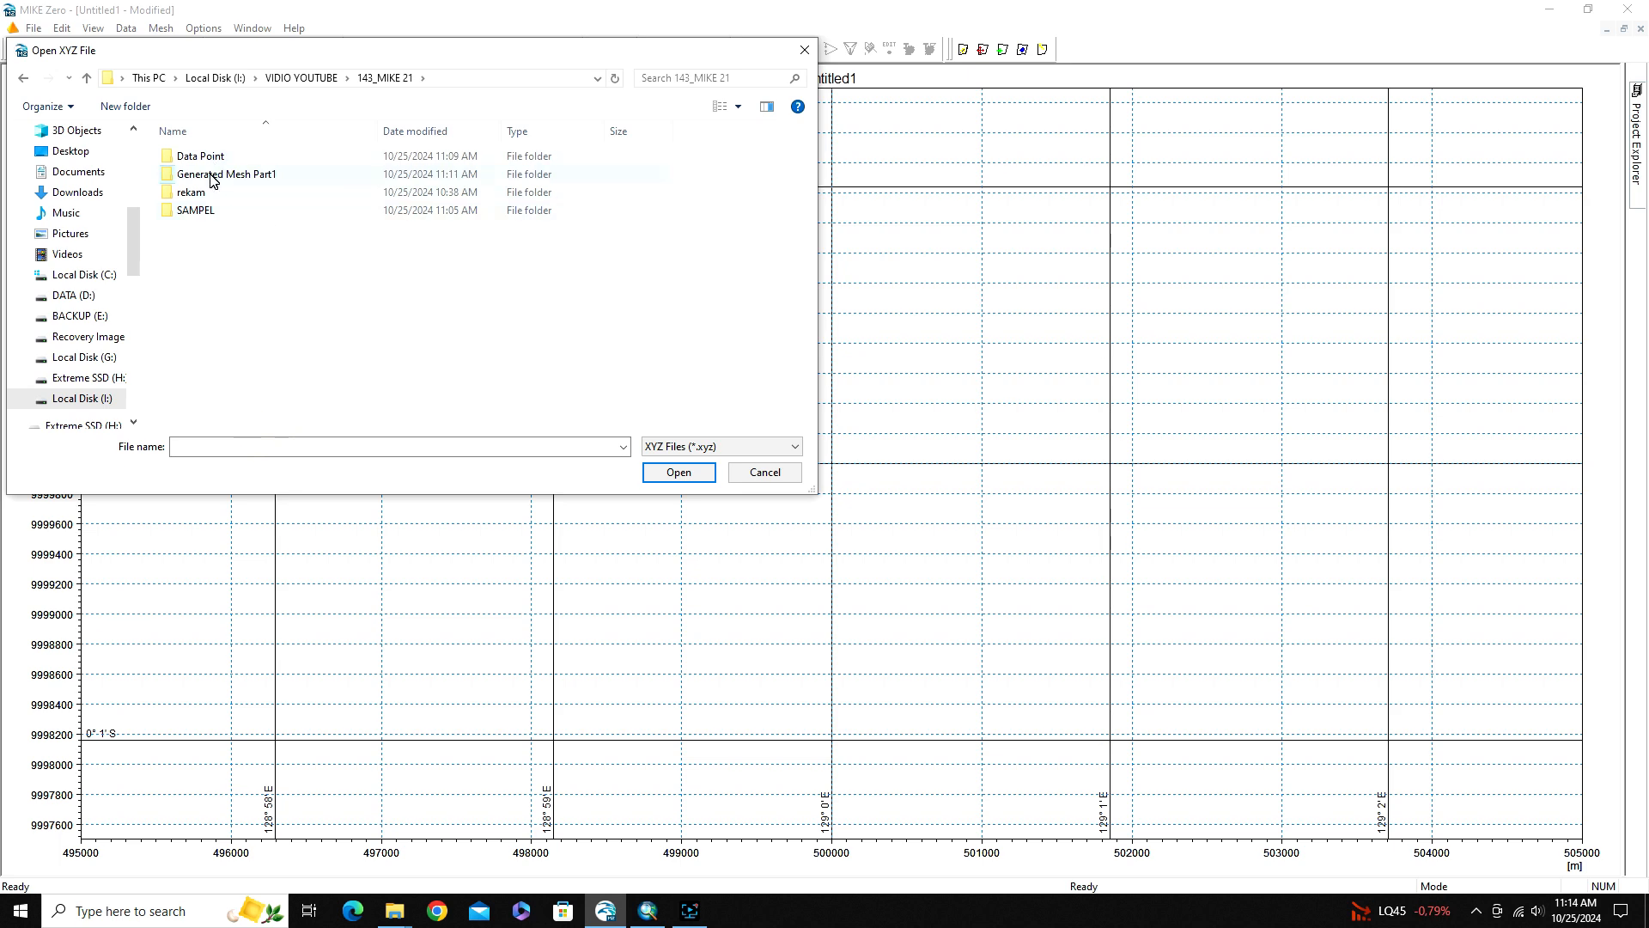
pyautogui.doubleClick(212, 178)
pyautogui.moveTo(359, 51); pyautogui.dragTo(387, 84)
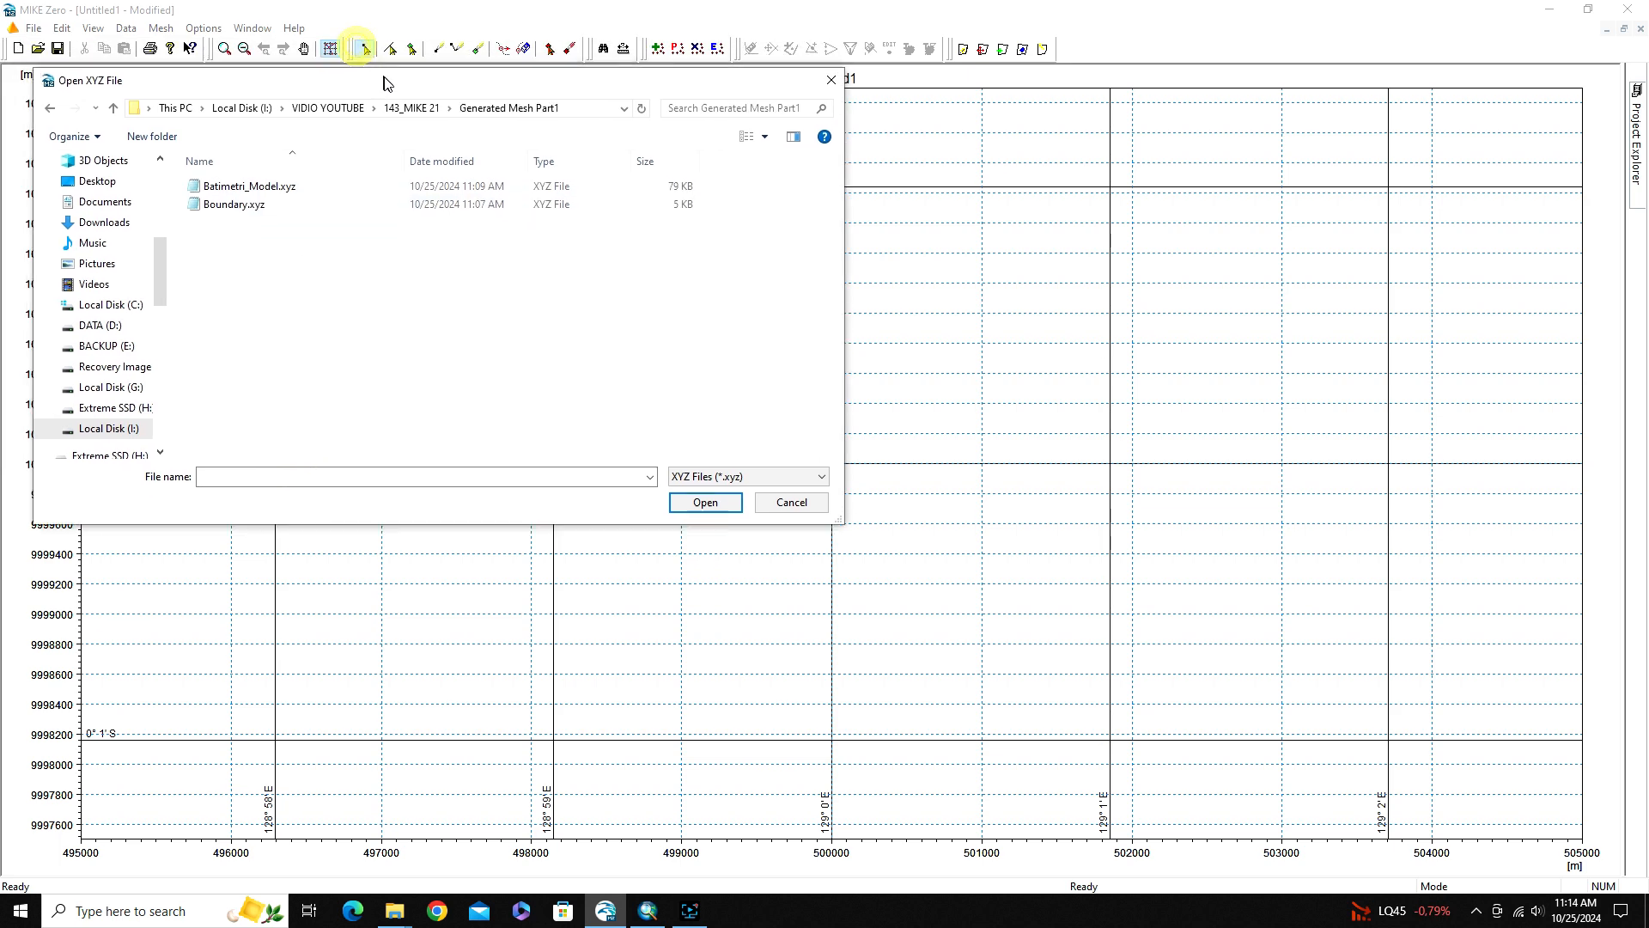
pyautogui.click(227, 209)
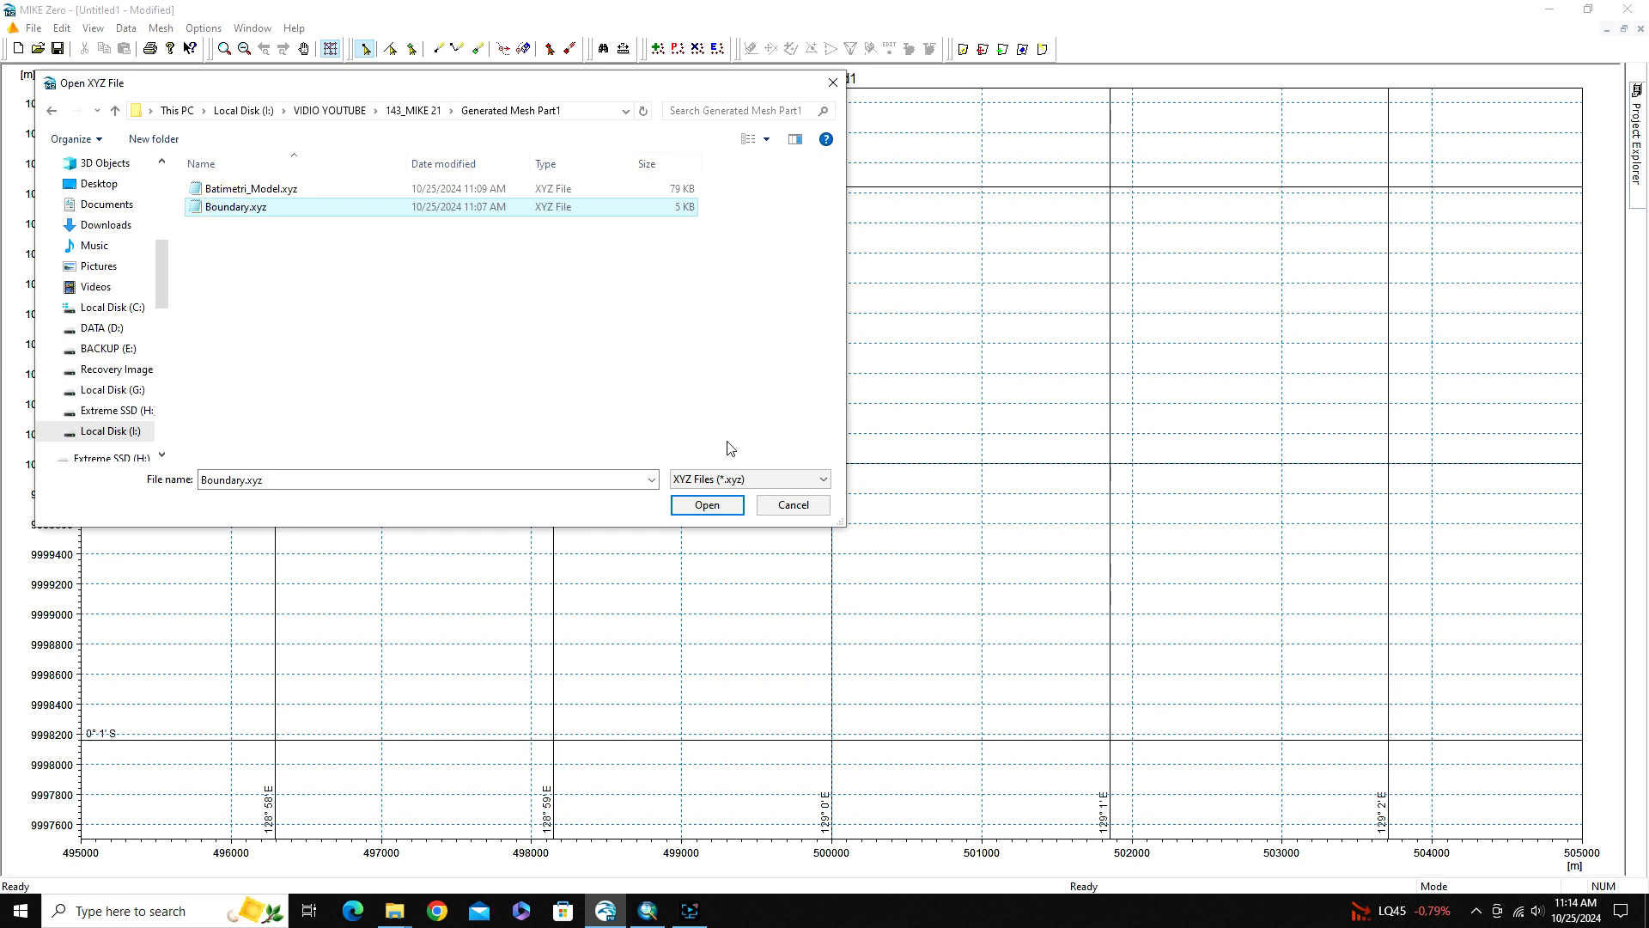
pyautogui.click(707, 507)
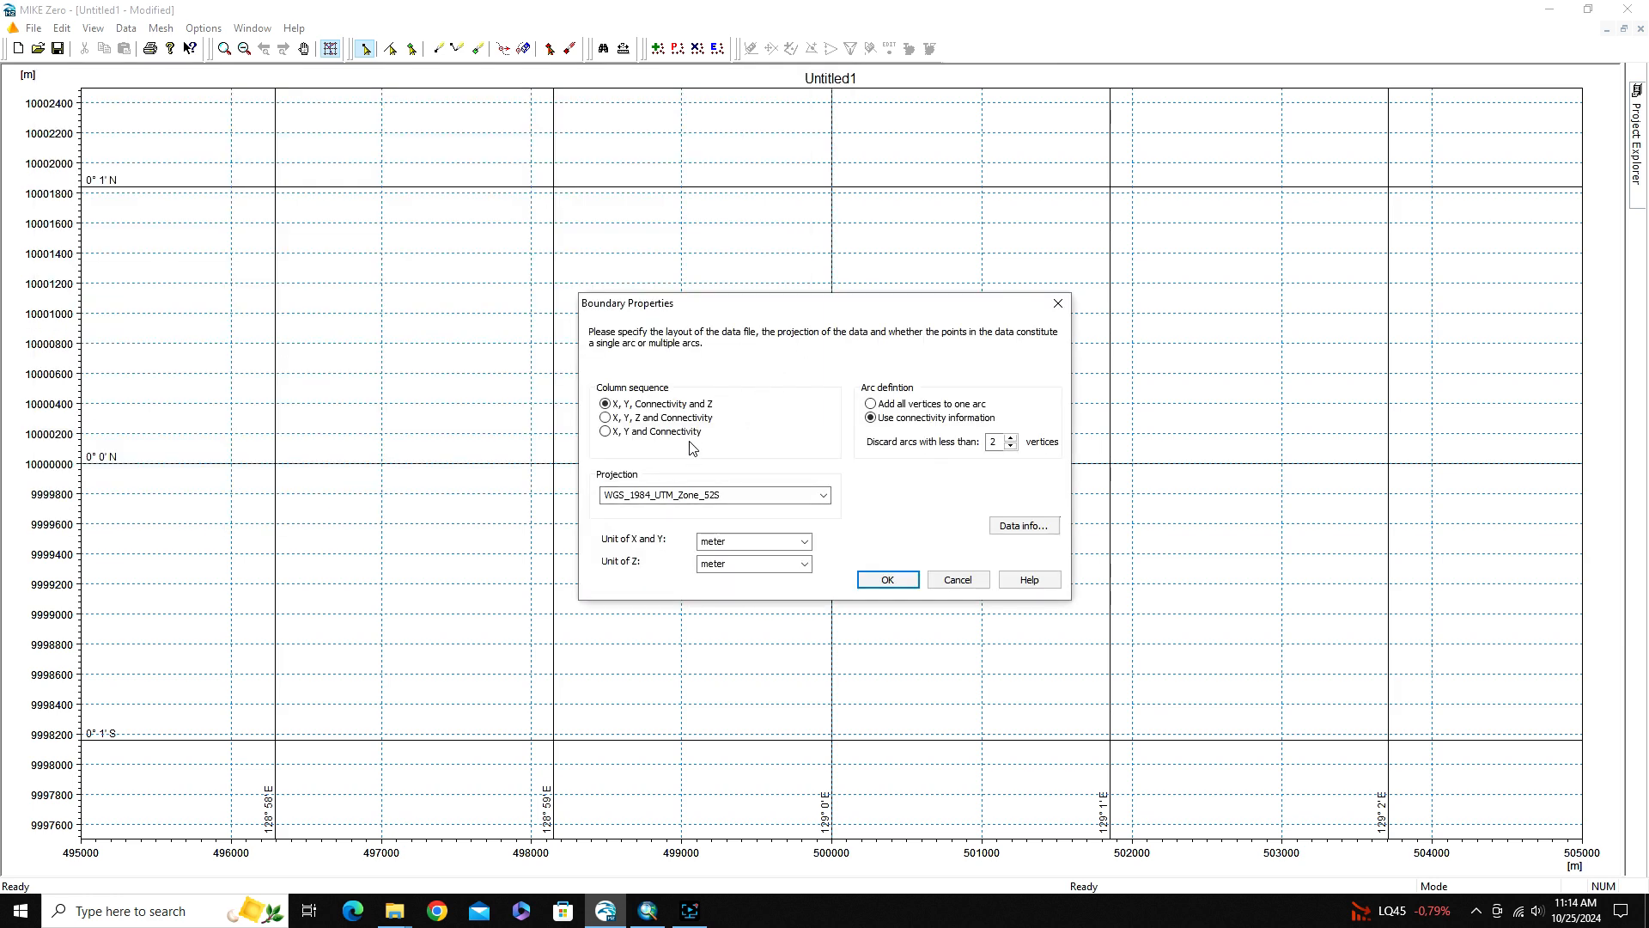
# Import the boundary points with the X, Y and Connectivity column sequence, adding all vertices to one arc
pyautogui.click(605, 432)
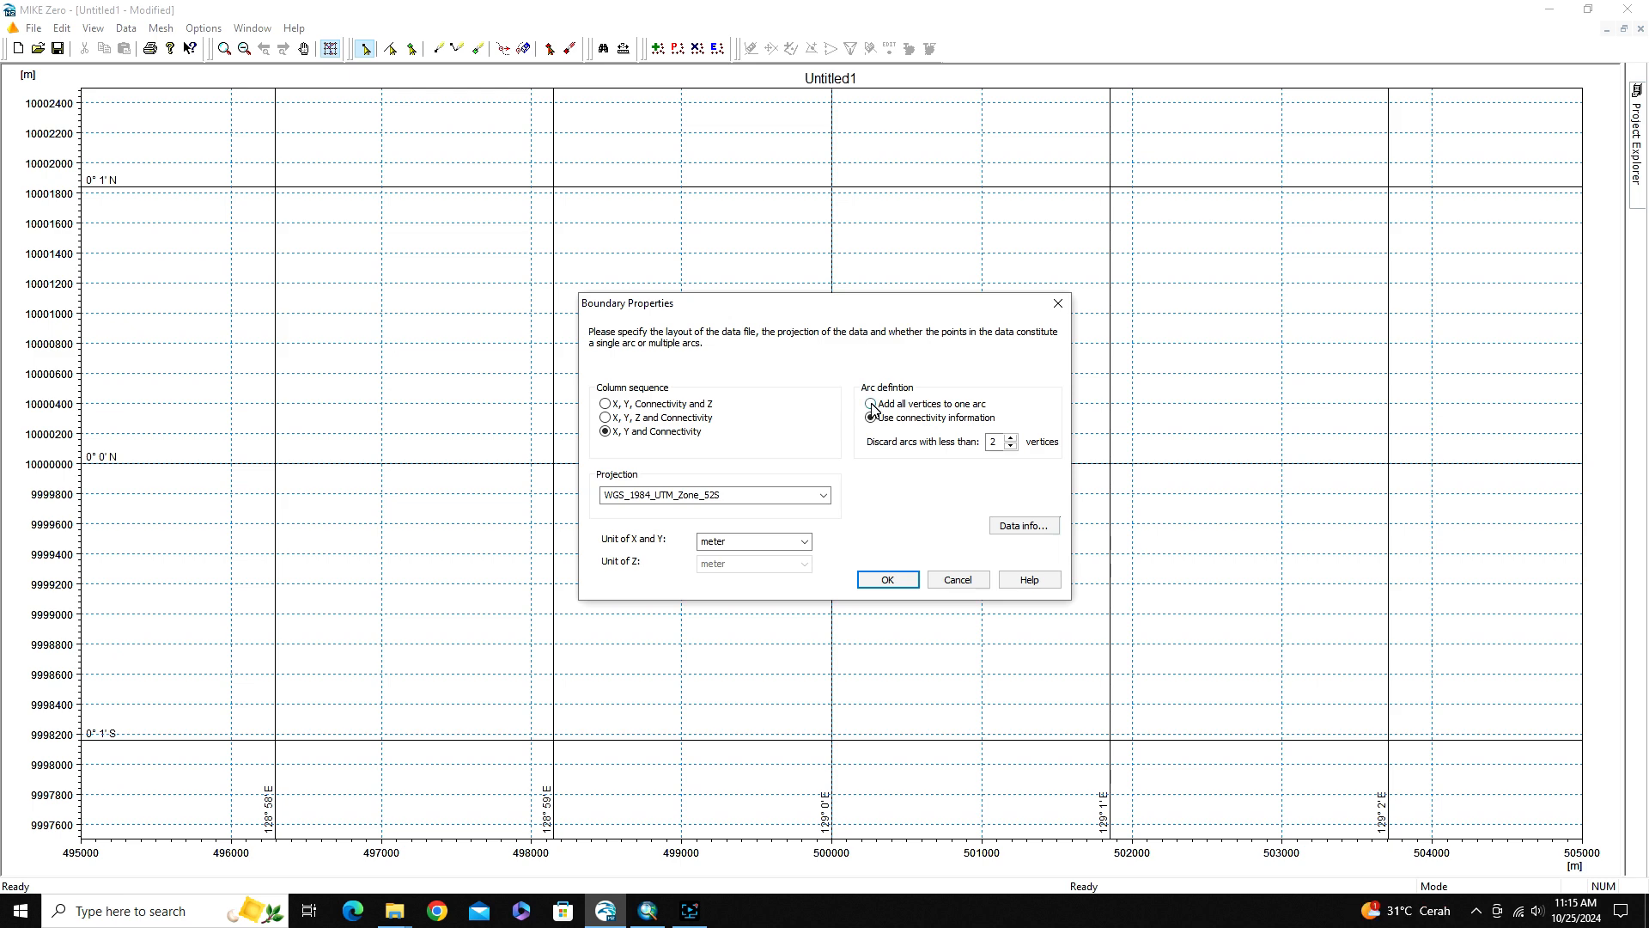
pyautogui.click(871, 405)
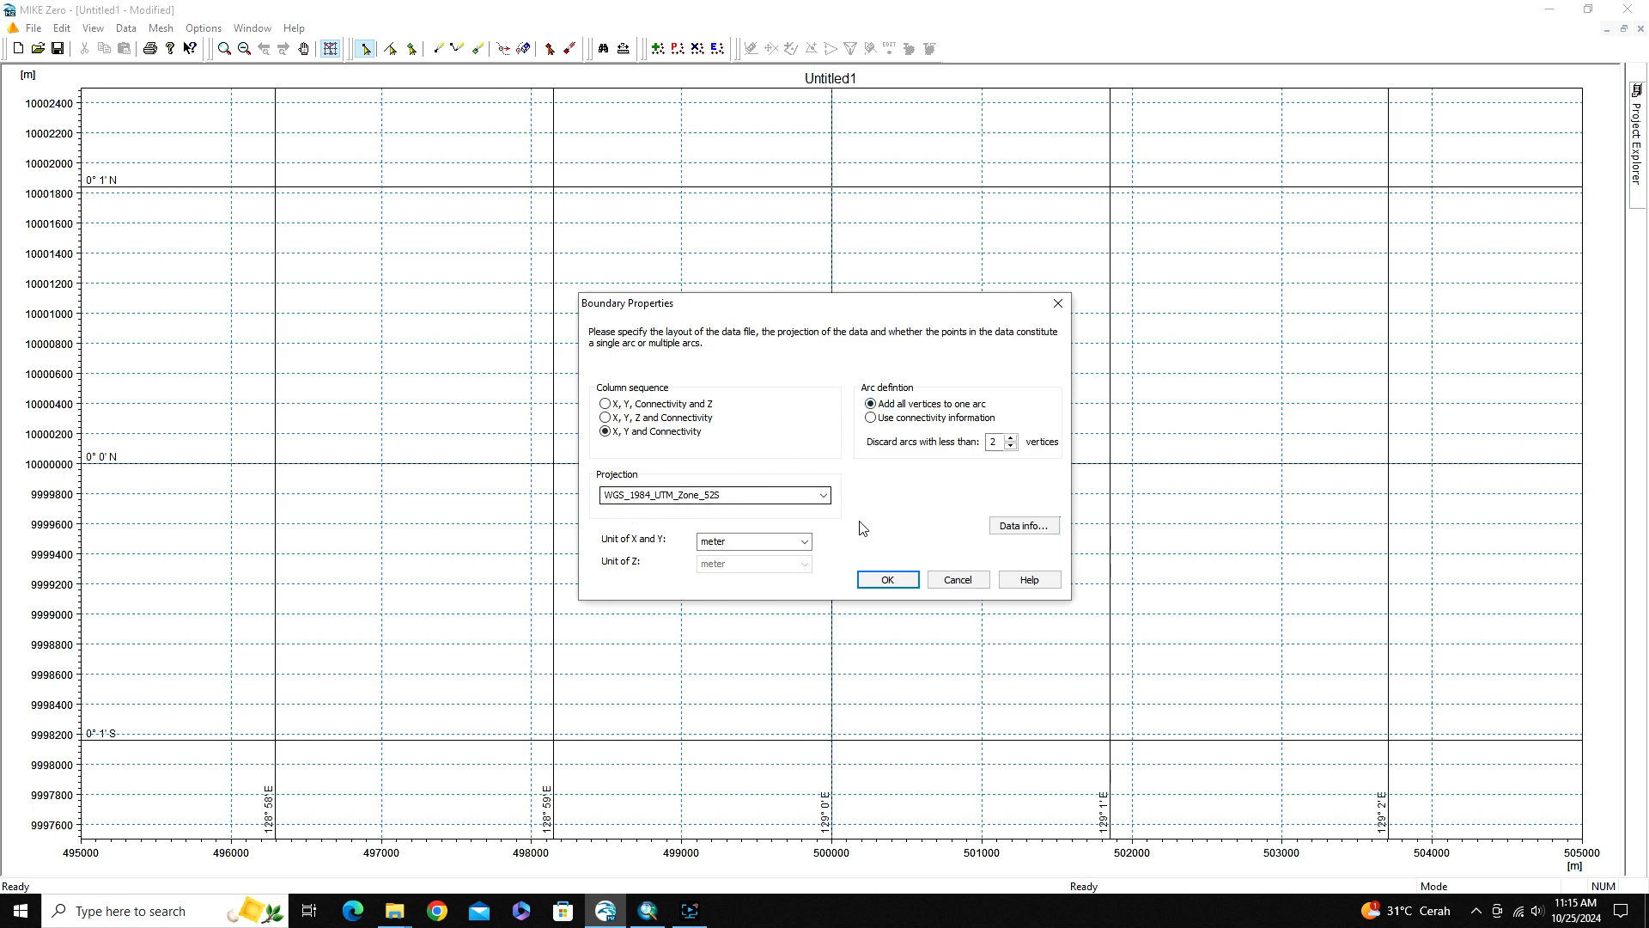
pyautogui.click(888, 581)
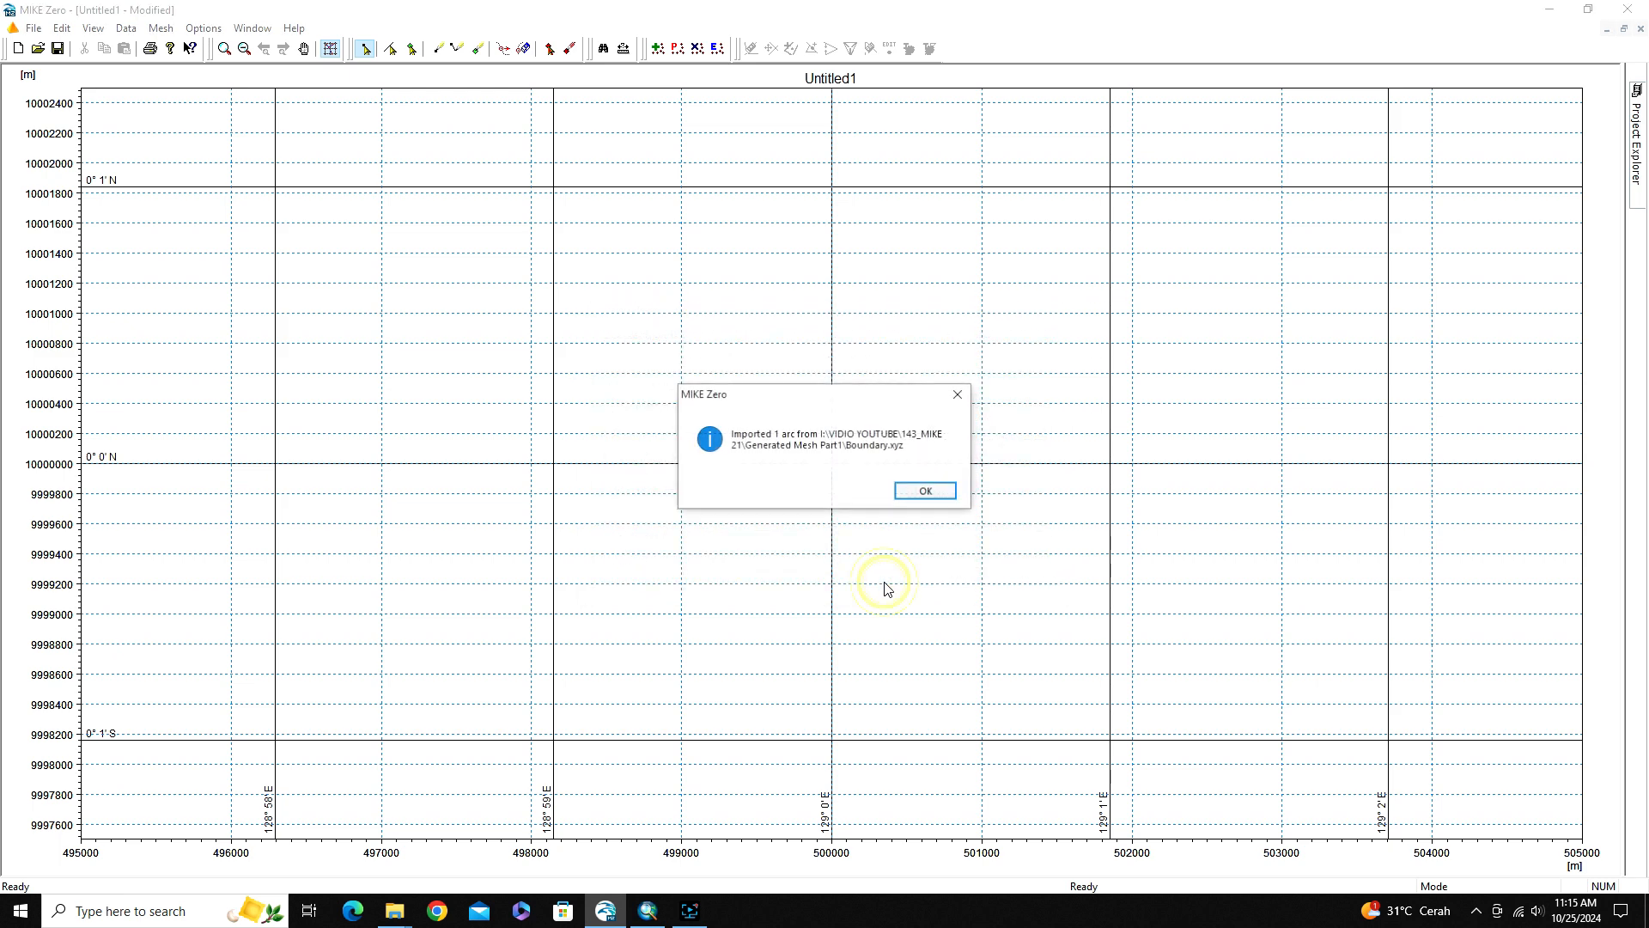
pyautogui.click(926, 493)
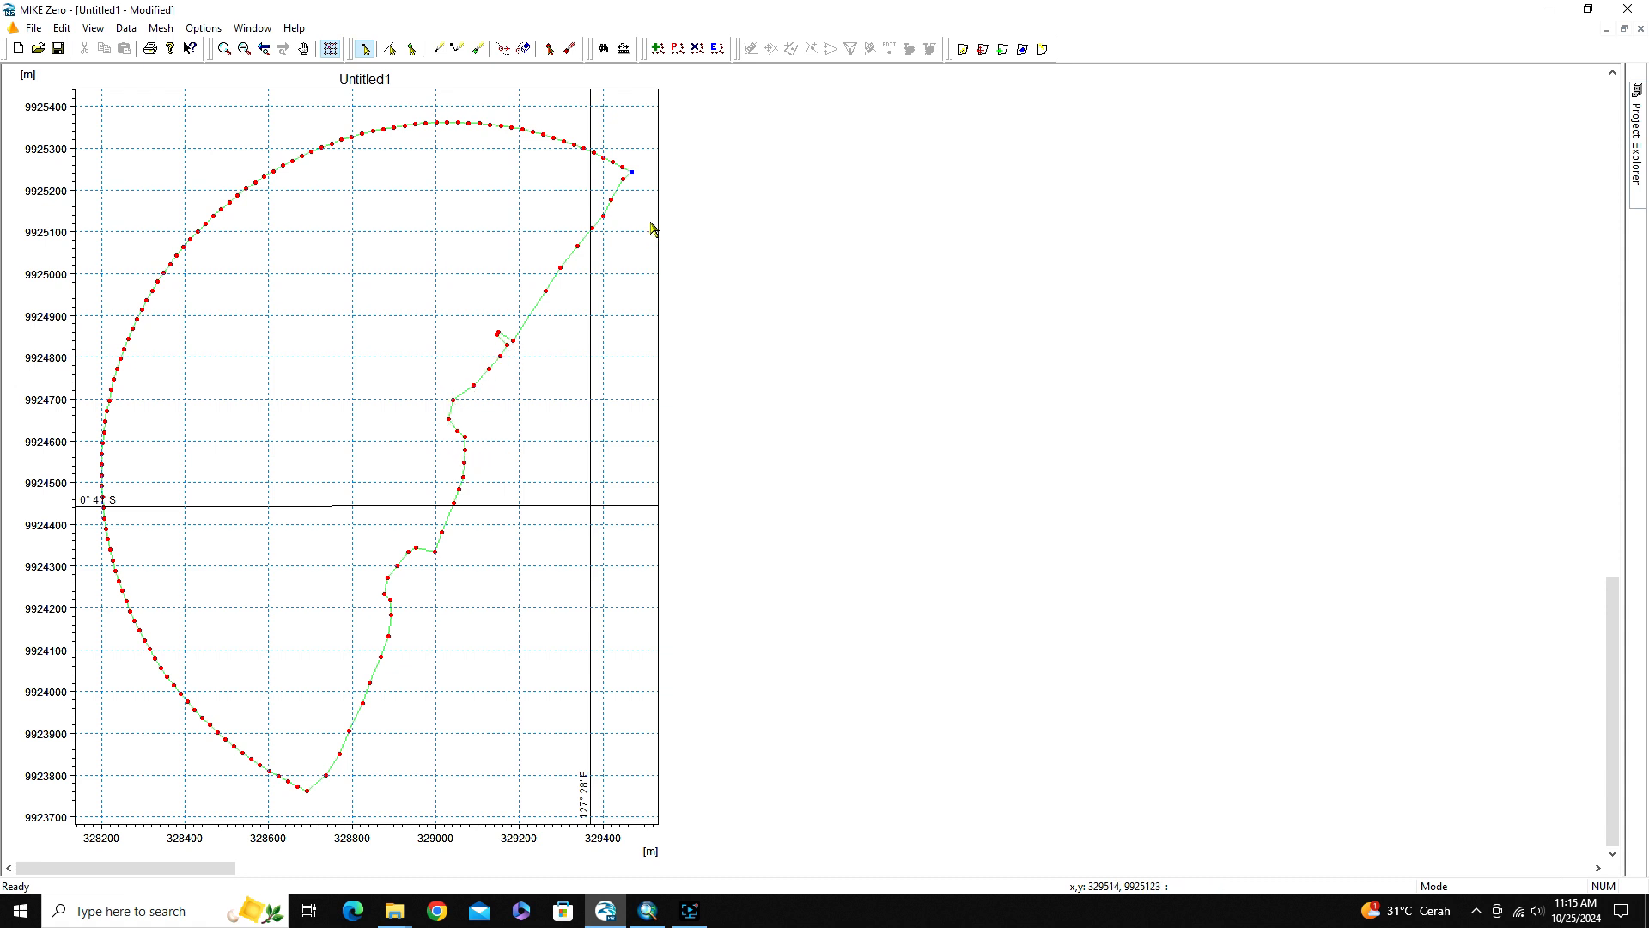
# Convert the lowest boundary vertex, where the curved outer boundary meets the coastline, into a node
pyautogui.click(638, 175)
pyautogui.rightClick(631, 174)
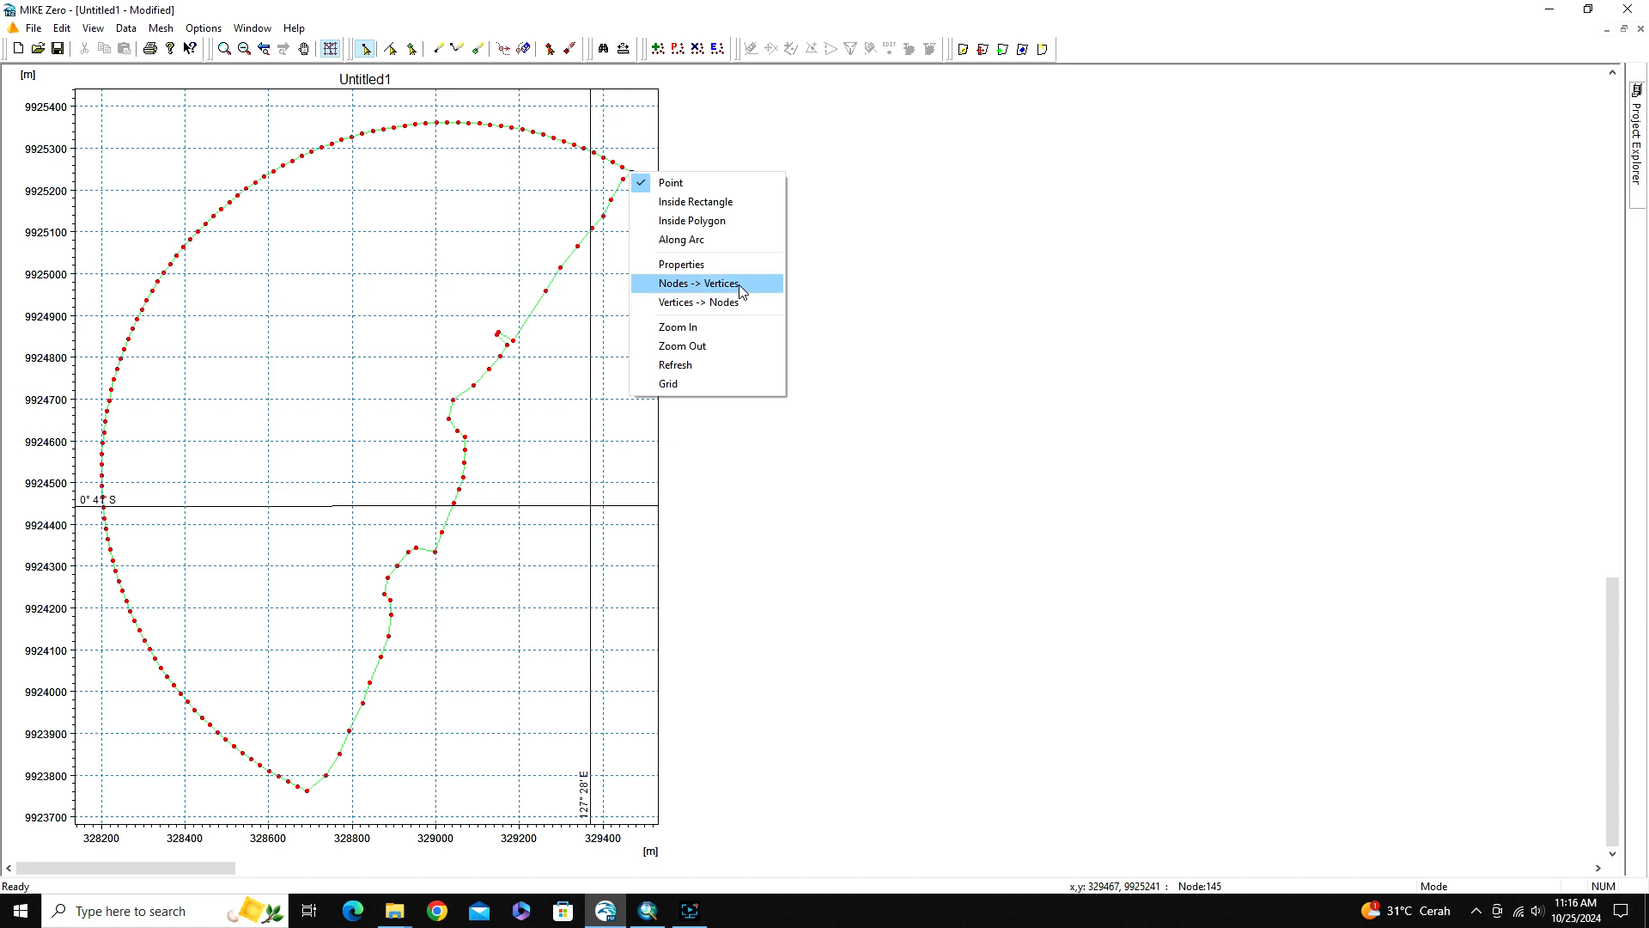
pyautogui.click(311, 801)
pyautogui.click(331, 802)
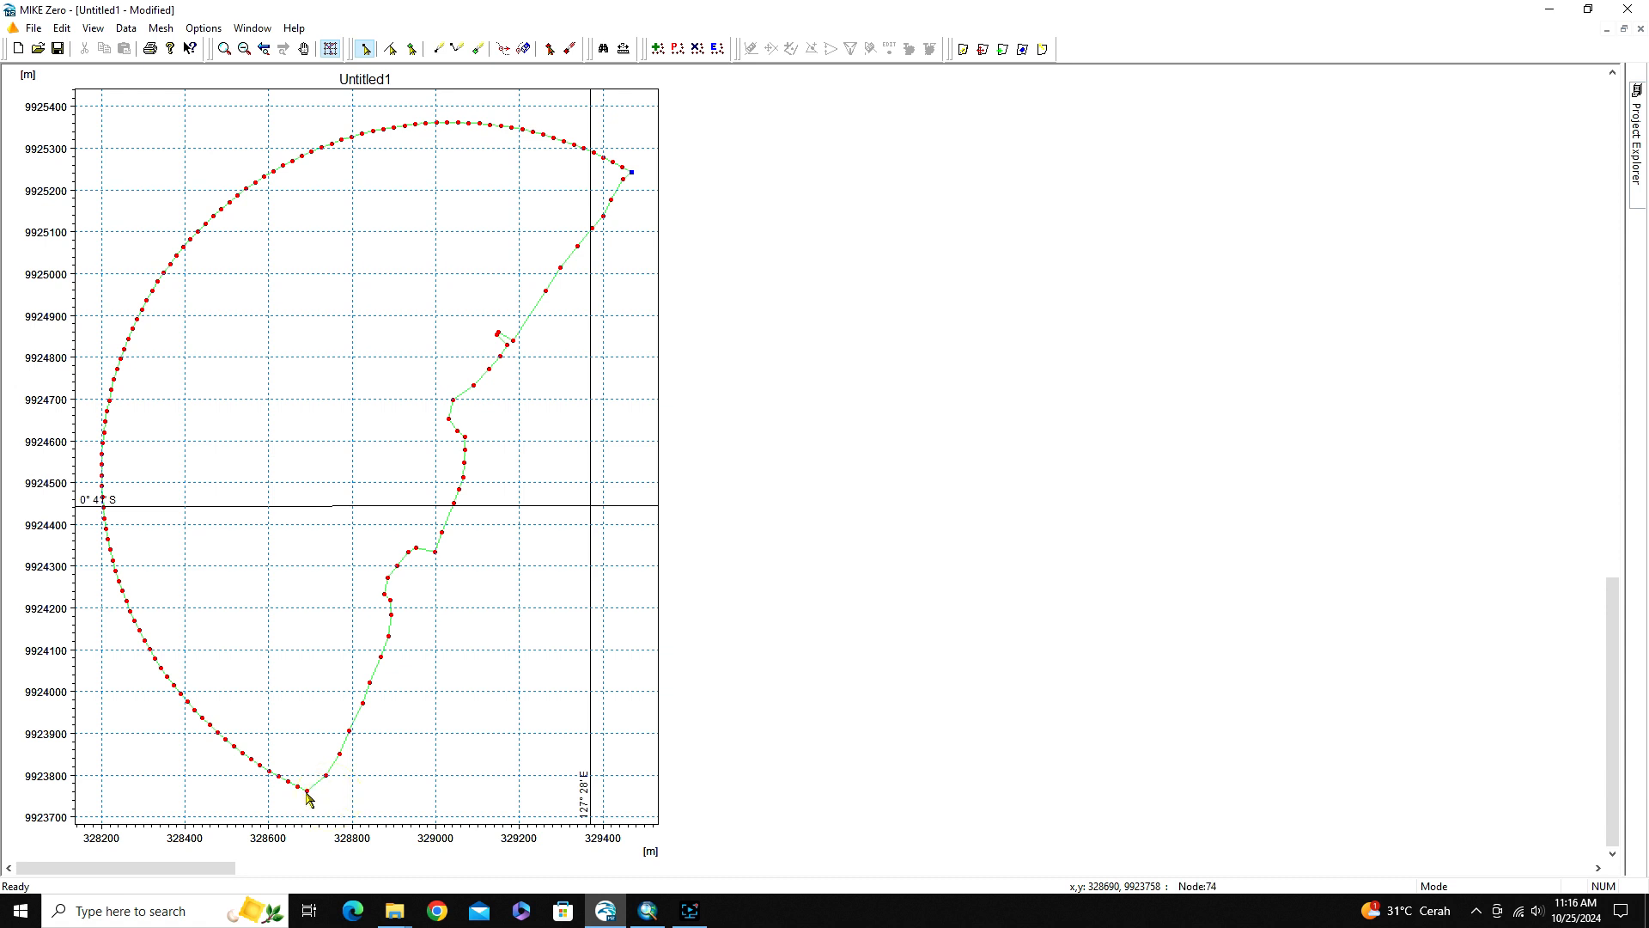
pyautogui.click(307, 792)
pyautogui.rightClick(309, 798)
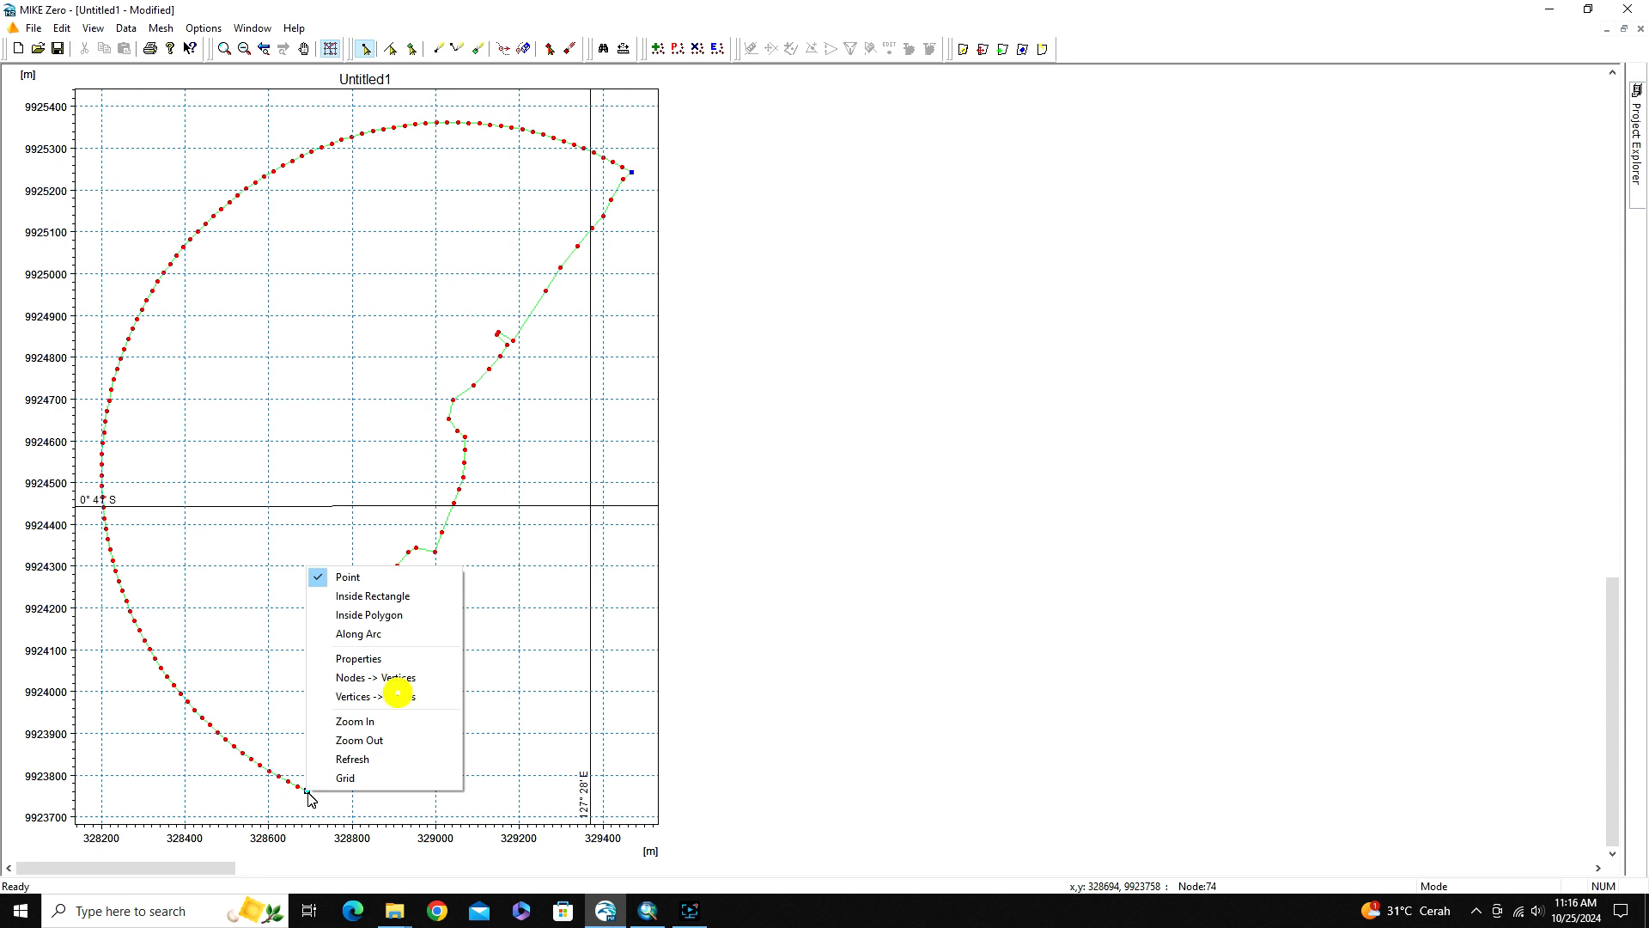
pyautogui.click(398, 695)
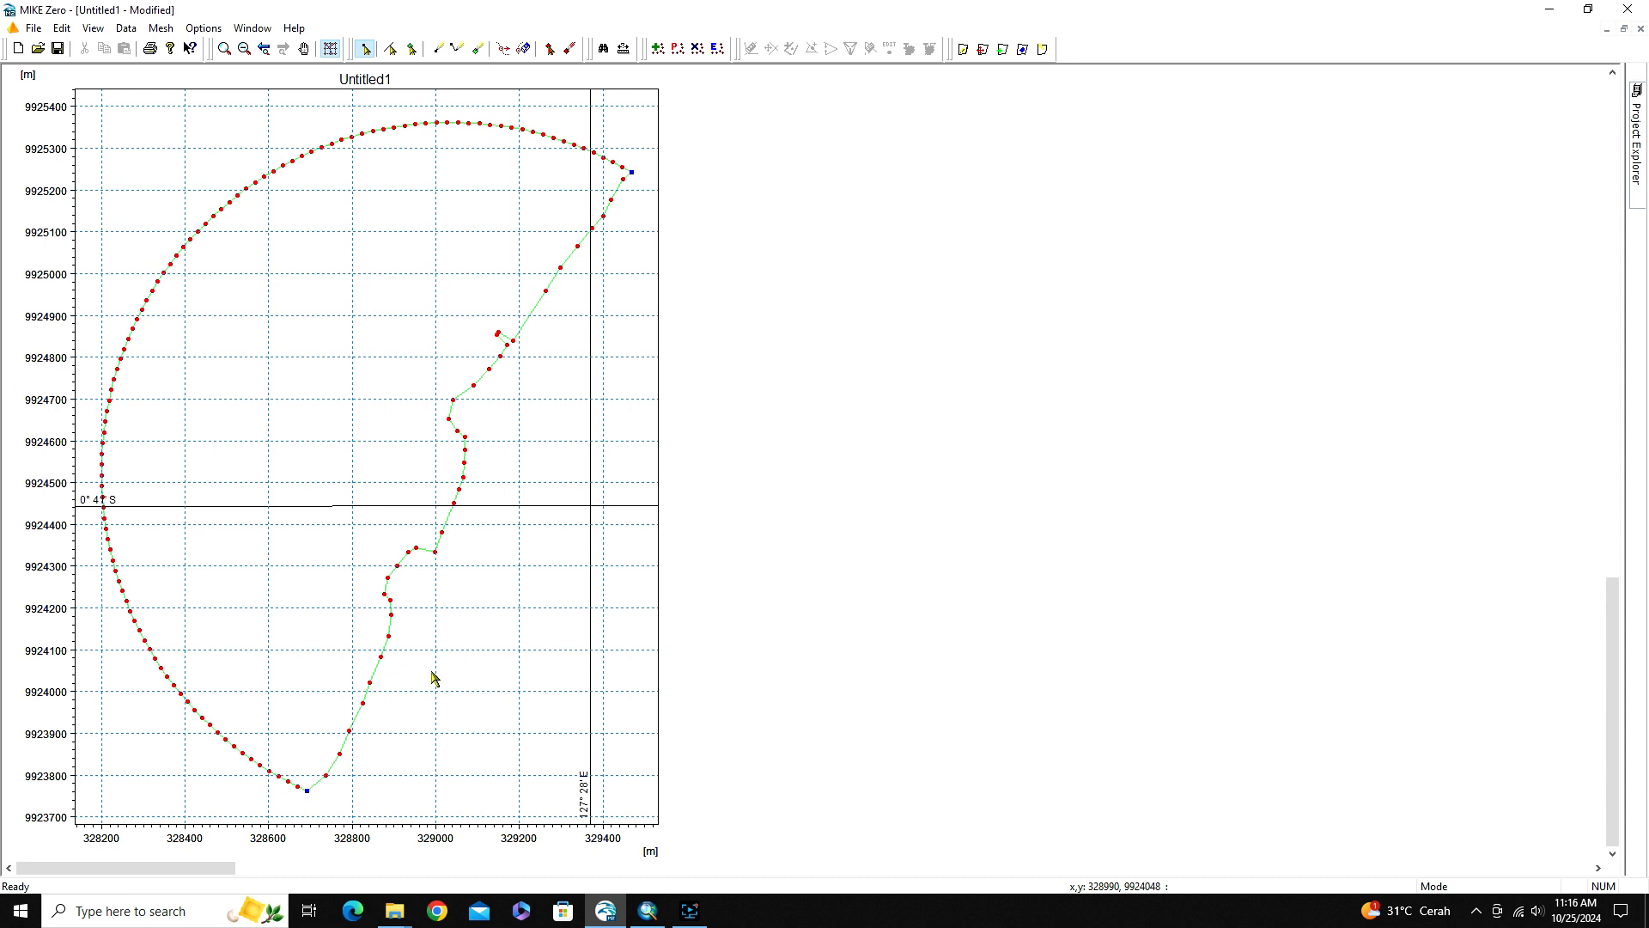
# Switch to arc selection, check the coastline arc and the curved outer arc separately, and clear the selection
pyautogui.click(391, 52)
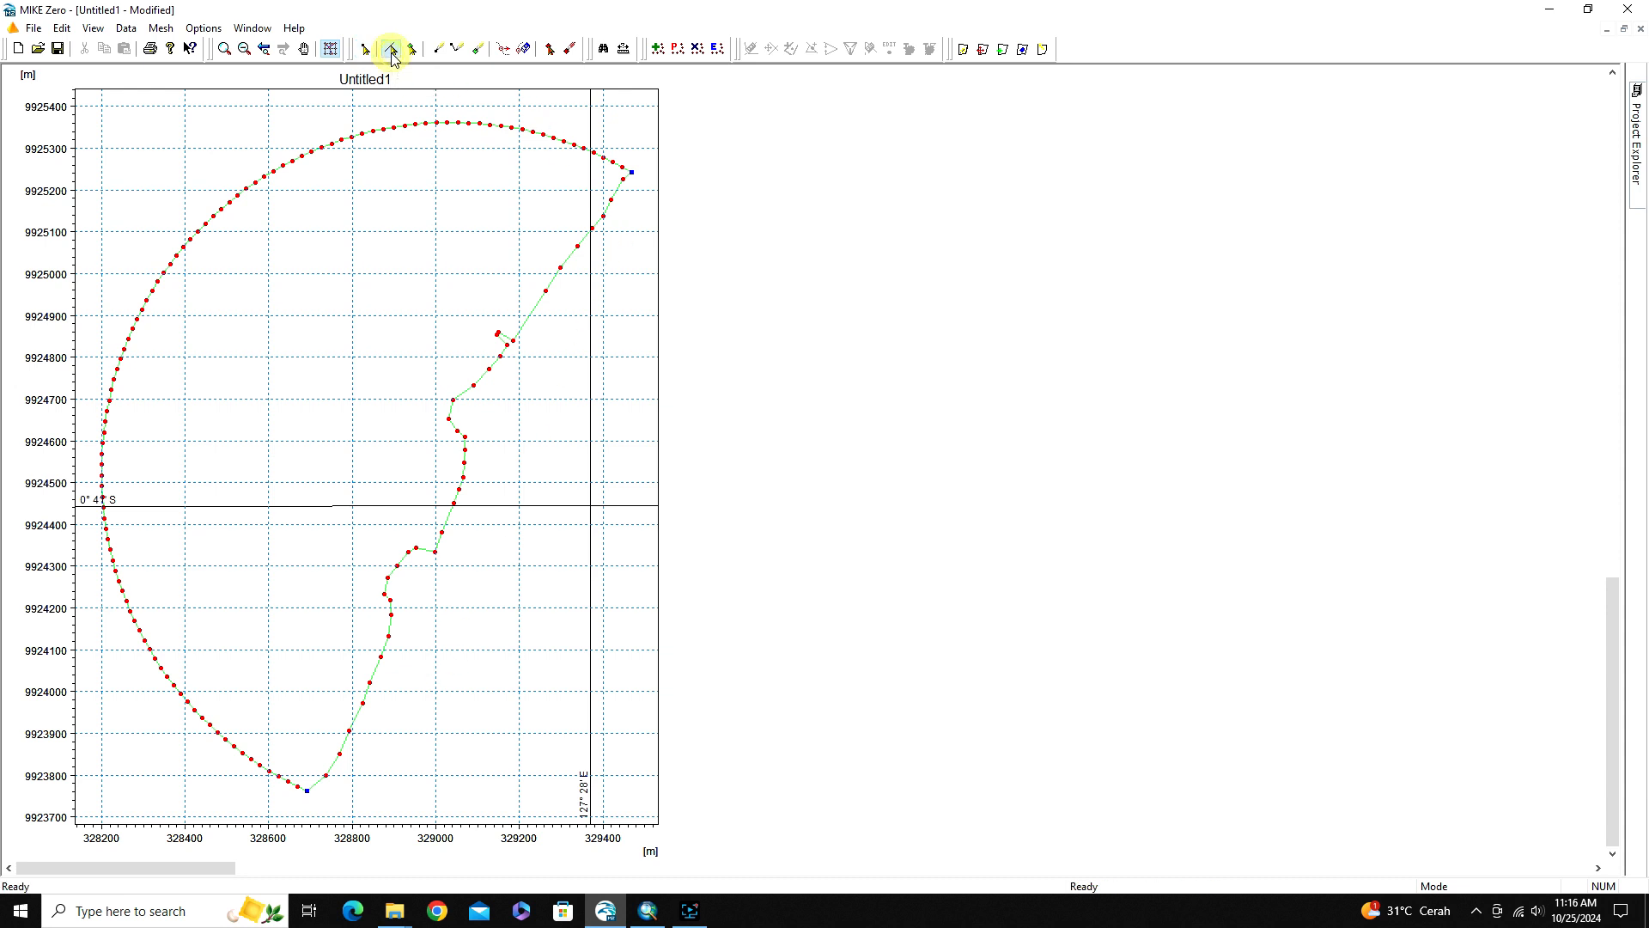
pyautogui.click(552, 280)
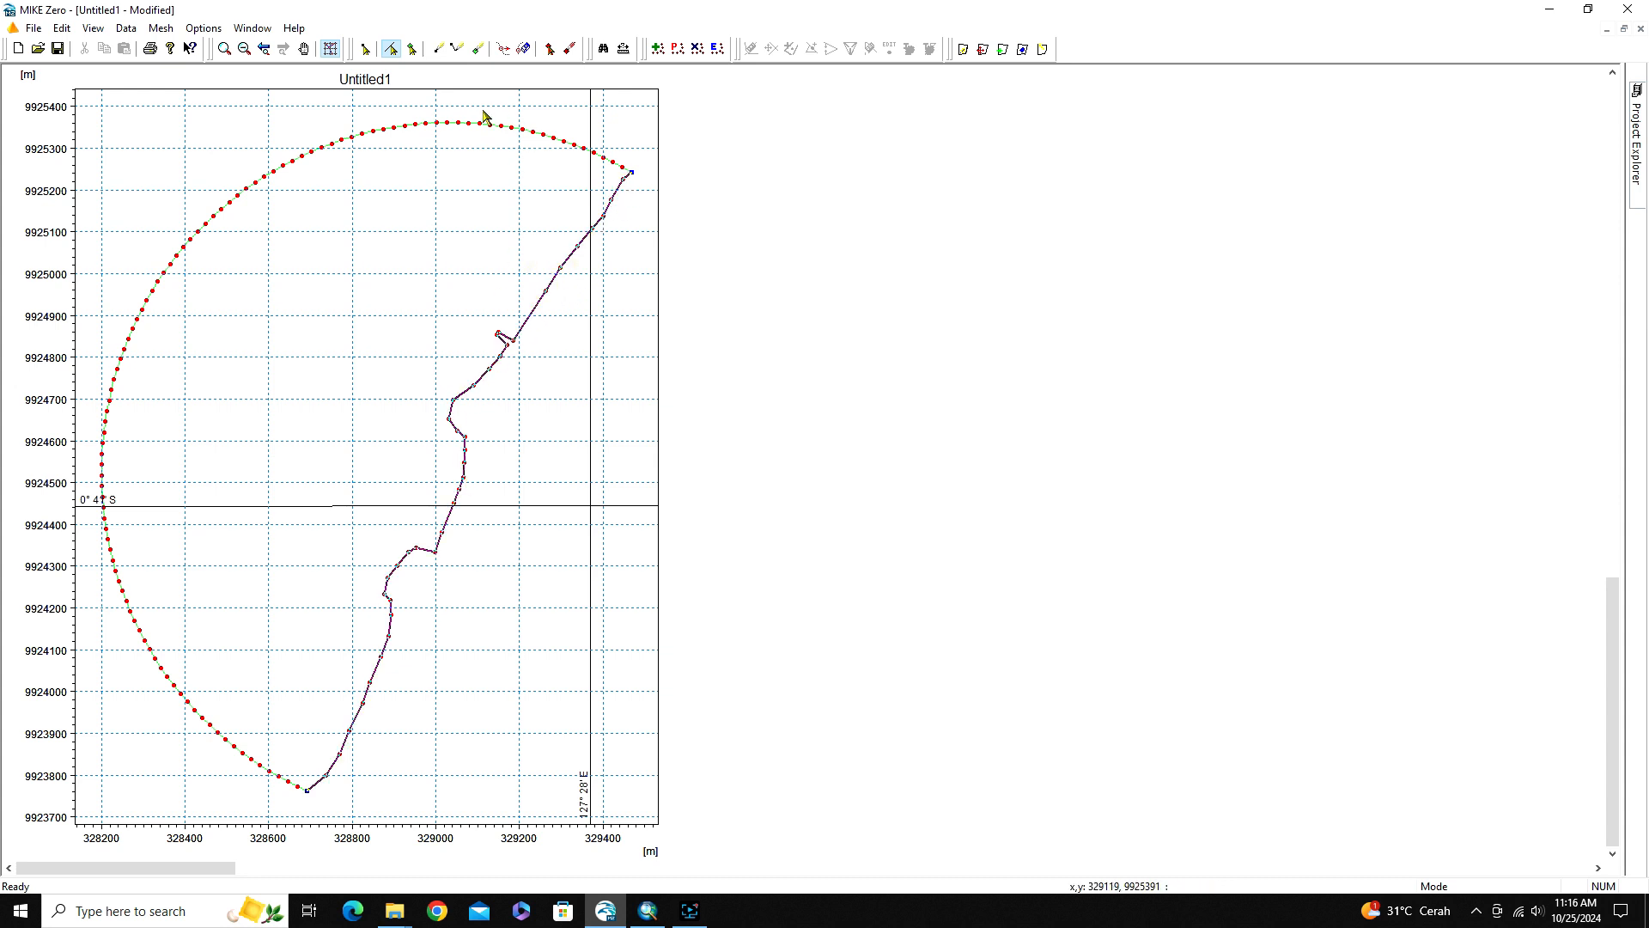
pyautogui.click(442, 126)
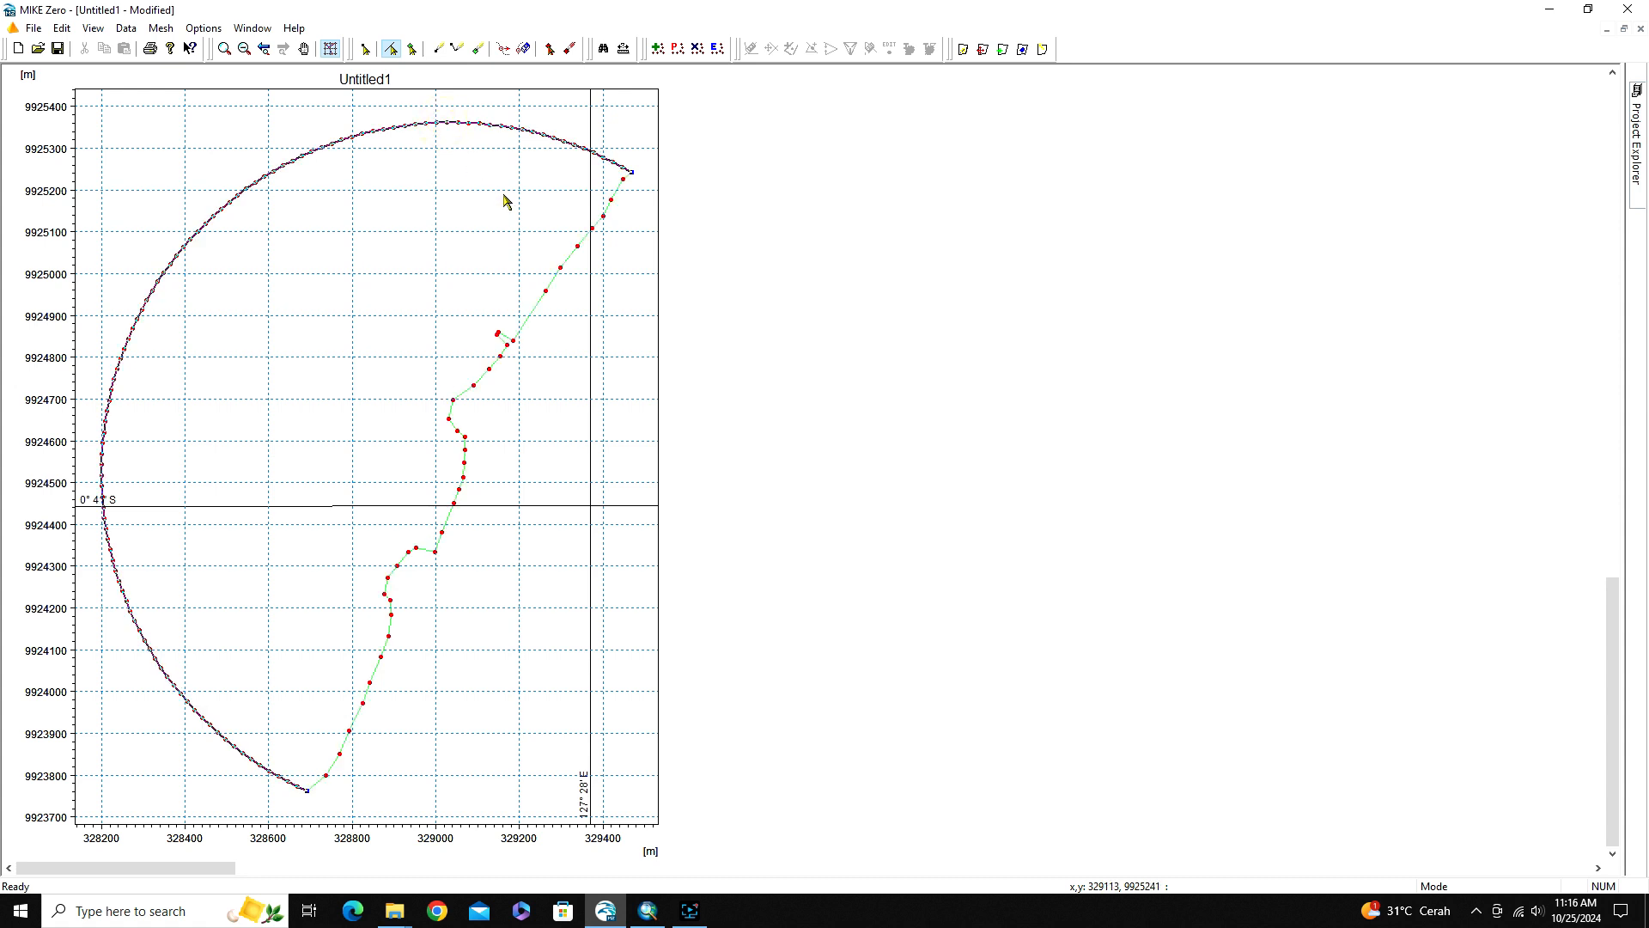
pyautogui.click(548, 328)
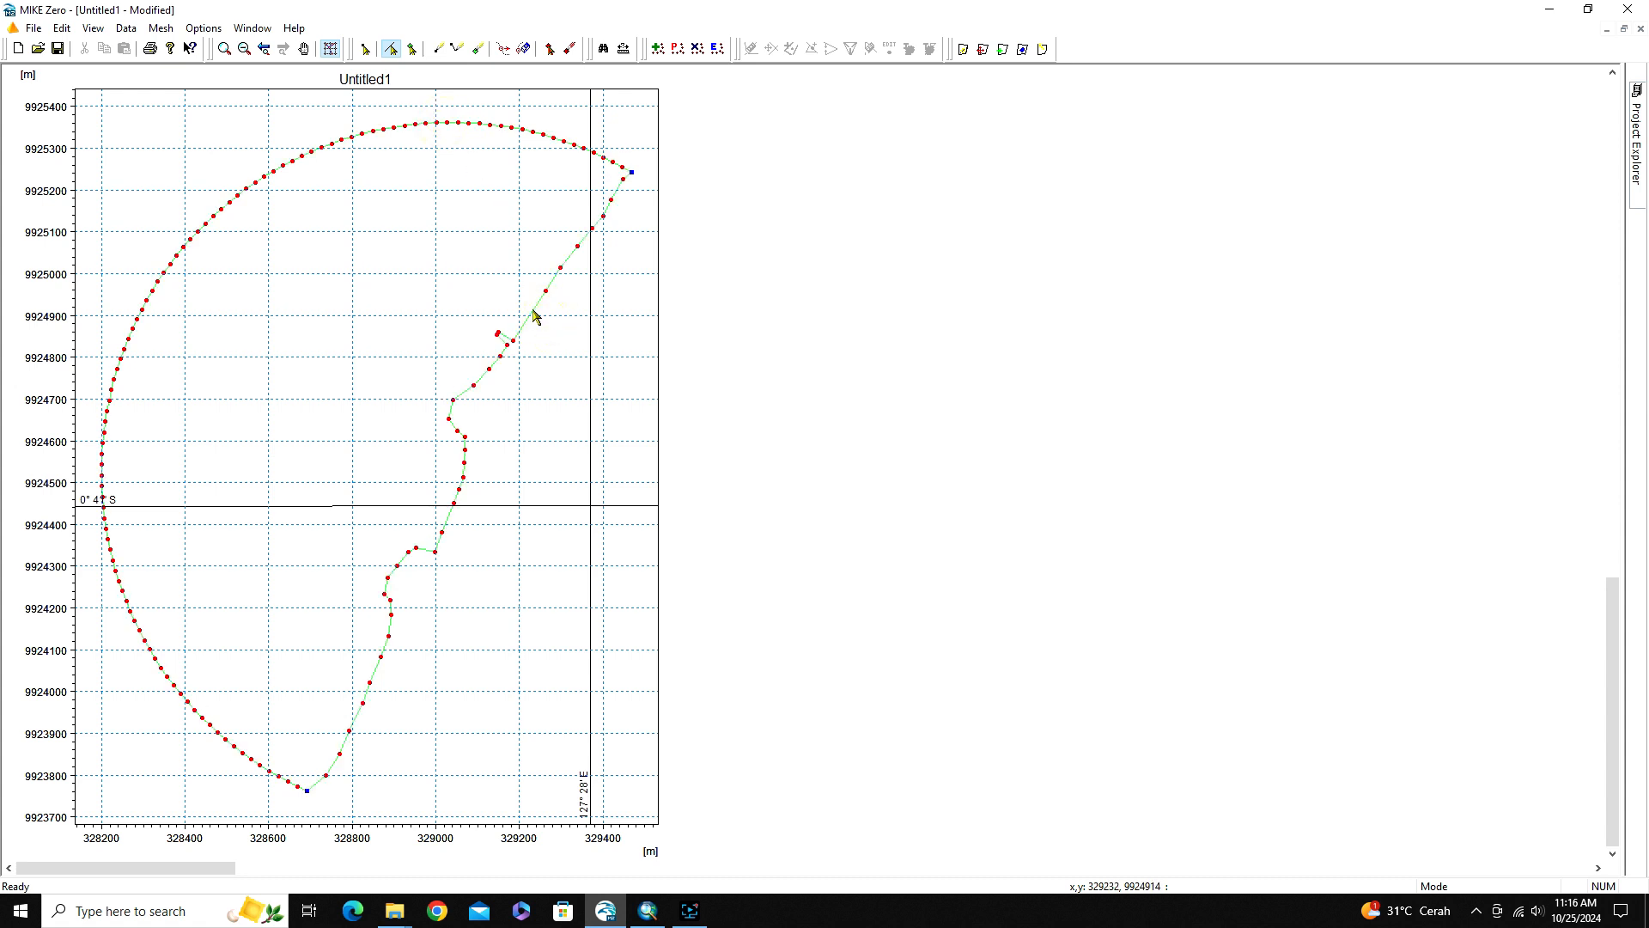
# Set the start node, arc and end node attributes of the coastline arc to 2
pyautogui.click(533, 315)
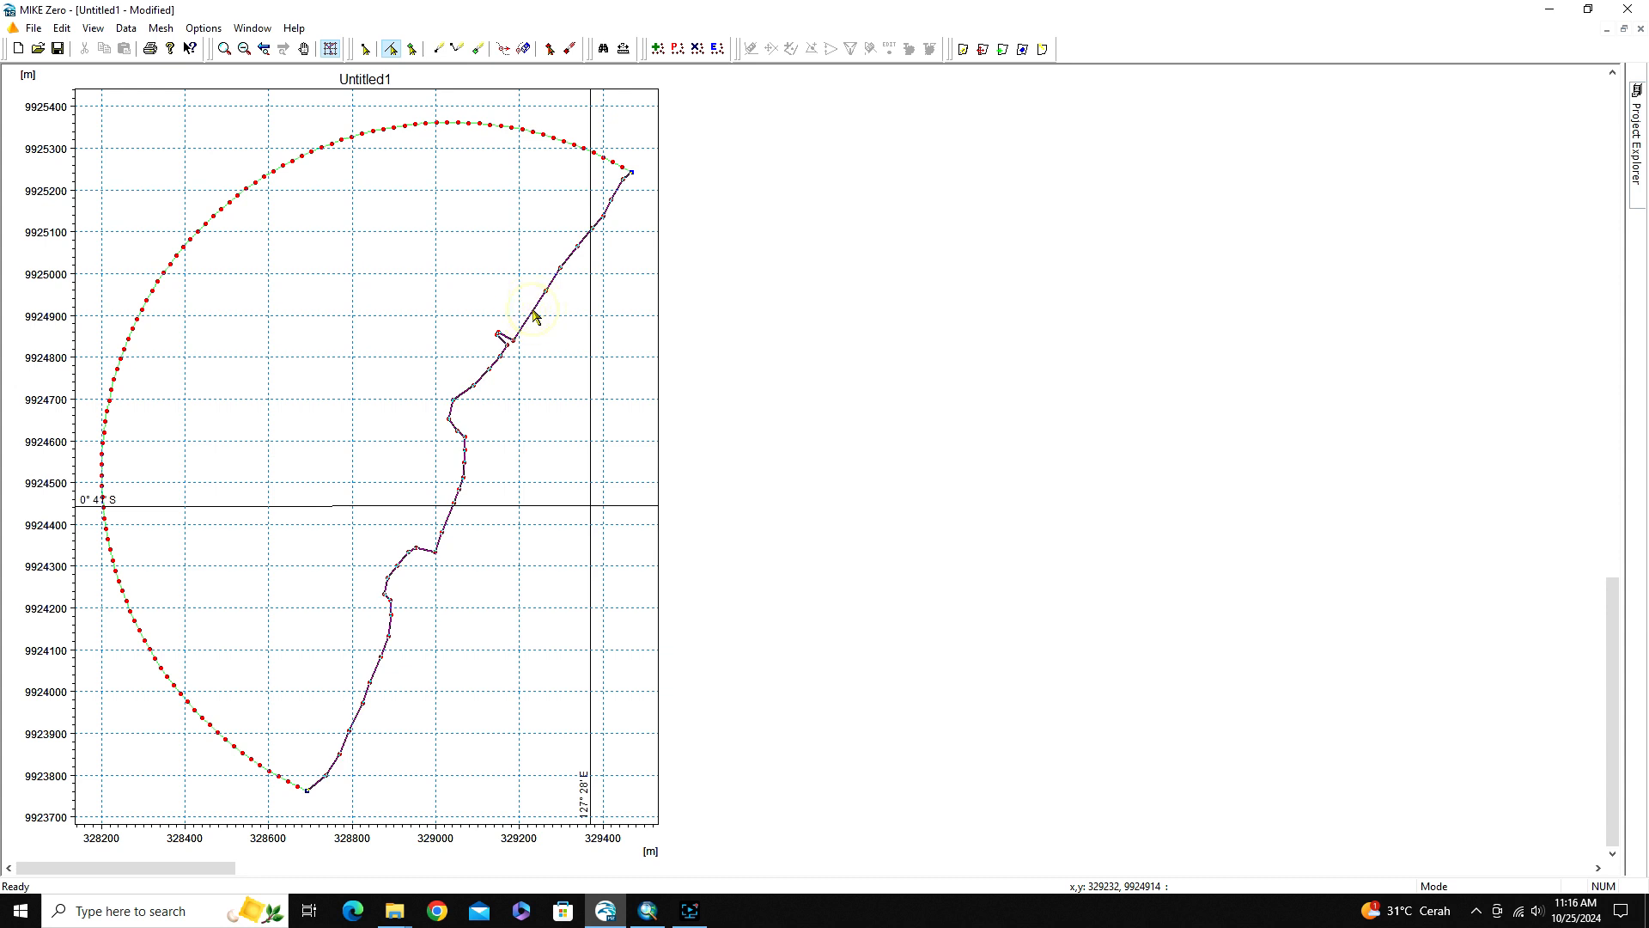
pyautogui.rightClick(534, 316)
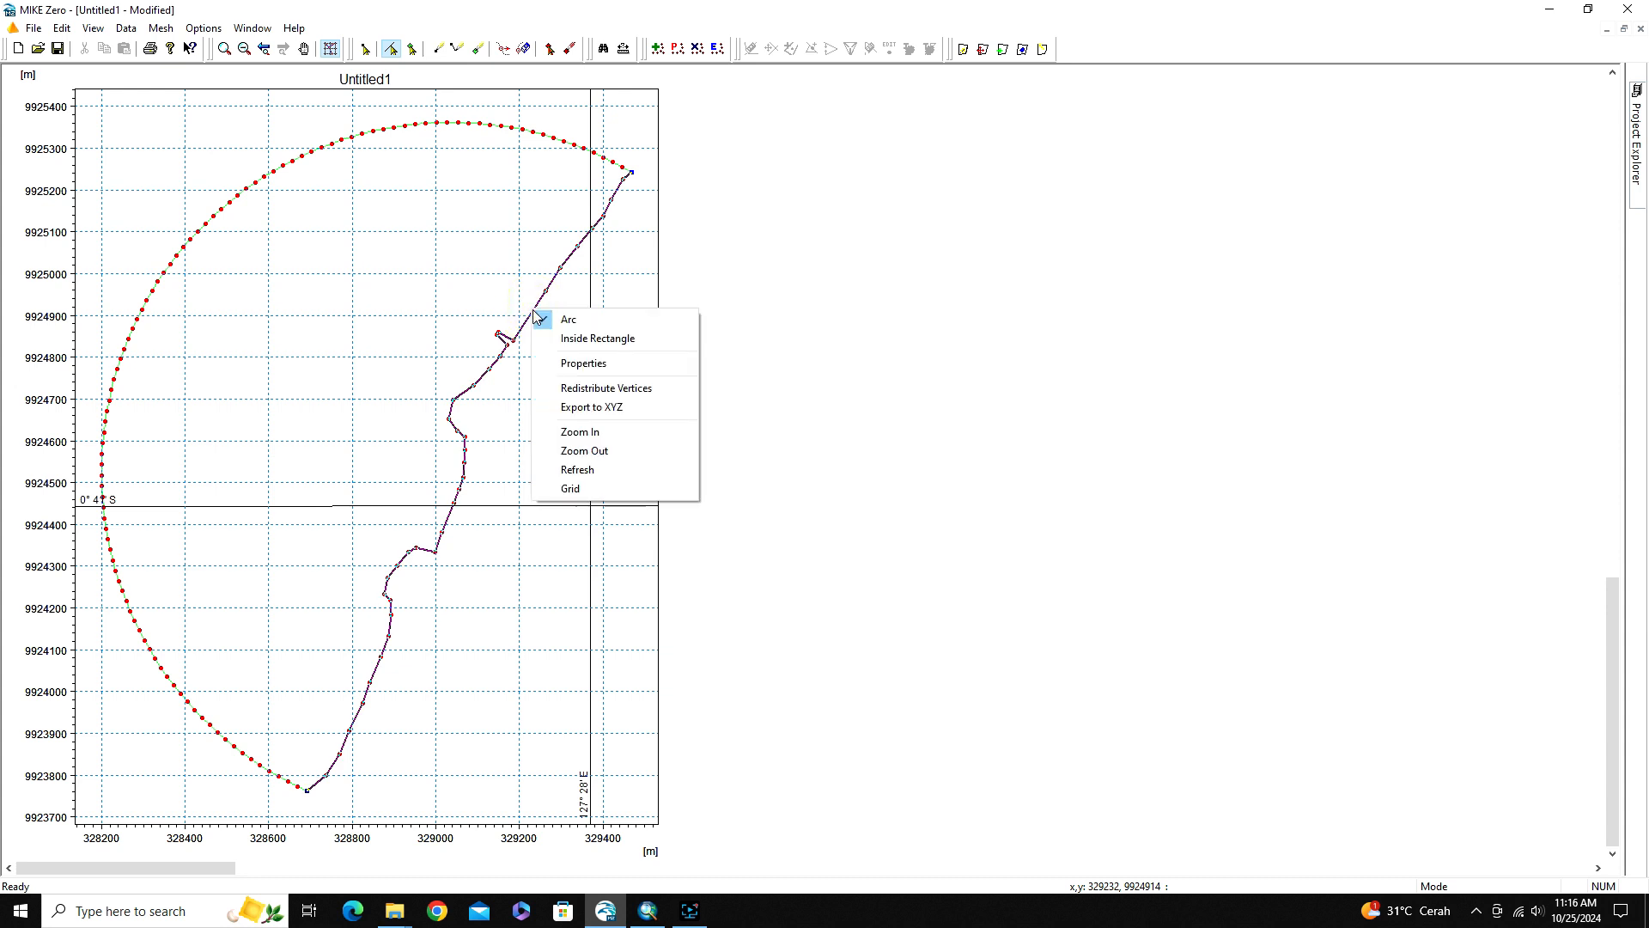
pyautogui.click(562, 363)
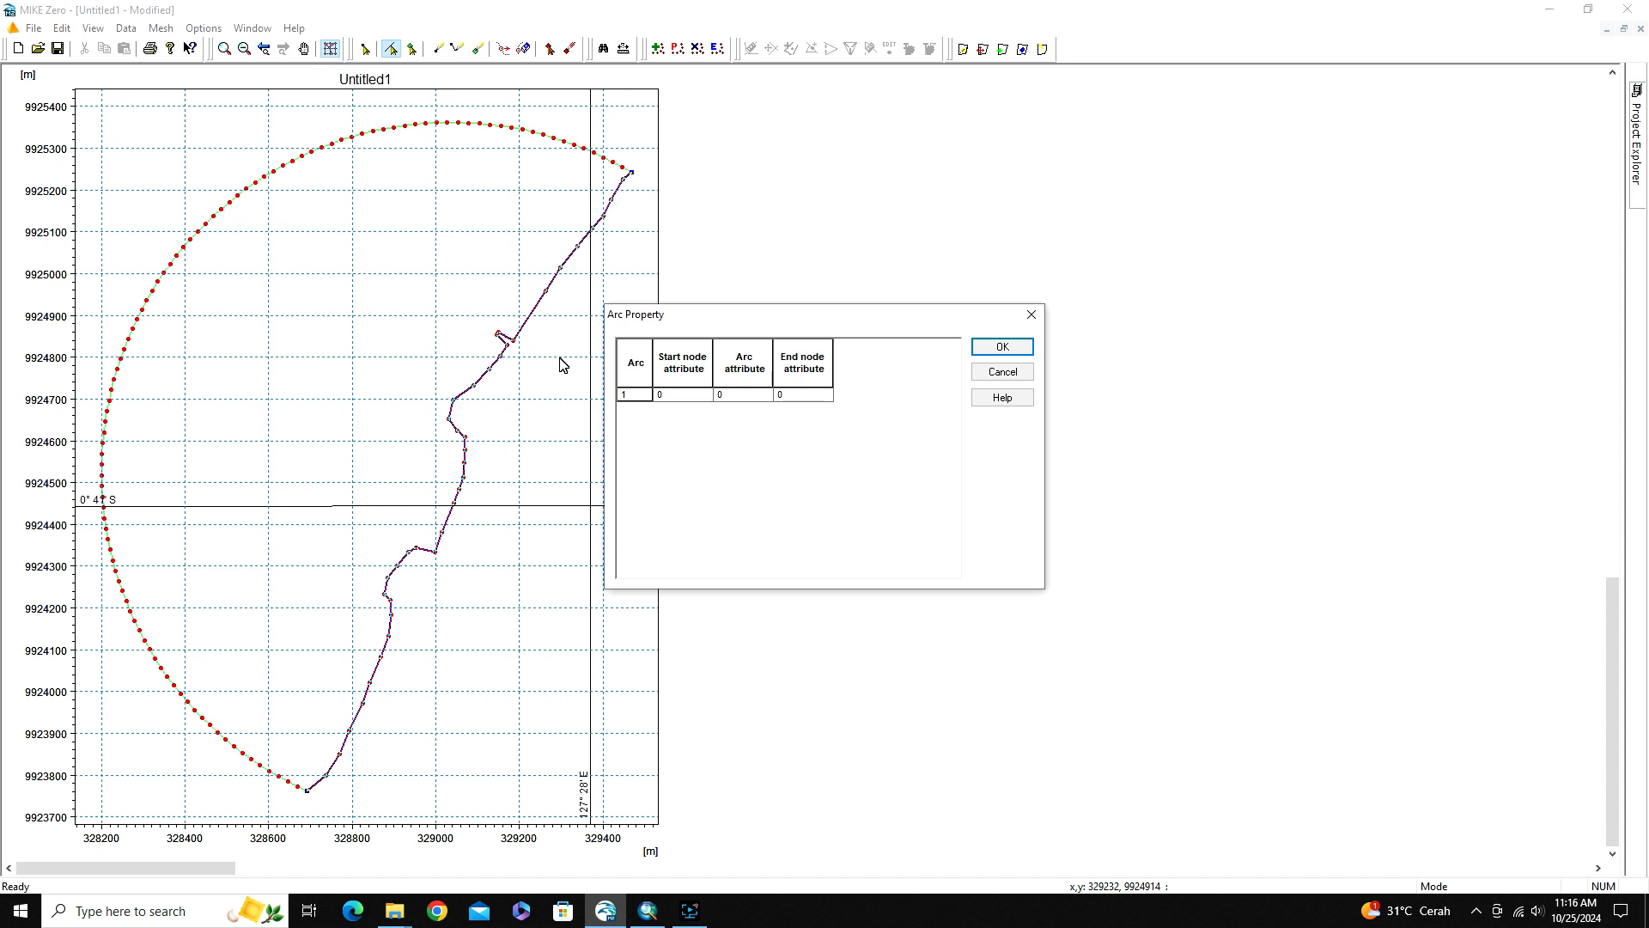
pyautogui.click(679, 396)
pyautogui.write('2')
pyautogui.press('Tab')
pyautogui.write('2')
pyautogui.press('Tab')
pyautogui.write('2')
pyautogui.click(1001, 347)
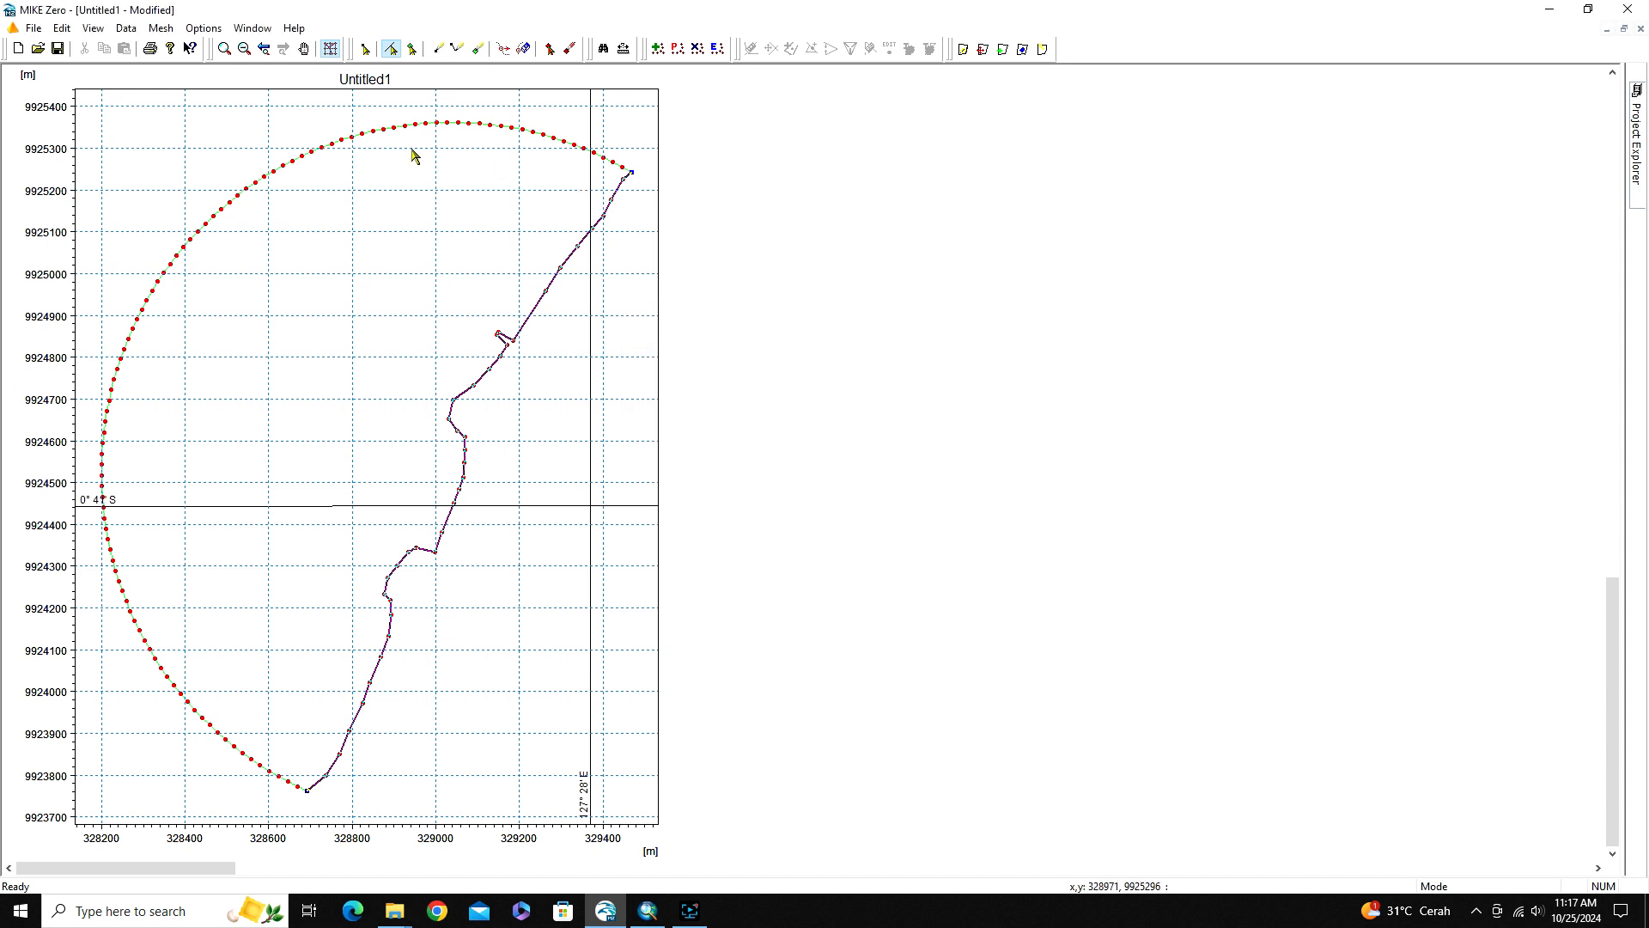
# Reset the coastline arc's start node, arc and end node attributes to 0
pyautogui.rightClick(529, 328)
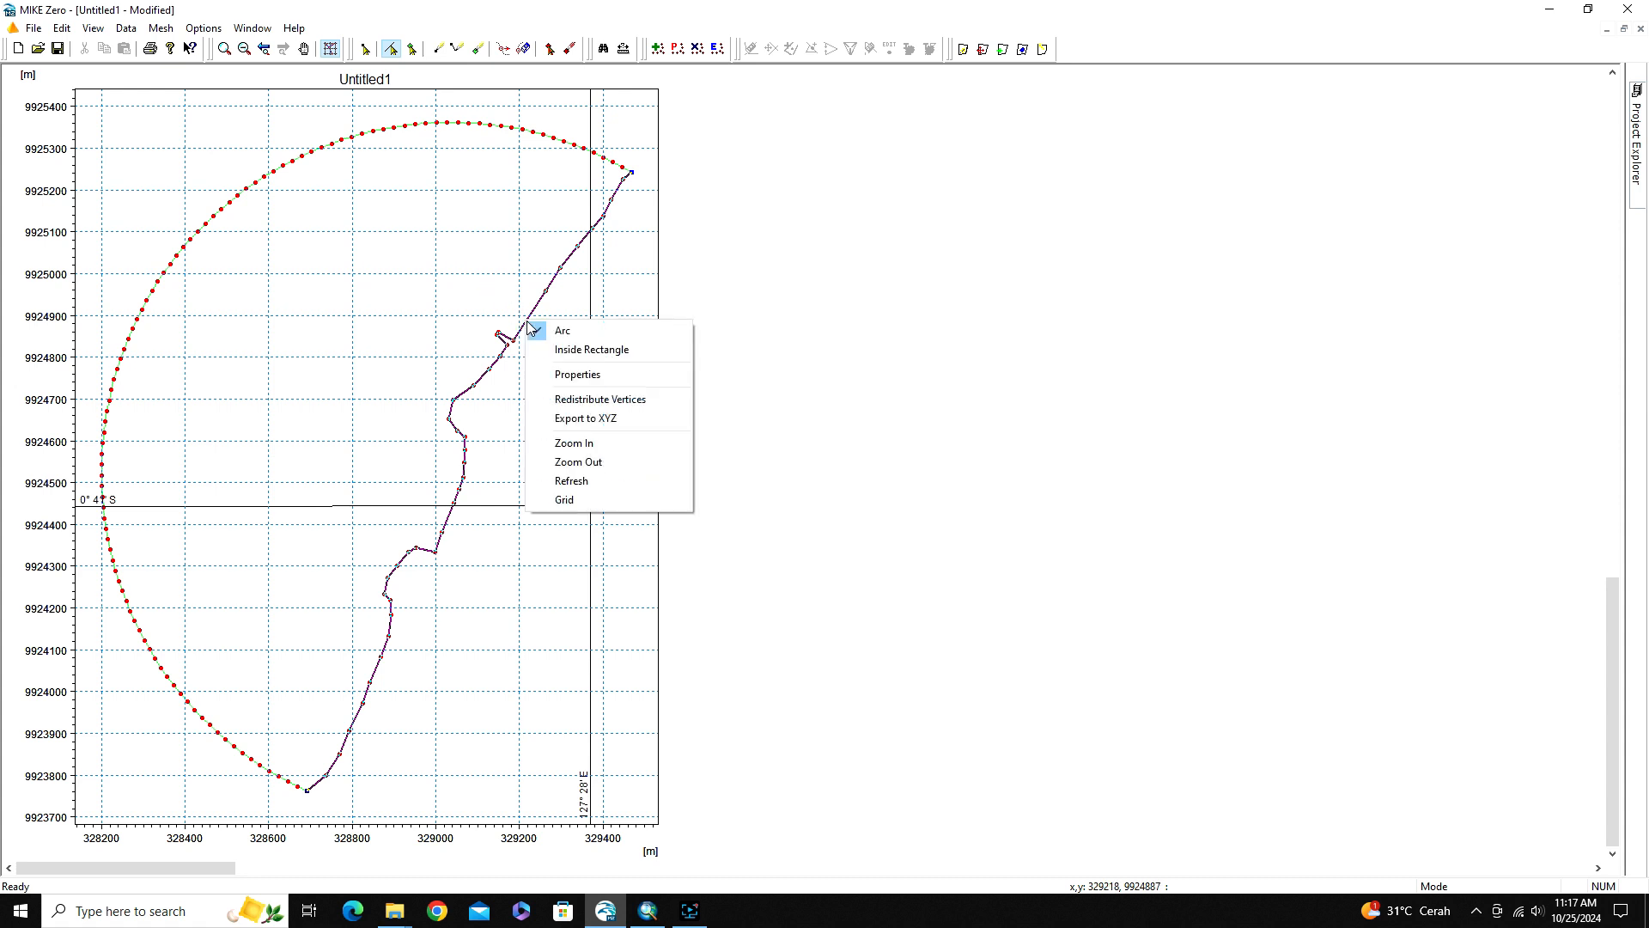
pyautogui.click(559, 372)
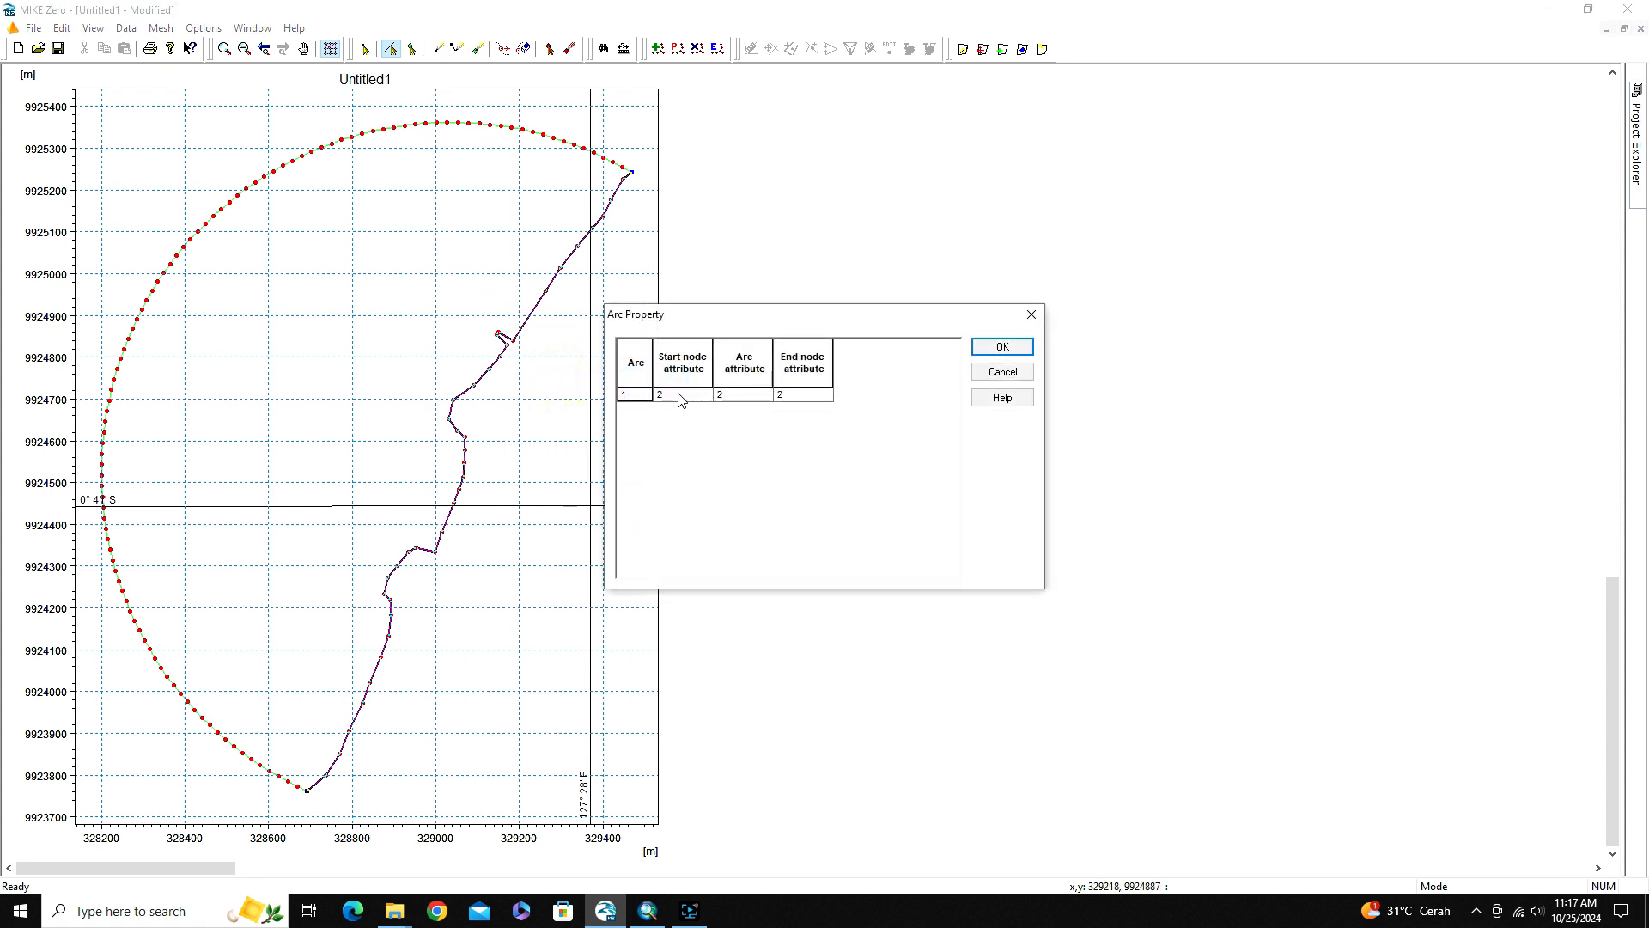
pyautogui.click(680, 394)
pyautogui.write('0')
pyautogui.press('Tab')
pyautogui.write('0')
pyautogui.press('Tab')
pyautogui.write('0')
pyautogui.click(724, 443)
pyautogui.click(999, 350)
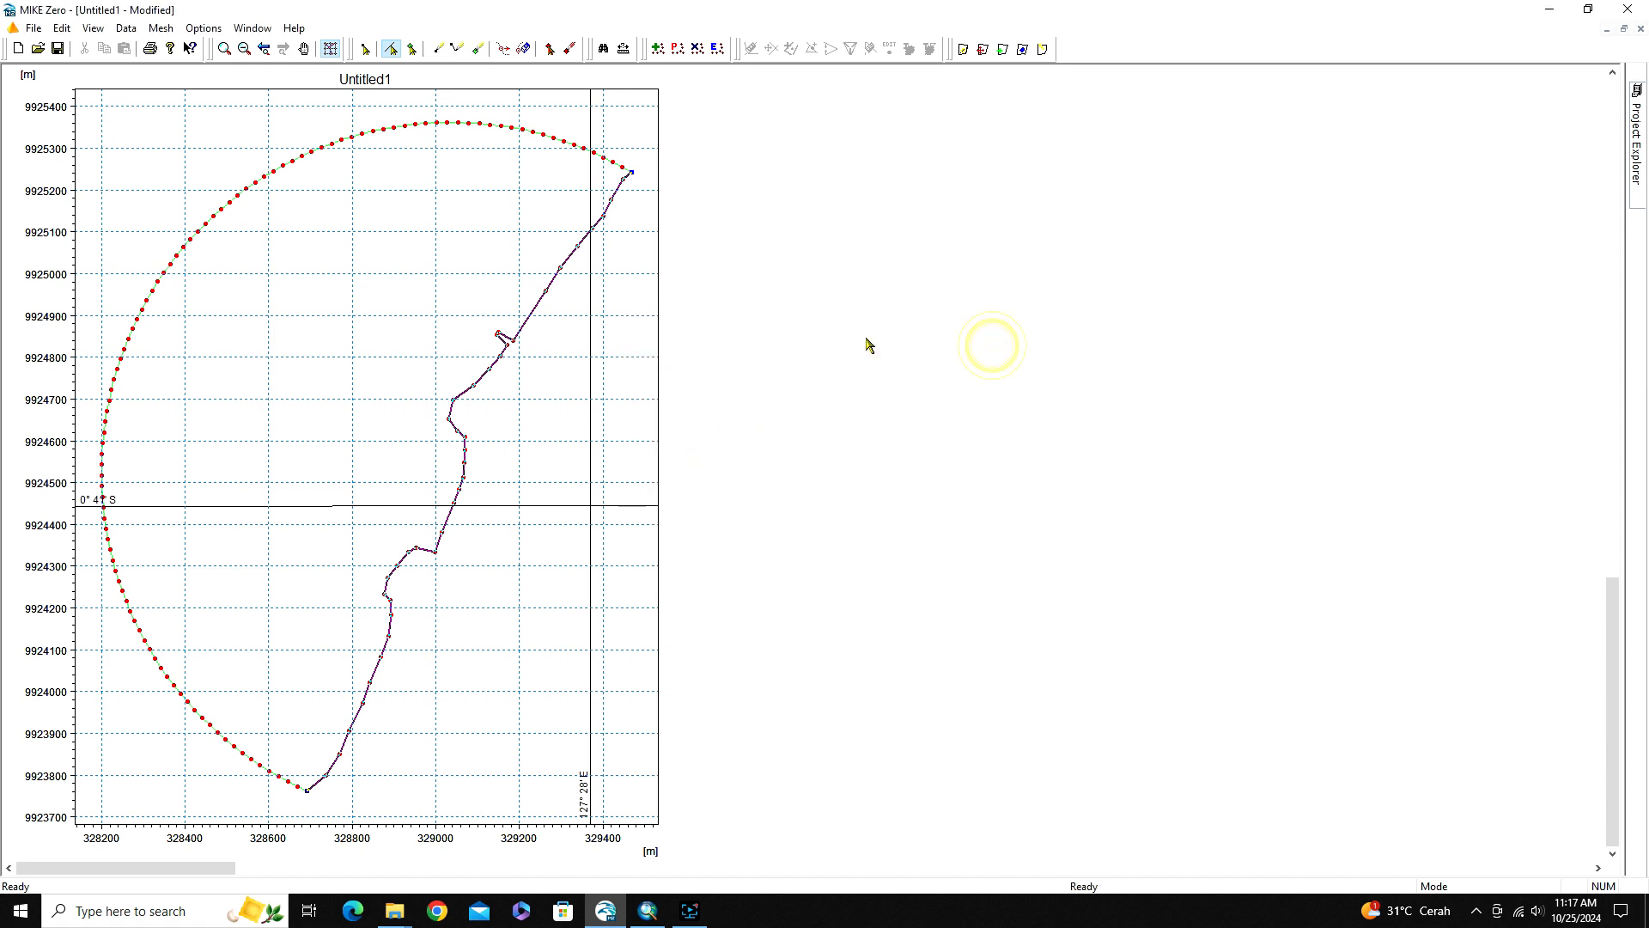
# Set the start node, arc and end node attributes of the curved outer arc to 2
pyautogui.click(306, 156)
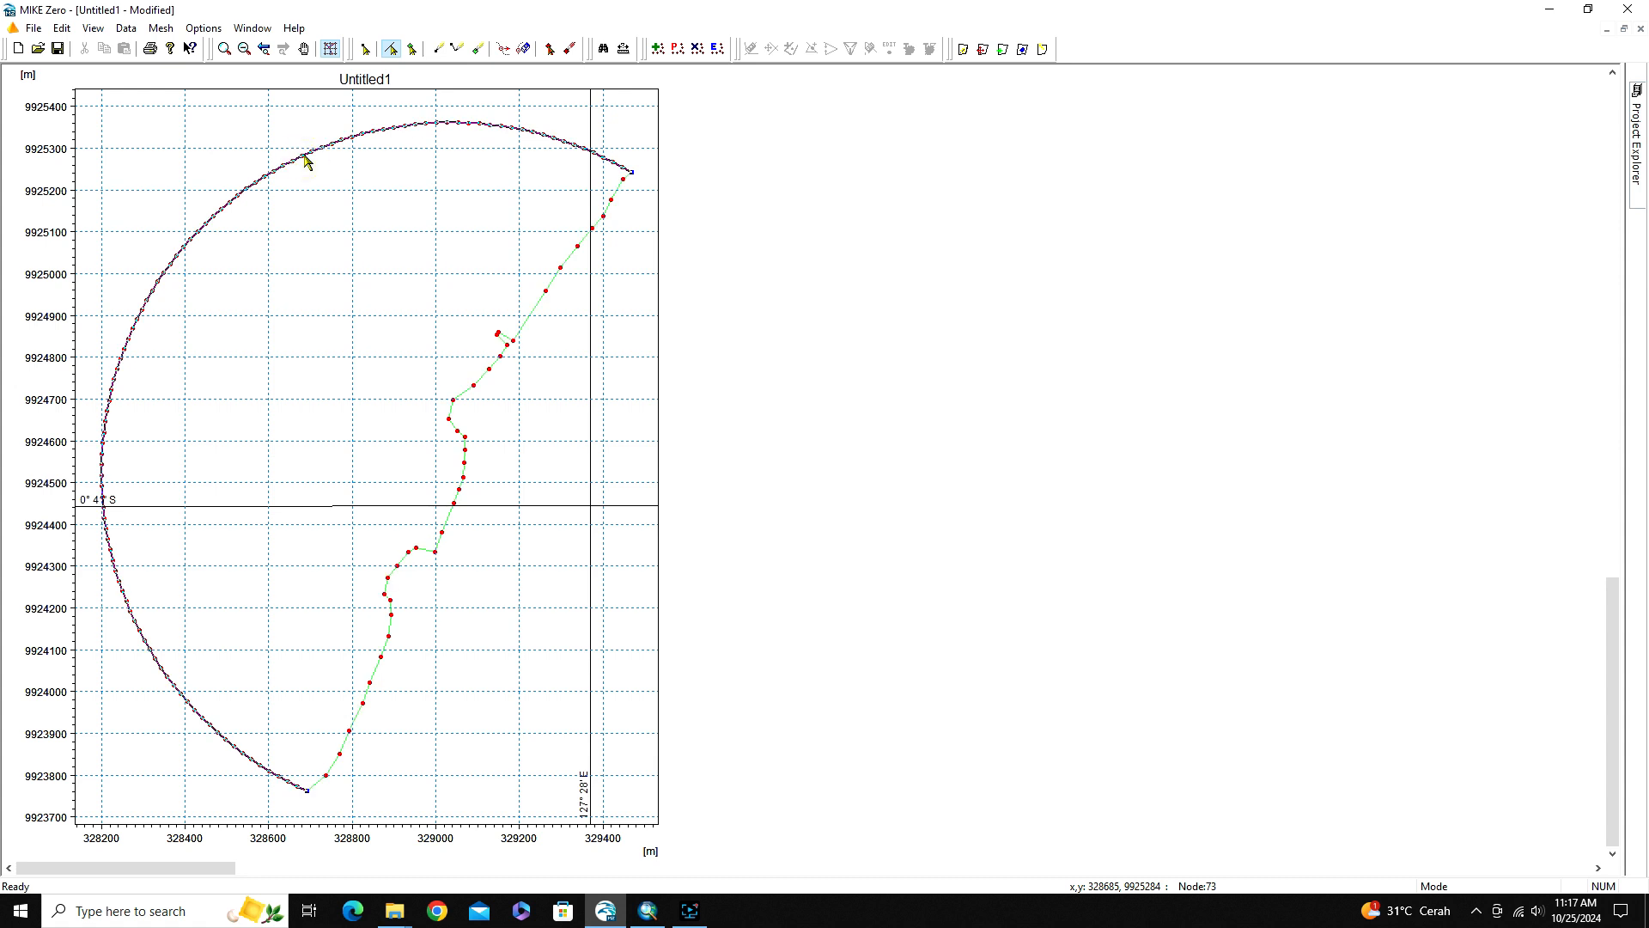
pyautogui.rightClick(306, 156)
pyautogui.click(327, 206)
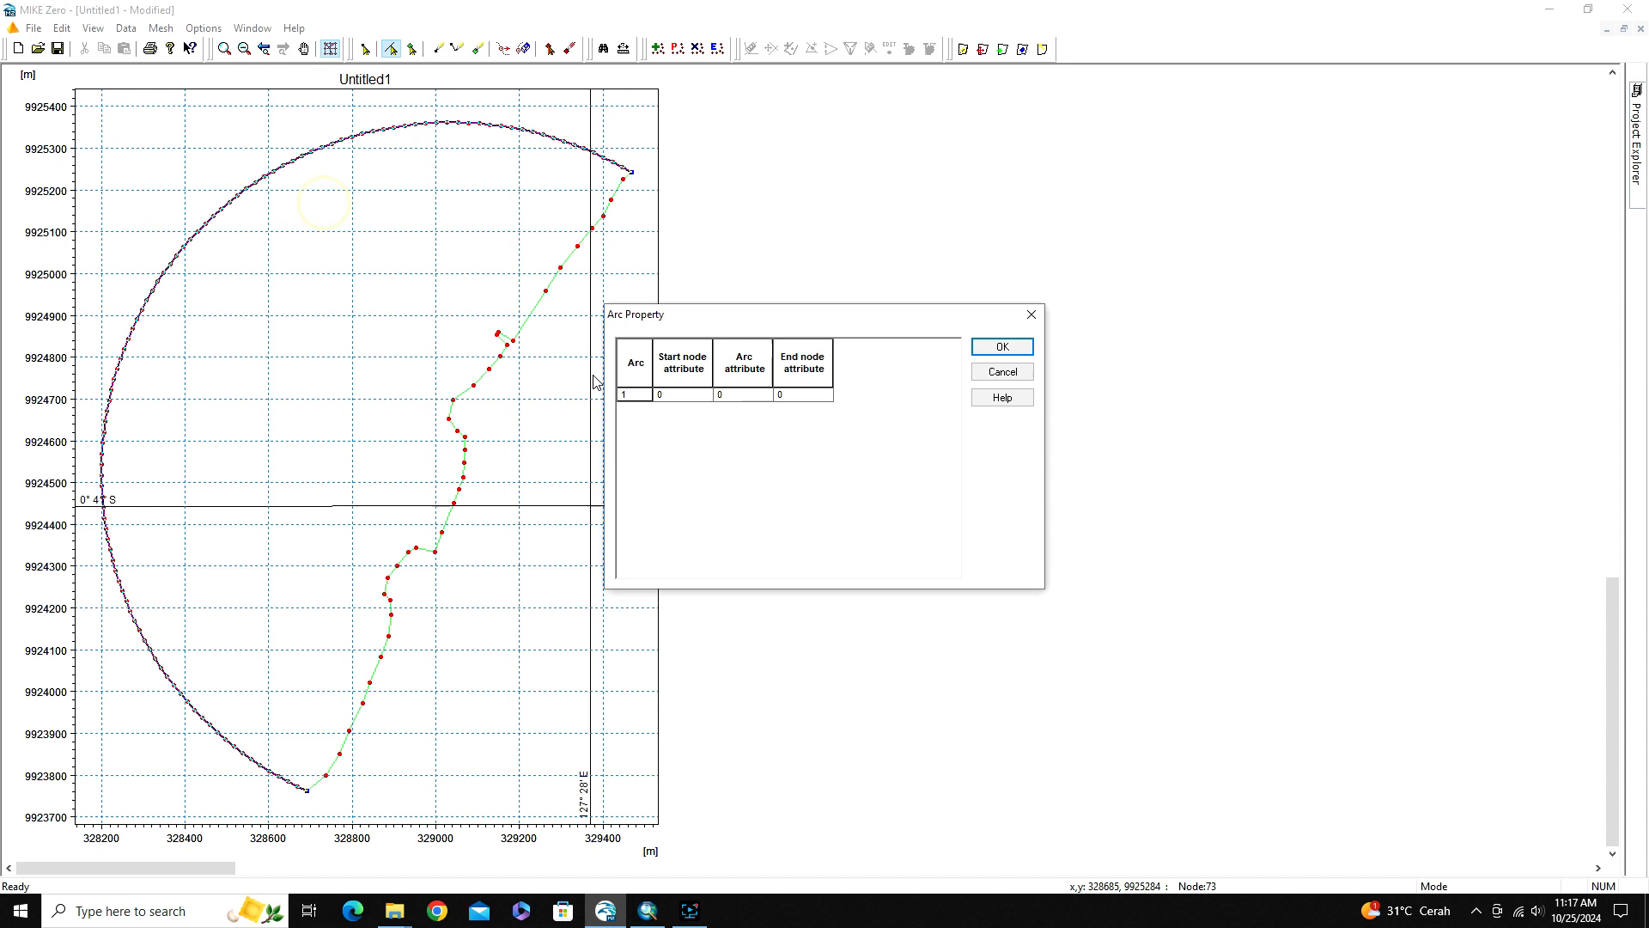
pyautogui.click(683, 395)
pyautogui.write('2')
pyautogui.press('Tab')
pyautogui.write('2')
pyautogui.press('Tab')
pyautogui.write('2')
pyautogui.click(1003, 348)
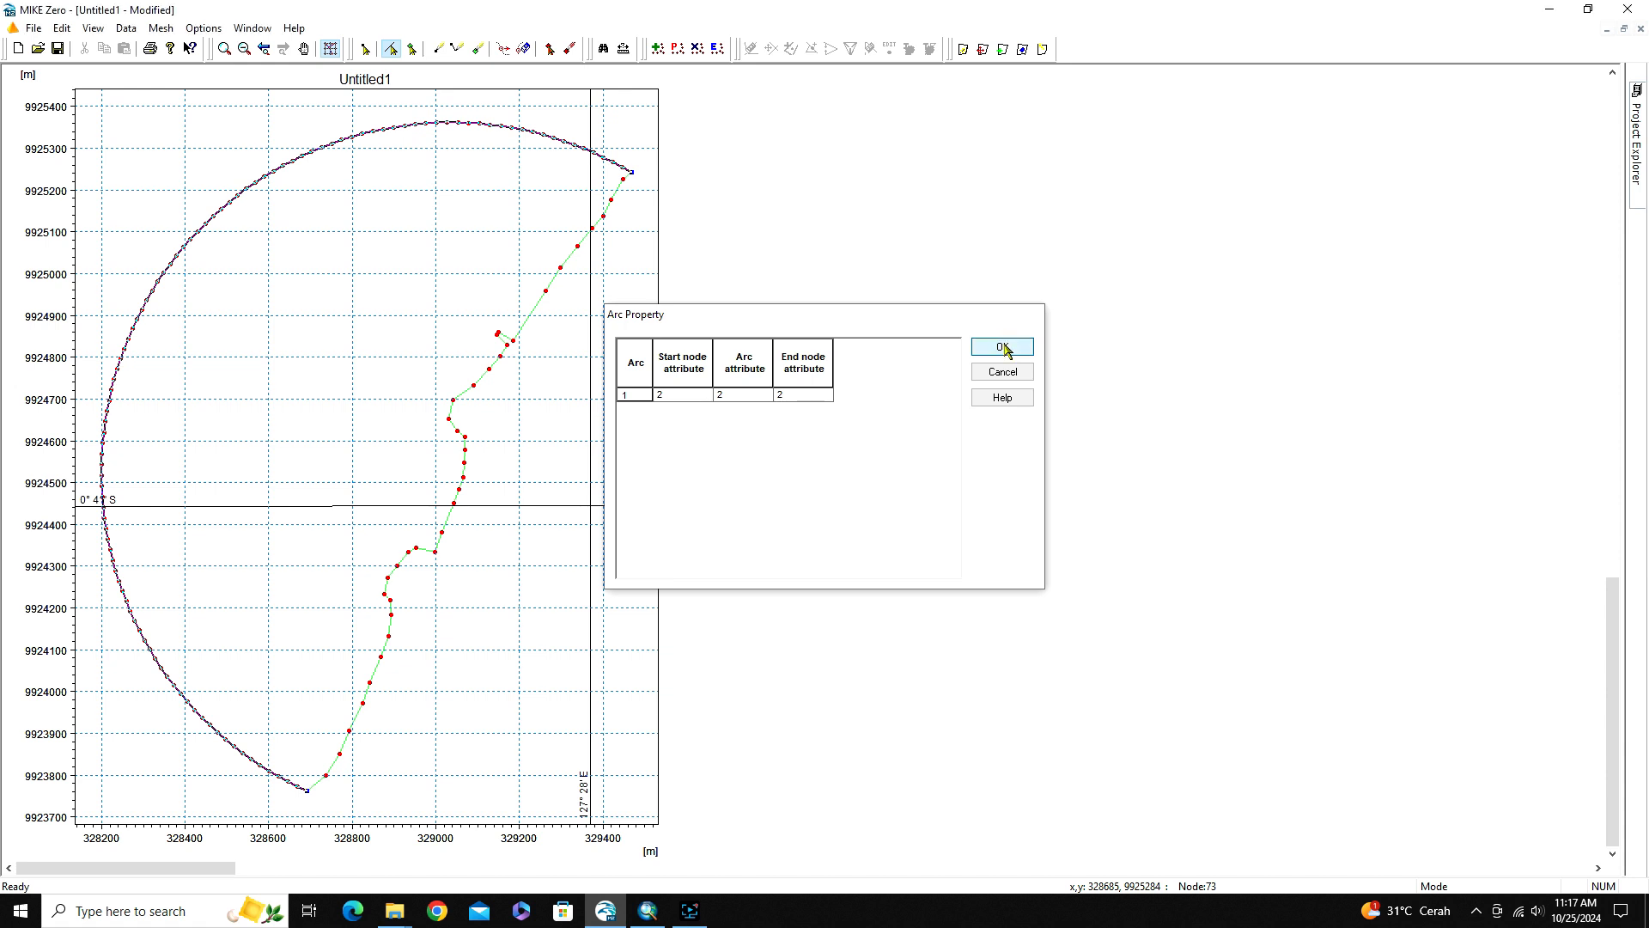
# Examine the coastline arc's node and arc attributes in its properties, and clear the selection
pyautogui.click(526, 325)
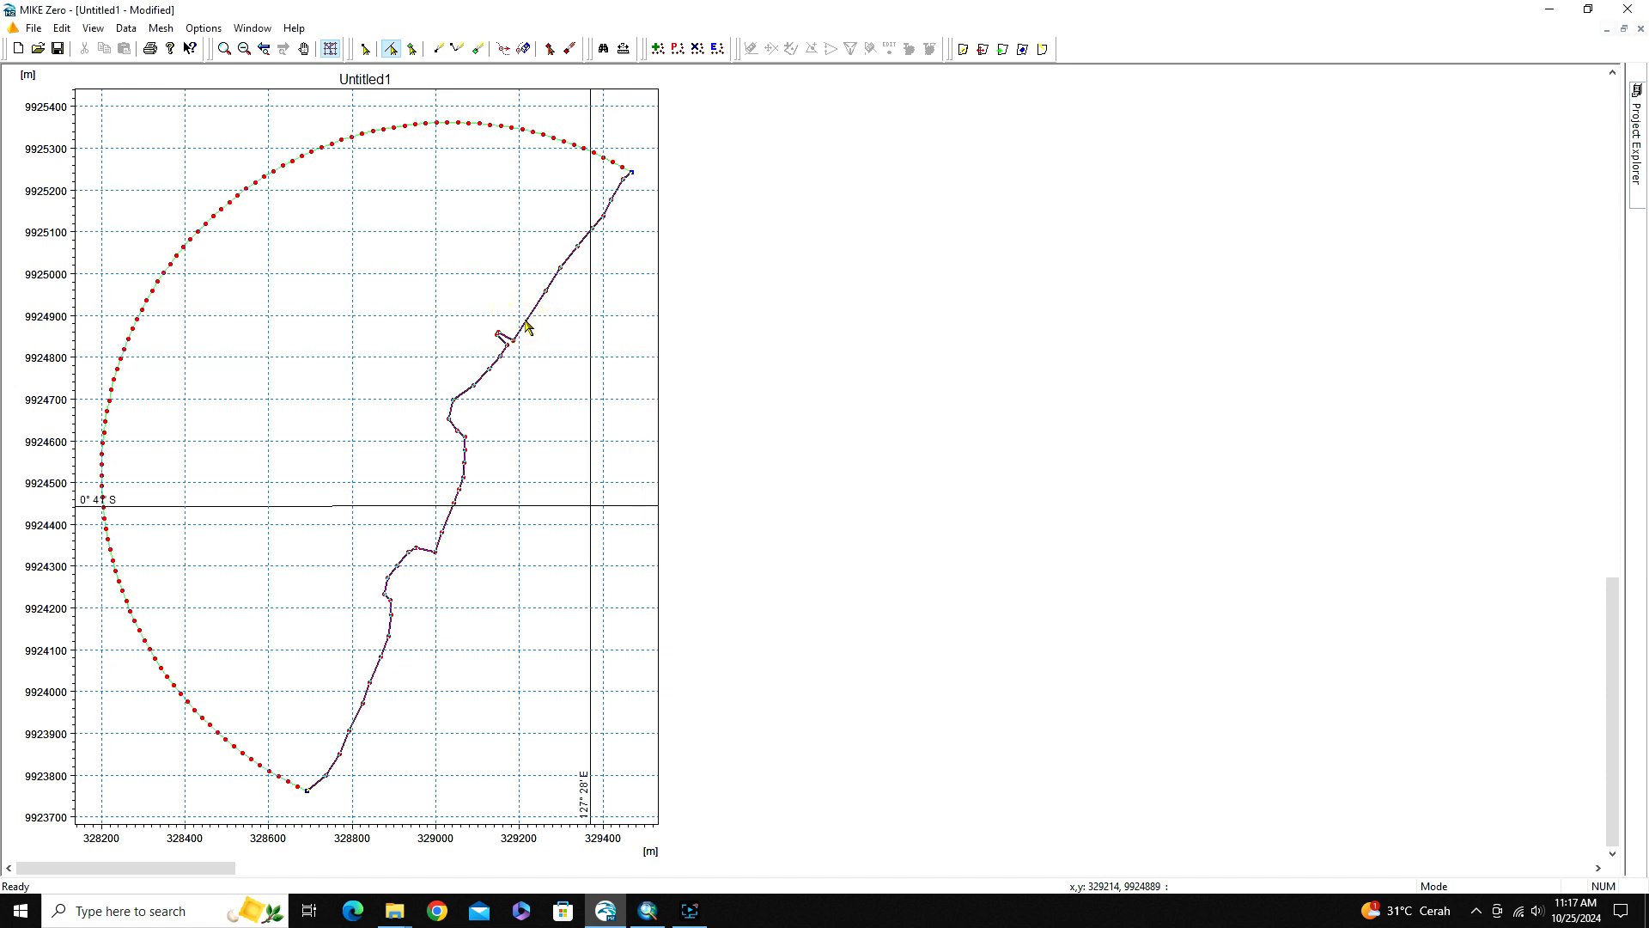
pyautogui.rightClick(526, 325)
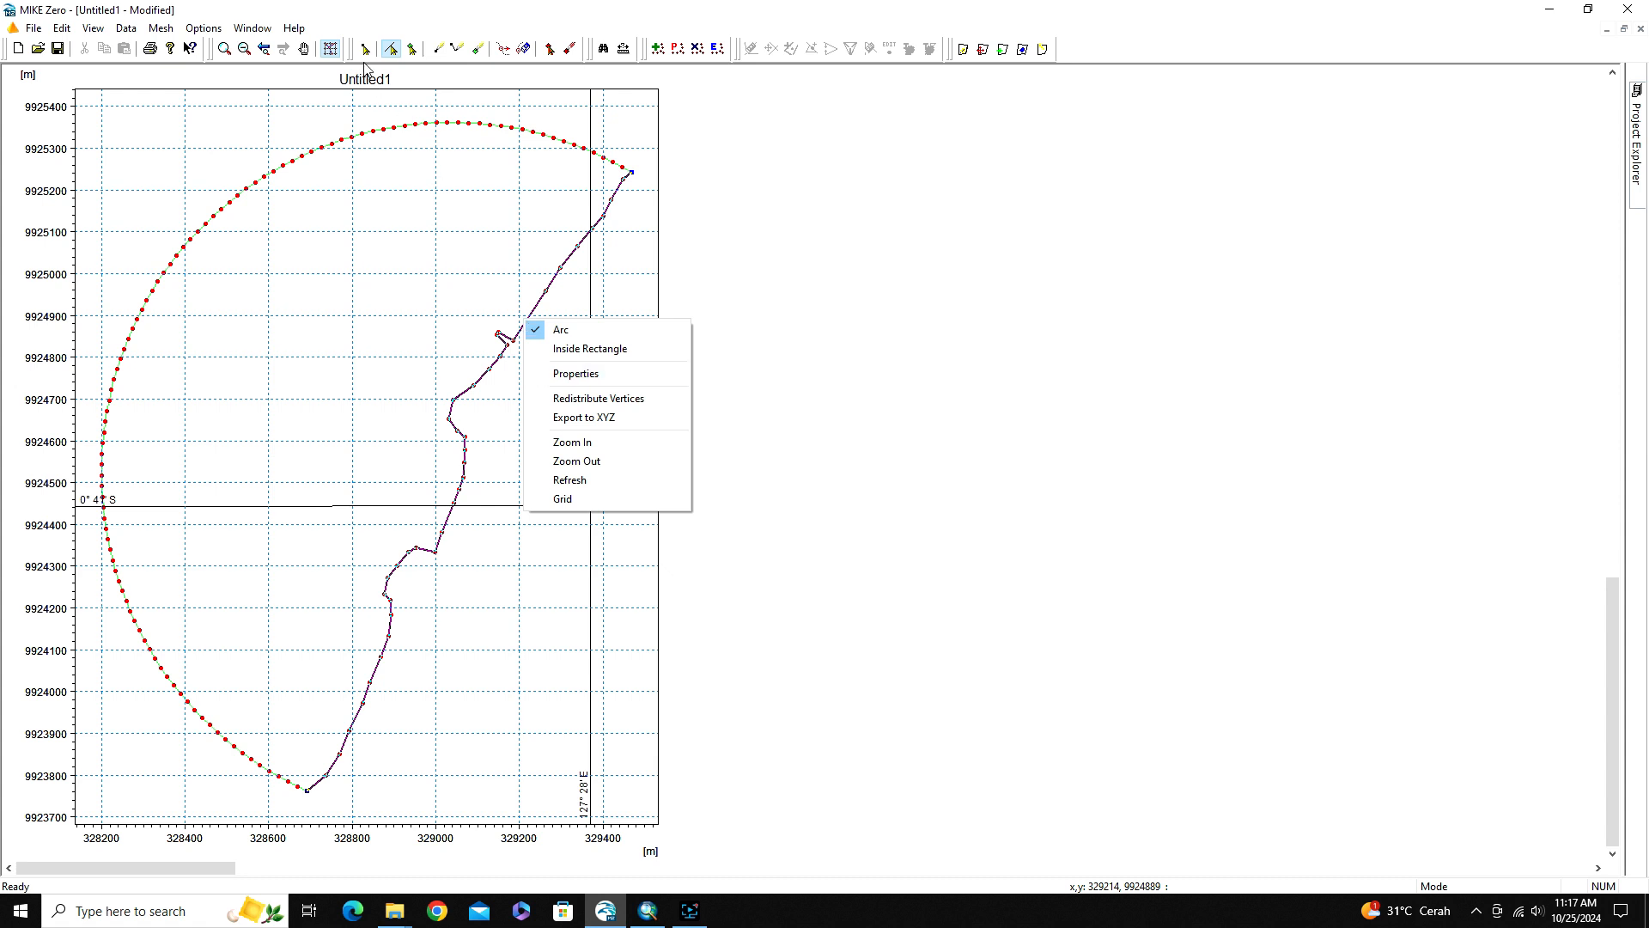
pyautogui.click(403, 13)
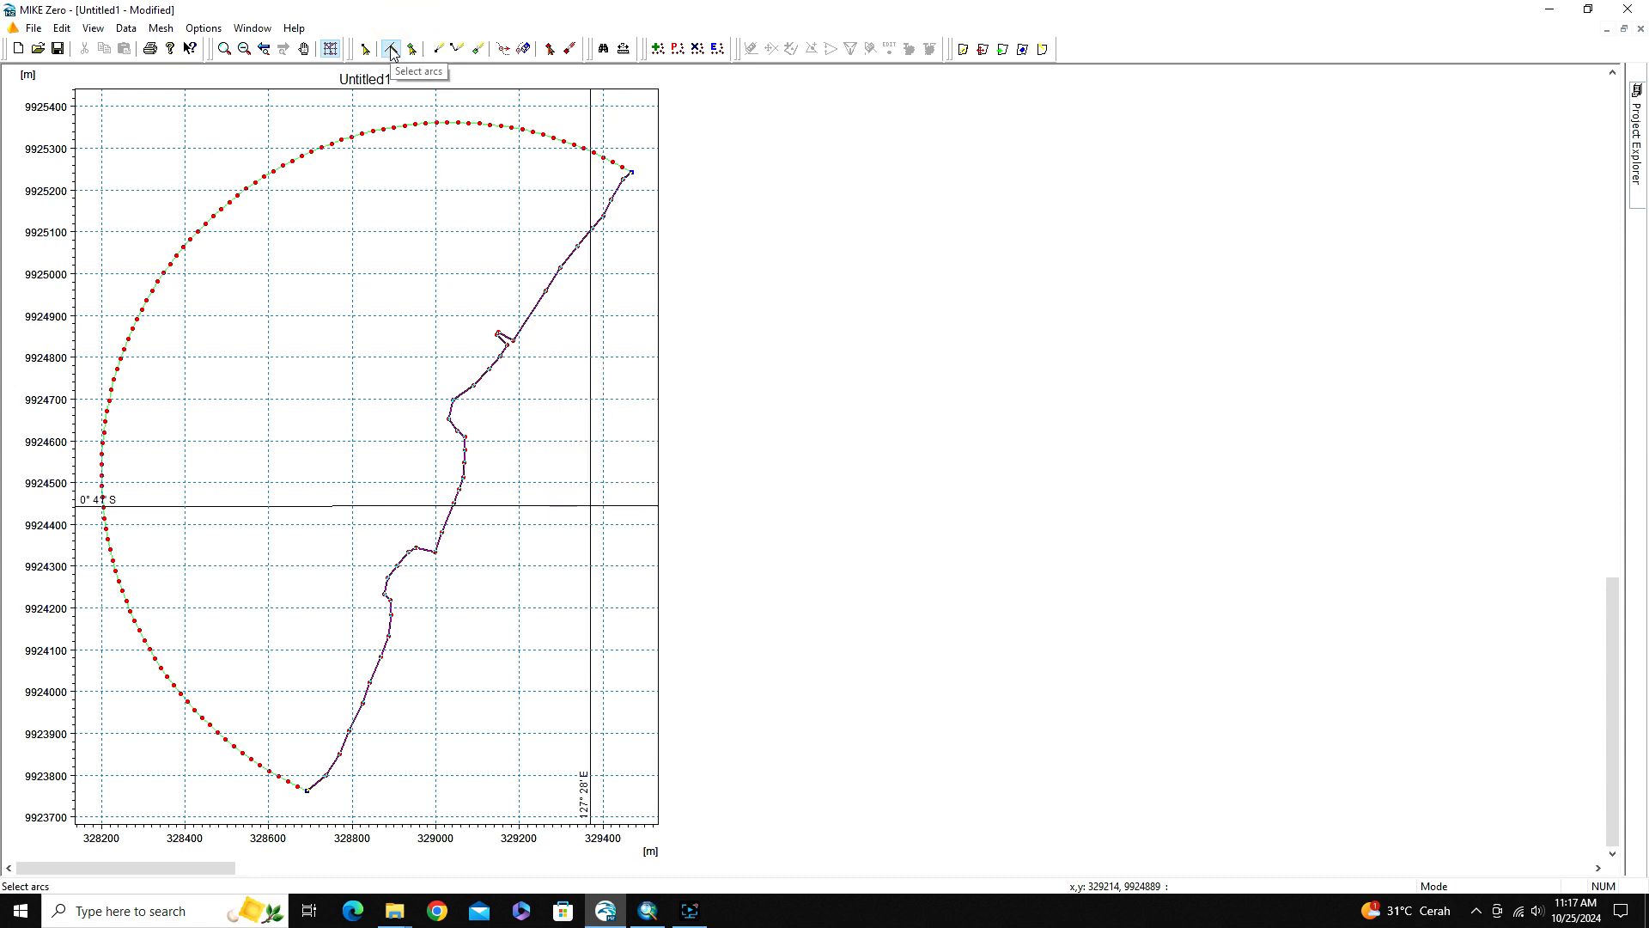
pyautogui.click(391, 50)
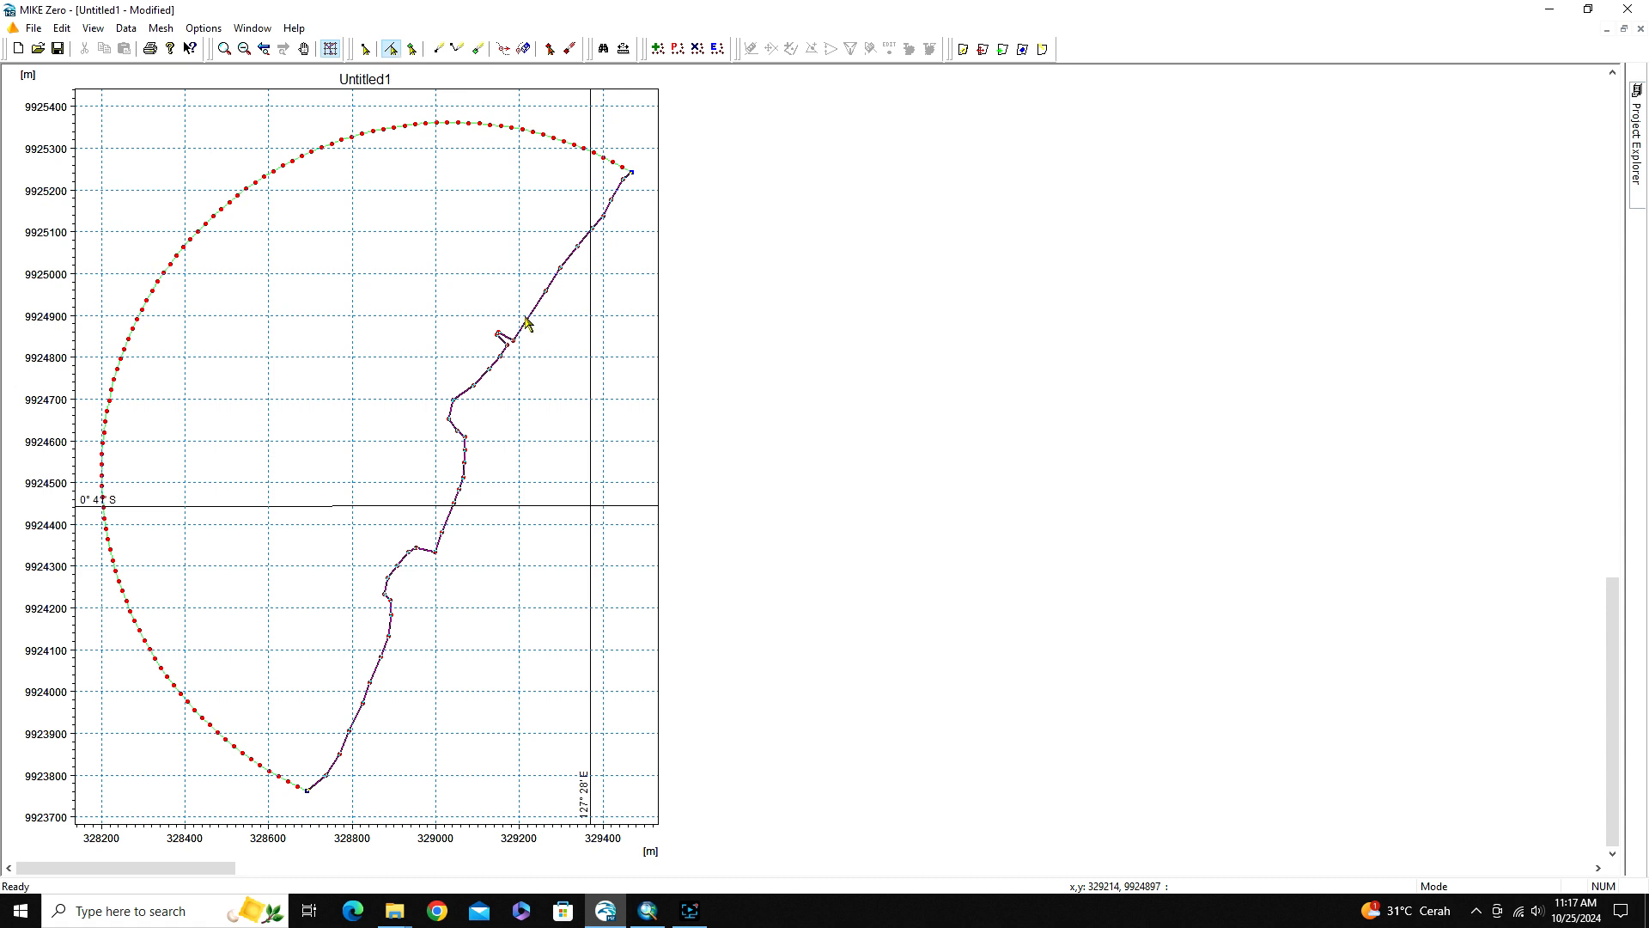
pyautogui.rightClick(525, 331)
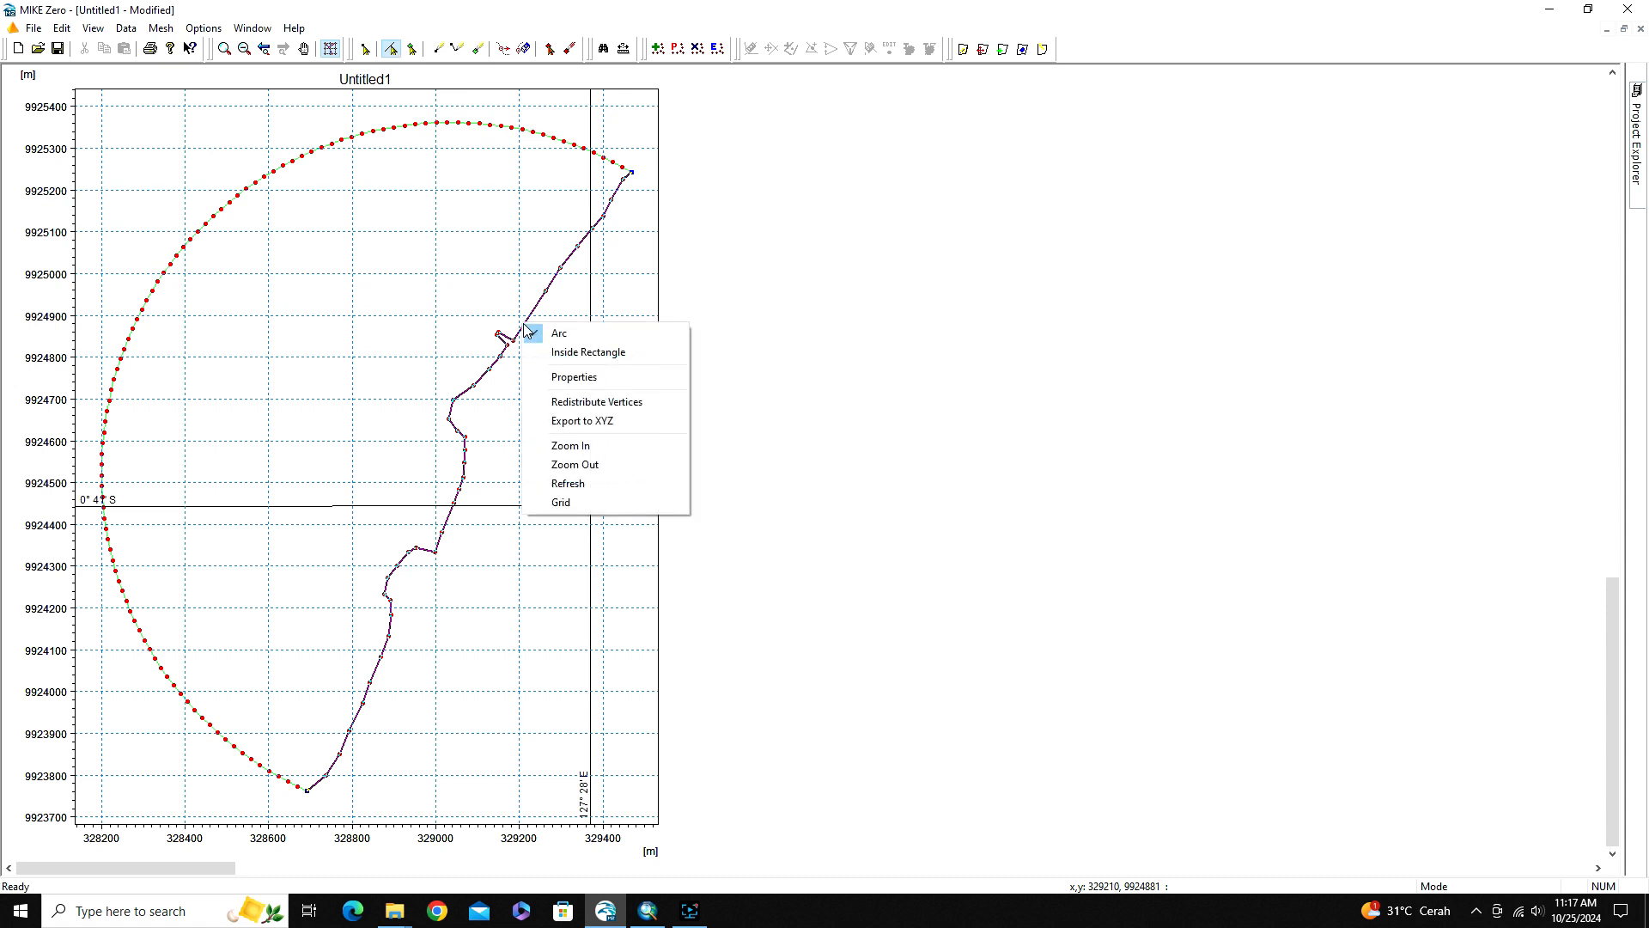
pyautogui.click(546, 376)
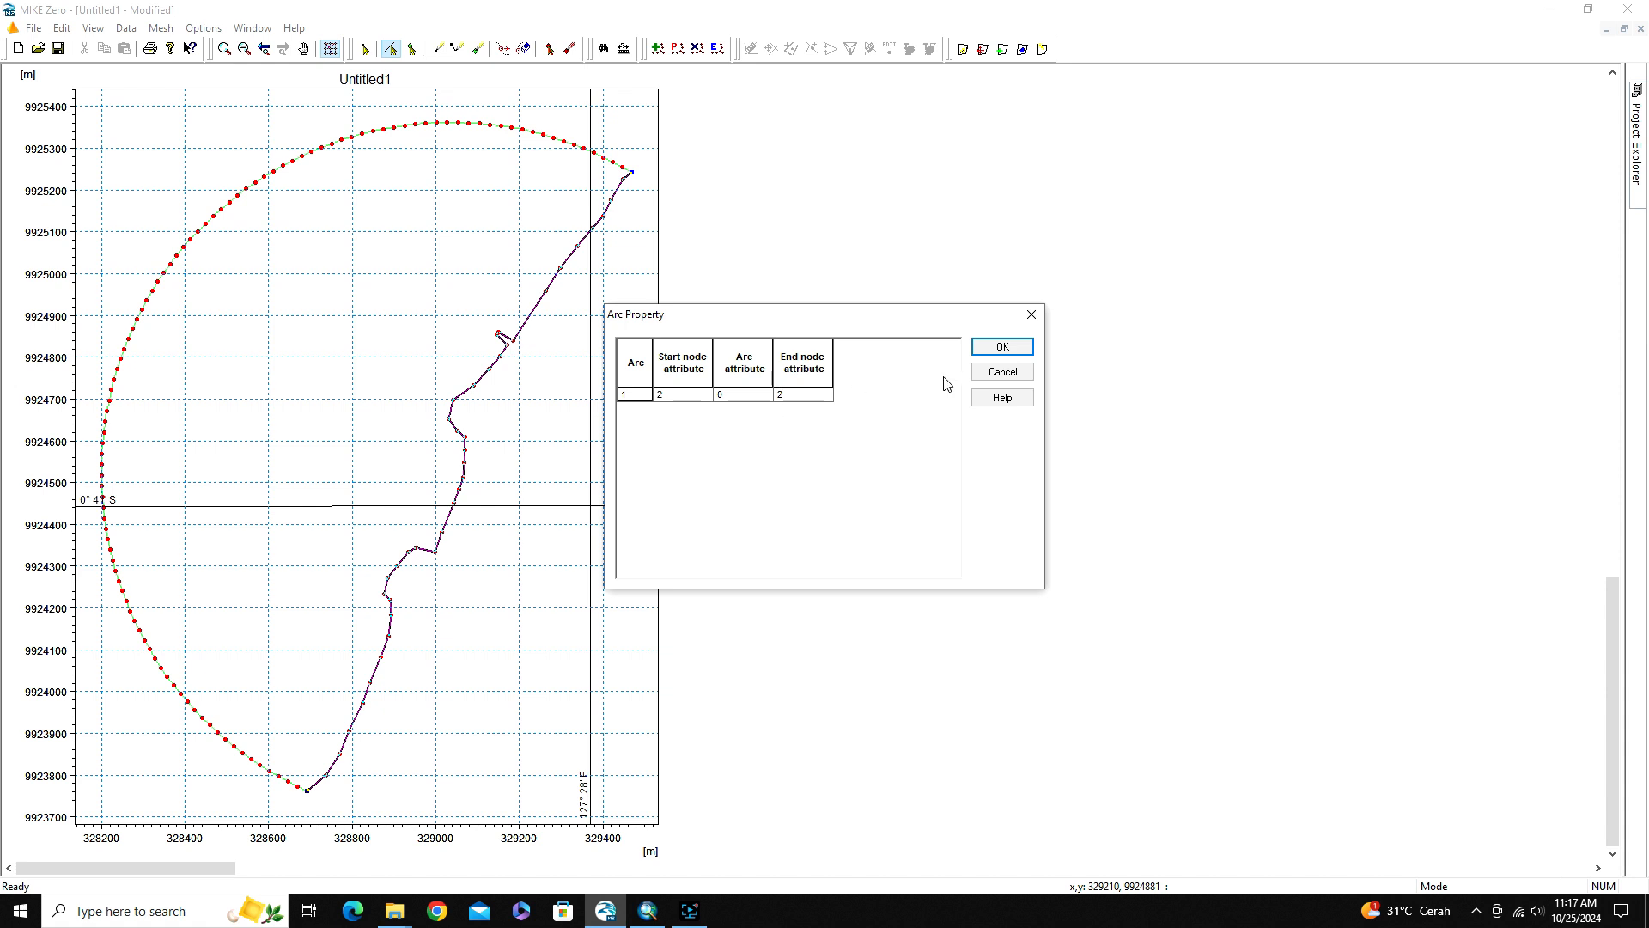
pyautogui.click(1010, 347)
pyautogui.click(550, 402)
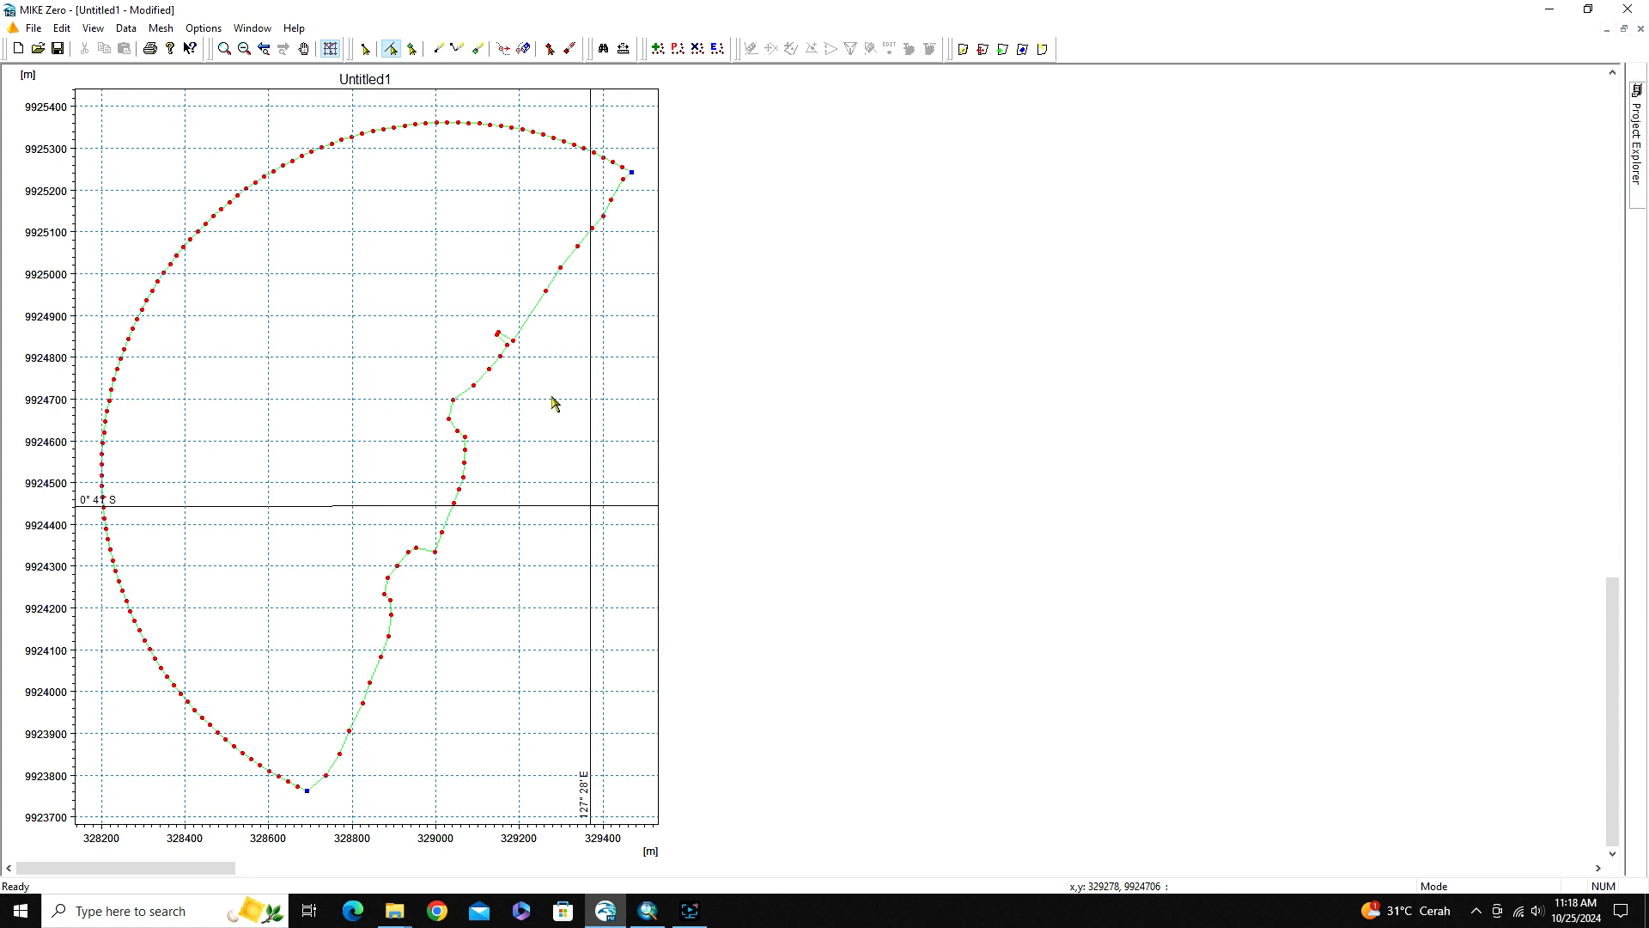
# Look over the triangular mesh generation options and close them without generating a mesh
pyautogui.click(159, 28)
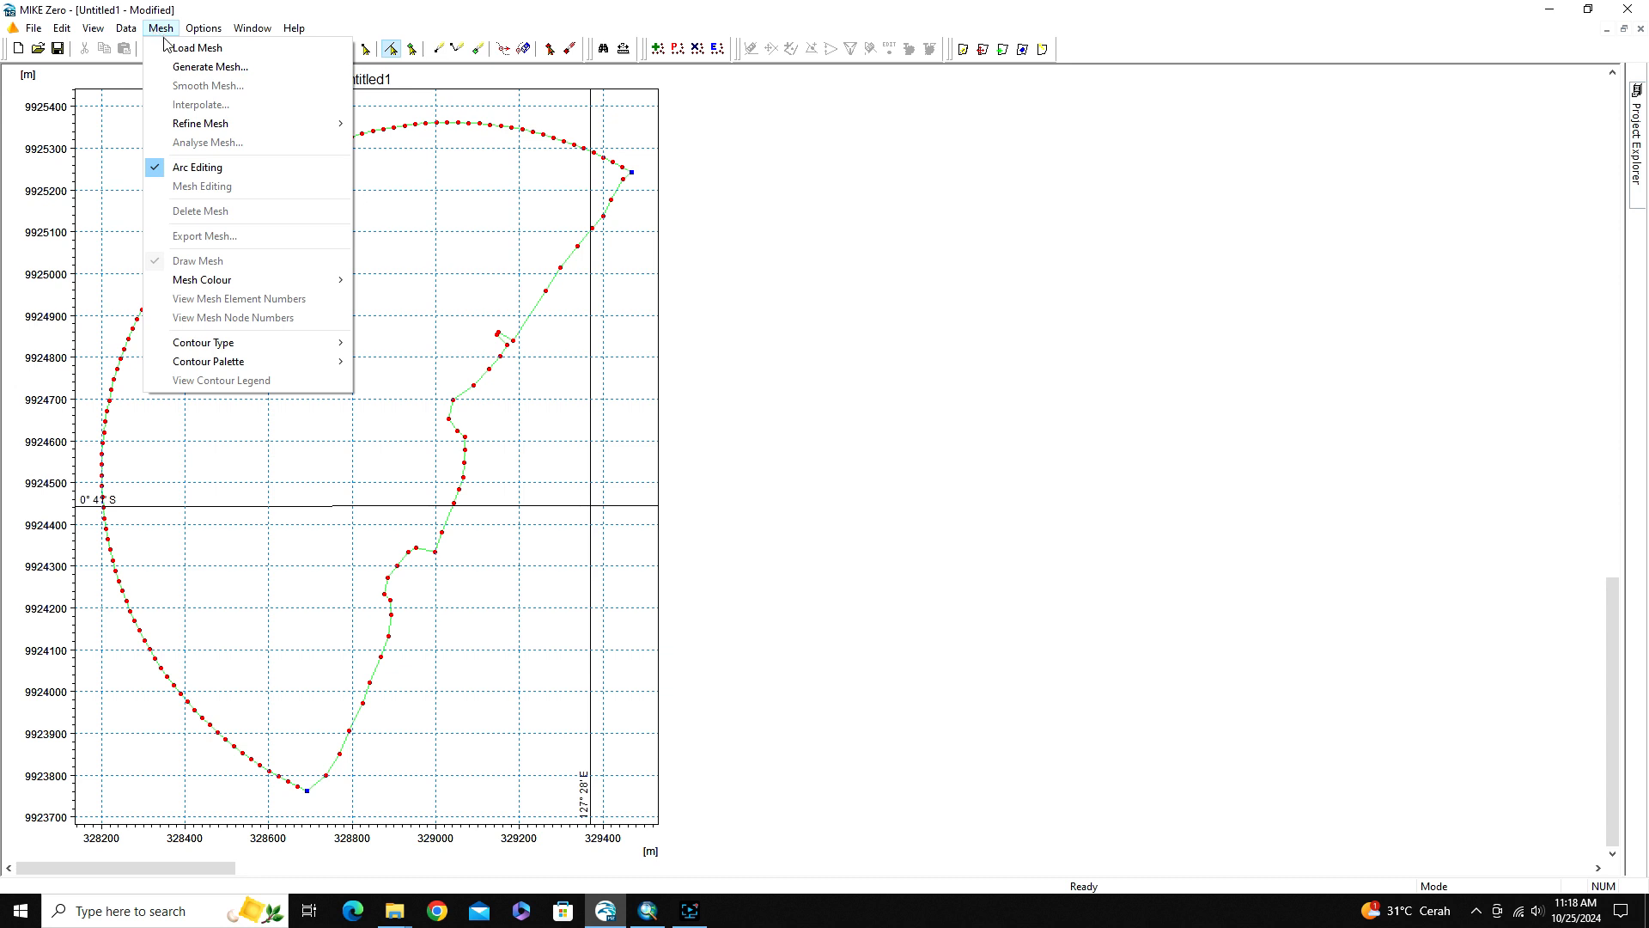
pyautogui.click(183, 69)
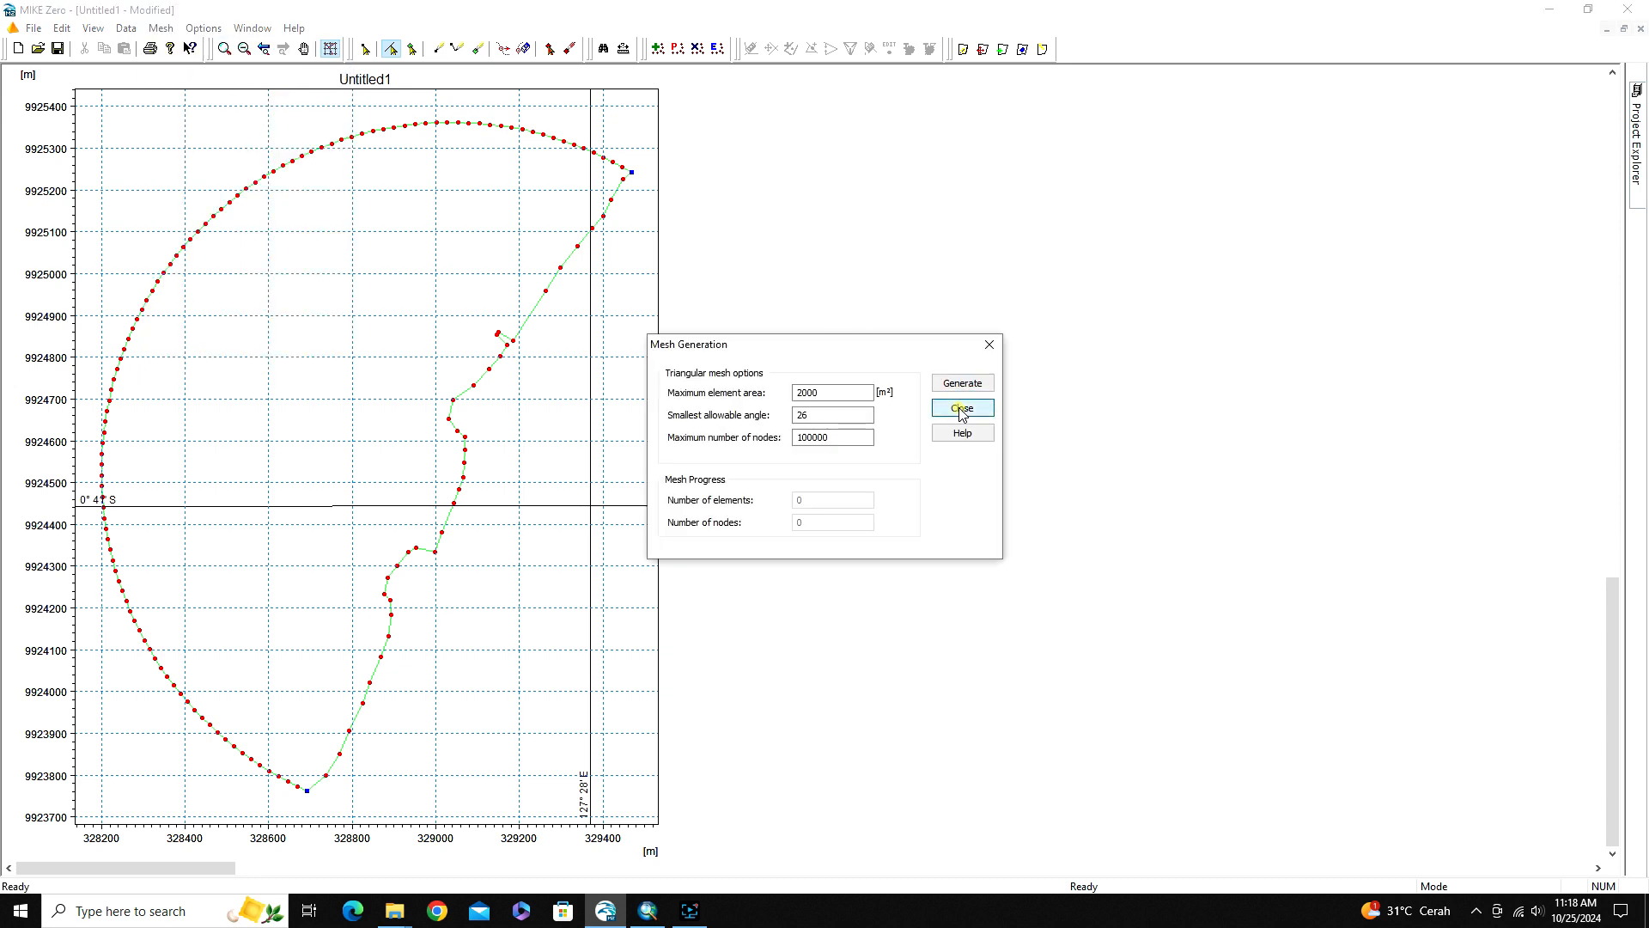
pyautogui.click(959, 408)
# Recheck the coastline arc and the curved outer arc by selecting each in turn, and leave both unselected
pyautogui.click(163, 29)
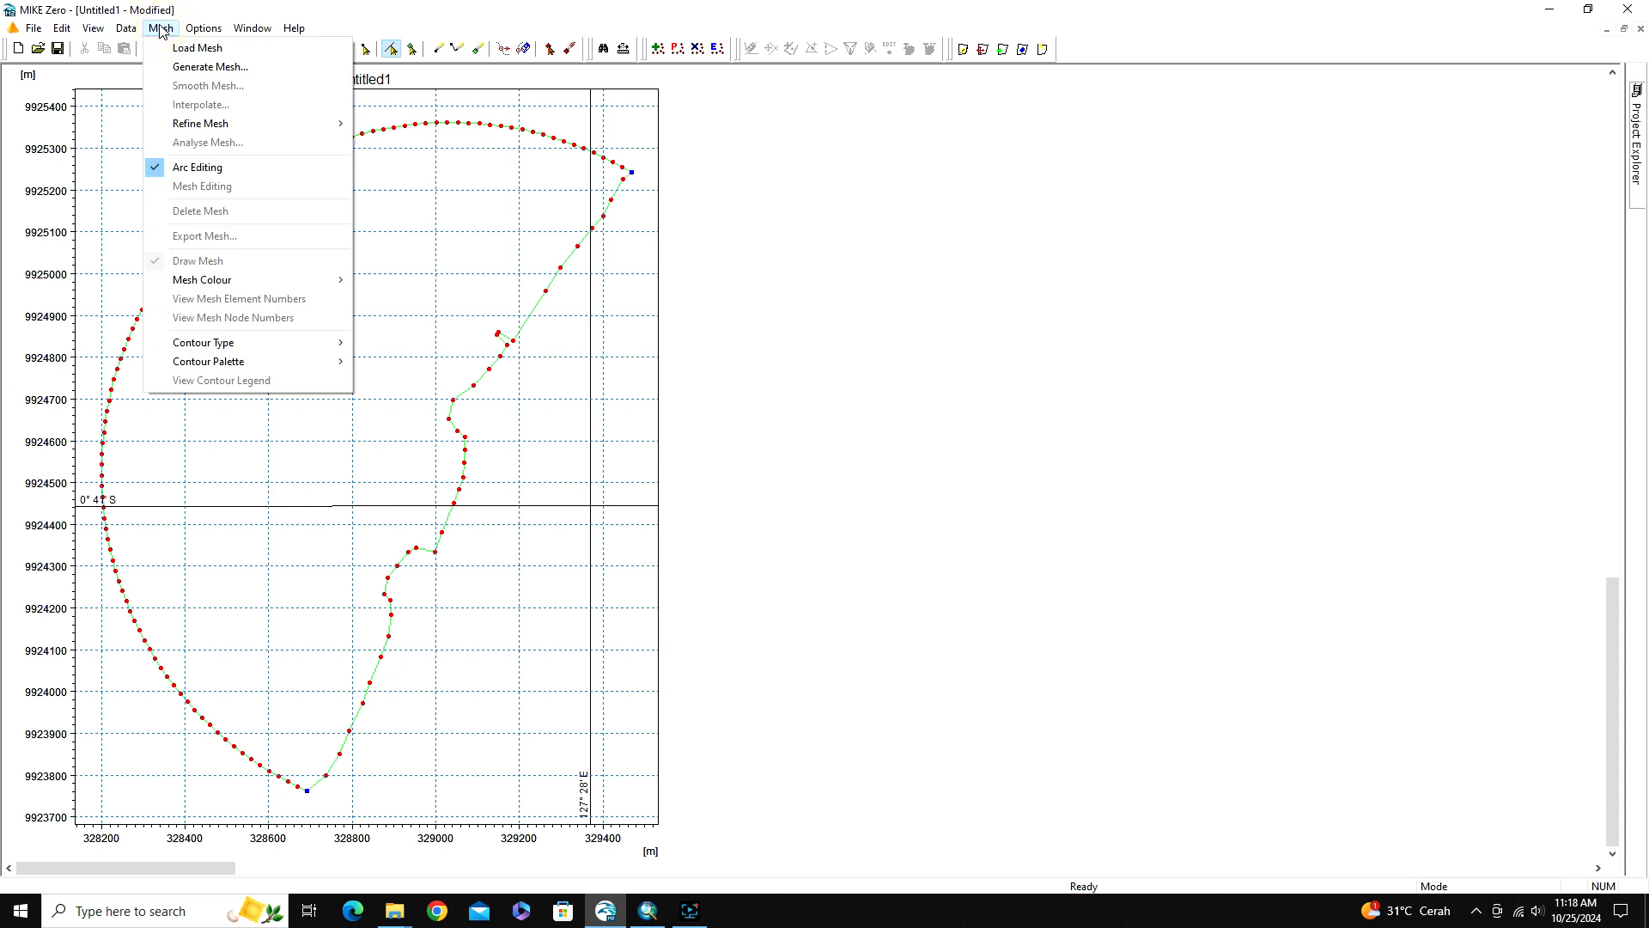
pyautogui.moveTo(127, 31)
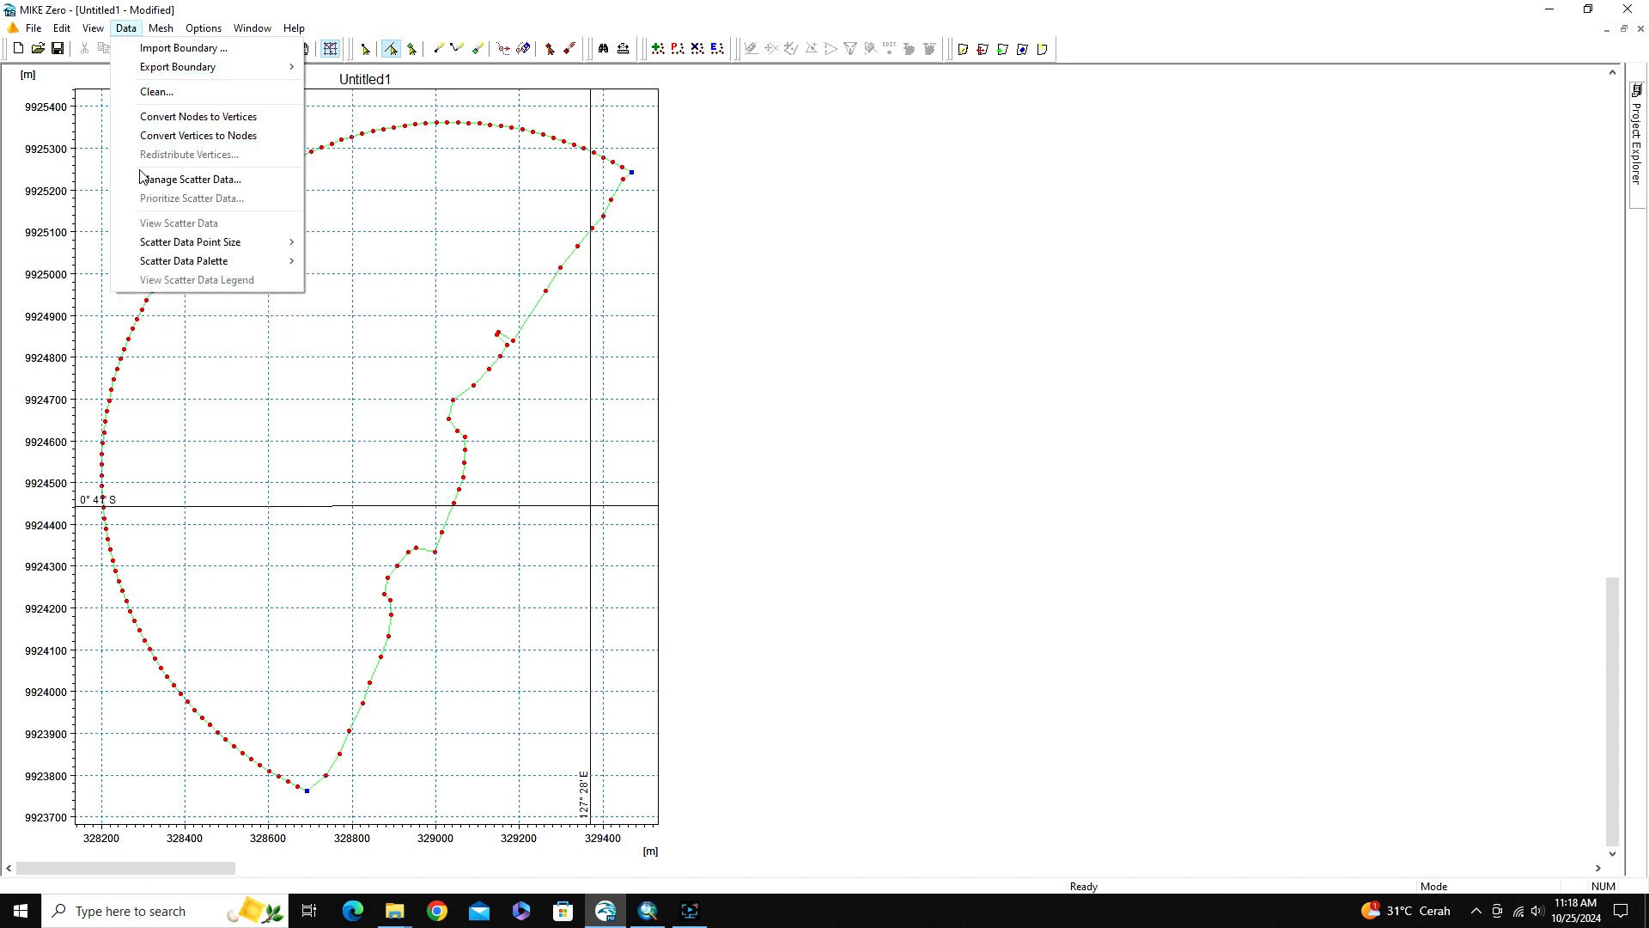
pyautogui.click(371, 87)
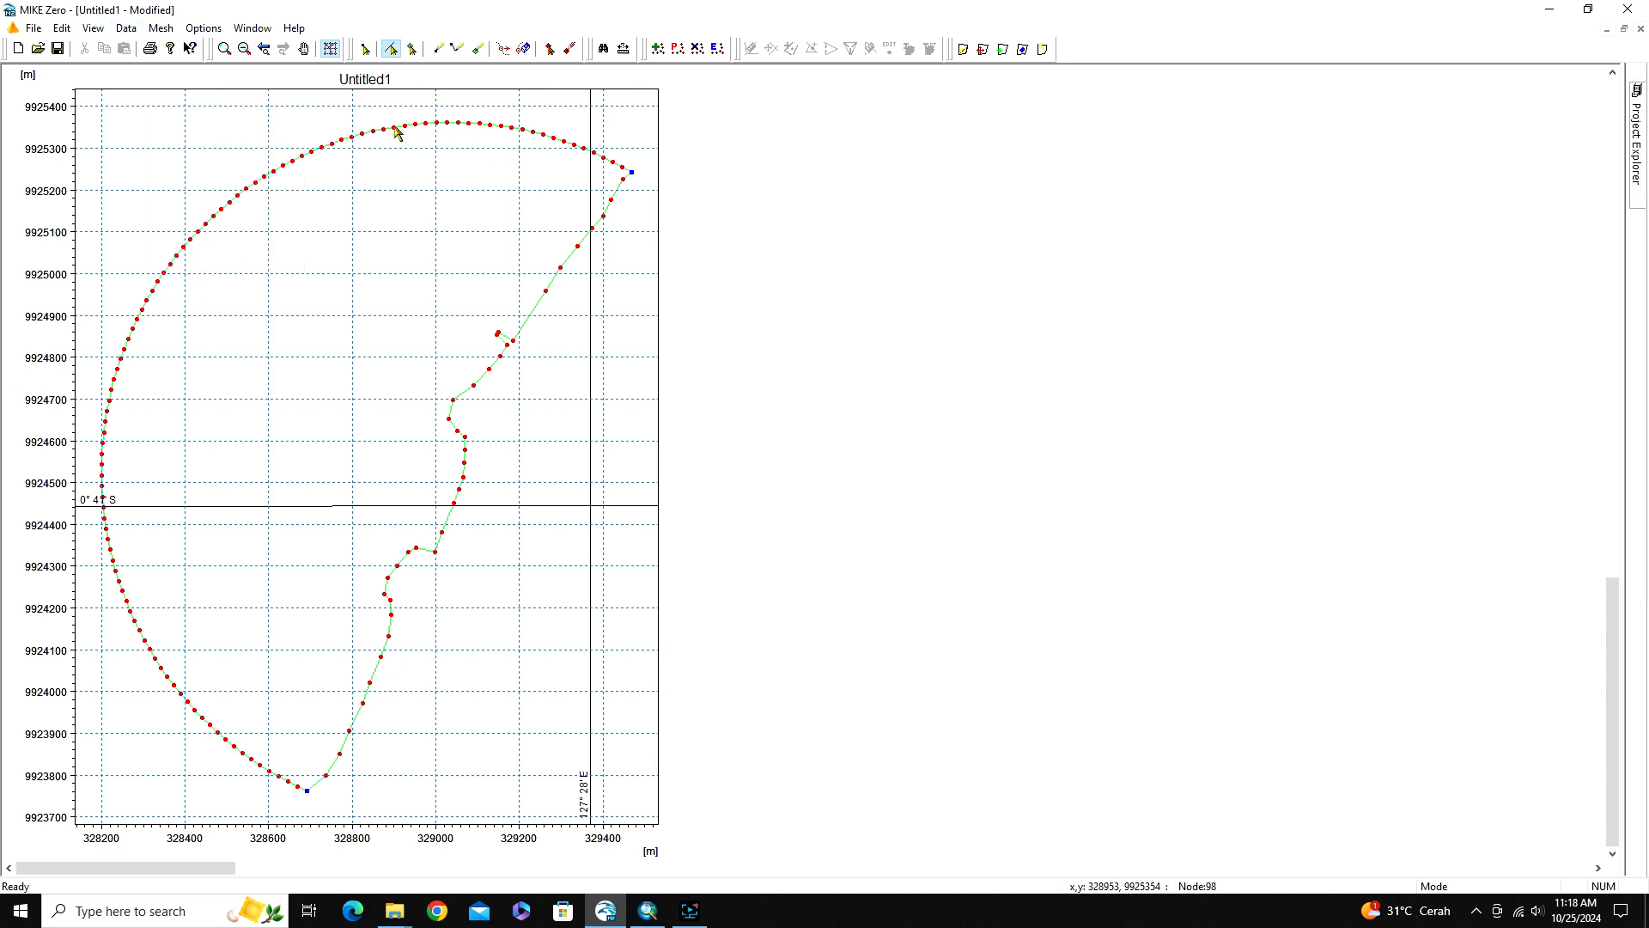
pyautogui.click(464, 397)
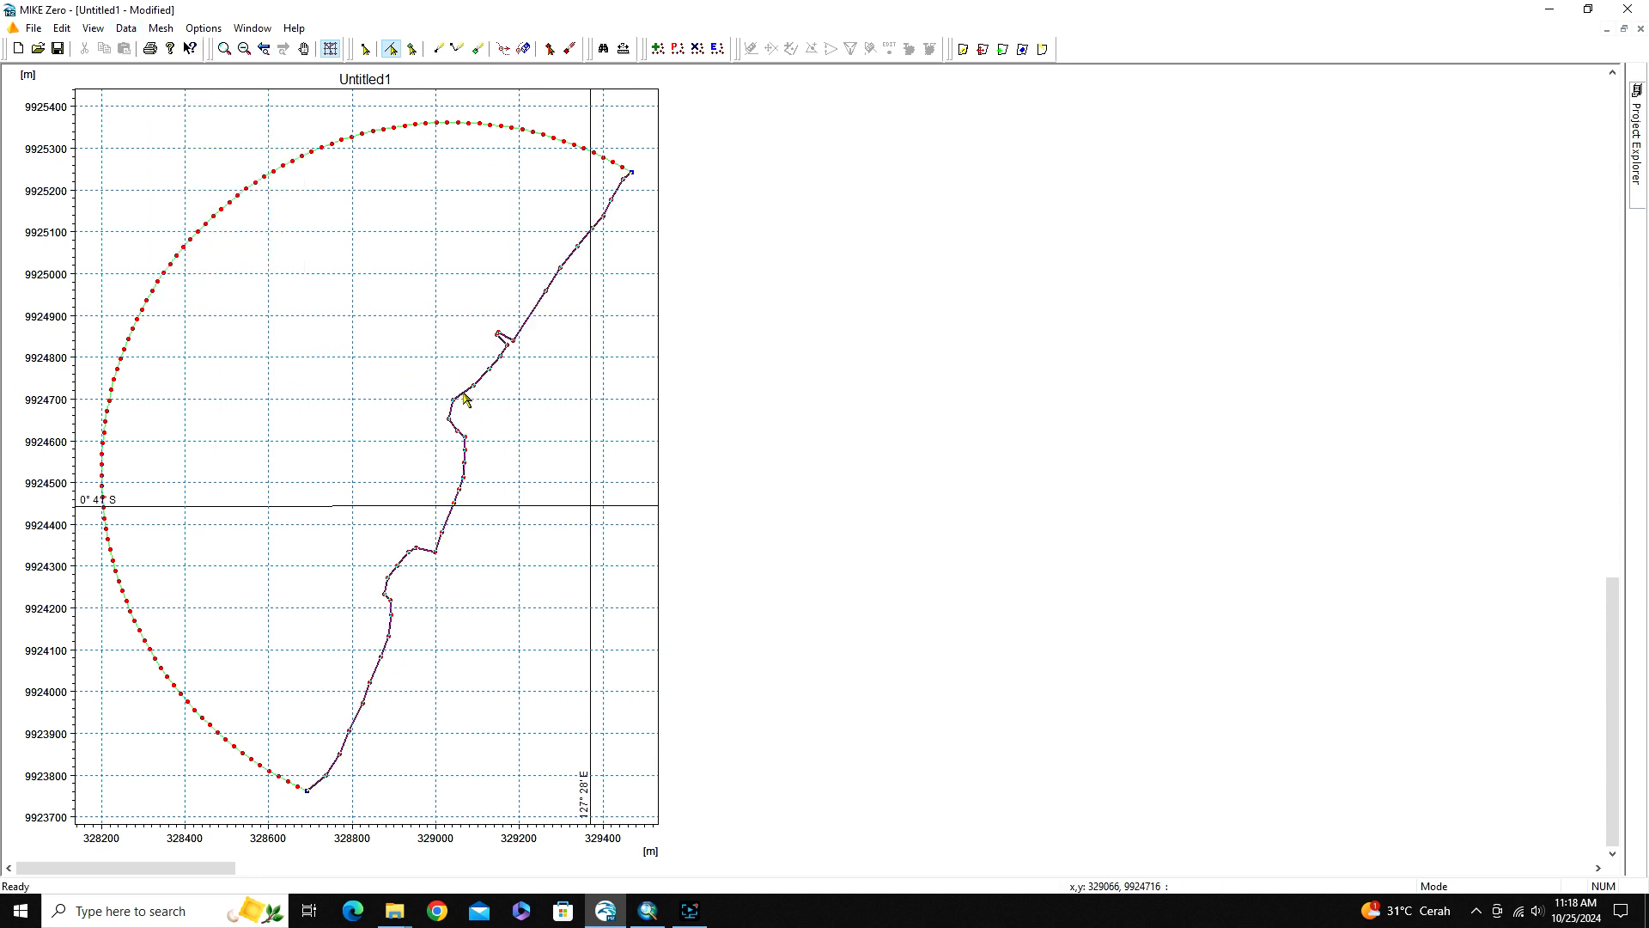
pyautogui.click(287, 162)
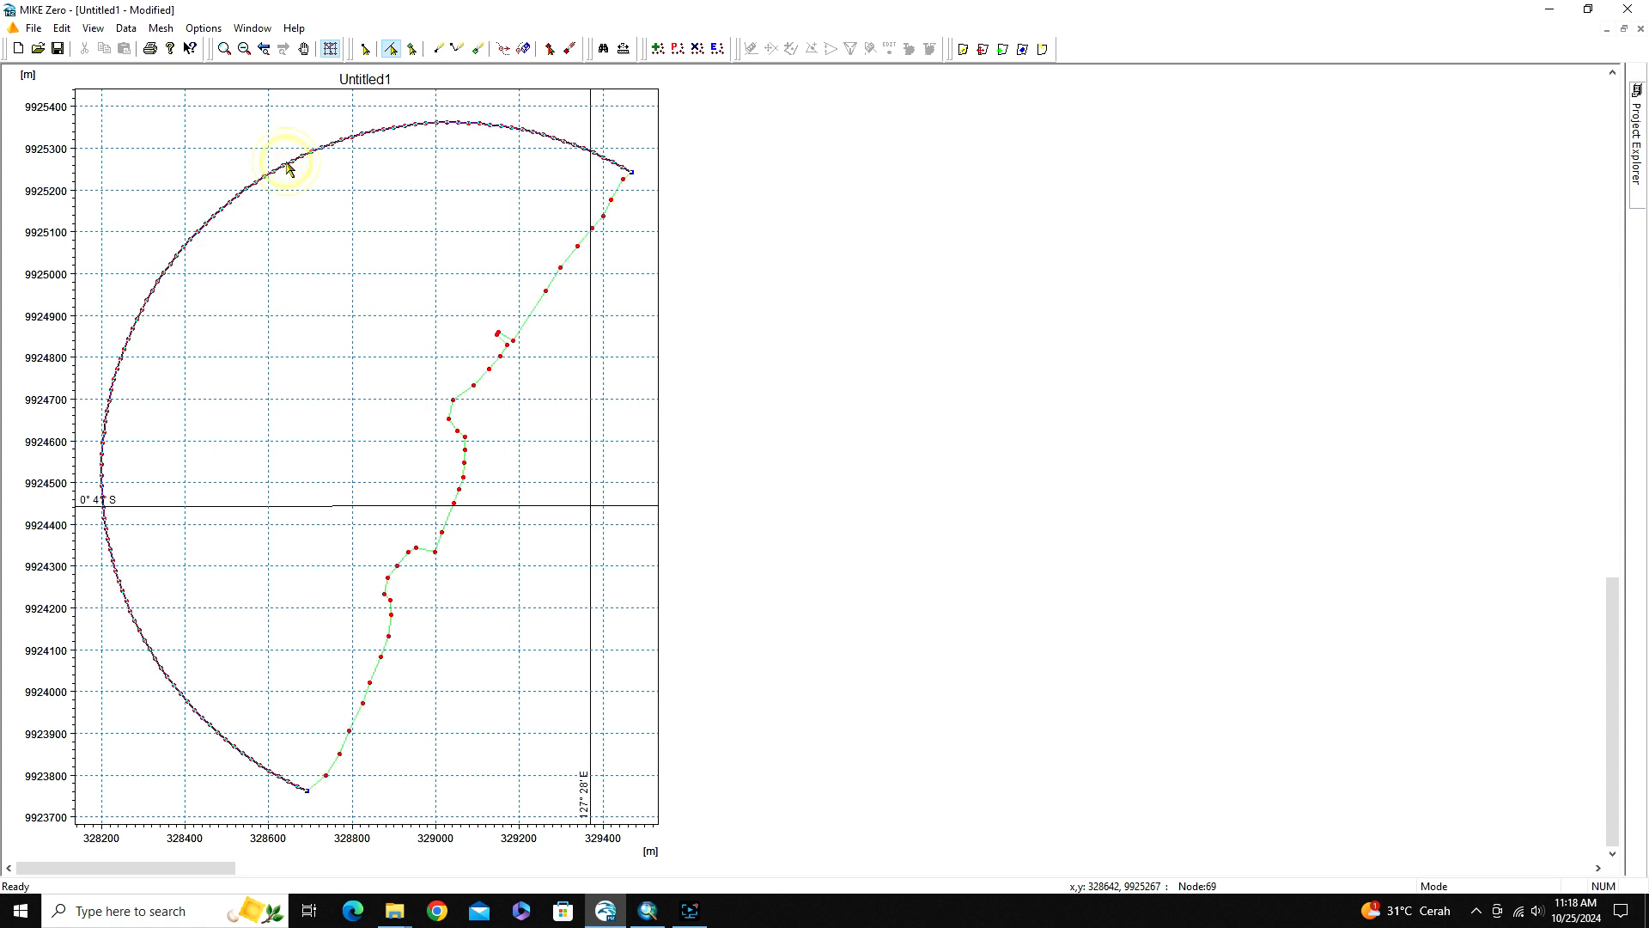
pyautogui.click(225, 123)
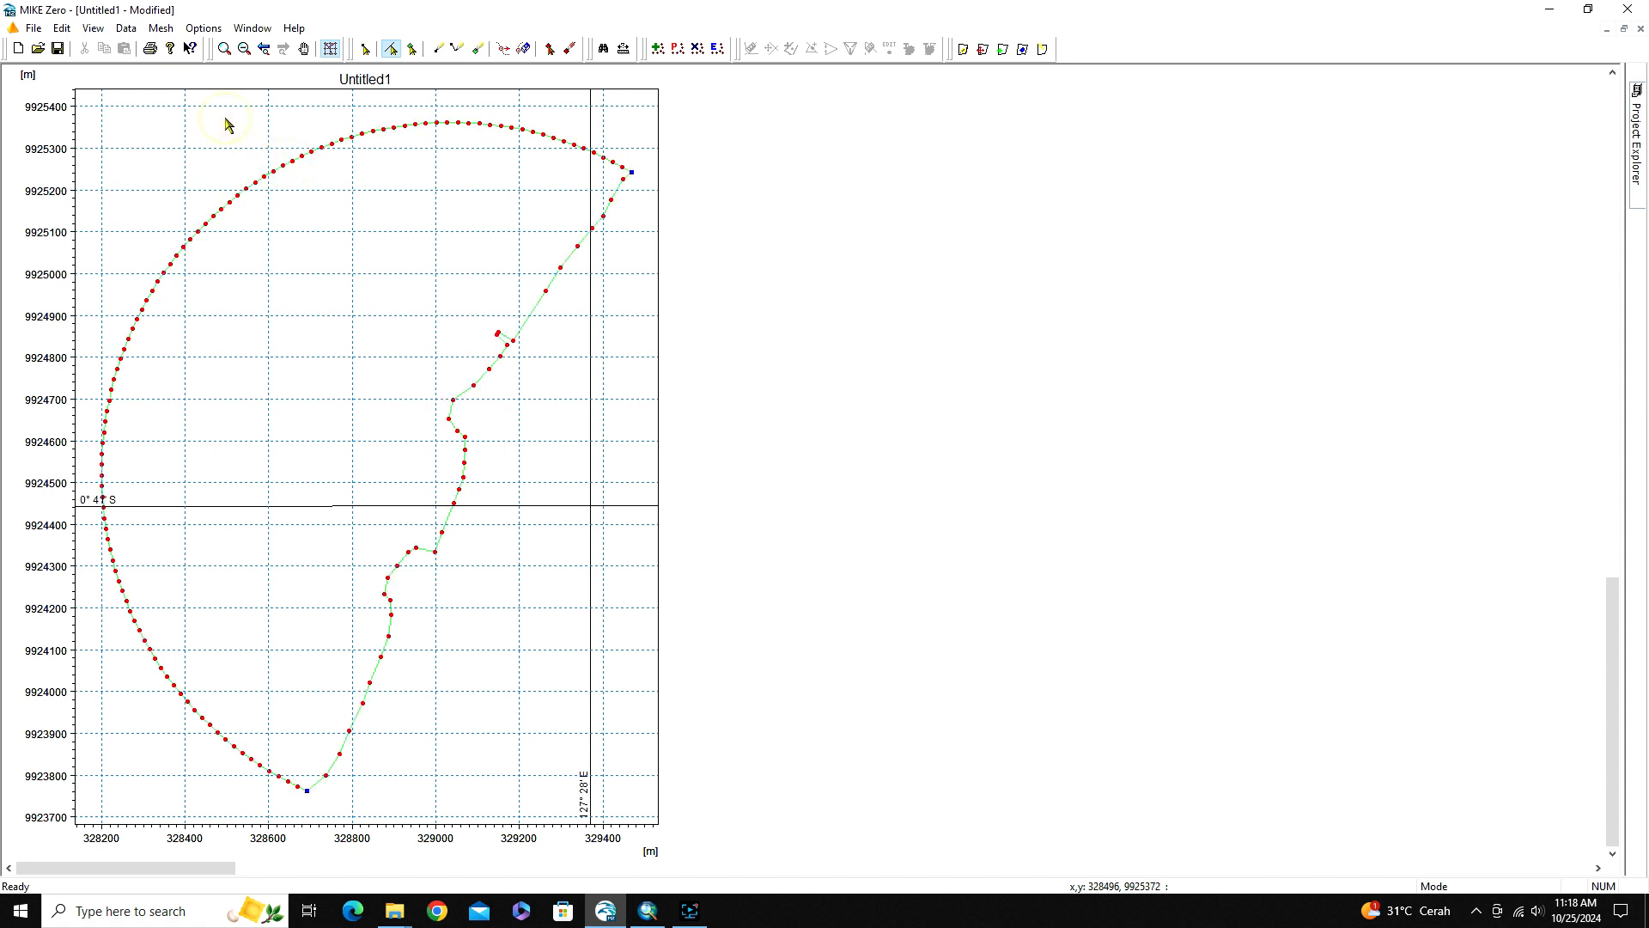
# Start adding a scatter data file and browse to VIDIO YOUTUBE\143_MIKE 21\Generated Mesh Part1 on Local Disk (I:)
pyautogui.click(127, 28)
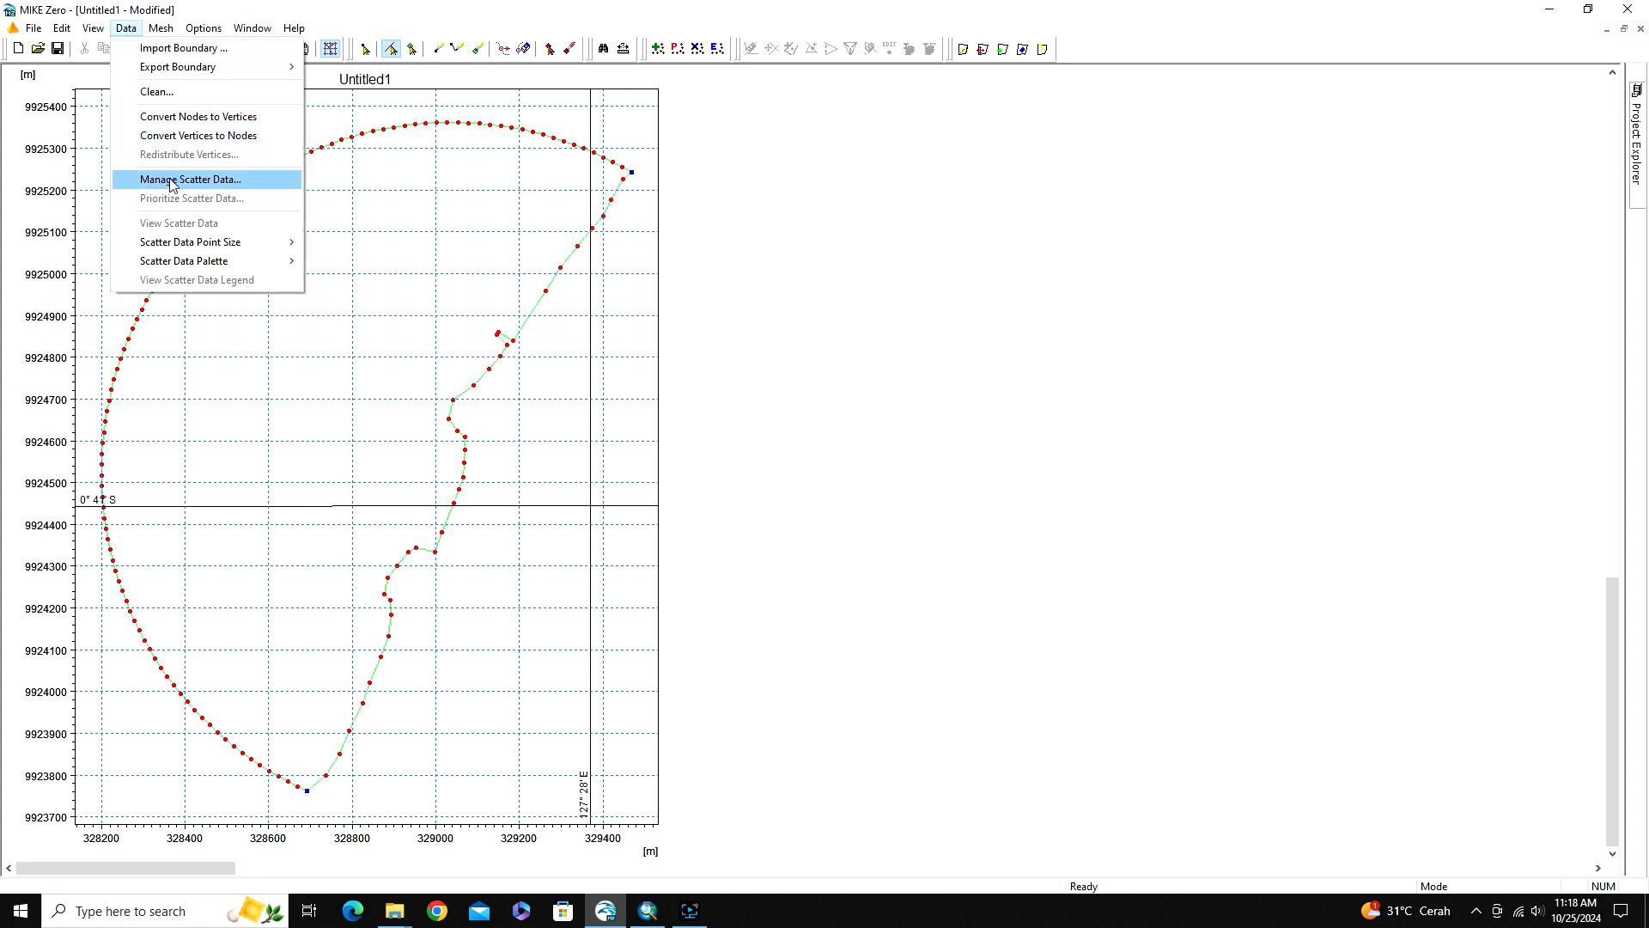
pyautogui.click(171, 181)
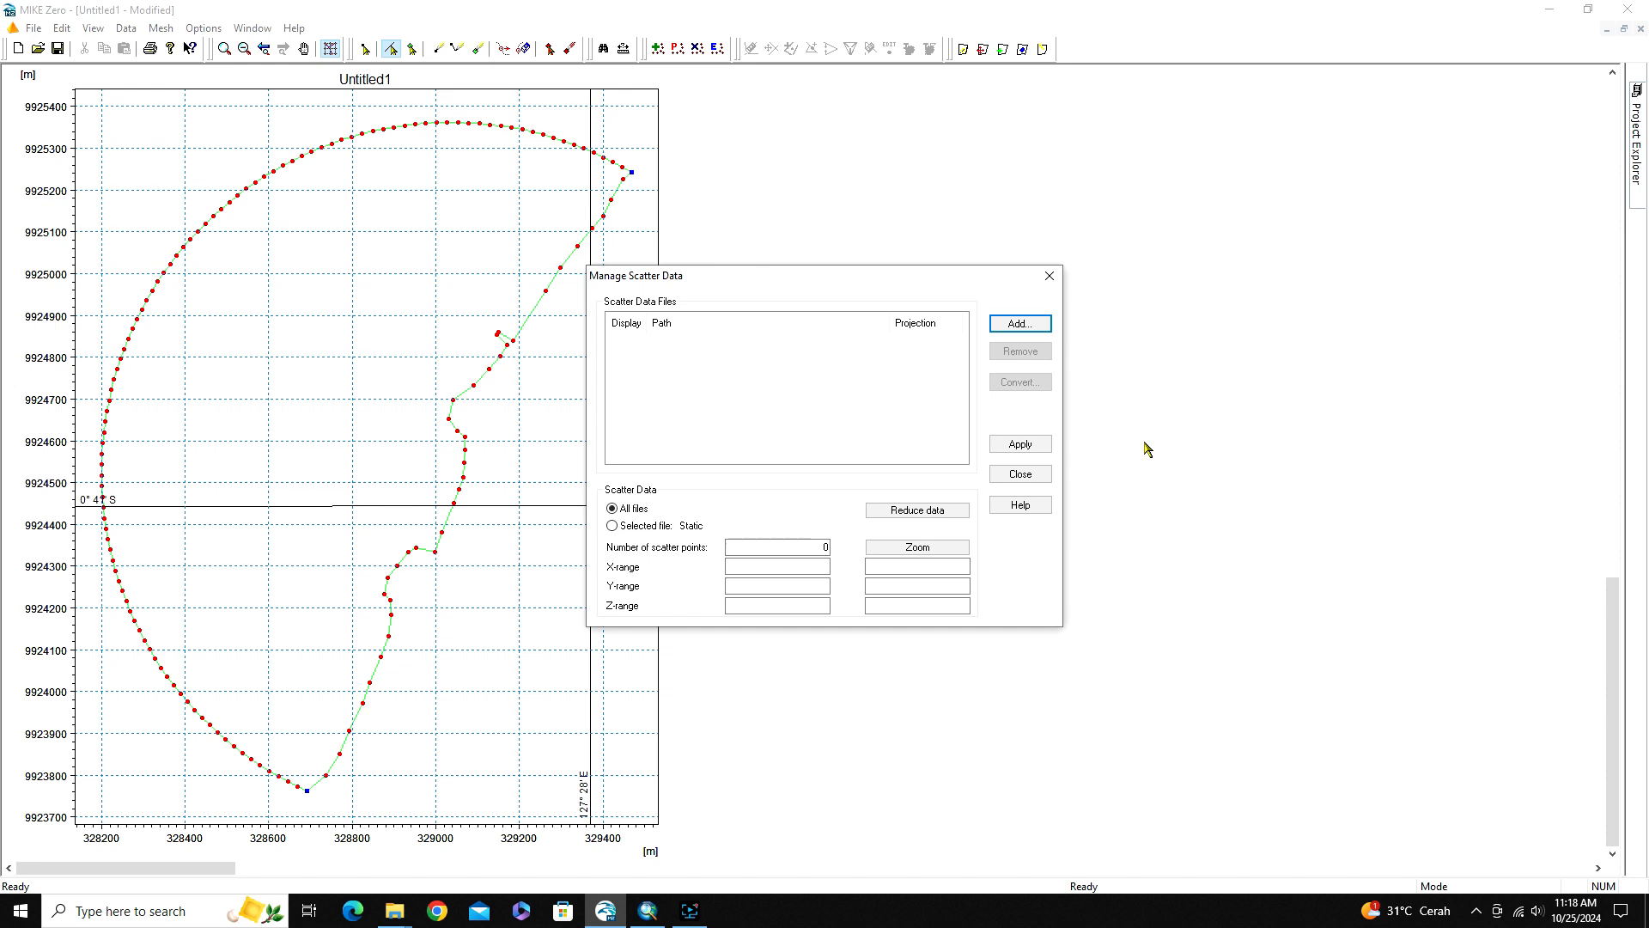
pyautogui.click(1012, 327)
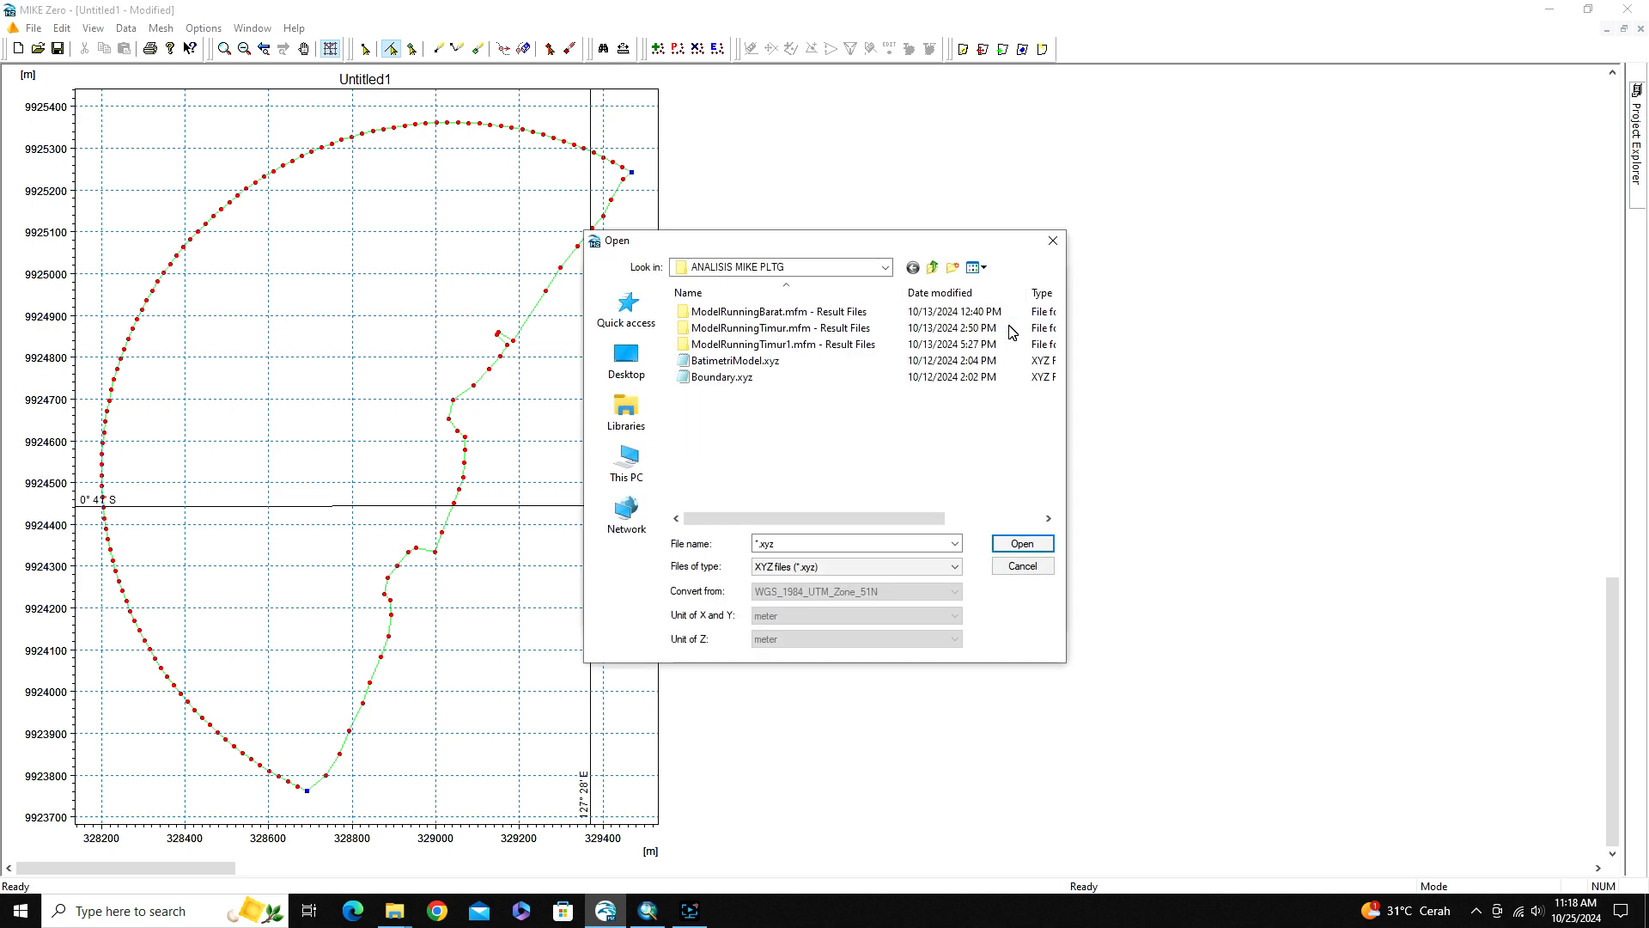
pyautogui.click(833, 268)
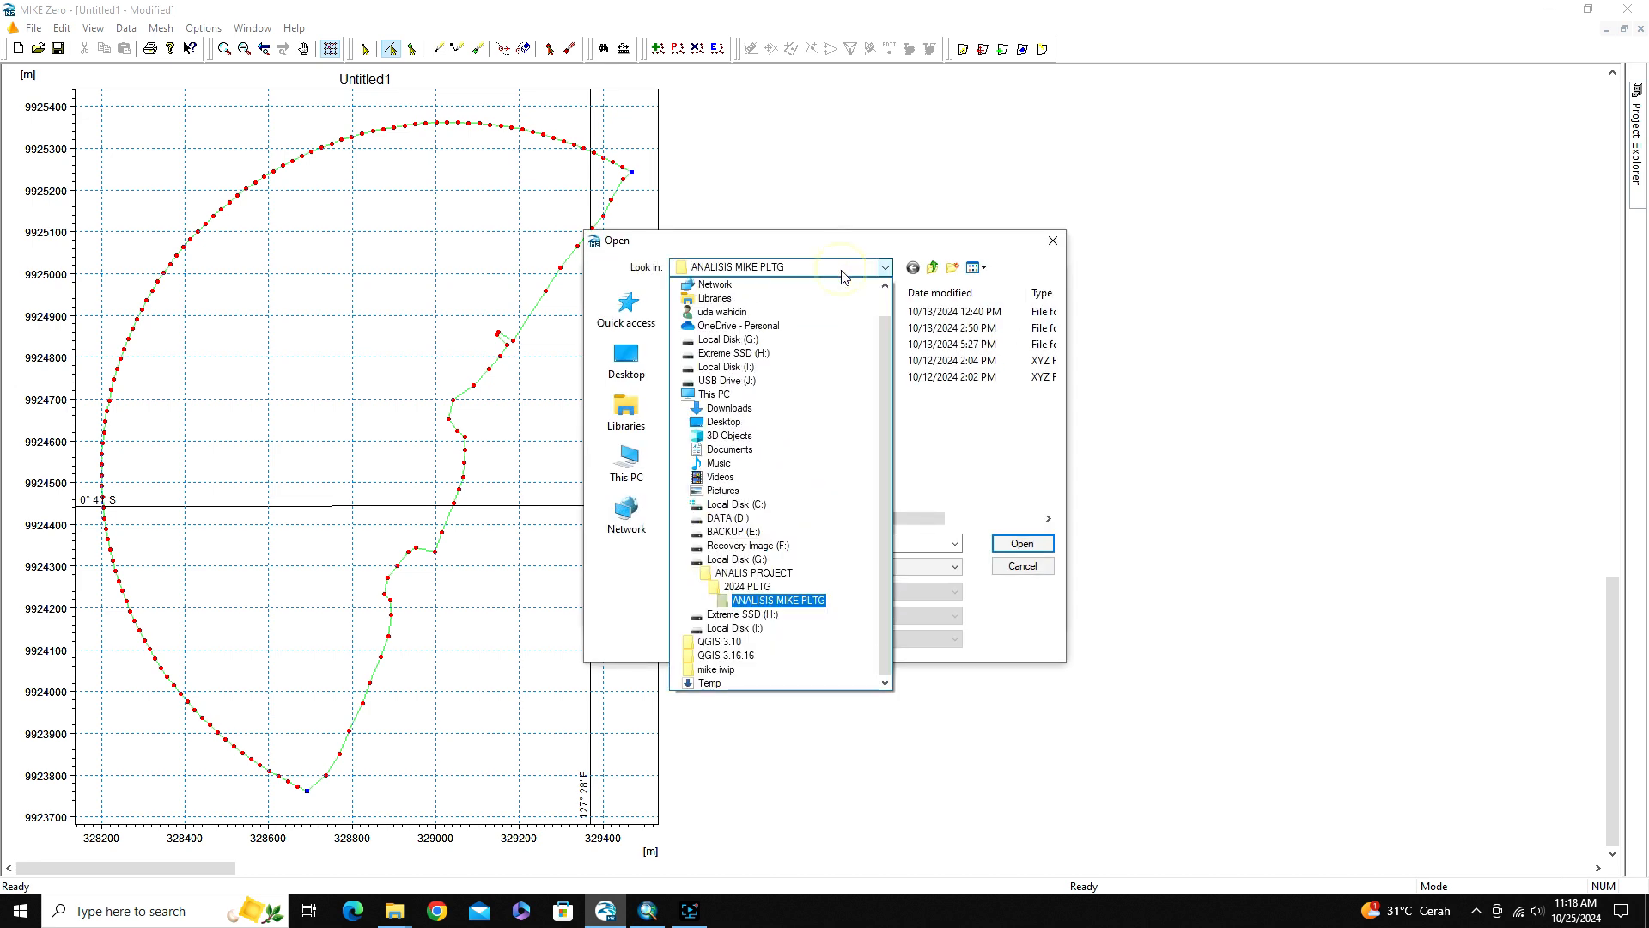
pyautogui.click(721, 627)
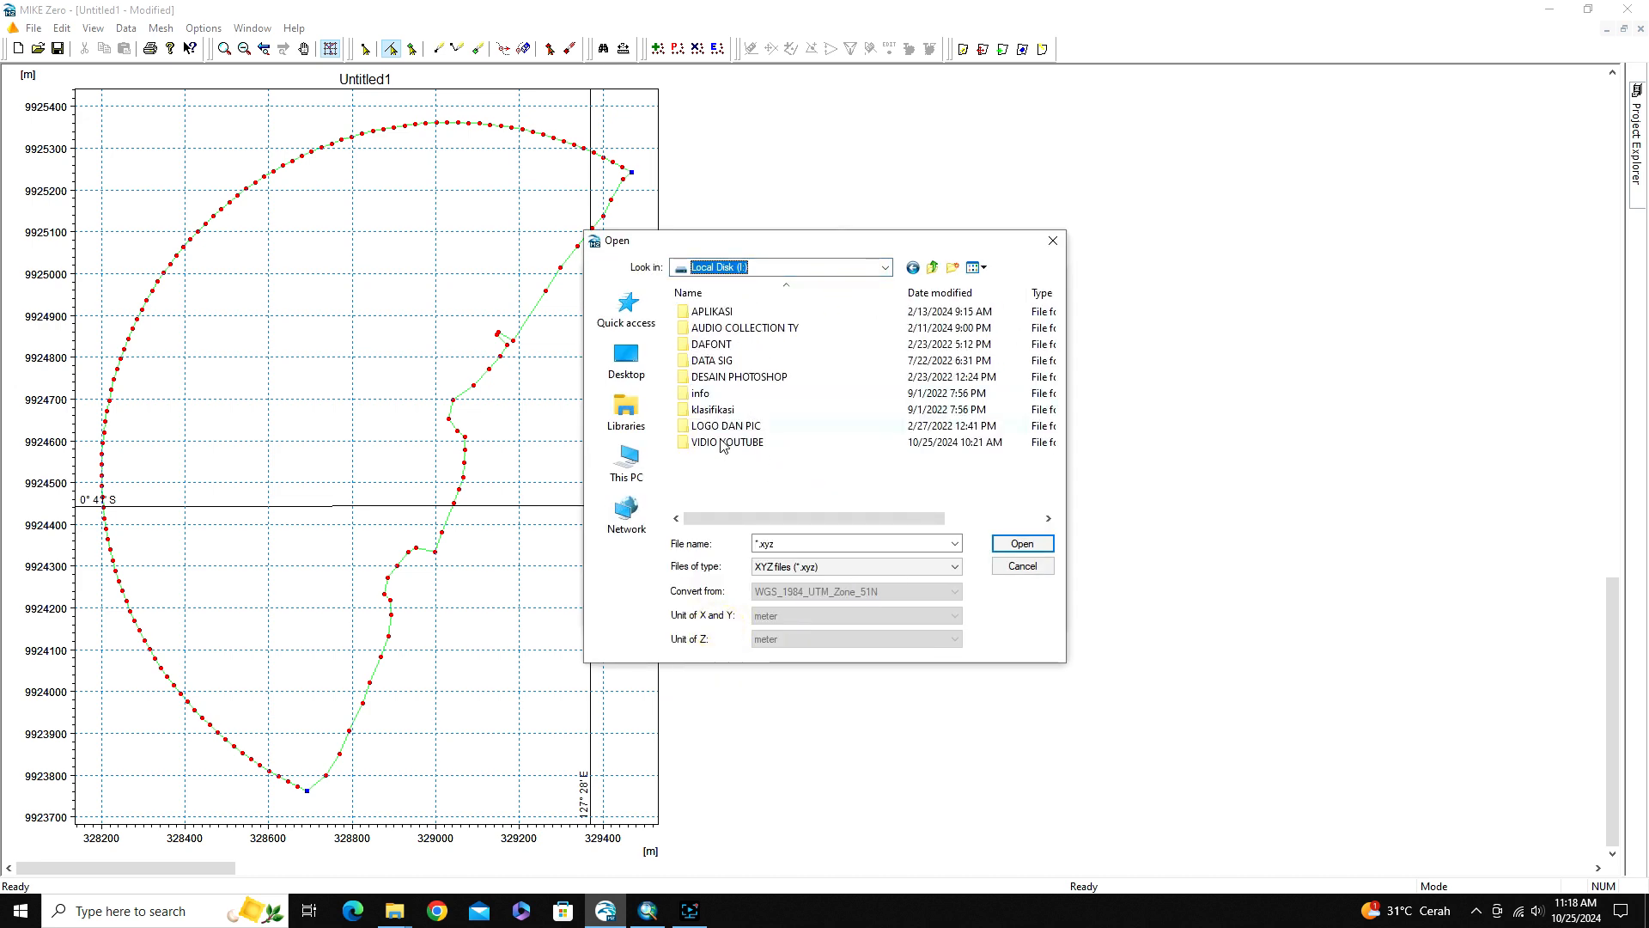
pyautogui.doubleClick(720, 449)
pyautogui.scroll(-10, 739, 451)
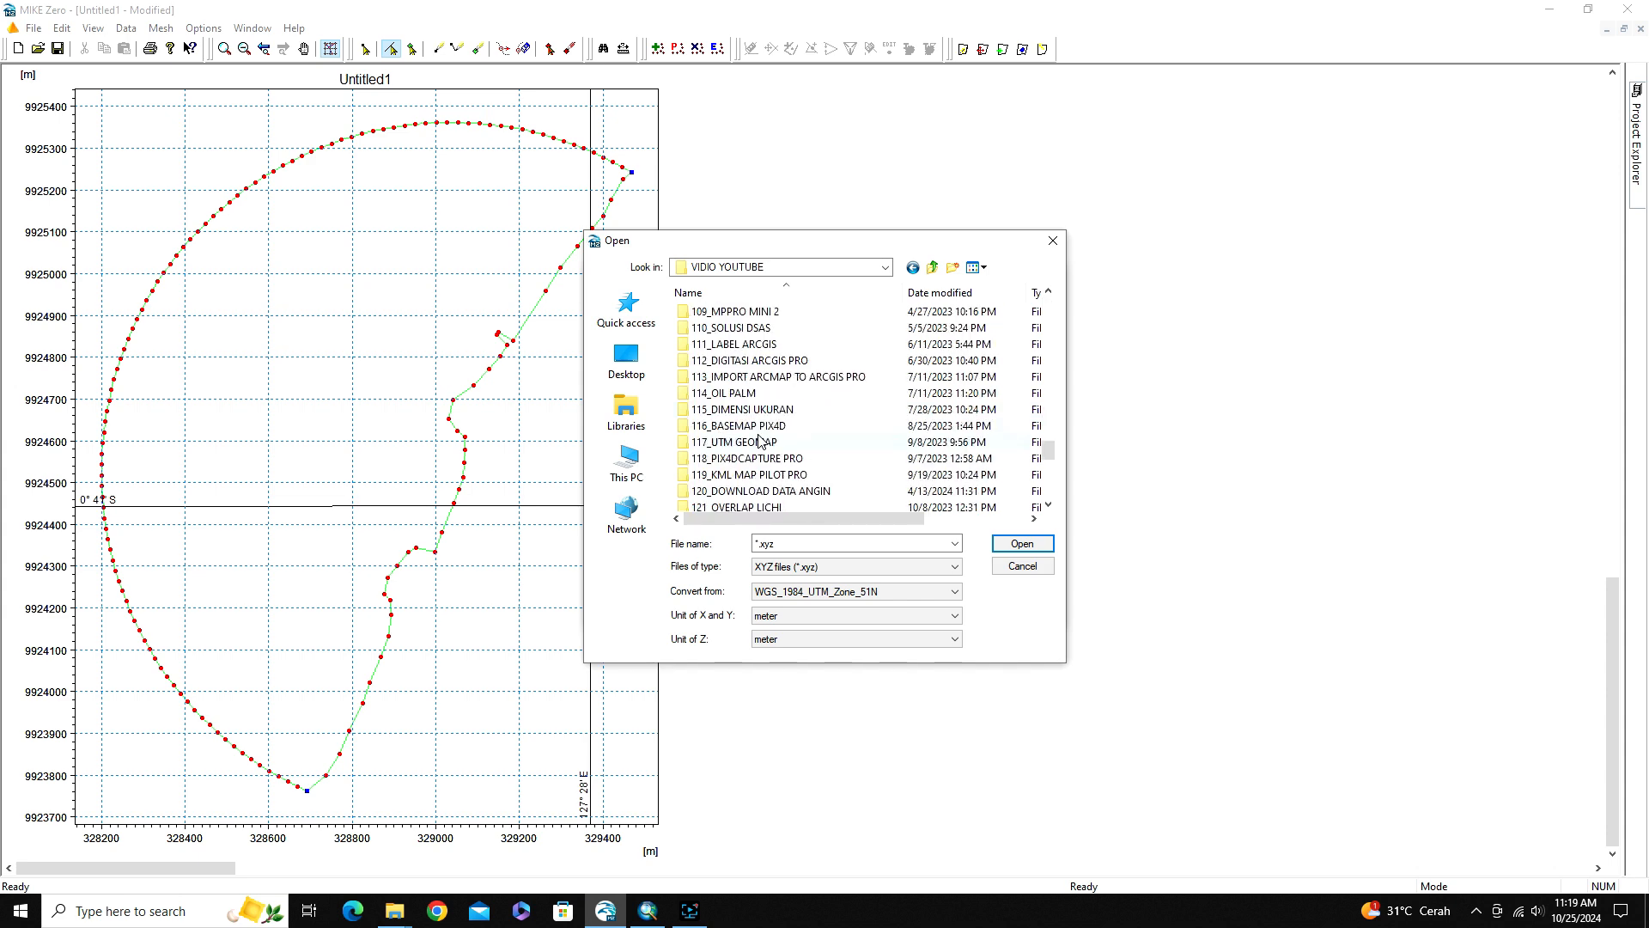
pyautogui.doubleClick(721, 491)
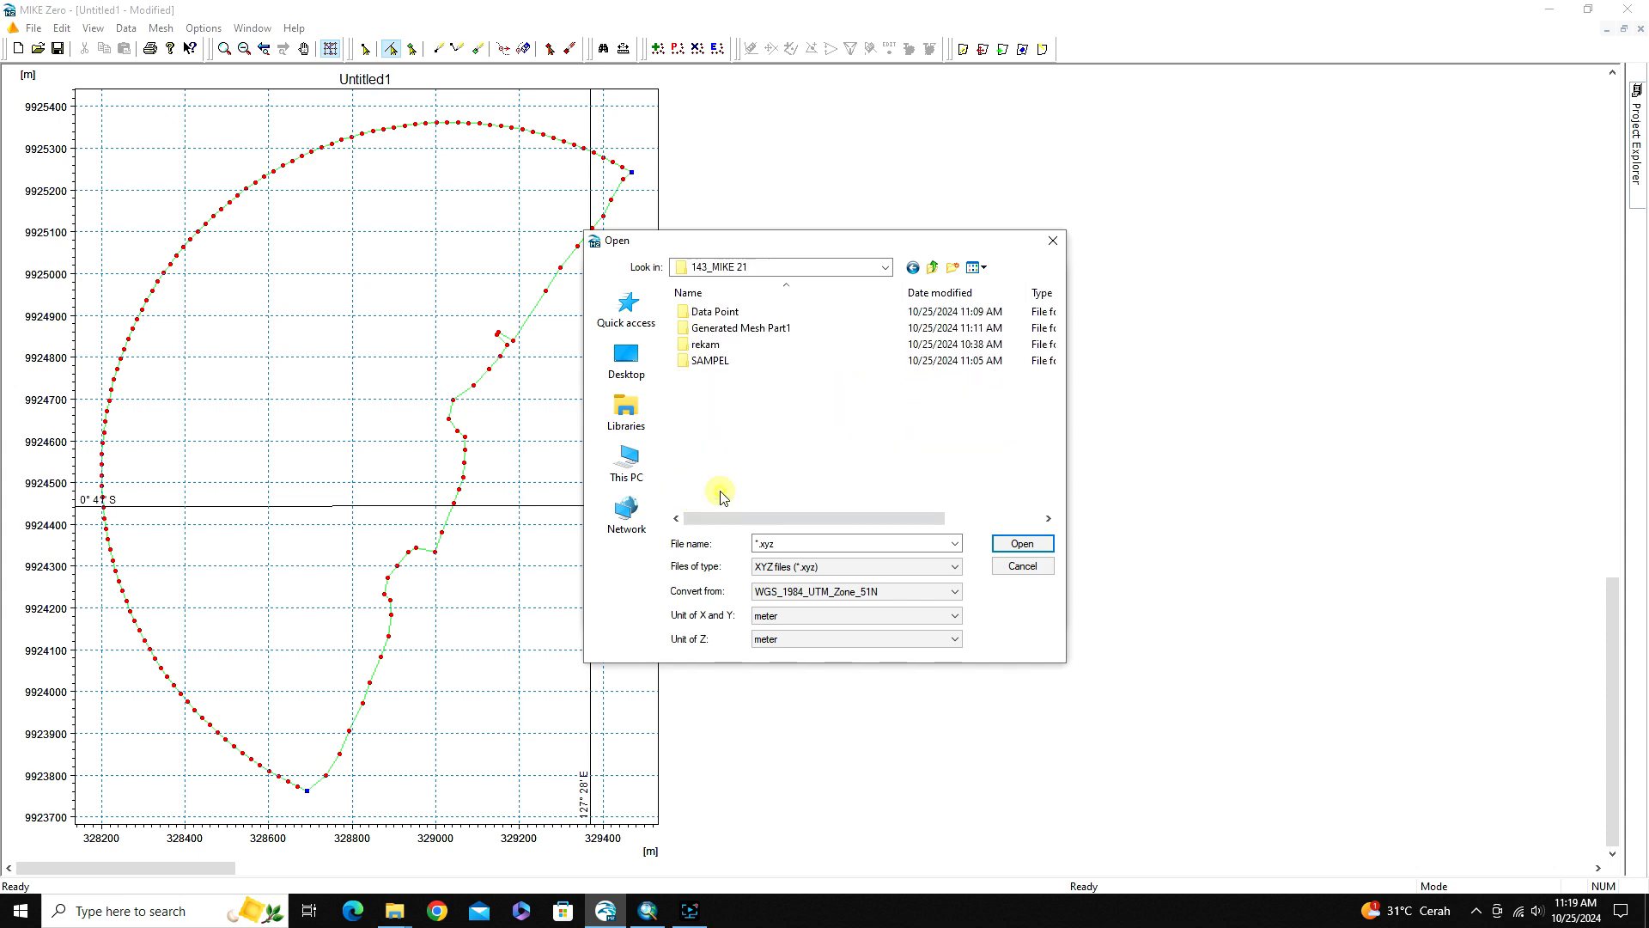
pyautogui.doubleClick(743, 331)
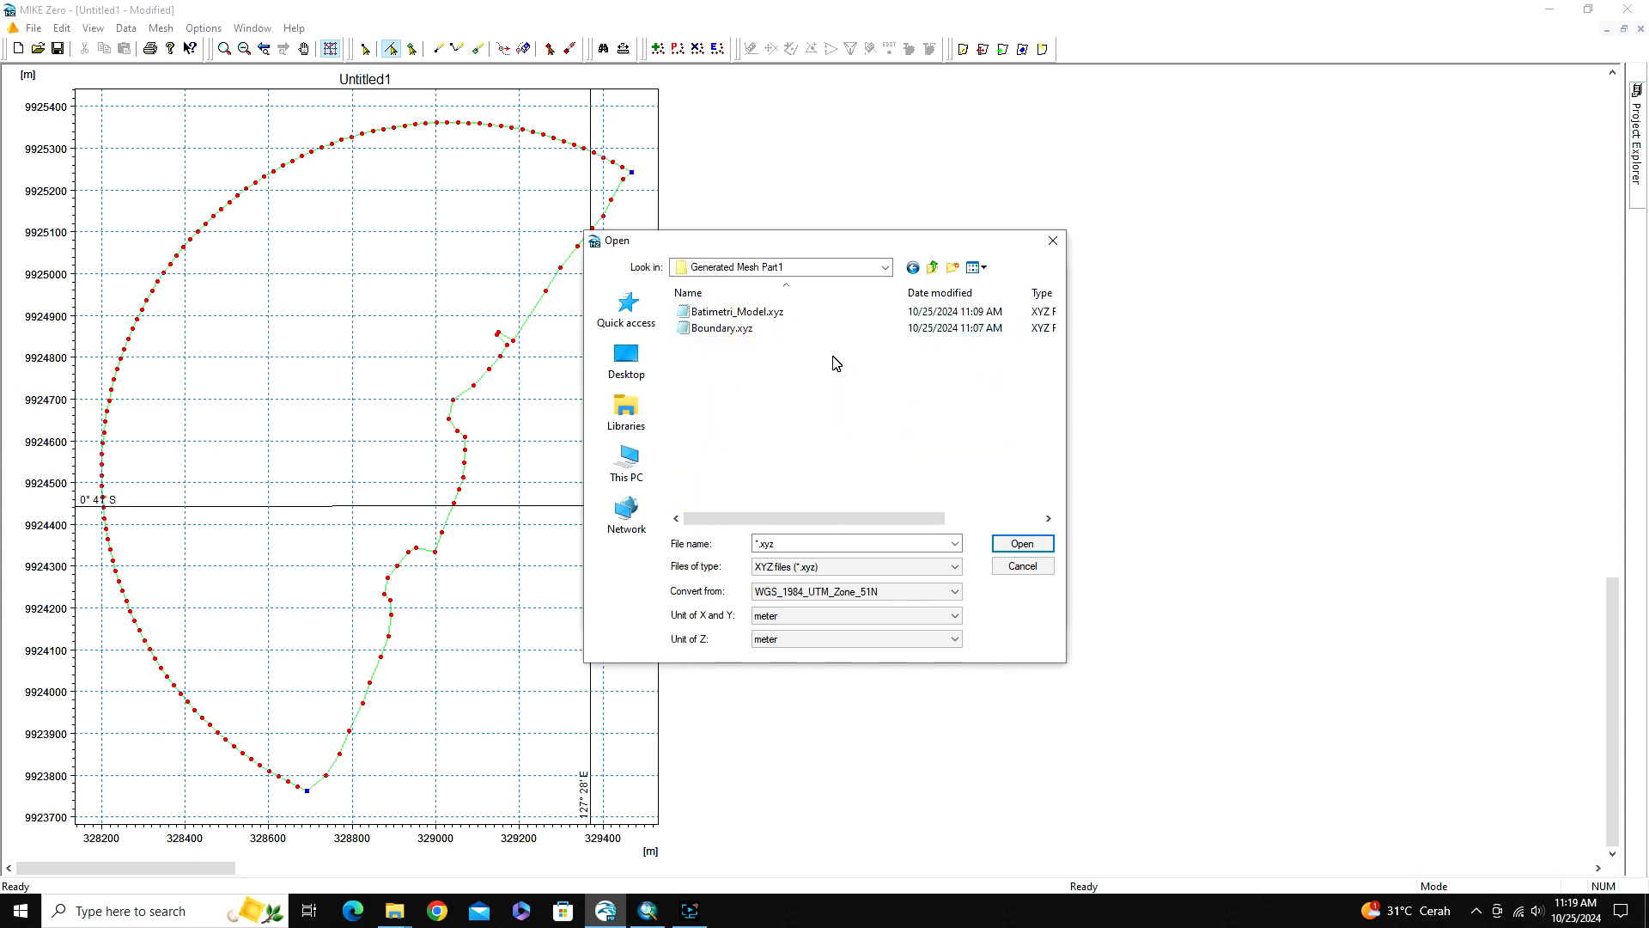
# Add Batimetri_Model.xyz as scatter data with the WGS_1984_UTM_Zone_52S projection and apply it to the map
pyautogui.click(725, 312)
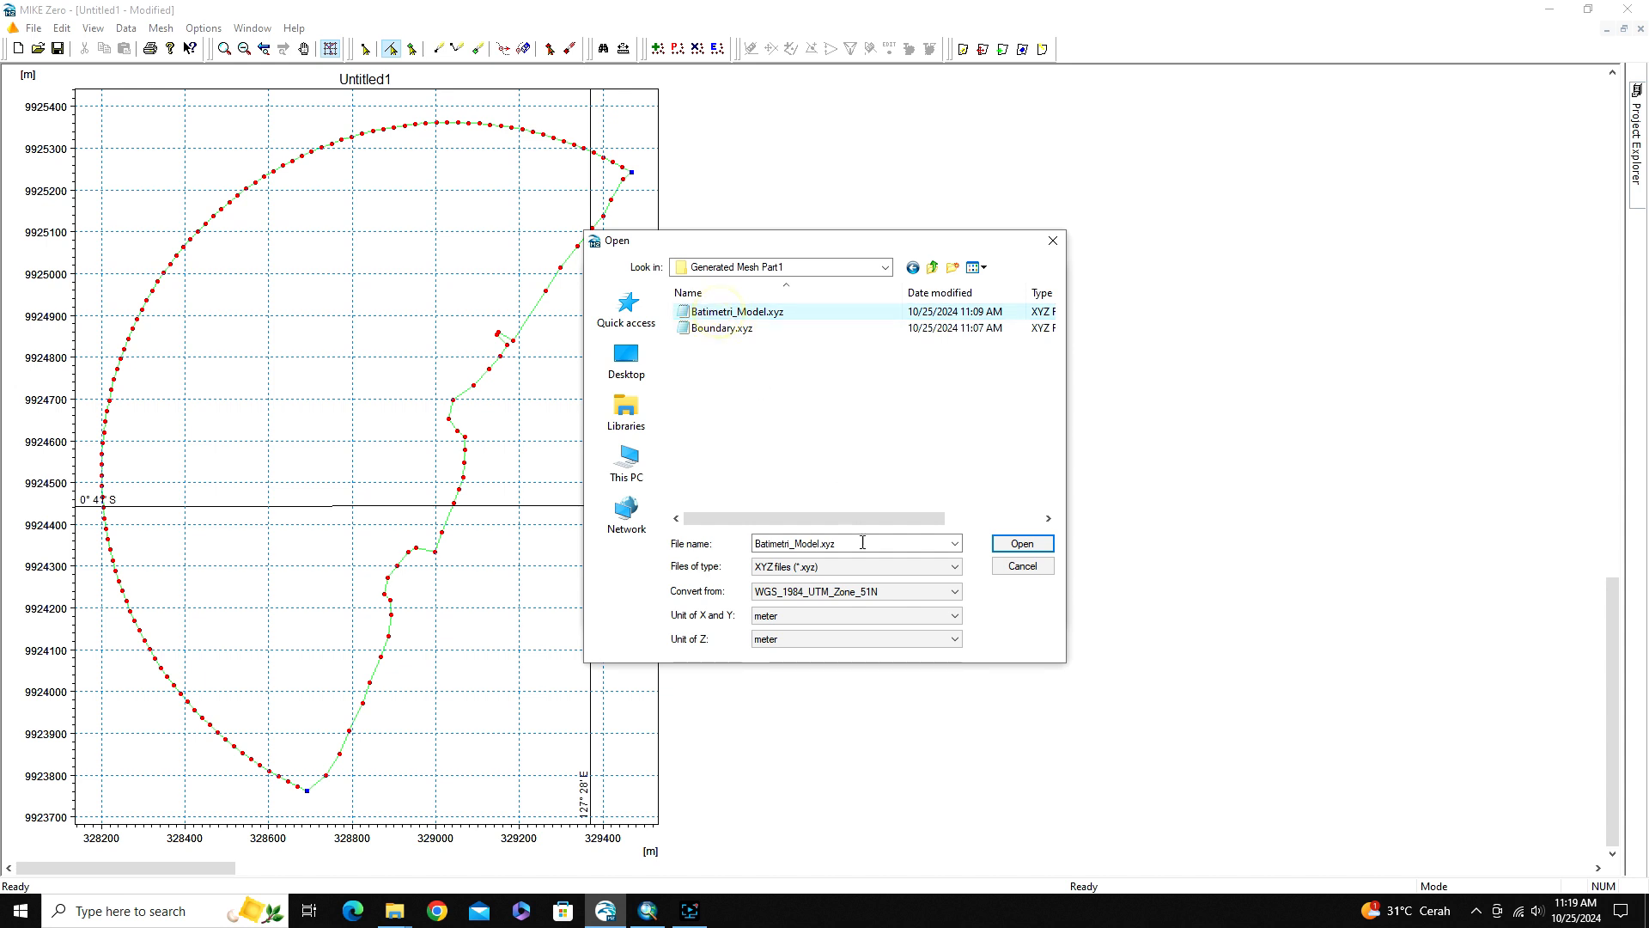
pyautogui.click(897, 595)
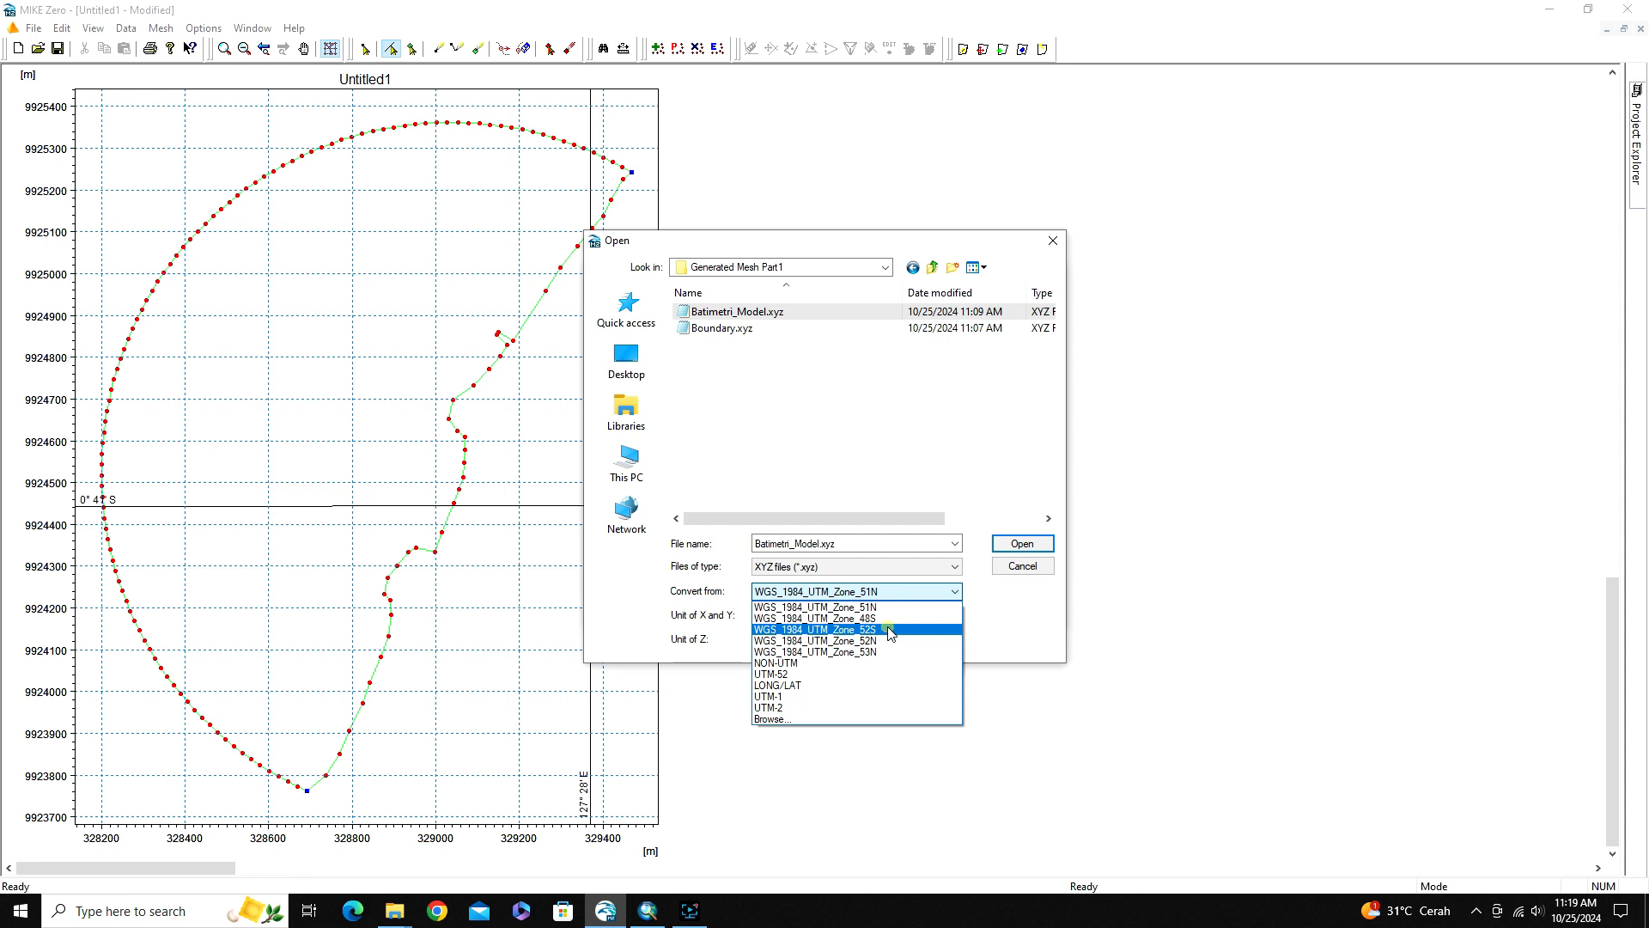
pyautogui.click(890, 633)
pyautogui.click(1021, 545)
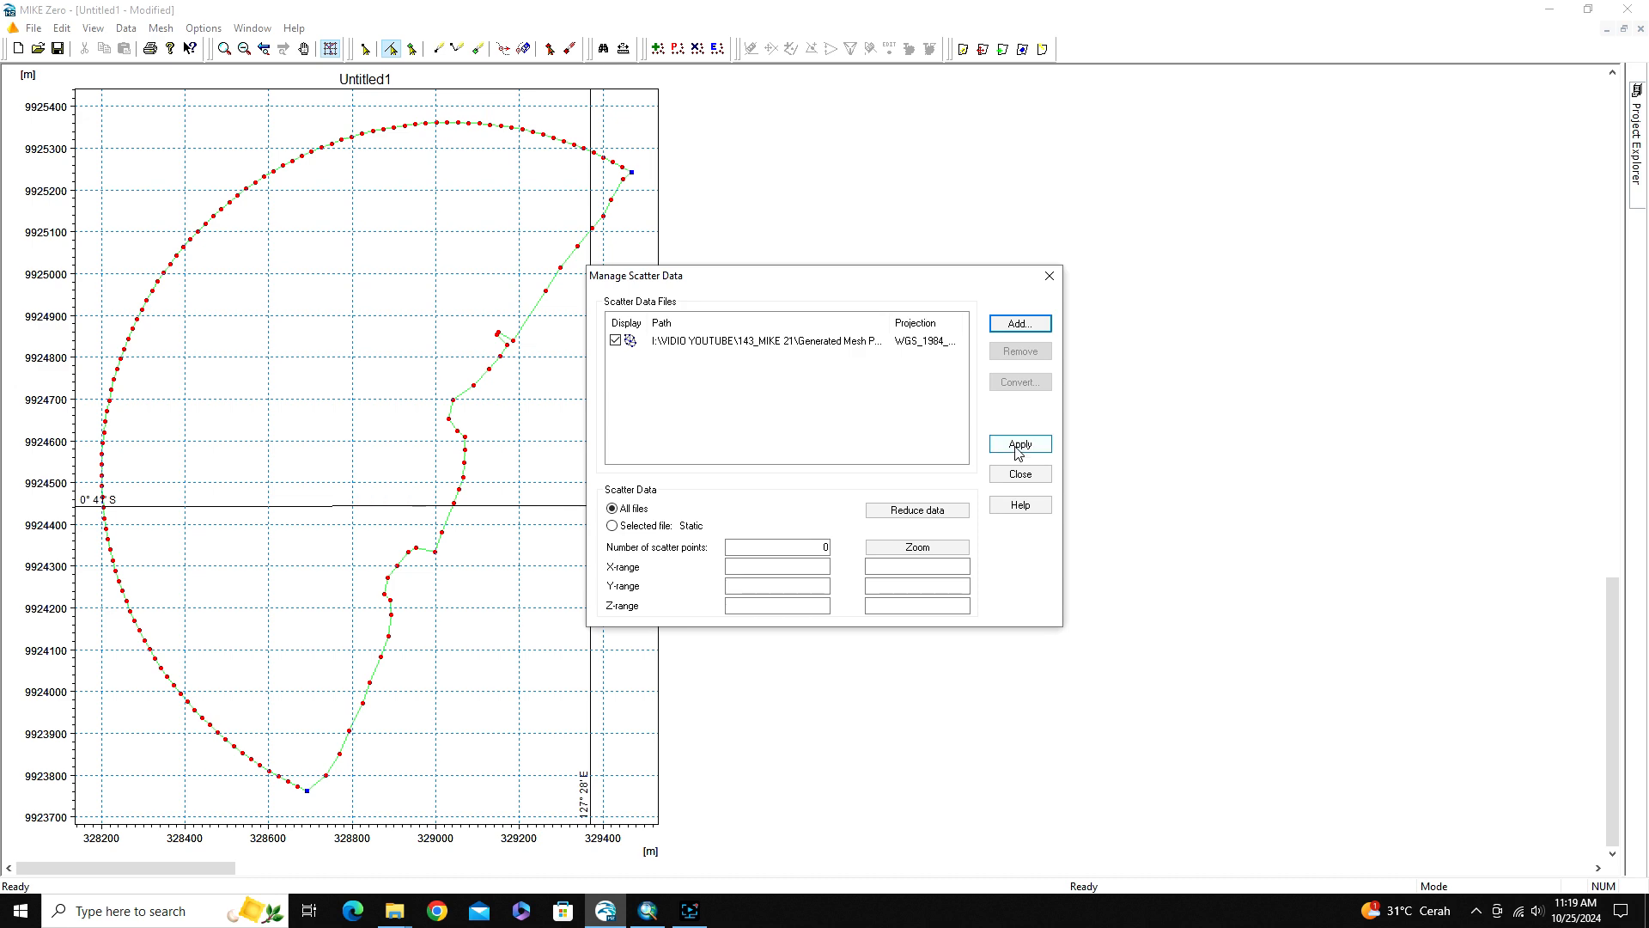
pyautogui.click(1018, 445)
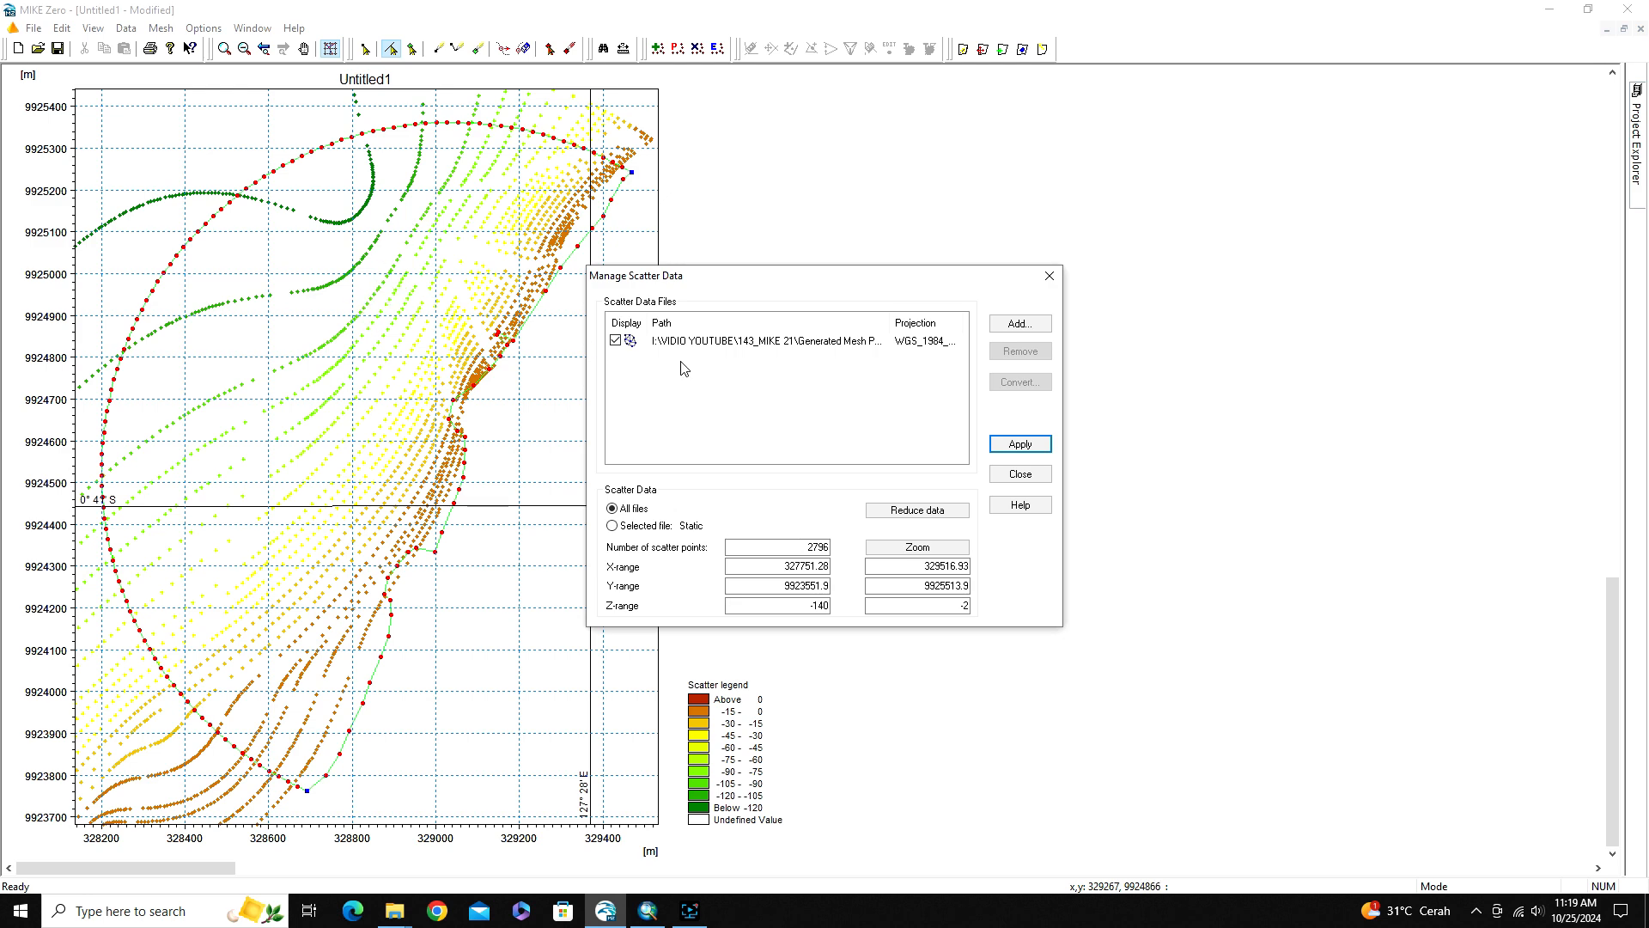
pyautogui.click(1021, 475)
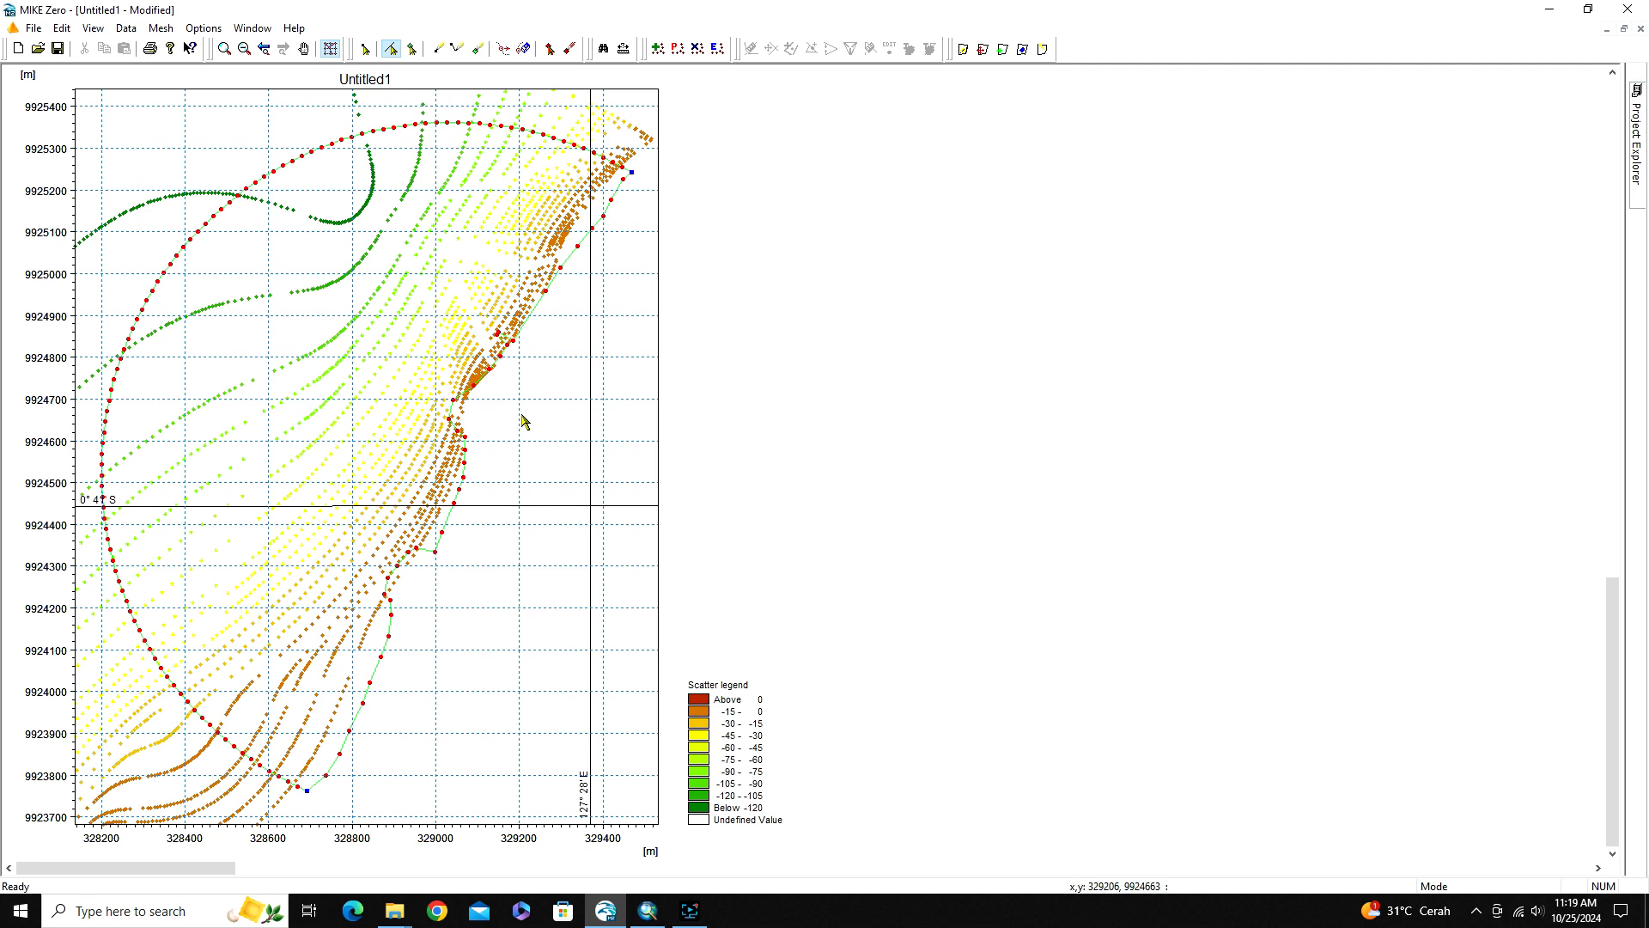
# Generate the triangular mesh inside the boundary arcs with the preset mesh options
pyautogui.click(167, 31)
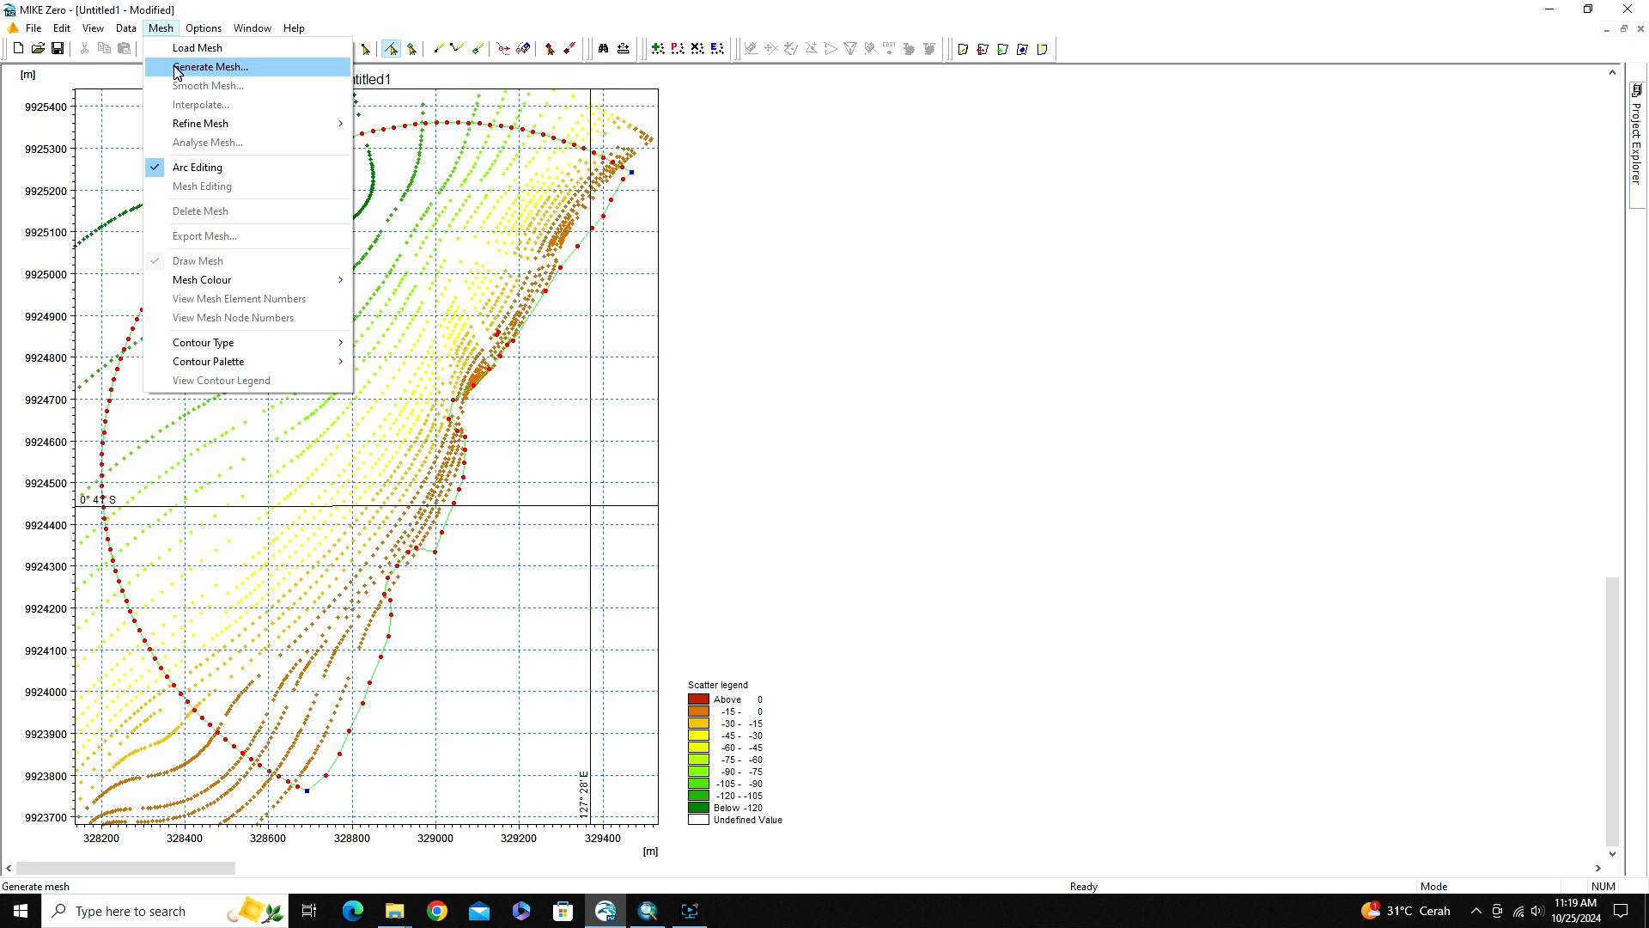
pyautogui.click(177, 68)
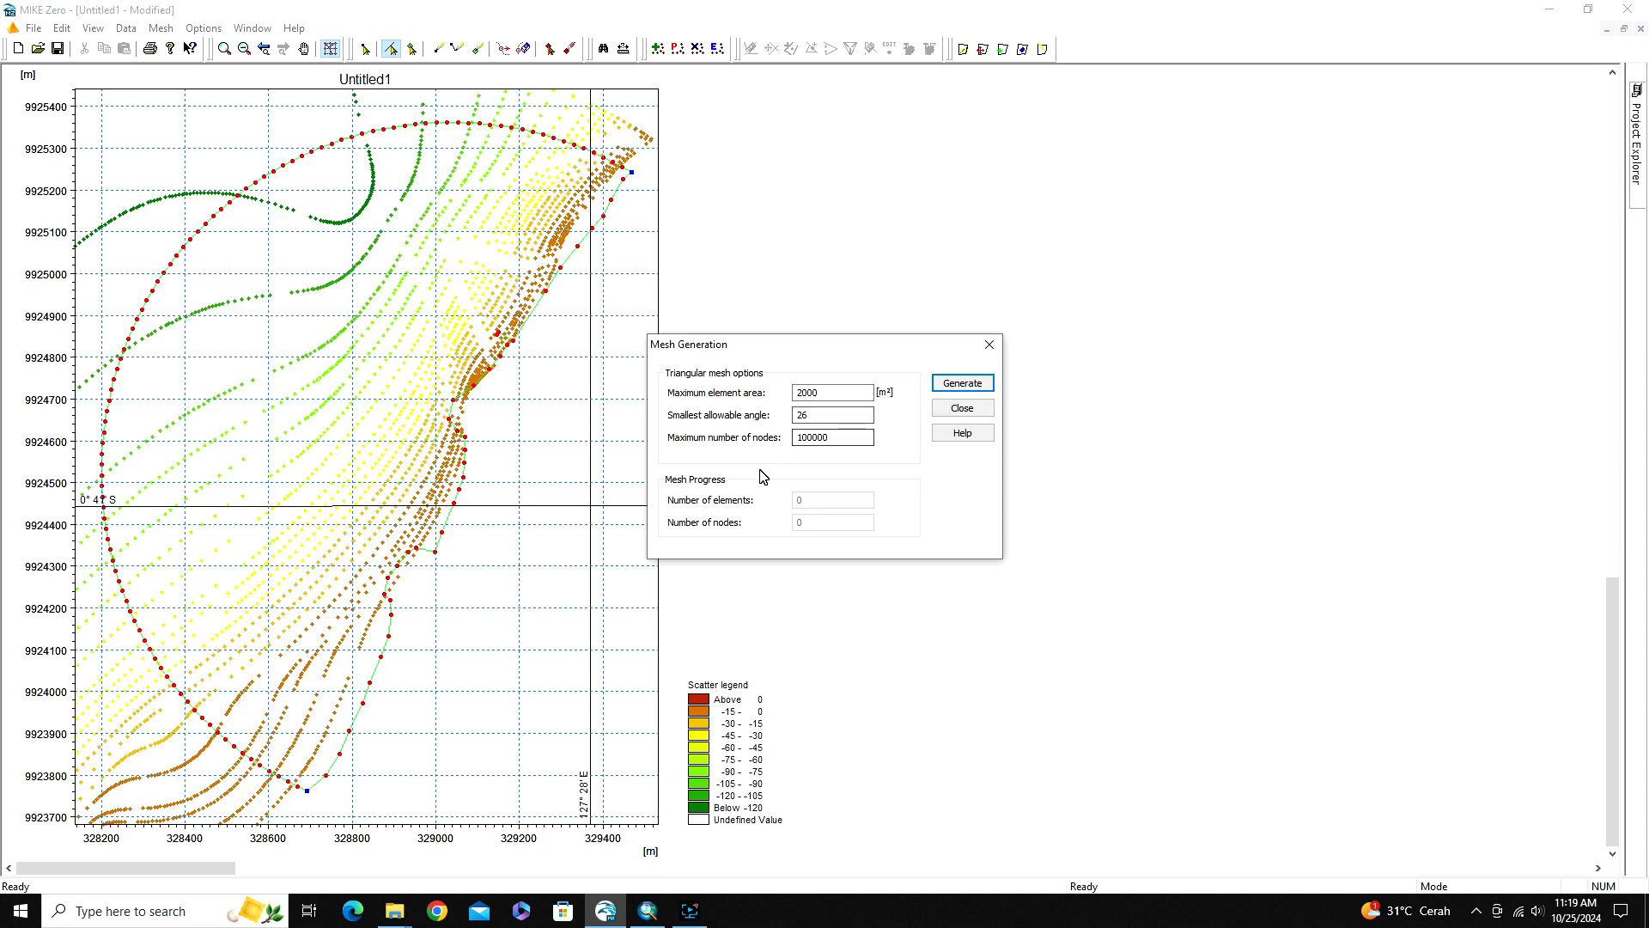
pyautogui.click(972, 389)
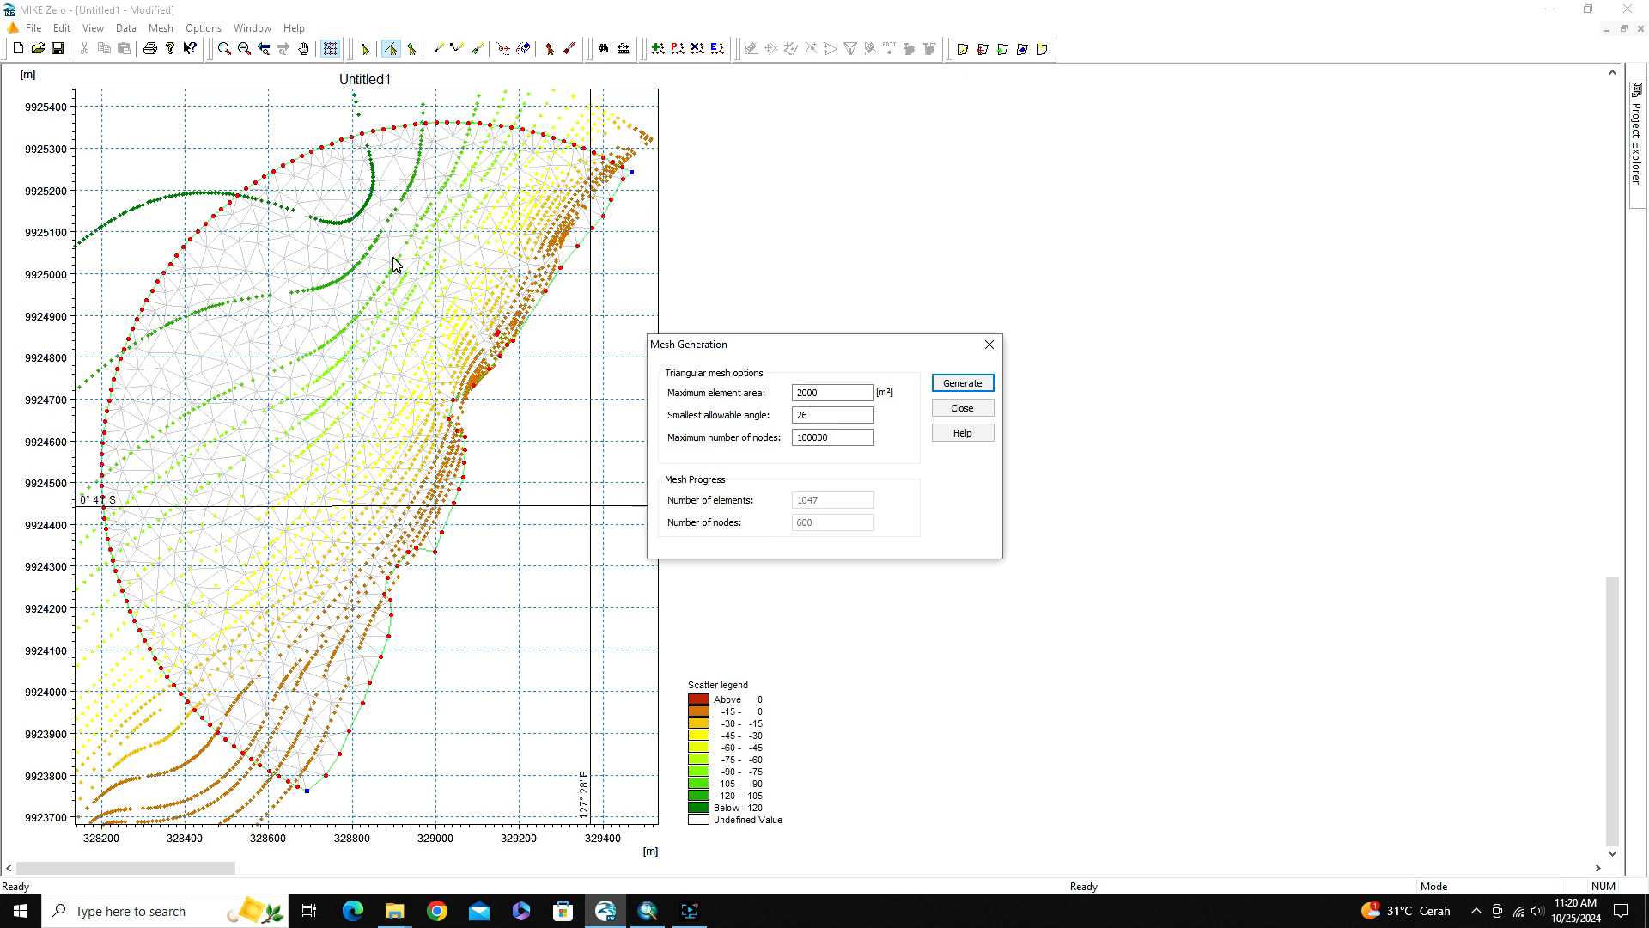
pyautogui.click(945, 407)
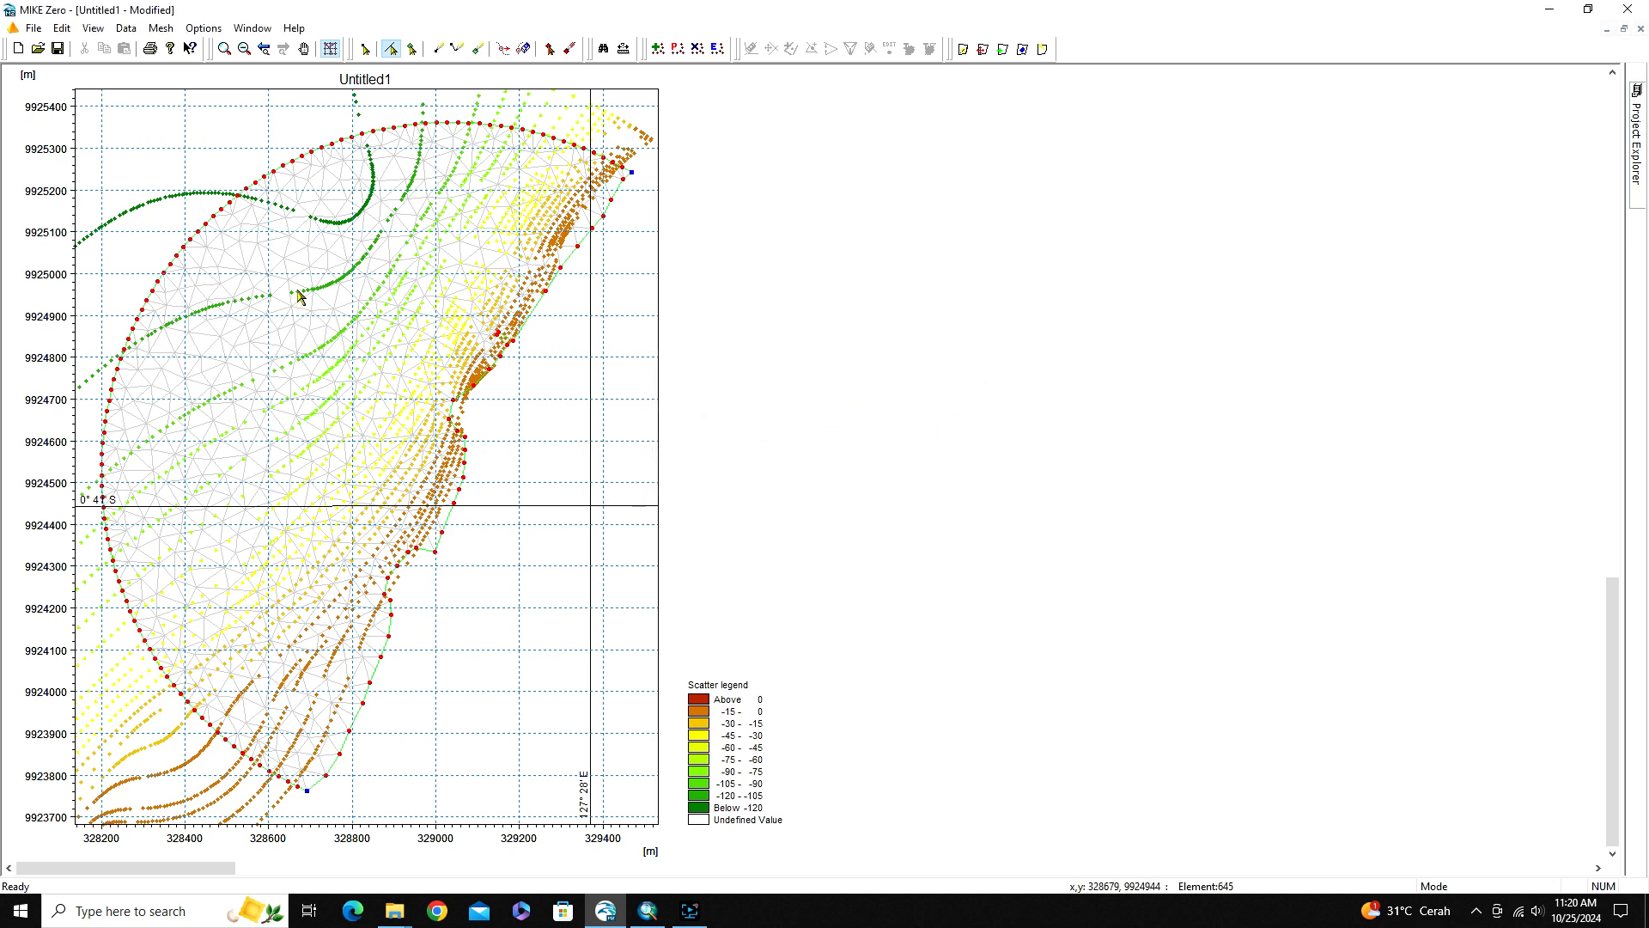
pyautogui.click(165, 30)
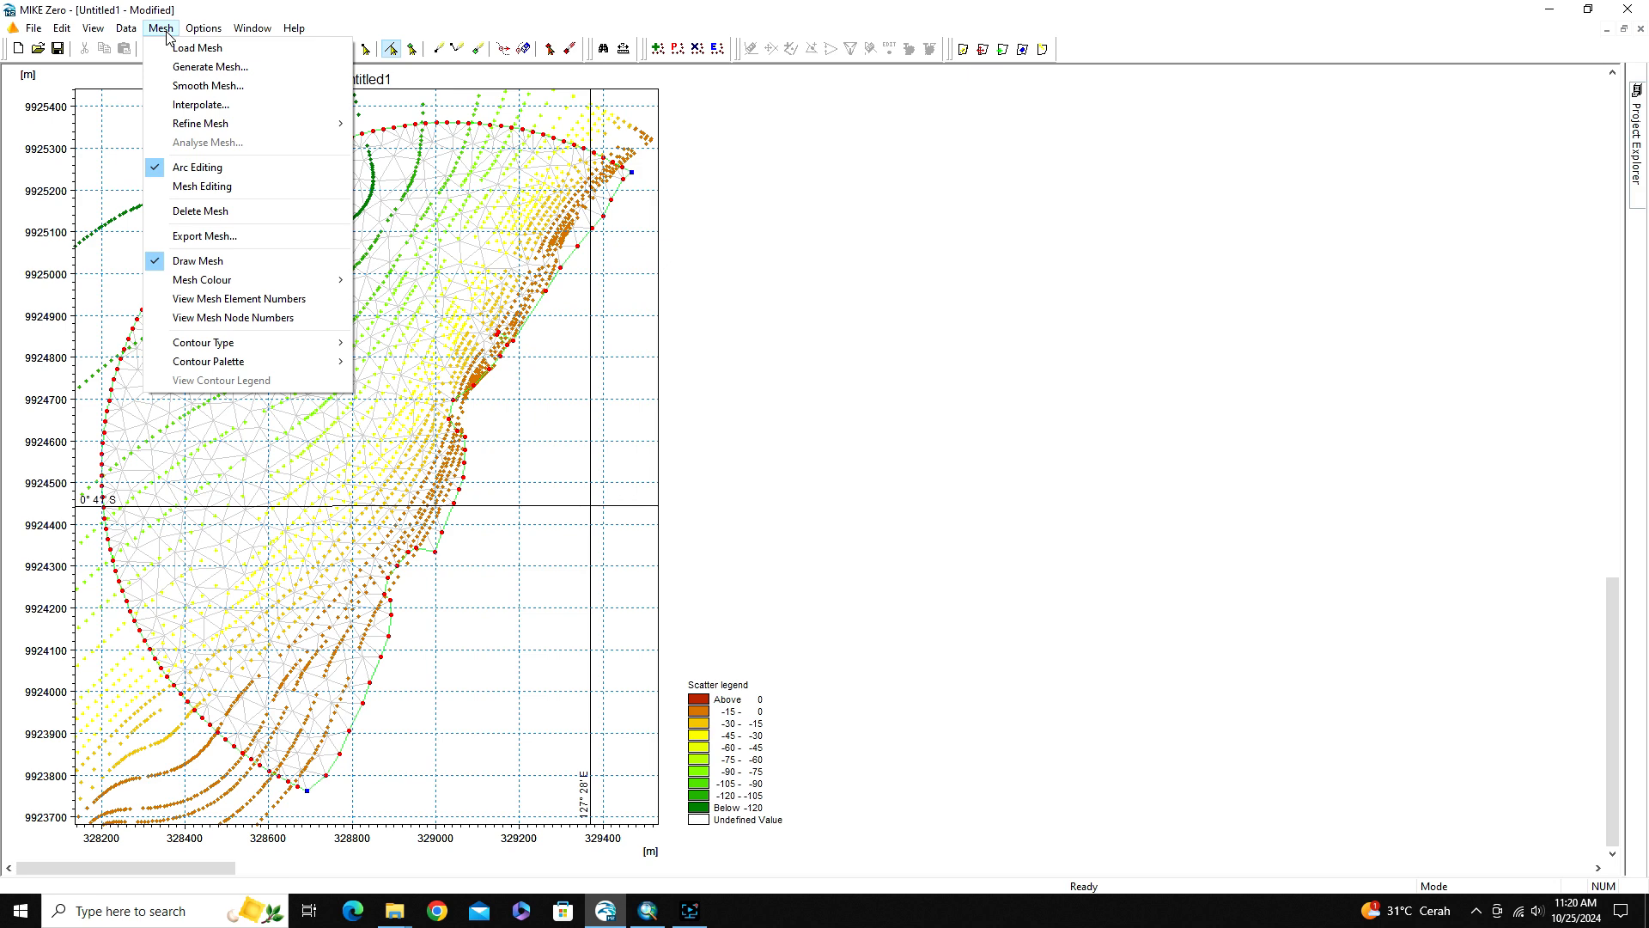
pyautogui.click(191, 104)
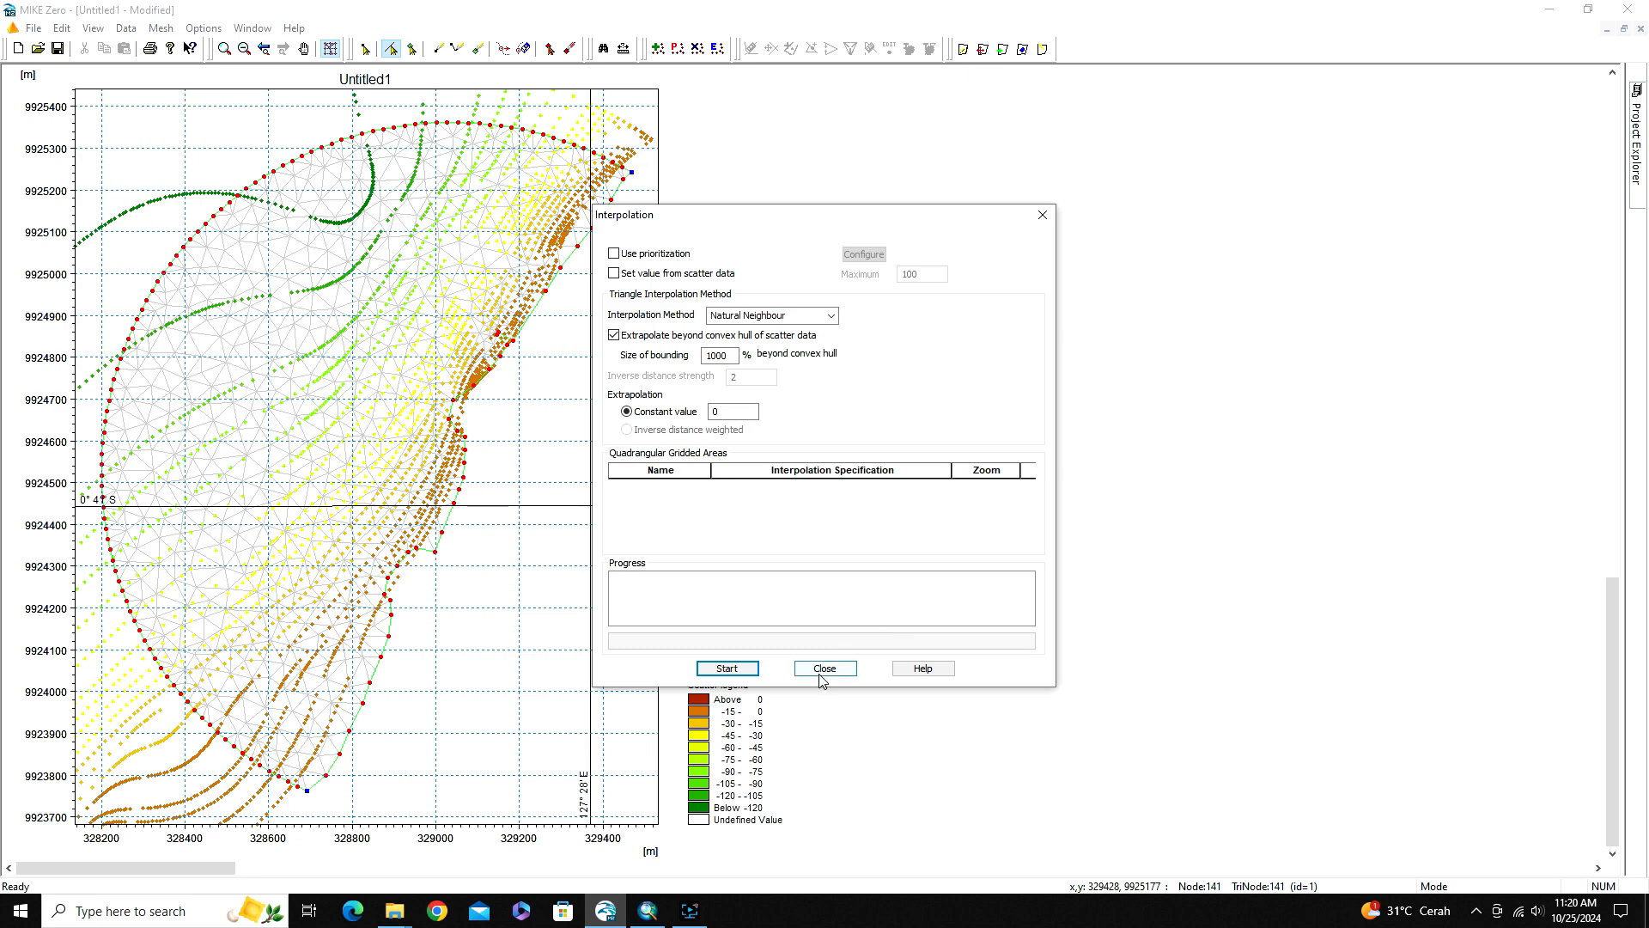
pyautogui.click(819, 669)
# Smooth the generated mesh with the preset number of iterations, leaving the mesh nodes at arcs untouched
pyautogui.click(161, 27)
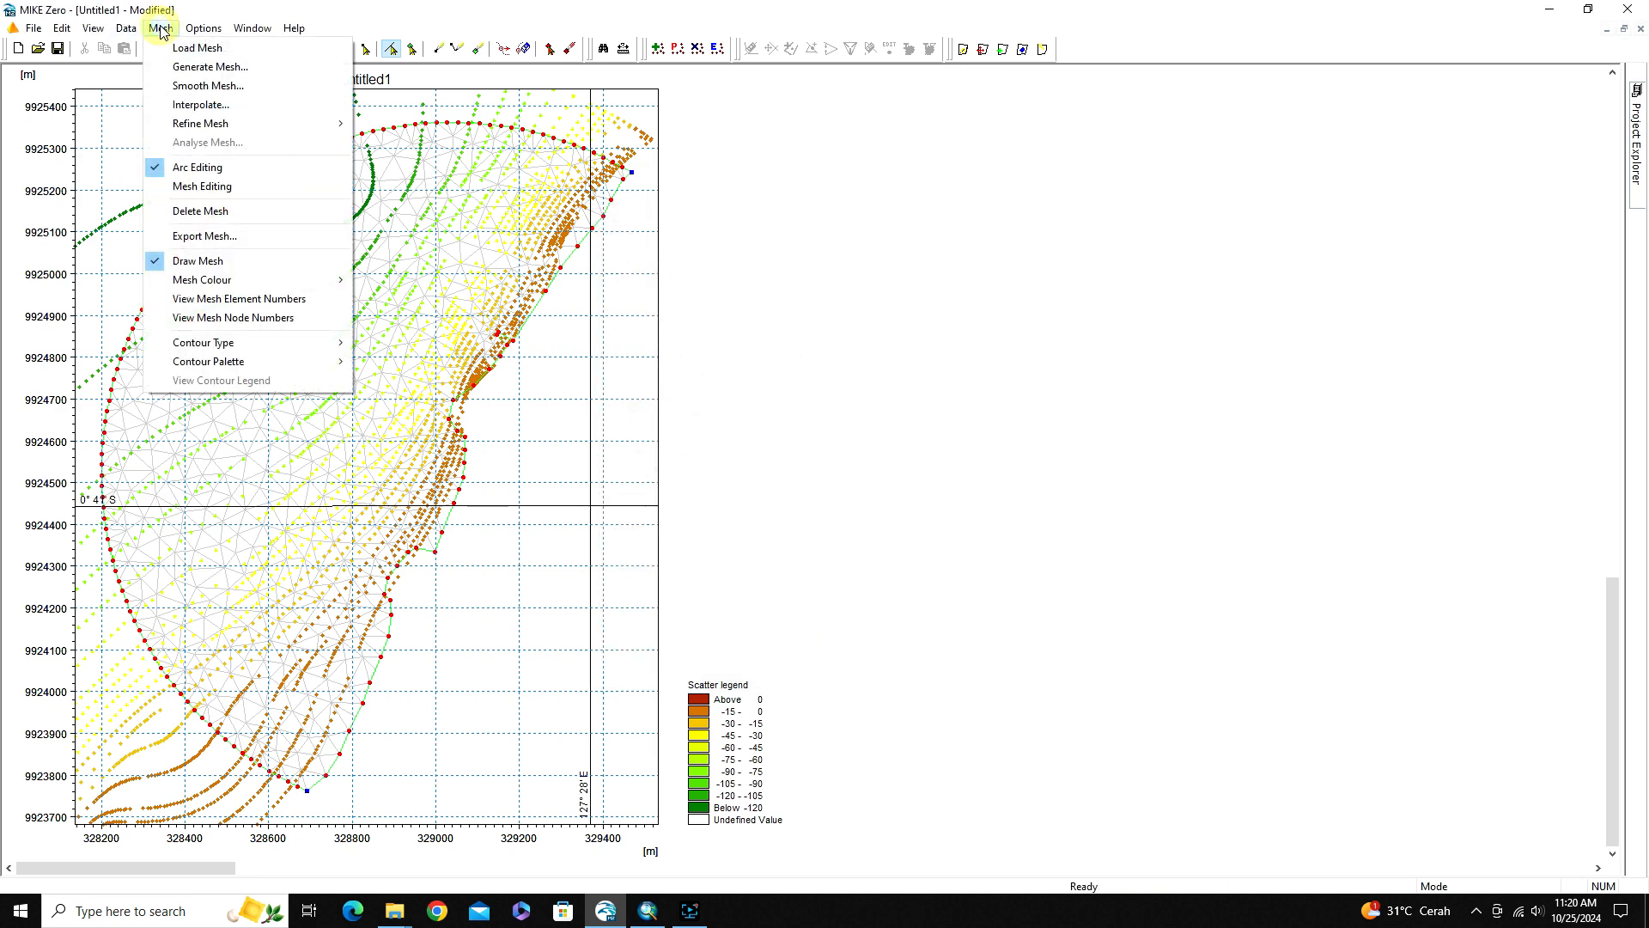
pyautogui.click(169, 87)
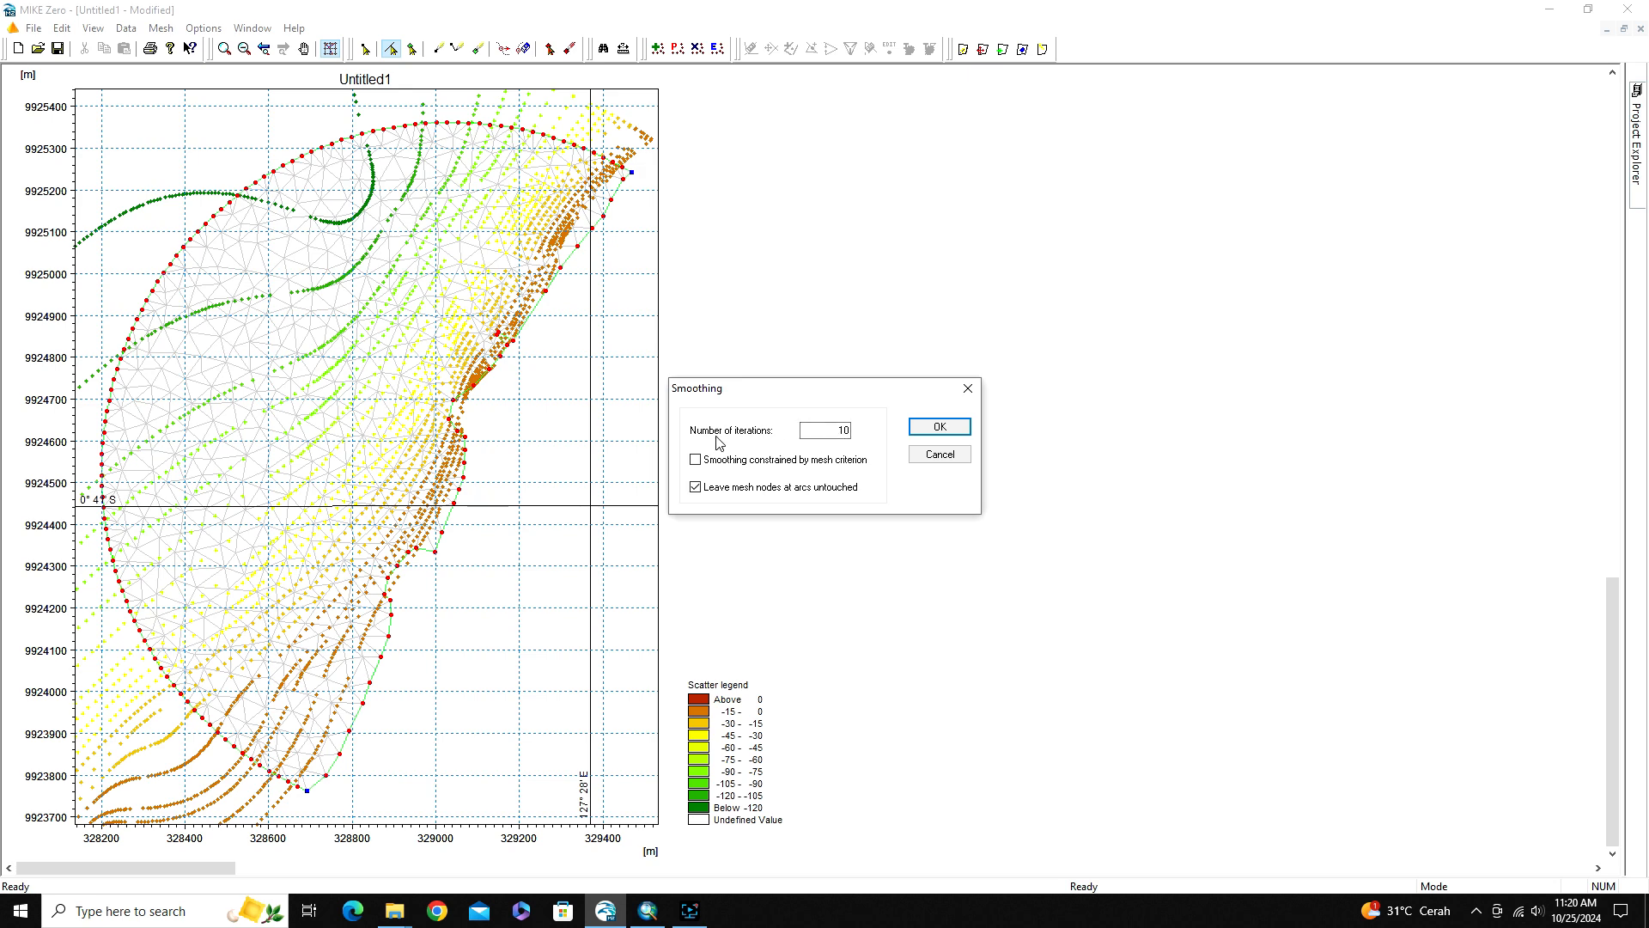
pyautogui.click(939, 429)
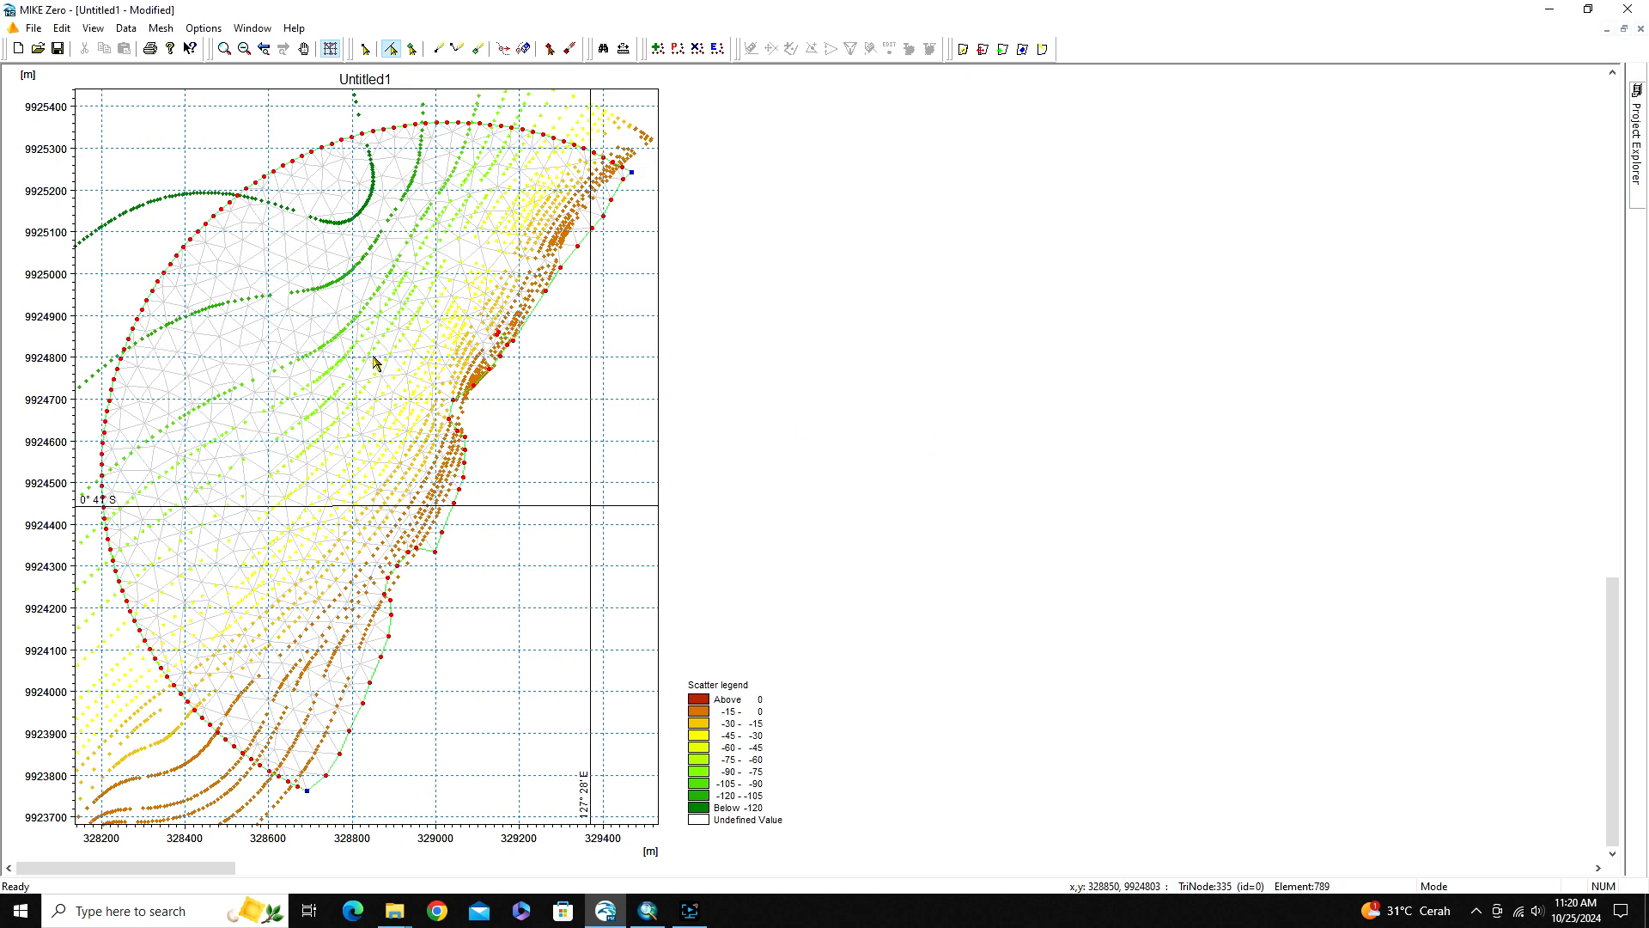
# Interpolate the bathymetry scatter data onto the mesh nodes using the Natural Neighbour method with extrapolation beyond the convex hull
pyautogui.click(162, 30)
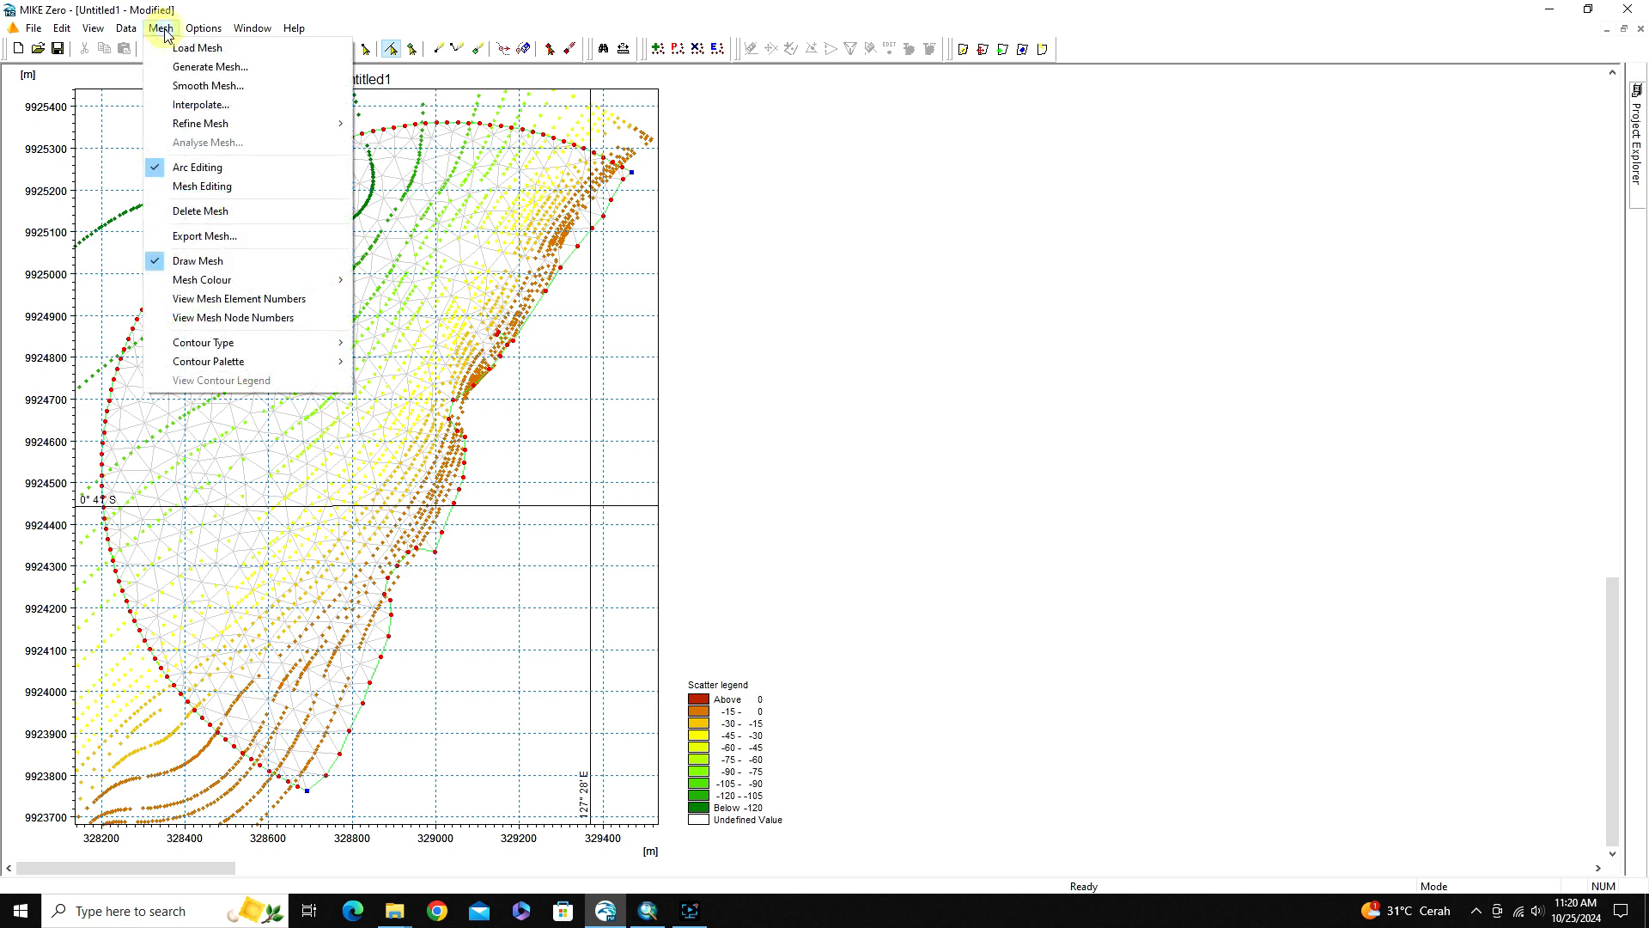
pyautogui.click(176, 104)
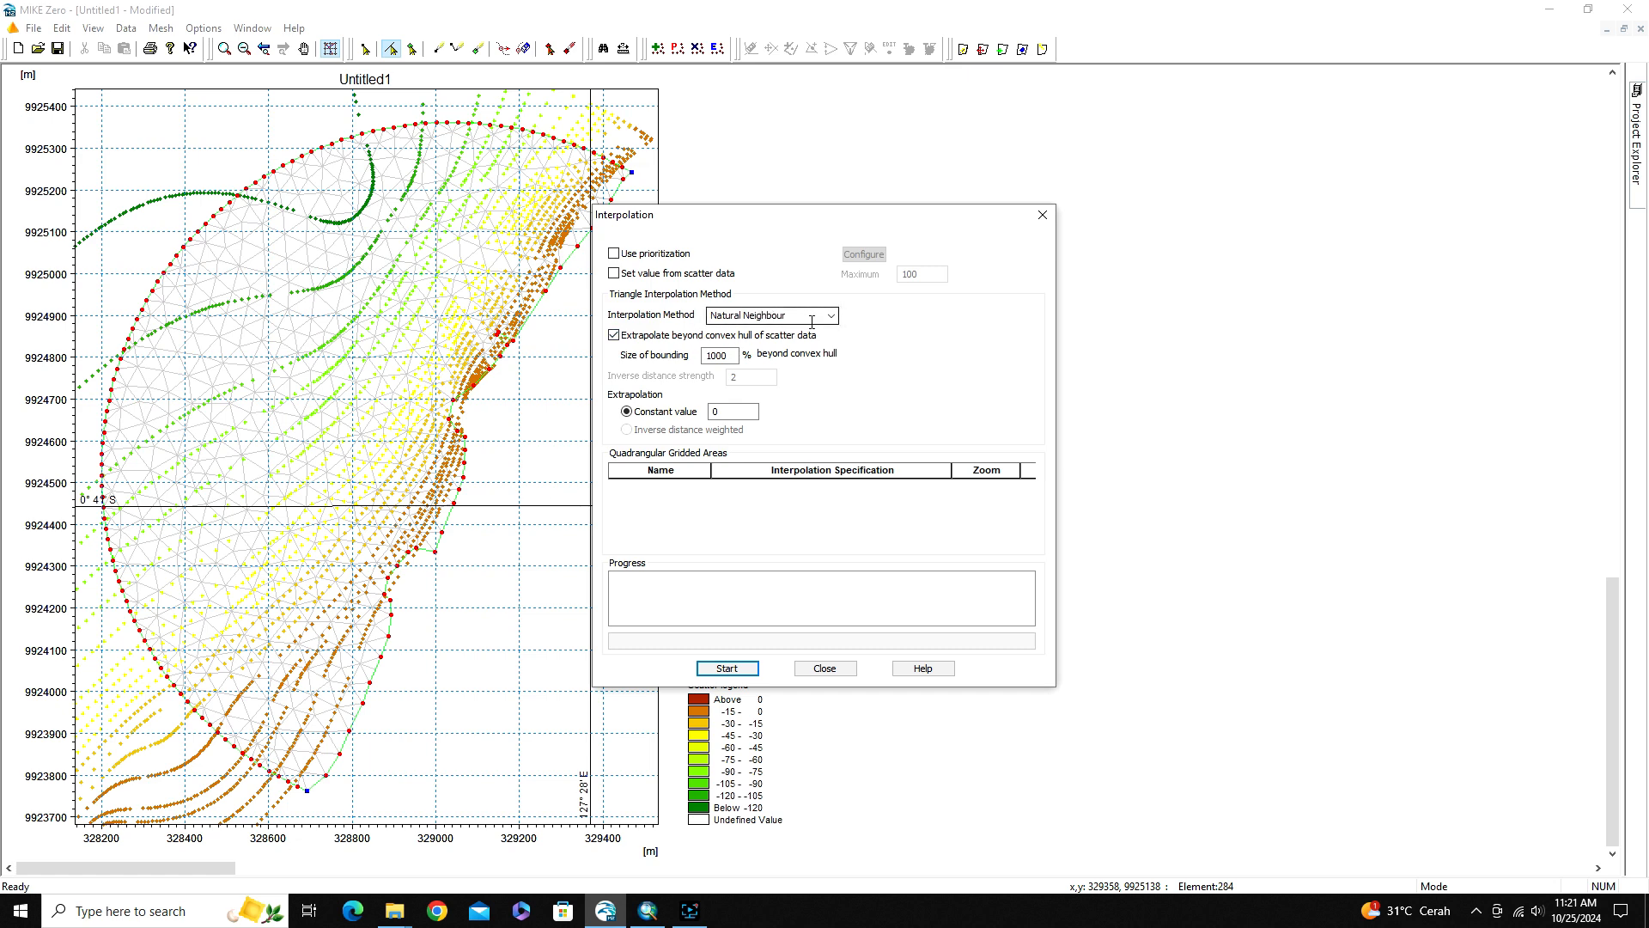
pyautogui.click(726, 669)
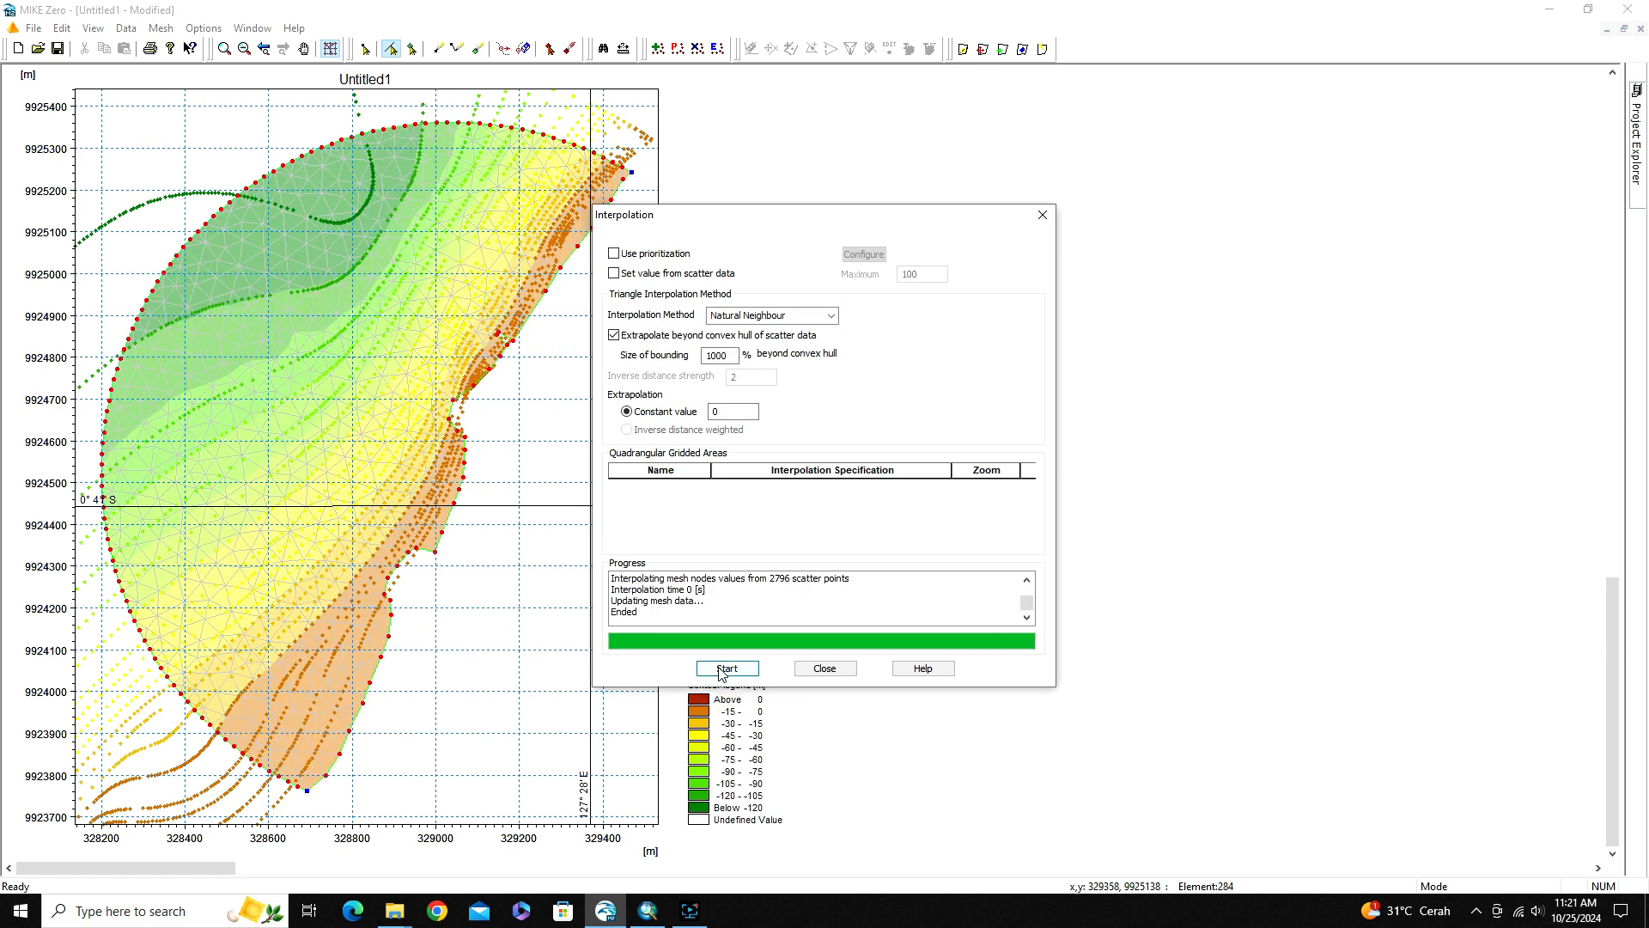
pyautogui.click(820, 668)
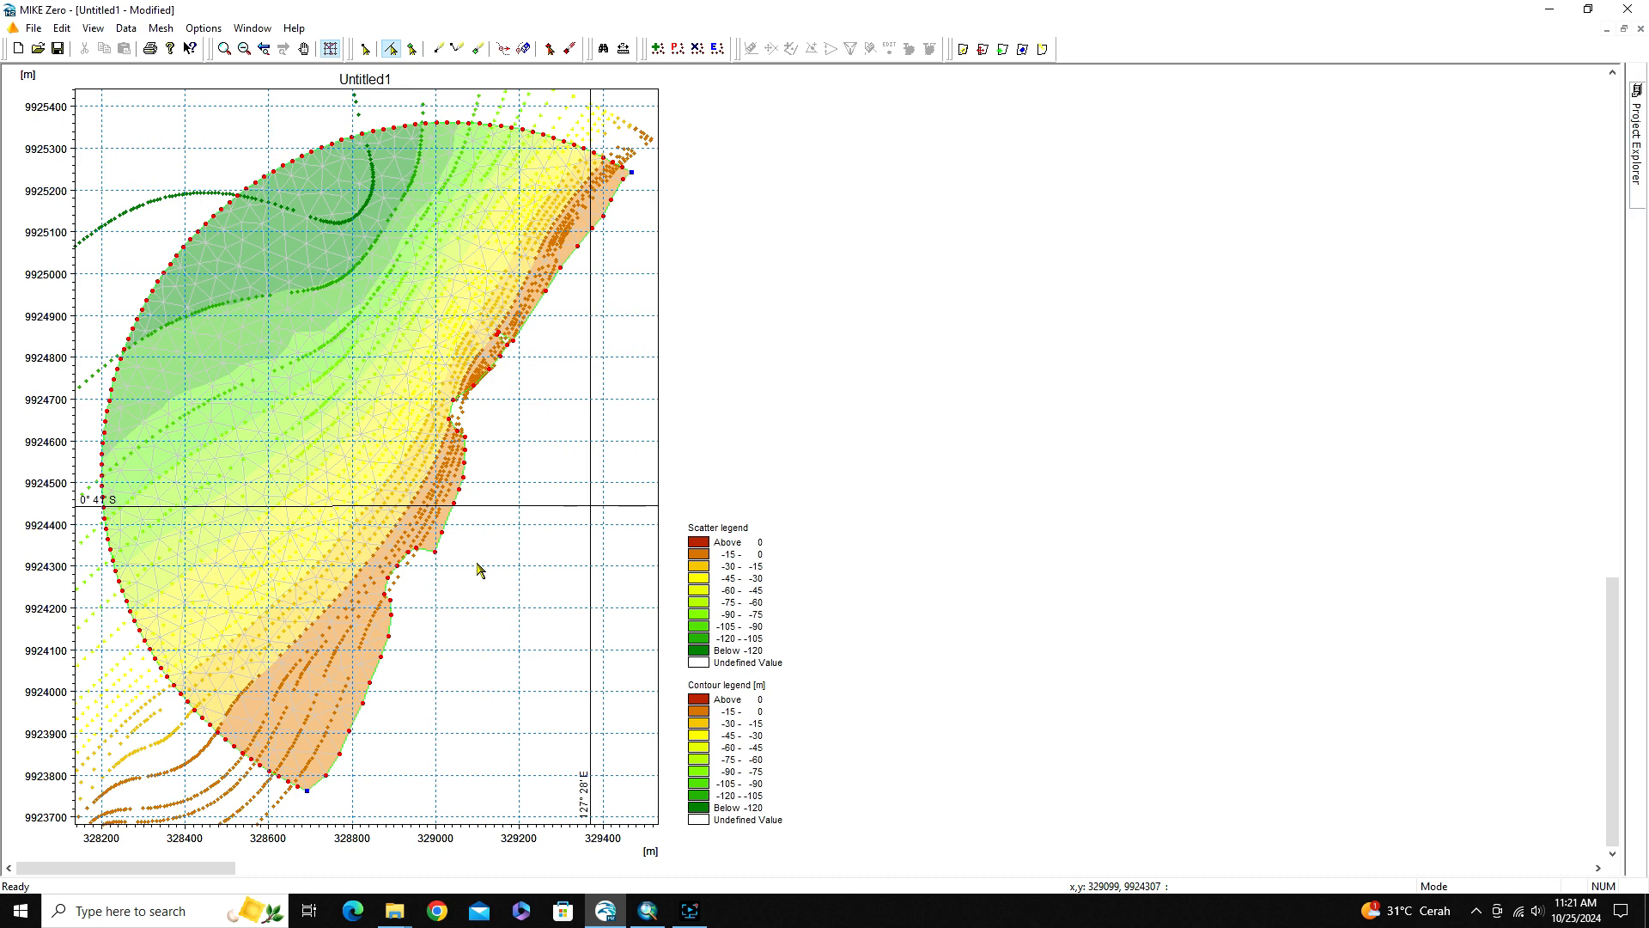
pyautogui.click(163, 32)
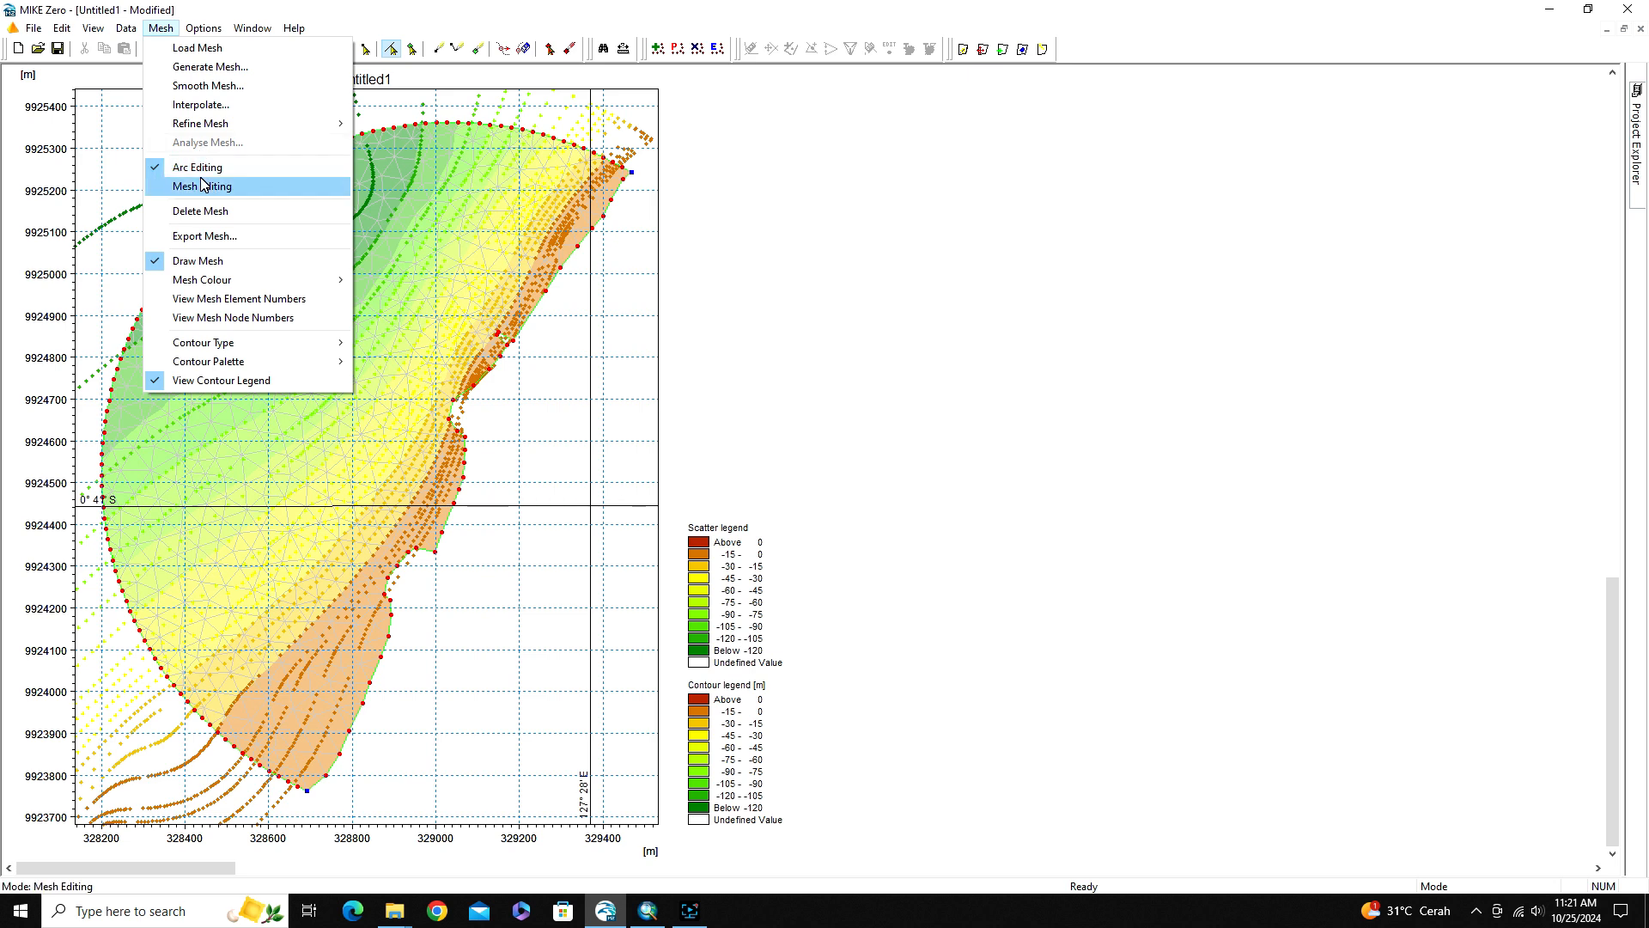
pyautogui.moveTo(93, 31)
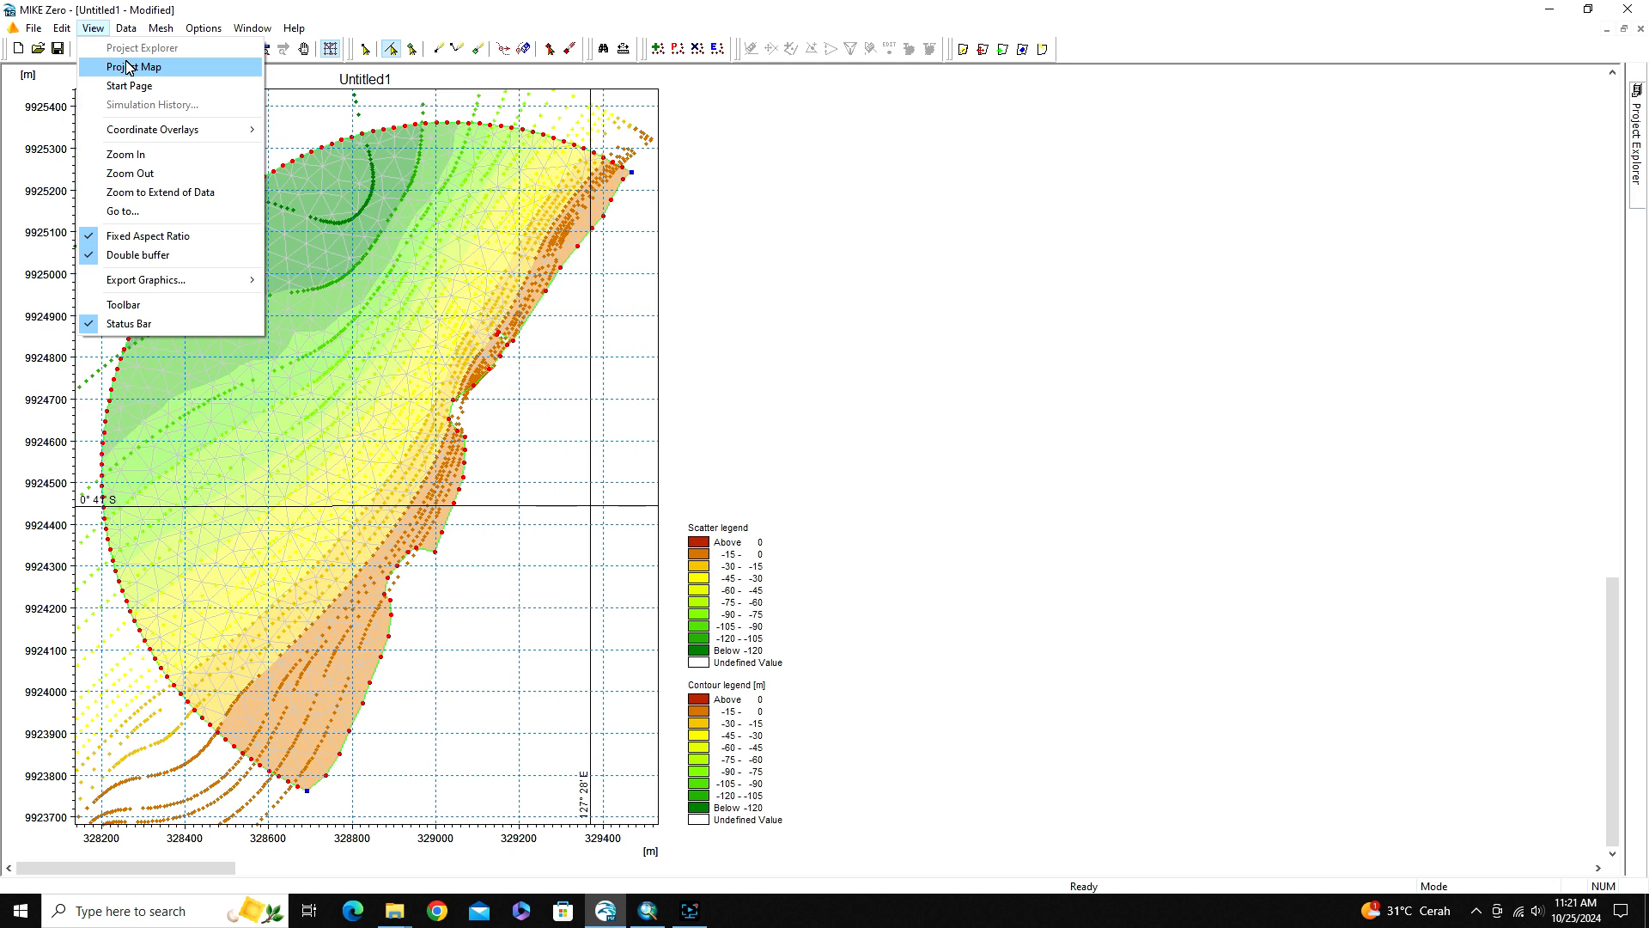
pyautogui.moveTo(161, 28)
pyautogui.click(217, 234)
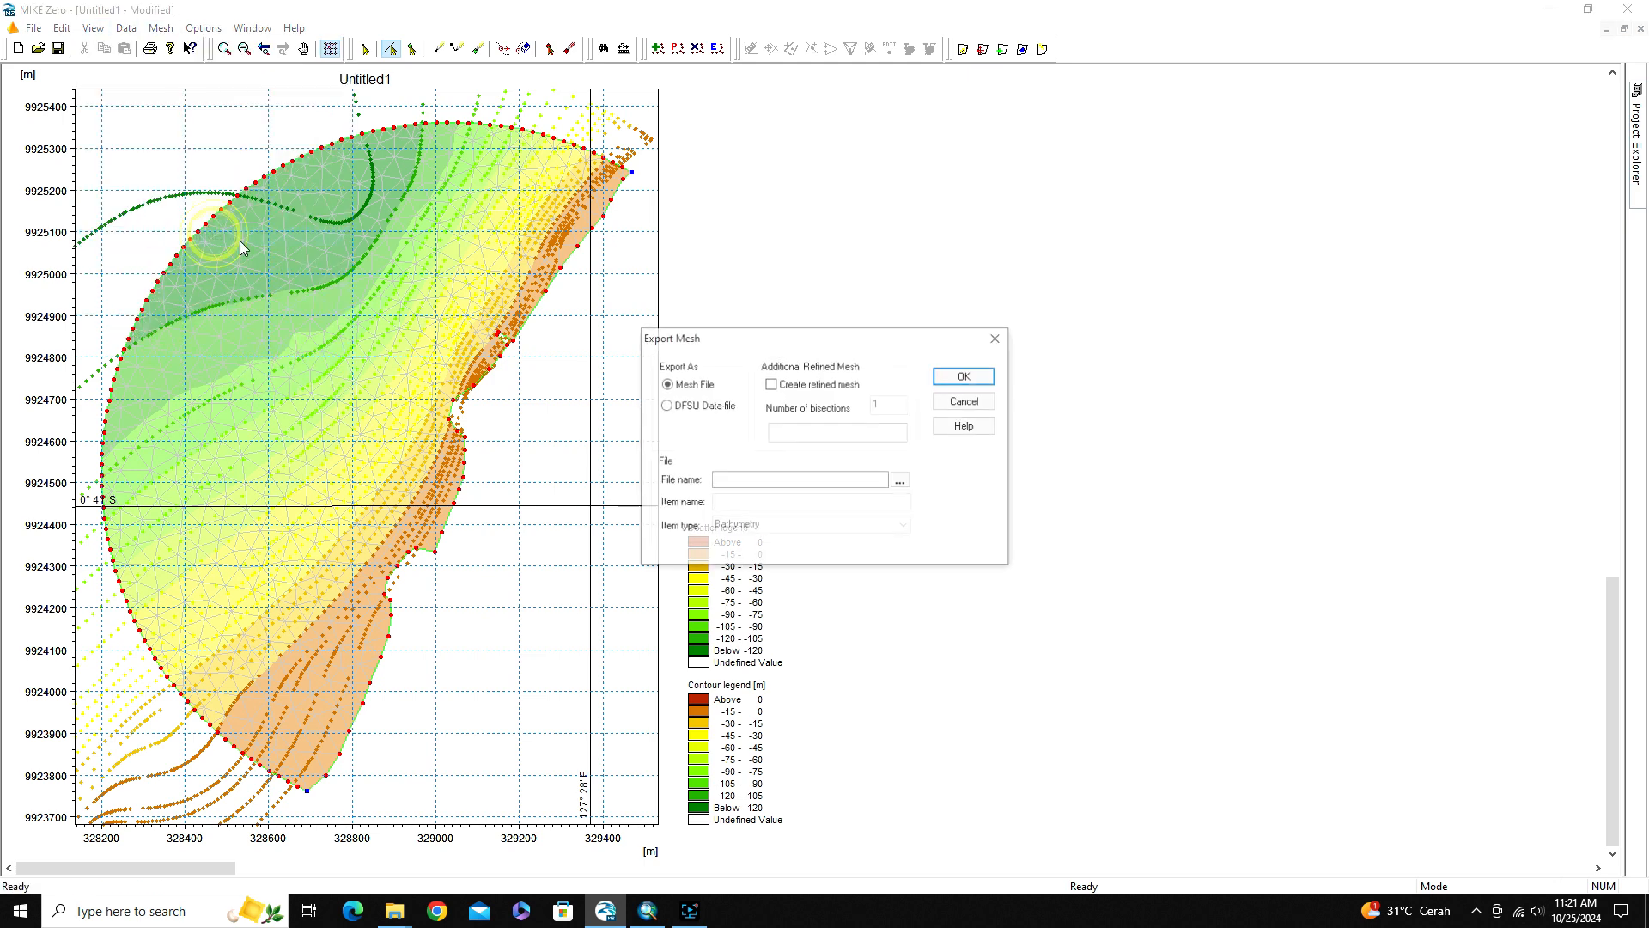
pyautogui.click(965, 401)
# Save the mesh definition as a Mesh Generator (.mdf) file named MeshGenerator in the Generated Mesh Part1 folder
pyautogui.click(34, 29)
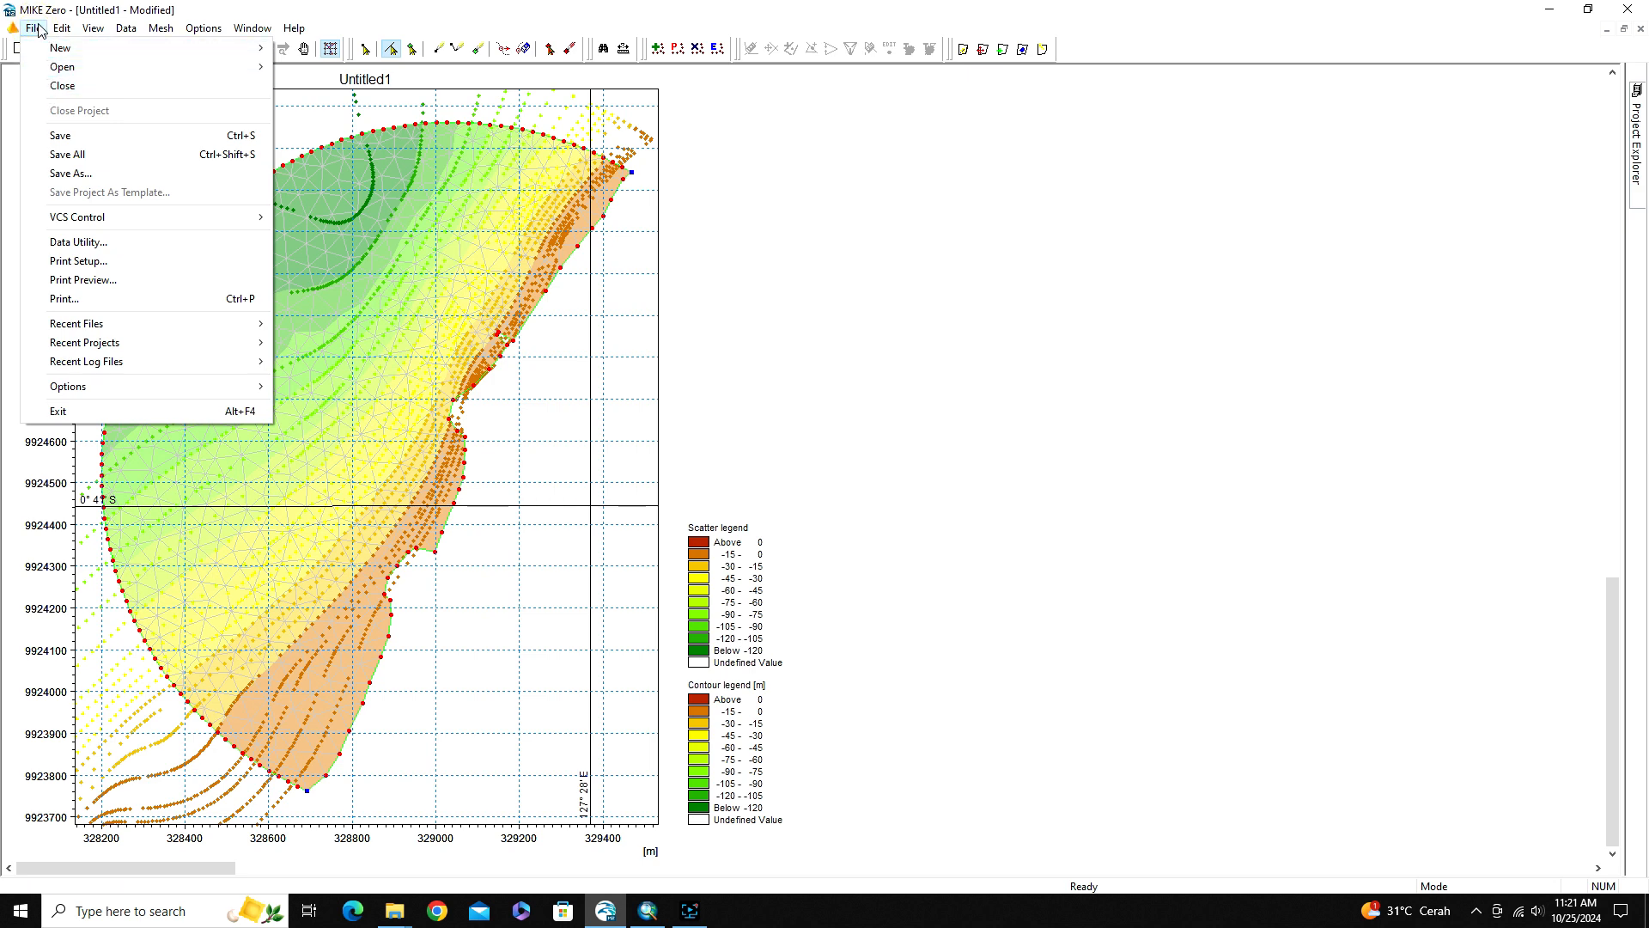
pyautogui.click(70, 175)
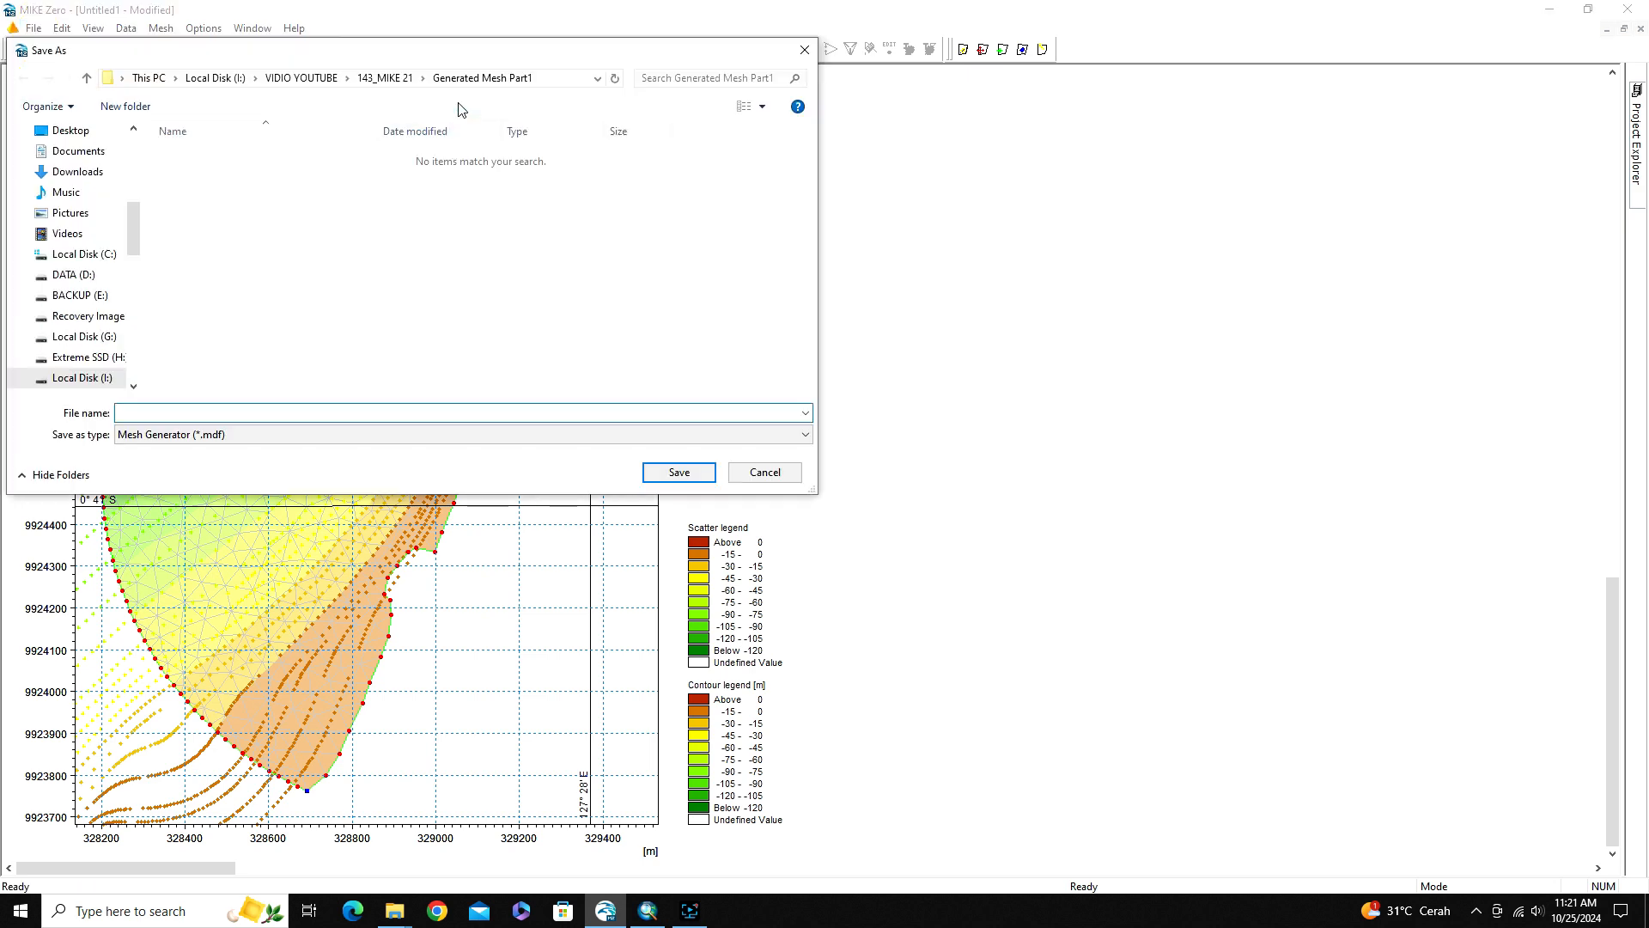
pyautogui.click(168, 417)
pyautogui.write('MeshGenerator')
pyautogui.click(667, 481)
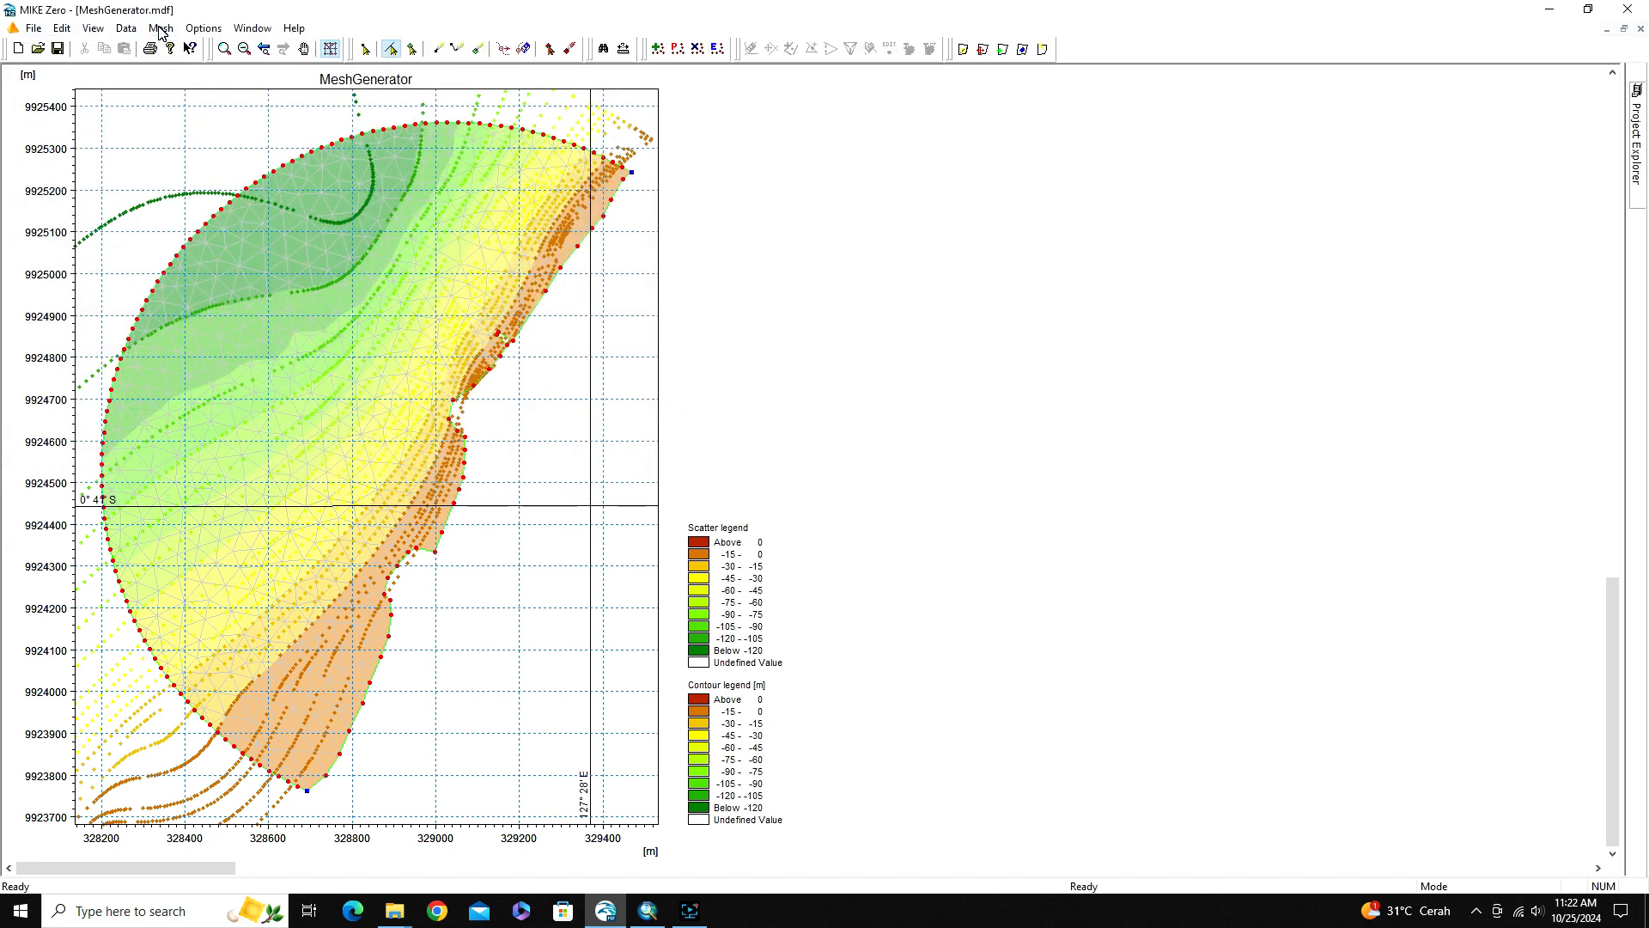
# Export the mesh as a Mesh File named BatimetriModel in the Generated Mesh Part1 folder, without creating a refined mesh
pyautogui.click(159, 28)
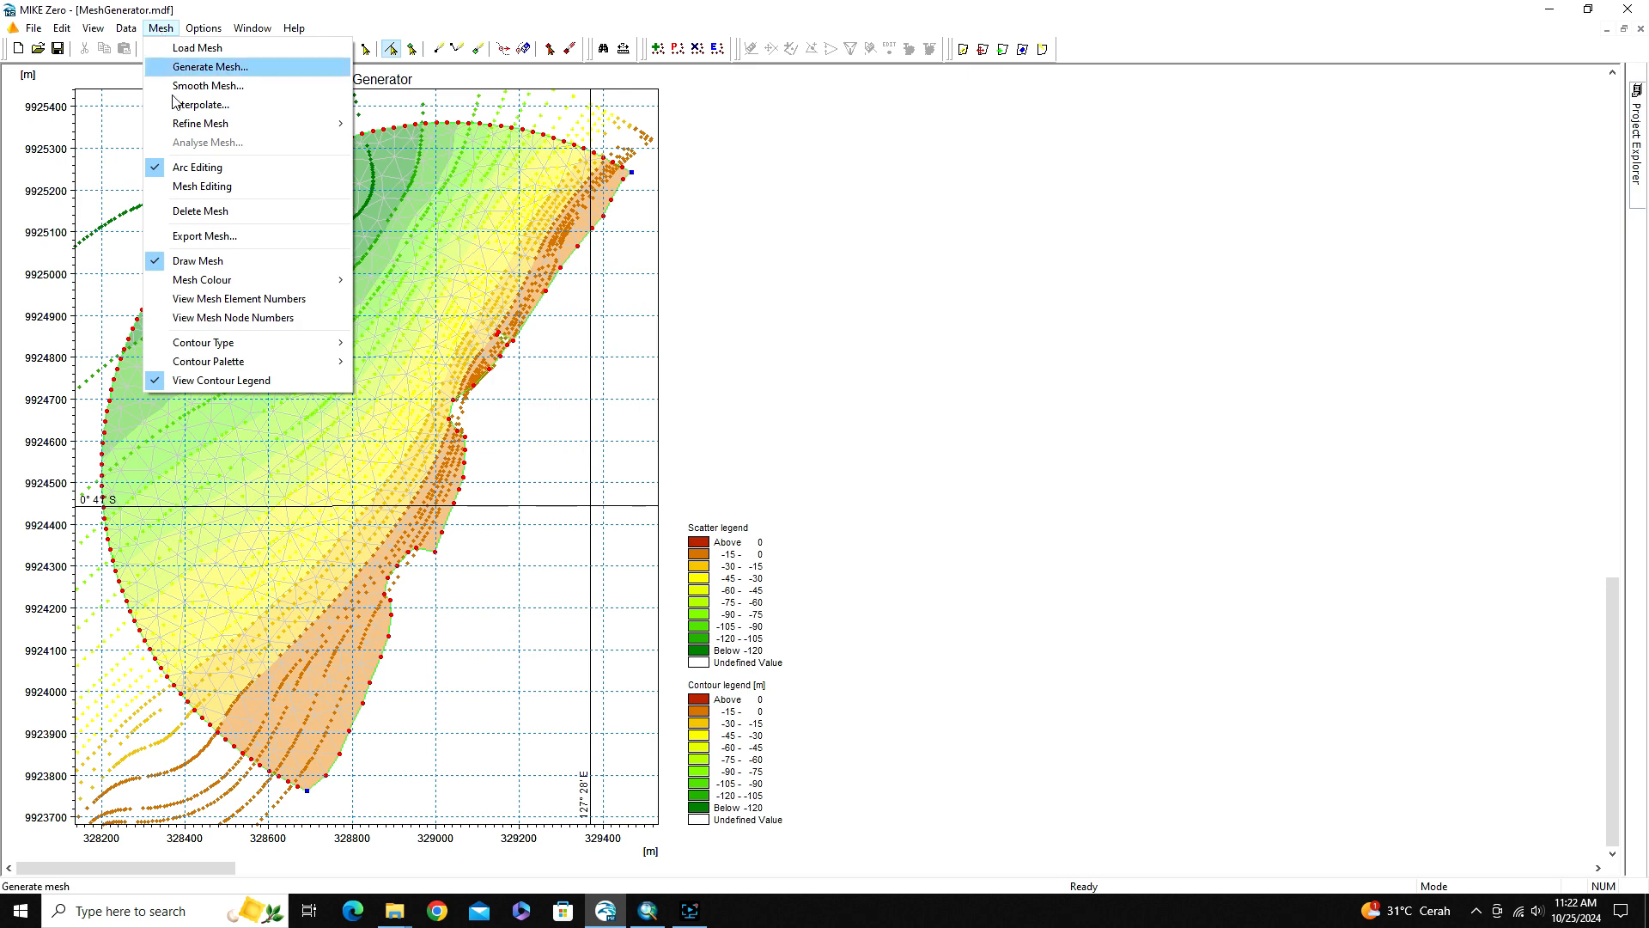
pyautogui.click(192, 237)
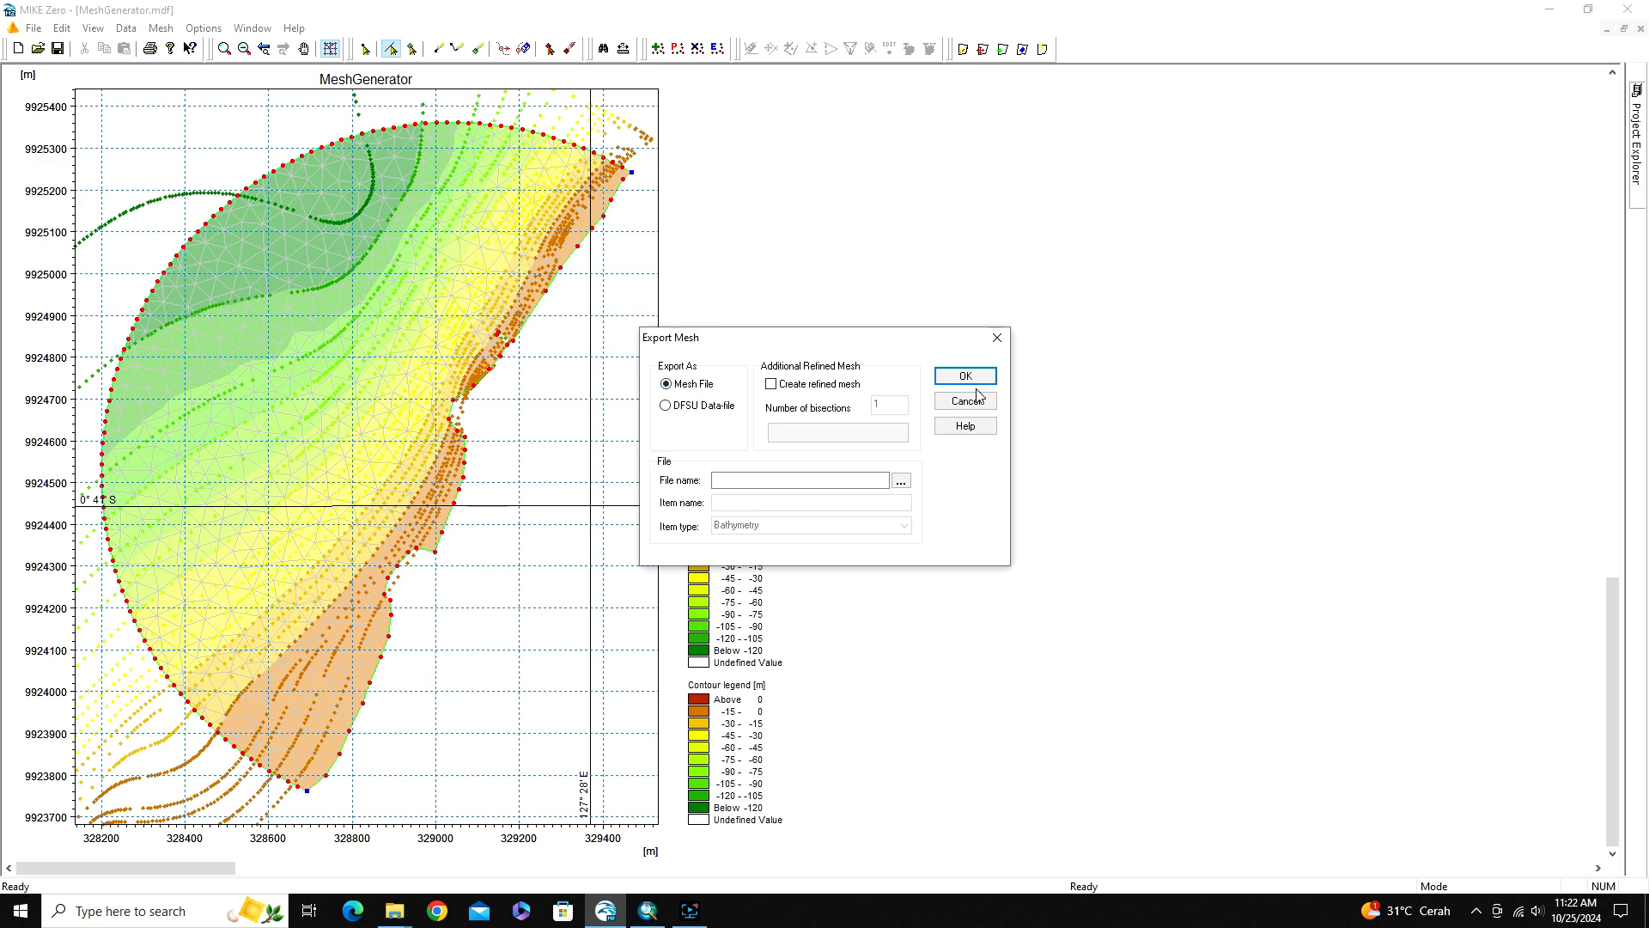
pyautogui.click(902, 483)
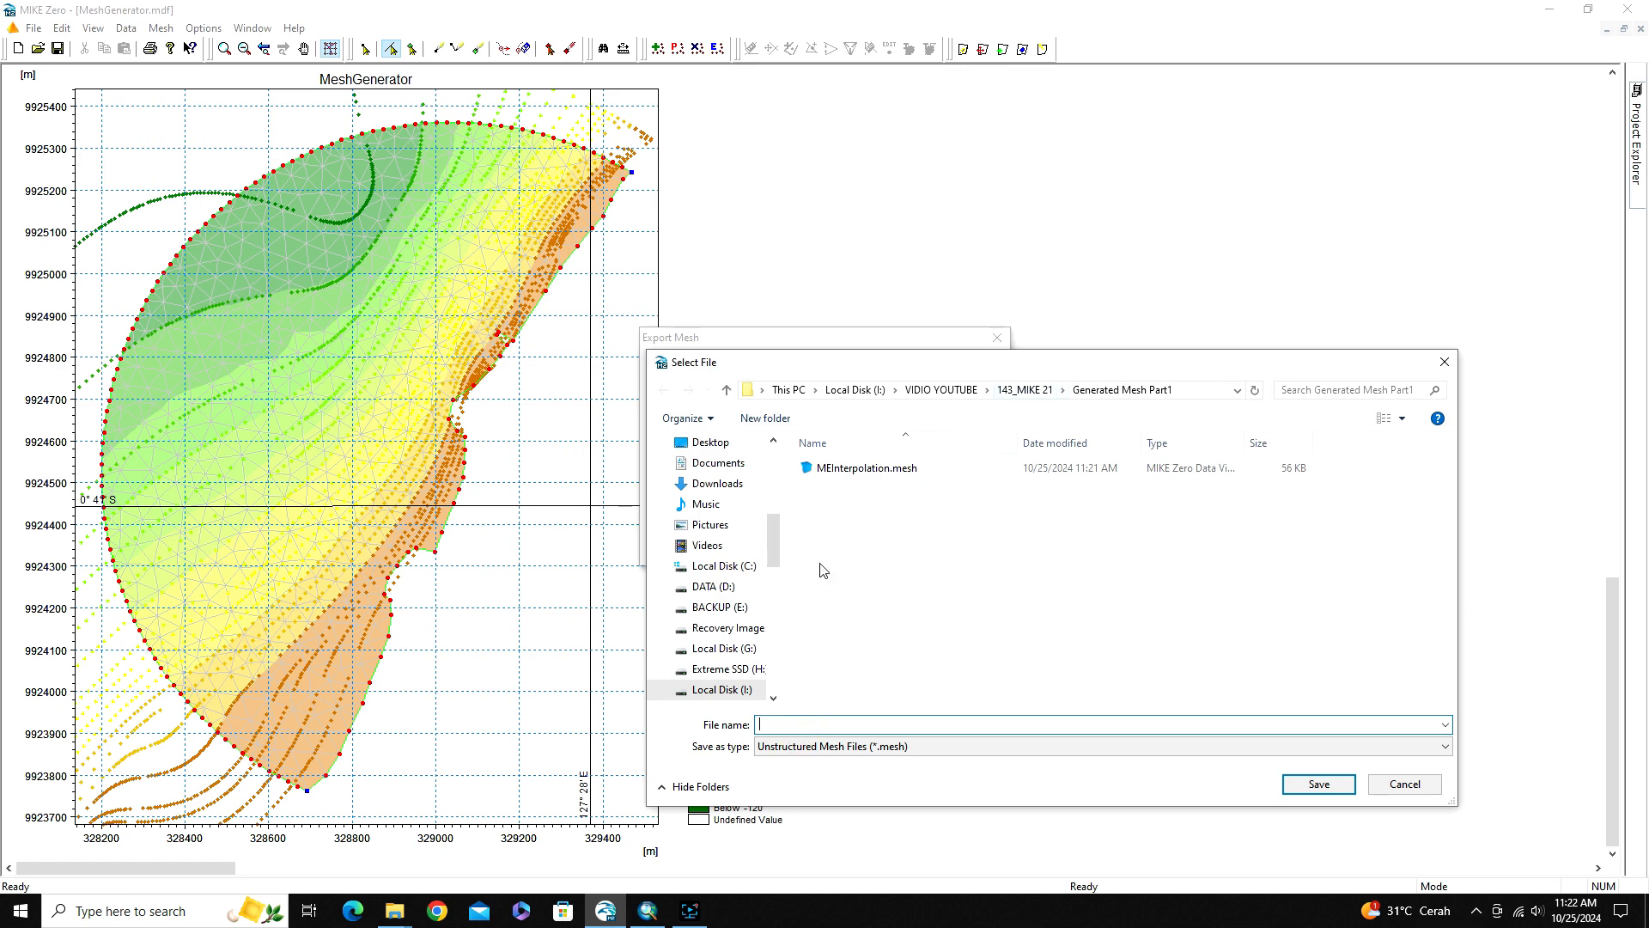
pyautogui.write('Batimetri')
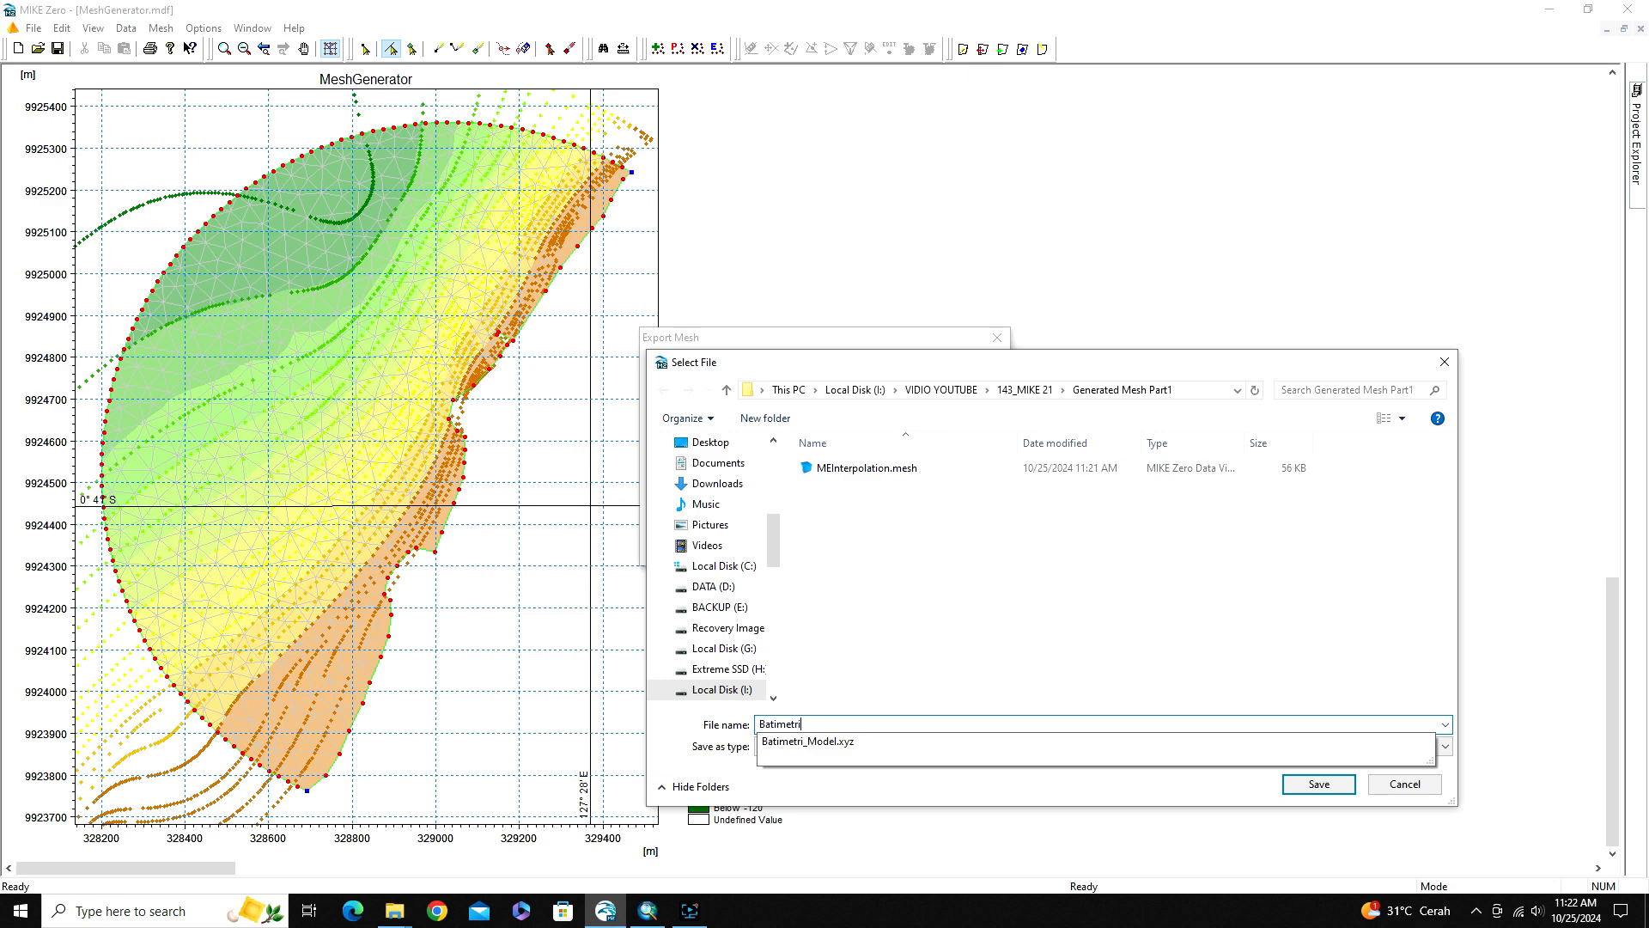
pyautogui.write('Model')
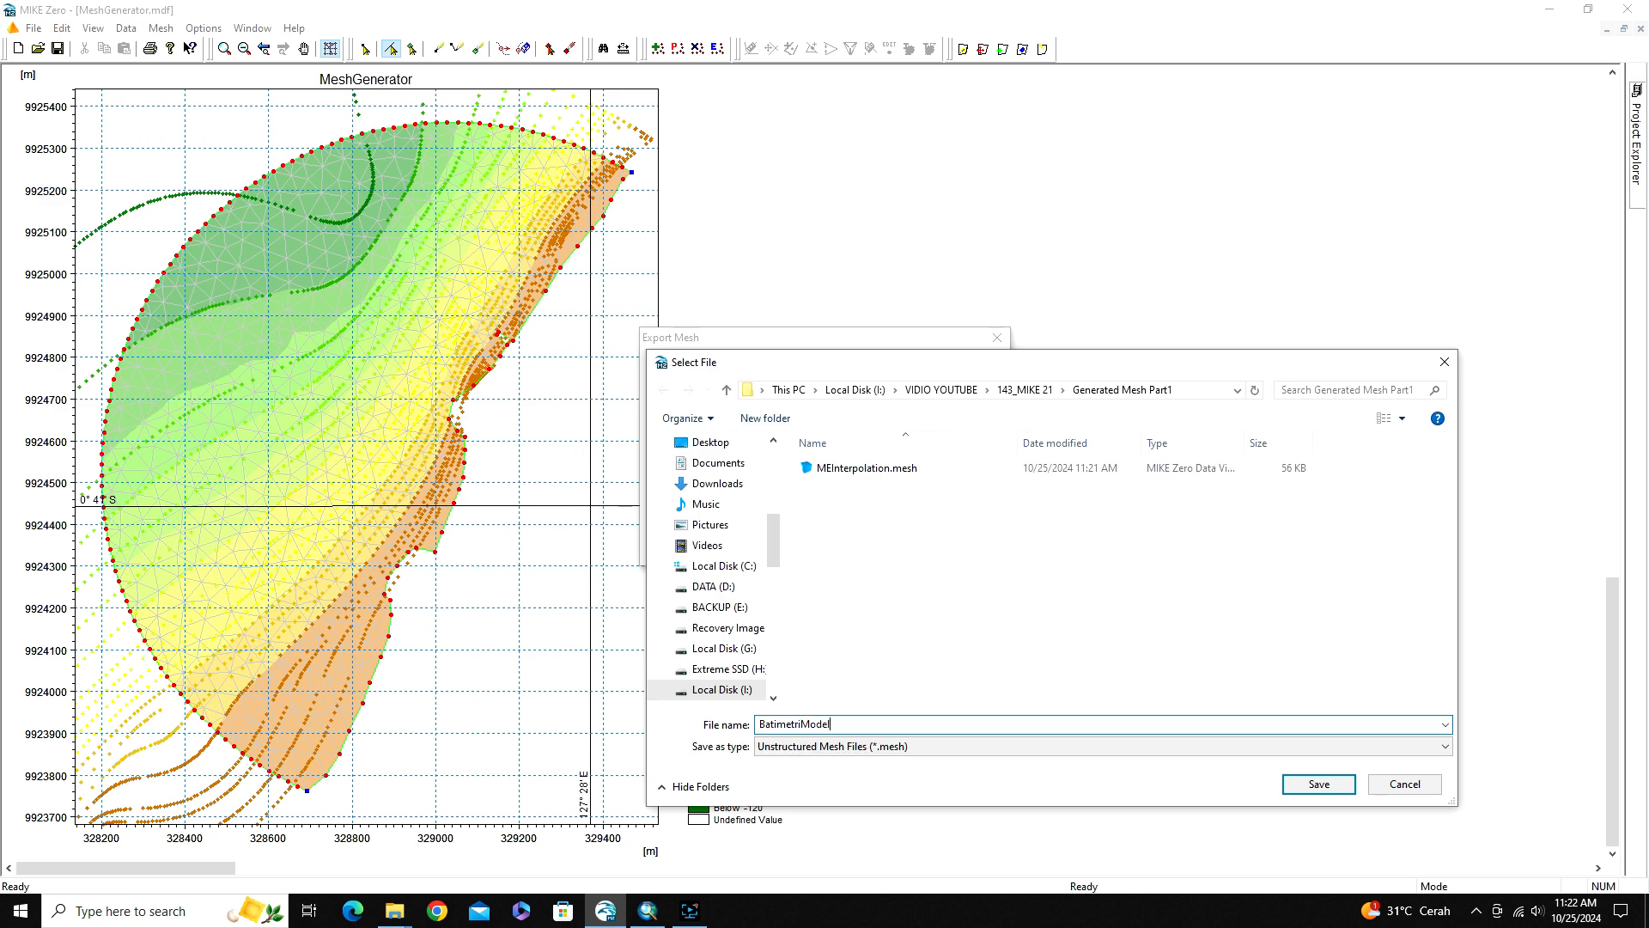
pyautogui.click(1305, 781)
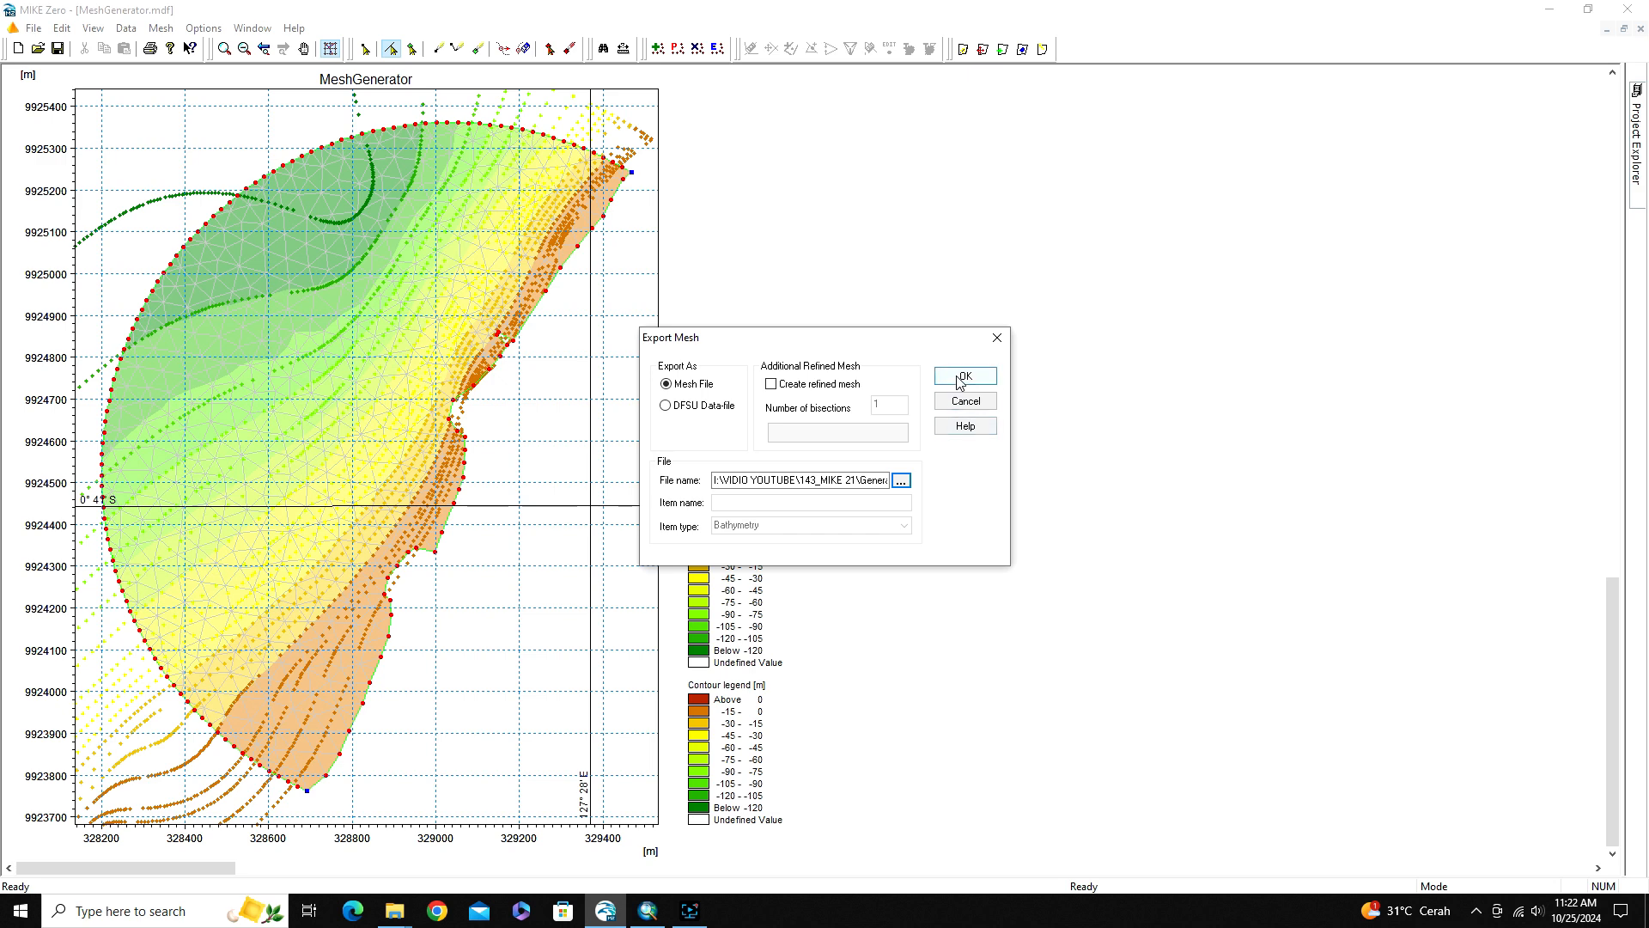
pyautogui.click(959, 380)
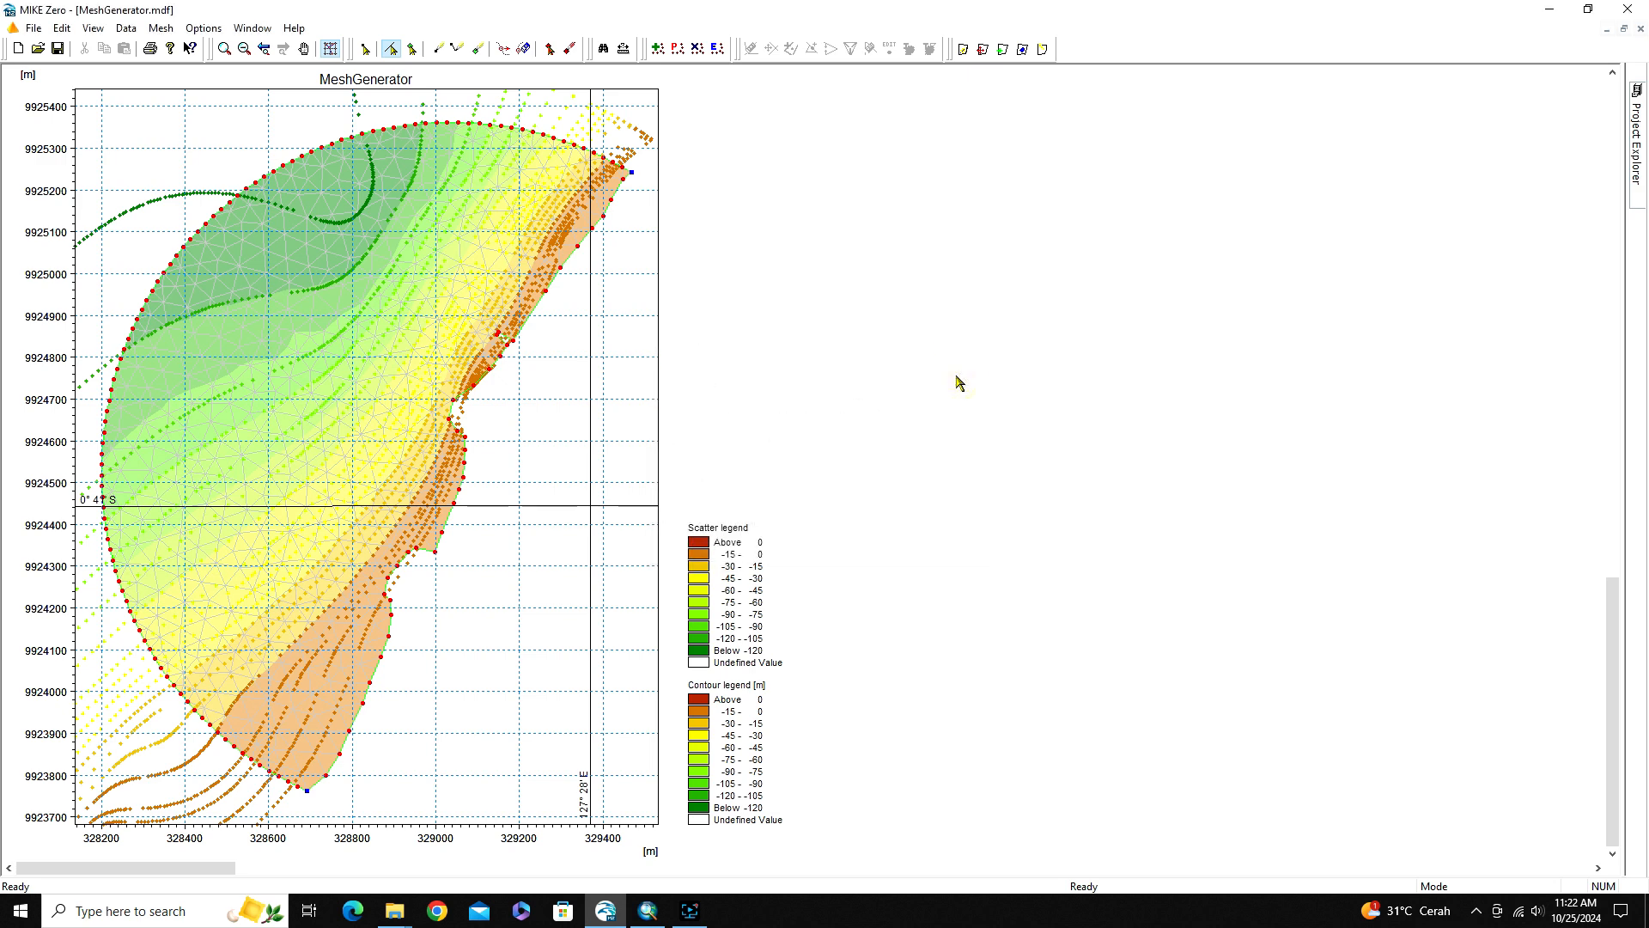
# Switch to File Explorer, open BatimetriModel.mesh from the Generated Mesh Part1 folder, and maximize its bathymetry view for inspection
pyautogui.click(395, 911)
pyautogui.click(507, 847)
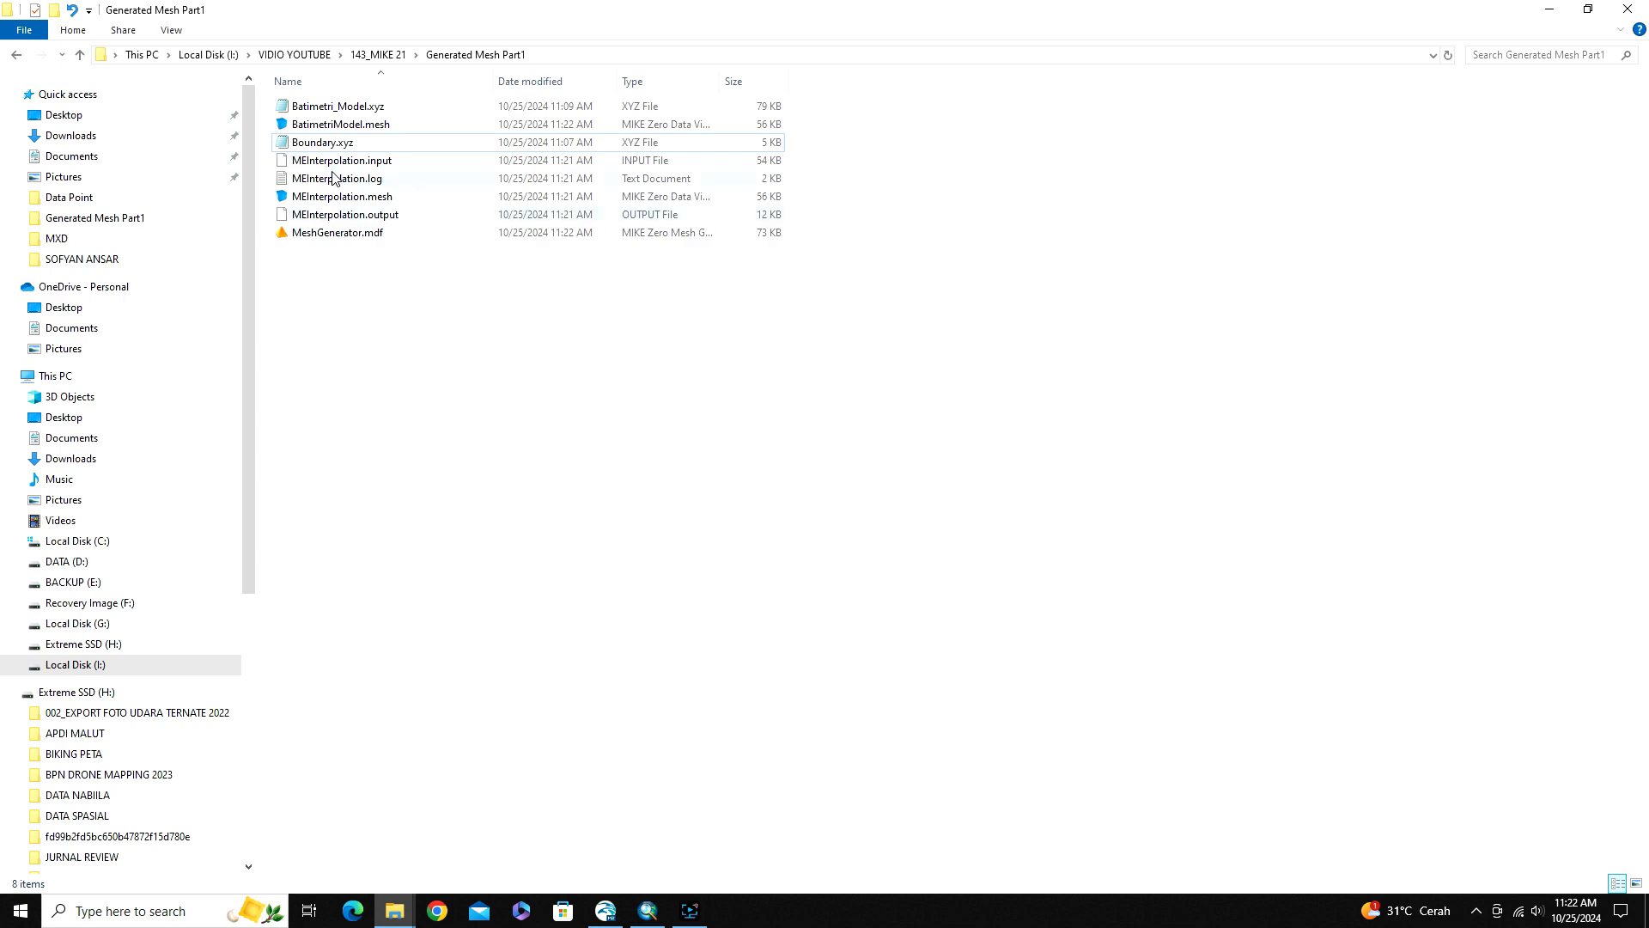
pyautogui.doubleClick(327, 125)
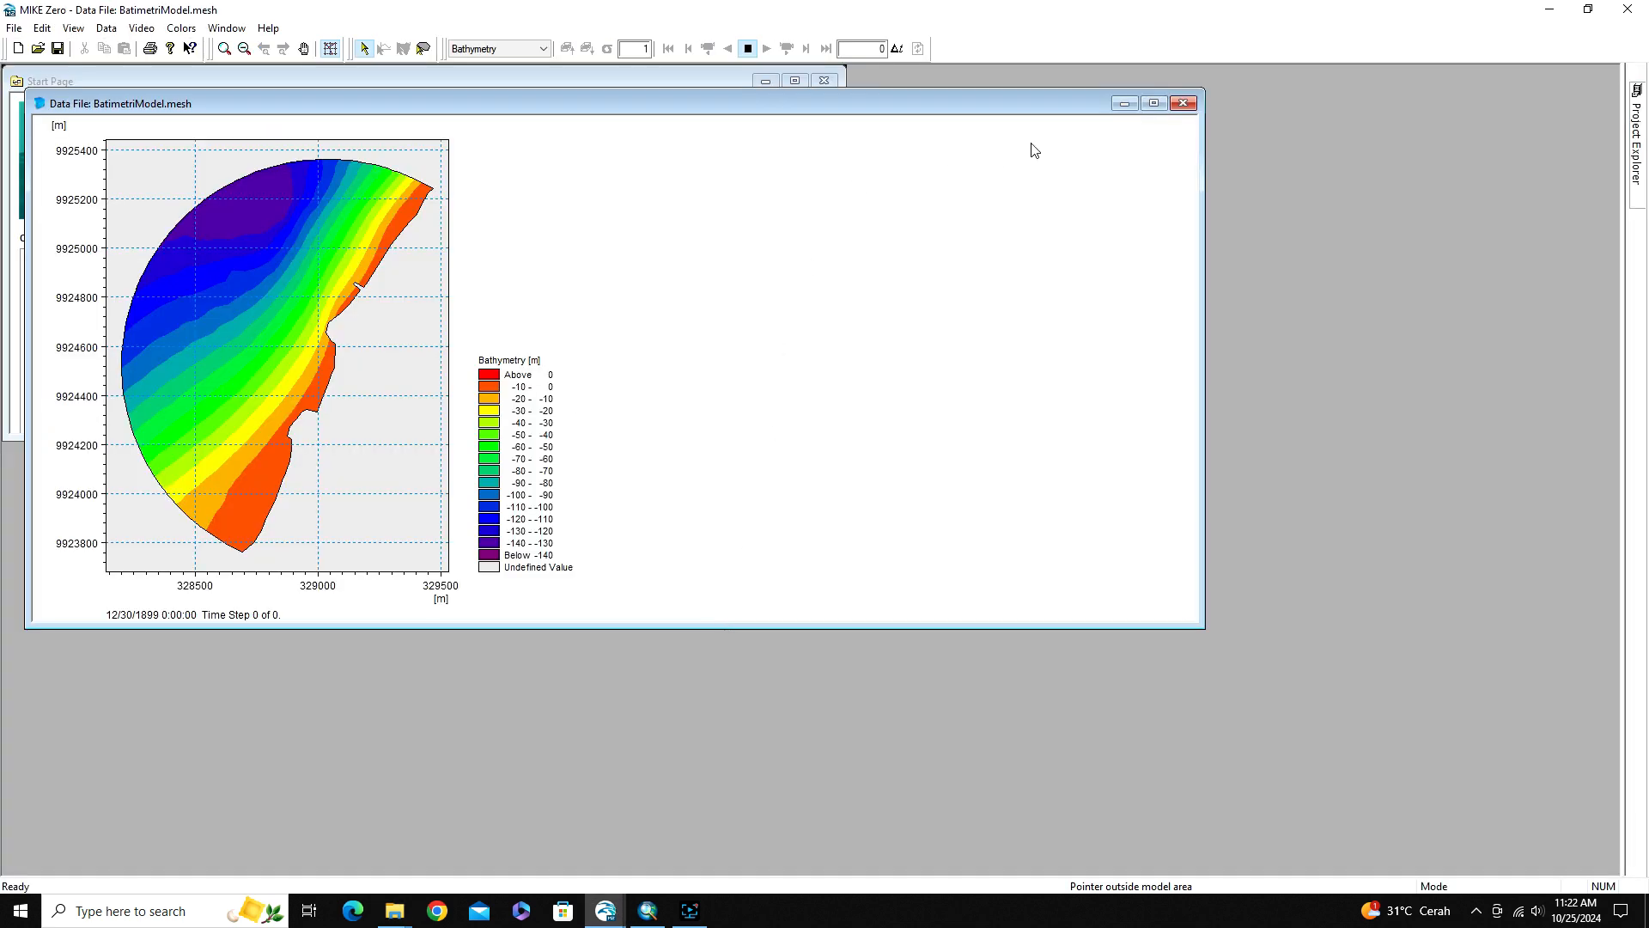
pyautogui.click(1154, 103)
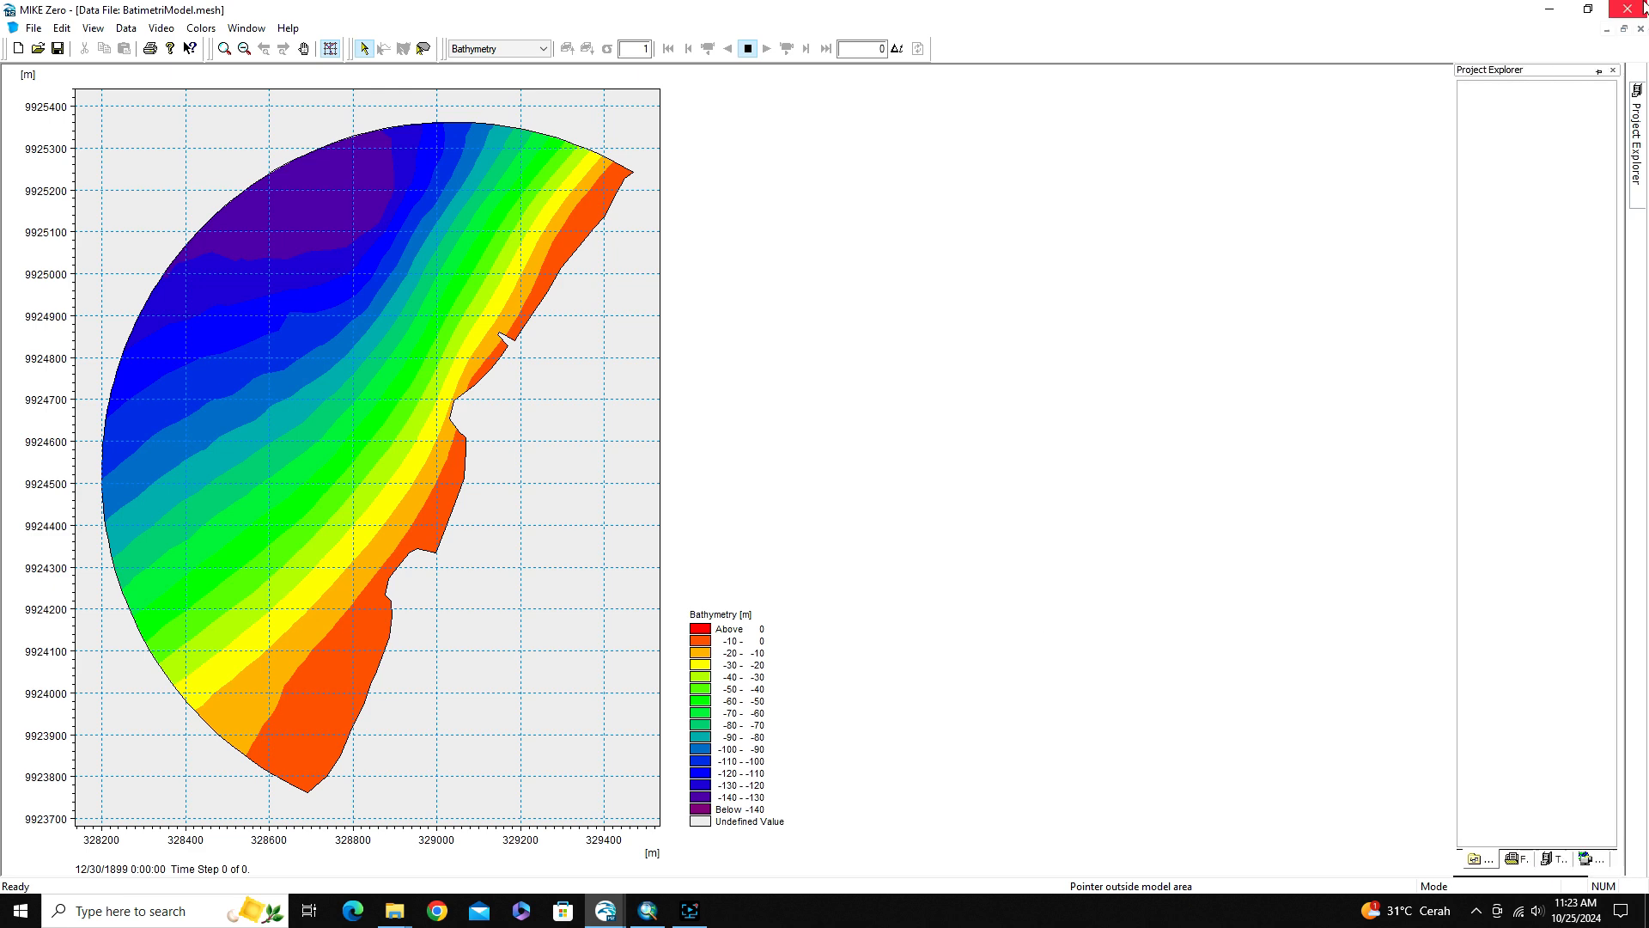
pyautogui.click(1609, 30)
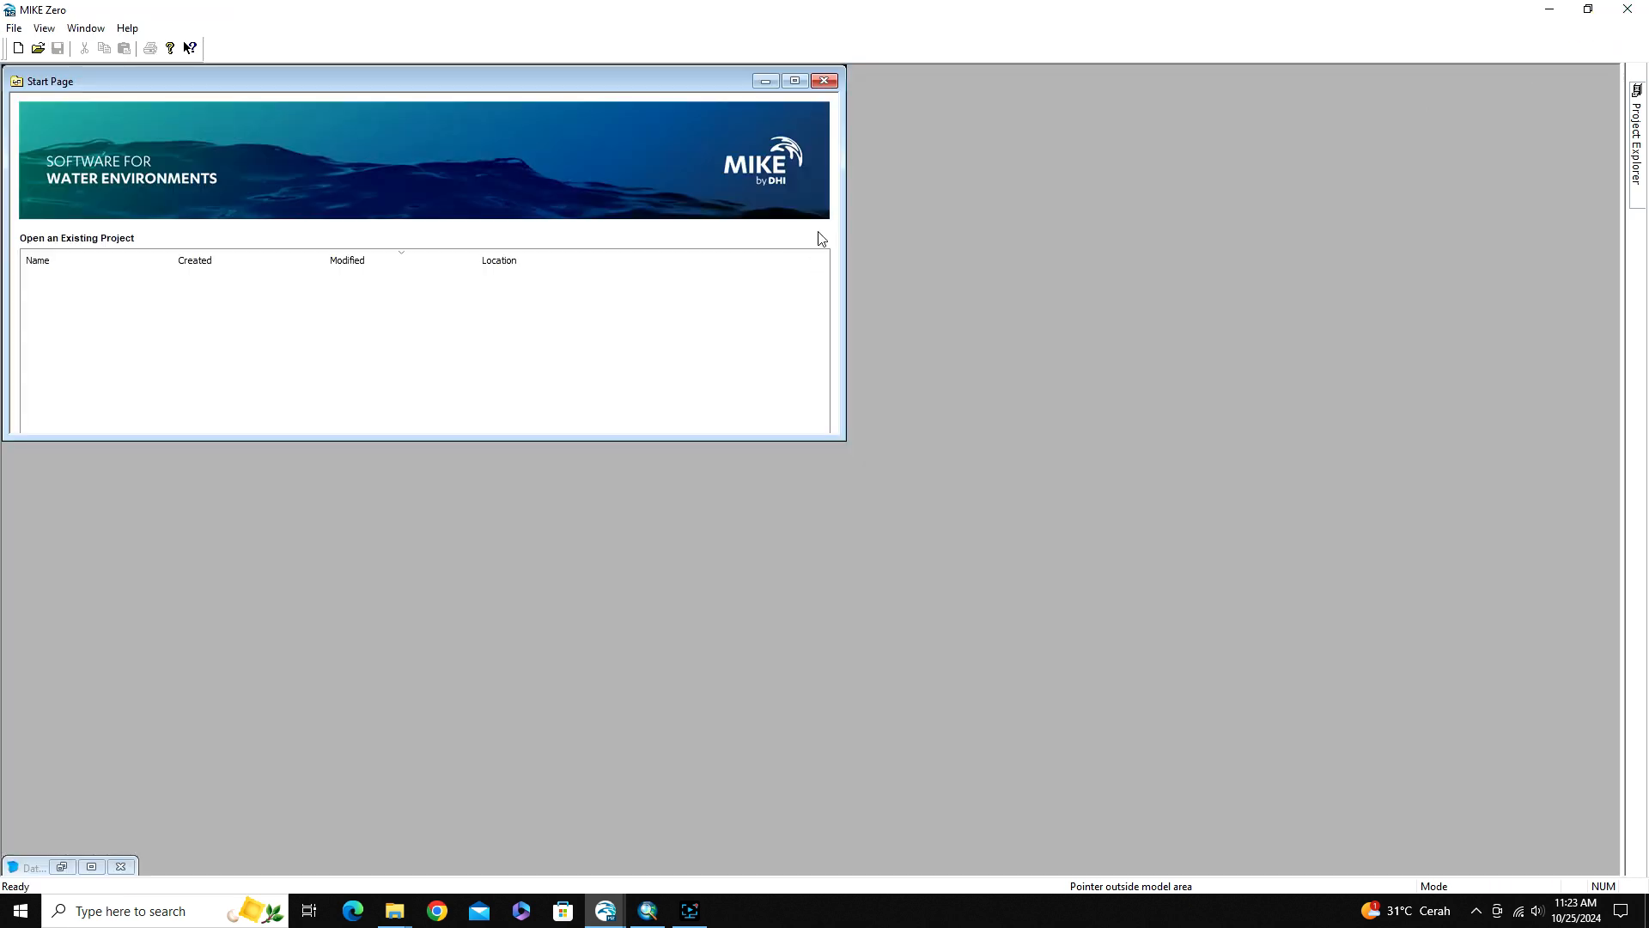
pyautogui.click(91, 866)
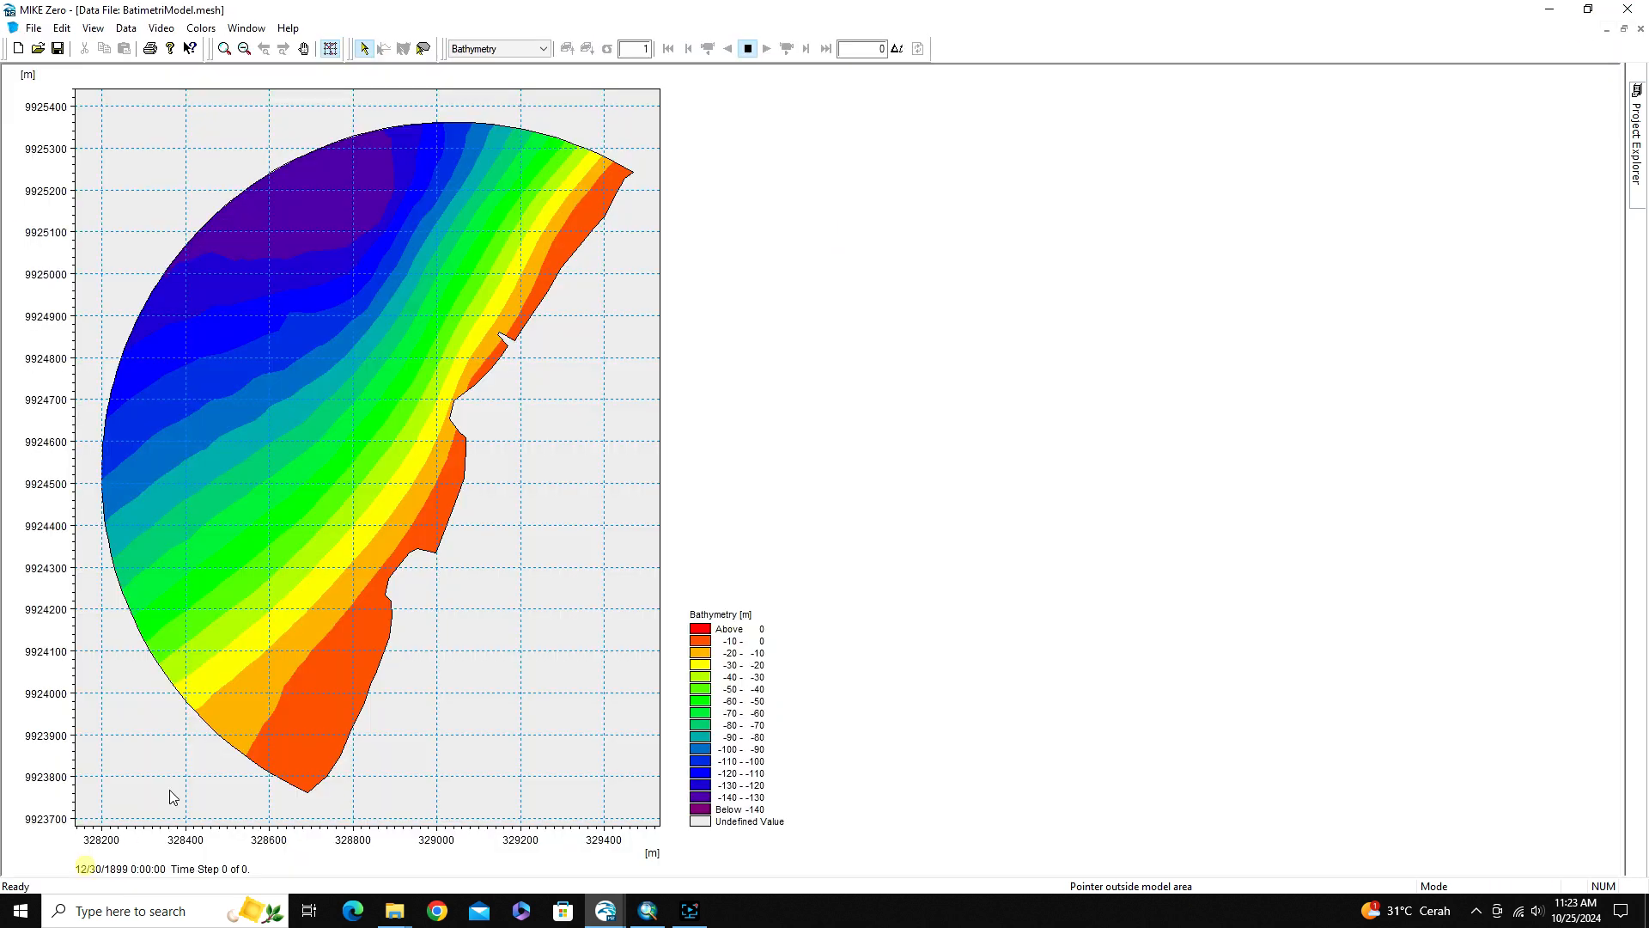
pyautogui.click(1606, 29)
pyautogui.click(89, 29)
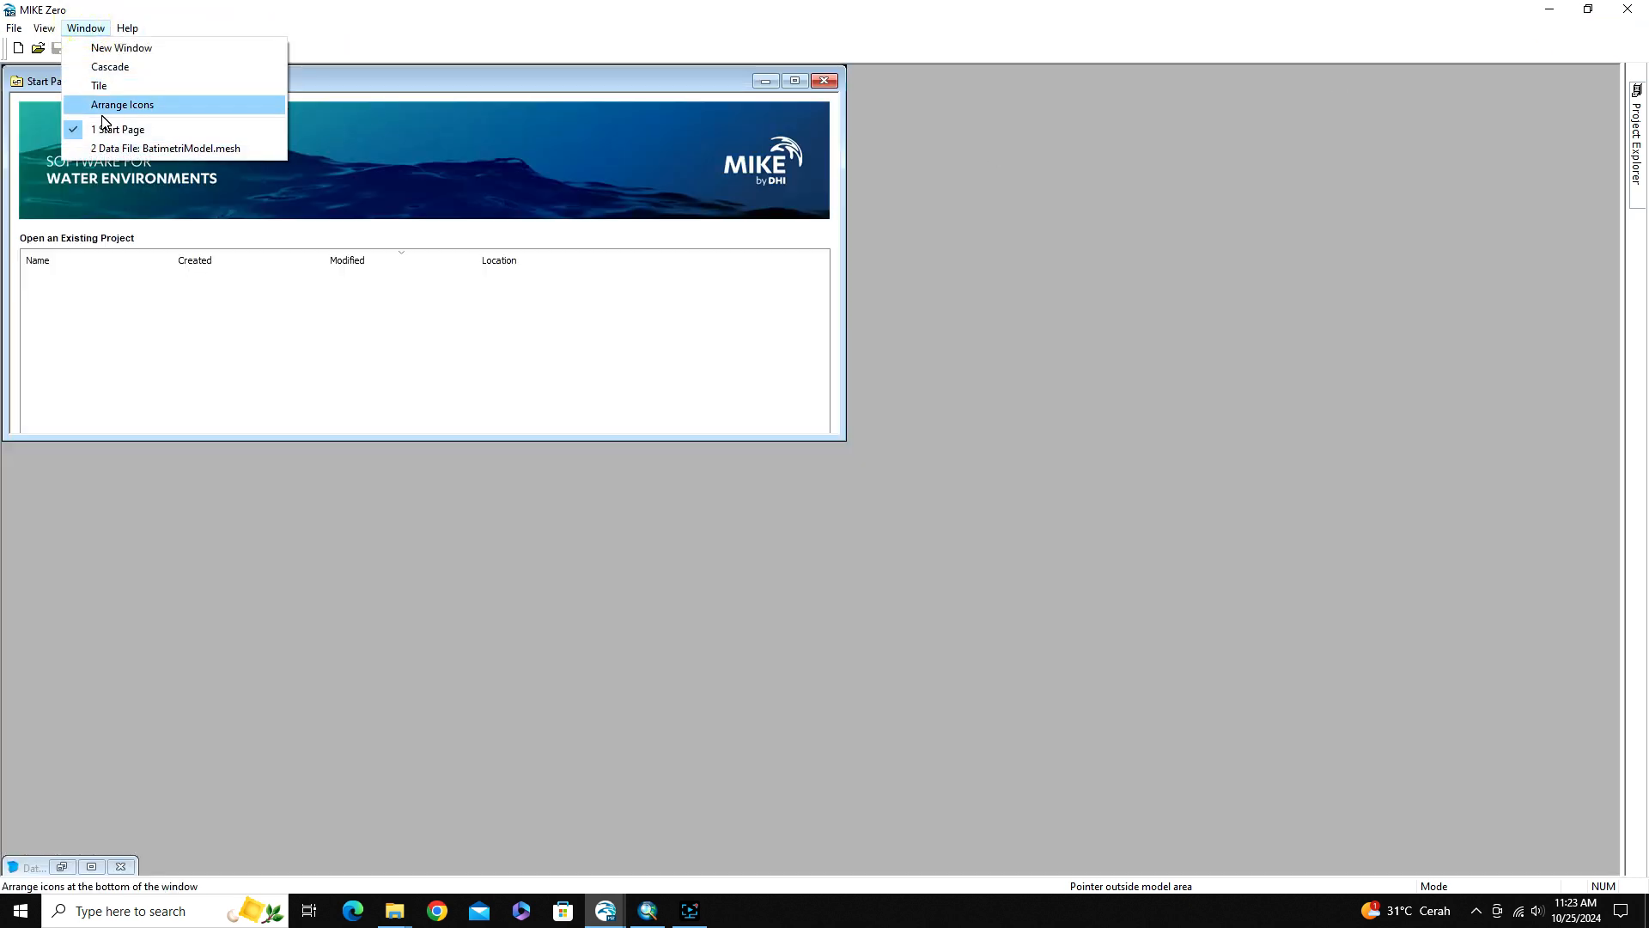
pyautogui.click(129, 148)
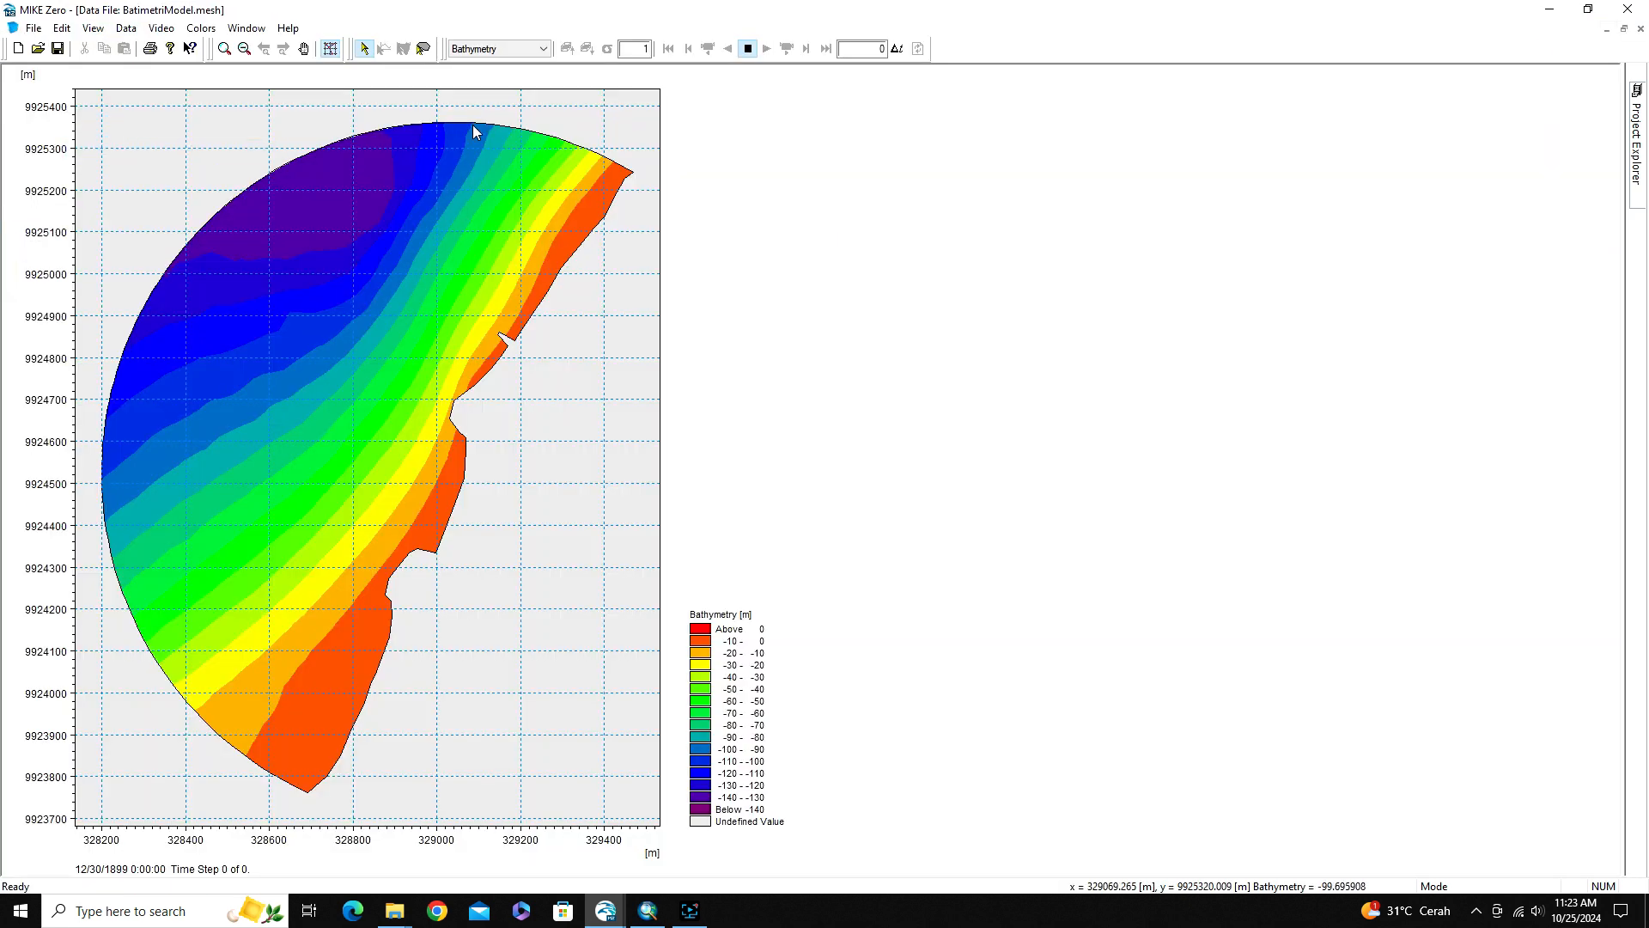